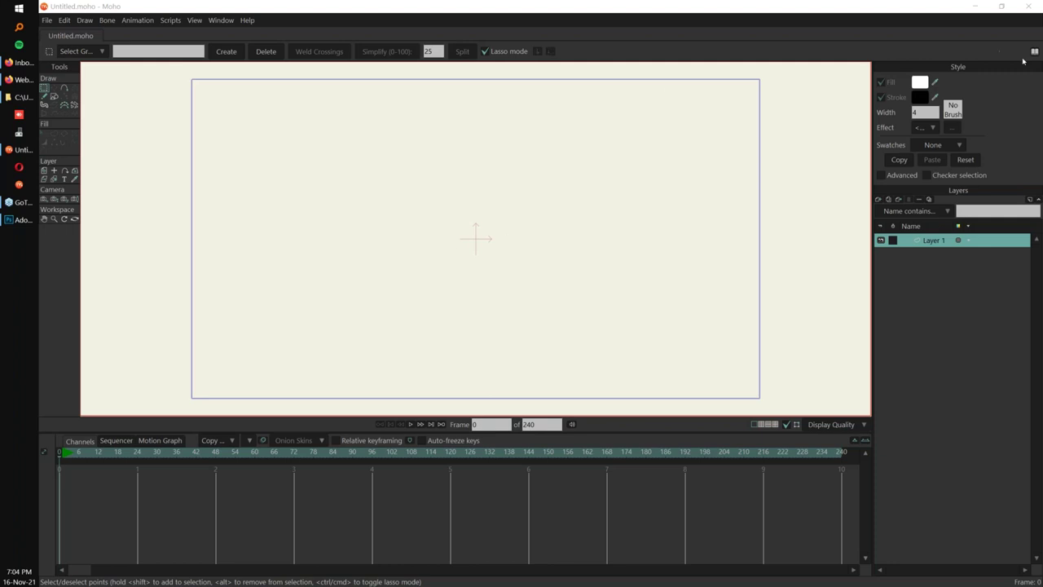
# Open the asset library and browse to the Moho 13.5 characters in the Factory Content Library.
pyautogui.click(1033, 53)
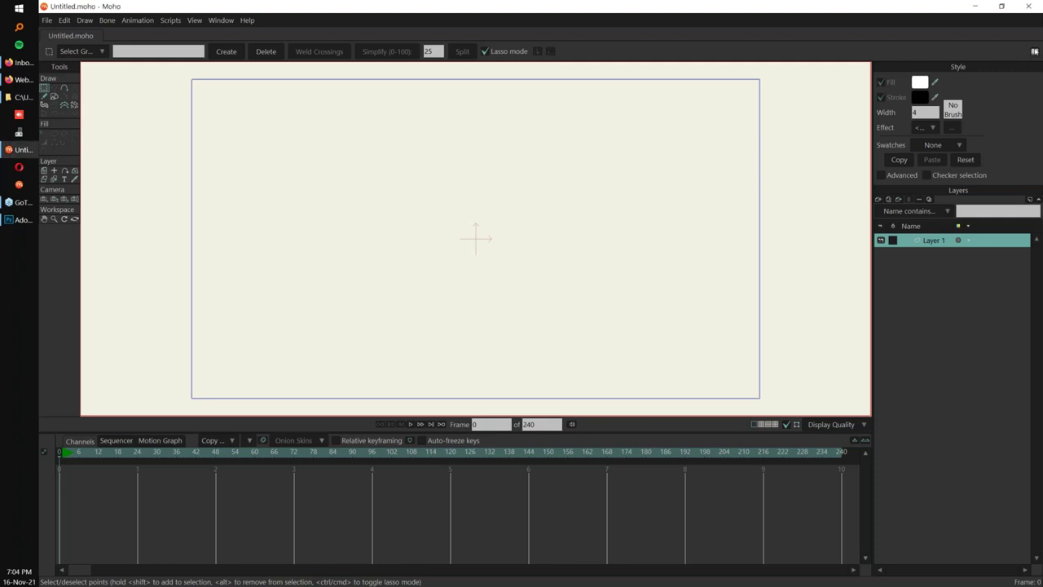
pyautogui.click(1034, 51)
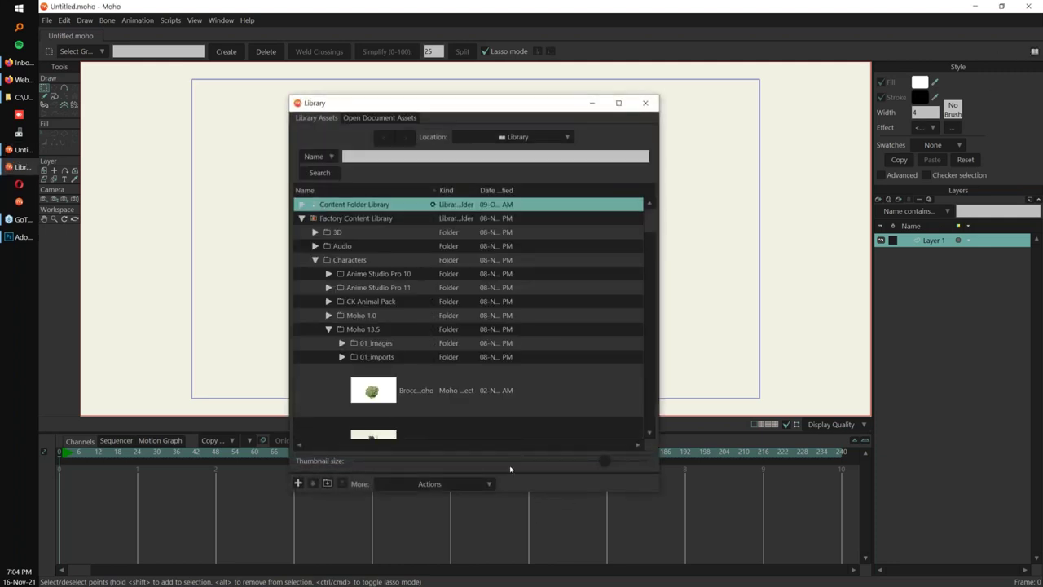
pyautogui.click(363, 220)
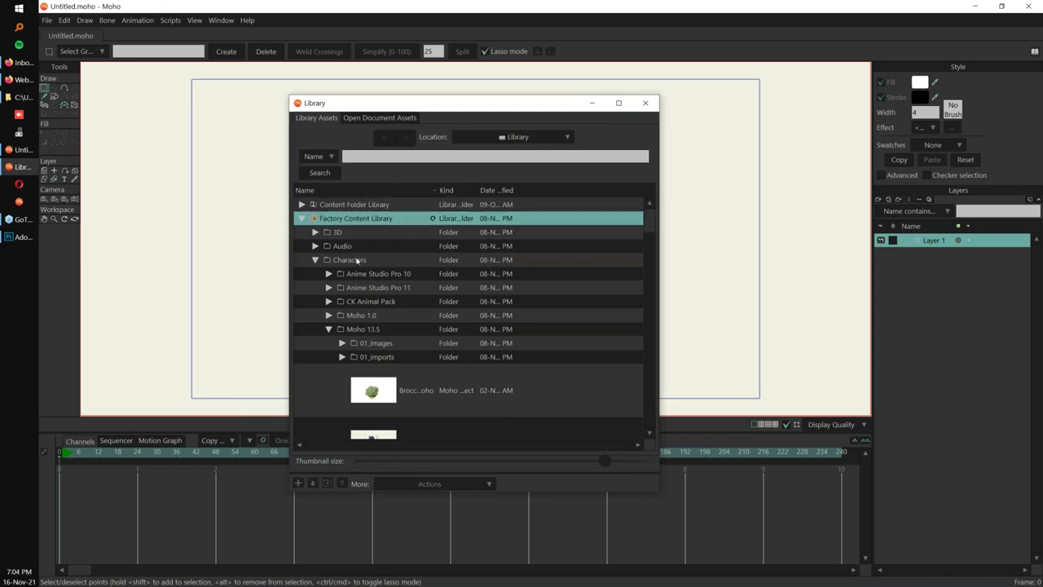
pyautogui.click(355, 260)
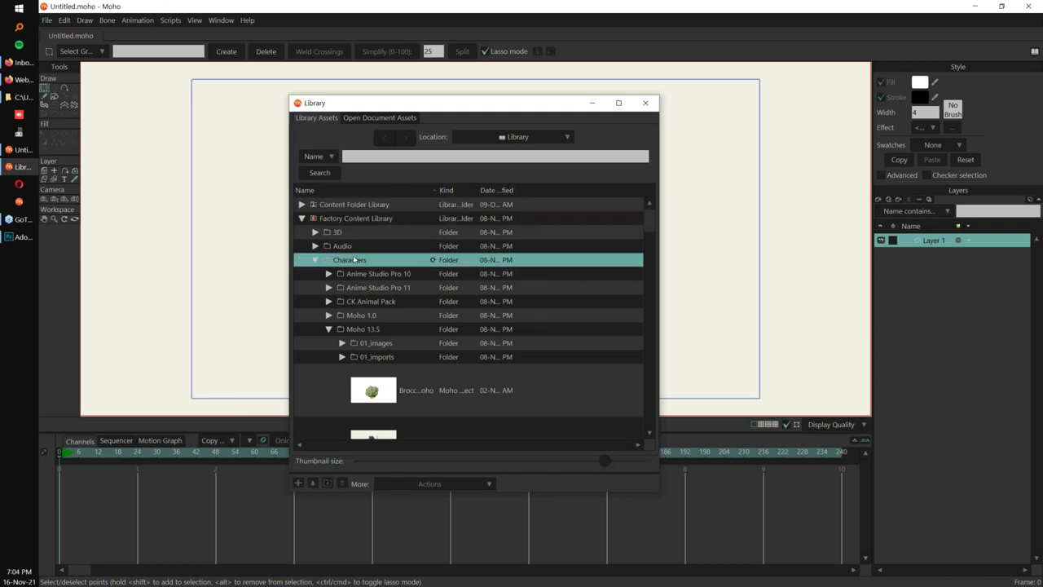
pyautogui.click(367, 330)
pyautogui.moveTo(650, 217); pyautogui.dragTo(654, 272)
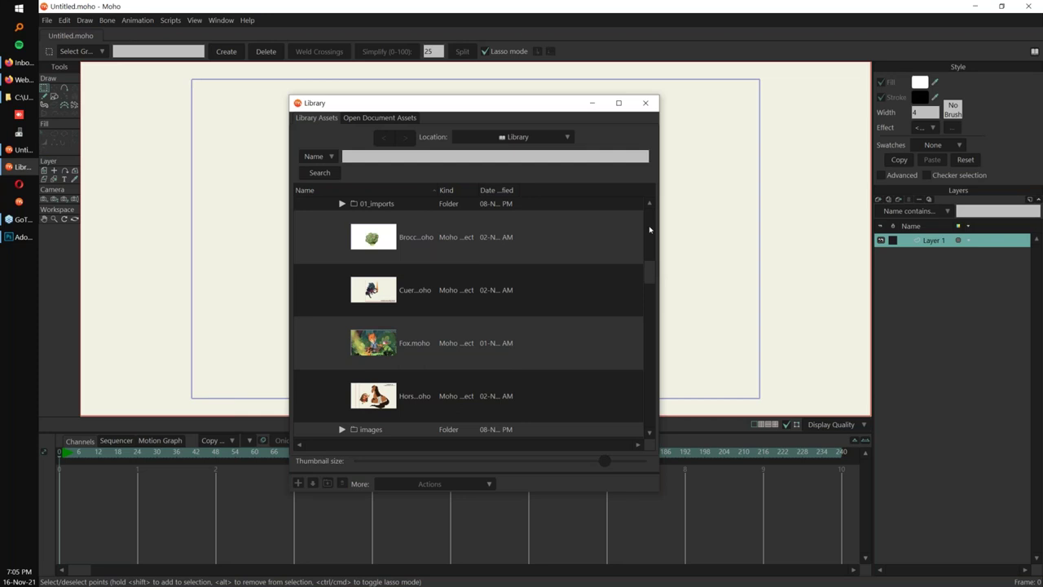
# Open the Broccoli library project as a template and minimize the library window.
pyautogui.click(375, 239)
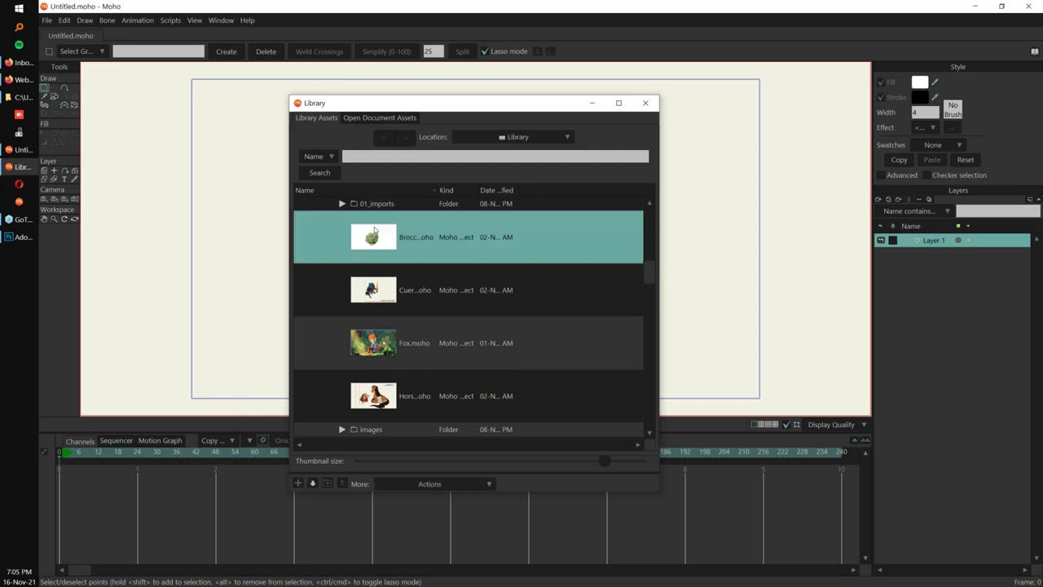
pyautogui.rightClick(381, 237)
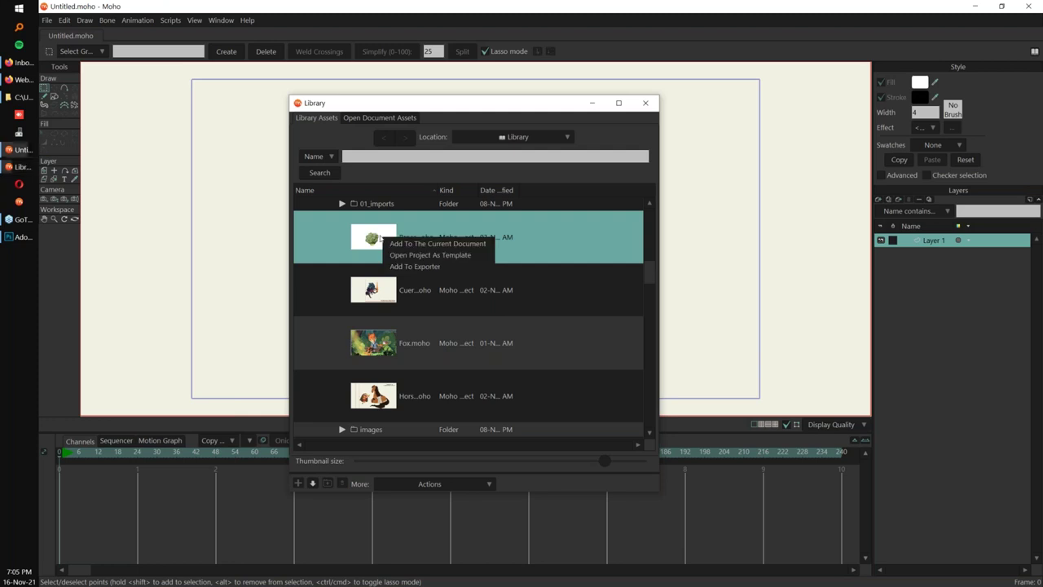
pyautogui.click(471, 255)
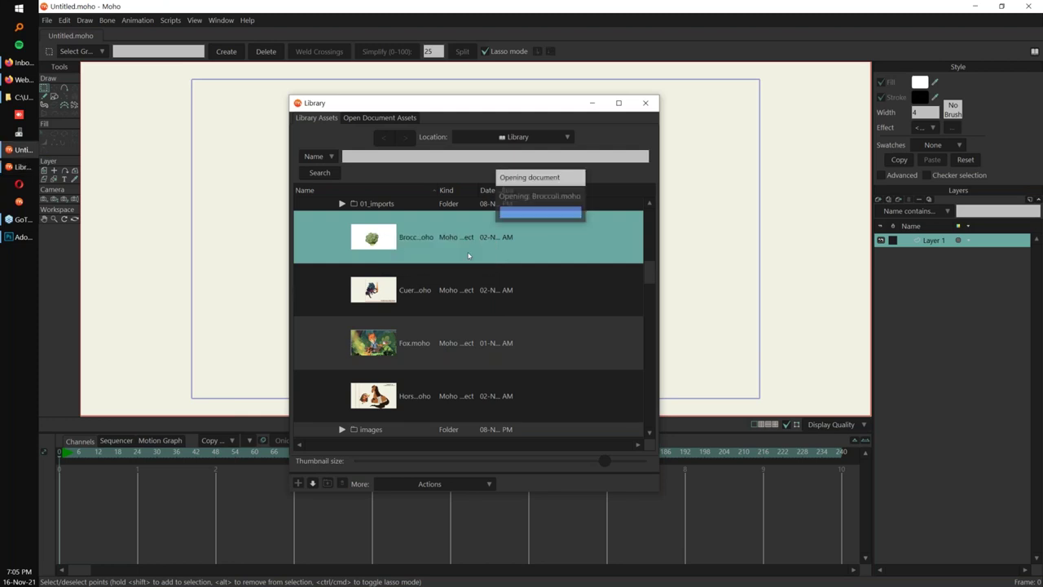
pyautogui.click(592, 102)
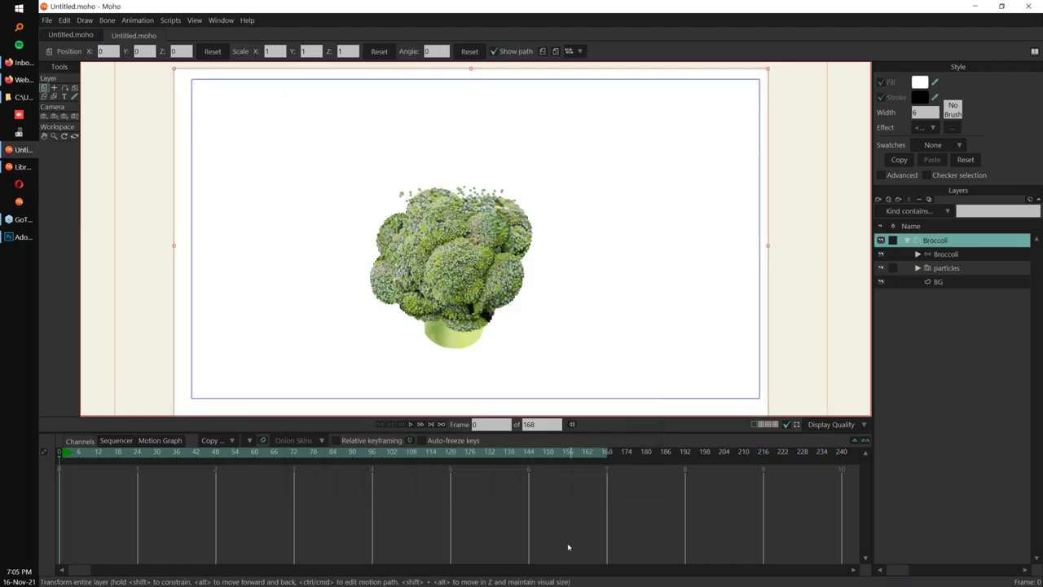
# Select the Broccoli bone layer and play its animation from the start.
pyautogui.click(66, 453)
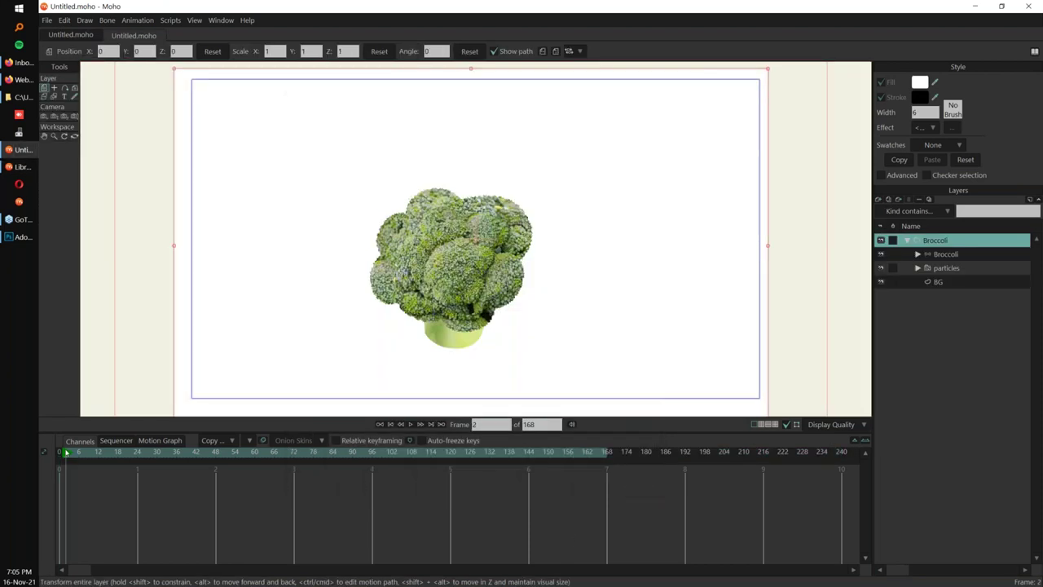
pyautogui.click(957, 254)
pyautogui.click(71, 462)
pyautogui.press('space')
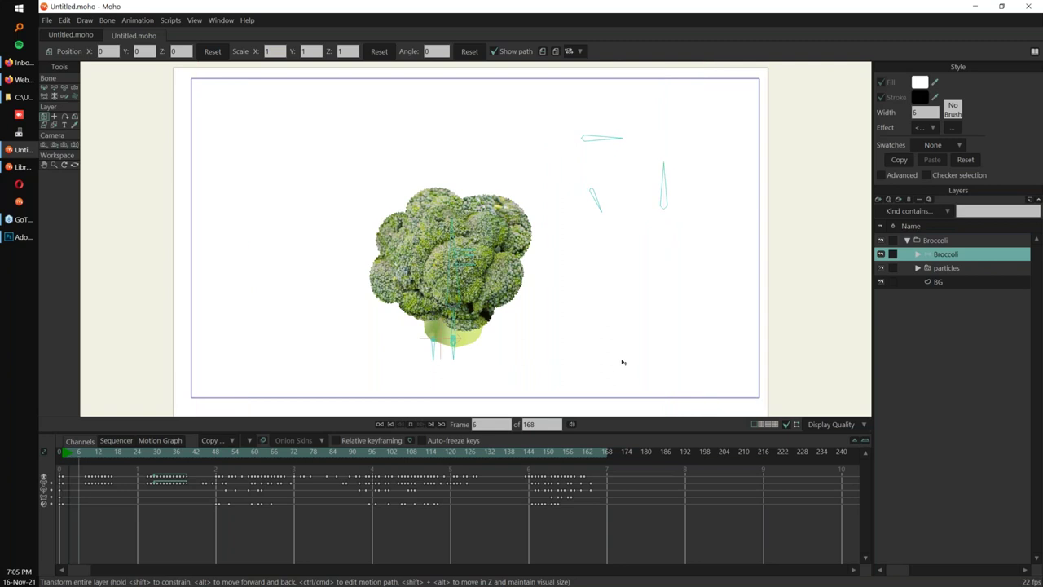
pyautogui.press('space')
pyautogui.moveTo(157, 460); pyautogui.dragTo(160, 459)
pyautogui.press('space')
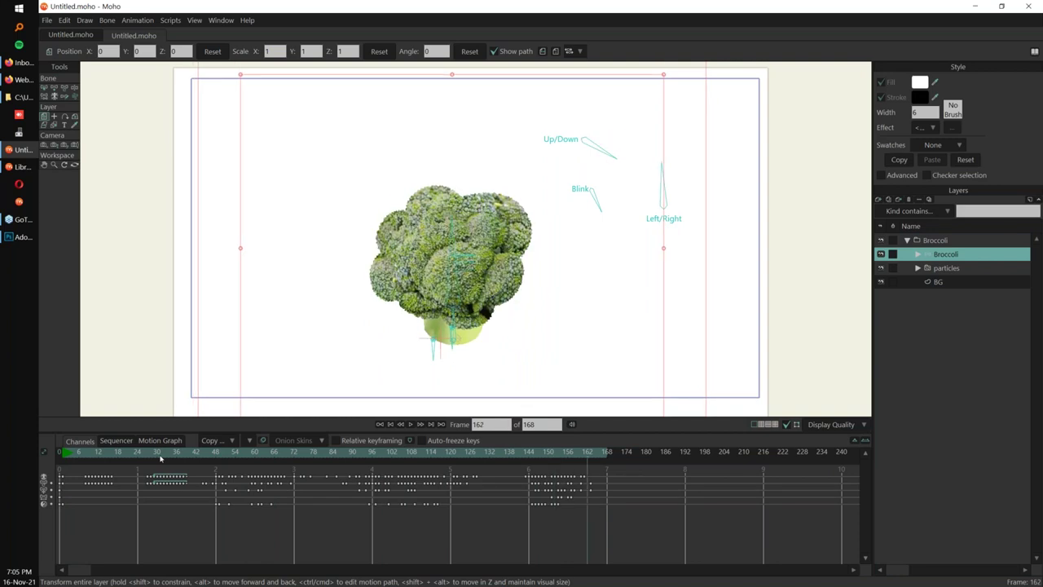
# Try posing the character's left arm at frame 81 with Manipulate Bones, and undo the changes.
pyautogui.moveTo(532, 273); pyautogui.dragTo(639, 244)
pyautogui.scroll(4, 464, 330)
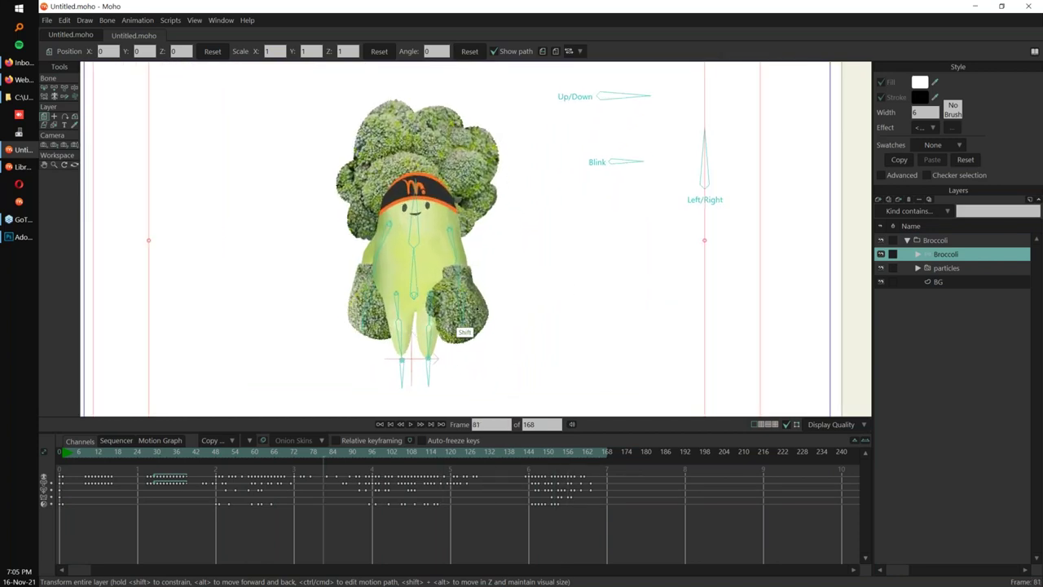
pyautogui.press('b')
pyautogui.click(437, 208)
pyautogui.press('z')
pyautogui.moveTo(443, 211); pyautogui.dragTo(544, 221)
pyautogui.hotkey('ctrl', 'z')
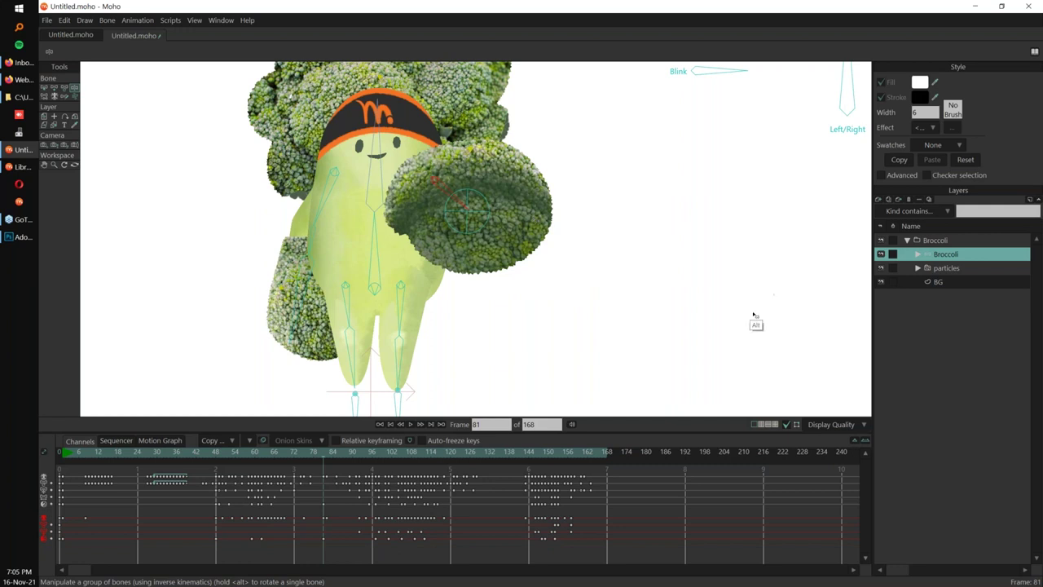
pyautogui.hotkey('ctrl', 'z')
pyautogui.hotkey('ctrl', 'z')
pyautogui.hotkey('ctrl', 'z')
pyautogui.hotkey('ctrl', 'z')
# Pose both of the broccoli character's arms outward at frame 81.
pyautogui.moveTo(442, 207); pyautogui.dragTo(506, 198)
pyautogui.moveTo(333, 182); pyautogui.dragTo(306, 188)
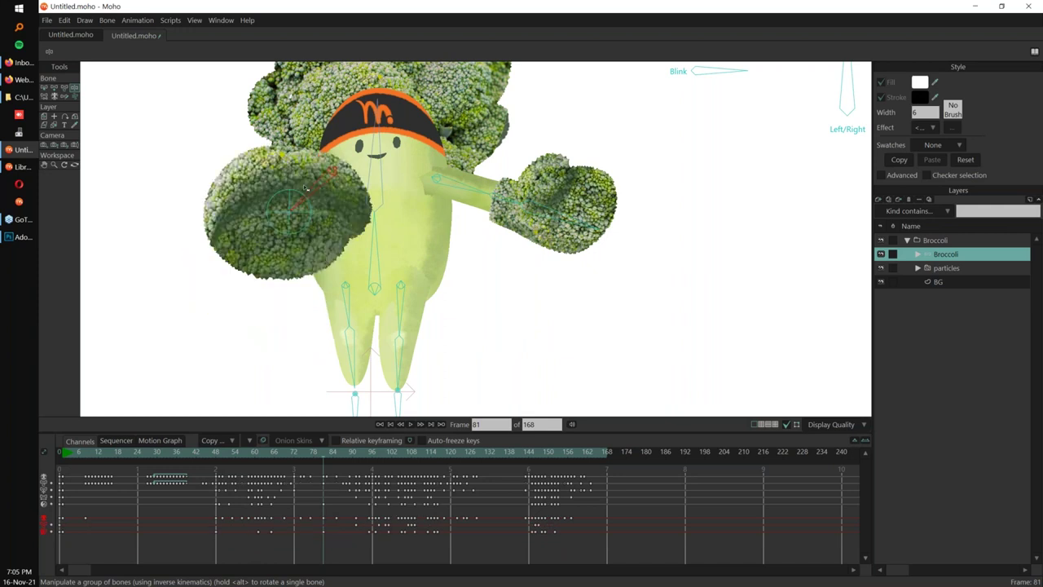
pyautogui.hotkey('ctrl', 'z')
pyautogui.click(452, 185)
# Try raising the broccoli character's left leg by its bones, and undo the leg change.
pyautogui.moveTo(399, 316); pyautogui.dragTo(426, 279)
pyautogui.press('b')
pyautogui.click(404, 289)
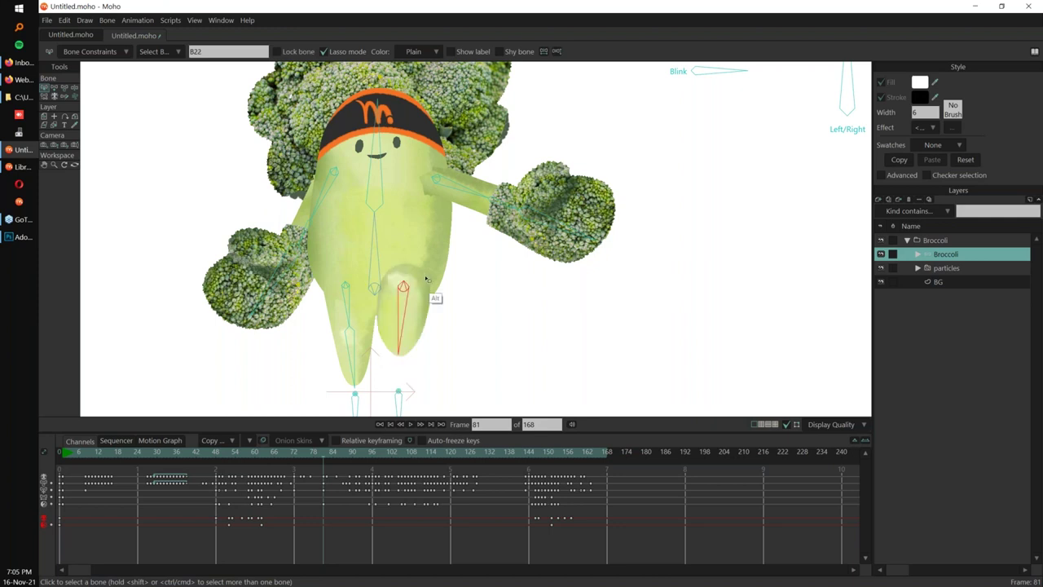
pyautogui.click(450, 183)
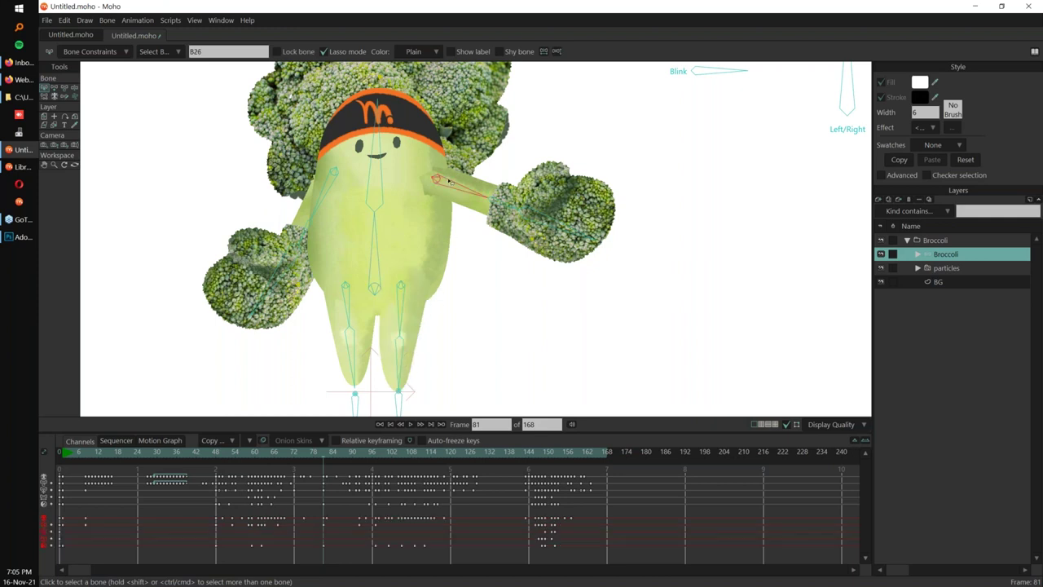
pyautogui.hotkey('ctrl', 'z')
pyautogui.hotkey('ctrl', 'z')
# Try moving the torso bone to test the body rig, and delete the keyframes added at frame 81.
pyautogui.click(449, 181)
pyautogui.click(374, 247)
pyautogui.moveTo(556, 284); pyautogui.dragTo(703, 285)
pyautogui.keyDown('alt'); pyautogui.click(692, 281); pyautogui.keyUp('alt')
pyautogui.keyDown('alt'); pyautogui.click(687, 293); pyautogui.keyUp('alt')
pyautogui.keyDown('alt'); pyautogui.click(681, 300); pyautogui.keyUp('alt')
pyautogui.keyDown('alt'); pyautogui.click(682, 300); pyautogui.keyUp('alt')
pyautogui.keyDown('alt'); pyautogui.click(685, 294); pyautogui.keyUp('alt')
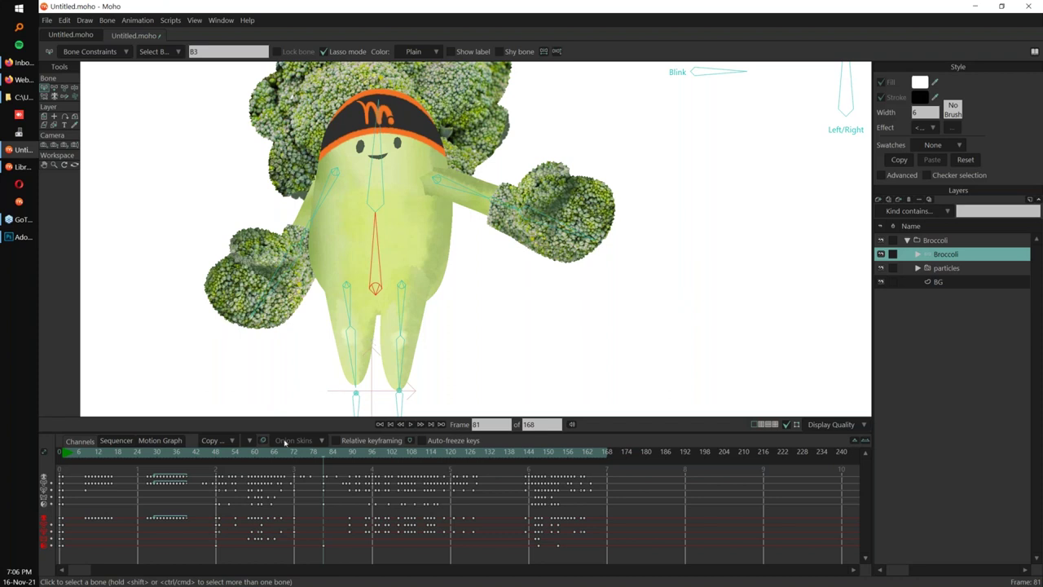
pyautogui.moveTo(318, 474); pyautogui.dragTo(324, 545)
# Deselect the bones and replay the broccoli animation from the beginning of the timeline.
pyautogui.click(61, 452)
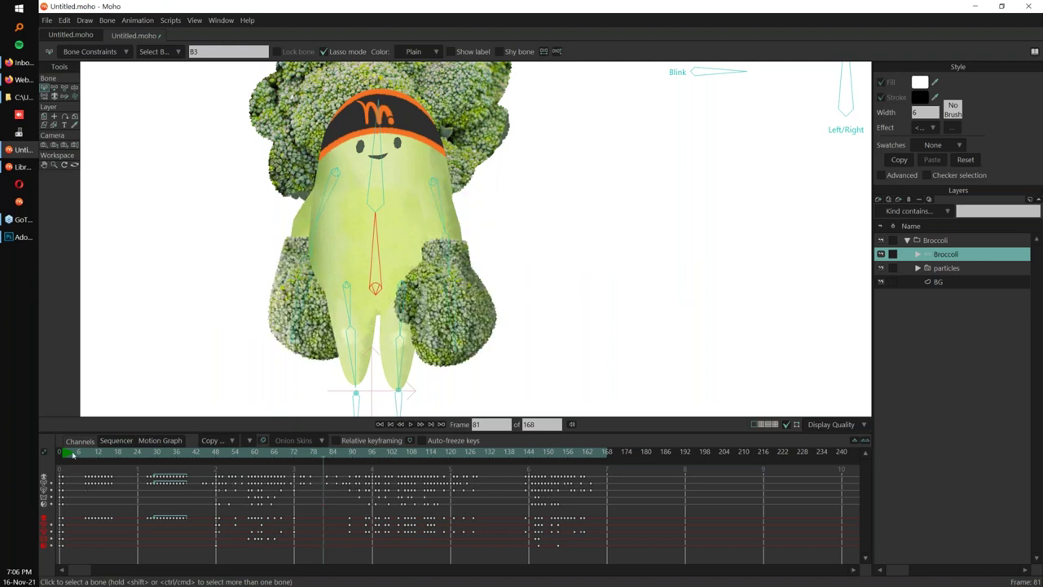
pyautogui.click(67, 452)
pyautogui.click(699, 270)
pyautogui.scroll(-3, 699, 270)
pyautogui.press('space')
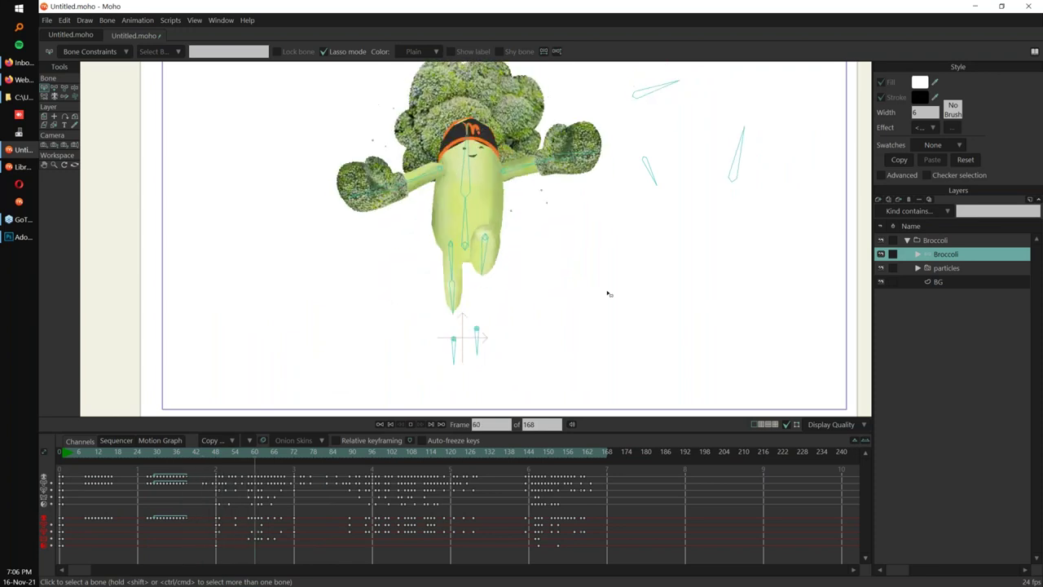
# Close the broccoli document without saving its changes.
pyautogui.press('ctrl')
pyautogui.hotkey('ctrl', 'w')
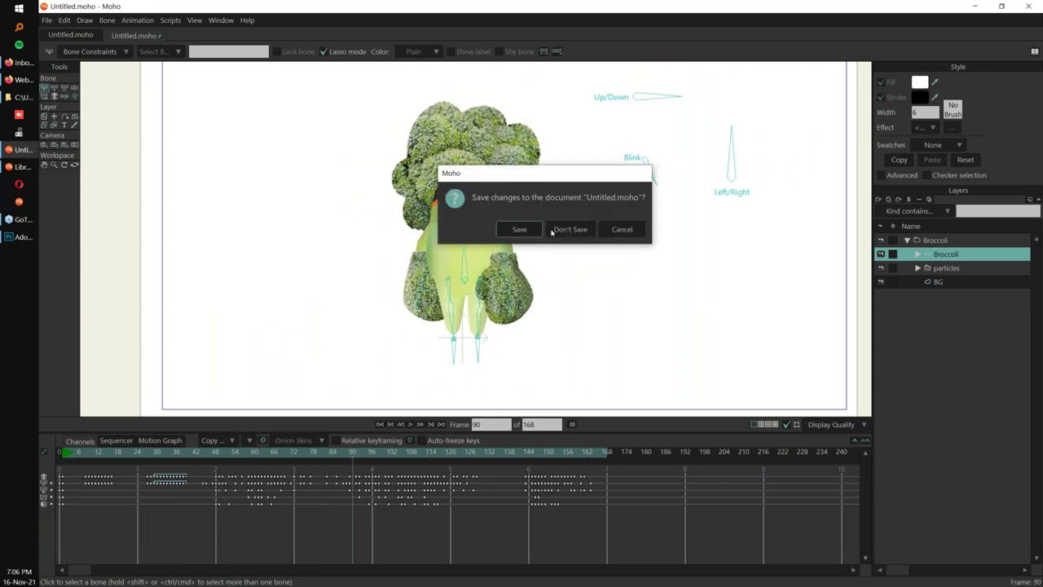
pyautogui.click(571, 229)
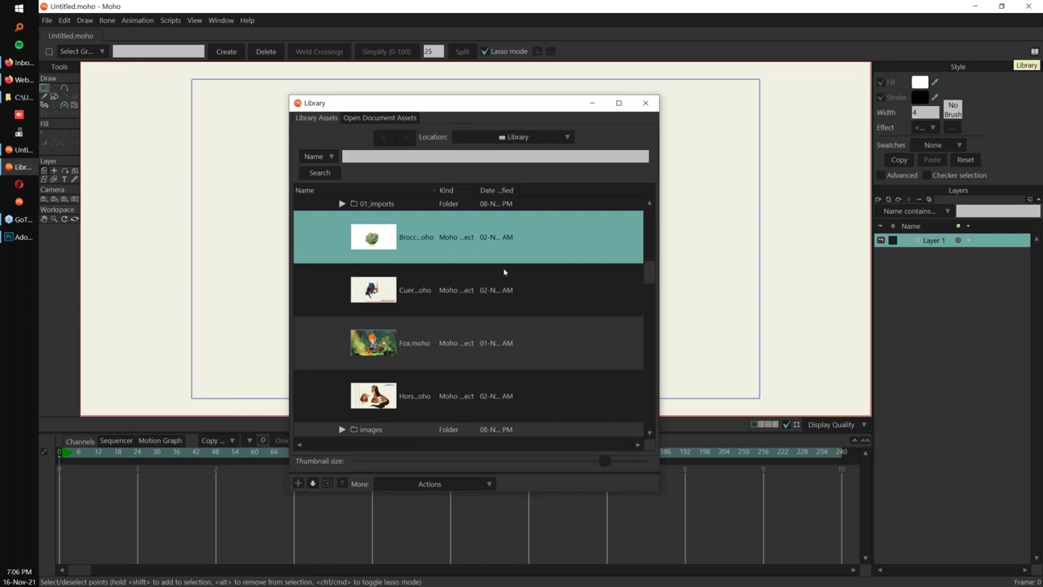
# Open the Cuervo library project as a template and minimize the library window.
pyautogui.rightClick(429, 298)
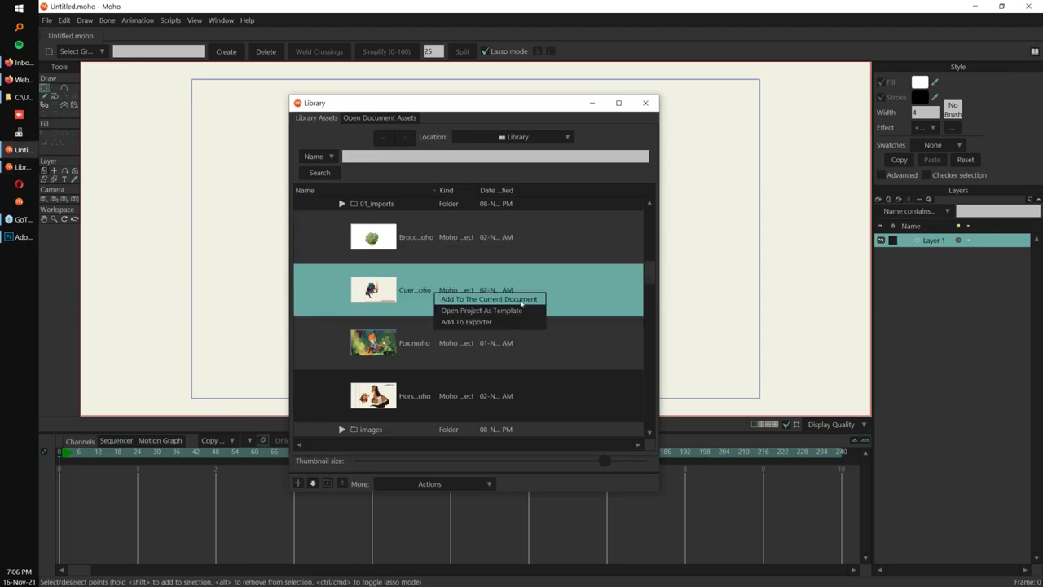
pyautogui.click(519, 315)
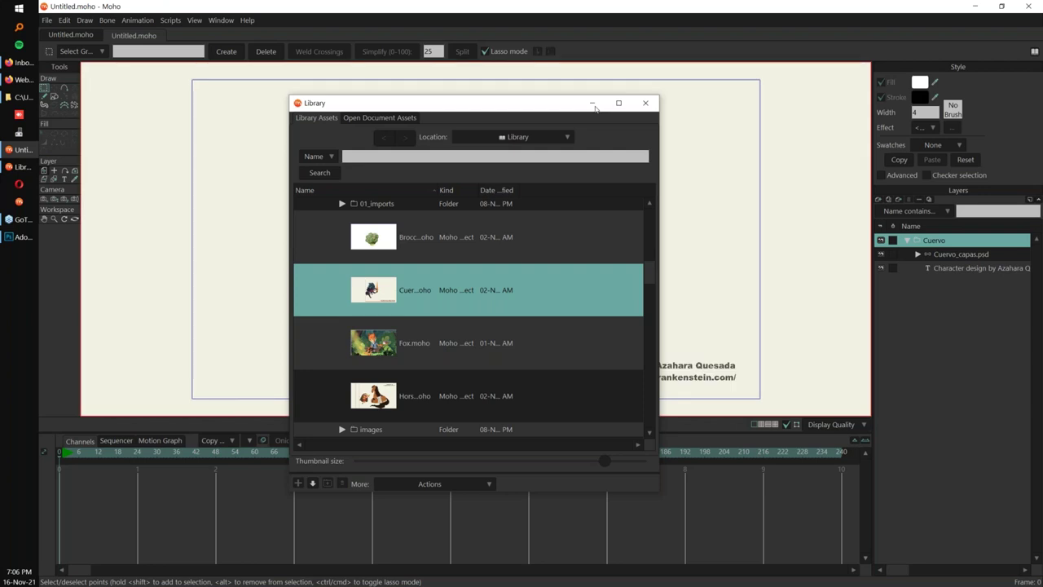
pyautogui.click(592, 104)
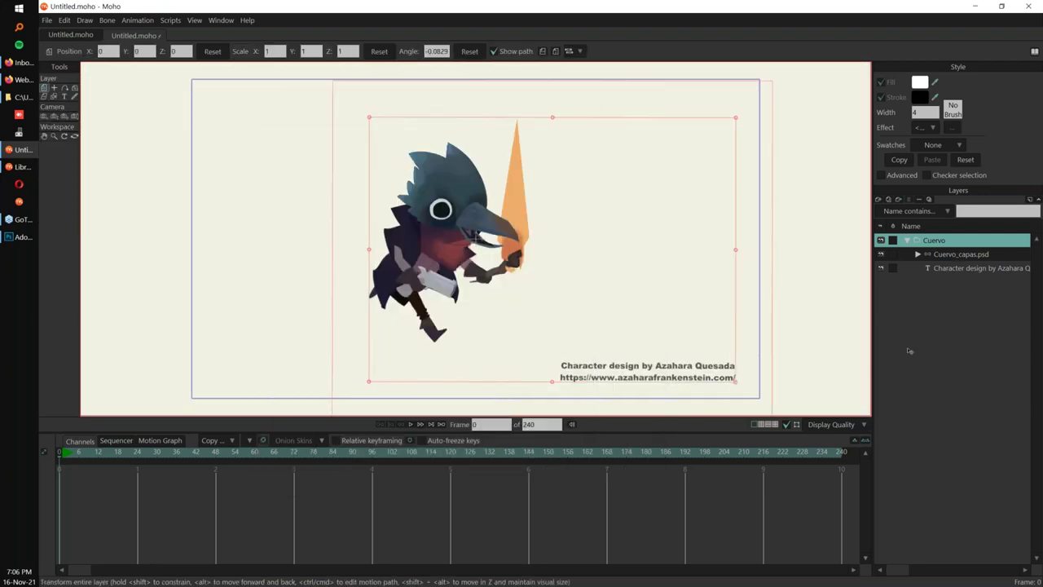
# Play the Cuervo run animation and return the timeline to frame 2.
pyautogui.moveTo(685, 276); pyautogui.dragTo(683, 267)
pyautogui.press('space')
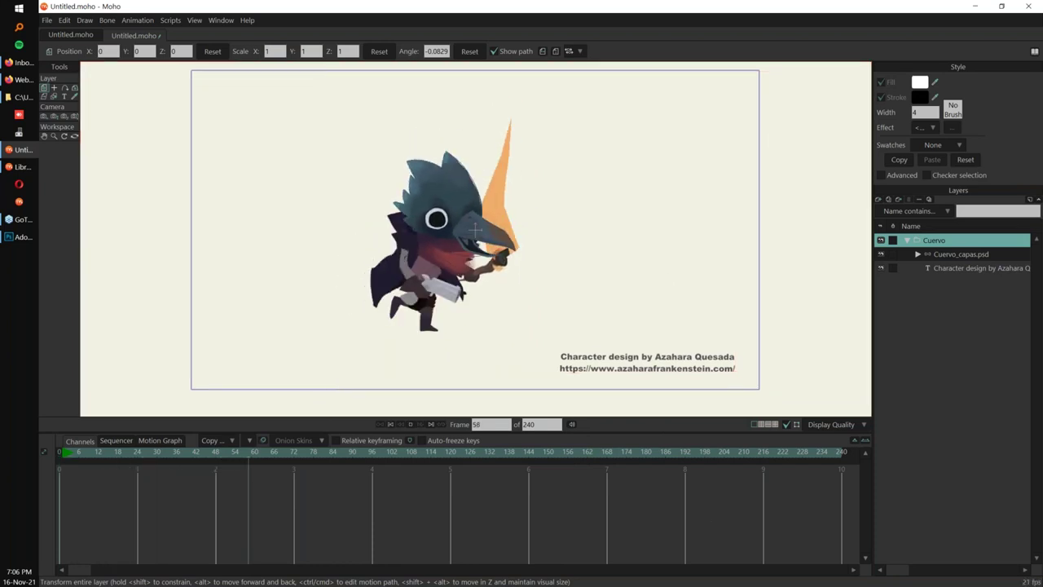
pyautogui.click(67, 453)
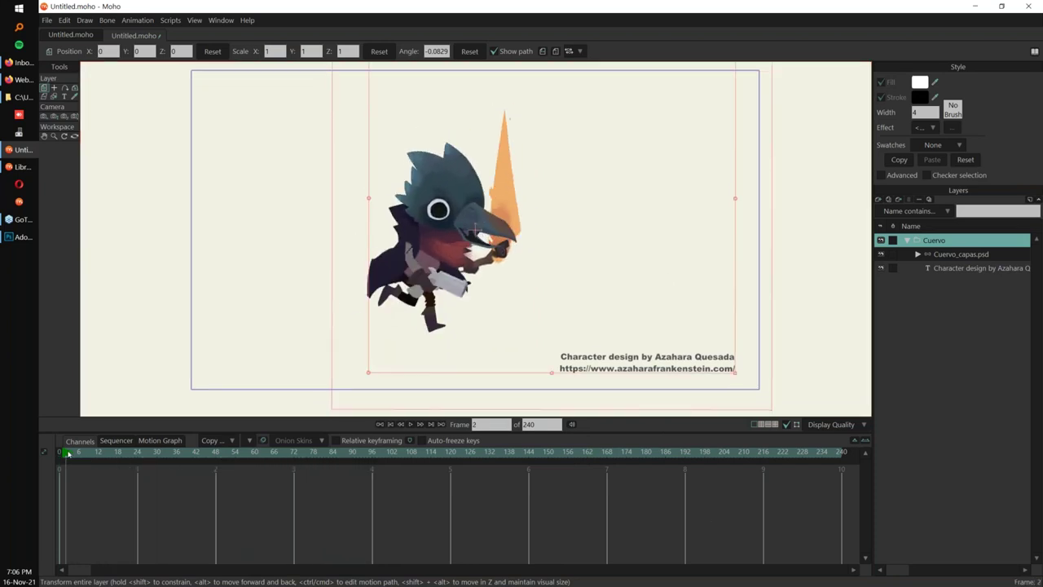
# Select the Cuervo_capas.psd bone layer with the Select Bone tool active and go to frame 52.
pyautogui.click(956, 259)
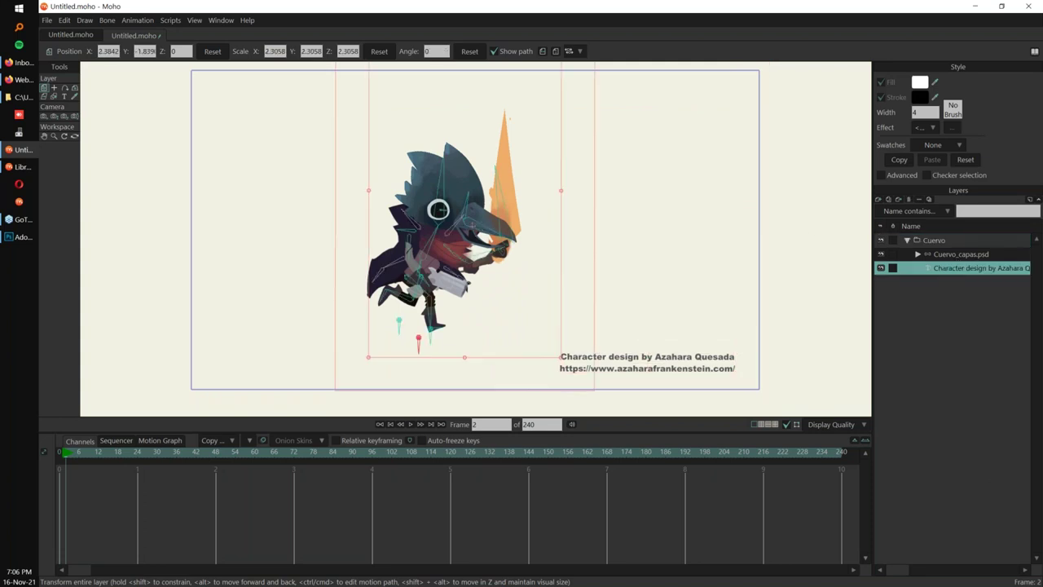
pyautogui.scroll(5, 516, 296)
pyautogui.press('b')
pyautogui.moveTo(702, 268); pyautogui.dragTo(710, 236)
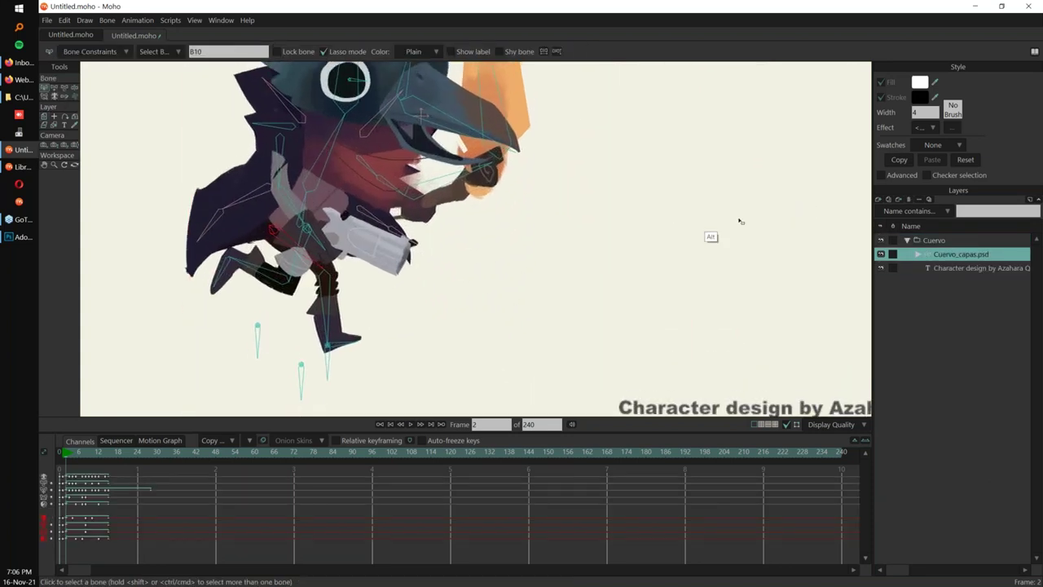
pyautogui.click(223, 453)
pyautogui.moveTo(223, 455); pyautogui.dragTo(229, 455)
# Try moving the crow's front upper-leg bone at frame 52, and delete the keyframes this adds.
pyautogui.click(315, 264)
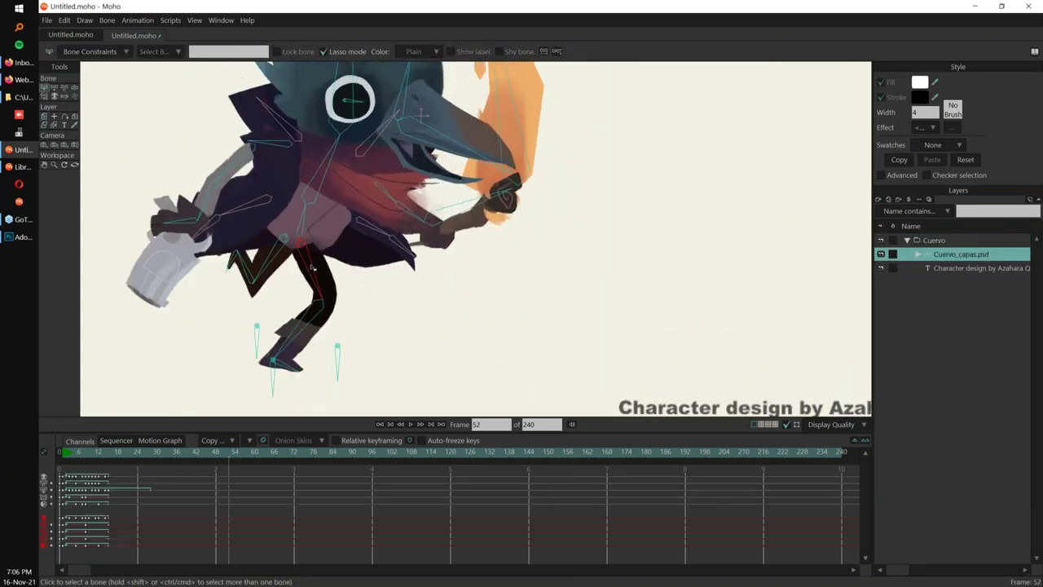
pyautogui.keyDown('alt'); pyautogui.click(561, 269); pyautogui.keyUp('alt')
pyautogui.keyDown('alt'); pyautogui.click(555, 275); pyautogui.keyUp('alt')
pyautogui.keyDown('alt'); pyautogui.click(552, 279); pyautogui.keyUp('alt')
pyautogui.keyDown('alt'); pyautogui.click(549, 284); pyautogui.keyUp('alt')
pyautogui.keyDown('alt'); pyautogui.click(548, 288); pyautogui.keyUp('alt')
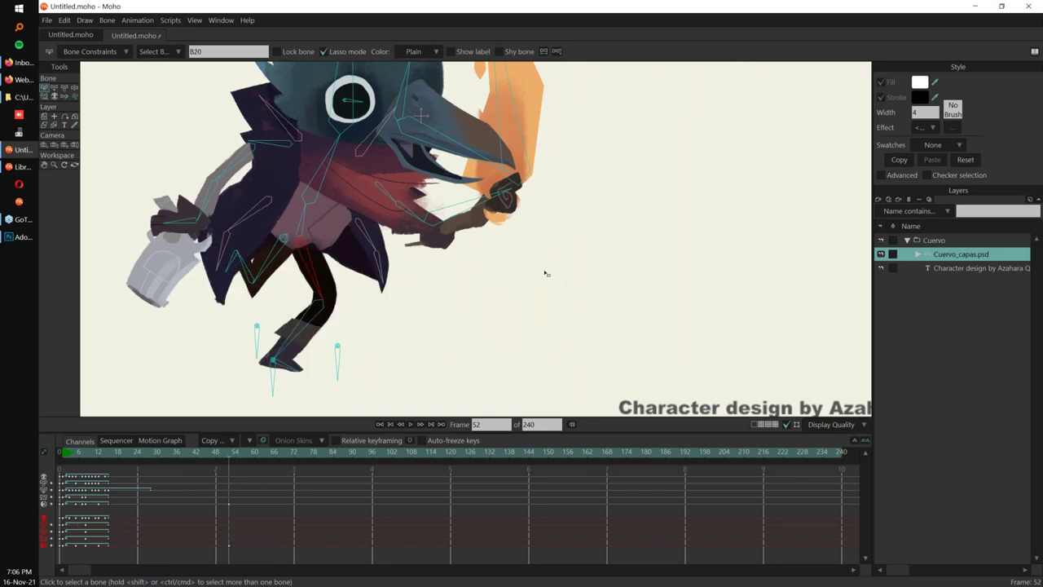
pyautogui.moveTo(203, 484); pyautogui.dragTo(247, 555)
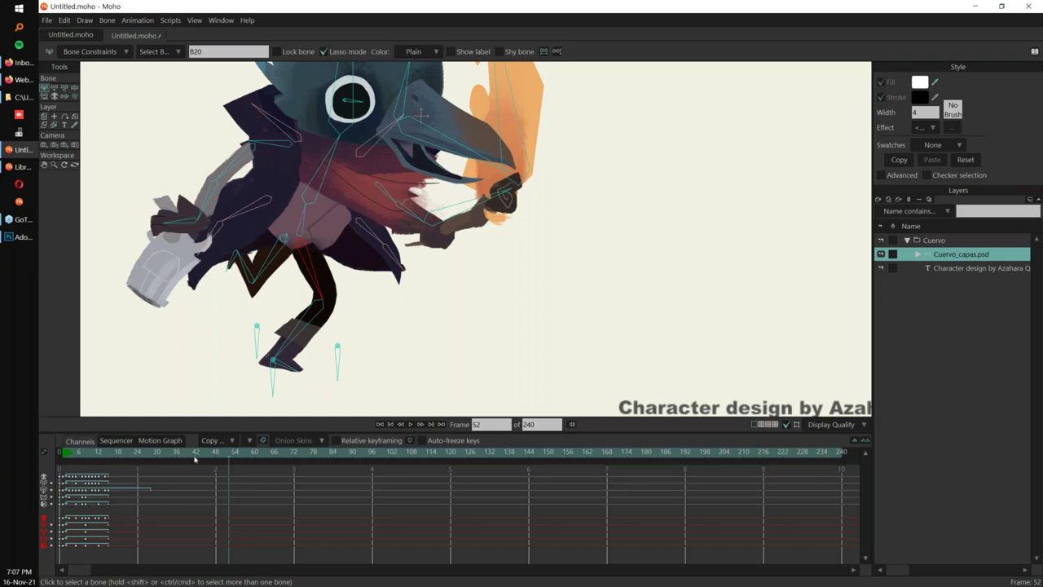
# Replay the crow's animation from the start, stop it at frame 60 and deselect the bone.
pyautogui.click(70, 455)
pyautogui.press('space')
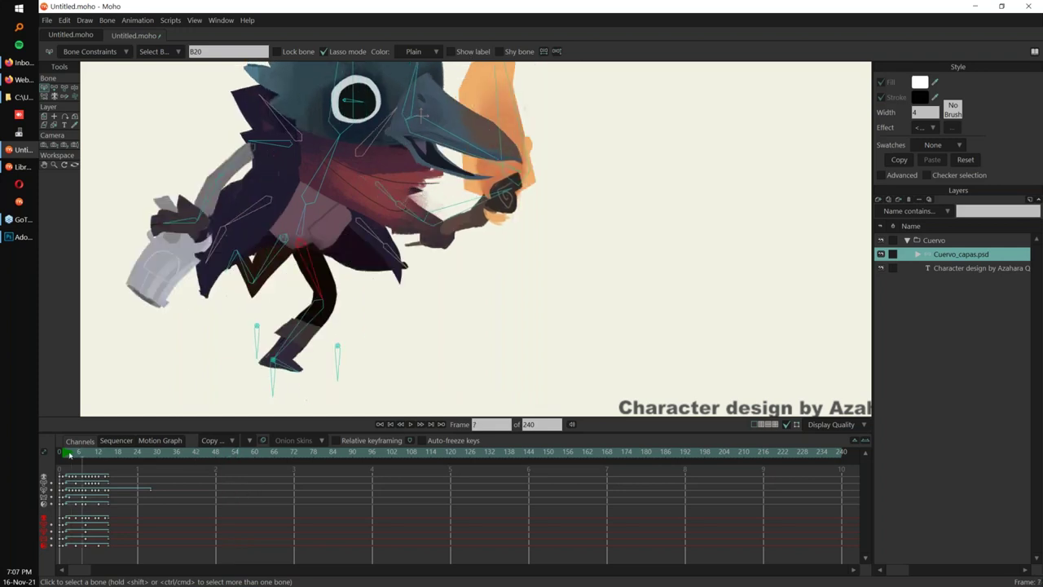
pyautogui.press('space')
pyautogui.click(481, 266)
pyautogui.moveTo(525, 233); pyautogui.dragTo(525, 302)
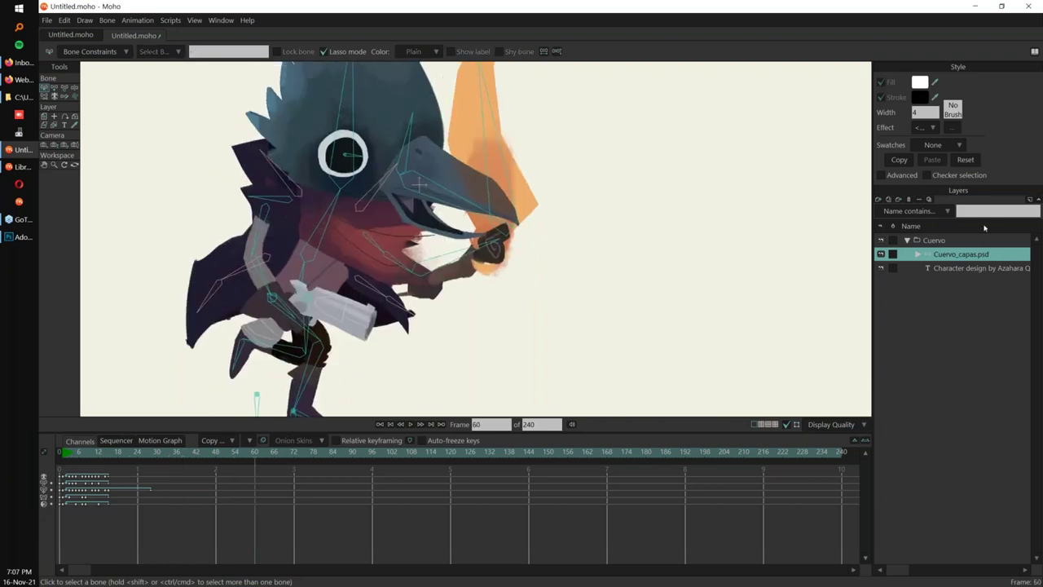
# Pick the crow's head artwork on the canvas to select its Layer 4 inside the head group.
pyautogui.keyDown('alt'); pyautogui.rightClick(388, 122); pyautogui.keyUp('alt')
pyautogui.keyDown('ctrl'); pyautogui.keyDown('alt'); pyautogui.click(389, 122); pyautogui.keyUp('alt'); pyautogui.keyUp('ctrl')
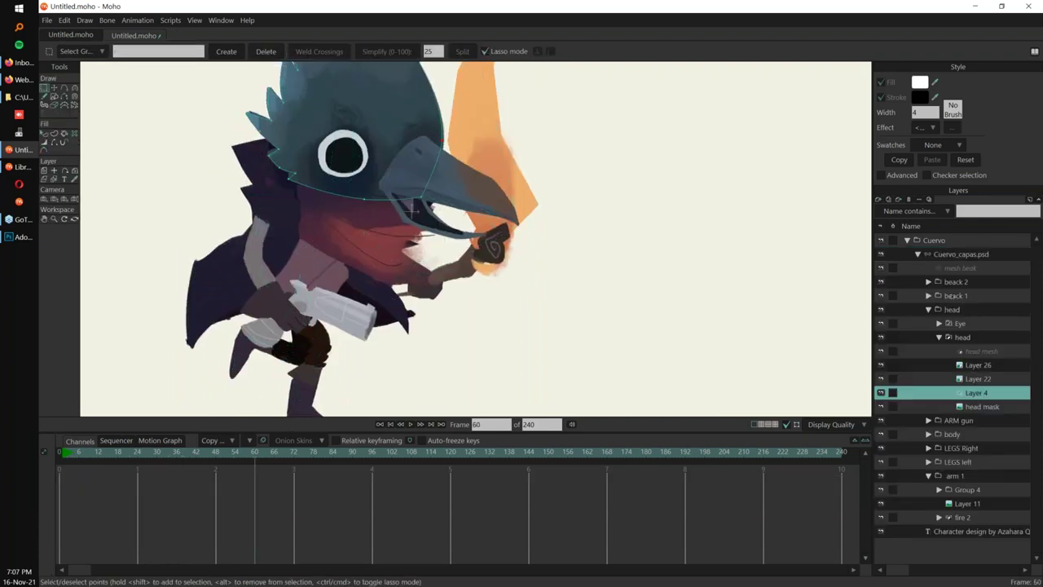
# Filter the layers by "mesh", try reshaping the mesh beak layer with the Magnet tool at frame 44, and delete the added keyframes.
pyautogui.write('mesh')
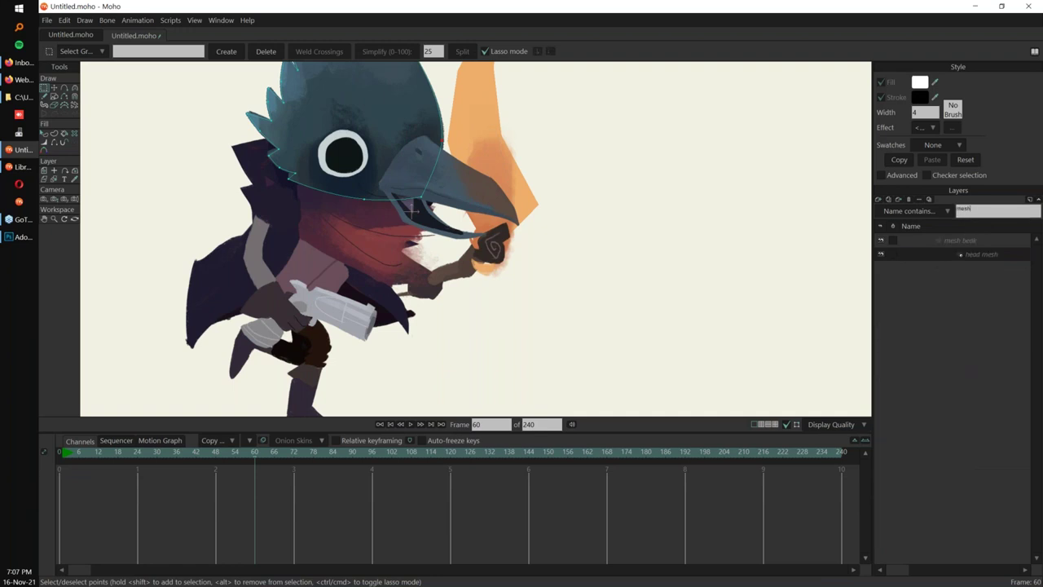
pyautogui.click(978, 241)
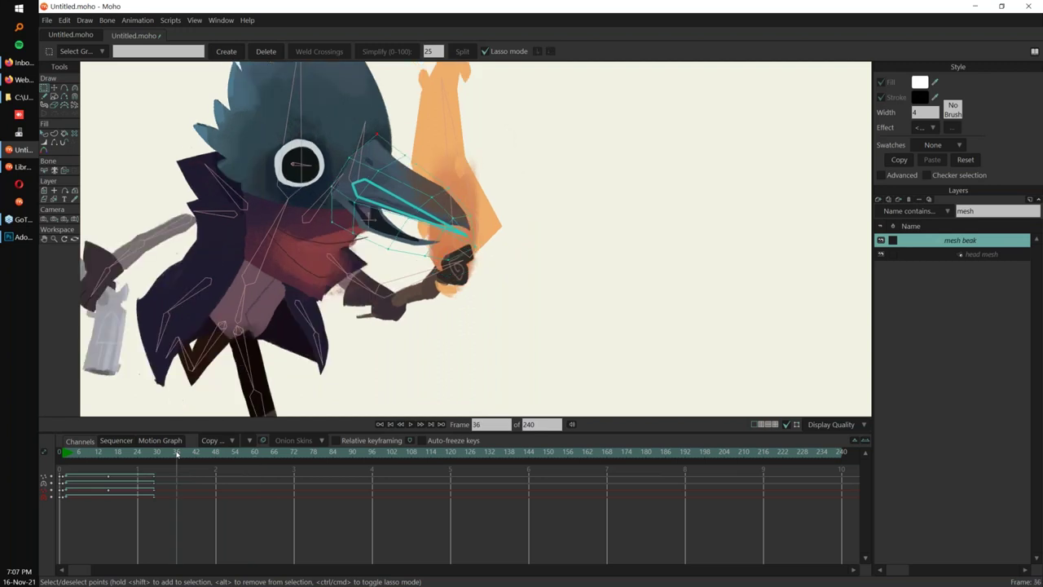
pyautogui.press('m')
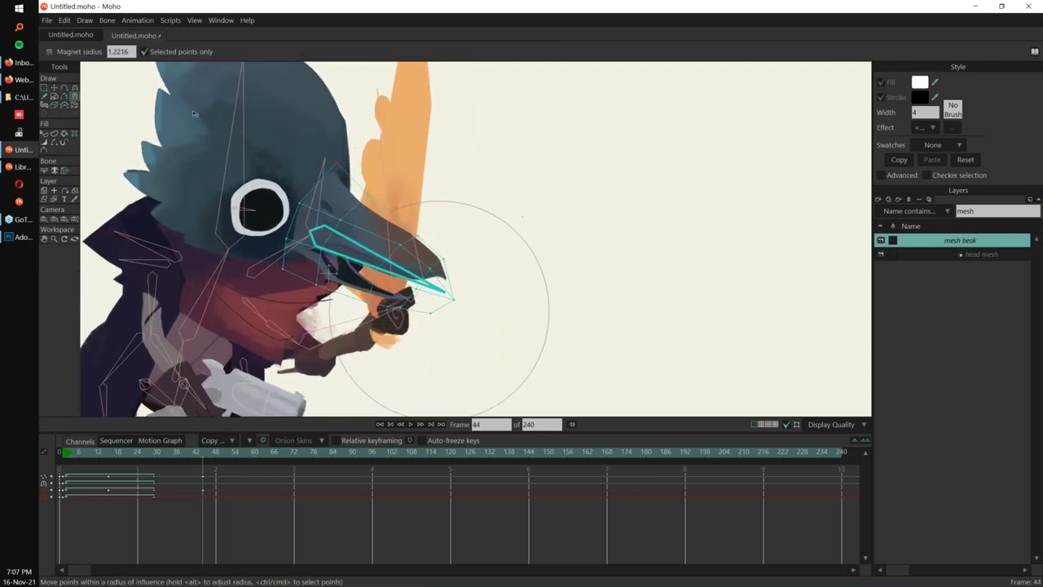
pyautogui.moveTo(402, 247); pyautogui.dragTo(453, 184)
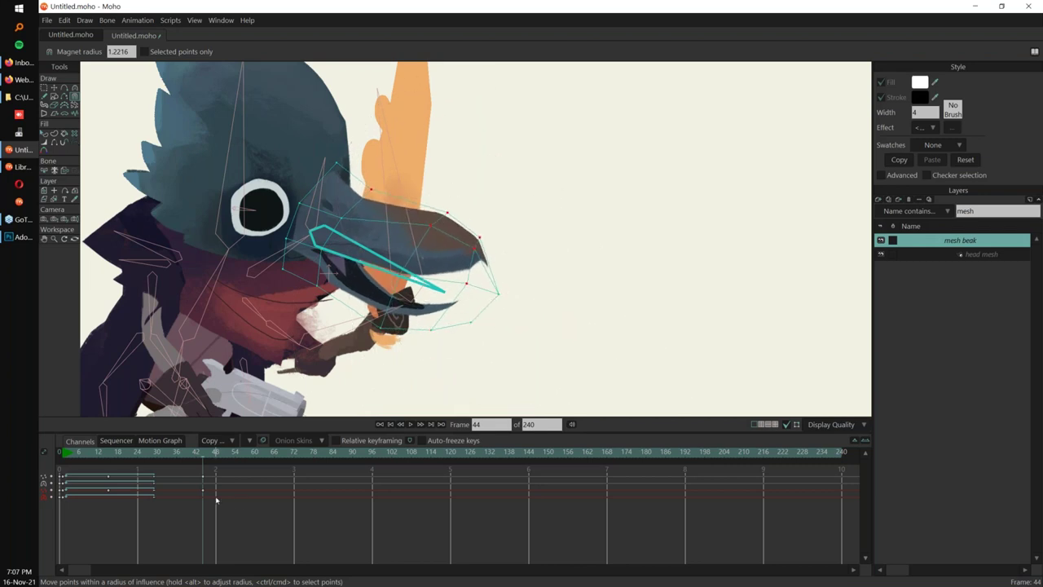
pyautogui.press('Delete')
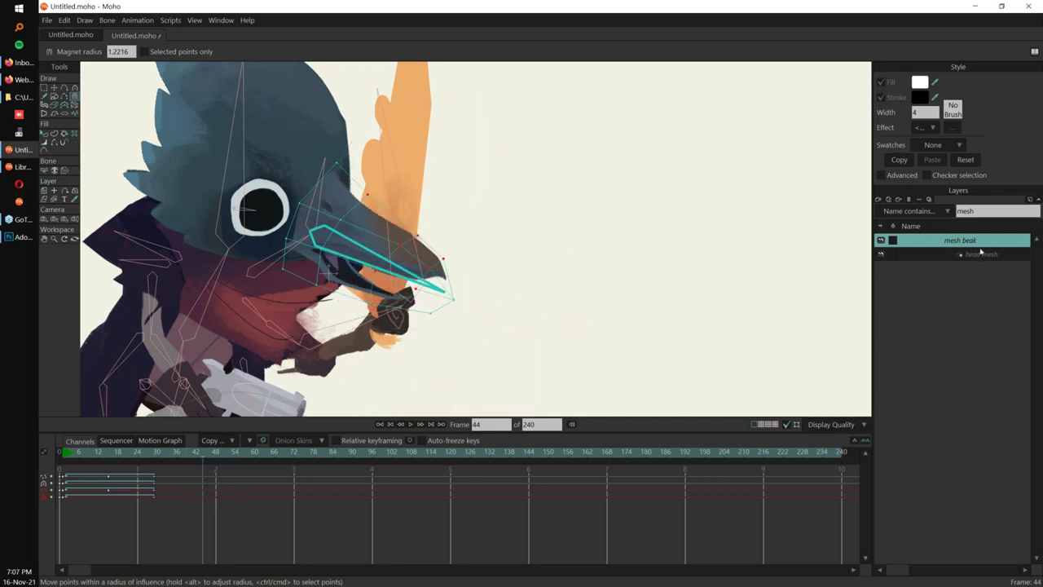
# Try pulling the head mesh layer's points with the Magnet tool at frame 44, and delete the keyframes this adds.
pyautogui.click(980, 253)
pyautogui.moveTo(258, 215); pyautogui.dragTo(317, 208)
pyautogui.hotkey('ctrl', 'z')
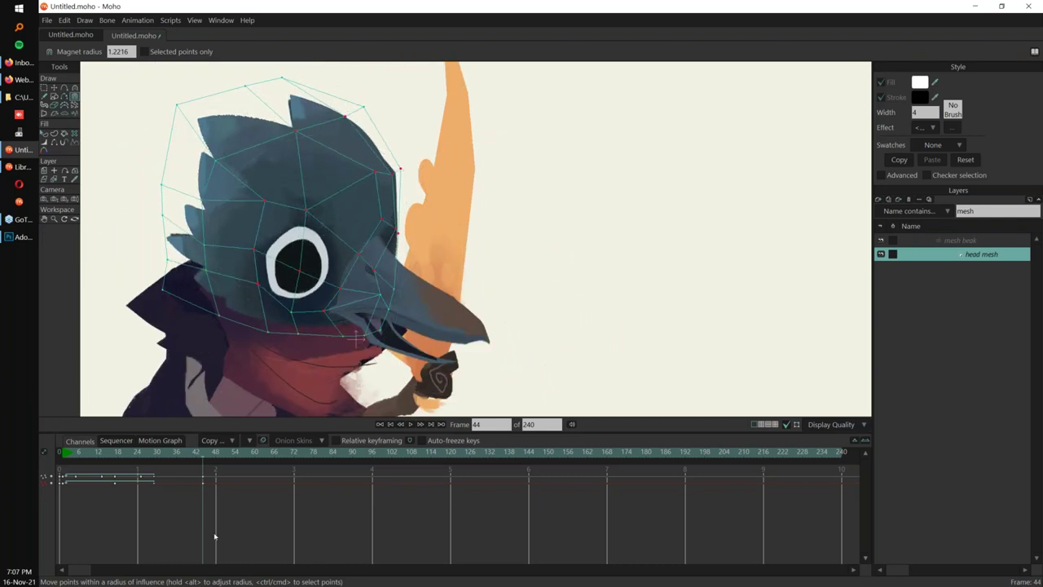
pyautogui.press('Delete')
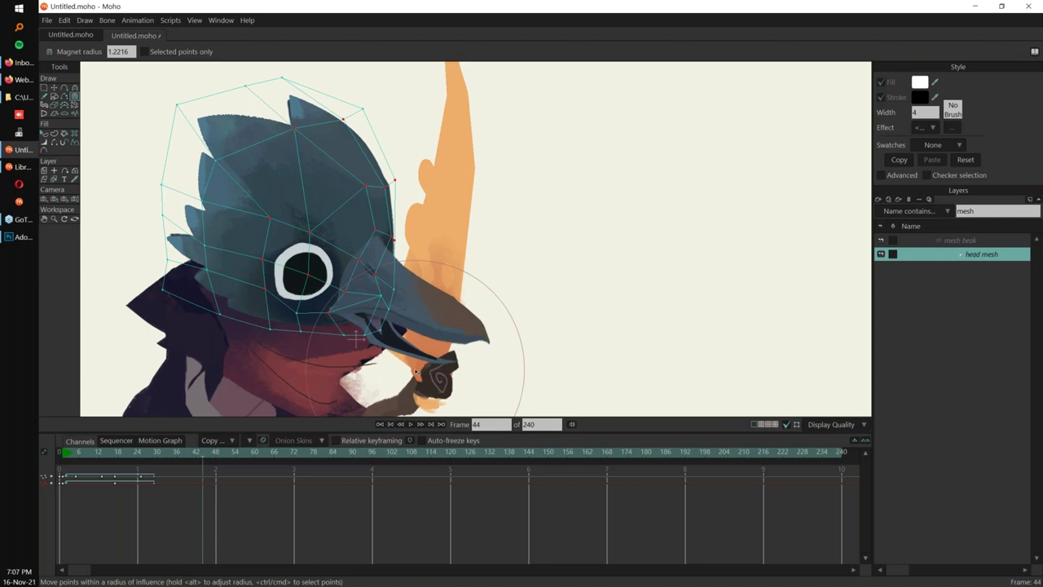
# Replay the crow's animation from the start, return to frame 1 and close the document without saving.
pyautogui.click(66, 454)
pyautogui.press('space')
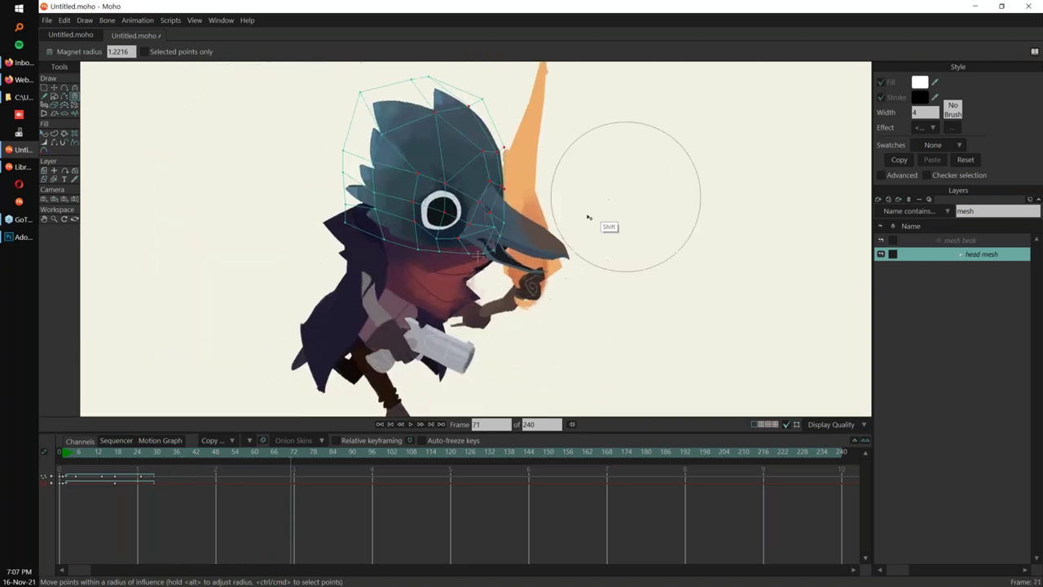
pyautogui.scroll(-2, 589, 217)
pyautogui.click(63, 454)
pyautogui.moveTo(644, 228); pyautogui.dragTo(636, 217)
pyautogui.hotkey('ctrl', 'w')
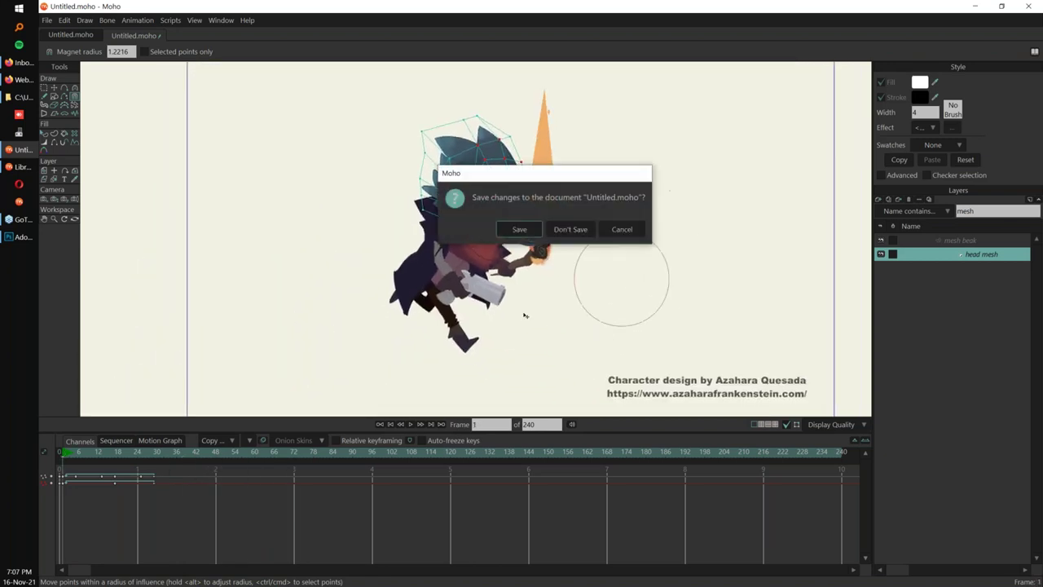
pyautogui.click(568, 229)
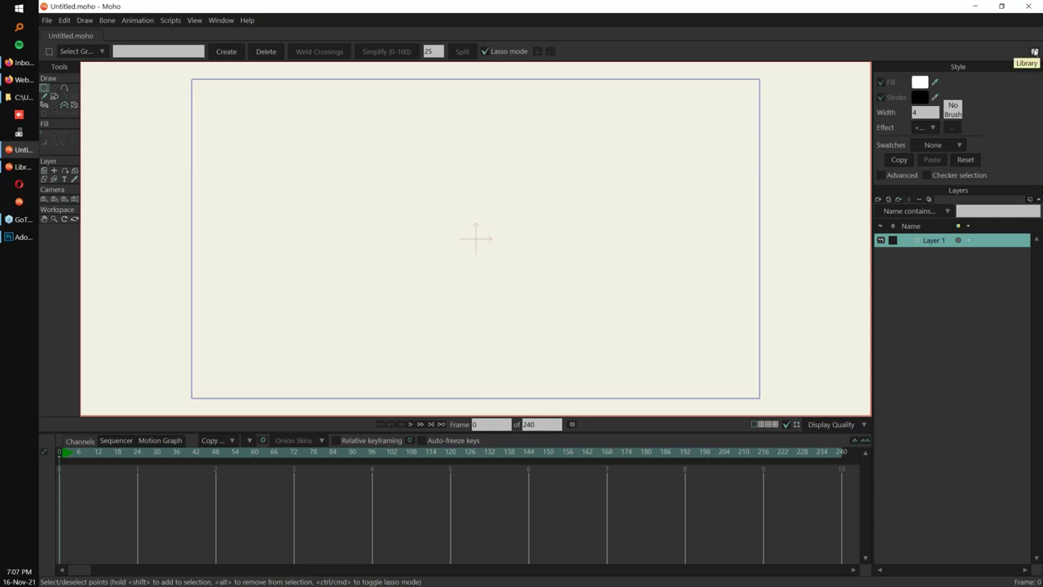
# Add the Horse project from the library to the current document and minimize the Library window.
pyautogui.click(23, 166)
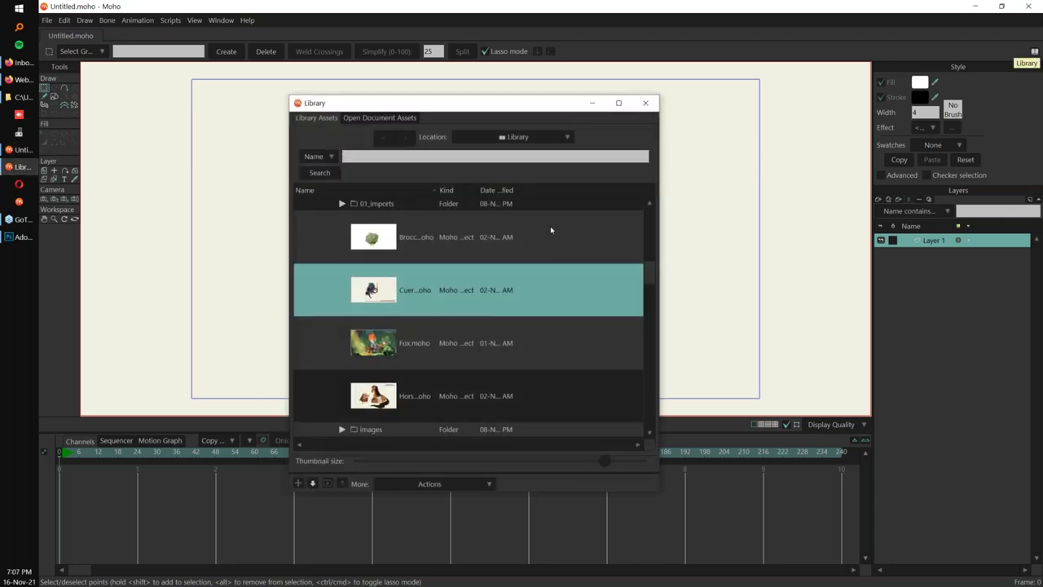
pyautogui.scroll(-1, 645, 277)
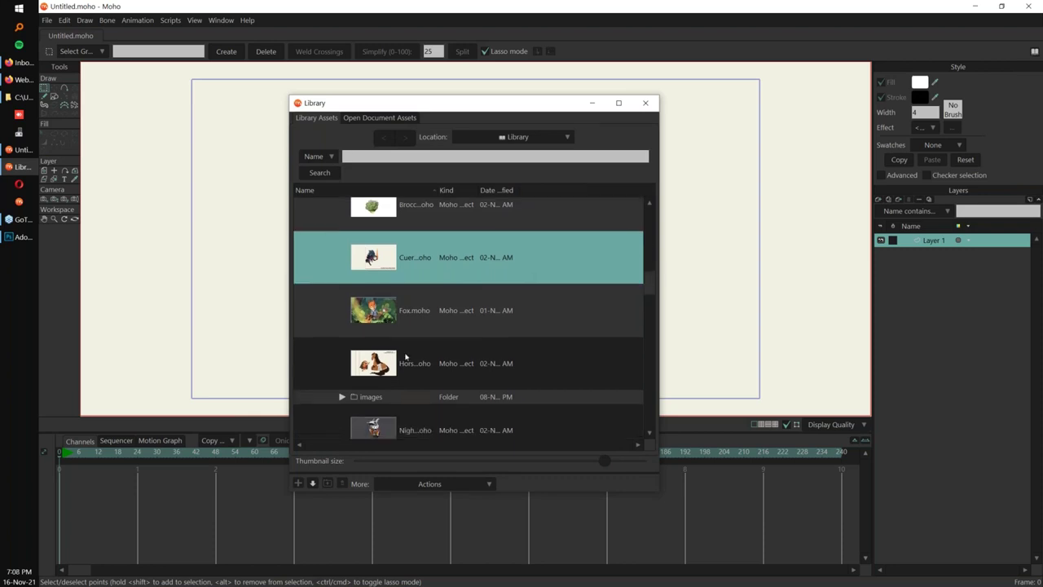
pyautogui.click(407, 360)
pyautogui.rightClick(416, 364)
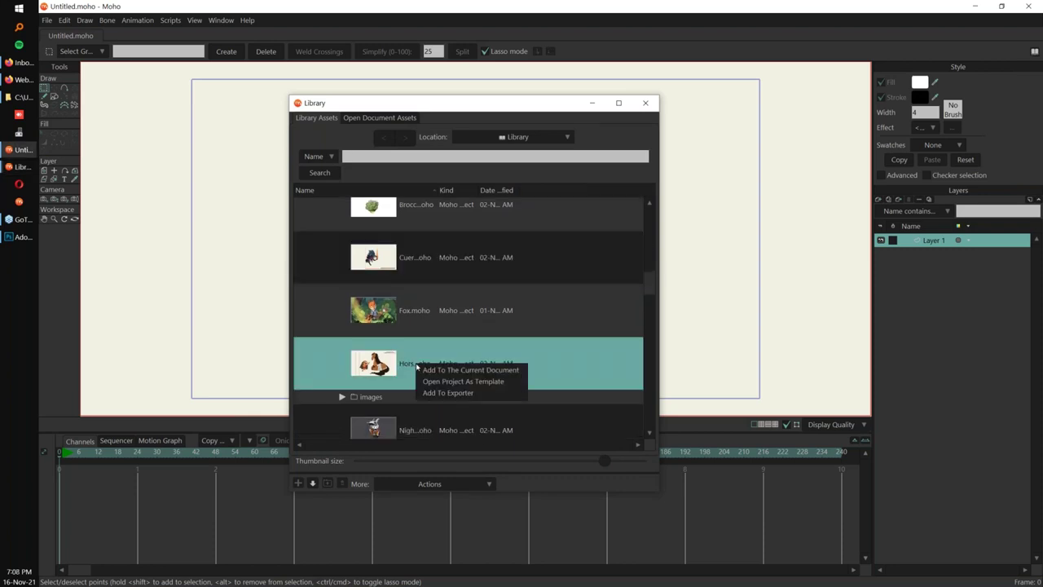
pyautogui.click(506, 371)
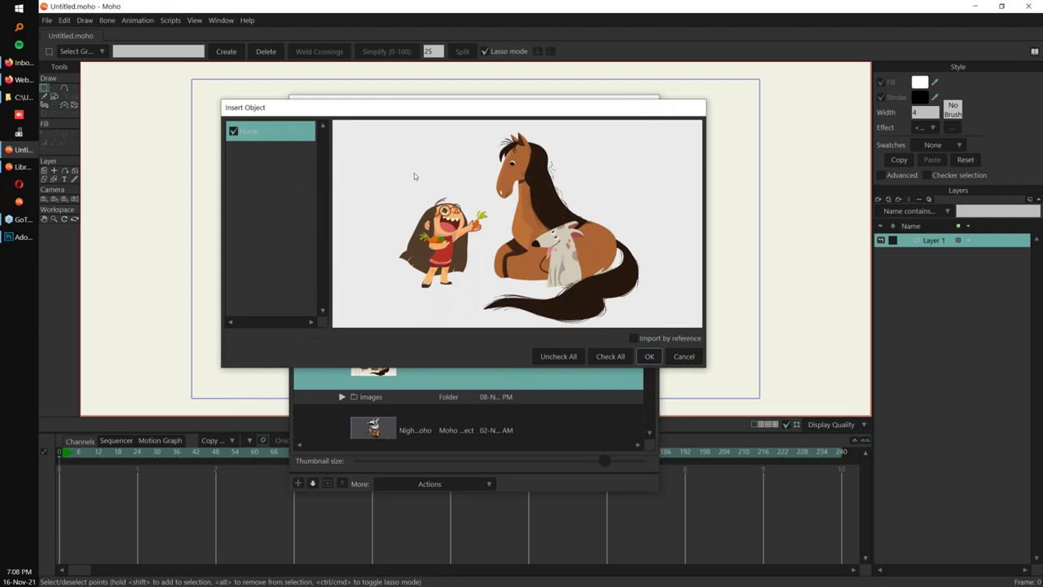
pyautogui.click(648, 357)
pyautogui.click(593, 103)
# Play the inserted Horse scene's animation and stop it at frame 96.
pyautogui.moveTo(568, 337); pyautogui.dragTo(590, 336)
pyautogui.press('space')
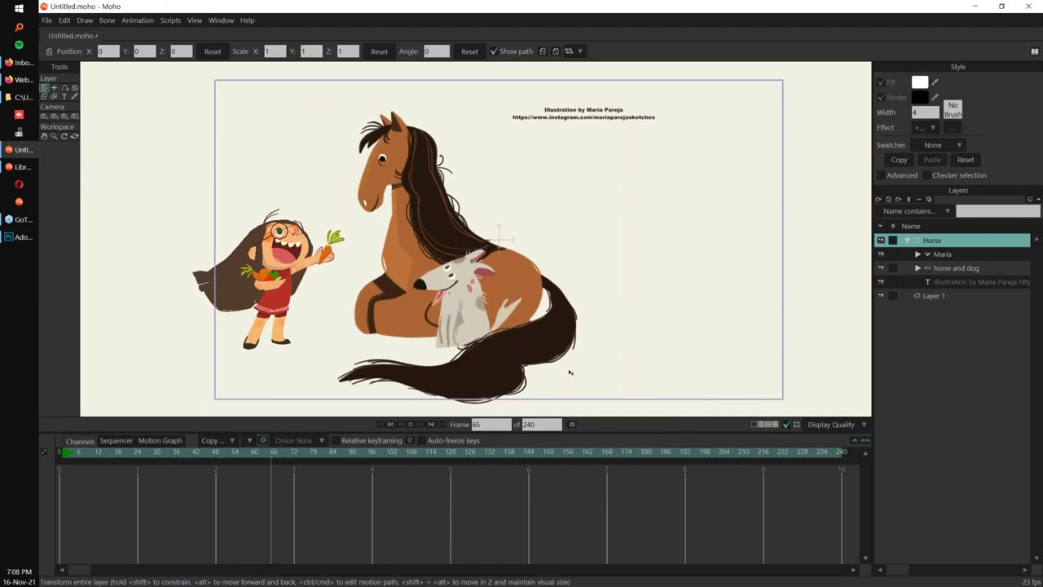
pyautogui.press('space')
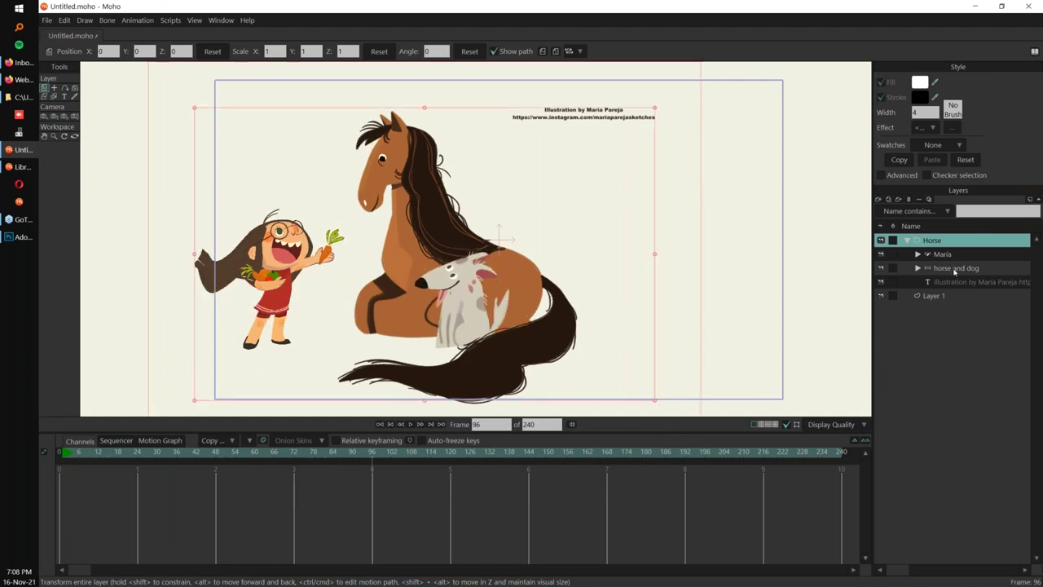
# Select the horse and dog bone layer, replay its animation from frame 2 and stop it at frame 65.
pyautogui.click(961, 267)
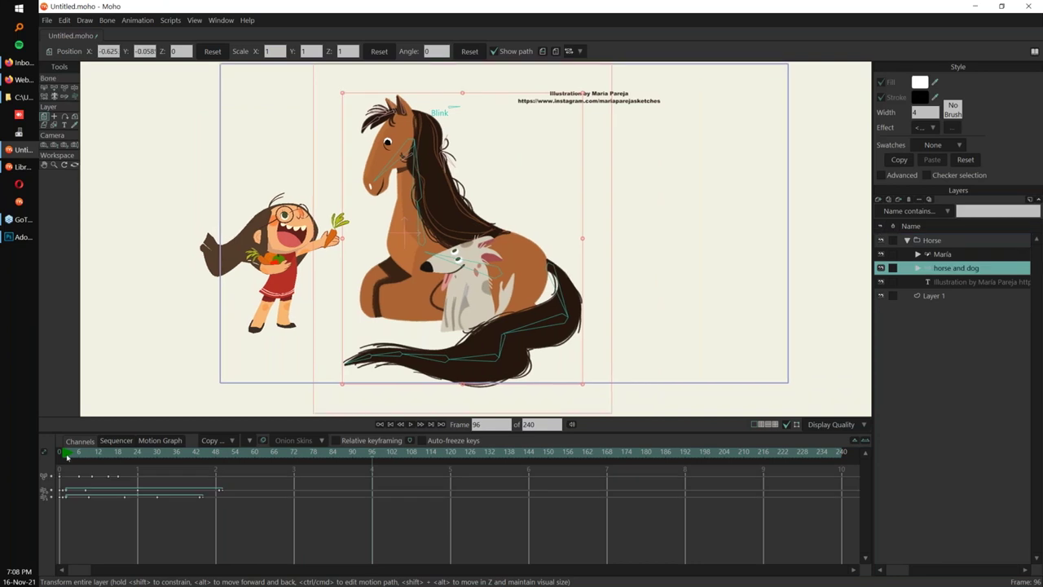
pyautogui.click(67, 455)
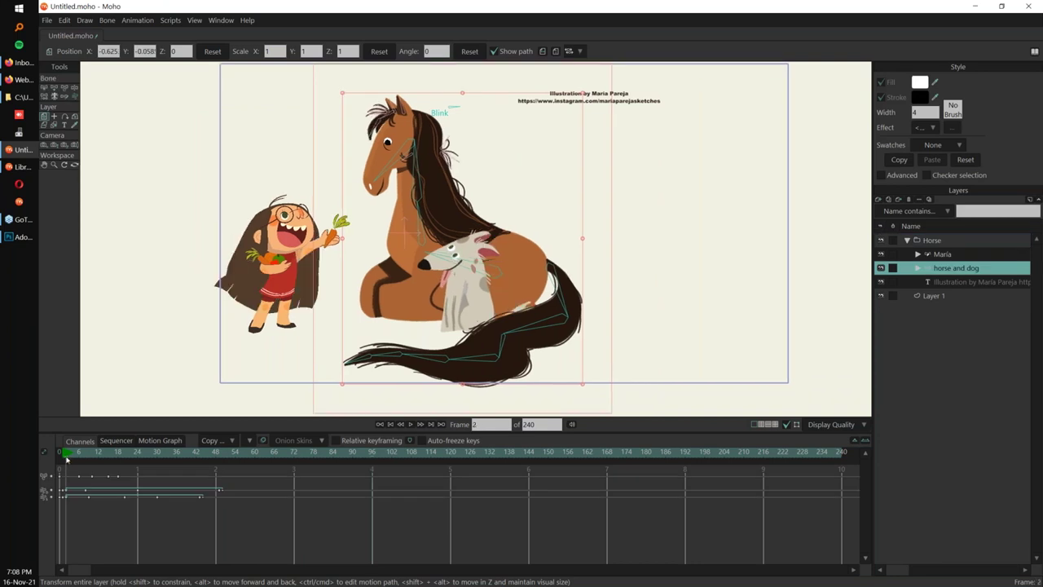
pyautogui.press('space')
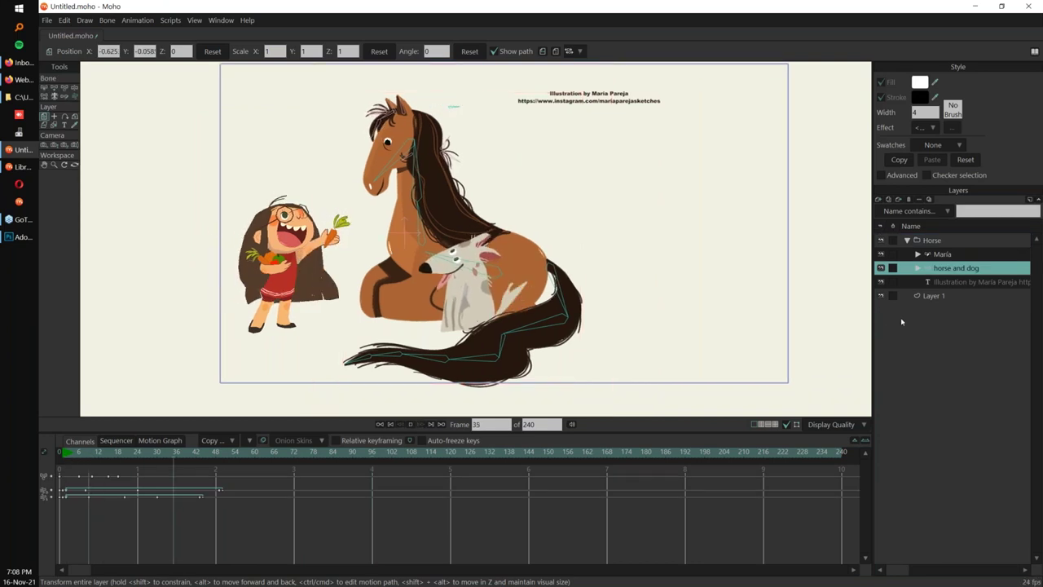
pyautogui.press('space')
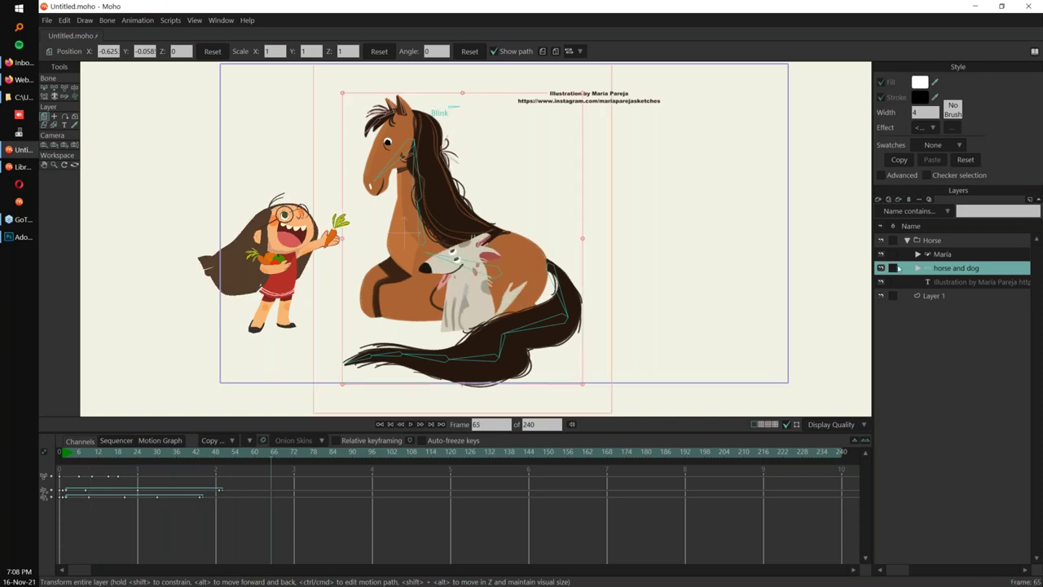
# Activate the bone Wind tool at frame 1 and play the animation to examine how the wind arrow behaves.
pyautogui.click(65, 454)
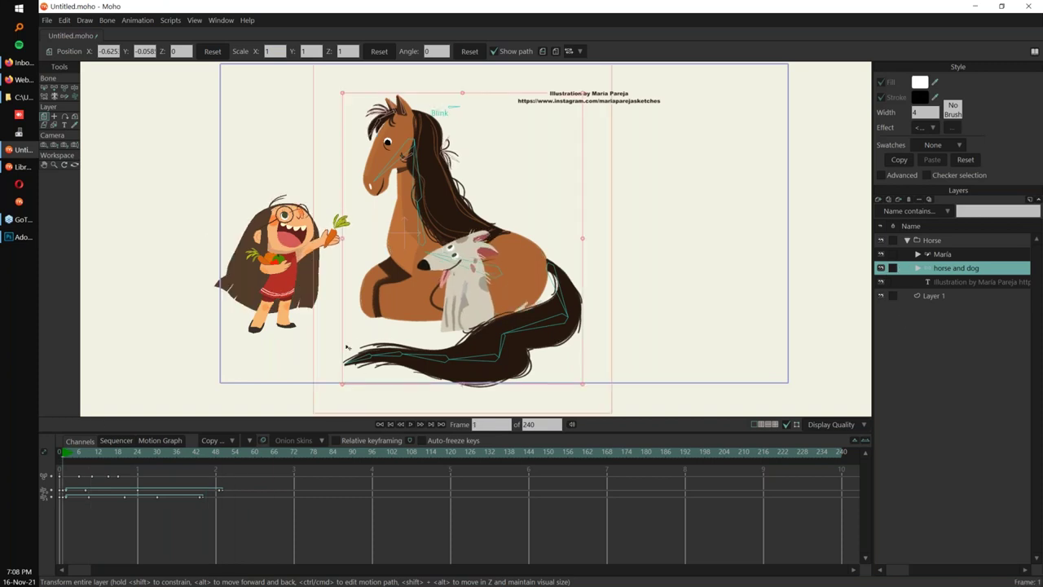
pyautogui.click(74, 96)
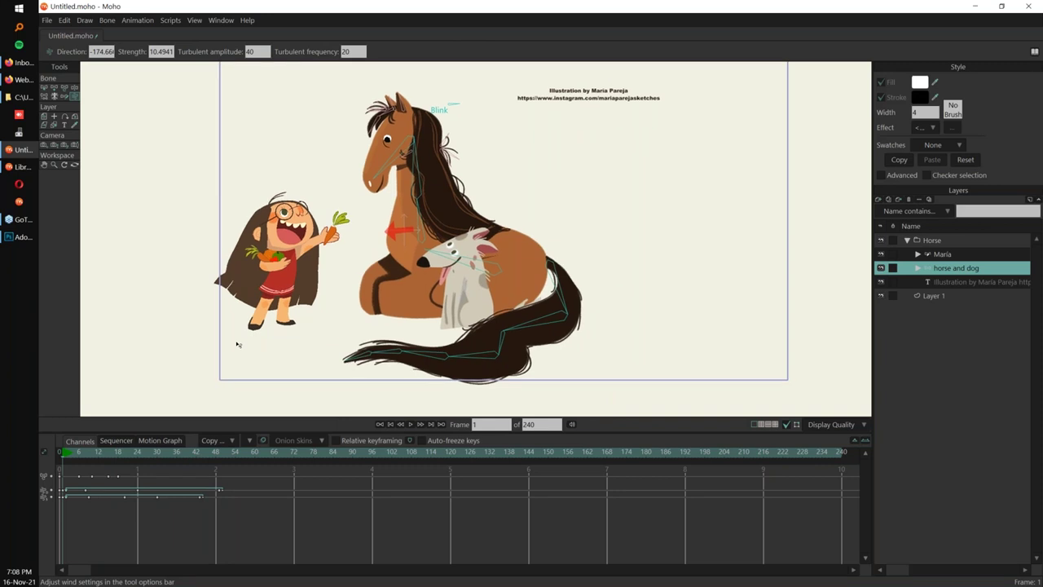
pyautogui.click(77, 462)
pyautogui.press('space')
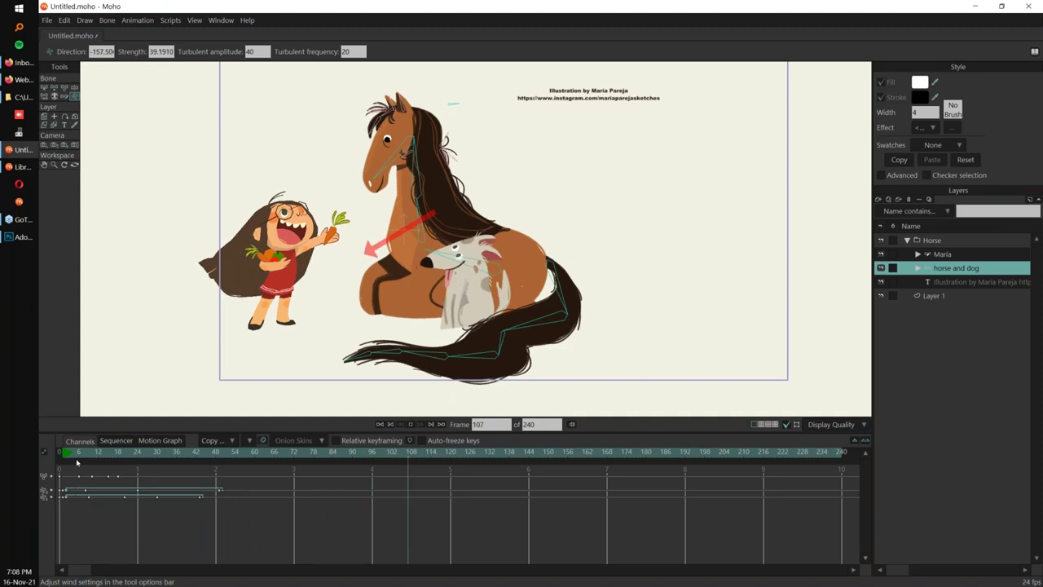
pyautogui.click(70, 455)
pyautogui.press('space')
# Lower the wind strength of the horse and dog layer at frame 10.
pyautogui.click(69, 457)
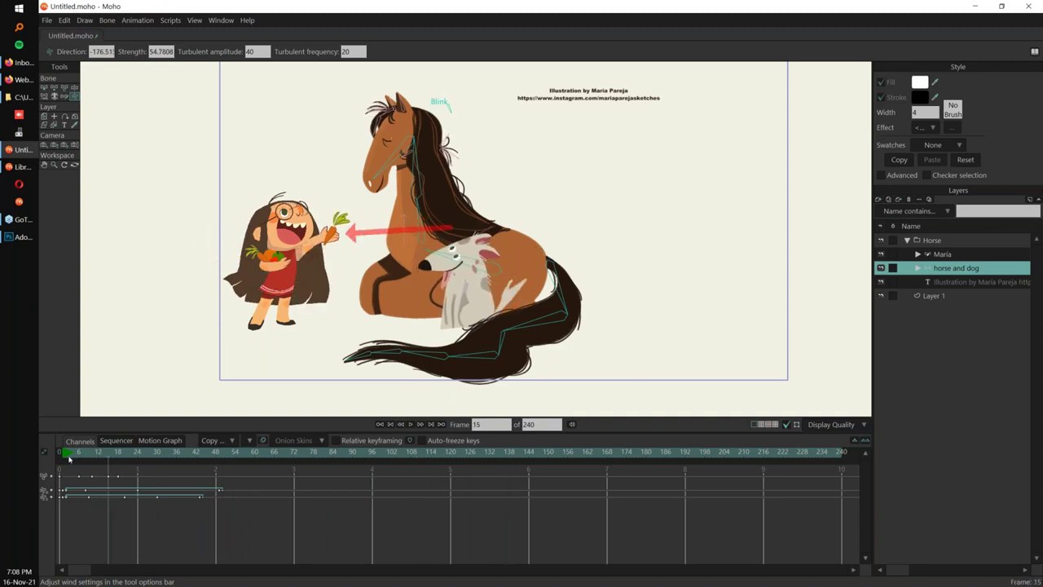
pyautogui.moveTo(445, 218); pyautogui.dragTo(435, 227)
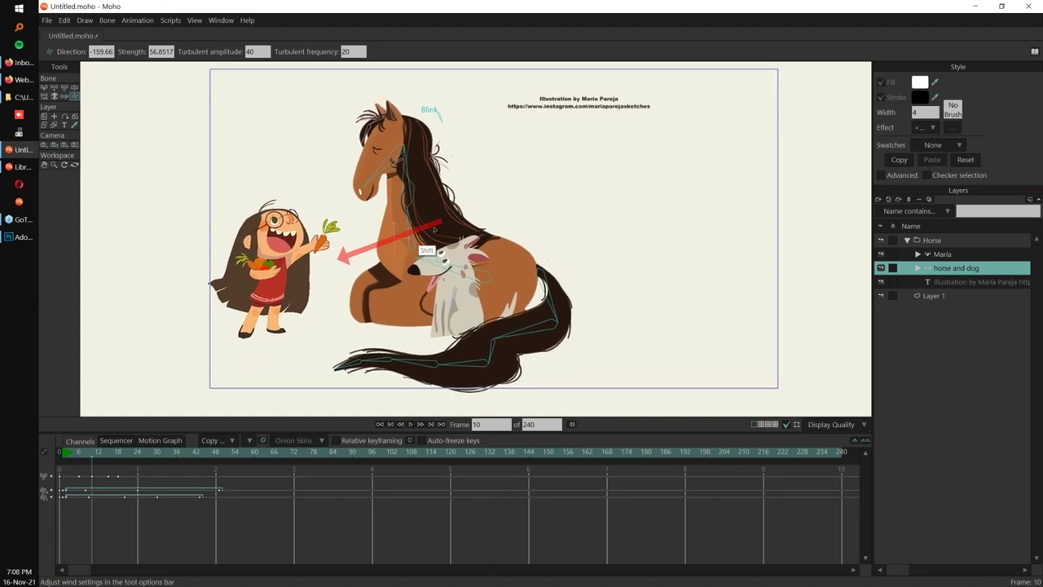
pyautogui.scroll(3, 435, 226)
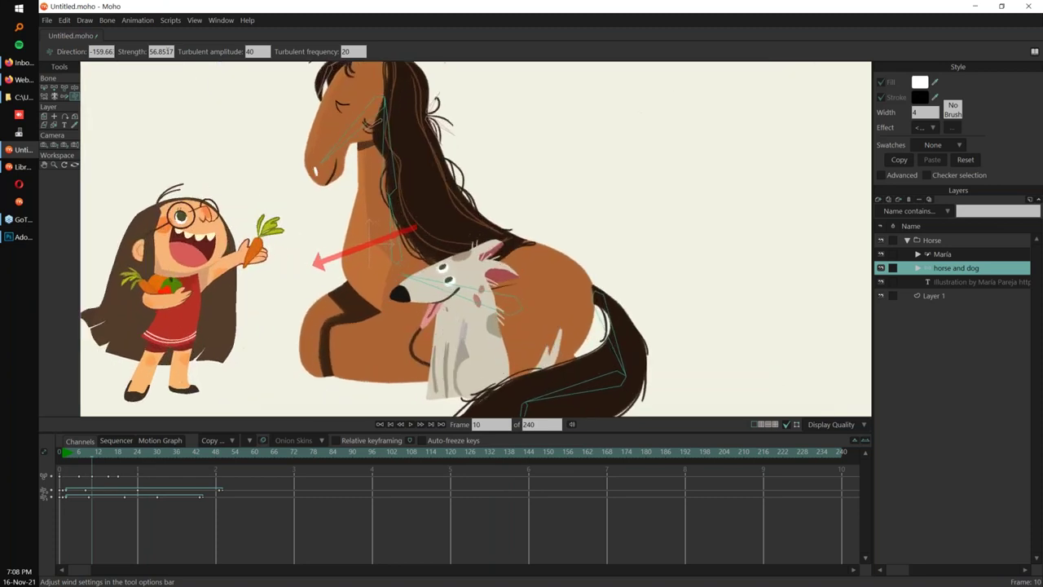
pyautogui.scroll(1, 166, 50)
pyautogui.write('0')
pyautogui.scroll(-9, 167, 51)
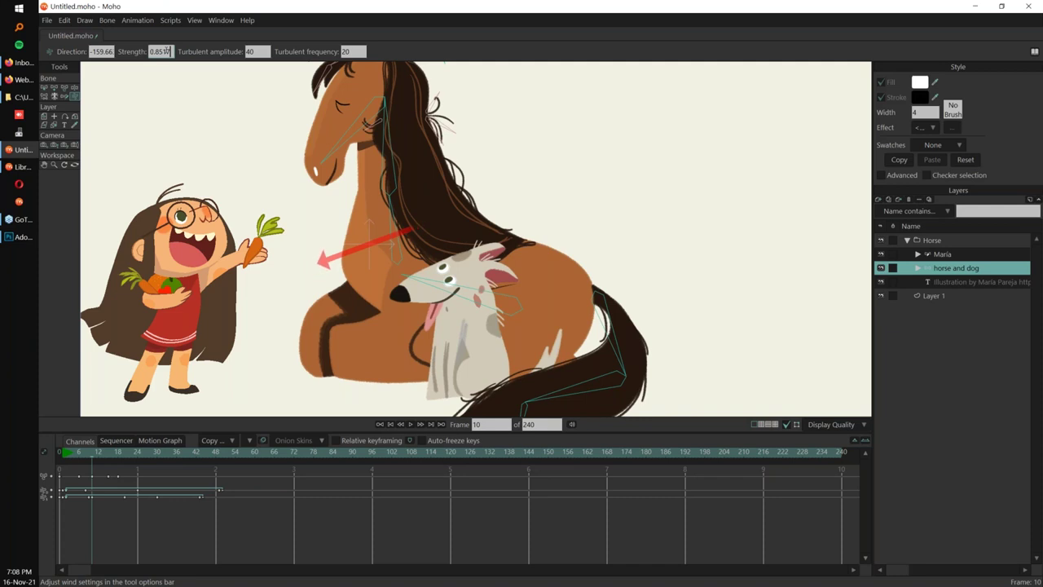
pyautogui.scroll(-14, 167, 51)
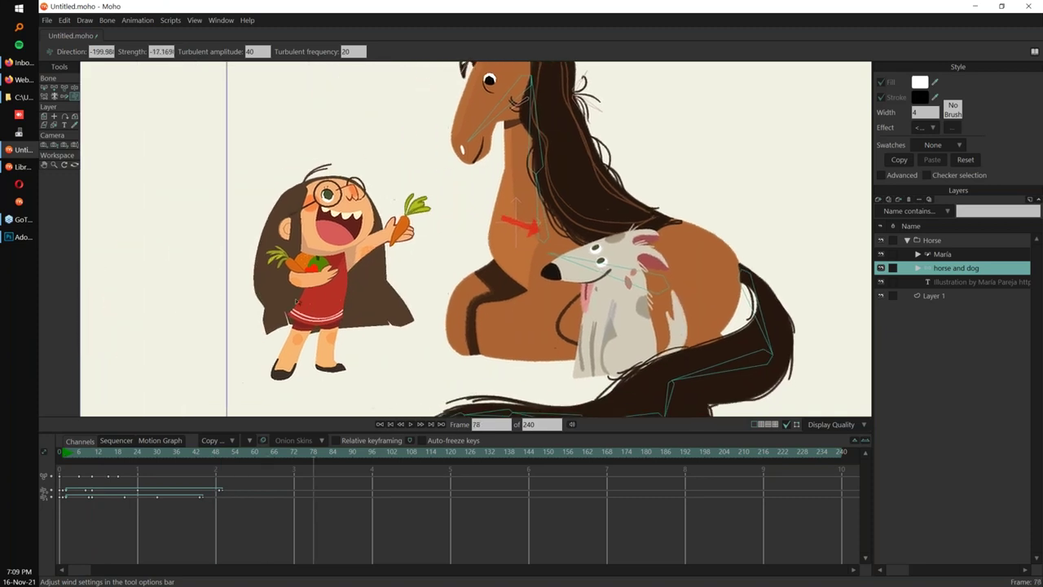
# Replay the Horse animation from the start with the changed wind and close the document without saving.
pyautogui.click(66, 453)
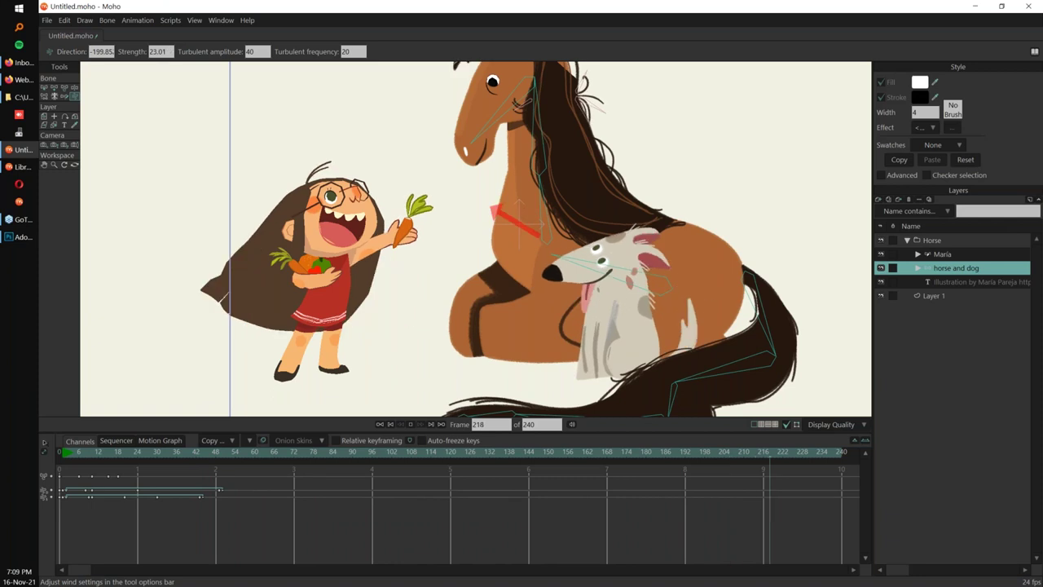
pyautogui.click(67, 453)
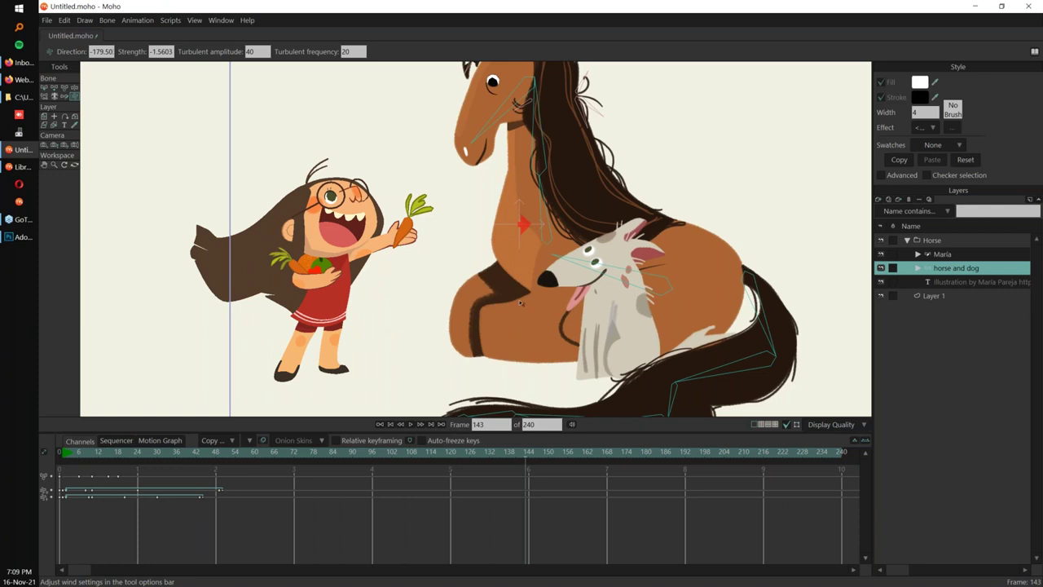
pyautogui.hotkey('ctrl', 'w')
pyautogui.click(572, 229)
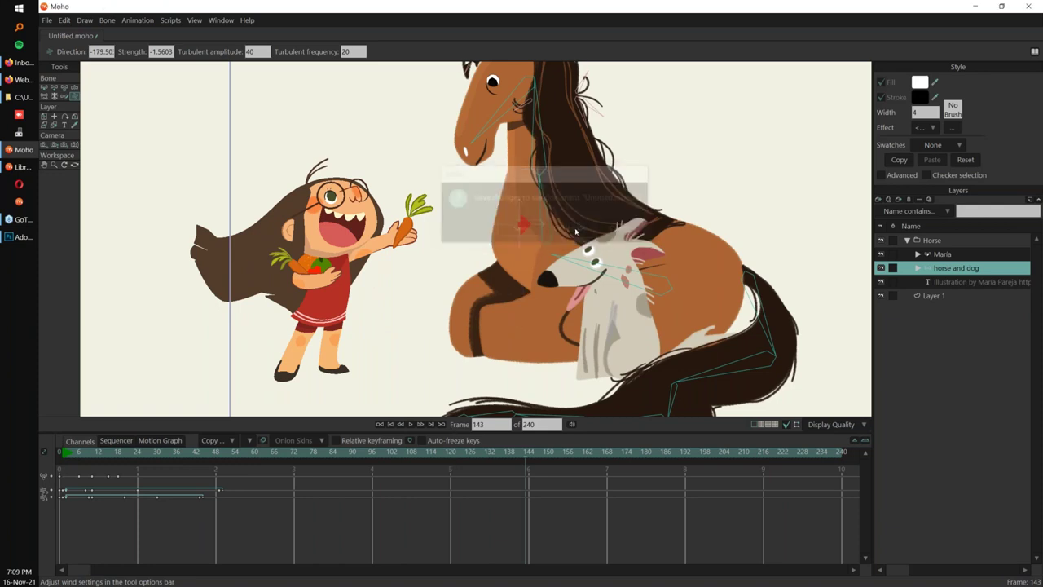
# Open the Horse project from the library as a template and minimize the Library window.
pyautogui.click(23, 166)
pyautogui.rightClick(437, 362)
pyautogui.click(481, 368)
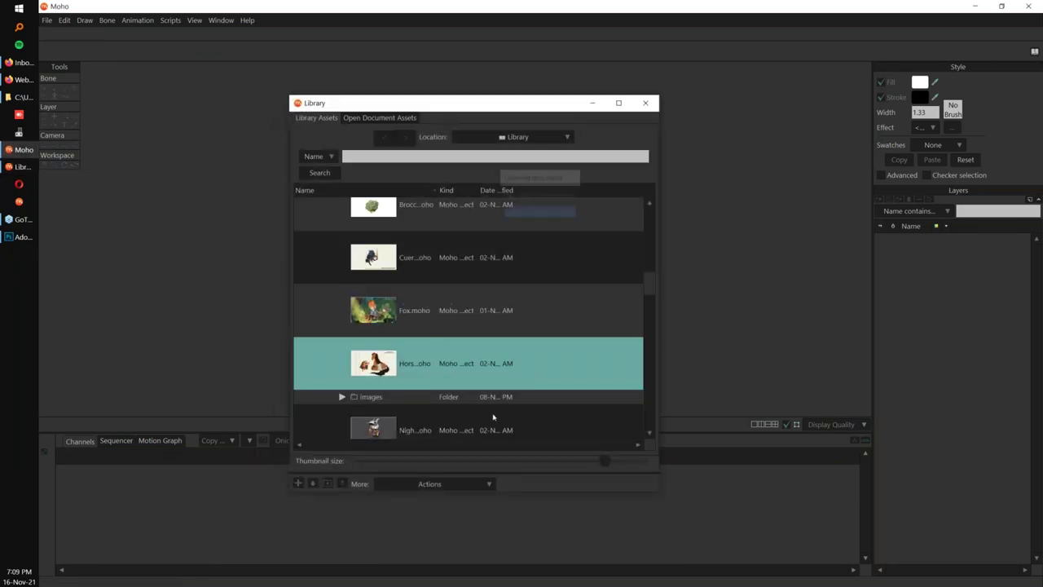
pyautogui.click(593, 103)
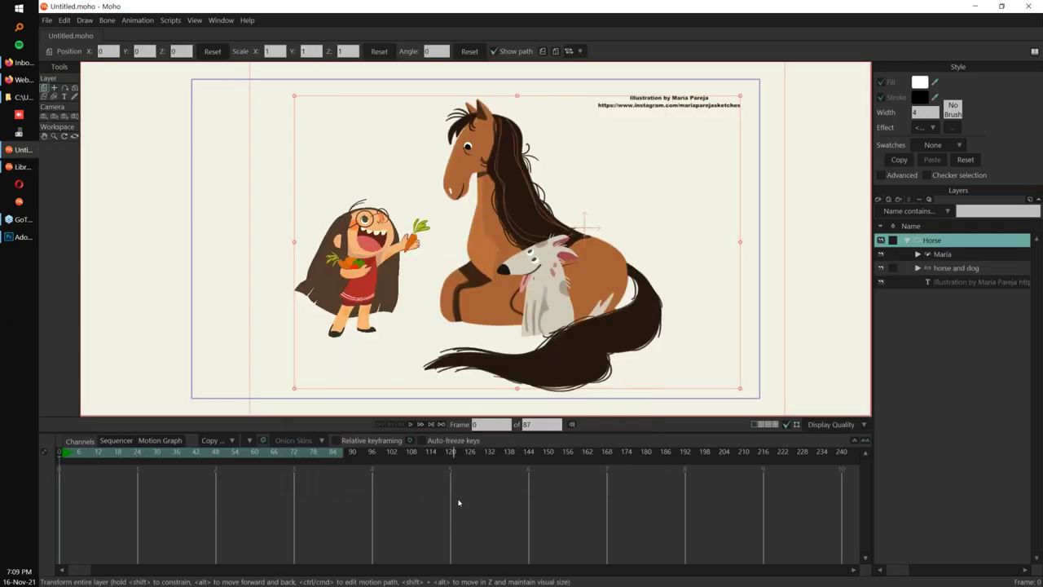
# Pick the horse artwork on the canvas to reveal its layers, and select the dog group's Layer 3.
pyautogui.keyDown('alt'); pyautogui.rightClick(494, 266); pyautogui.keyUp('alt')
pyautogui.moveTo(759, 293); pyautogui.dragTo(719, 303)
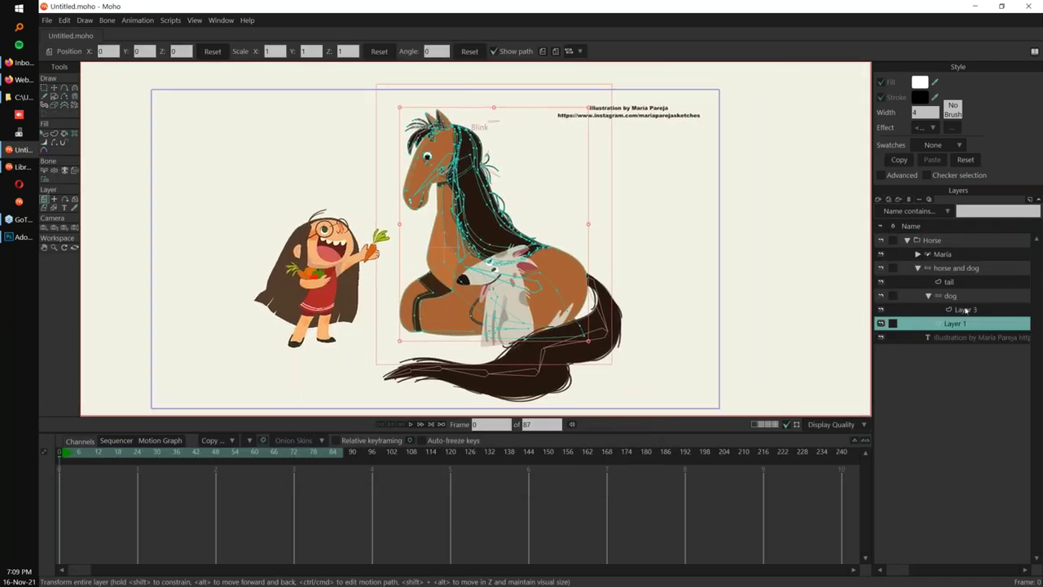
pyautogui.click(968, 310)
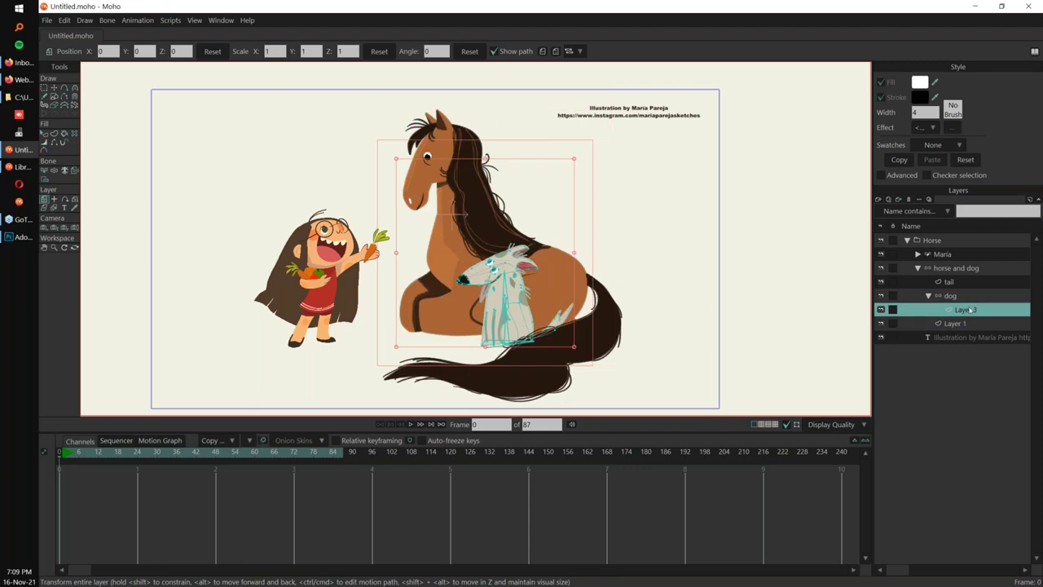
# Select the tail layer, switch to the horse's Layer 1, and copy its artwork into a new document.
pyautogui.click(971, 280)
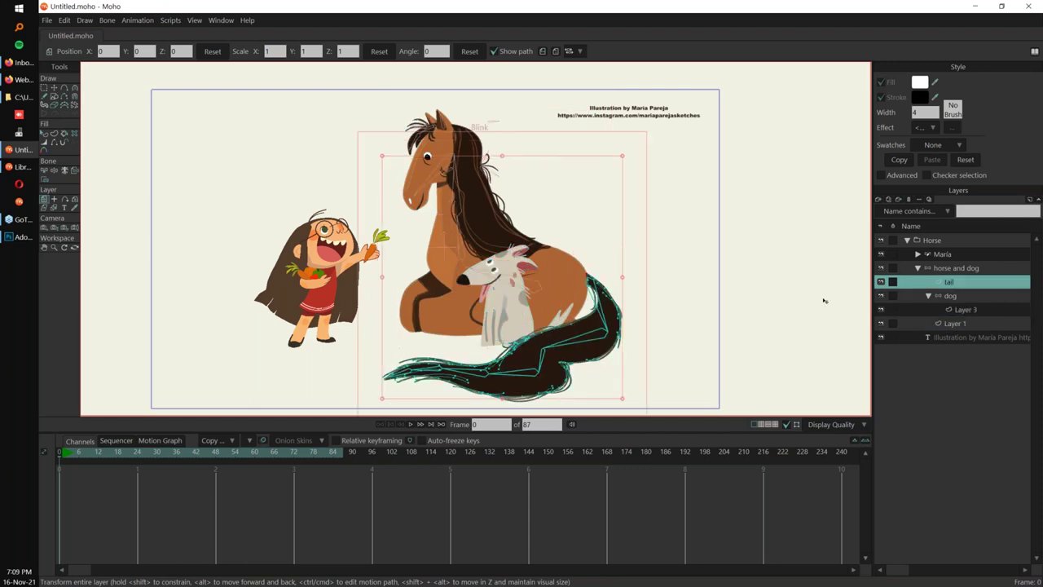
pyautogui.click(960, 324)
pyautogui.press('t')
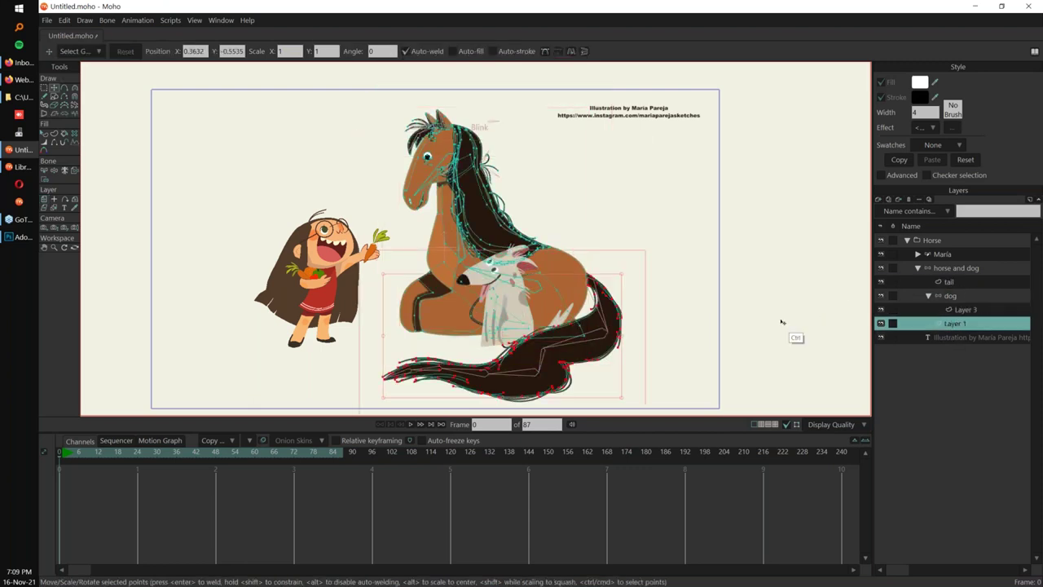
pyautogui.hotkey('ctrl', 'n')
pyautogui.hotkey('ctrl', 'v')
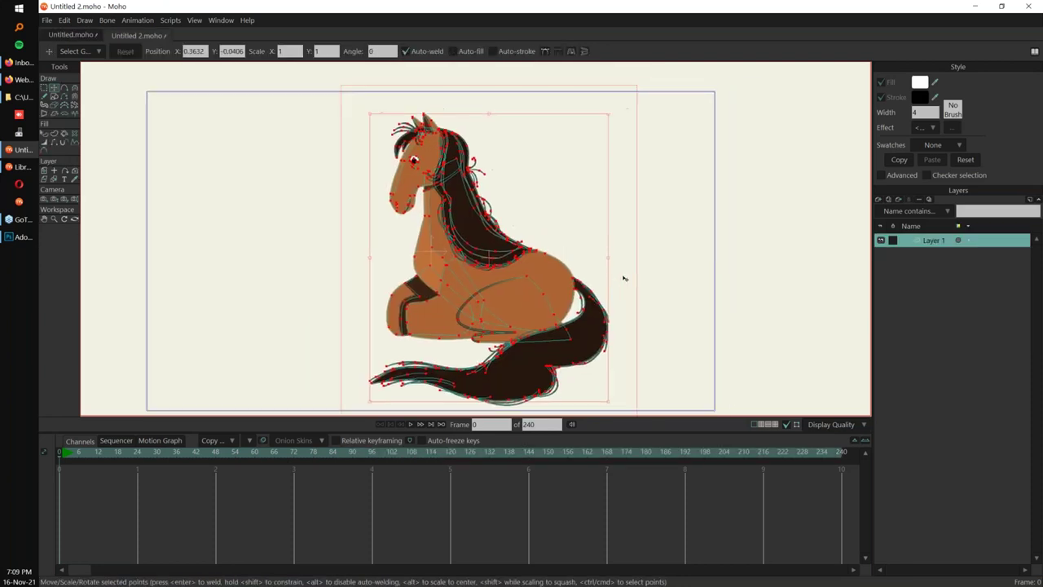
# Select all points of the pasted horse with the Select Points tool.
pyautogui.press('g')
pyautogui.moveTo(669, 275); pyautogui.dragTo(649, 254)
pyautogui.hotkey('ctrl', 'h')
pyautogui.scroll(1, 601, 278)
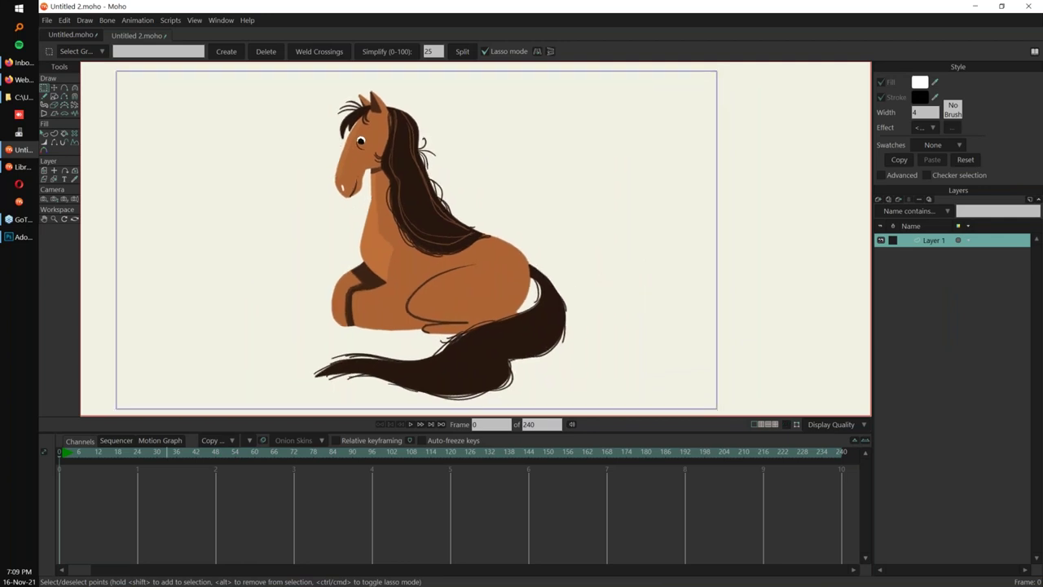
pyautogui.hotkey('ctrl', 'a')
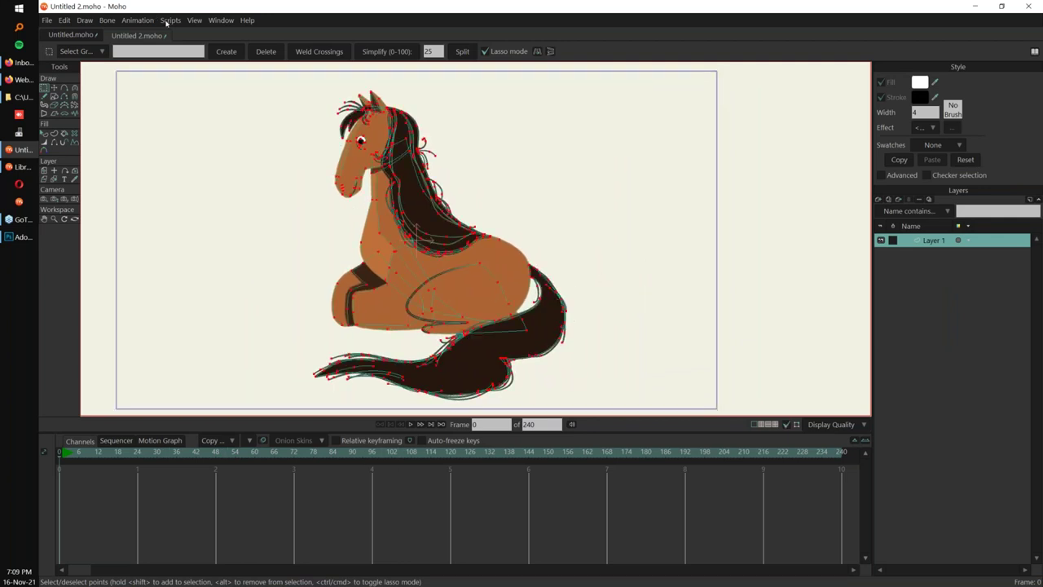
# Apply the Noisy Point Animation script to the selected horse points with an interval of 2.
pyautogui.click(166, 20)
pyautogui.moveTo(229, 54)
pyautogui.click(166, 21)
pyautogui.click(167, 20)
pyautogui.moveTo(183, 44)
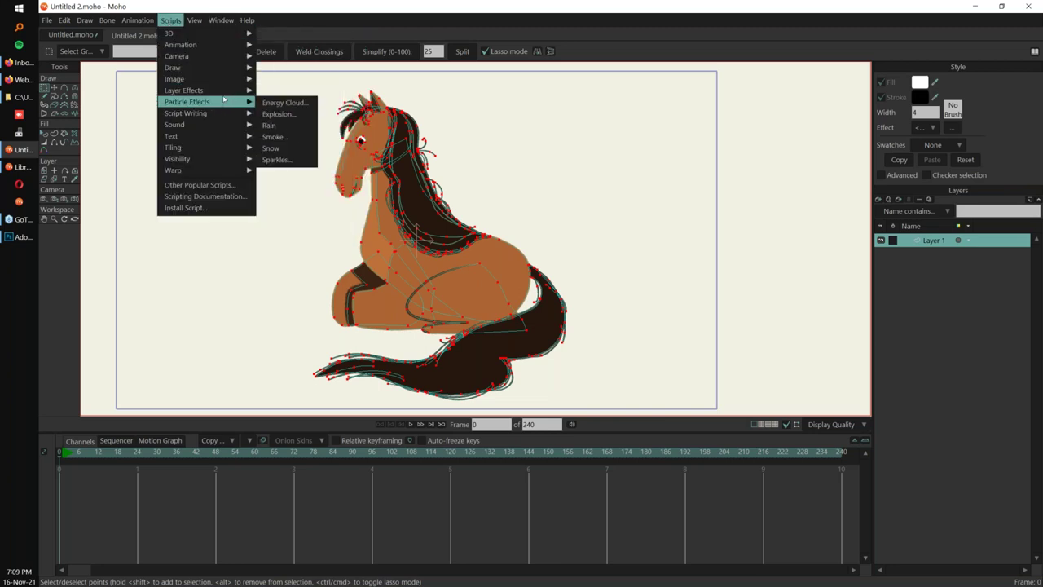
pyautogui.moveTo(223, 92)
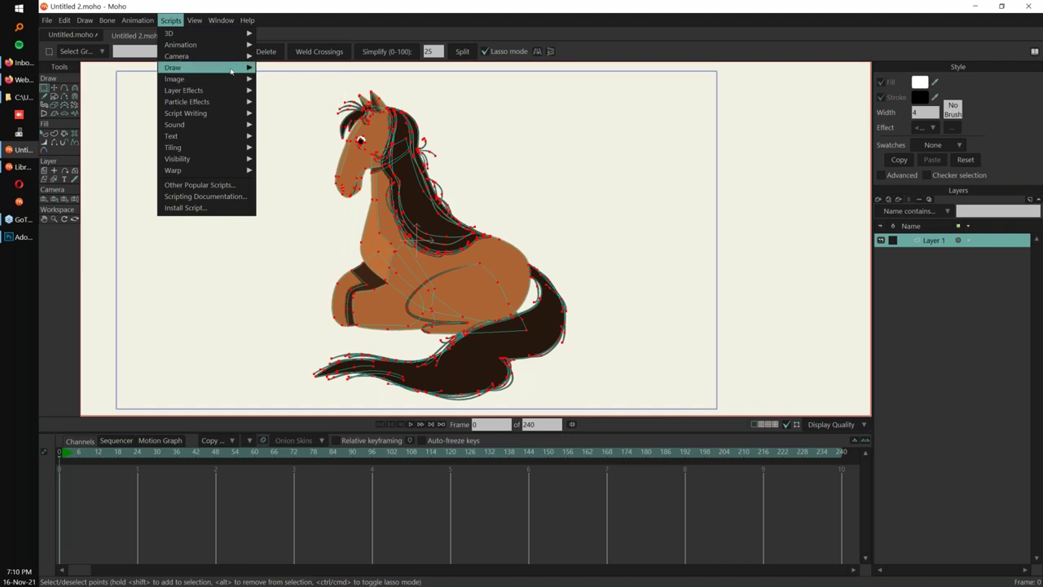
pyautogui.moveTo(225, 69)
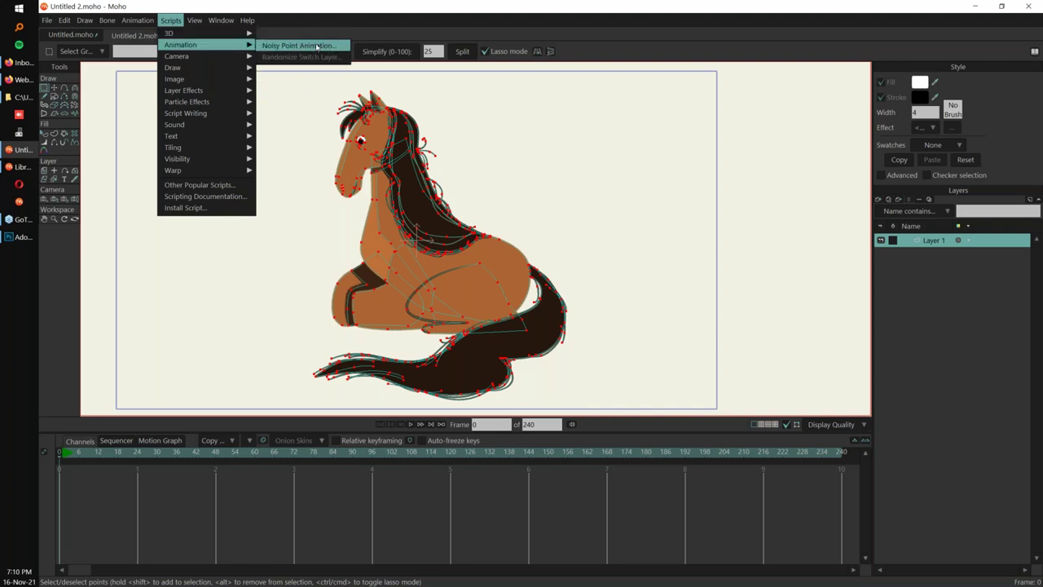
pyautogui.click(318, 45)
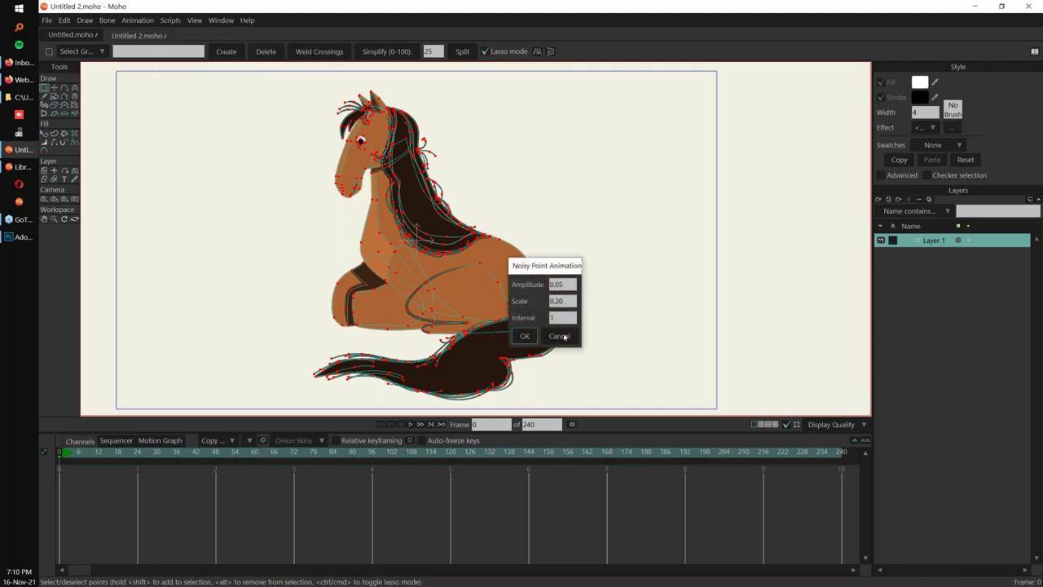
pyautogui.moveTo(582, 252); pyautogui.dragTo(596, 165)
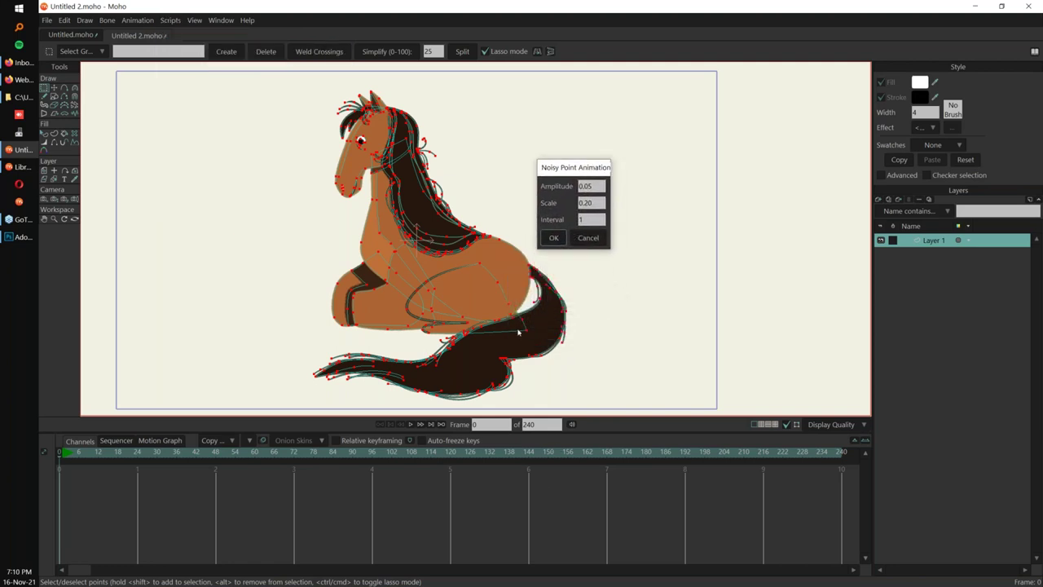
pyautogui.write('2')
pyautogui.click(553, 238)
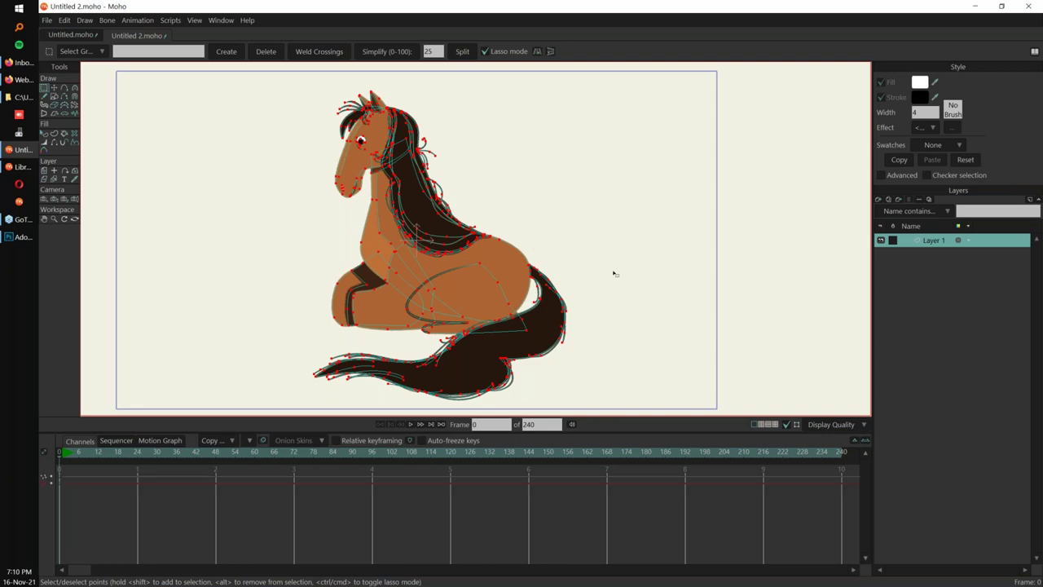
# Play the noisy horse animation, stop it, return to frame 0 and undo the noise animation.
pyautogui.press('space')
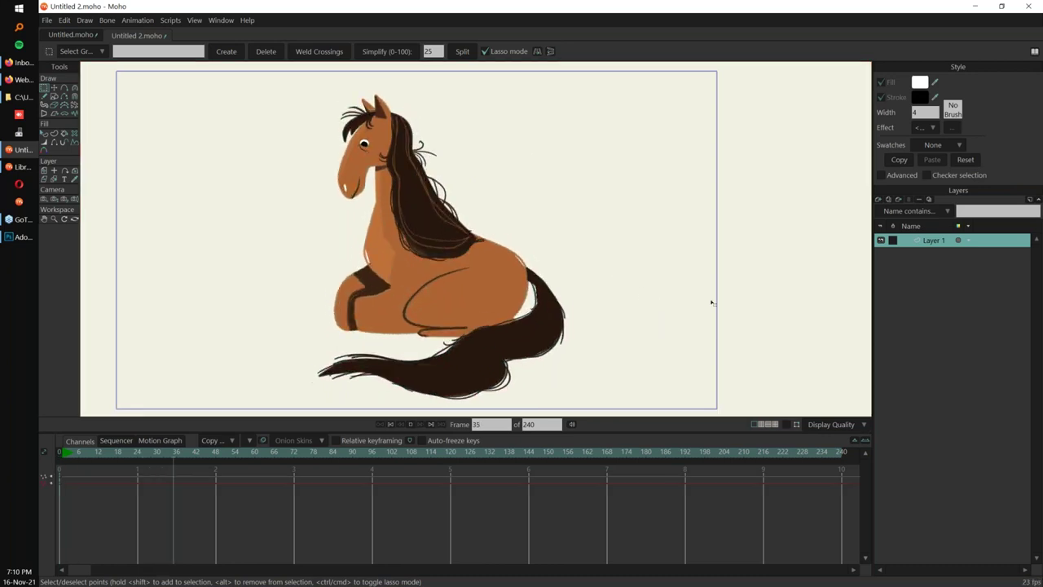
pyautogui.scroll(-2, 693, 301)
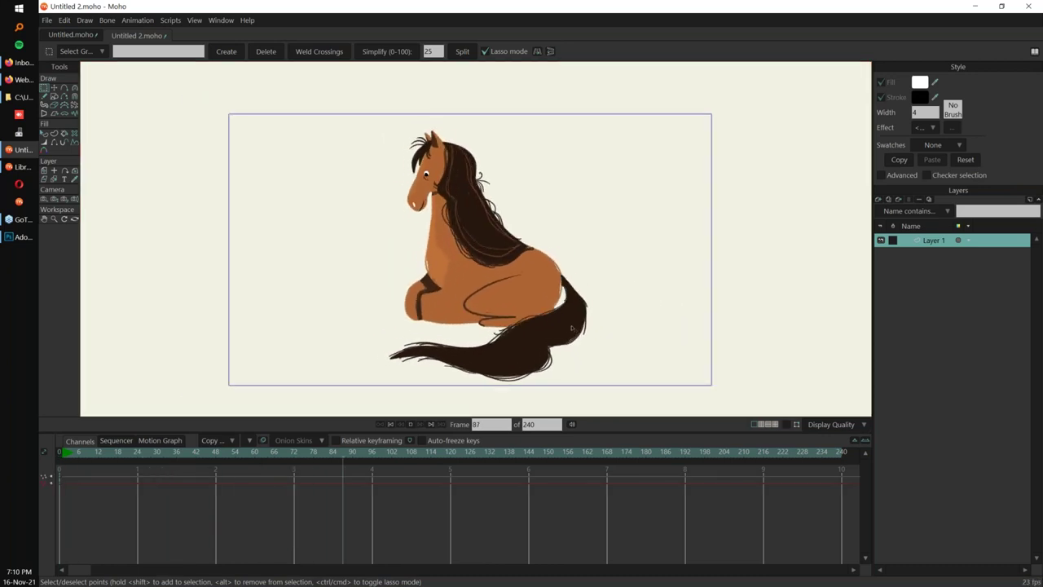
pyautogui.press('space')
pyautogui.moveTo(71, 453); pyautogui.dragTo(82, 452)
pyautogui.moveTo(74, 457); pyautogui.dragTo(33, 470)
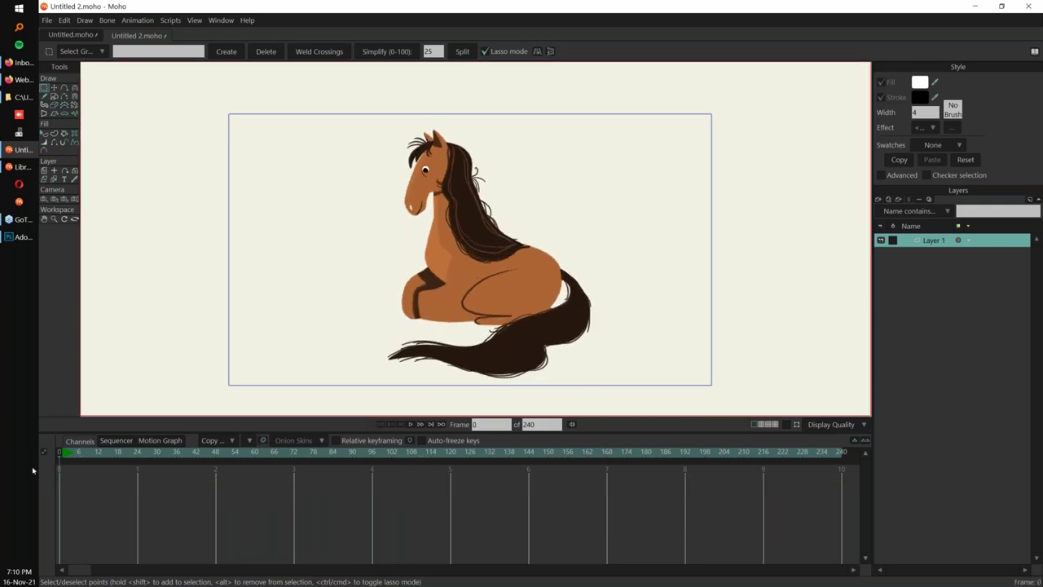
# Apply Noisy Point Animation to the horse again with amplitude 0.01 and interval 2.
pyautogui.click(171, 21)
pyautogui.moveTo(196, 45)
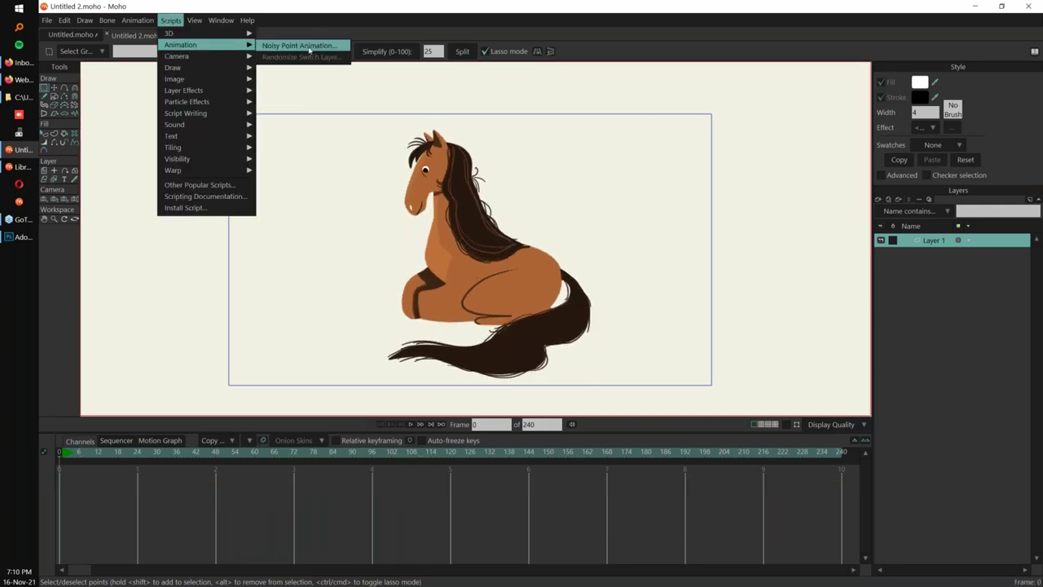
pyautogui.click(308, 46)
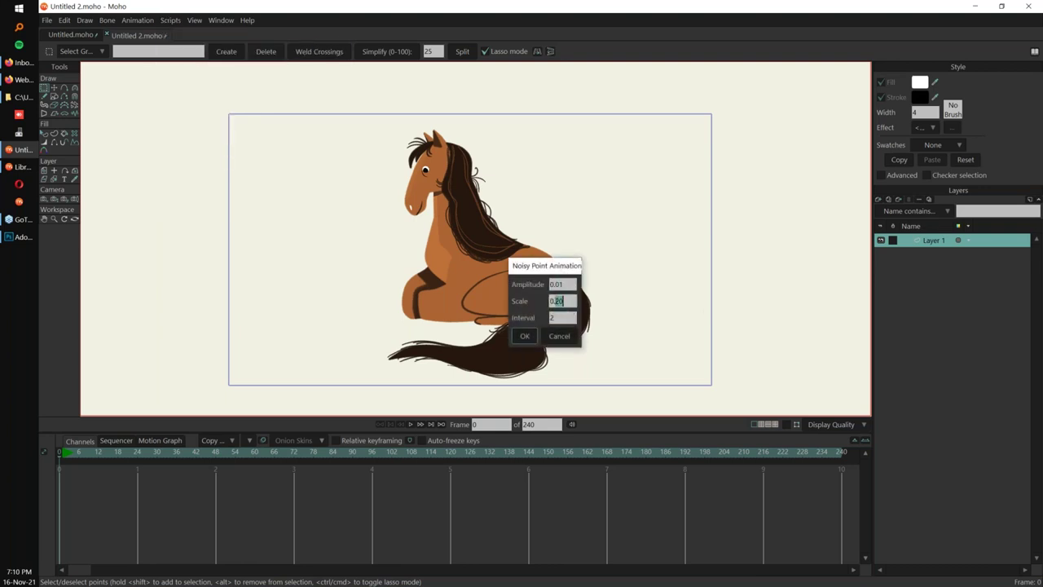
pyautogui.click(526, 338)
# Play the new noise animation, examine the horse's wobbling outlines up close, and stop playback.
pyautogui.press('space')
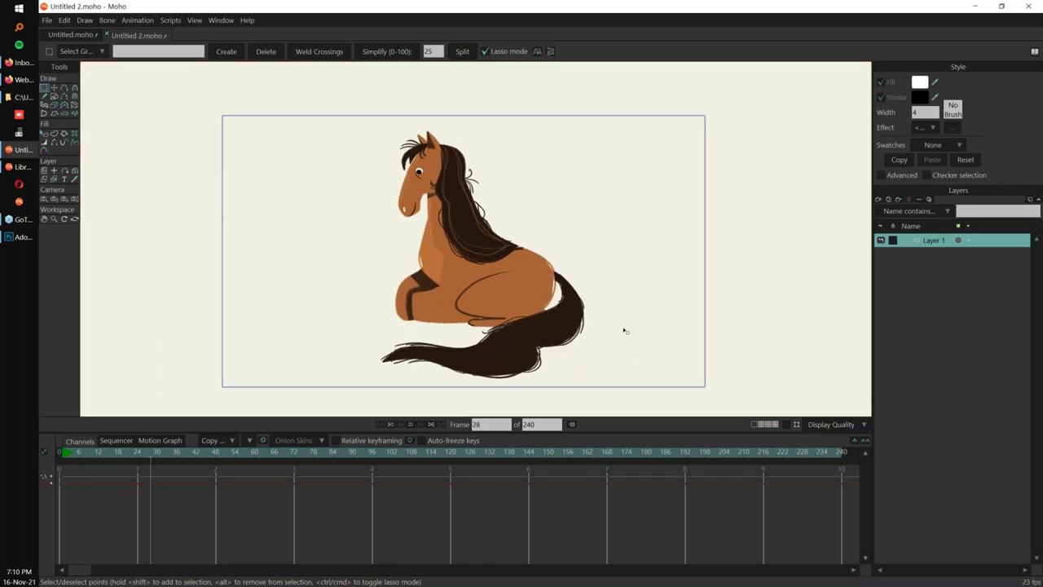
pyautogui.scroll(1, 518, 277)
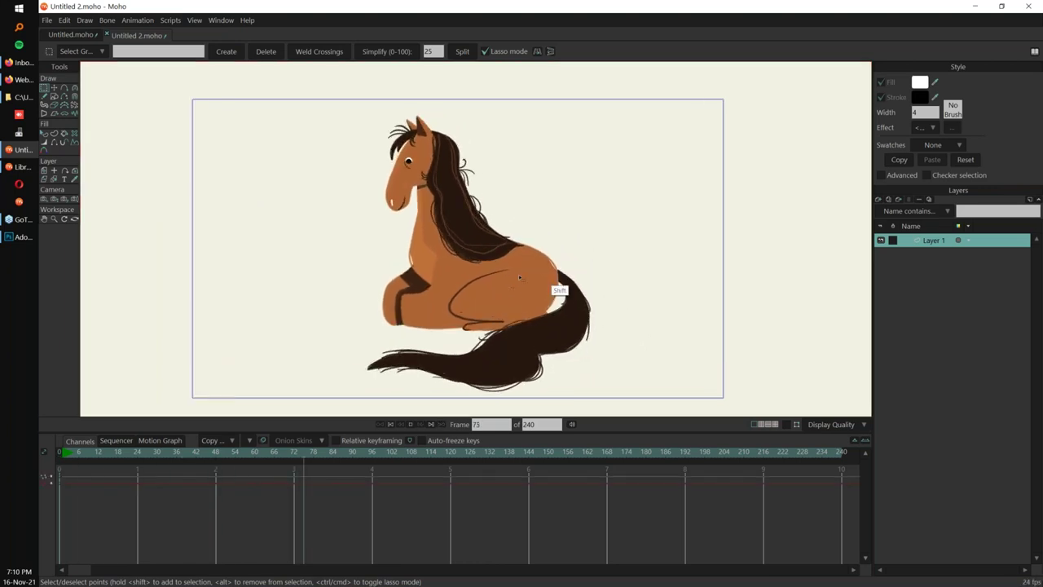
pyautogui.scroll(1, 518, 277)
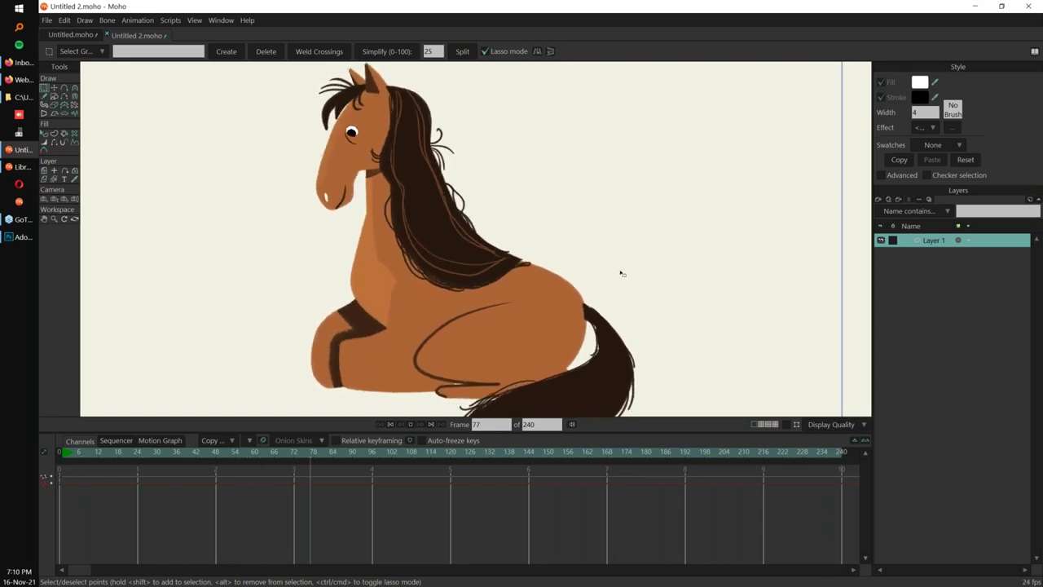
pyautogui.press('space')
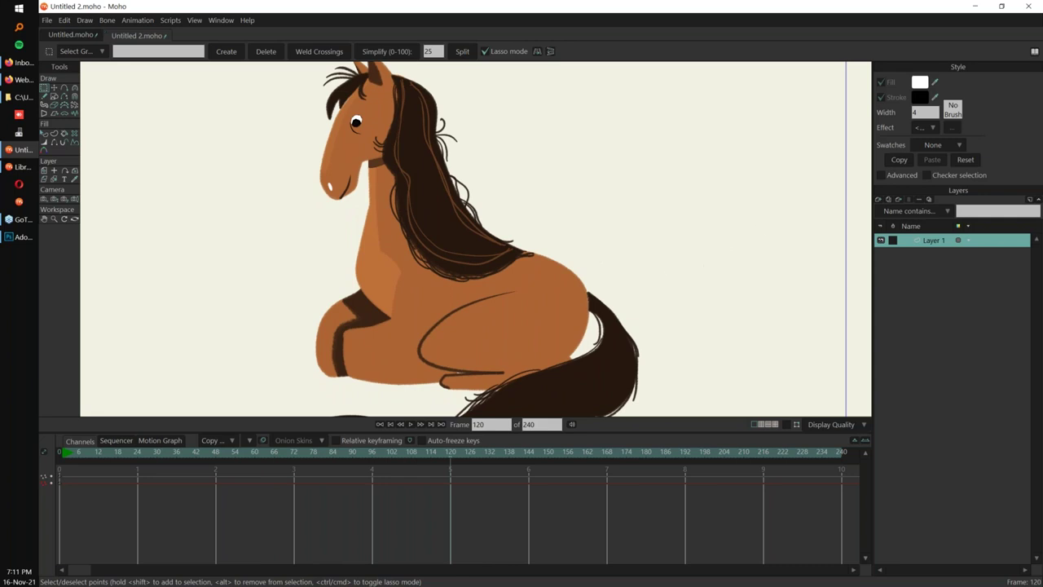
# Close the noise test document and the Horse project without saving either one.
pyautogui.hotkey('ctrl', 'w')
pyautogui.click(573, 229)
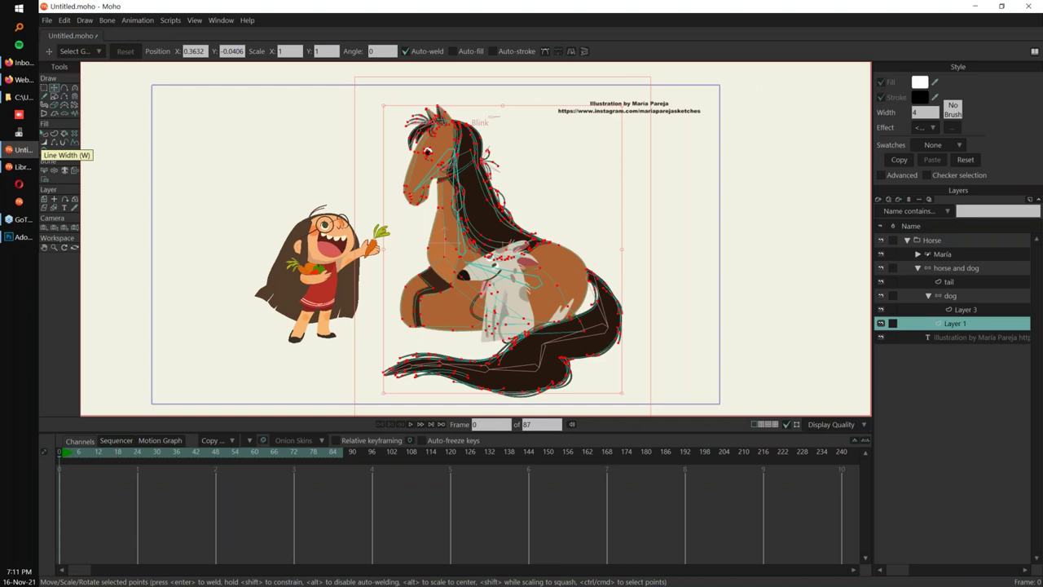
pyautogui.hotkey('ctrl', 'w')
pyautogui.click(572, 234)
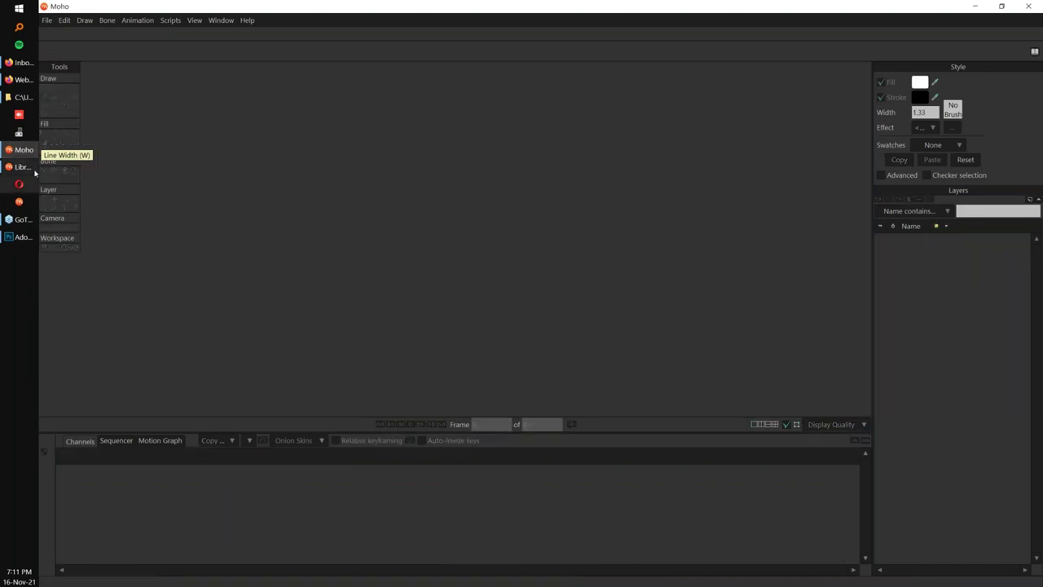
# Open the Fox.moho project from the library as a template and minimize the Library window.
pyautogui.click(24, 98)
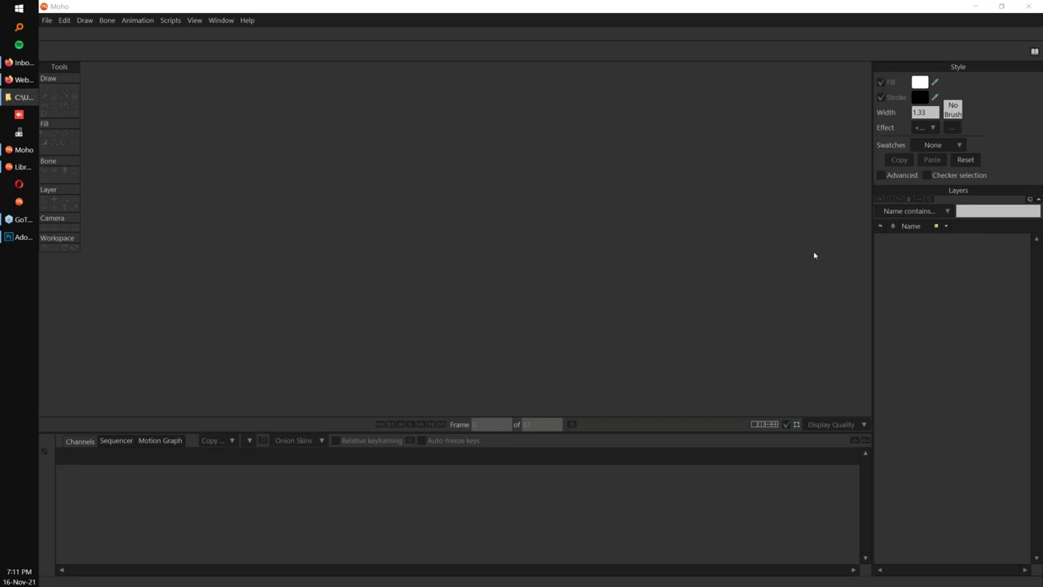
pyautogui.click(23, 166)
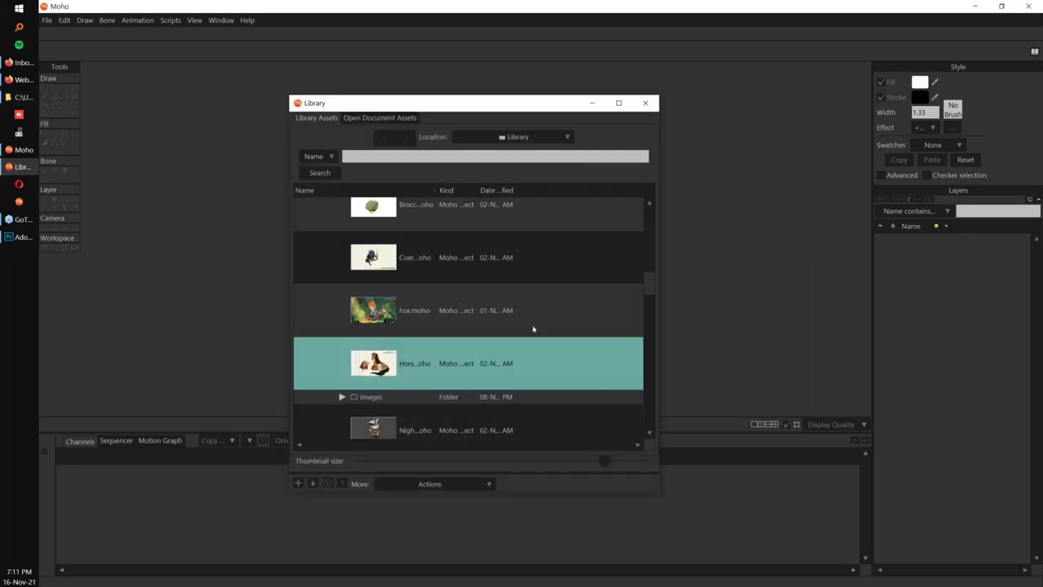
pyautogui.click(521, 309)
pyautogui.rightClick(499, 310)
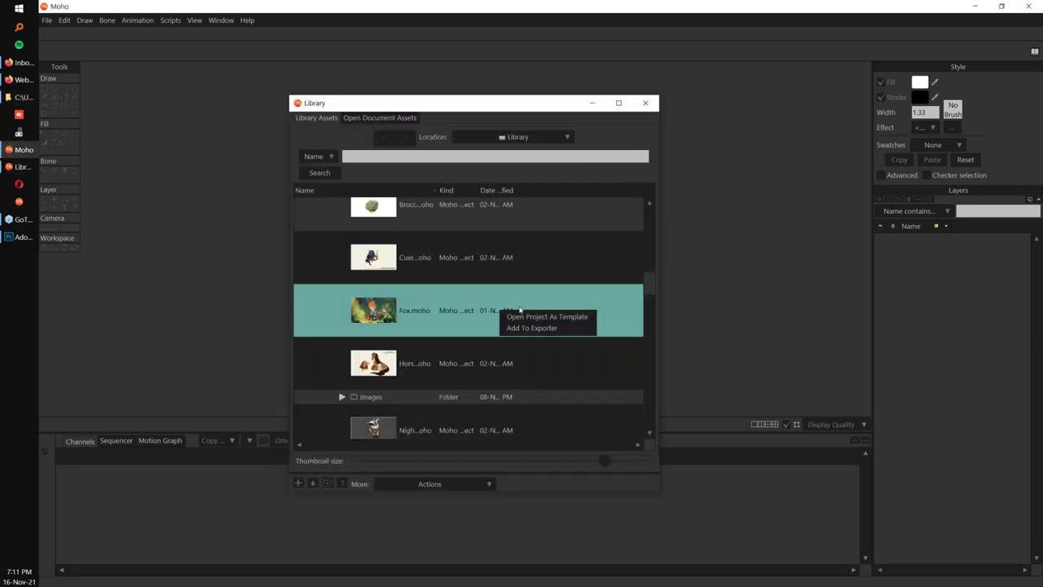
pyautogui.click(569, 316)
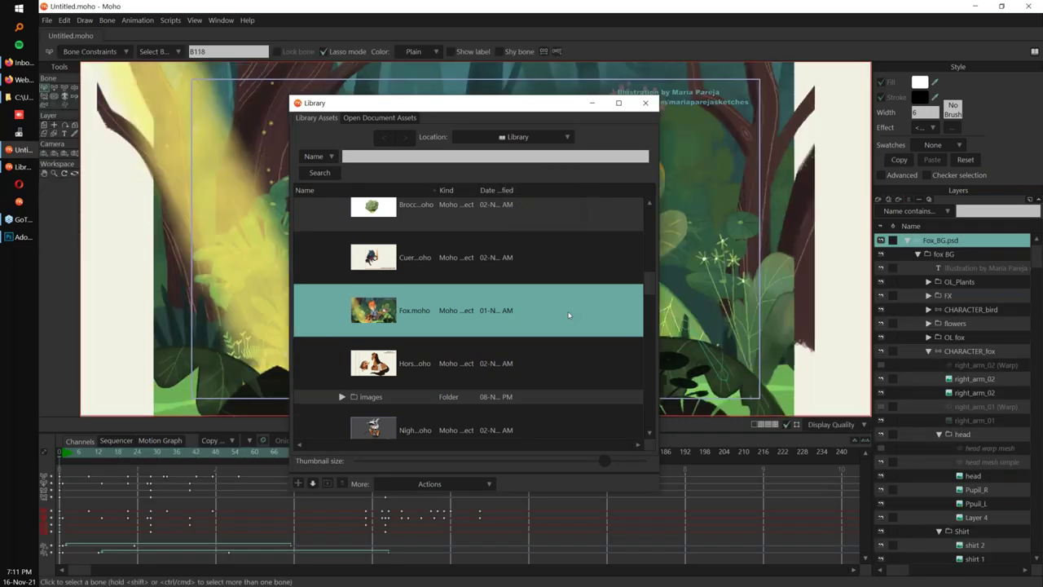
pyautogui.click(592, 102)
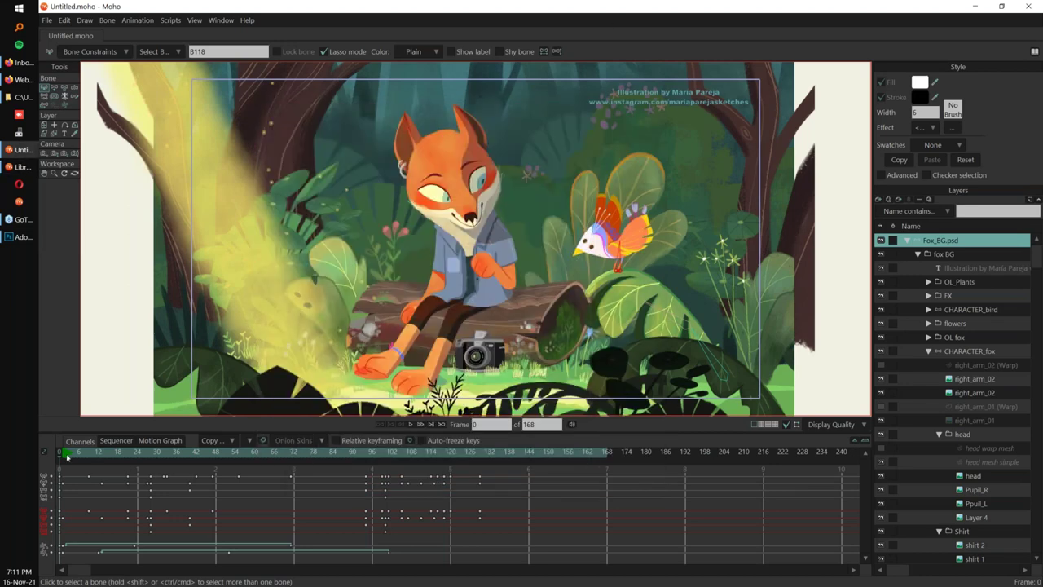
# Play the Fox animation, pausing partway to examine the fox and the bird up close before continuing.
pyautogui.click(67, 456)
pyautogui.scroll(-3, 680, 295)
pyautogui.press('space')
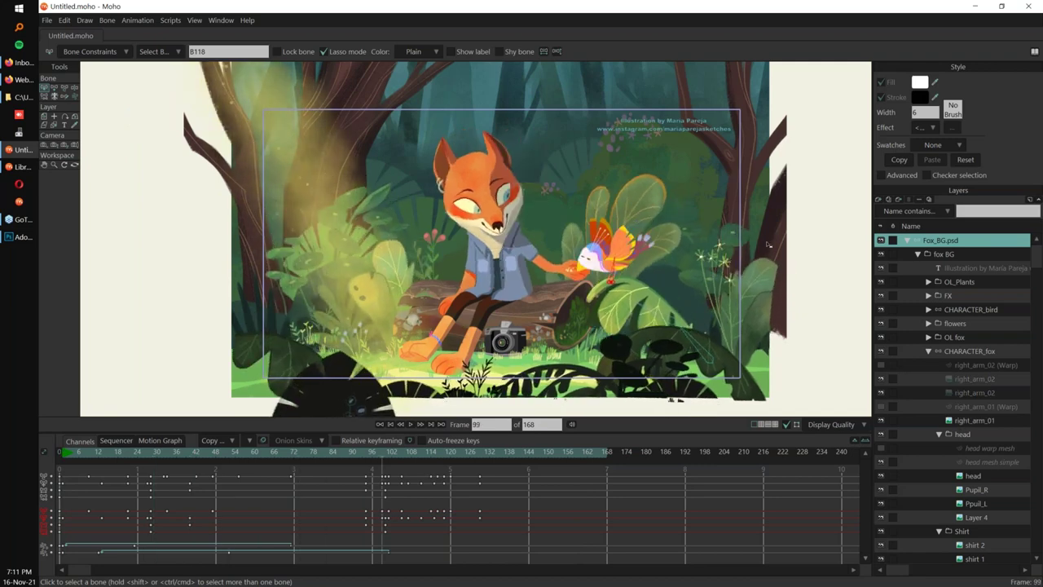
pyautogui.scroll(3, 726, 280)
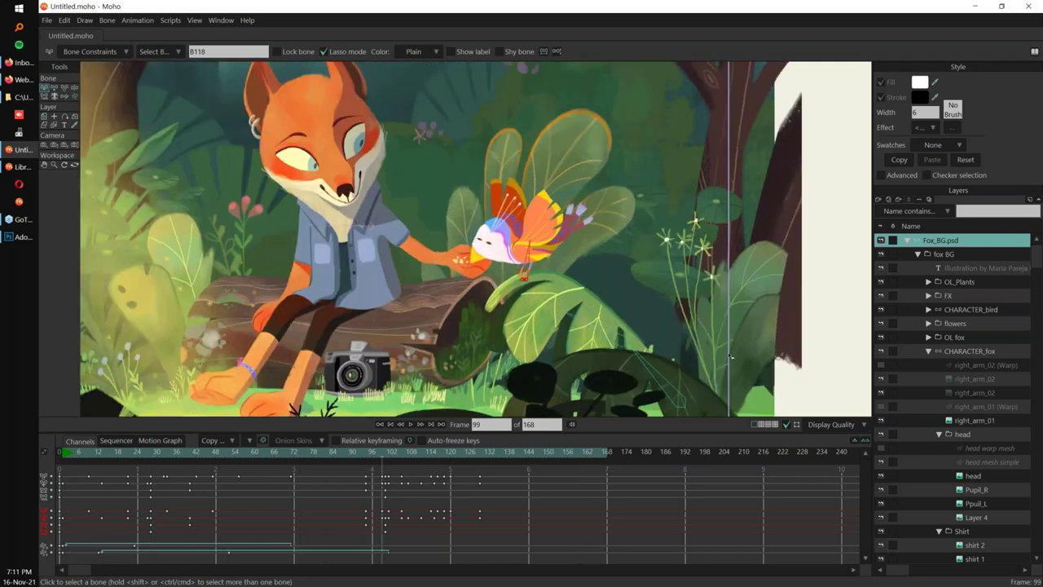
pyautogui.press('space')
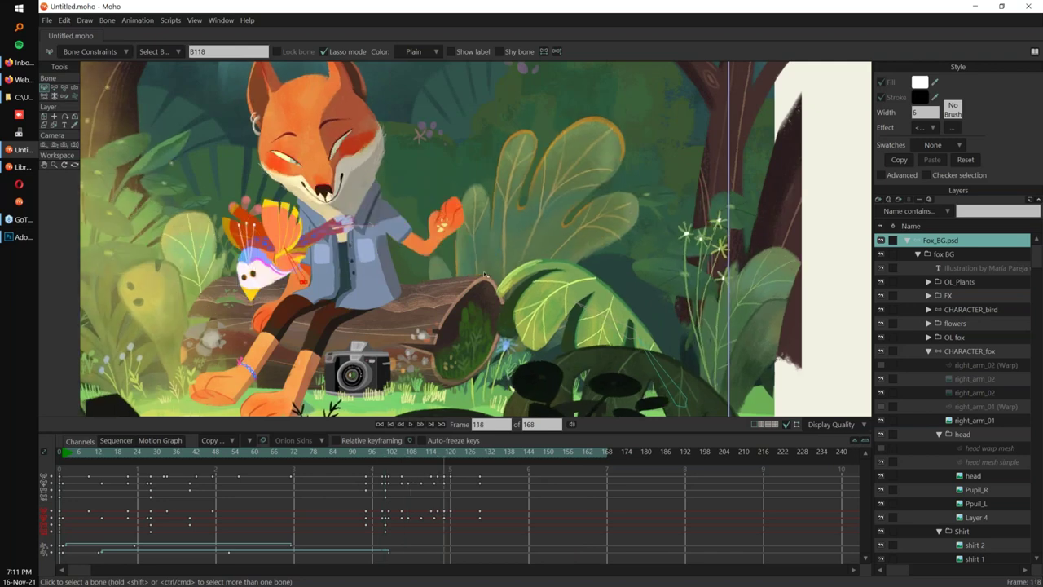
pyautogui.press('space')
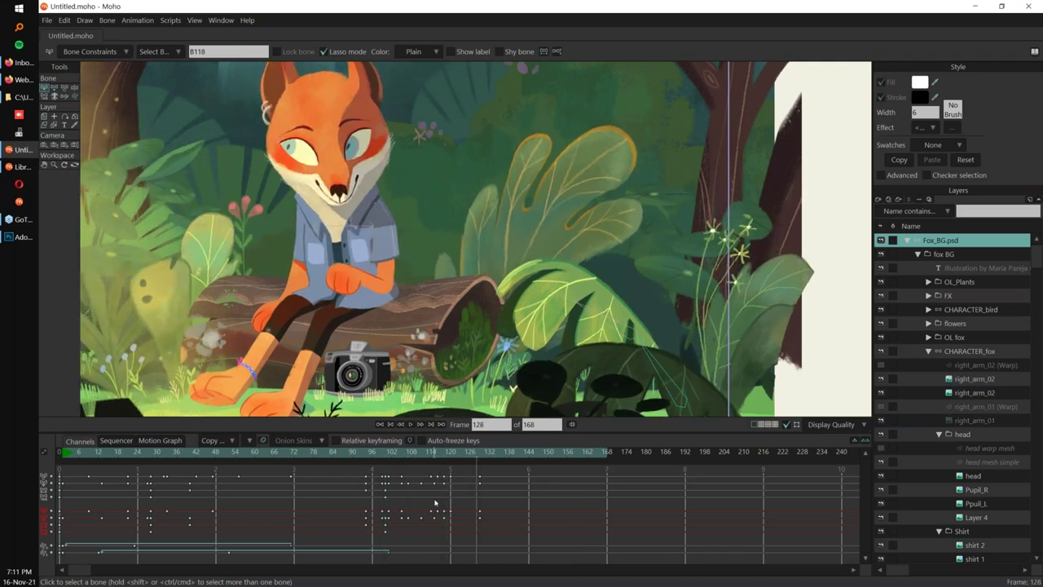
# Filter the layers by "war", make the first body (Warp) layer visible, and select right_arm_02 (Warp) to inspect its mesh points.
pyautogui.click(996, 211)
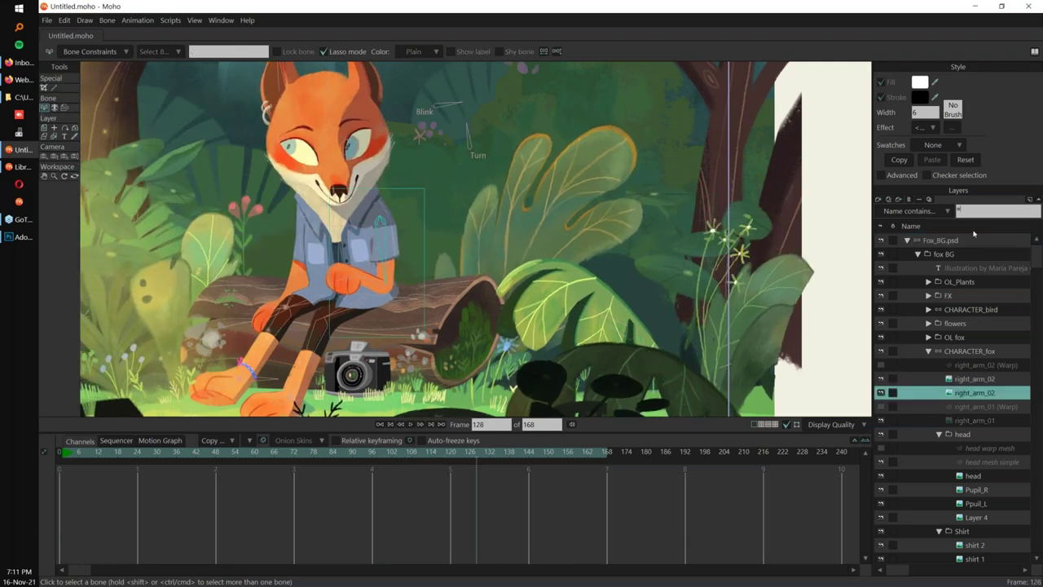
pyautogui.write('war')
pyautogui.click(984, 241)
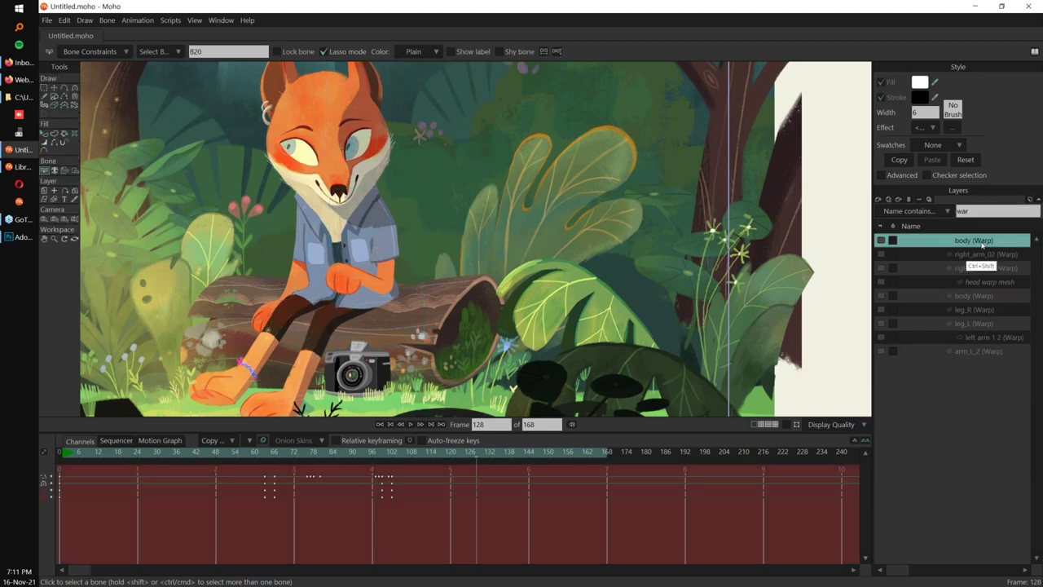
pyautogui.press('g')
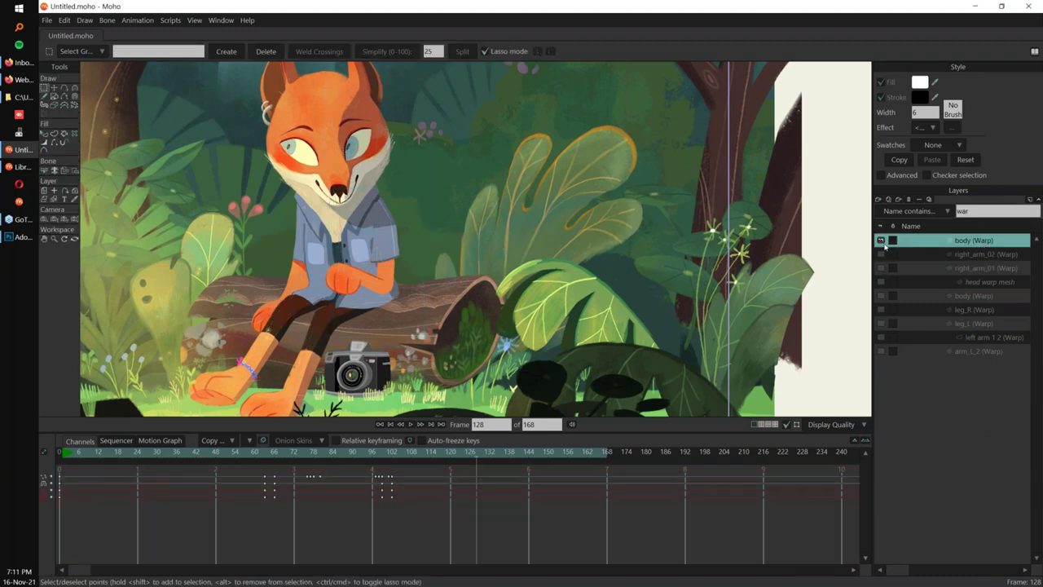
pyautogui.click(959, 254)
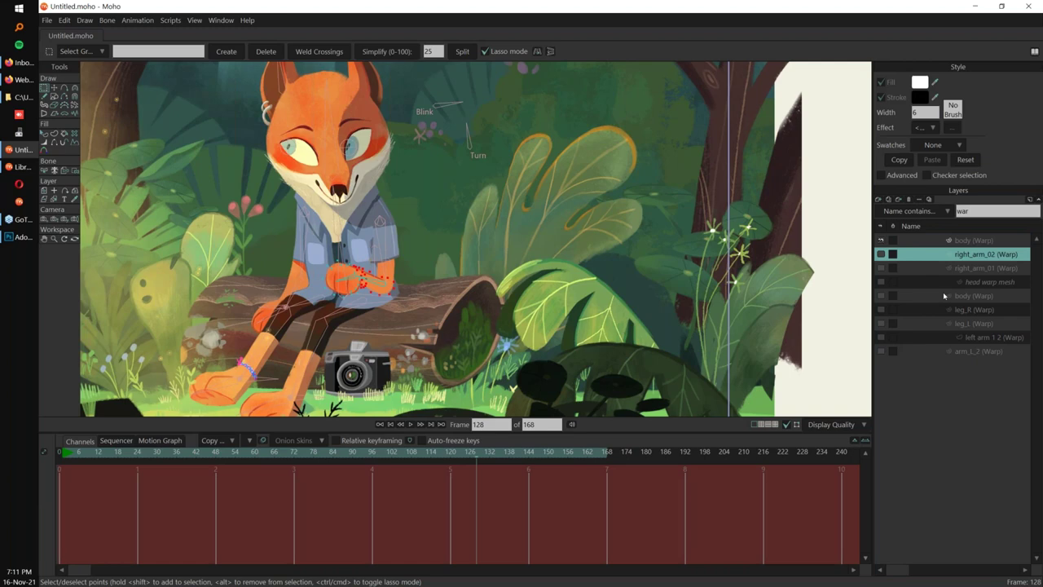
# At frame 22, enlarge the hand in the right_arm_02 warp mesh by pulling its points outward with the Magnet tool at radius 0.1516.
pyautogui.scroll(6, 496, 266)
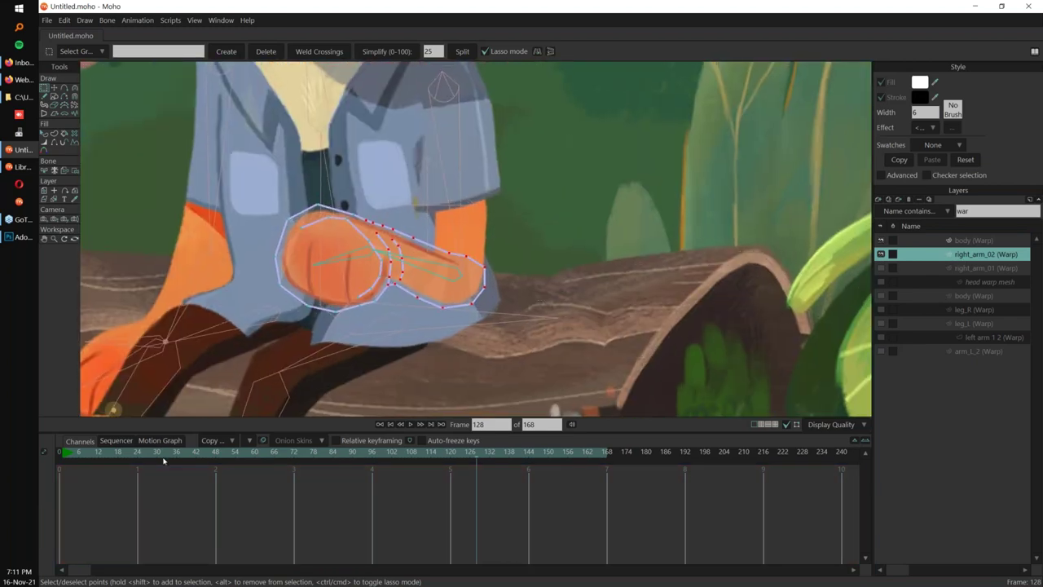
pyautogui.press('space')
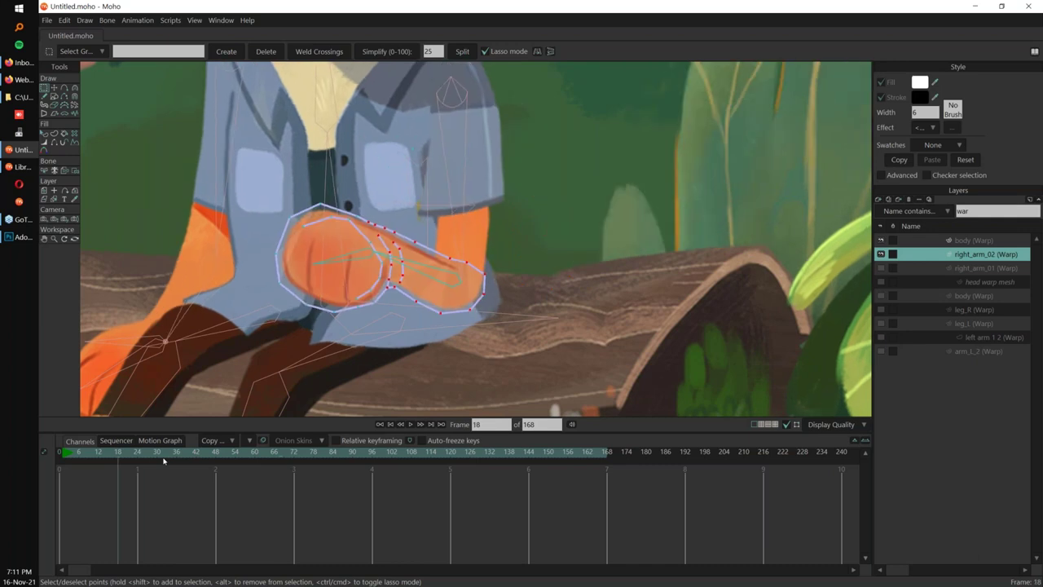
pyautogui.press('x')
pyautogui.moveTo(415, 212)
pyautogui.mouseDown()
pyautogui.moveTo(414, 224)
pyautogui.moveTo(406, 214)
pyautogui.mouseUp()
pyautogui.keyDown('alt'); pyautogui.moveTo(545, 232); pyautogui.dragTo(389, 281); pyautogui.keyUp('alt')
pyautogui.keyDown('alt'); pyautogui.moveTo(497, 270); pyautogui.dragTo(386, 279); pyautogui.keyUp('alt')
pyautogui.moveTo(383, 223); pyautogui.dragTo(389, 190)
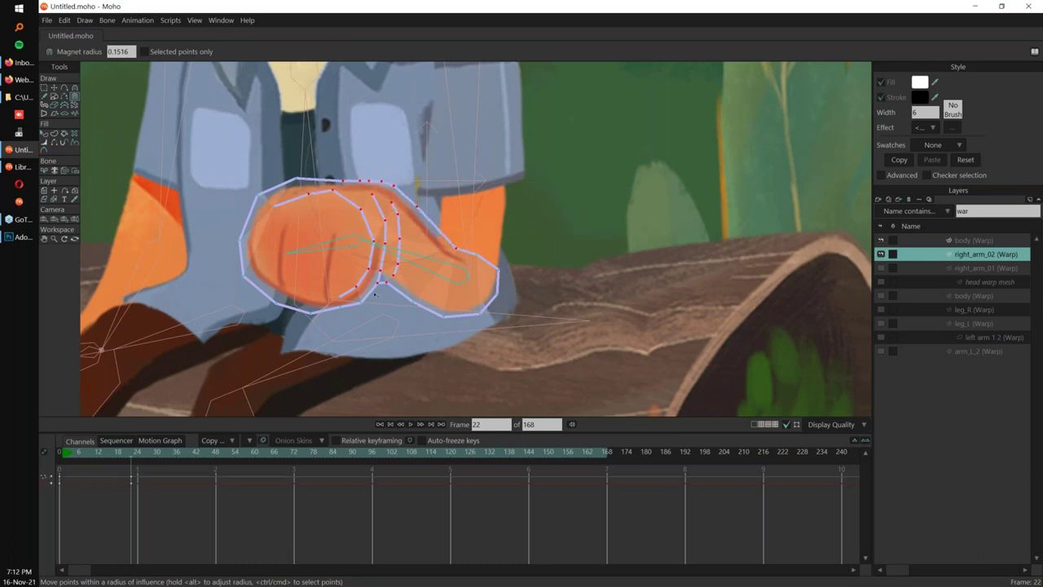
pyautogui.moveTo(367, 290); pyautogui.dragTo(365, 320)
pyautogui.moveTo(404, 214); pyautogui.dragTo(412, 196)
pyautogui.moveTo(335, 197); pyautogui.dragTo(363, 161)
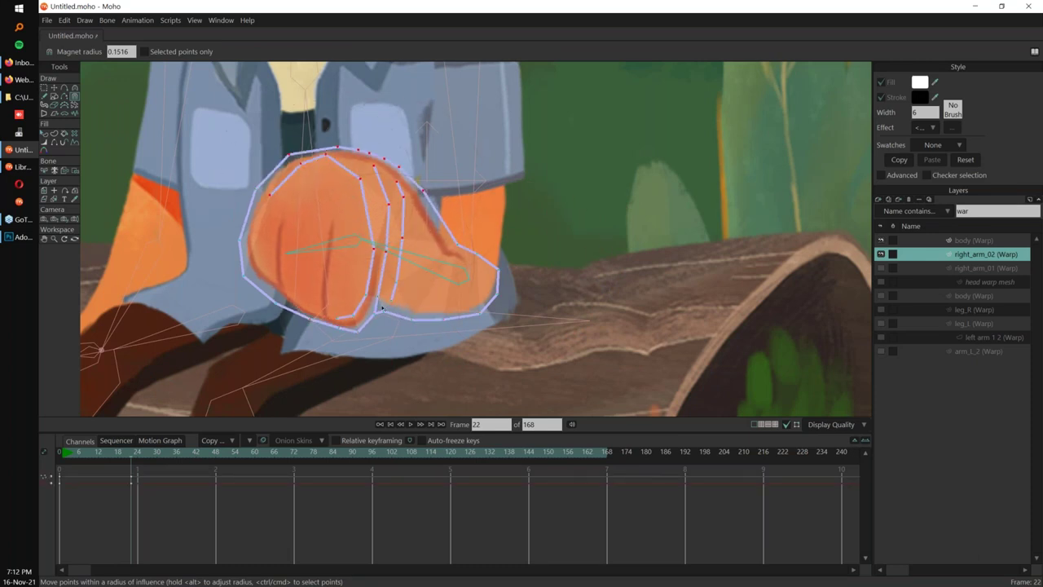
pyautogui.moveTo(367, 298); pyautogui.dragTo(388, 290)
pyautogui.moveTo(277, 298); pyautogui.dragTo(262, 308)
# Select individual inner points of the hand's warp mesh and nudge one slightly with Transform Points.
pyautogui.press('g')
pyautogui.click(416, 235)
pyautogui.press('t')
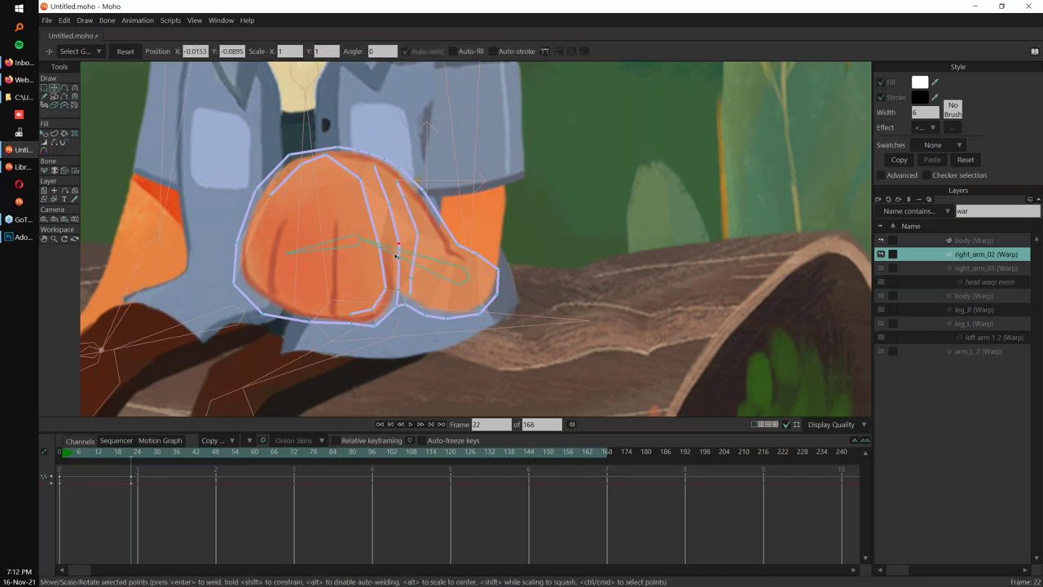
pyautogui.click(368, 173)
pyautogui.moveTo(385, 231); pyautogui.dragTo(388, 229)
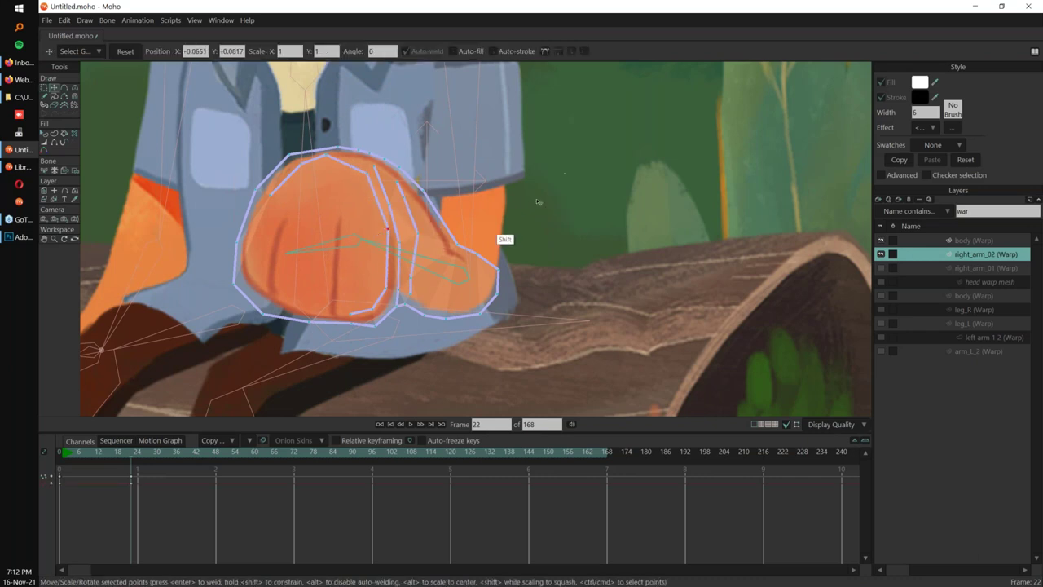
# Close the Fox project without saving its changes.
pyautogui.scroll(-2, 537, 201)
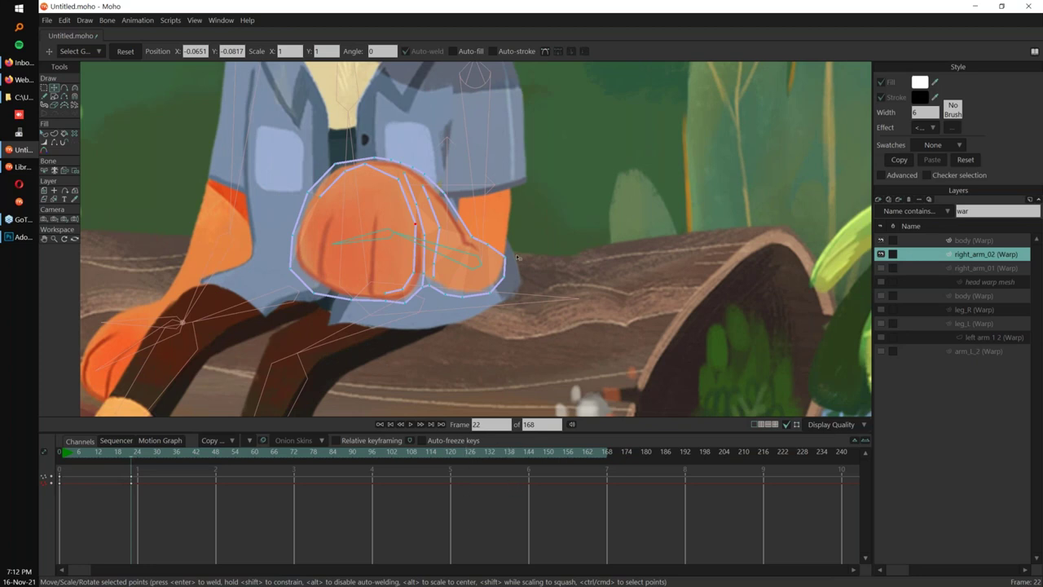
pyautogui.hotkey('ctrl', 'w')
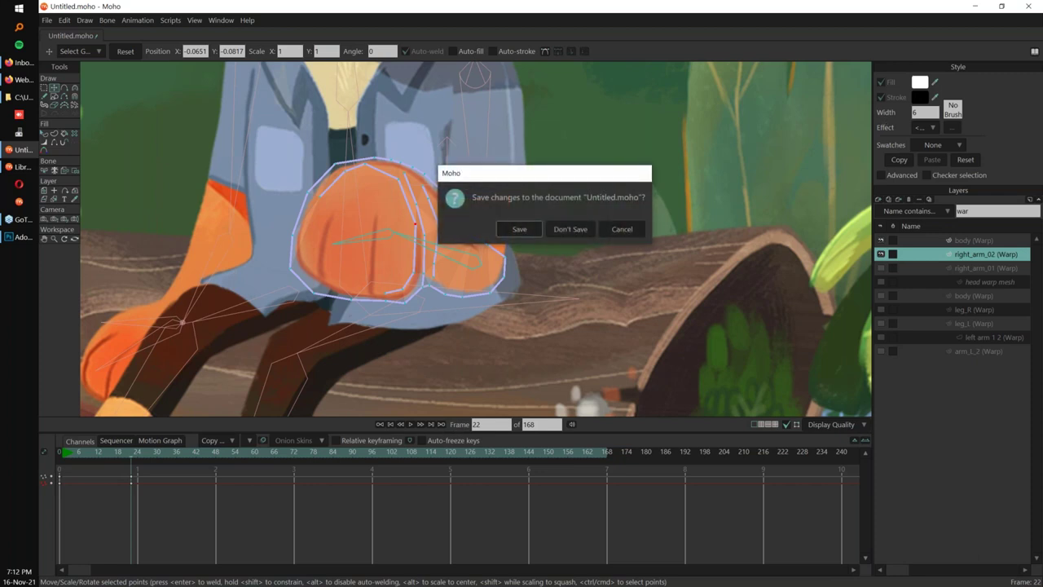
pyautogui.click(571, 229)
# Open the Night Boy project from the library's sample files as a template.
pyautogui.click(21, 166)
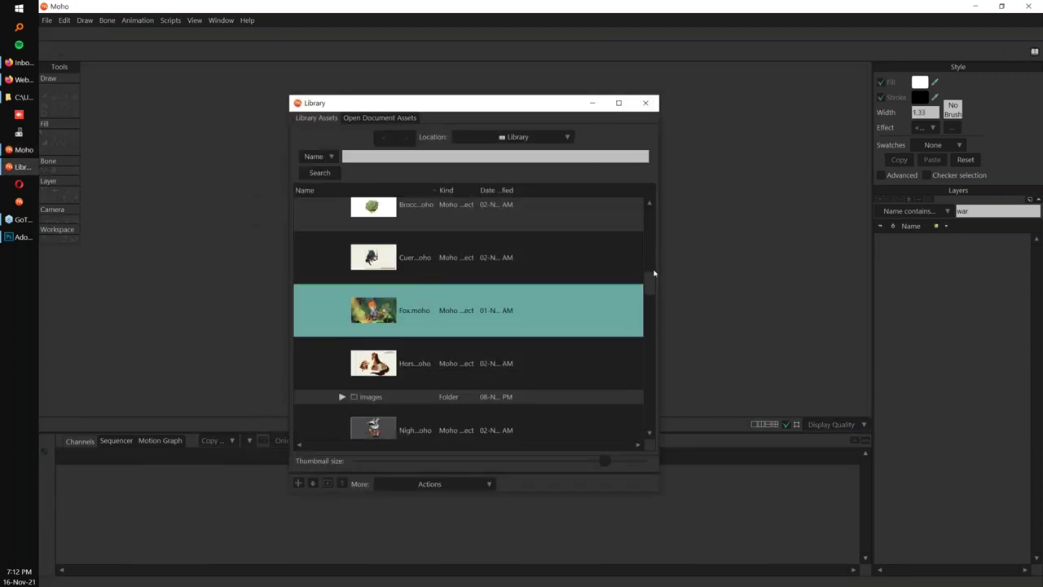
pyautogui.moveTo(650, 295); pyautogui.dragTo(644, 333)
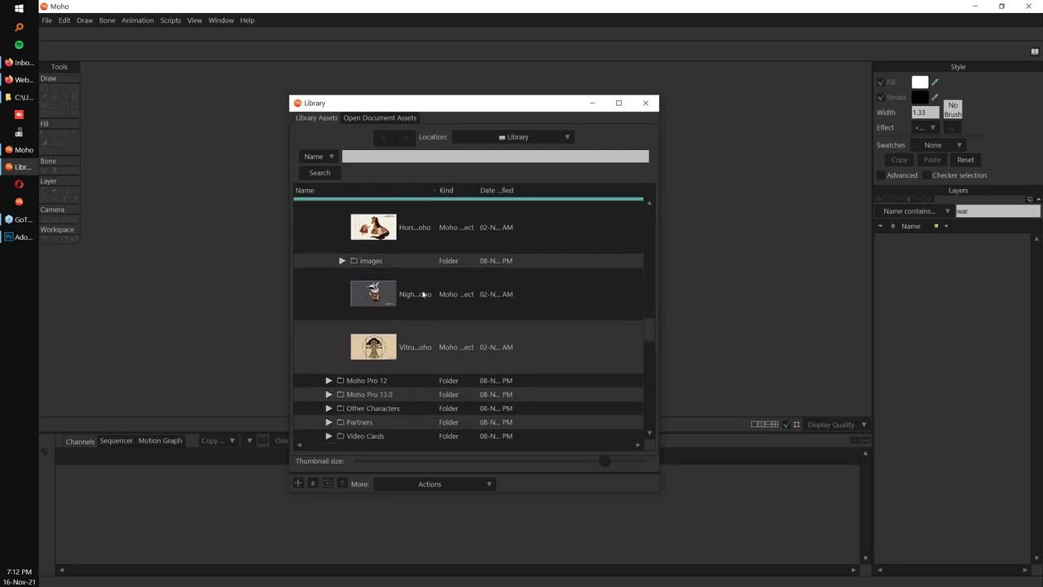
pyautogui.click(385, 293)
pyautogui.rightClick(385, 293)
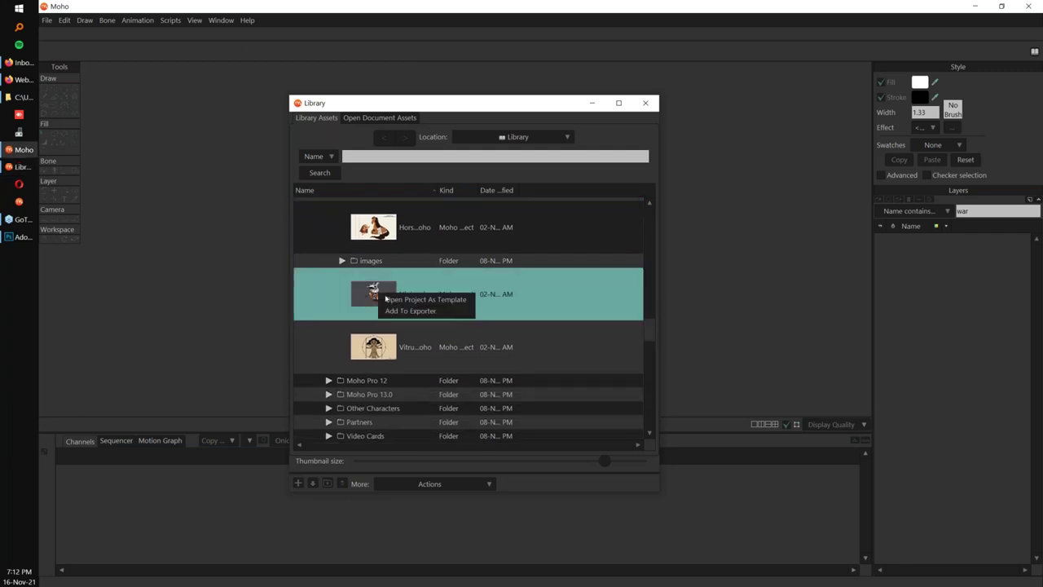
pyautogui.click(457, 301)
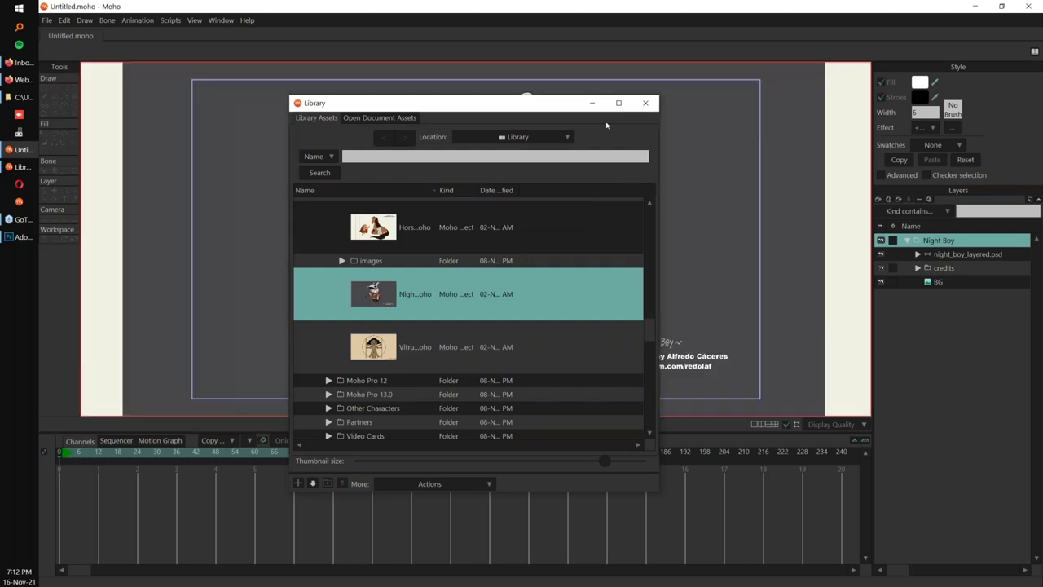
# Play the Night Boy animation to review it, and close the project.
pyautogui.click(581, 69)
pyautogui.press('space')
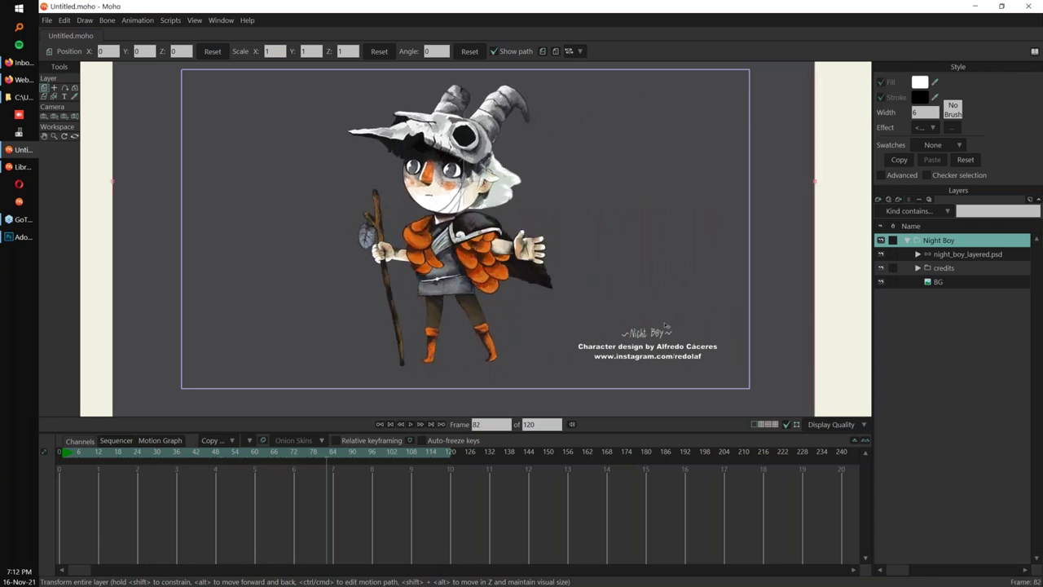
pyautogui.hotkey('ctrl', 'w')
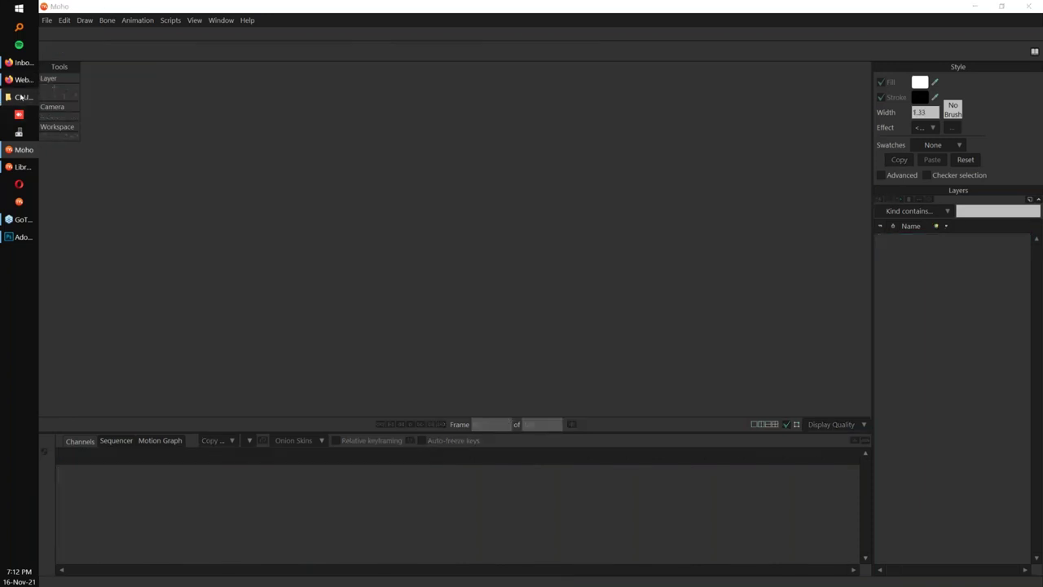
# Open the Vitruvian Man project from the library as a template and put the Library window away.
pyautogui.click(21, 97)
pyautogui.click(415, 349)
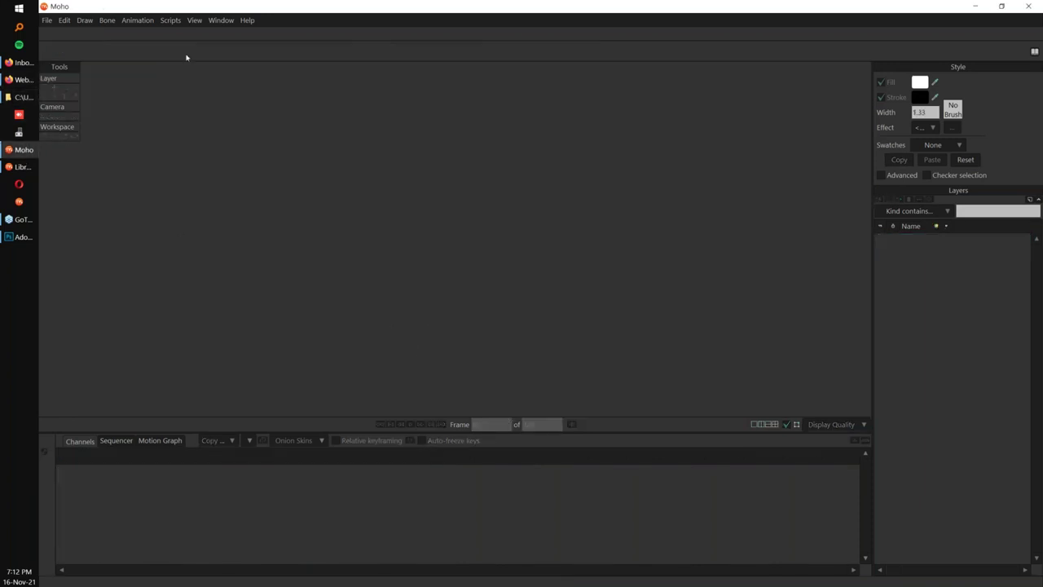
pyautogui.click(22, 167)
pyautogui.click(428, 349)
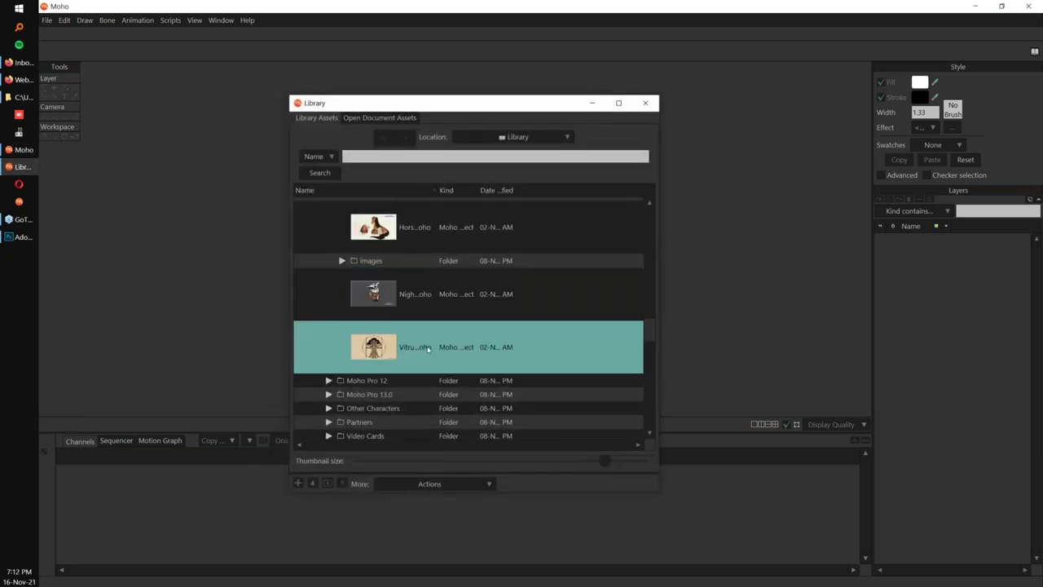
pyautogui.rightClick(428, 349)
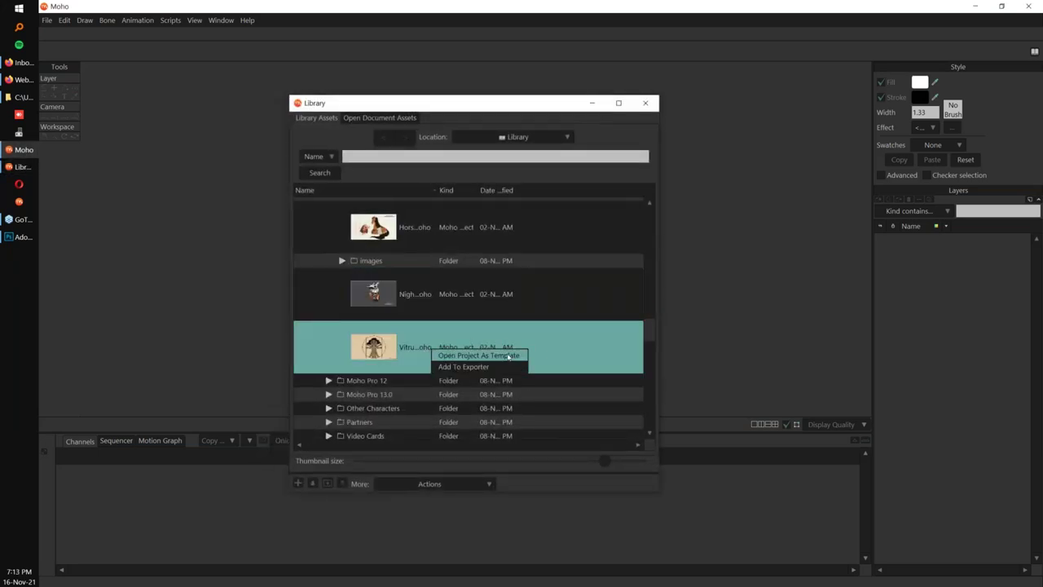
pyautogui.click(507, 355)
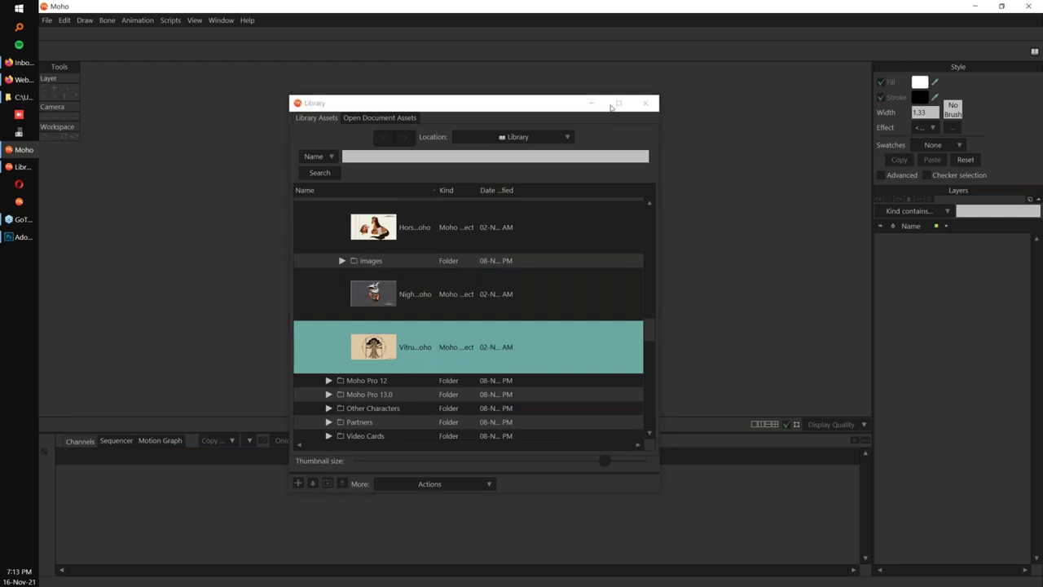
pyautogui.click(645, 103)
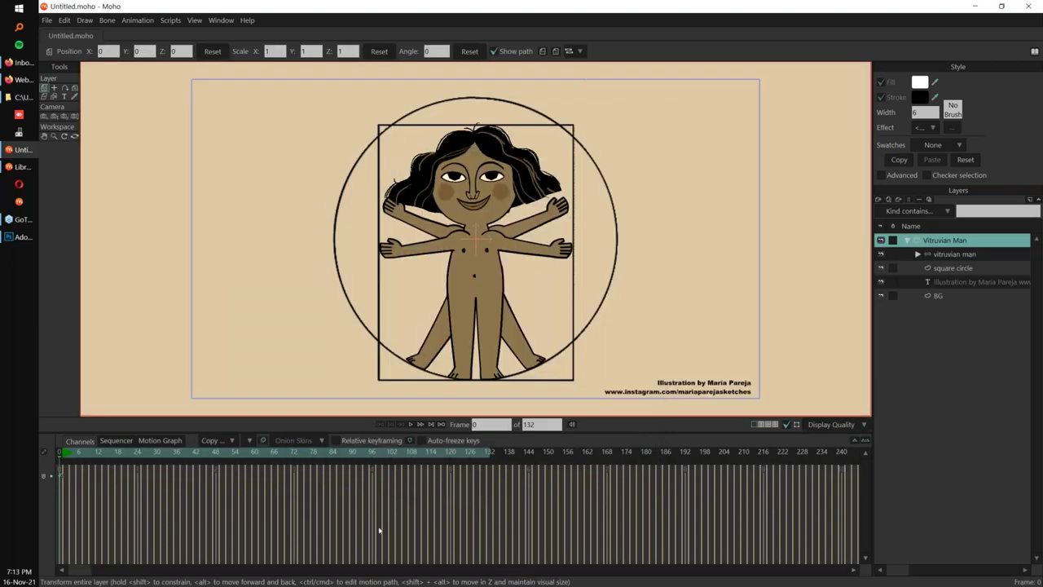
# Play the Vitruvian Man animation and select the vitruvian man layer to examine its bone rig in motion.
pyautogui.click(866, 440)
pyautogui.moveTo(703, 309); pyautogui.dragTo(698, 309)
pyautogui.press('space')
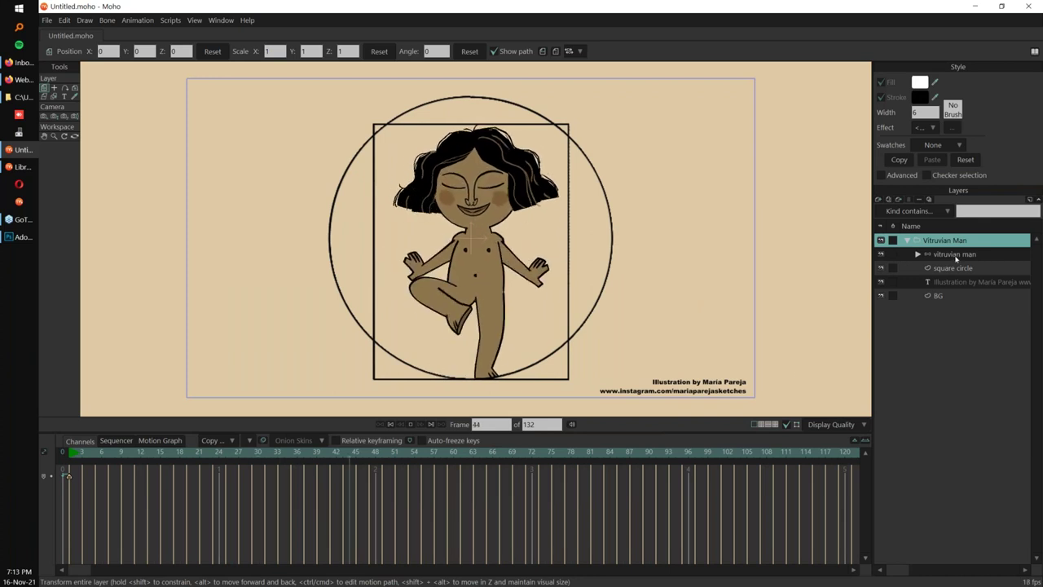
pyautogui.click(953, 253)
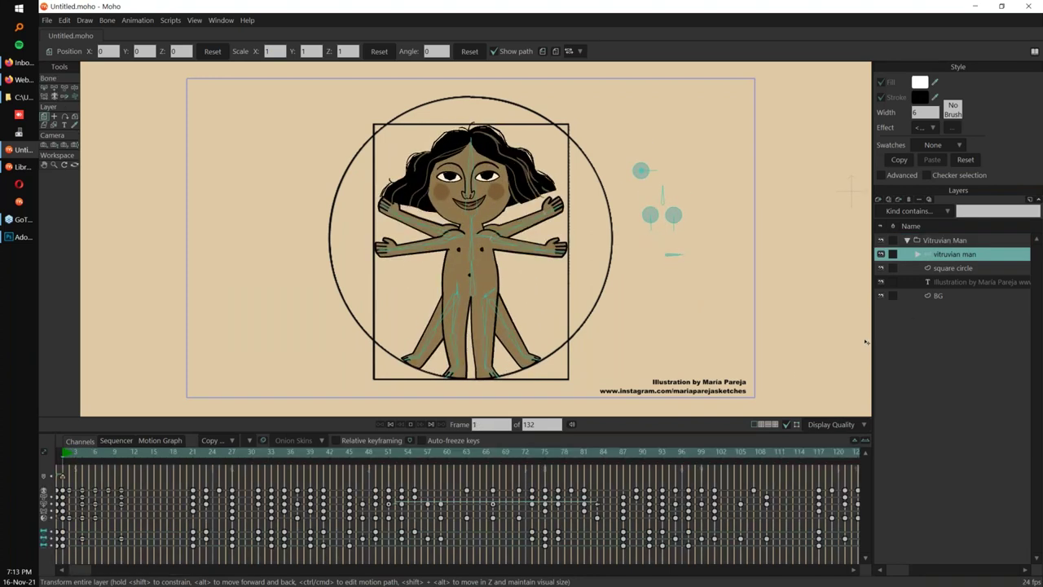
# At frame 60, try the rig's head, pupil and Blink control bones with Transform Bone.
pyautogui.moveTo(743, 218); pyautogui.dragTo(574, 331)
pyautogui.scroll(1, 575, 332)
pyautogui.click(450, 458)
pyautogui.press('t')
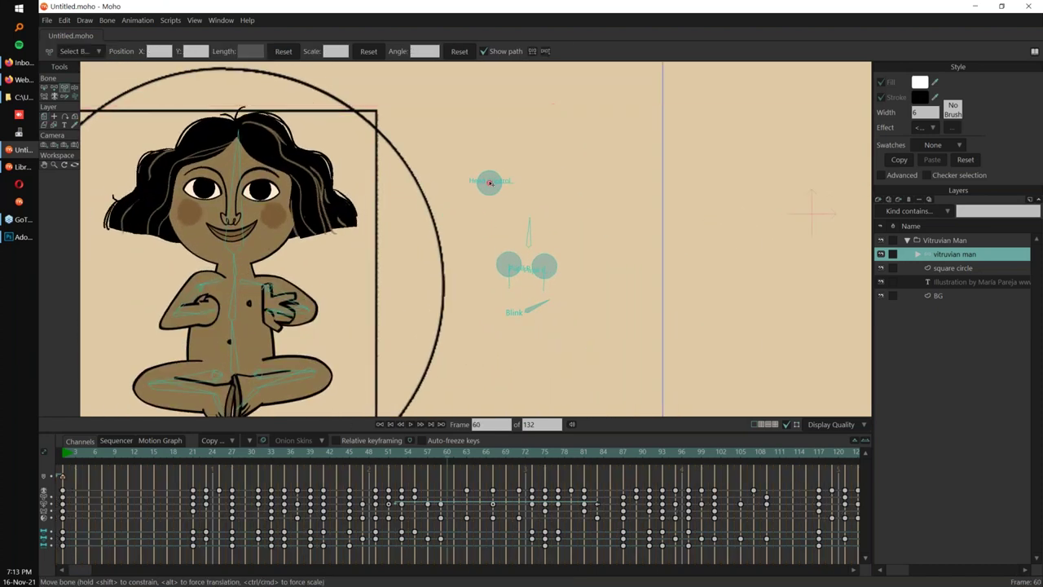
pyautogui.moveTo(490, 181)
pyautogui.mouseDown()
pyautogui.moveTo(500, 152)
pyautogui.moveTo(524, 198)
pyautogui.moveTo(484, 143)
pyautogui.moveTo(507, 152)
pyautogui.moveTo(486, 180)
pyautogui.mouseUp()
pyautogui.click(502, 270)
pyautogui.moveTo(506, 265); pyautogui.dragTo(543, 267)
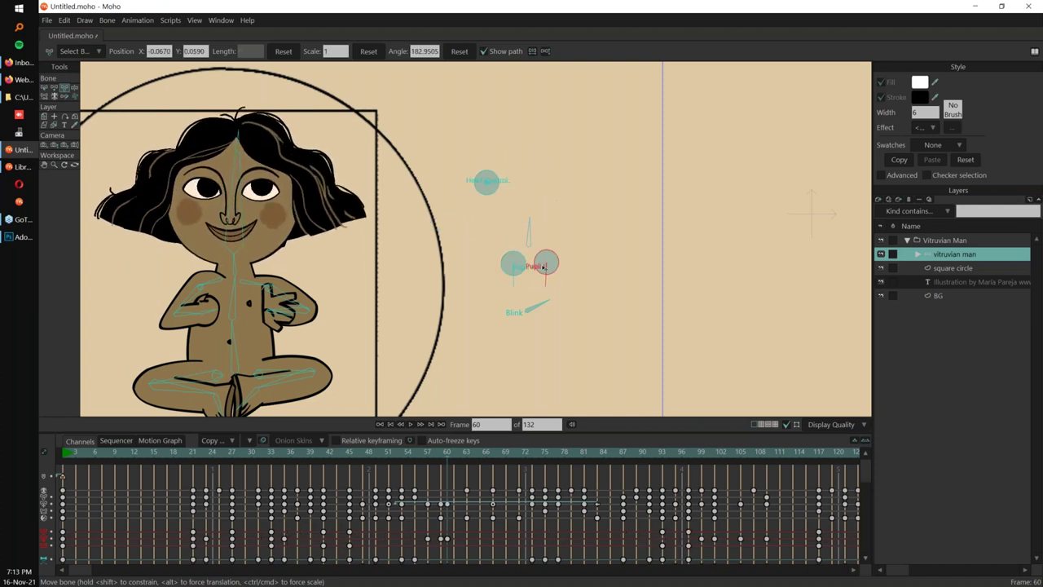
pyautogui.moveTo(538, 303); pyautogui.dragTo(539, 302)
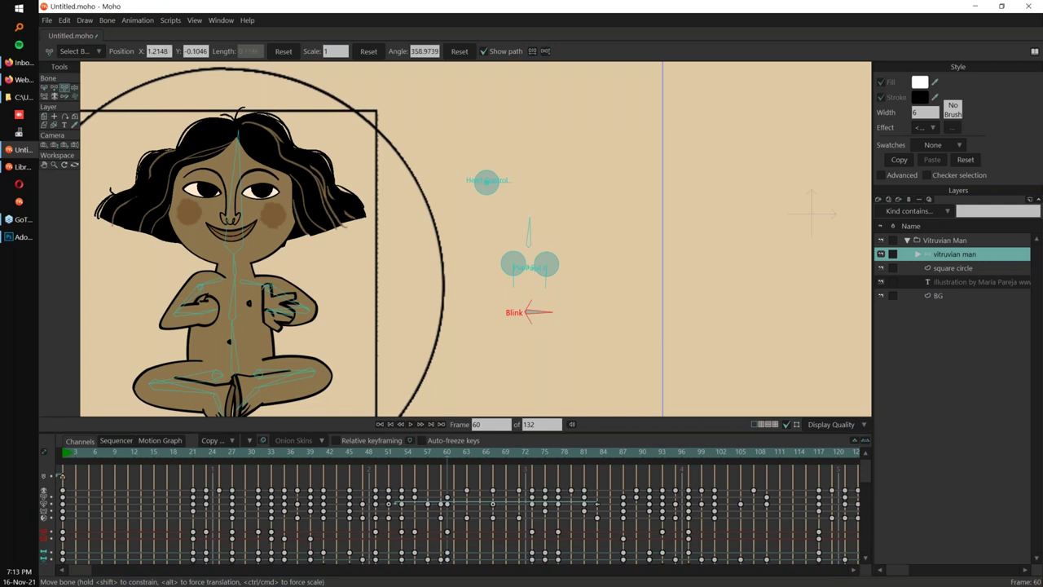
# Switch the character's arms and a leg to their alternate Vitruvian bone versions at frame 60 with the Select Bone tool.
pyautogui.press('b')
pyautogui.keyDown('alt'); pyautogui.click(425, 279); pyautogui.keyUp('alt')
pyautogui.keyDown('alt'); pyautogui.click(418, 282); pyautogui.keyUp('alt')
pyautogui.keyDown('alt'); pyautogui.click(398, 263); pyautogui.keyUp('alt')
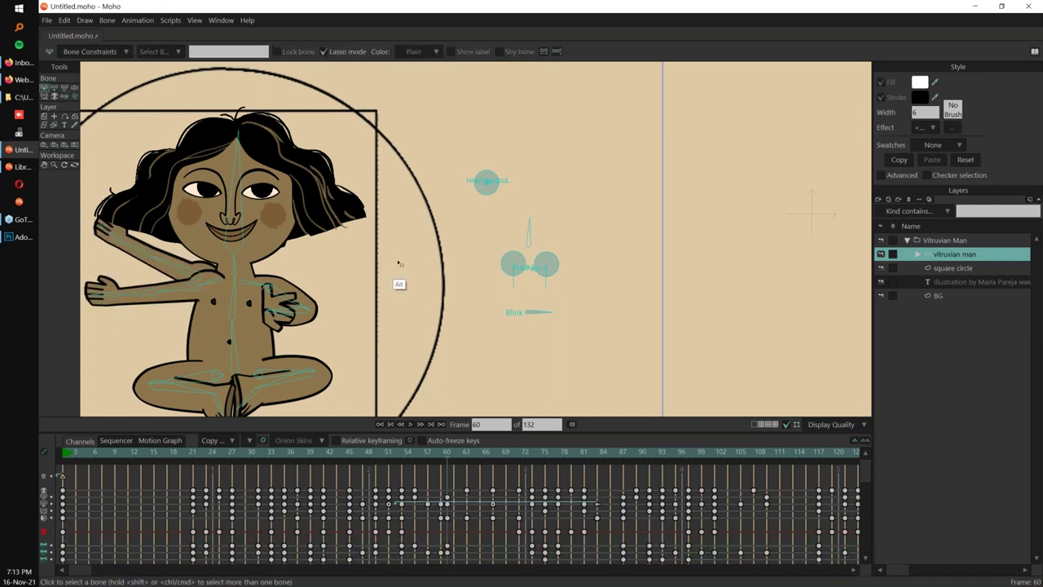
pyautogui.click(285, 298)
pyautogui.keyDown('alt'); pyautogui.click(303, 304); pyautogui.keyUp('alt')
pyautogui.keyDown('alt'); pyautogui.click(305, 318); pyautogui.keyUp('alt')
pyautogui.click(305, 324)
pyautogui.click(275, 371)
# Delete the test keyframes at frame 60 and deselect the bones.
pyautogui.moveTo(569, 316); pyautogui.dragTo(533, 378)
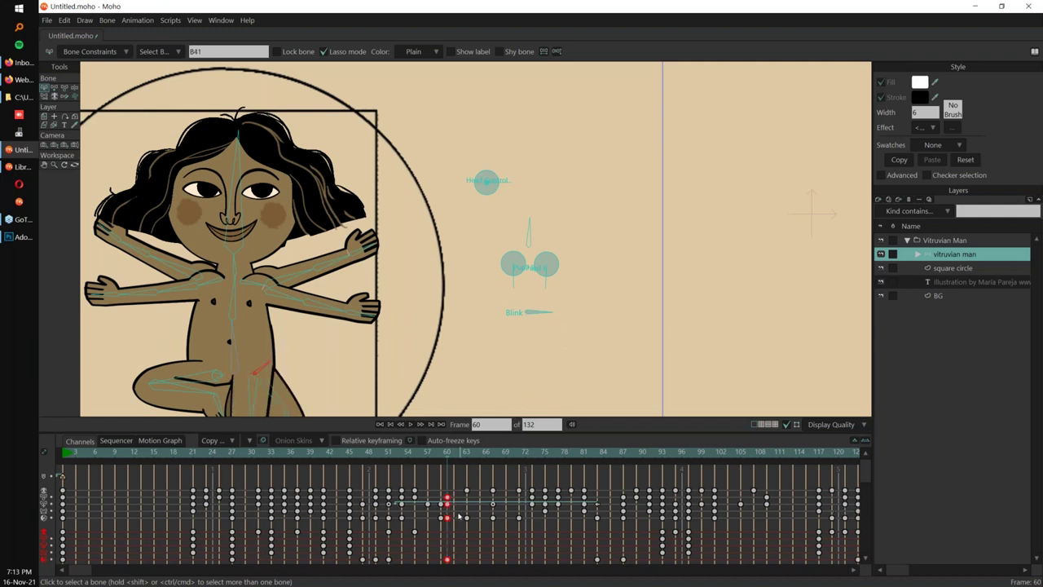
pyautogui.press('Delete')
pyautogui.click(585, 277)
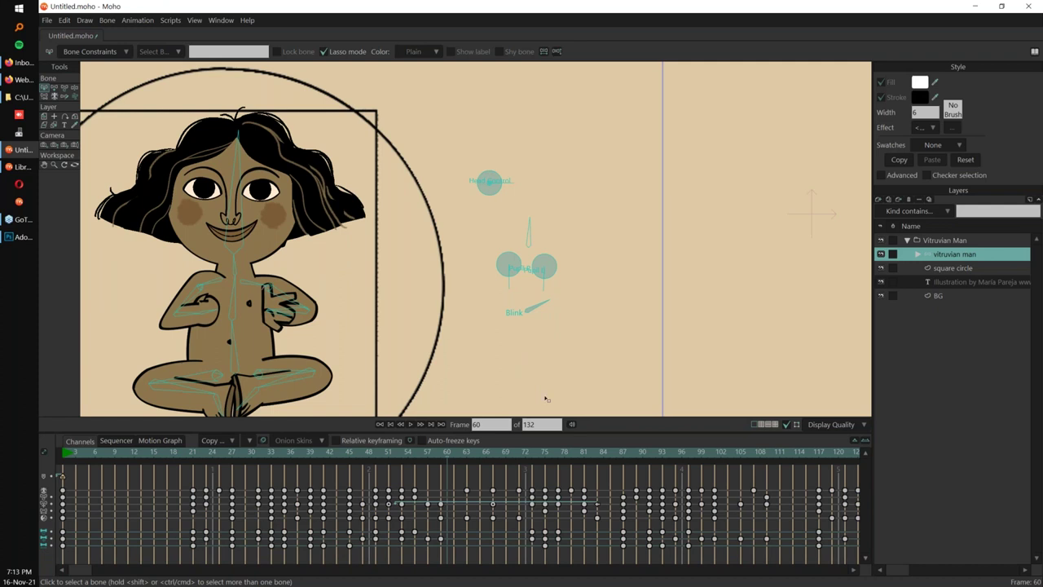
# Reset the view and close the Vitruvian Man project without saving.
pyautogui.press('Home')
pyautogui.moveTo(740, 345); pyautogui.dragTo(729, 342)
pyautogui.hotkey('ctrl', 'w')
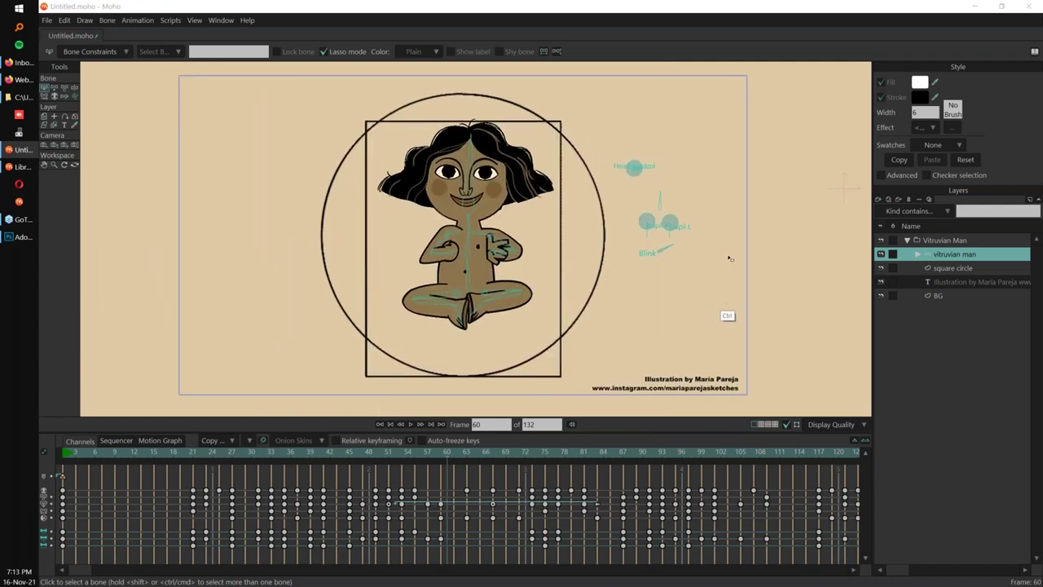
pyautogui.click(571, 229)
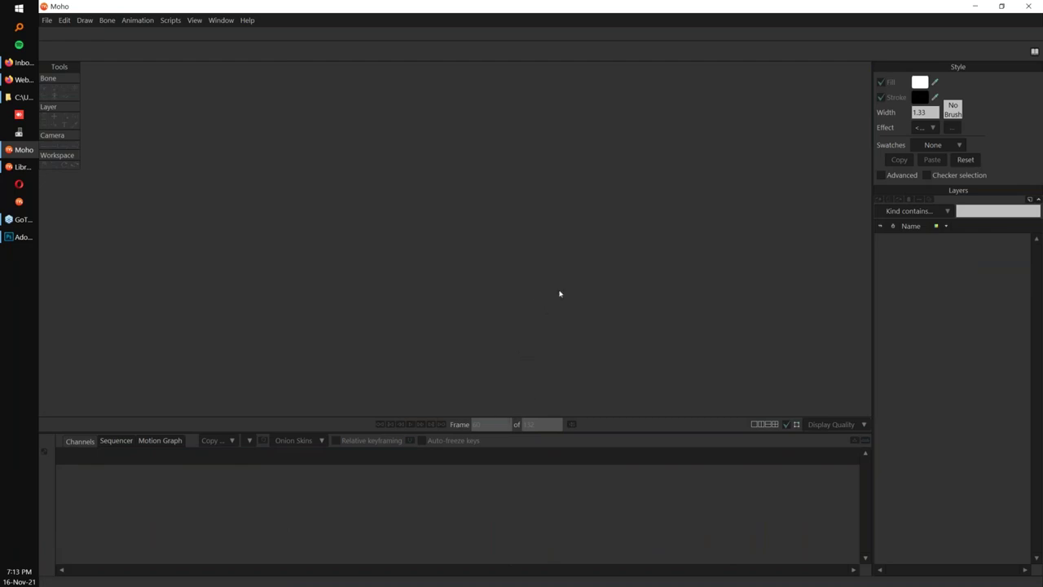
# Switch to Photoshop and add a Hide All layer mask to the ear_R layer of bat_original.psd.
pyautogui.moveTo(14, 227)
pyautogui.click(34, 241)
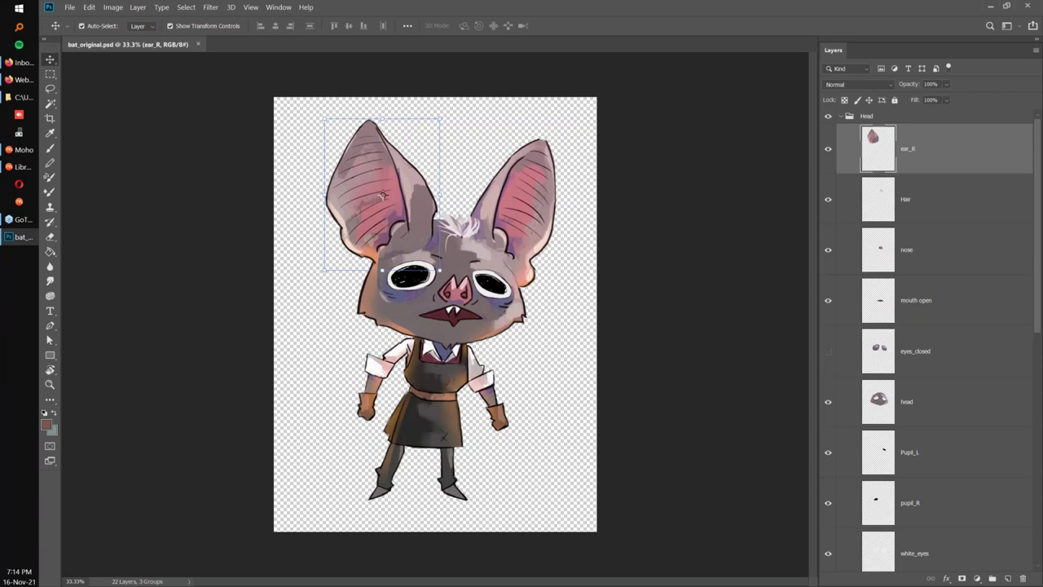
pyautogui.click(927, 196)
pyautogui.click(926, 272)
pyautogui.click(934, 155)
pyautogui.click(138, 7)
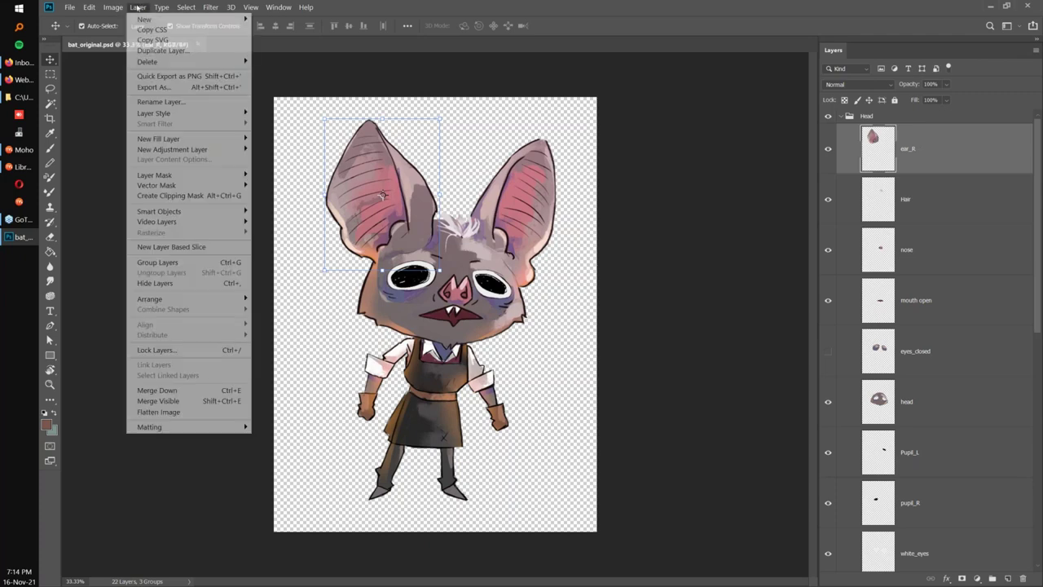
pyautogui.moveTo(245, 175)
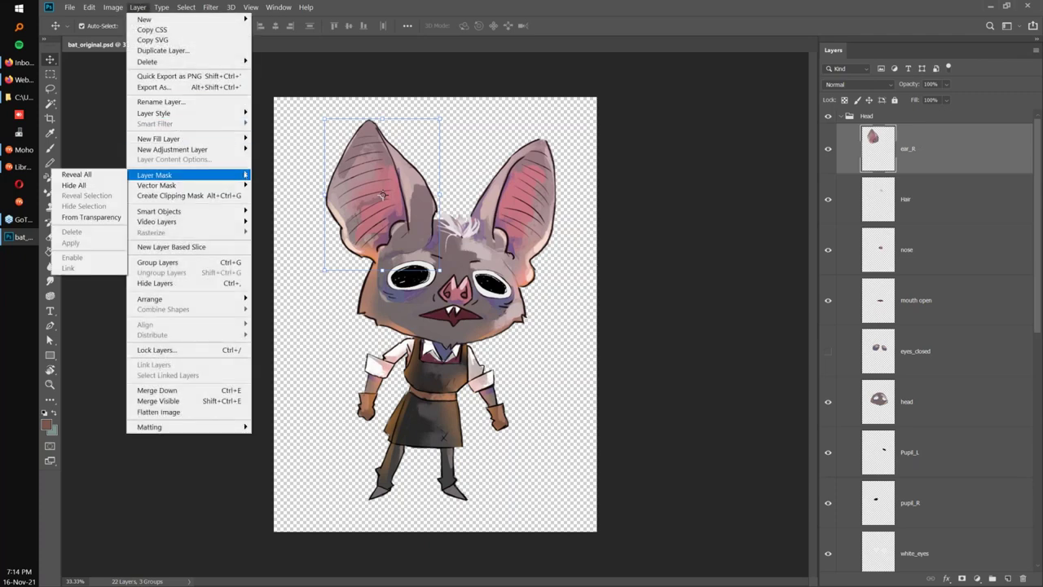
pyautogui.click(95, 186)
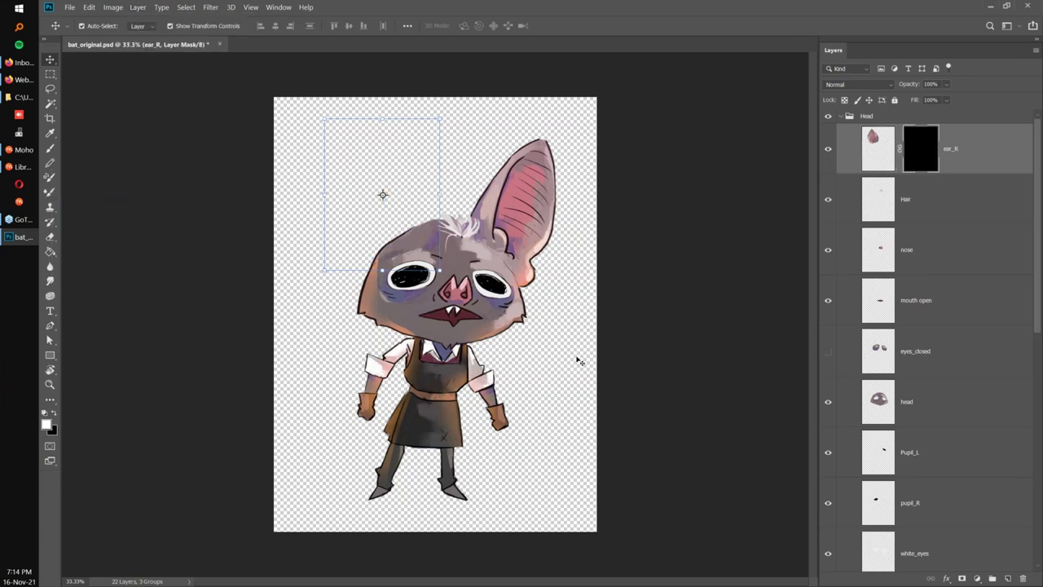
# Paint white on the ear_R layer mask with a size 83 brush to reveal the inner-facing part of the ear.
pyautogui.press('b')
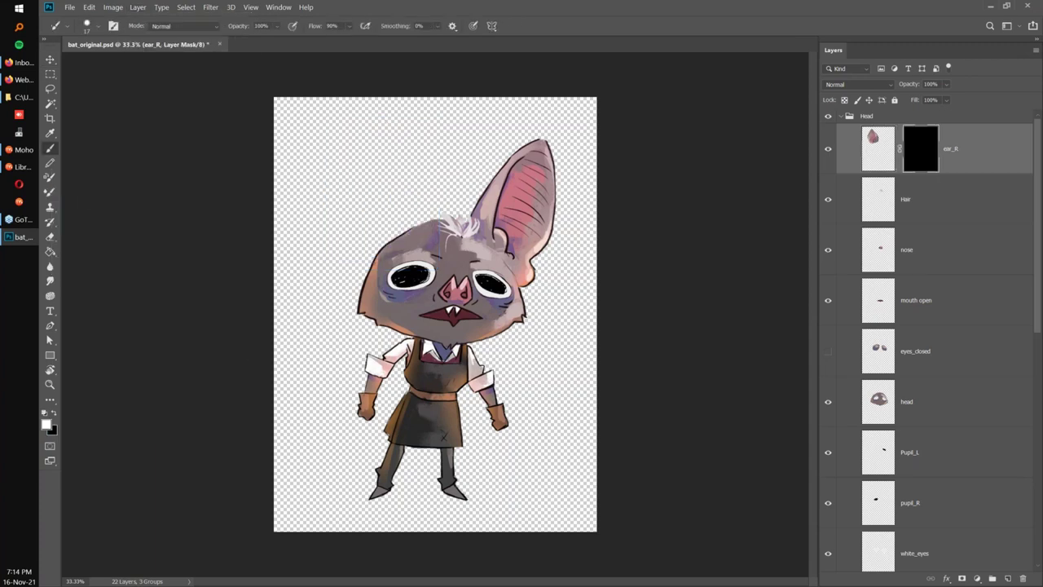
pyautogui.rightClick(444, 188)
pyautogui.click(529, 215)
pyautogui.moveTo(403, 173)
pyautogui.mouseDown()
pyautogui.moveTo(391, 210)
pyautogui.moveTo(388, 151)
pyautogui.moveTo(376, 177)
pyautogui.moveTo(383, 135)
pyautogui.mouseUp()
pyautogui.moveTo(407, 221)
pyautogui.mouseDown()
pyautogui.moveTo(407, 171)
pyautogui.moveTo(391, 235)
pyautogui.moveTo(380, 204)
pyautogui.moveTo(407, 175)
pyautogui.moveTo(422, 231)
pyautogui.moveTo(434, 209)
pyautogui.mouseUp()
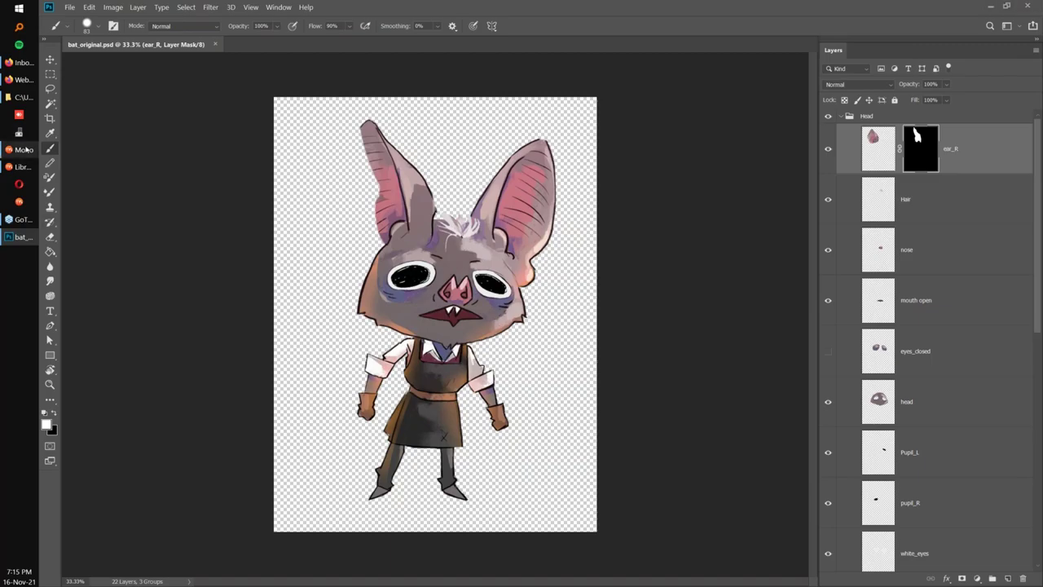
# Switch to Moho, import bat_original.psd with its layers imported individually, and select the ear_R layer.
pyautogui.click(22, 149)
pyautogui.click(18, 98)
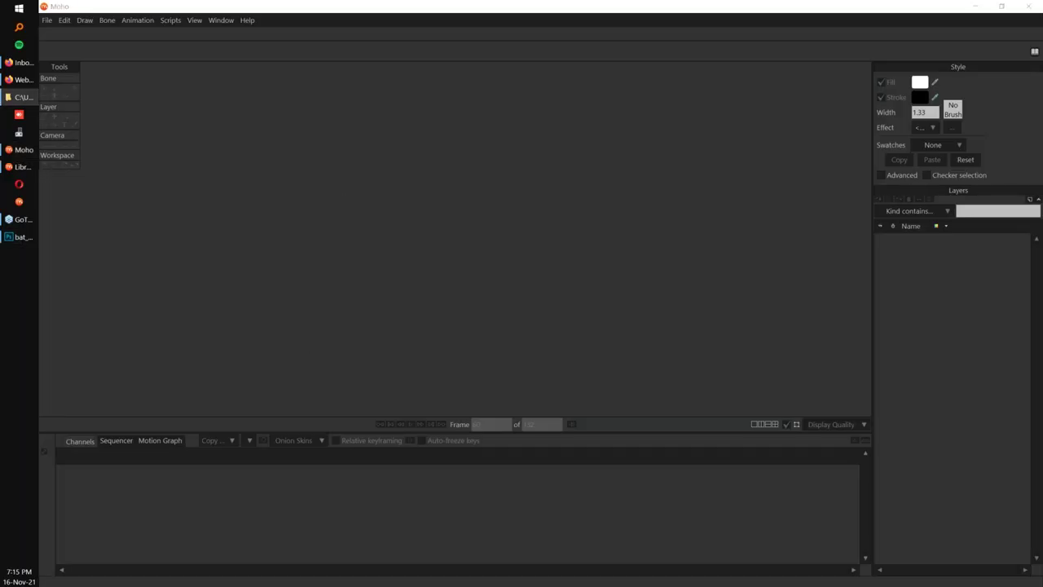
pyautogui.moveTo(638, 319); pyautogui.dragTo(552, 203)
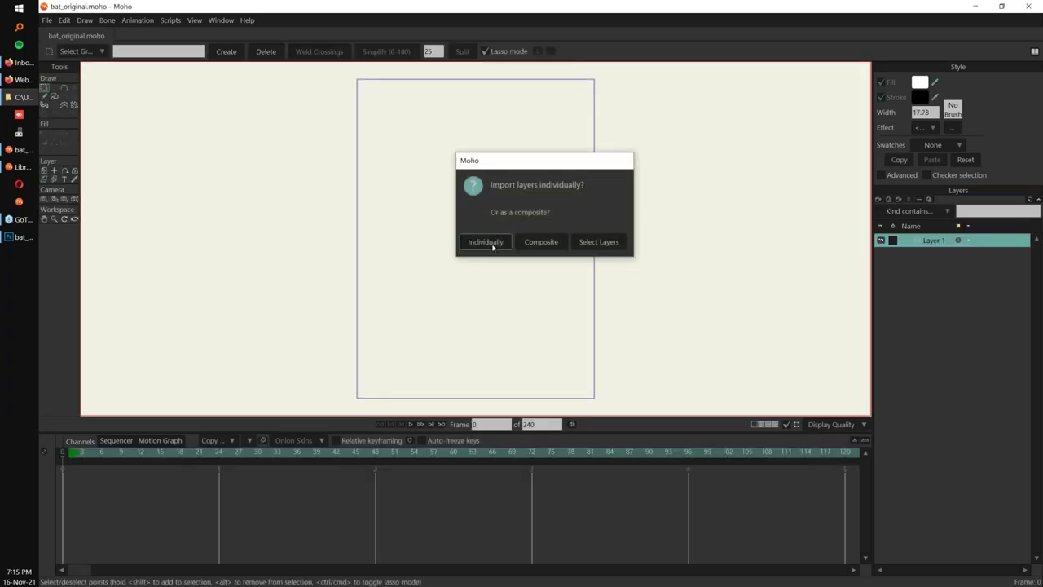
pyautogui.click(487, 242)
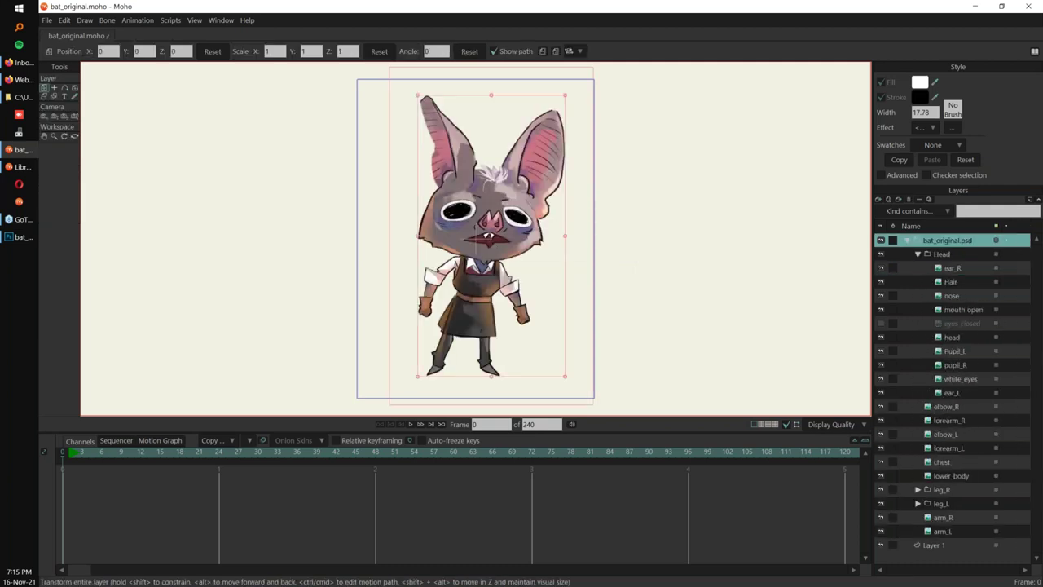
pyautogui.scroll(5, 500, 121)
pyautogui.click(467, 153)
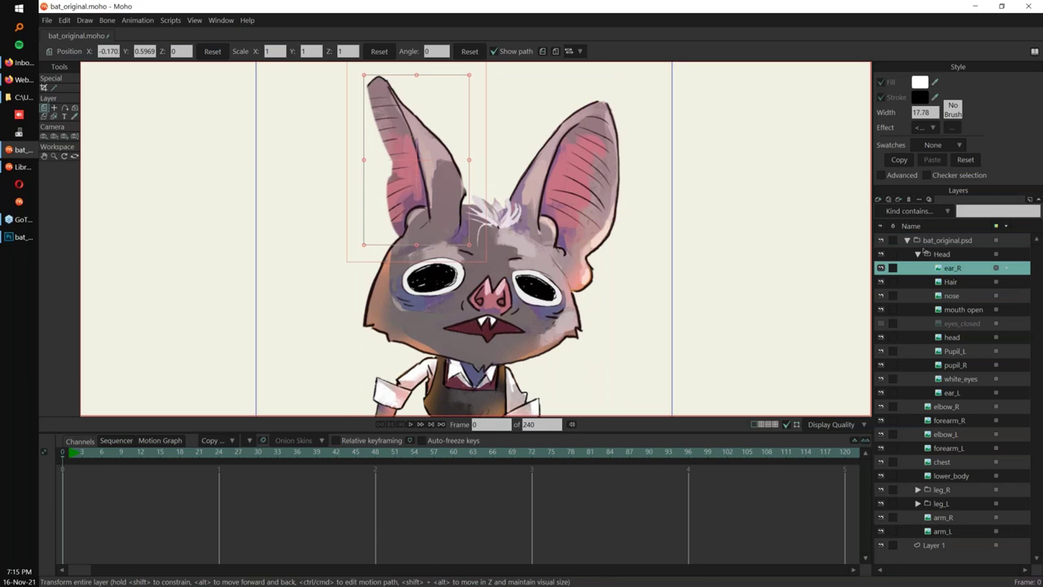
# Switch to Photoshop, undo the ear_R layer mask, save bat_original.psd, and return to Moho to check the updated ear.
pyautogui.hotkey('alt', 'Tab')
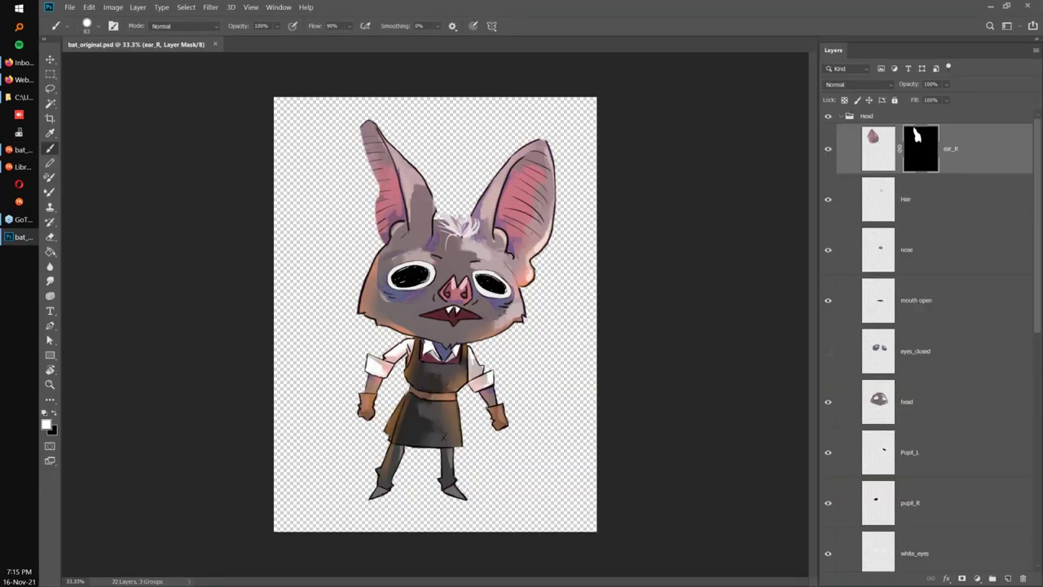
pyautogui.hotkey('ctrl', 'BackSpace')
pyautogui.hotkey('ctrl', 'z')
pyautogui.hotkey('ctrl', 'z')
pyautogui.hotkey('ctrl', 's')
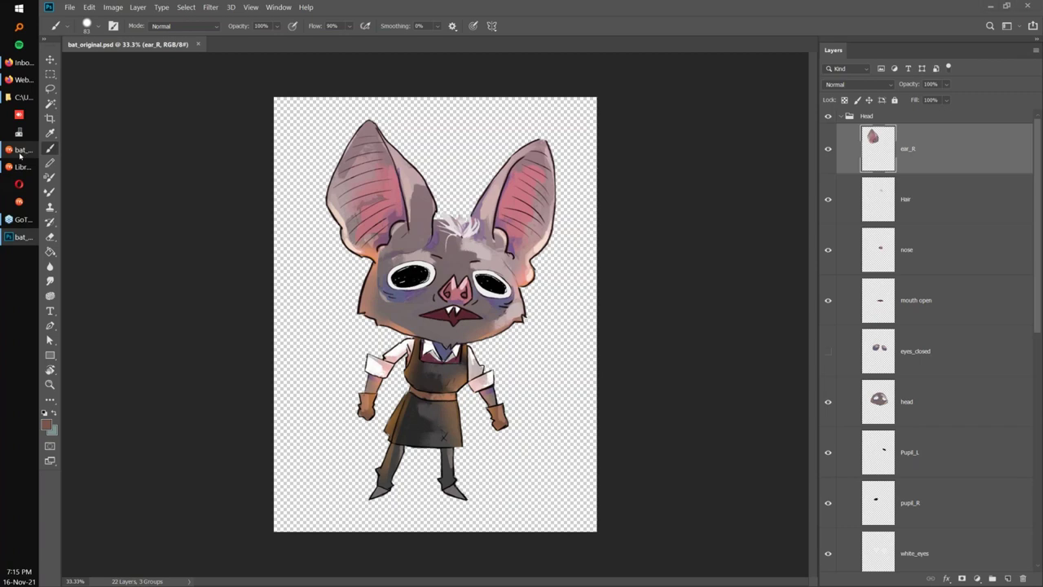
pyautogui.click(20, 152)
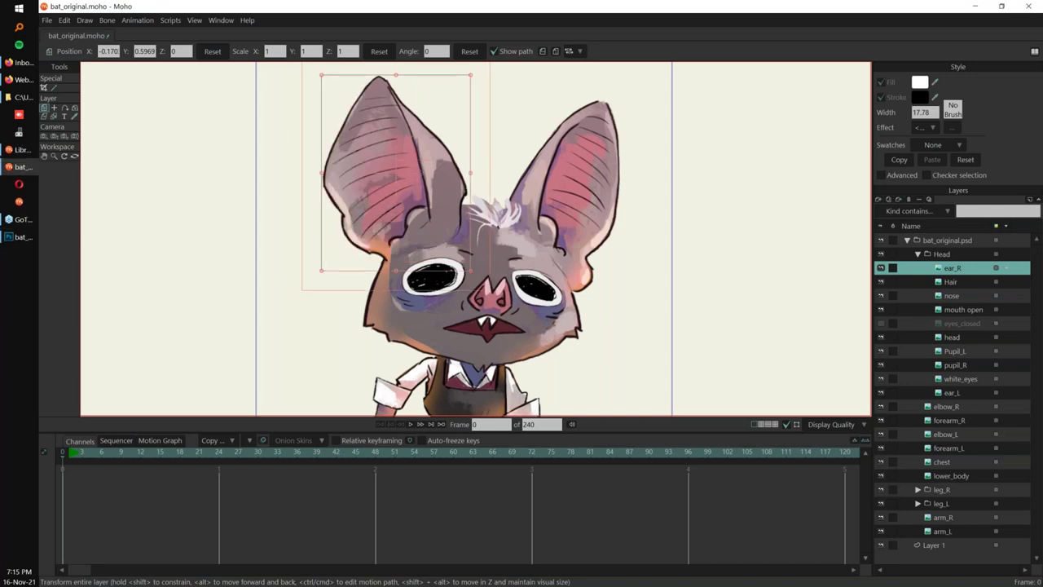
pyautogui.moveTo(550, 222); pyautogui.dragTo(545, 217)
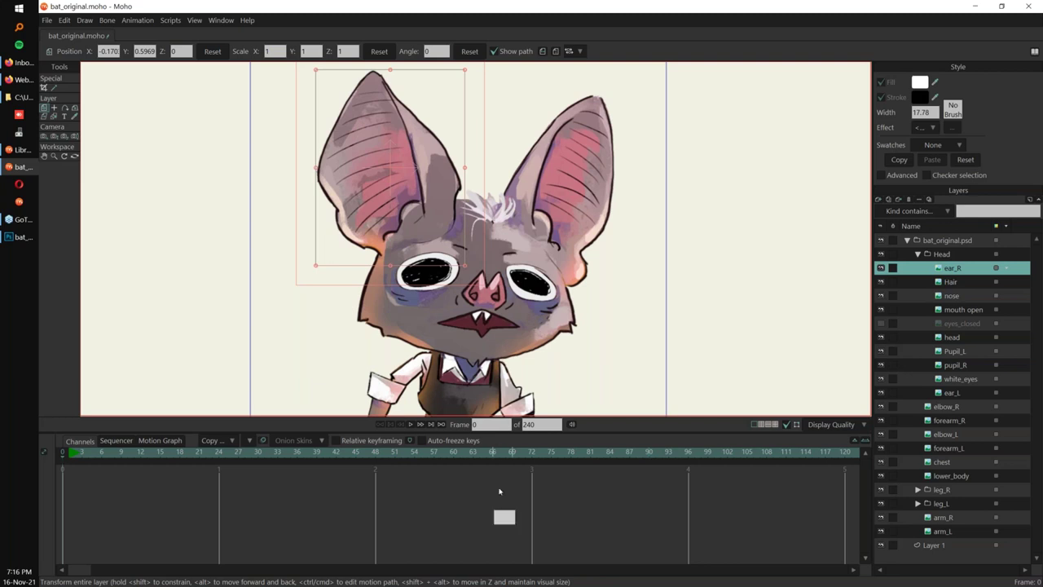
# Switch to Photoshop and add a new layer named hat directly above the head layer.
pyautogui.click(19, 238)
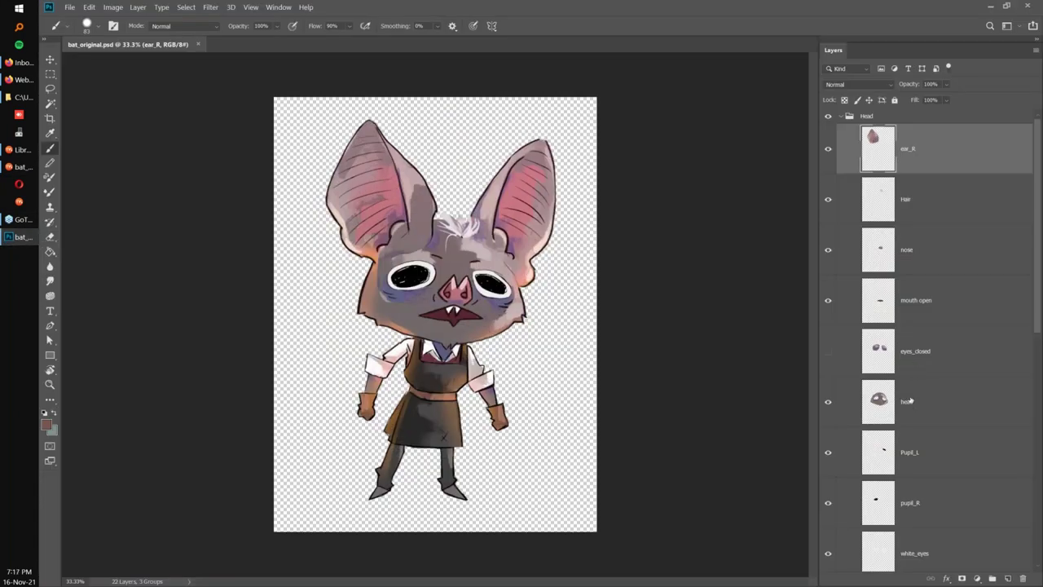
pyautogui.click(911, 383)
pyautogui.press('z')
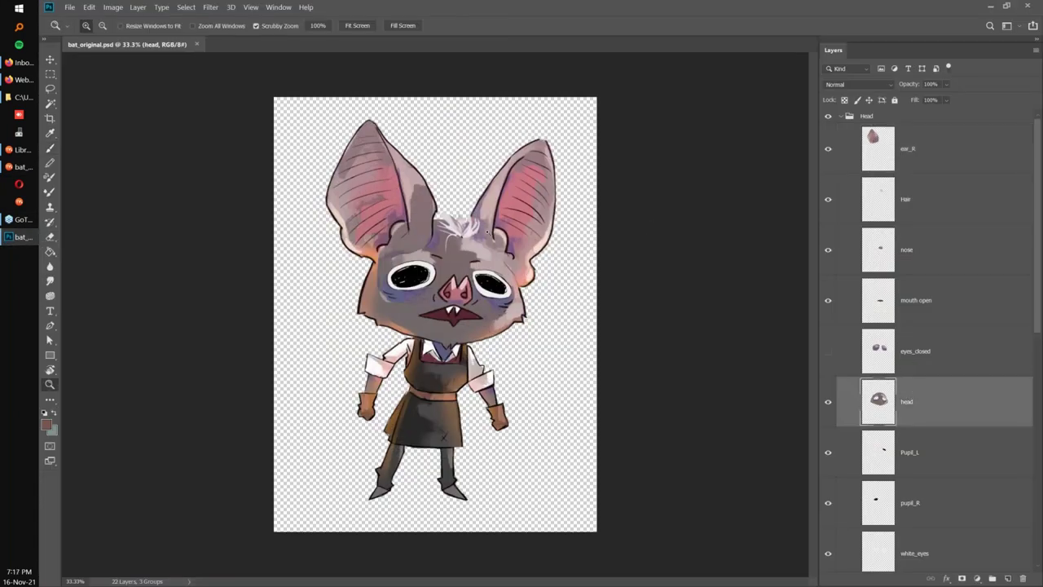
pyautogui.click(1007, 578)
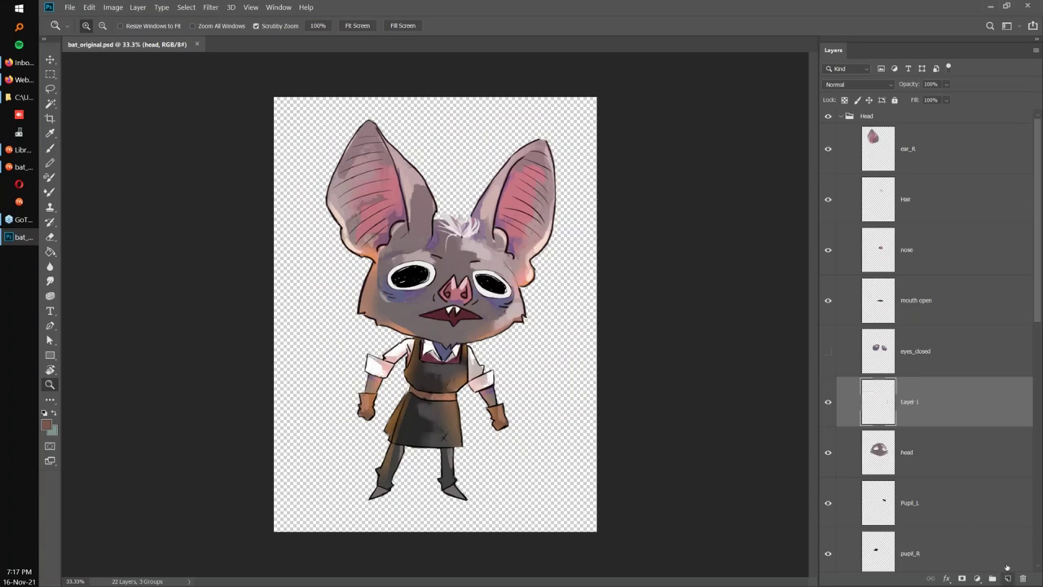
pyautogui.doubleClick(907, 404)
pyautogui.write('hat')
pyautogui.press('Return')
# Paint a black top hat between the bat's ears on the hat layer and save the PSD.
pyautogui.click(50, 149)
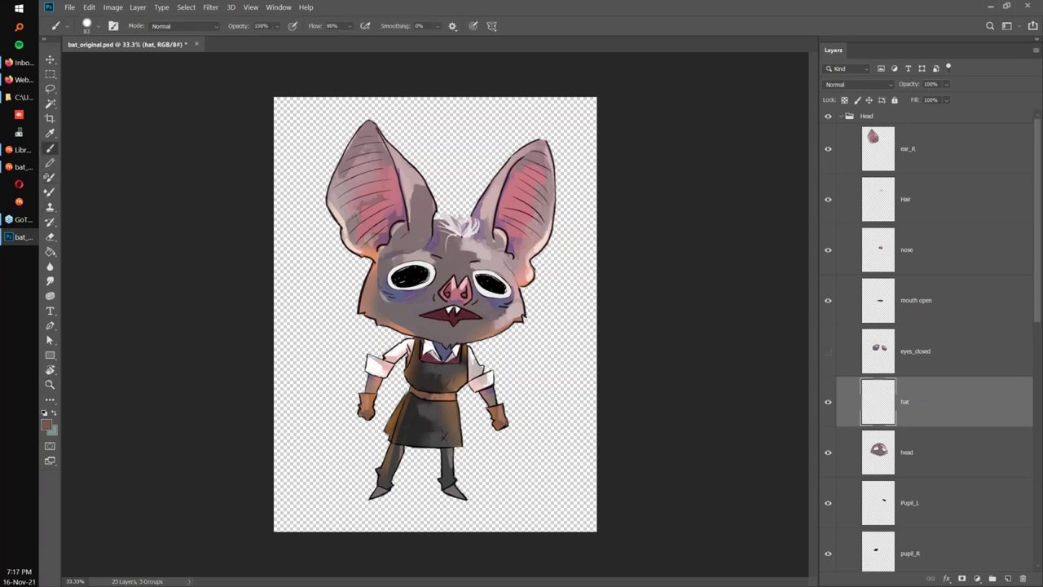
pyautogui.click(46, 424)
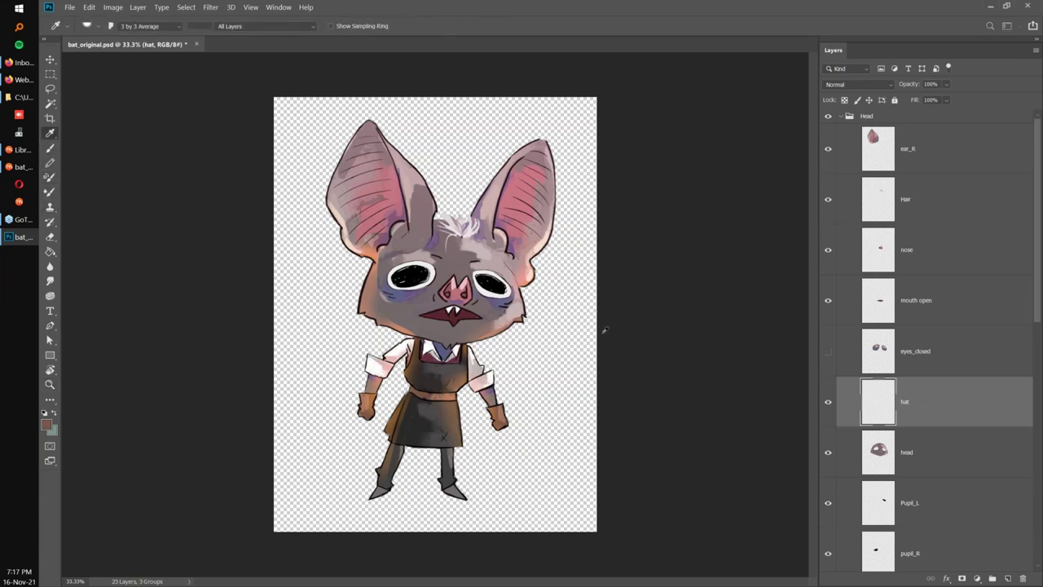
pyautogui.moveTo(773, 328); pyautogui.dragTo(817, 405)
pyautogui.moveTo(433, 224); pyautogui.dragTo(487, 216)
pyautogui.moveTo(426, 194)
pyautogui.mouseDown()
pyautogui.moveTo(465, 144)
pyautogui.moveTo(440, 184)
pyautogui.moveTo(433, 163)
pyautogui.moveTo(459, 152)
pyautogui.mouseUp()
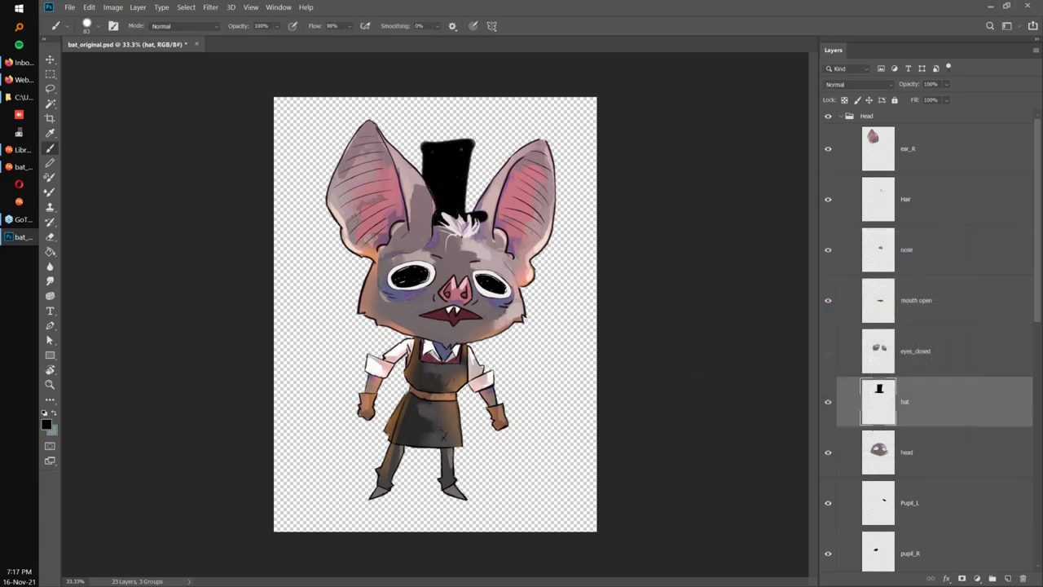
pyautogui.hotkey('ctrl', 's')
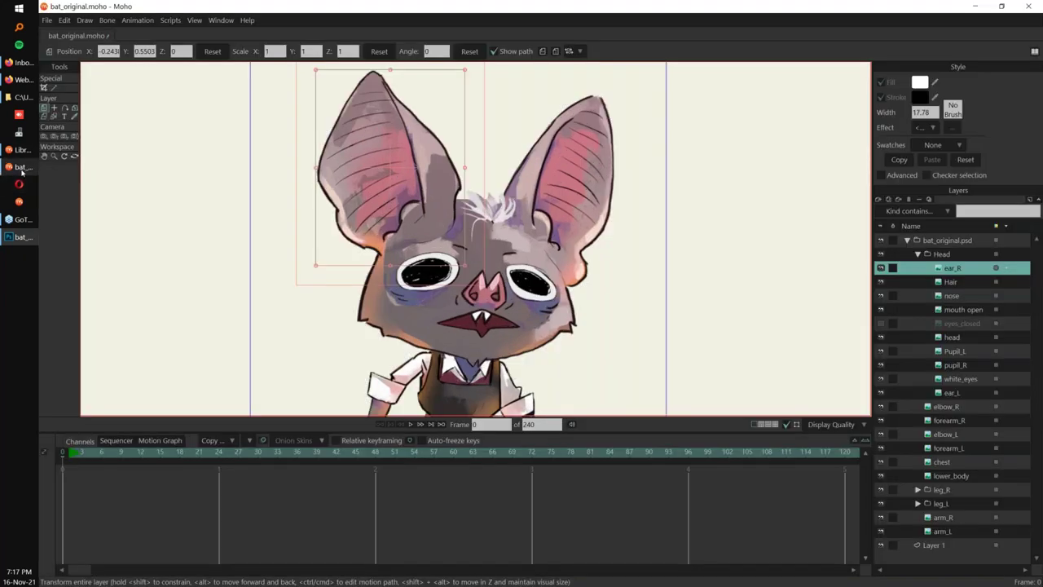
# Switch to Moho and open the image settings of the imported hat layer.
pyautogui.click(22, 168)
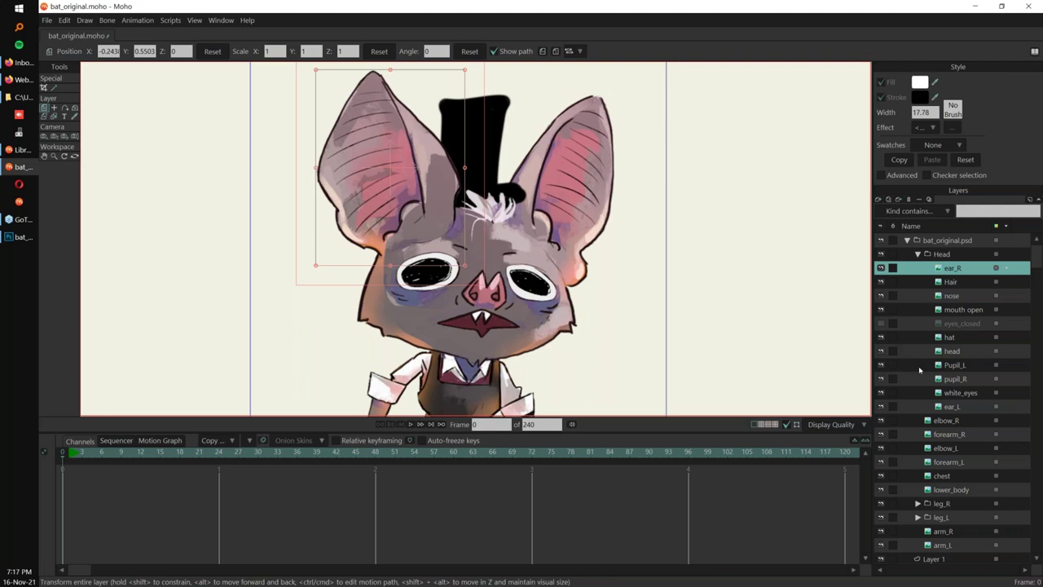
pyautogui.click(962, 336)
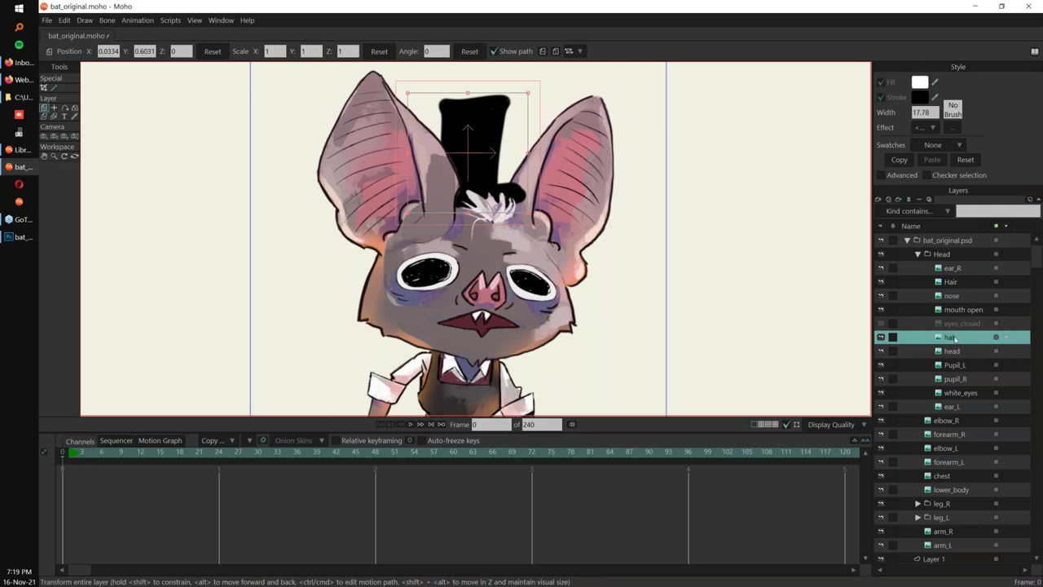
pyautogui.doubleClick(952, 338)
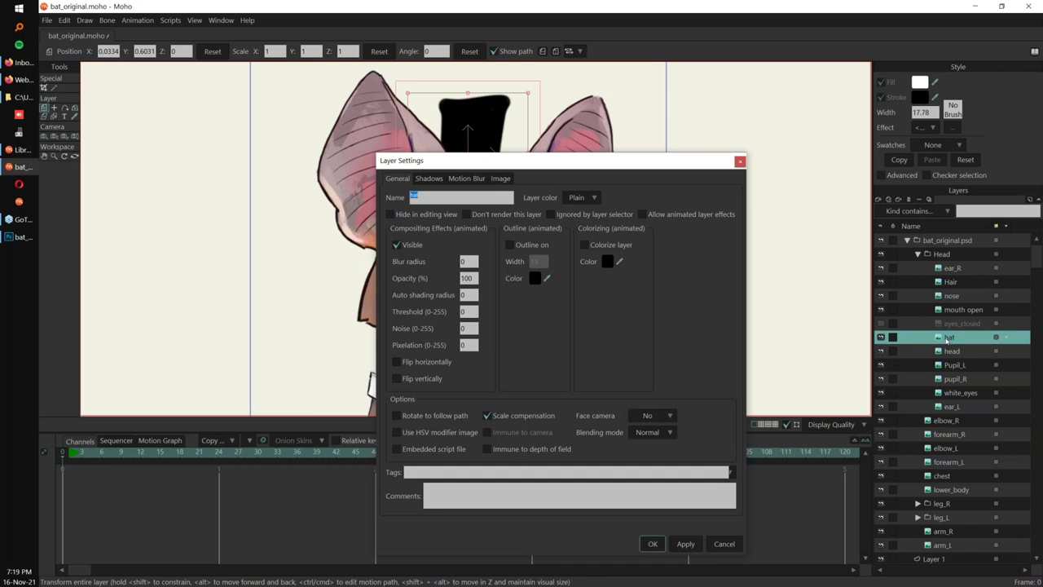
pyautogui.click(499, 181)
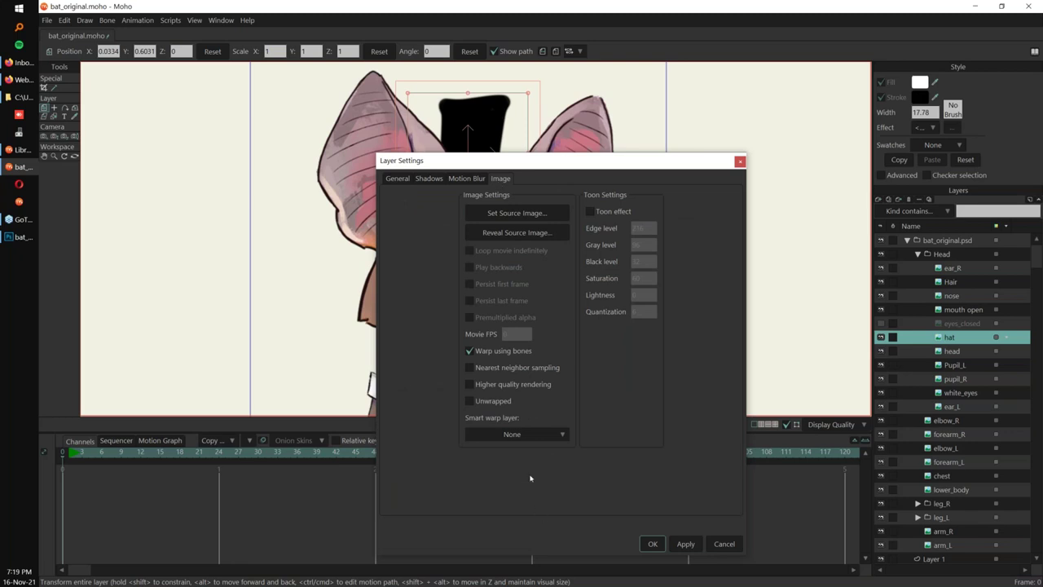
# Choose bat_original.psd from the Webinar_13.5.2 folder as the hat layer's new source image.
pyautogui.click(562, 212)
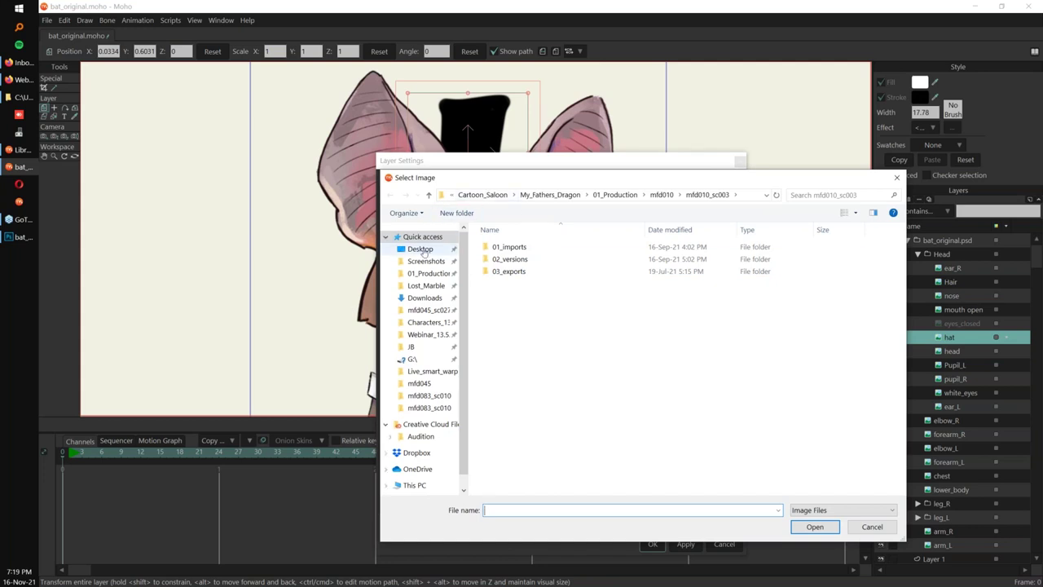
pyautogui.click(420, 249)
pyautogui.click(22, 97)
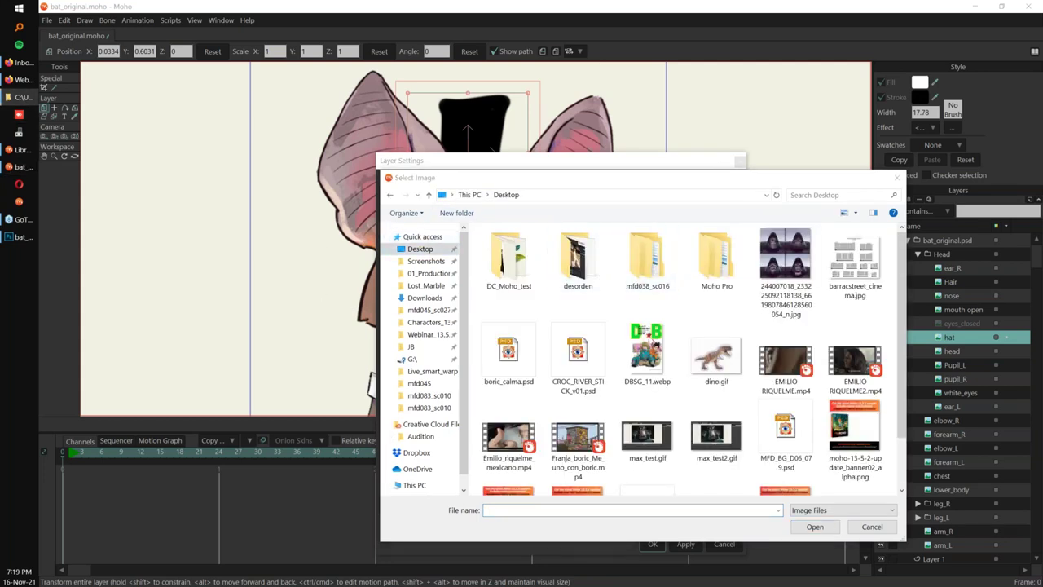
pyautogui.click(563, 194)
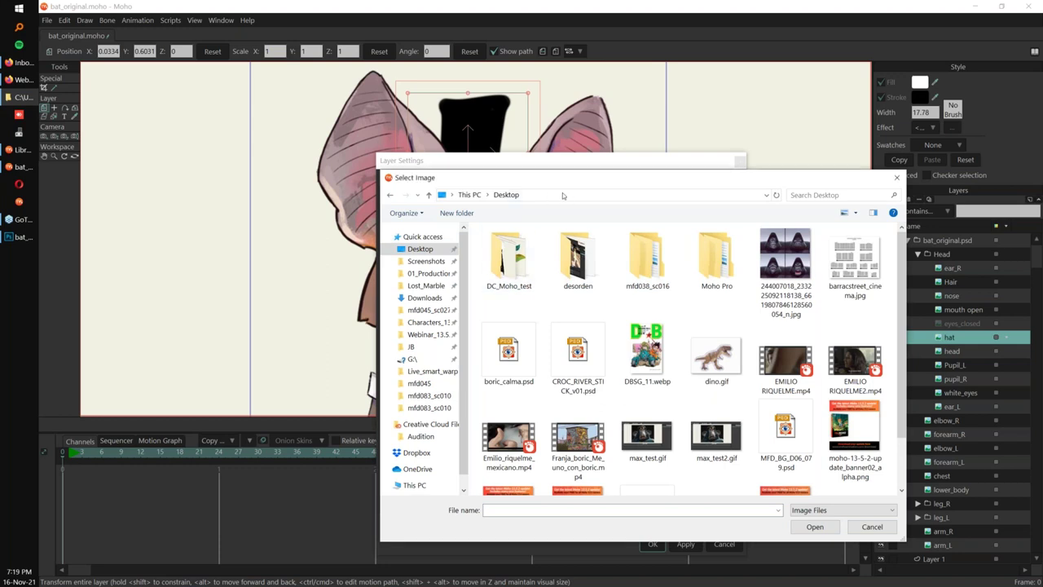
pyautogui.click(440, 335)
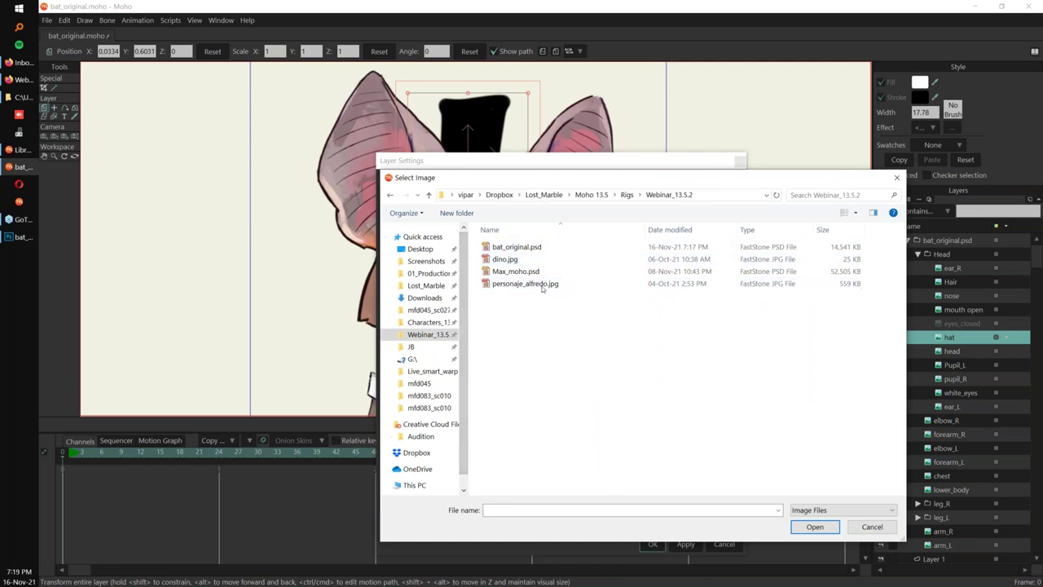
pyautogui.doubleClick(533, 250)
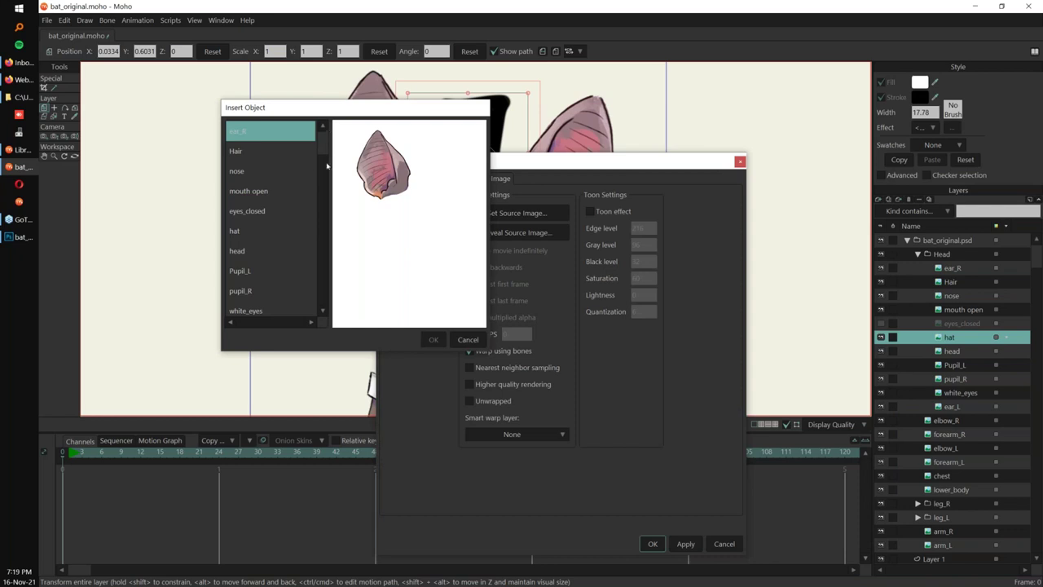
# Preview the PSD's sublayers, assign head as the hat layer's source, and place the replaced image above the bat's face.
pyautogui.click(294, 151)
pyautogui.click(269, 191)
pyautogui.click(273, 251)
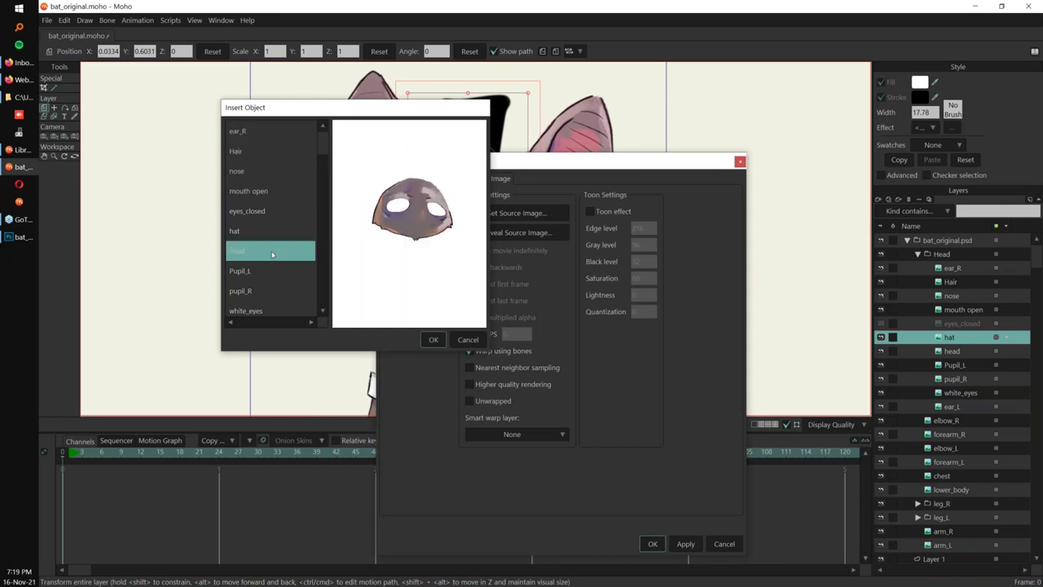
pyautogui.click(271, 290)
pyautogui.press('Up')
pyautogui.press('Up')
pyautogui.press('Up')
pyautogui.press('Up')
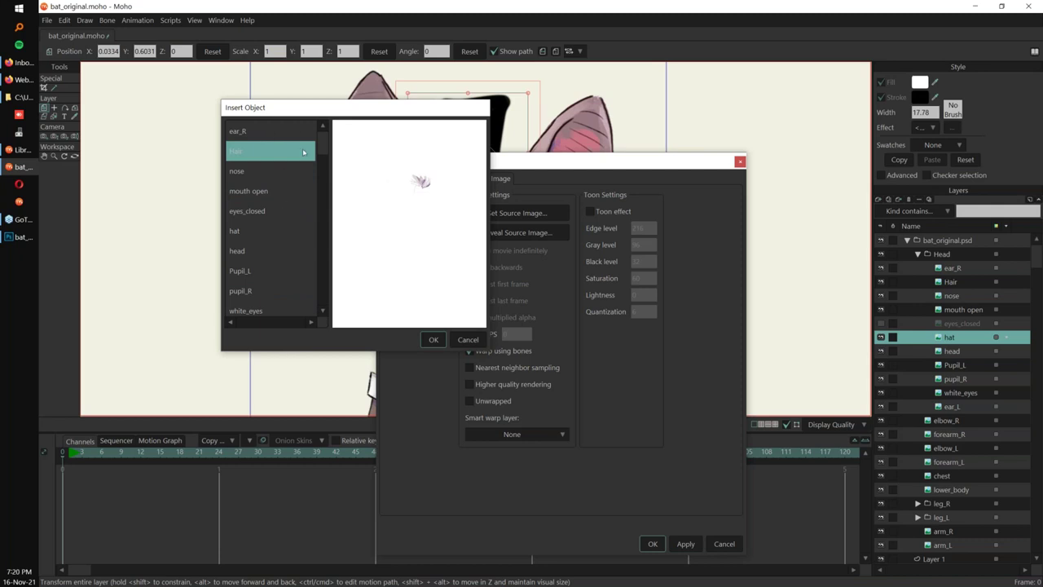
pyautogui.click(274, 224)
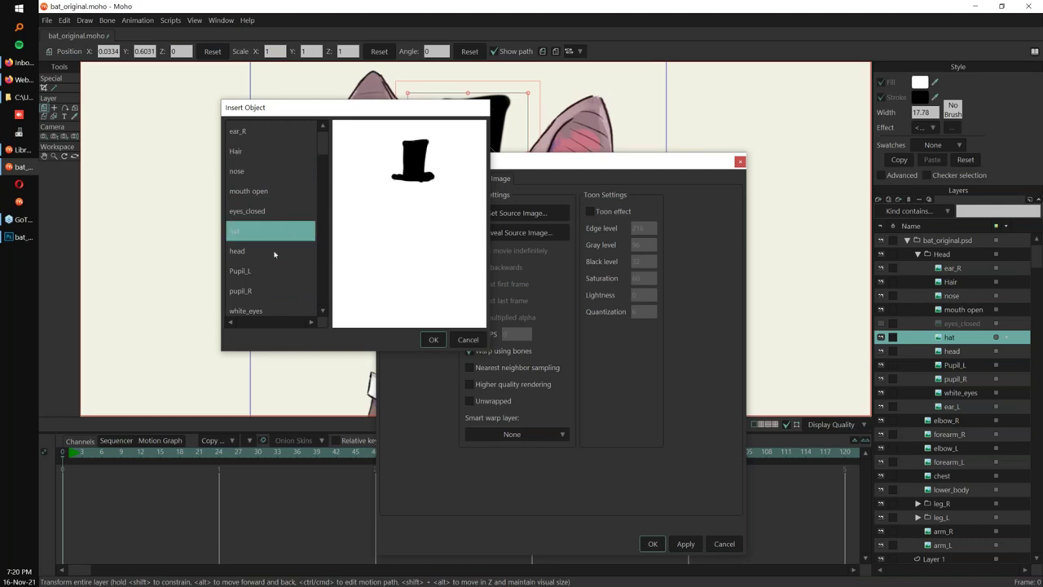
pyautogui.click(270, 253)
pyautogui.click(432, 341)
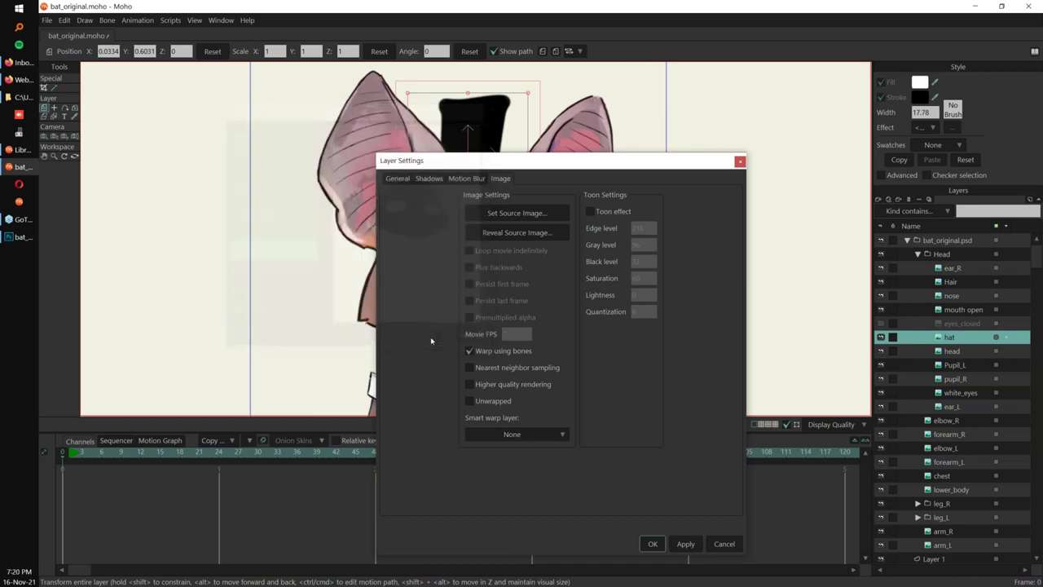
pyautogui.press('Return')
pyautogui.moveTo(670, 352); pyautogui.dragTo(674, 197)
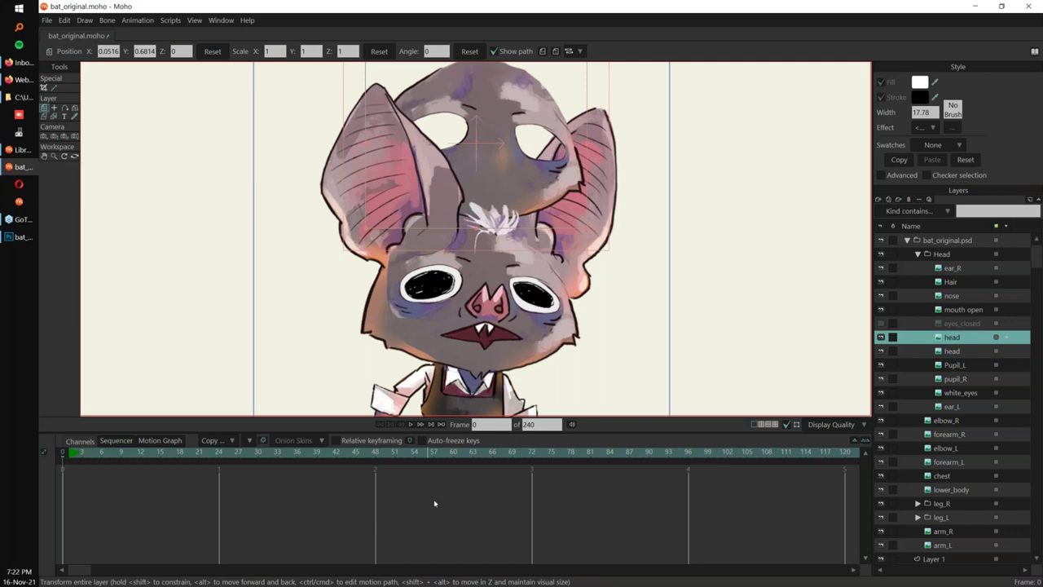
# Close the bat_original.moho project without saving and create a new blank document.
pyautogui.hotkey('ctrl', 'w')
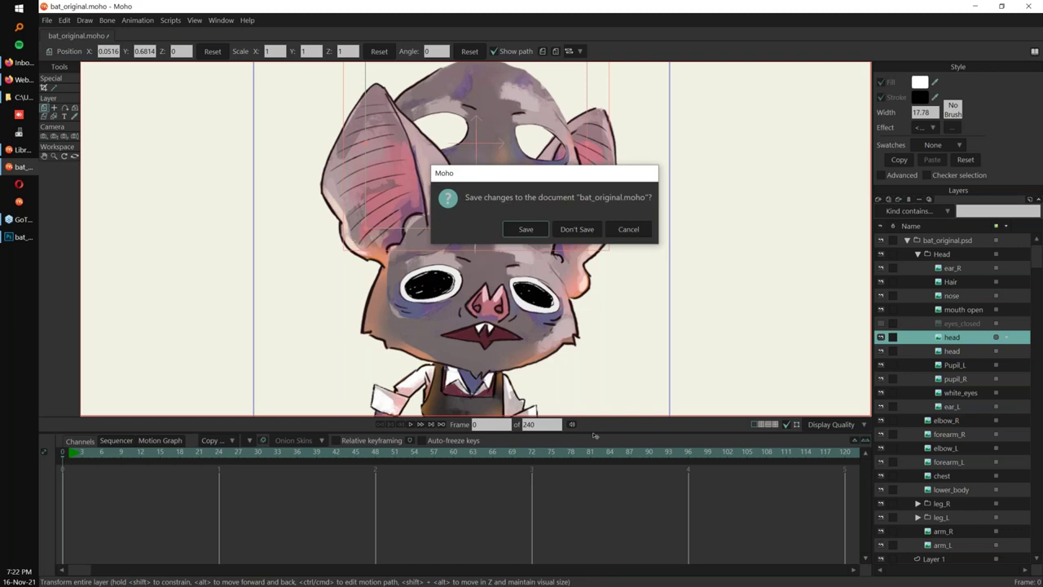
pyautogui.click(573, 230)
pyautogui.hotkey('ctrl', 'n')
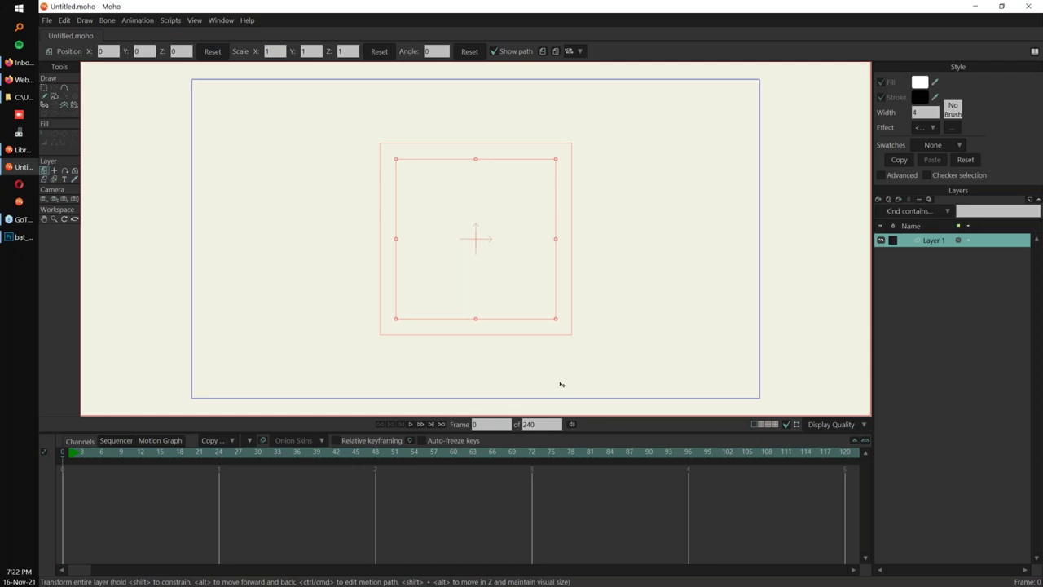
# Import dino.jpg into the new document and mask out its white background with the Image Masking tool.
pyautogui.hotkey('alt', 'Tab')
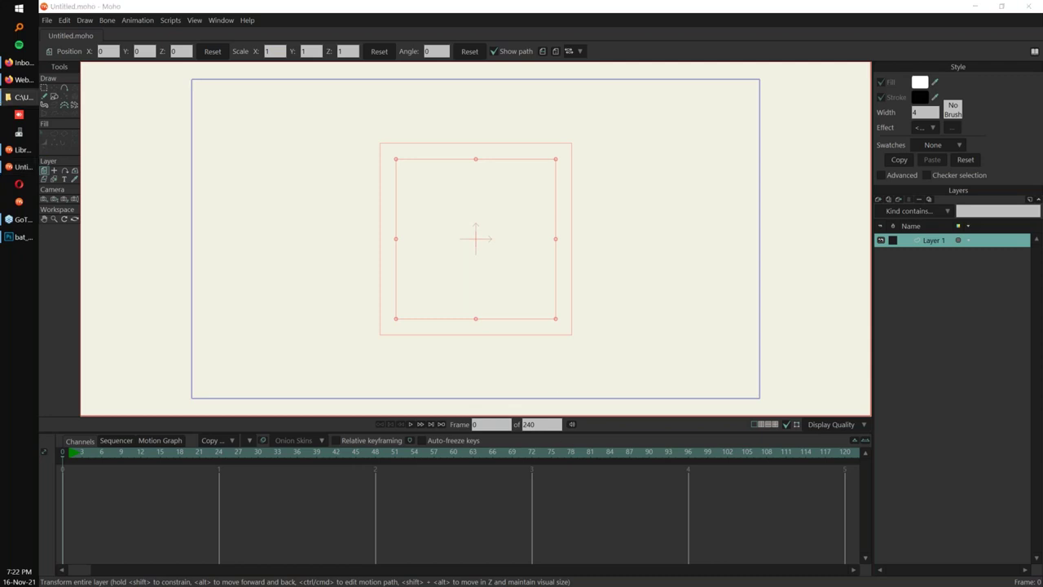
pyautogui.moveTo(563, 326); pyautogui.dragTo(563, 325)
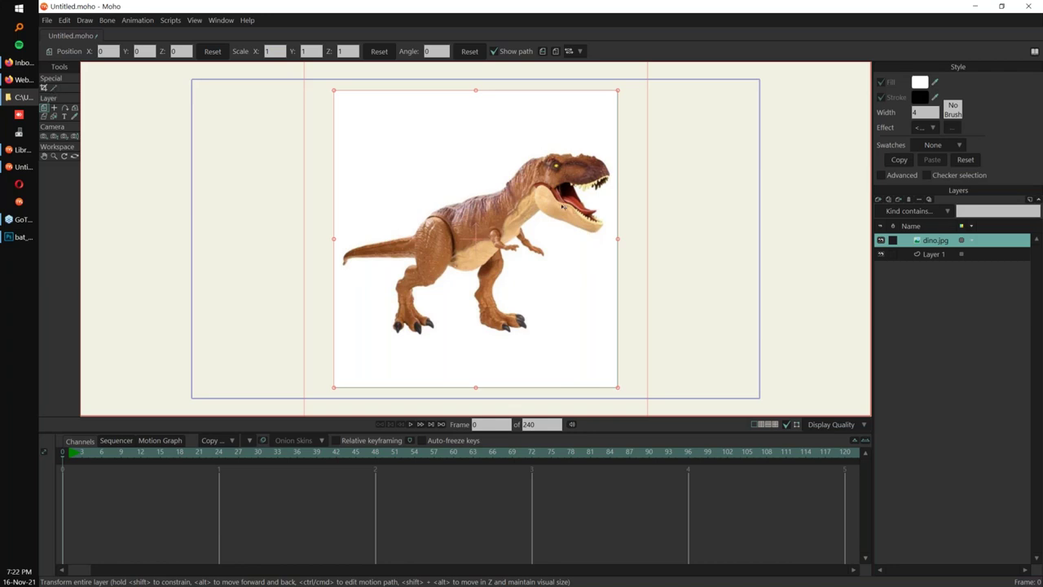
pyautogui.click(56, 87)
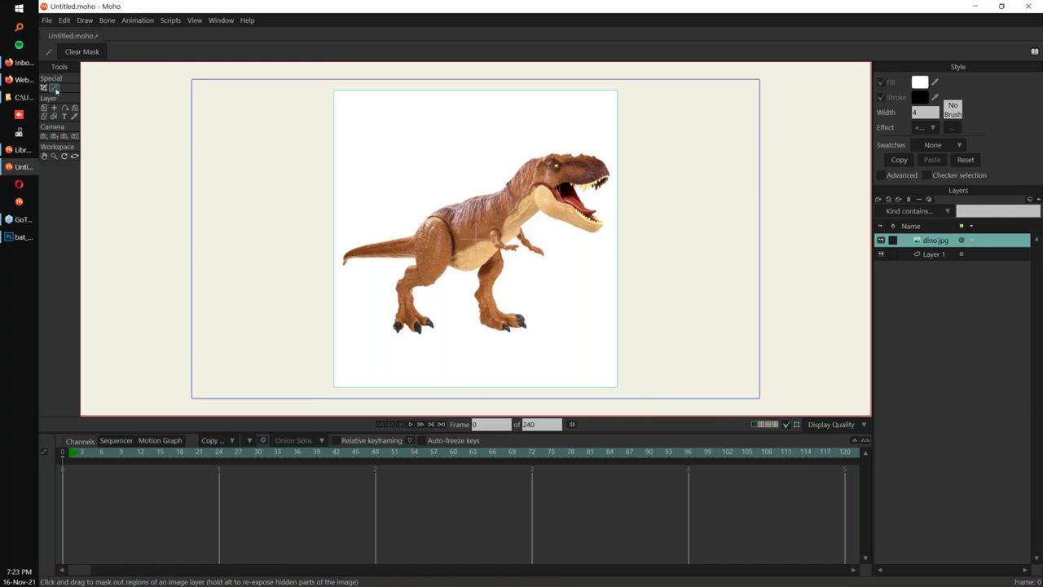
pyautogui.click(560, 271)
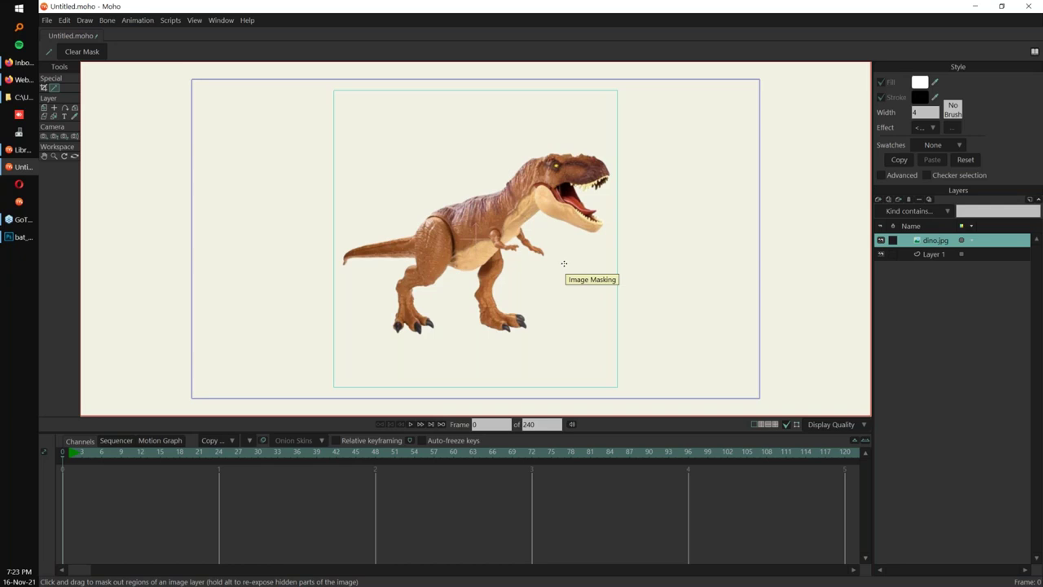
# Create a Smart Warp layer from the masked dino.jpg image.
pyautogui.moveTo(775, 311); pyautogui.dragTo(766, 307)
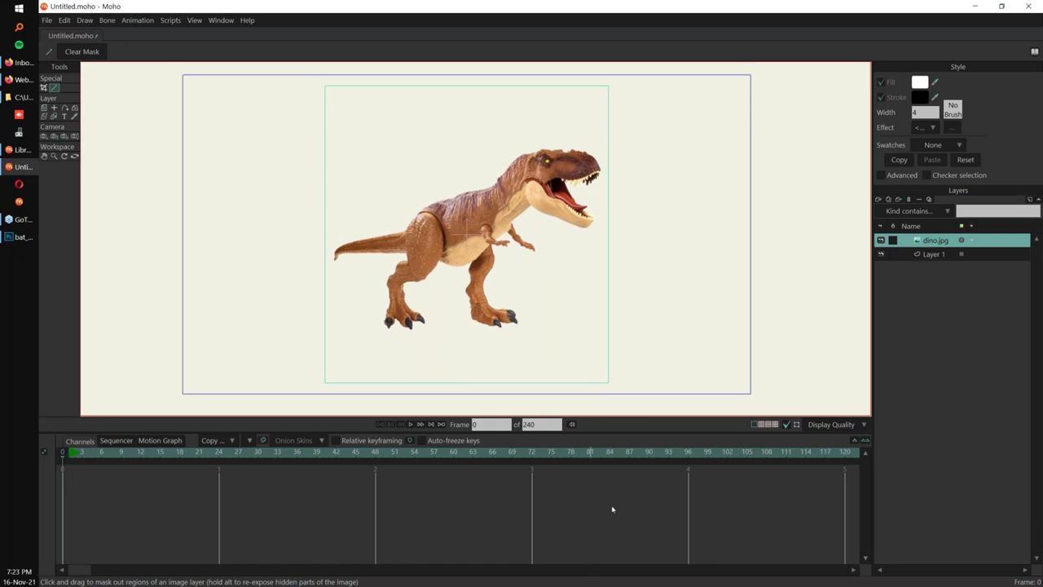
pyautogui.click(85, 20)
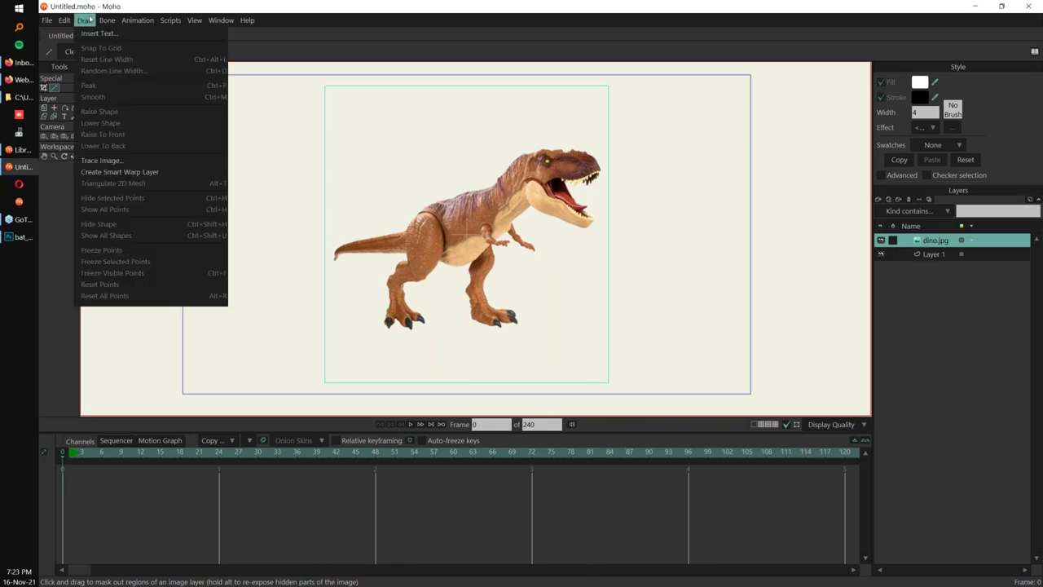
pyautogui.click(170, 176)
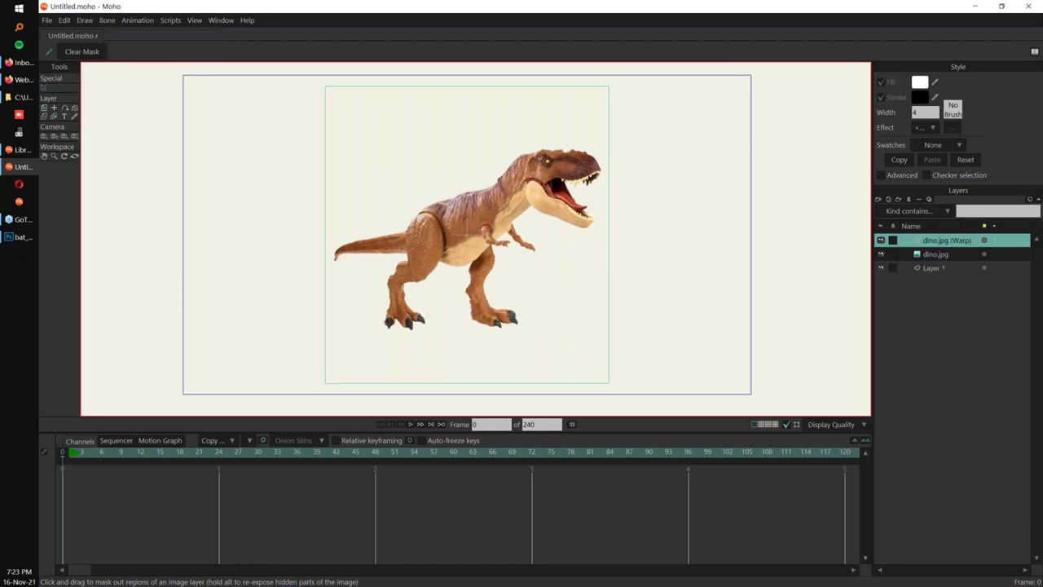
pyautogui.moveTo(571, 365); pyautogui.dragTo(552, 368)
pyautogui.scroll(3, 515, 248)
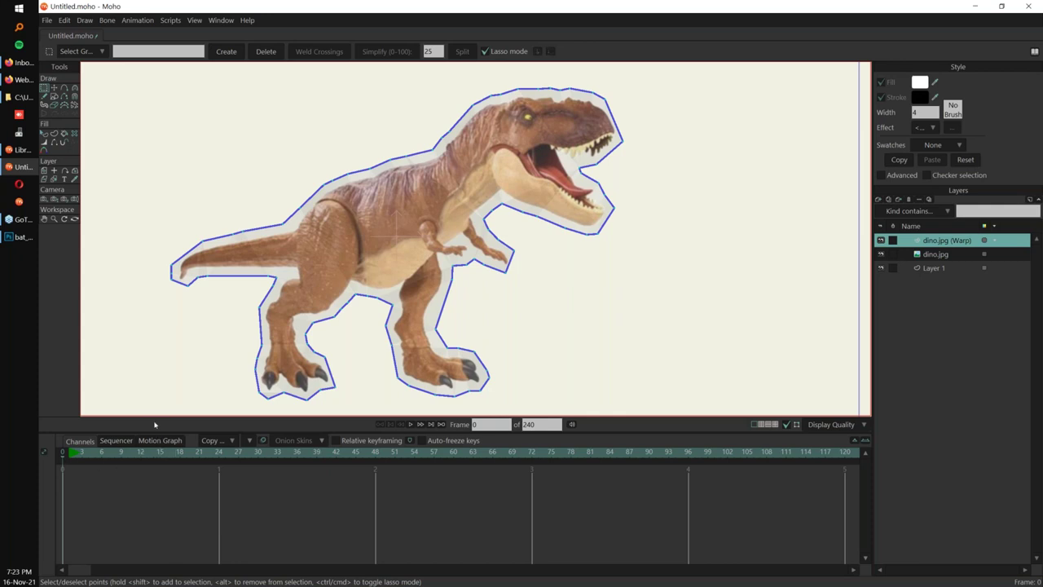
# Stretch the dinosaur's upper snout forward at frame 19 by moving warp mesh points with the Magnet tool.
pyautogui.click(68, 455)
pyautogui.scroll(-14, 67, 456)
pyautogui.scroll(1, 68, 457)
pyautogui.scroll(-4, 68, 456)
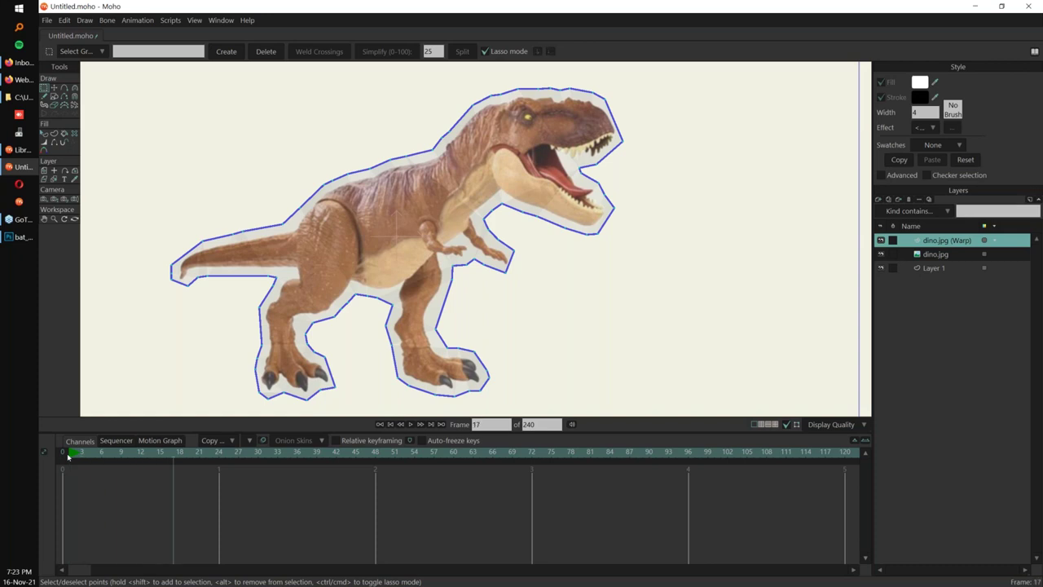
pyautogui.click(54, 87)
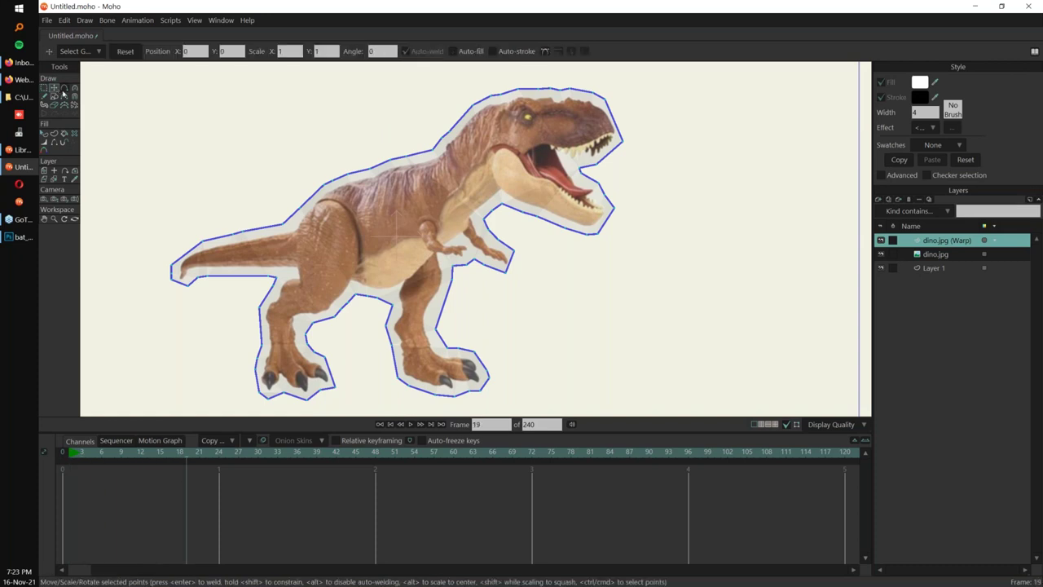
pyautogui.moveTo(600, 165); pyautogui.dragTo(568, 61)
pyautogui.moveTo(638, 96); pyautogui.dragTo(657, 92)
pyautogui.moveTo(599, 75); pyautogui.dragTo(616, 69)
pyautogui.moveTo(658, 141); pyautogui.dragTo(673, 173)
pyautogui.moveTo(177, 453)
pyautogui.mouseDown()
pyautogui.moveTo(63, 453)
pyautogui.moveTo(187, 453)
pyautogui.mouseUp()
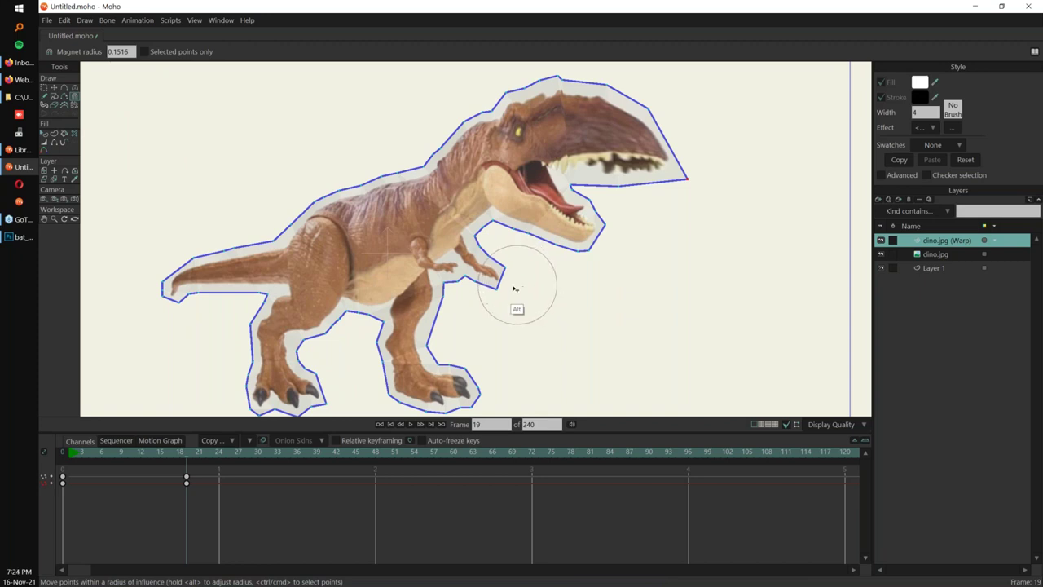
# Enlarge the magnet radius to 0.4183 and distort the dinosaur's back, arms, jaw and head at frame 19.
pyautogui.keyDown('alt'); pyautogui.moveTo(529, 291); pyautogui.dragTo(584, 286); pyautogui.keyUp('alt')
pyautogui.moveTo(519, 236); pyautogui.dragTo(564, 217)
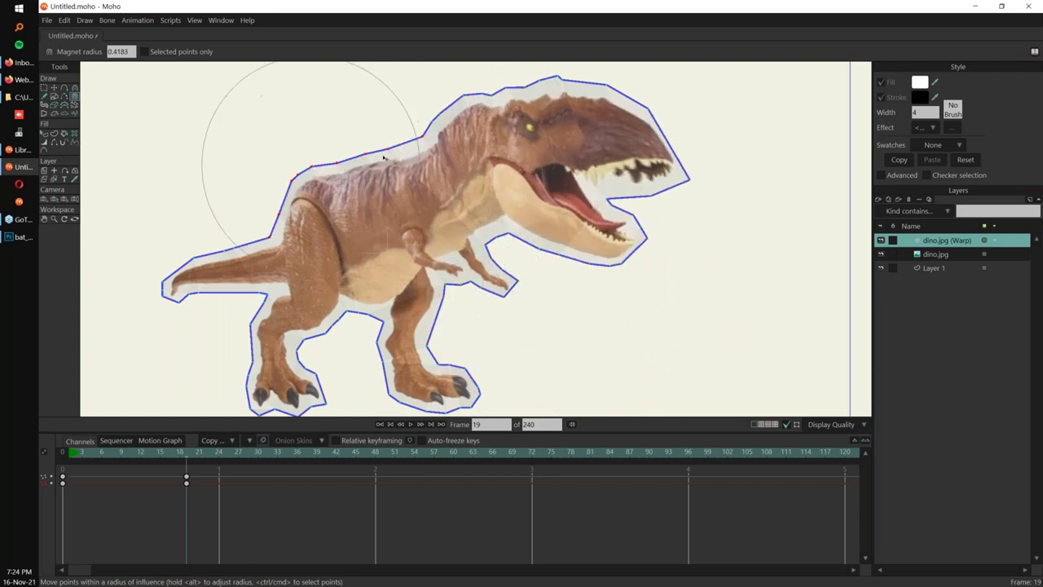
pyautogui.moveTo(347, 180); pyautogui.dragTo(369, 132)
pyautogui.moveTo(467, 244); pyautogui.dragTo(513, 277)
pyautogui.moveTo(593, 204); pyautogui.dragTo(602, 245)
pyautogui.moveTo(596, 174); pyautogui.dragTo(635, 236)
pyautogui.moveTo(513, 110); pyautogui.dragTo(516, 147)
pyautogui.moveTo(574, 84); pyautogui.dragTo(684, 158)
pyautogui.moveTo(629, 195); pyautogui.dragTo(656, 184)
pyautogui.moveTo(627, 105); pyautogui.dragTo(652, 128)
pyautogui.moveTo(605, 200); pyautogui.dragTo(611, 187)
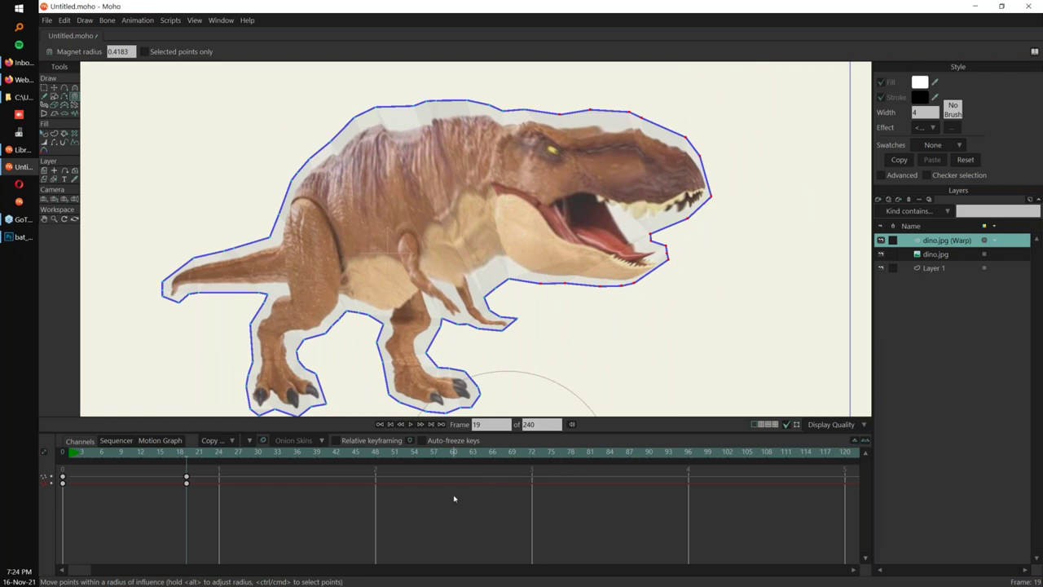
# Scrub through the distortion, undo the warp edits, and return to frame 0.
pyautogui.moveTo(177, 453); pyautogui.dragTo(206, 454)
pyautogui.moveTo(175, 505); pyautogui.dragTo(223, 459)
pyautogui.hotkey('ctrl', 'z')
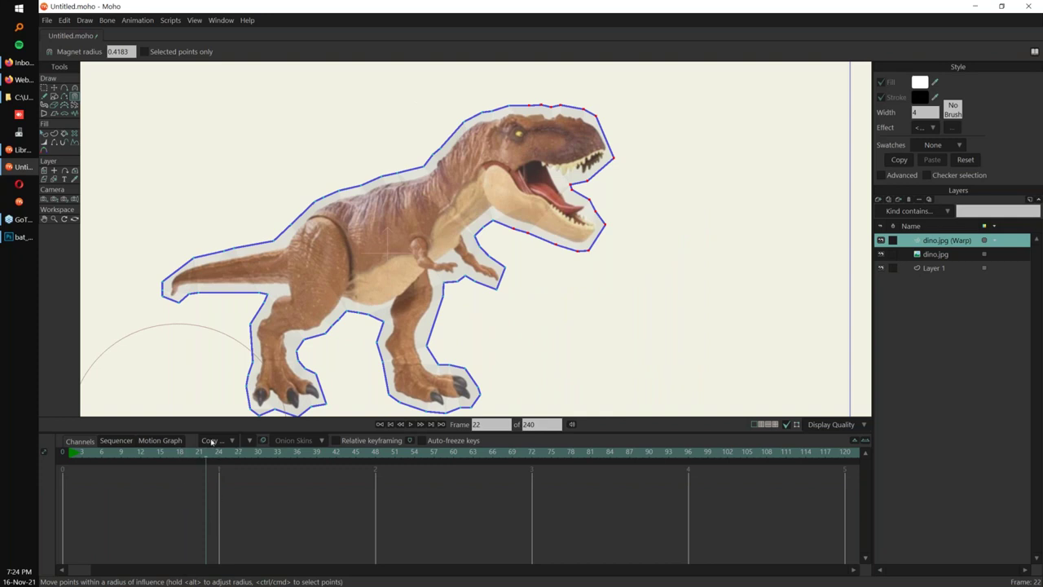
pyautogui.press('Left')
pyautogui.press('Left')
pyautogui.press('Left')
pyautogui.press('Left')
pyautogui.press('Left')
pyautogui.press('Left')
pyautogui.press('Left')
pyautogui.press('Left')
pyautogui.press('Left')
pyautogui.press('Left')
pyautogui.press('Left')
pyautogui.press('Left')
pyautogui.press('Left')
pyautogui.press('Left')
pyautogui.press('Left')
pyautogui.press('Left')
pyautogui.press('Left')
pyautogui.press('Left')
pyautogui.press('Left')
pyautogui.press('Left')
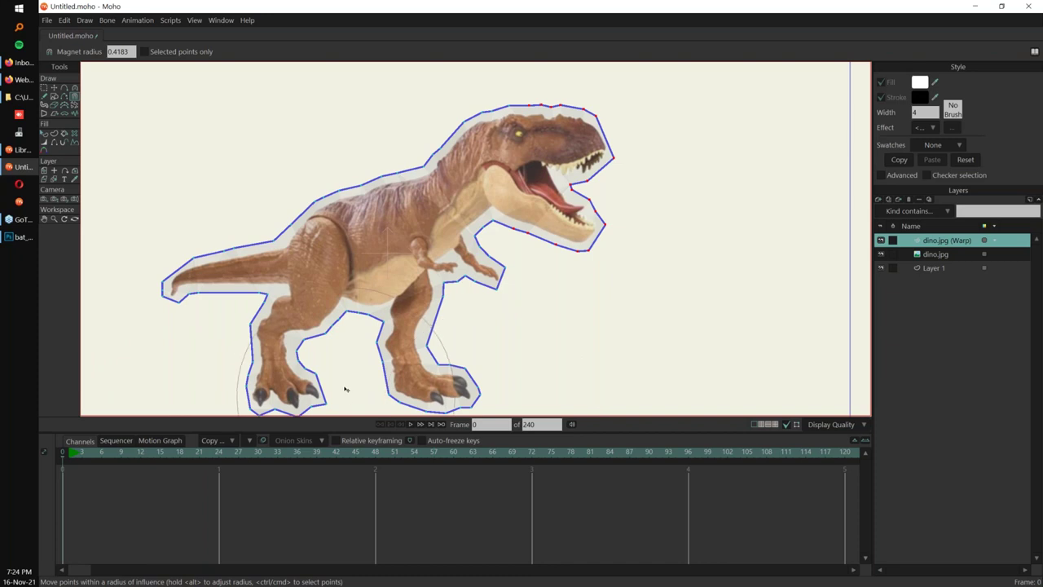
# Add an inner and an outer ring of warp mesh points around the dinosaur's eye at frame 0.
pyautogui.click(64, 88)
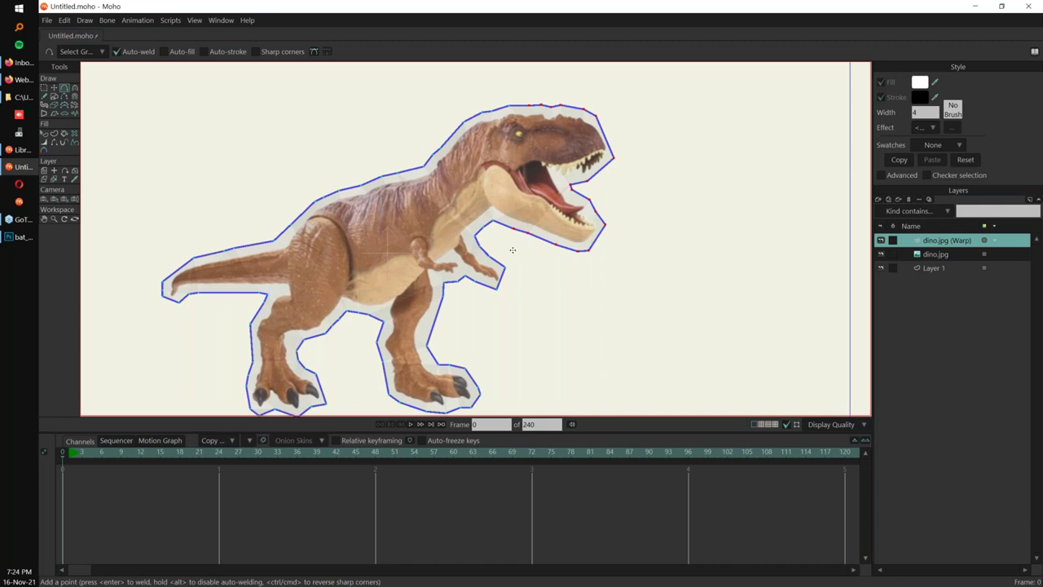
pyautogui.scroll(10, 512, 249)
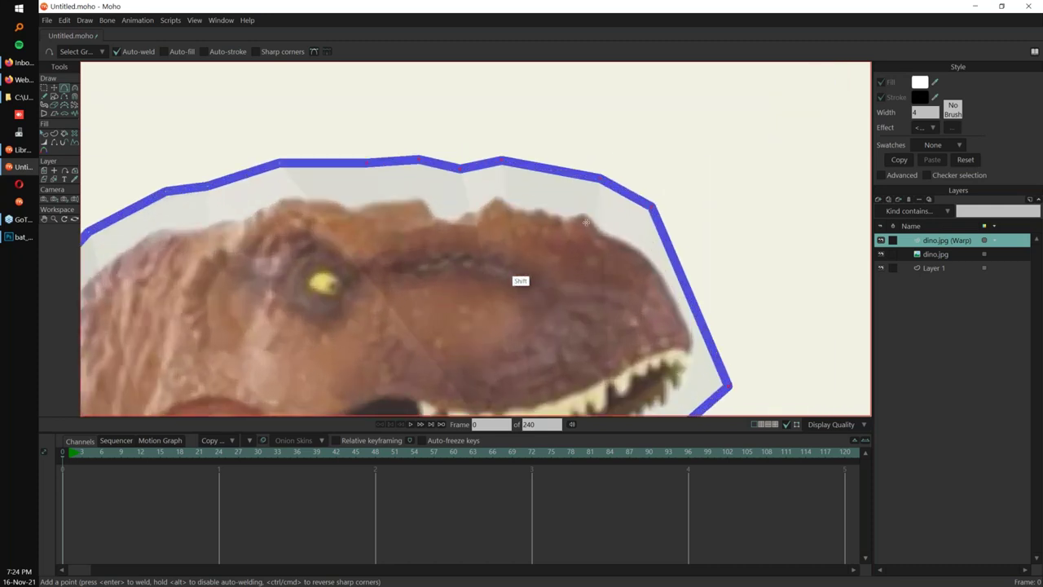
pyautogui.scroll(1, 310, 296)
pyautogui.moveTo(297, 286)
pyautogui.mouseDown()
pyautogui.moveTo(319, 300)
pyautogui.moveTo(340, 295)
pyautogui.moveTo(350, 277)
pyautogui.moveTo(333, 259)
pyautogui.moveTo(298, 270)
pyautogui.mouseUp()
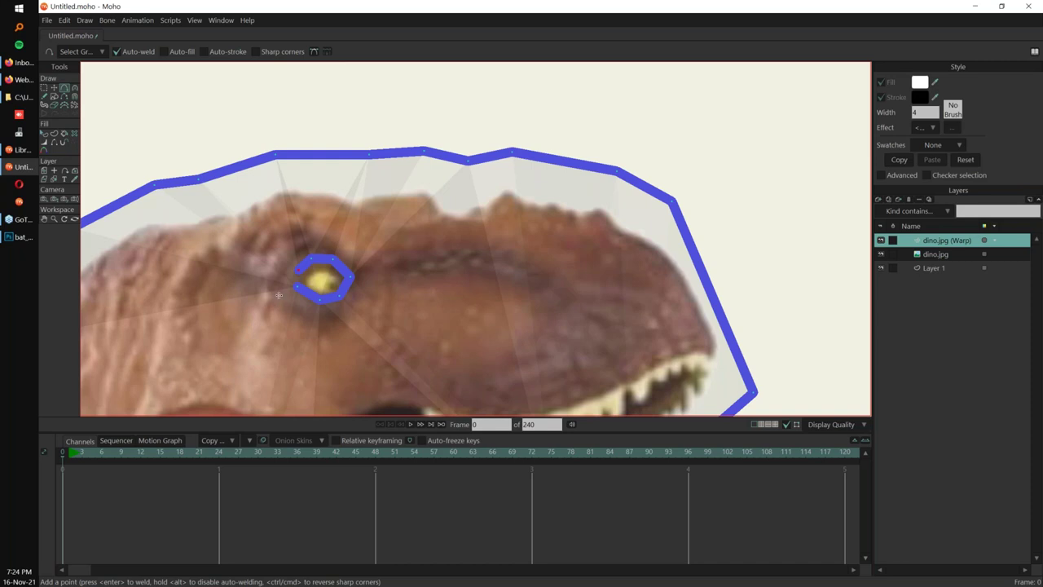
pyautogui.moveTo(261, 297)
pyautogui.mouseDown()
pyautogui.moveTo(318, 329)
pyautogui.moveTo(359, 313)
pyautogui.moveTo(378, 271)
pyautogui.mouseUp()
pyautogui.moveTo(359, 314)
pyautogui.mouseDown()
pyautogui.moveTo(350, 238)
pyautogui.moveTo(311, 218)
pyautogui.moveTo(248, 274)
pyautogui.moveTo(258, 217)
pyautogui.mouseUp()
# Squash the inner eye ring flat at frame 18 so the dinosaur's eye closes.
pyautogui.moveTo(80, 458); pyautogui.dragTo(167, 459)
pyautogui.moveTo(93, 453); pyautogui.dragTo(179, 453)
pyautogui.click(53, 87)
pyautogui.moveTo(321, 208)
pyautogui.mouseDown()
pyautogui.moveTo(342, 230)
pyautogui.moveTo(349, 220)
pyautogui.moveTo(323, 225)
pyautogui.mouseUp()
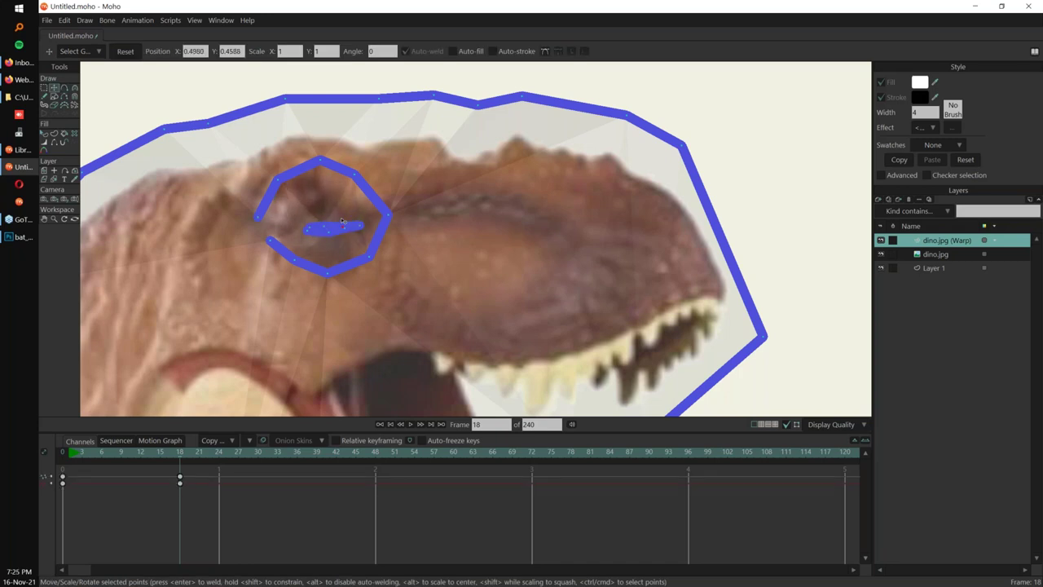
# Copy the frame 0 keyframes to frame 25, enlarge the inner eye ring there, and scrub through the eye animation.
pyautogui.moveTo(141, 453); pyautogui.dragTo(212, 453)
pyautogui.moveTo(86, 471); pyautogui.dragTo(58, 502)
pyautogui.hotkey('ctrl', 'c')
pyautogui.hotkey('ctrl', 'v')
pyautogui.moveTo(319, 209); pyautogui.dragTo(354, 233)
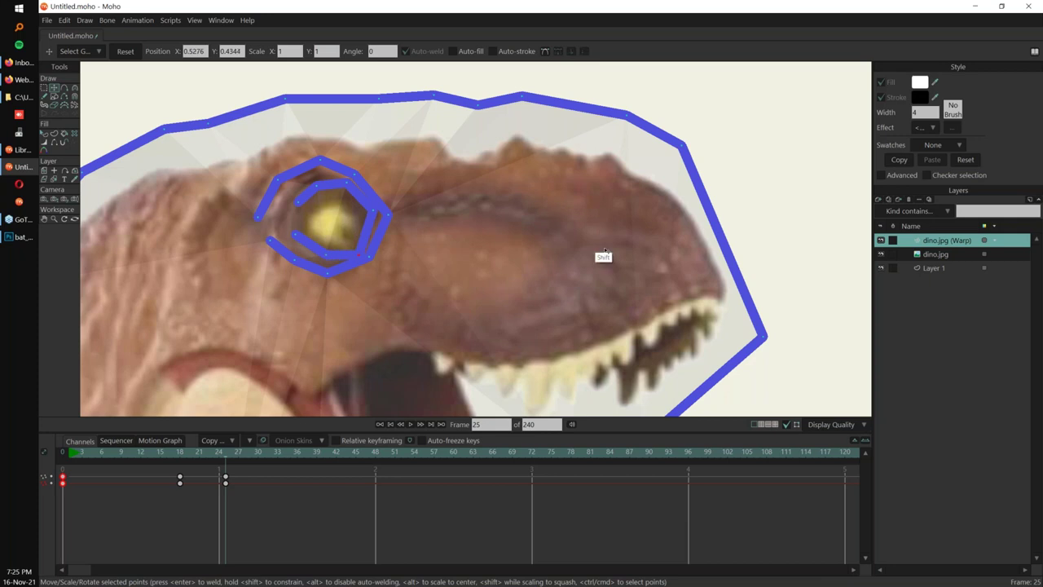
pyautogui.scroll(-3, 588, 259)
pyautogui.moveTo(655, 281); pyautogui.dragTo(585, 294)
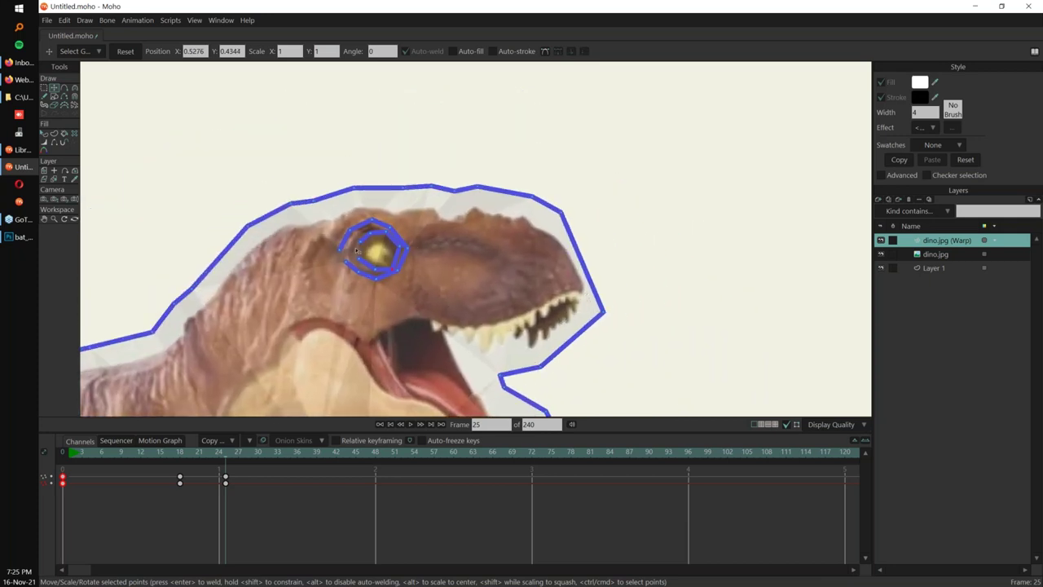
pyautogui.moveTo(218, 459); pyautogui.dragTo(160, 459)
pyautogui.click(128, 454)
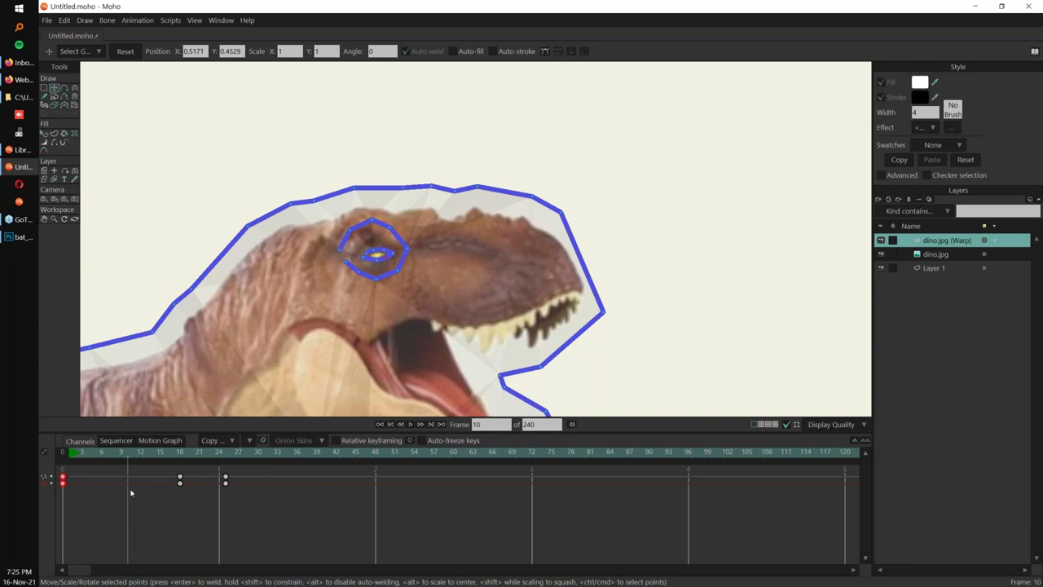
# Return to frame 0 and set the warp mesh's stroke colour to green 5ECF52 with alpha 150.
pyautogui.moveTo(83, 452); pyautogui.dragTo(62, 452)
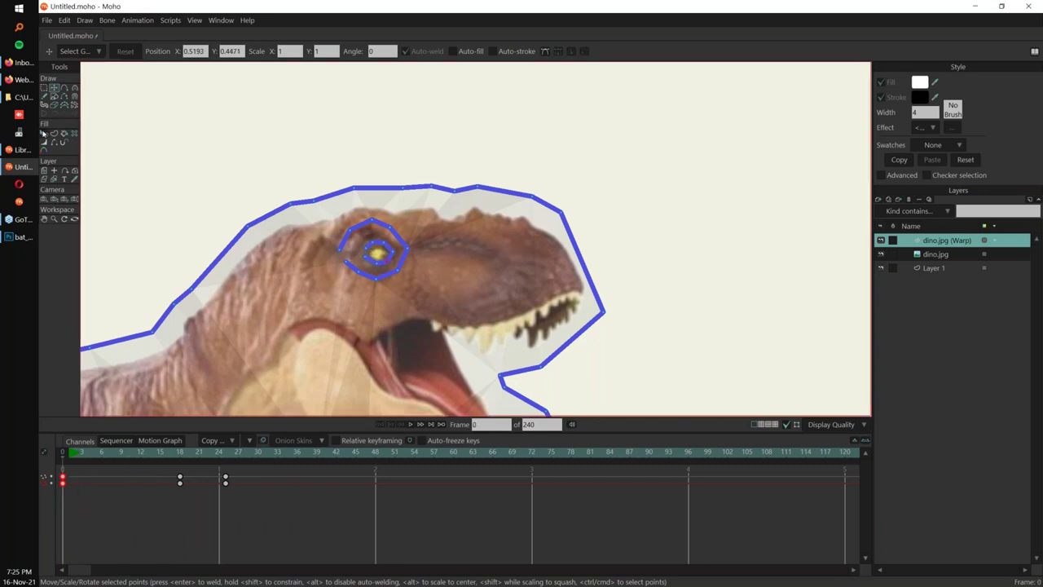
pyautogui.click(44, 132)
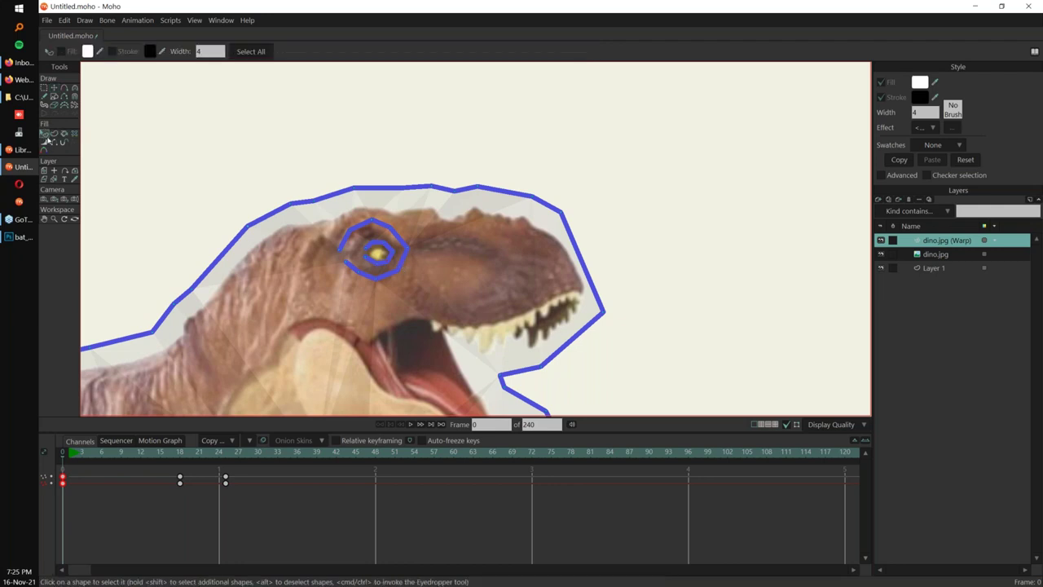
pyautogui.click(402, 267)
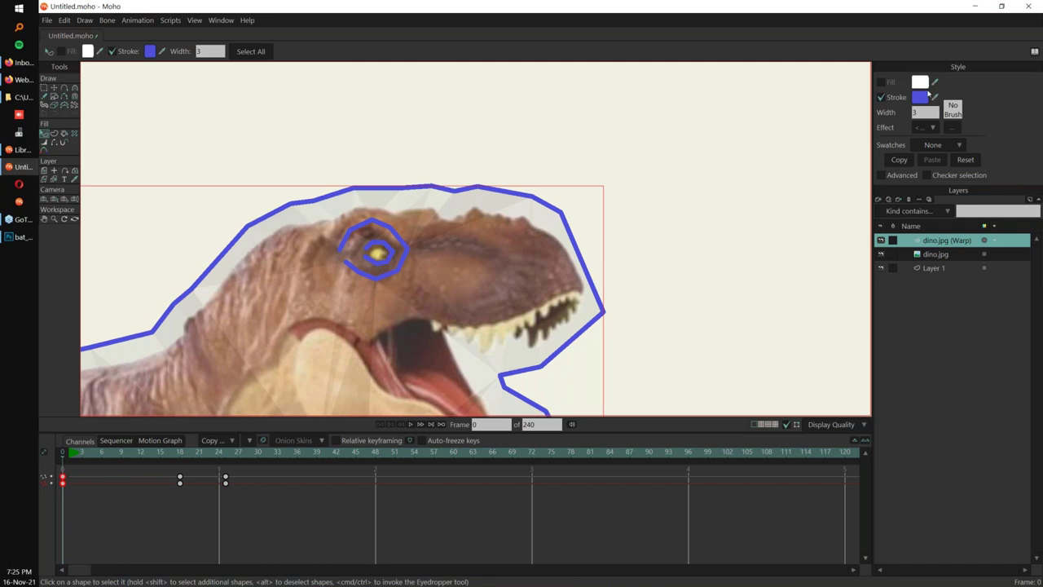
pyautogui.click(921, 99)
pyautogui.moveTo(584, 292)
pyautogui.mouseDown()
pyautogui.moveTo(561, 313)
pyautogui.moveTo(570, 302)
pyautogui.moveTo(526, 316)
pyautogui.moveTo(524, 301)
pyautogui.moveTo(530, 340)
pyautogui.mouseUp()
pyautogui.click(559, 299)
pyautogui.moveTo(624, 299)
pyautogui.mouseDown()
pyautogui.moveTo(623, 377)
pyautogui.moveTo(623, 299)
pyautogui.moveTo(623, 376)
pyautogui.moveTo(623, 301)
pyautogui.moveTo(624, 377)
pyautogui.moveTo(623, 300)
pyautogui.moveTo(629, 339)
pyautogui.moveTo(611, 353)
pyautogui.mouseUp()
pyautogui.moveTo(559, 314); pyautogui.dragTo(561, 303)
pyautogui.moveTo(624, 319); pyautogui.dragTo(623, 326)
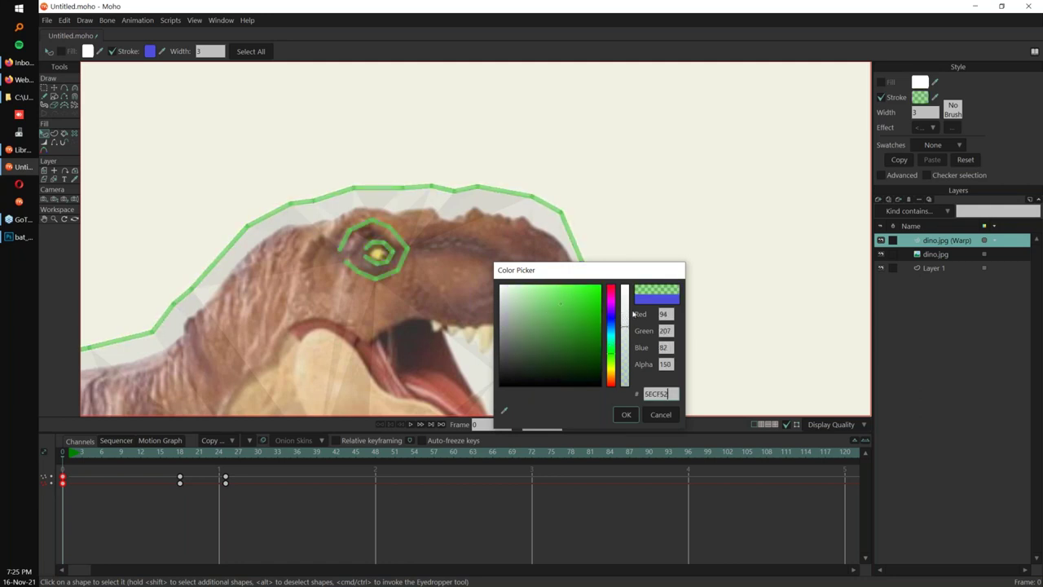
pyautogui.click(625, 415)
# Try stroke widths of 7 and 2 for the warp mesh, settling on a width of 1.
pyautogui.doubleClick(925, 112)
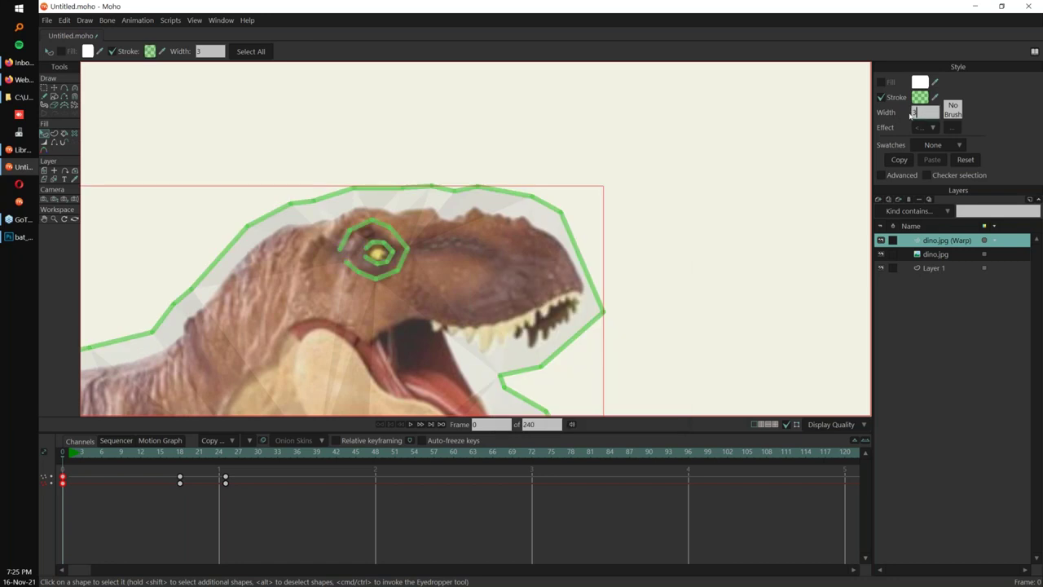
pyautogui.write('7')
pyautogui.press('Return')
pyautogui.write('2')
pyautogui.press('Return')
pyautogui.write('1')
pyautogui.press('Return')
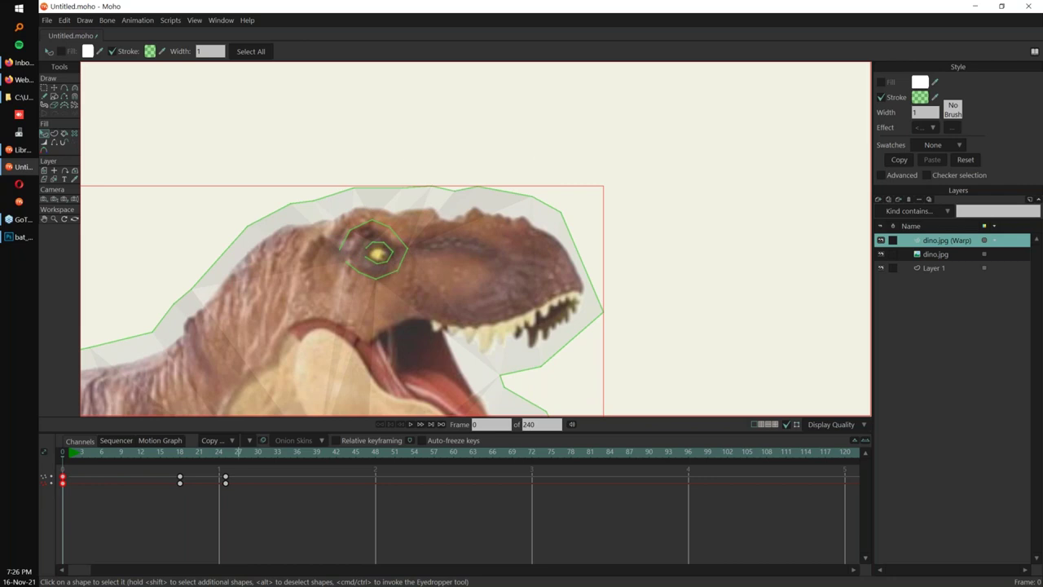
# Review the eye animation with the dino.jpg (Warp) layer hidden and shown.
pyautogui.moveTo(490, 282); pyautogui.dragTo(470, 287)
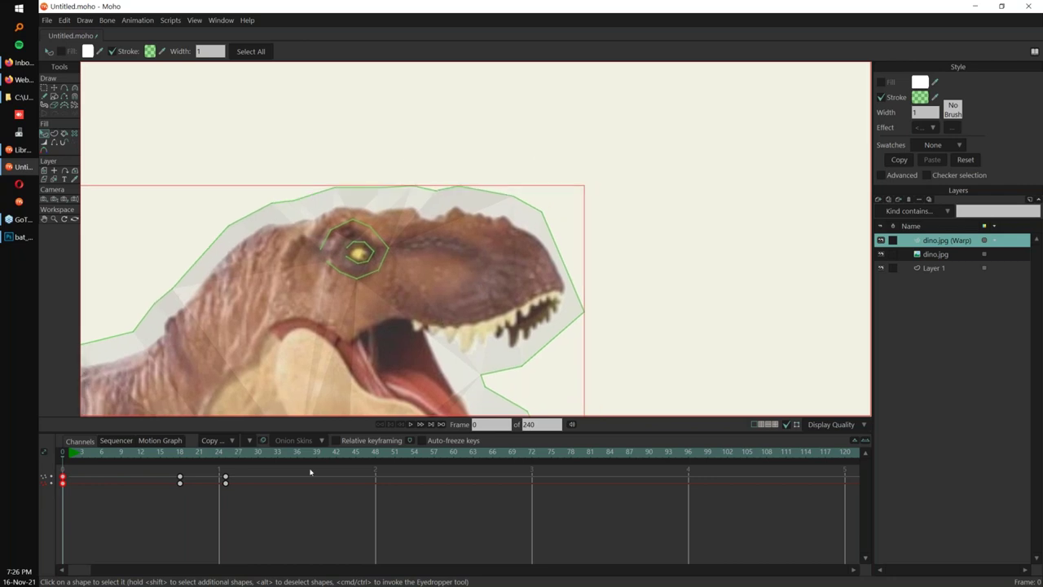
pyautogui.scroll(-20, 104, 455)
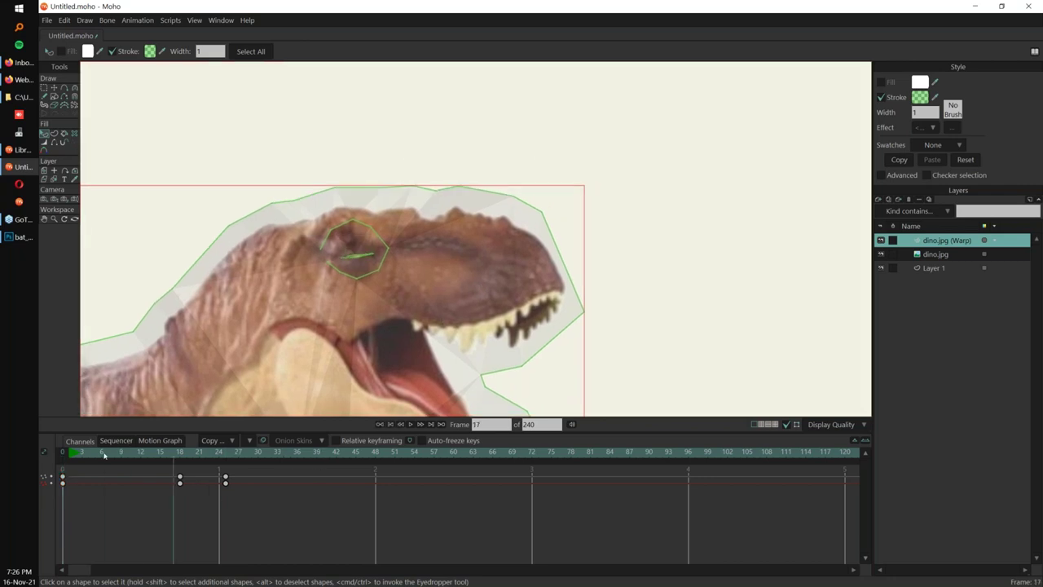
pyautogui.scroll(5, 104, 456)
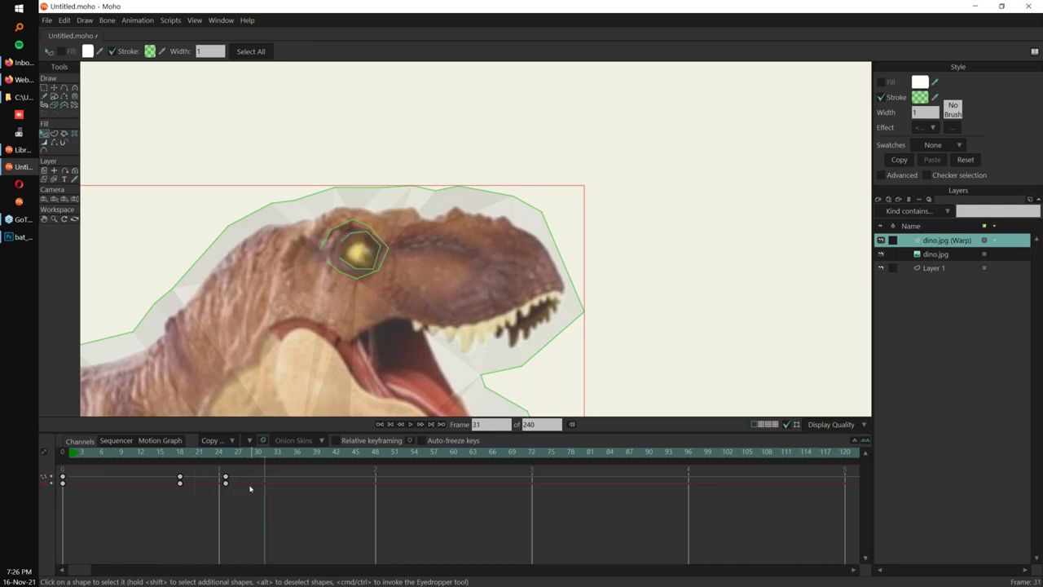
pyautogui.click(881, 239)
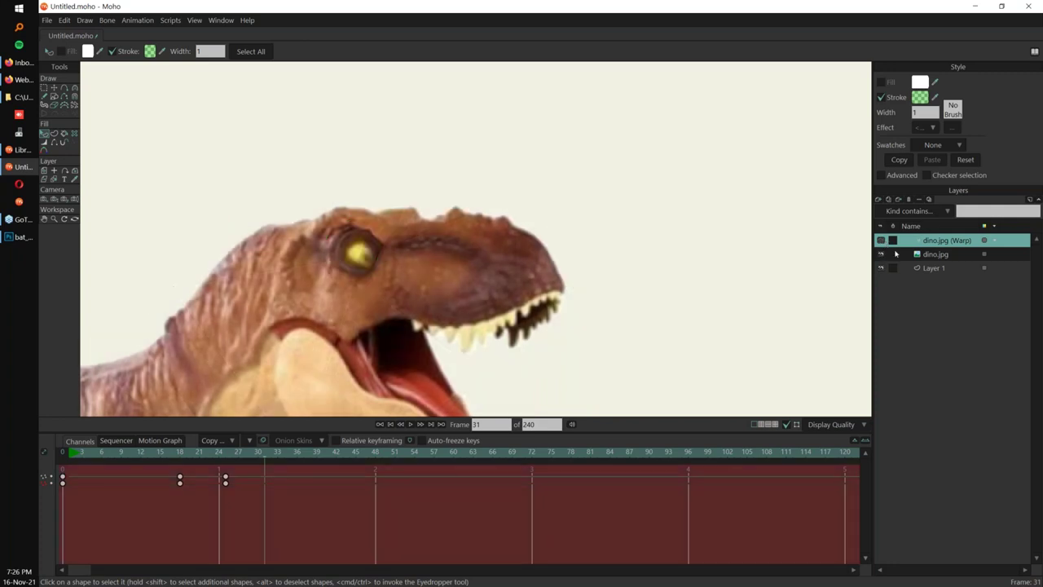
pyautogui.click(881, 239)
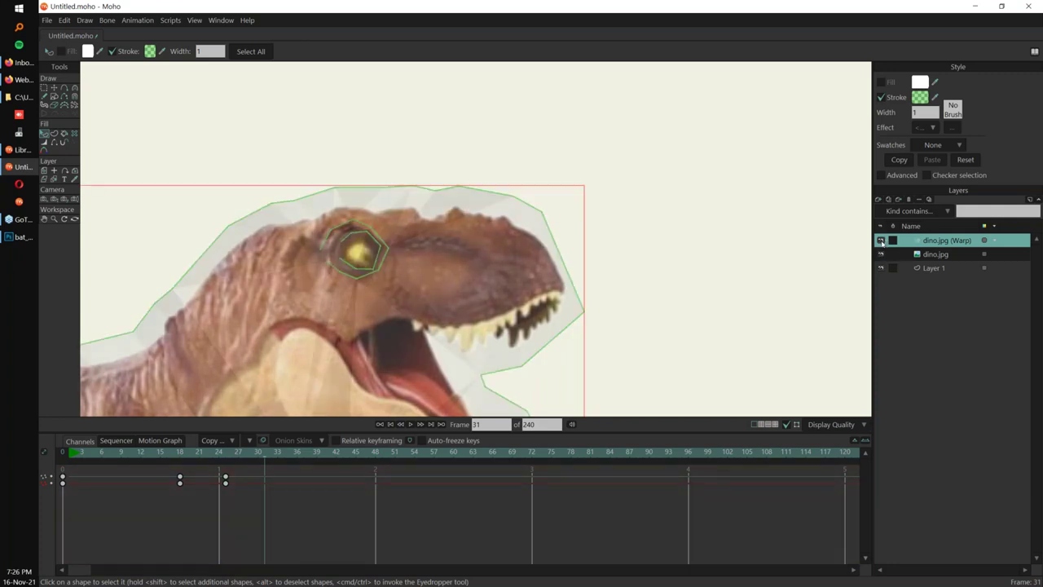
pyautogui.click(881, 239)
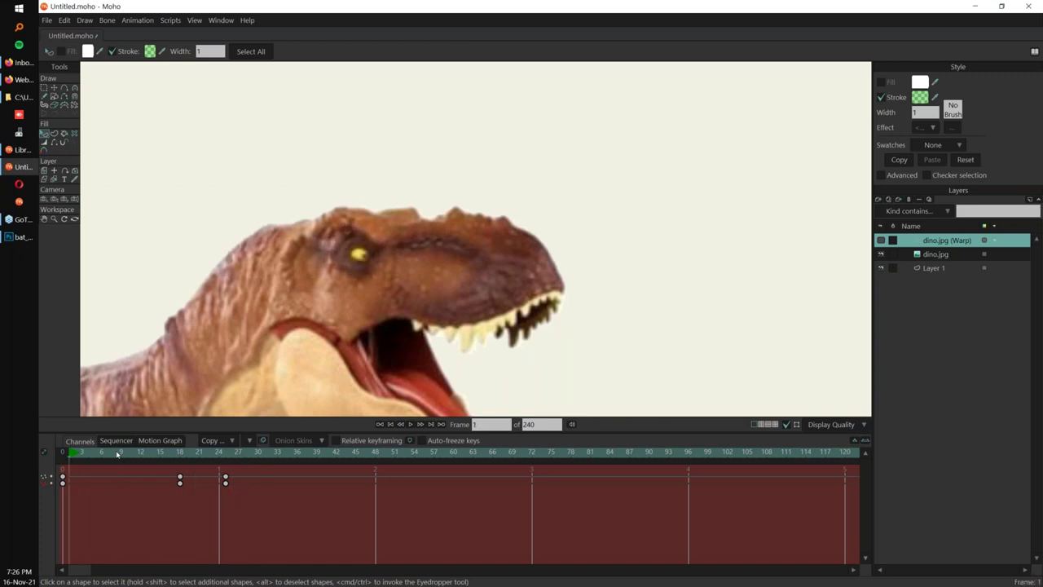
pyautogui.click(880, 241)
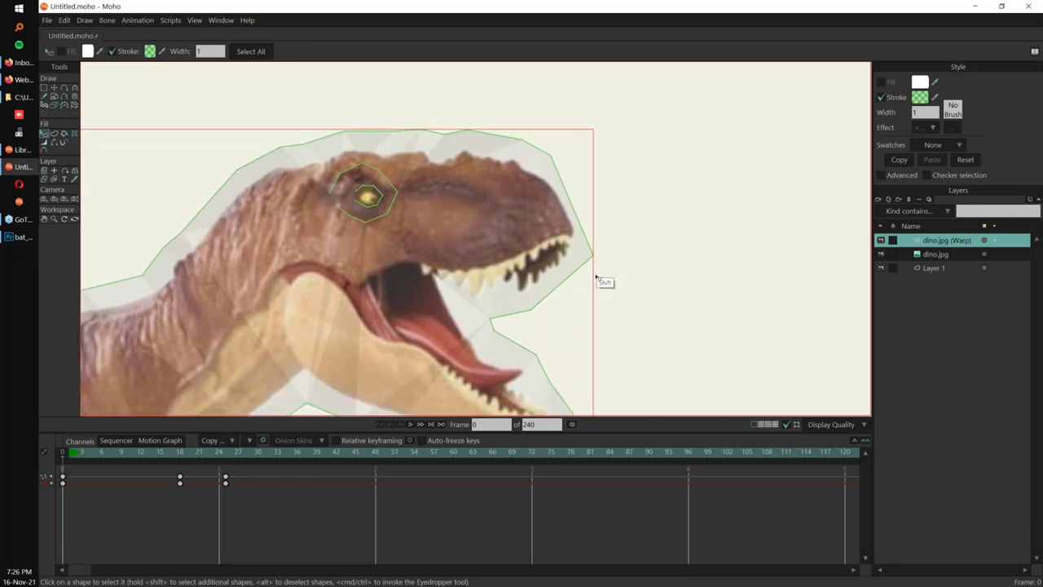
# Move the warp mesh outline points around the open mouth at frame 0 to fit the jaws more closely.
pyautogui.click(64, 88)
pyautogui.scroll(-1, 529, 236)
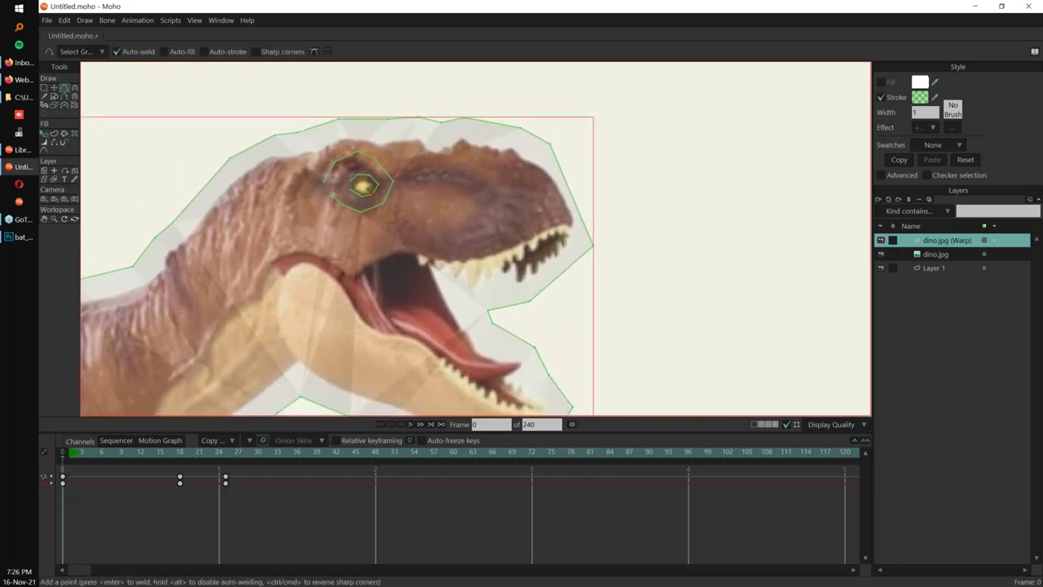
pyautogui.press('t')
pyautogui.moveTo(488, 311); pyautogui.dragTo(452, 285)
pyautogui.moveTo(529, 301); pyautogui.dragTo(474, 332)
pyautogui.moveTo(534, 347); pyautogui.dragTo(527, 357)
pyautogui.moveTo(474, 332); pyautogui.dragTo(482, 341)
pyautogui.moveTo(525, 361); pyautogui.dragTo(544, 260)
pyautogui.moveTo(574, 285); pyautogui.dragTo(558, 290)
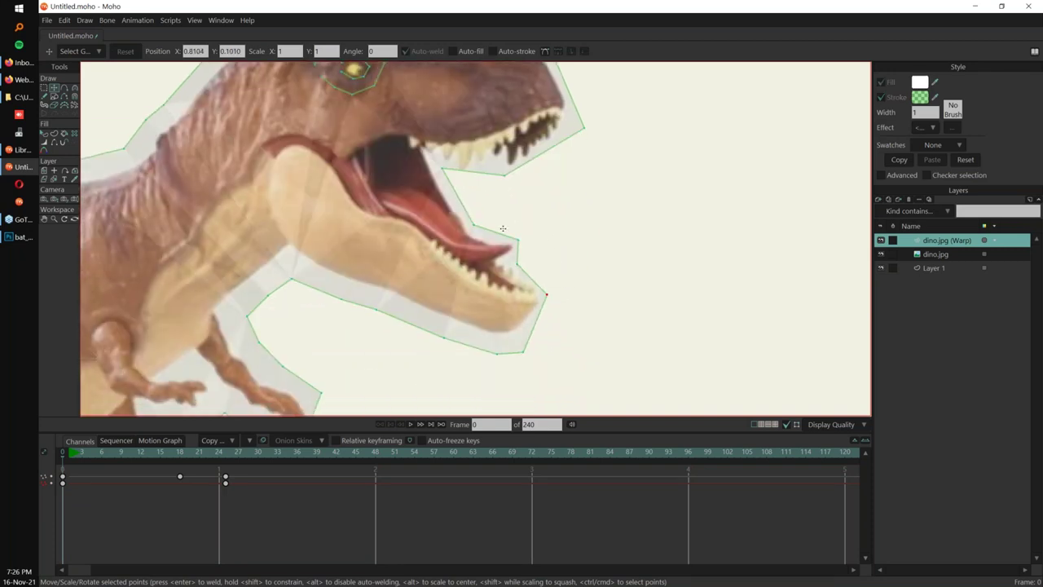
# Add points to the warp mesh outline beside the lower jaw's tongue tip and under the upper teeth at frame 0.
pyautogui.press('a')
pyautogui.moveTo(489, 231); pyautogui.dragTo(489, 238)
pyautogui.moveTo(460, 199); pyautogui.dragTo(491, 163)
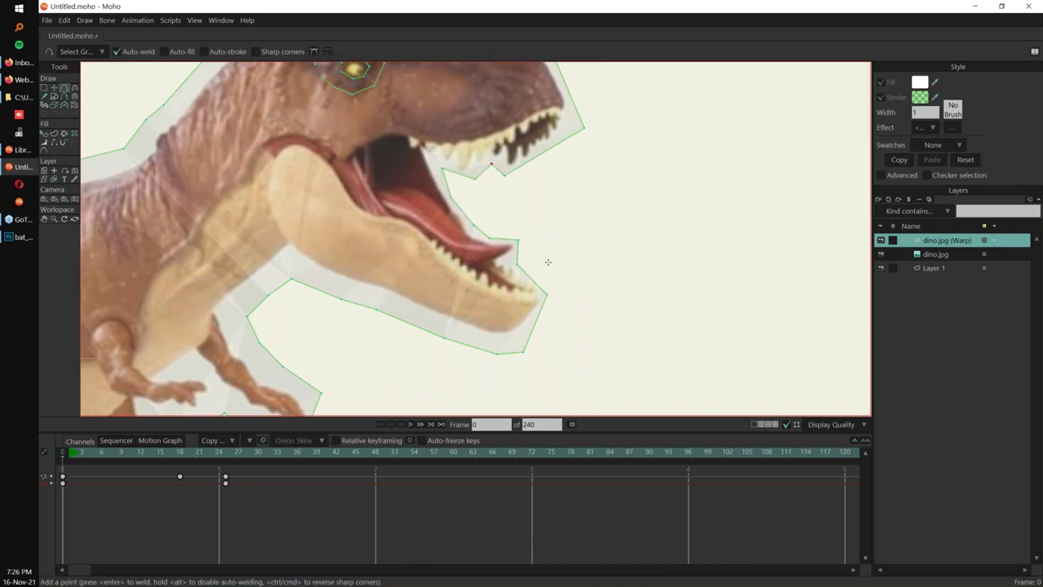
# Draw an open line of mesh points from the snout along the upper lip, around the mouth corner and along the lower jaw.
pyautogui.scroll(1, 548, 261)
pyautogui.click(554, 145)
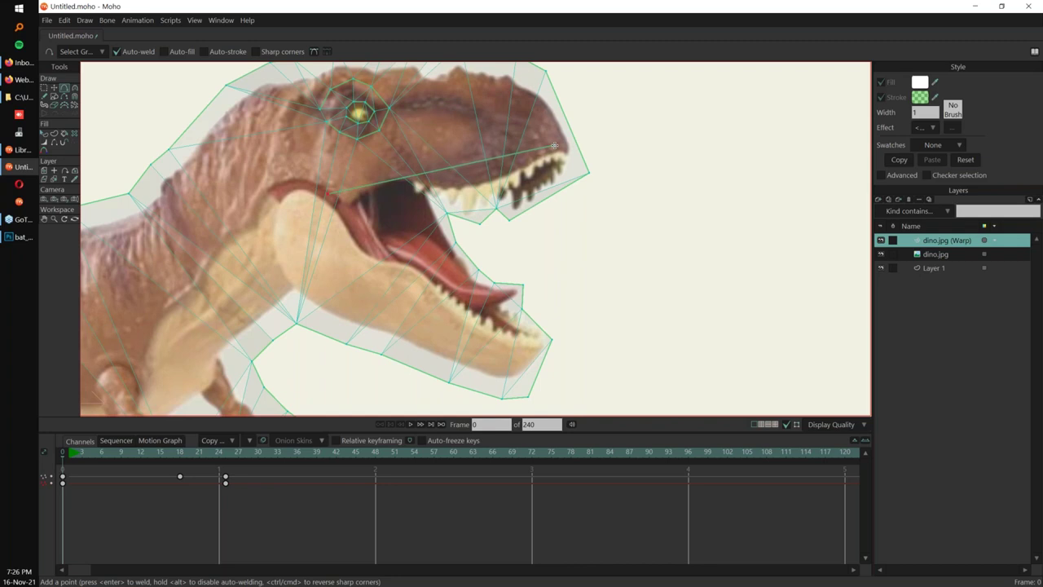
pyautogui.moveTo(326, 195); pyautogui.dragTo(481, 342)
pyautogui.moveTo(408, 273); pyautogui.dragTo(417, 273)
pyautogui.moveTo(378, 240); pyautogui.dragTo(363, 270)
pyautogui.moveTo(345, 230); pyautogui.dragTo(342, 230)
pyautogui.moveTo(374, 185); pyautogui.dragTo(370, 175)
pyautogui.moveTo(436, 163); pyautogui.dragTo(493, 172)
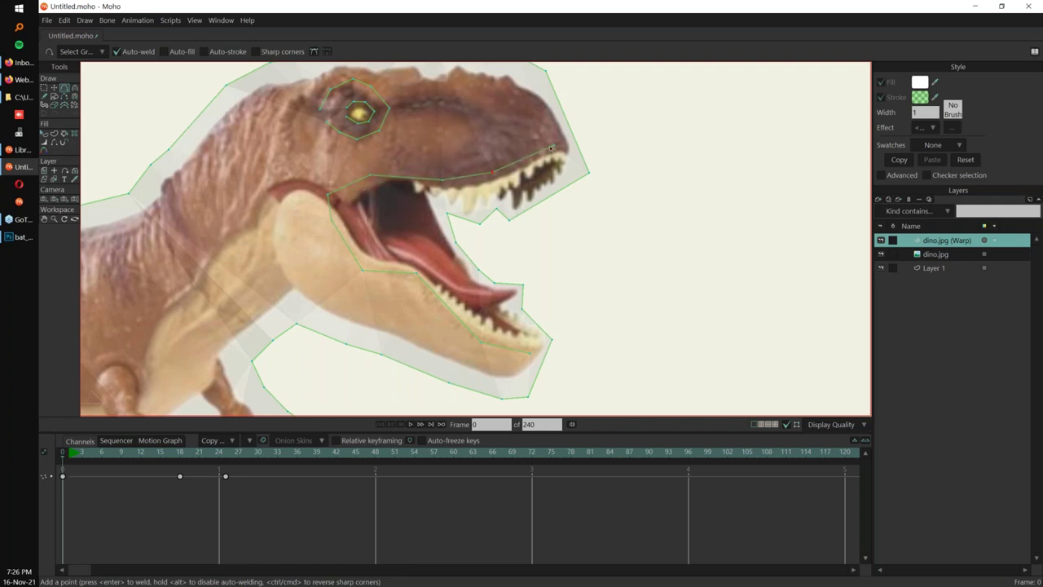
pyautogui.press('t')
pyautogui.press('a')
# Go to frame 24 and delete the old warp mesh keyframes after frame 0.
pyautogui.scroll(-2, 597, 317)
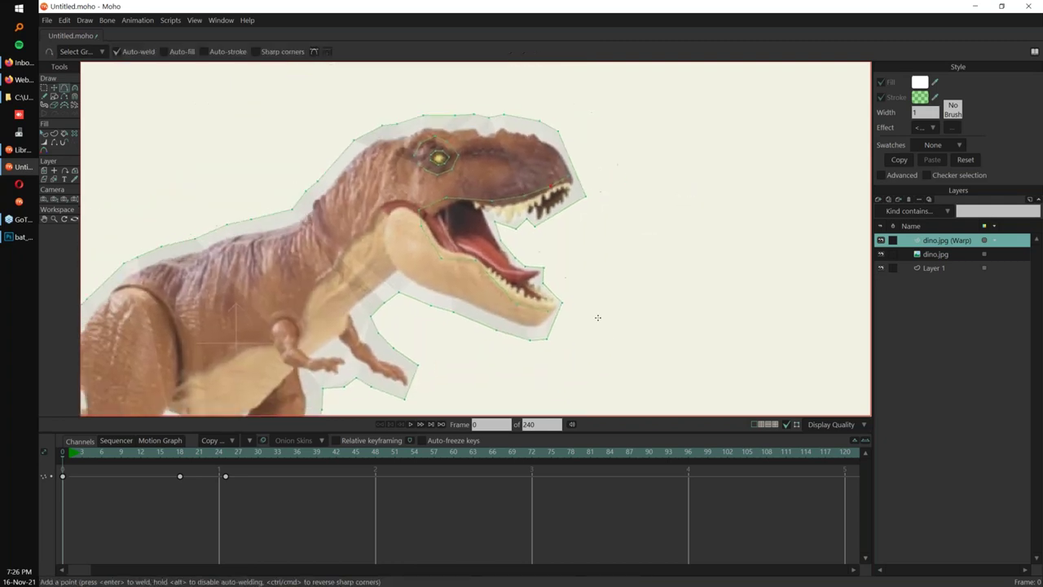
pyautogui.moveTo(96, 457); pyautogui.dragTo(218, 456)
pyautogui.moveTo(156, 503); pyautogui.dragTo(236, 469)
pyautogui.press('Delete')
pyautogui.moveTo(474, 365); pyautogui.dragTo(405, 412)
pyautogui.scroll(3, 437, 361)
# Select the lower jaw's mesh points and raise them at frame 24 to close the dinosaur's mouth.
pyautogui.press('g')
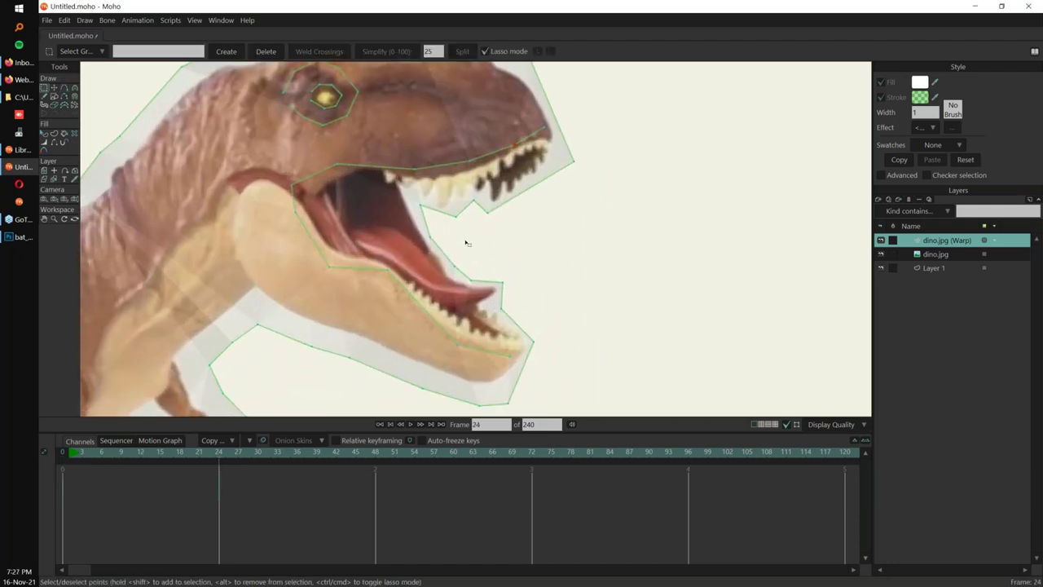
pyautogui.scroll(-2, 537, 248)
pyautogui.moveTo(527, 256); pyautogui.dragTo(529, 244)
pyautogui.press('t')
pyautogui.moveTo(513, 367); pyautogui.dragTo(526, 311)
pyautogui.moveTo(539, 326); pyautogui.dragTo(554, 287)
pyautogui.scroll(1, 556, 263)
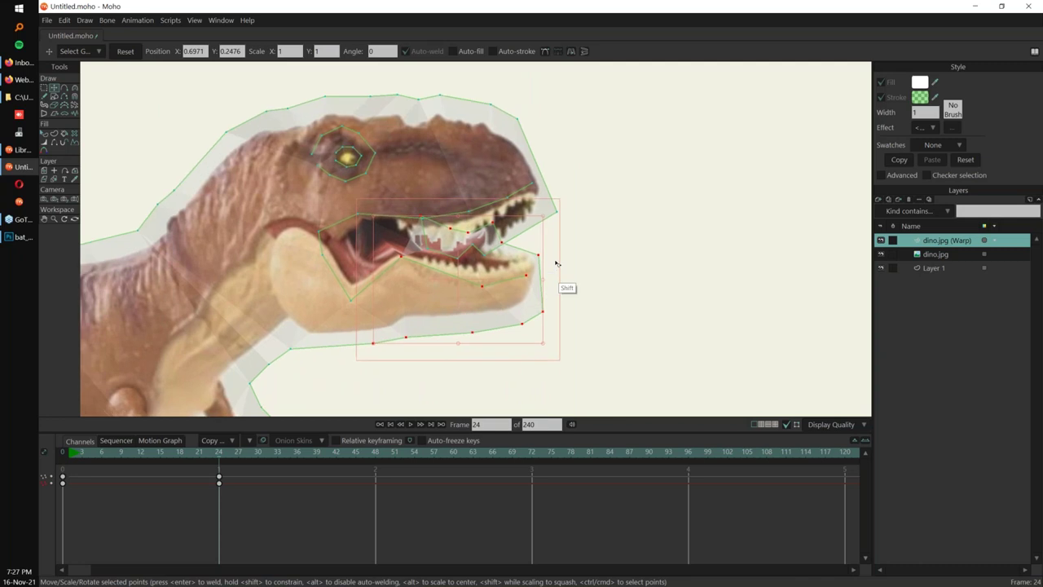
pyautogui.scroll(1, 555, 263)
pyautogui.press('Return')
# Adjust individual mesh points around the mouth corner, teeth and chin at frame 24 to refine the closed-mouth pose.
pyautogui.moveTo(319, 307); pyautogui.dragTo(334, 264)
pyautogui.moveTo(350, 203); pyautogui.dragTo(448, 212)
pyautogui.moveTo(491, 241); pyautogui.dragTo(534, 246)
pyautogui.moveTo(468, 262); pyautogui.dragTo(455, 253)
pyautogui.moveTo(466, 295); pyautogui.dragTo(471, 277)
pyautogui.moveTo(518, 288); pyautogui.dragTo(534, 303)
# Copy the frame 0 keyframes to frame 36 so the mouth opens again, and clear the point selection.
pyautogui.scroll(-3, 616, 167)
pyautogui.moveTo(219, 453); pyautogui.dragTo(296, 456)
pyautogui.moveTo(52, 472); pyautogui.dragTo(70, 495)
pyautogui.hotkey('ctrl', 'c')
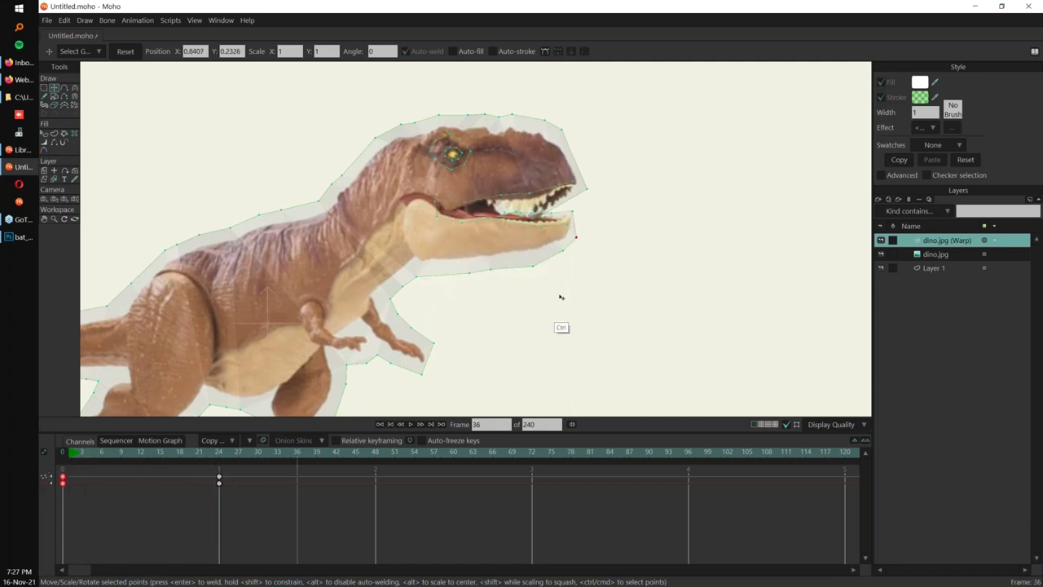
pyautogui.hotkey('ctrl', 'v')
pyautogui.press('g')
pyautogui.moveTo(562, 285)
pyautogui.mouseDown()
pyautogui.moveTo(567, 256)
pyautogui.moveTo(564, 277)
pyautogui.mouseUp()
pyautogui.press('g')
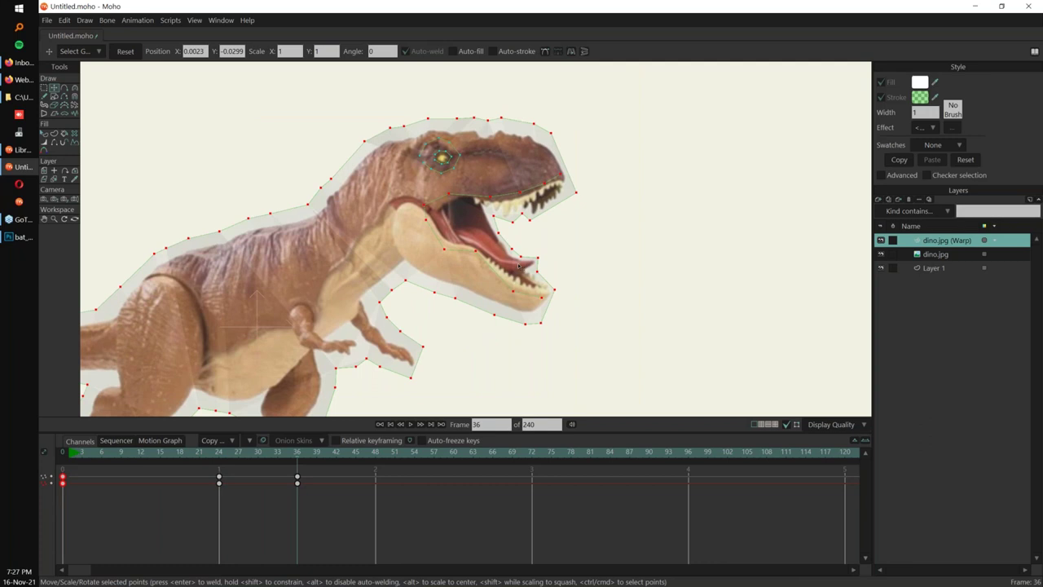
pyautogui.moveTo(489, 326); pyautogui.dragTo(466, 337)
pyautogui.press('Return')
# Raise the mouth corner point and move the eye outline points at frame 36 to deform the cheek and narrow the eye.
pyautogui.moveTo(540, 264); pyautogui.dragTo(510, 299)
pyautogui.scroll(1, 511, 299)
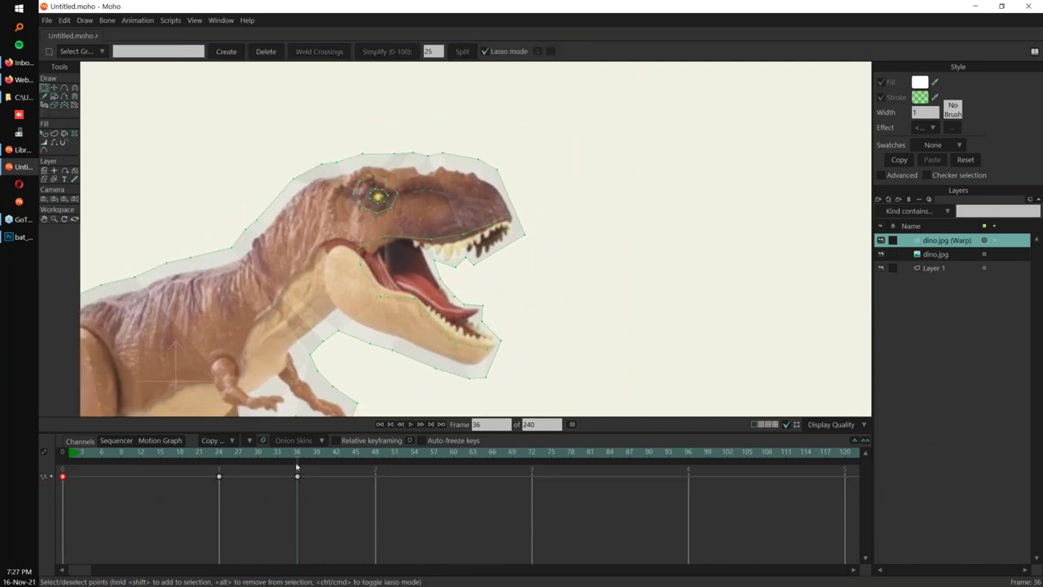
pyautogui.press('t')
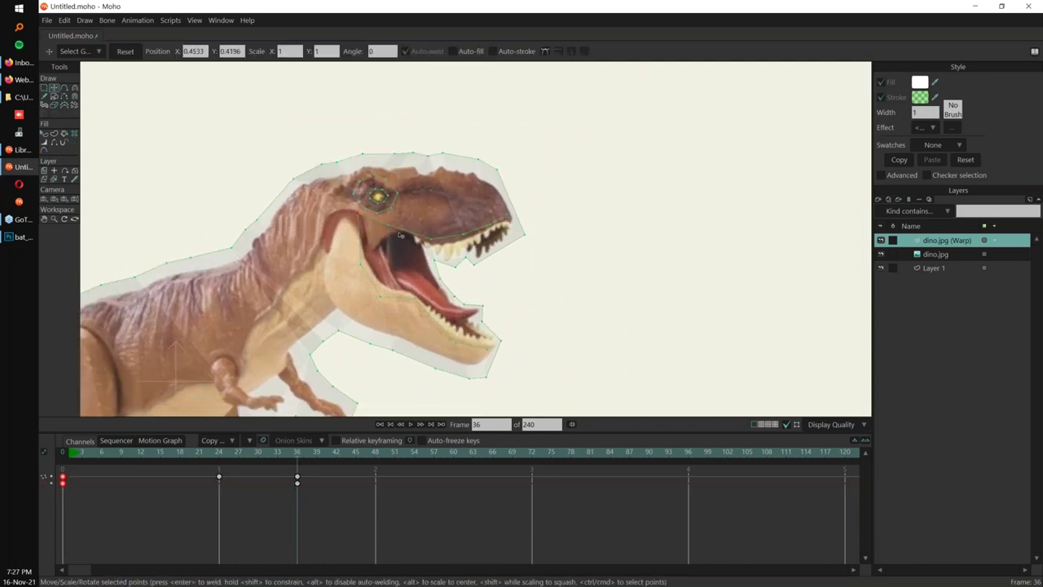
pyautogui.moveTo(422, 235); pyautogui.dragTo(357, 142)
pyautogui.scroll(3, 398, 209)
pyautogui.scroll(4, 364, 196)
pyautogui.moveTo(370, 182); pyautogui.dragTo(378, 171)
pyautogui.moveTo(361, 133)
pyautogui.mouseDown()
pyautogui.moveTo(315, 157)
pyautogui.moveTo(359, 128)
pyautogui.mouseUp()
pyautogui.moveTo(303, 191); pyautogui.dragTo(317, 178)
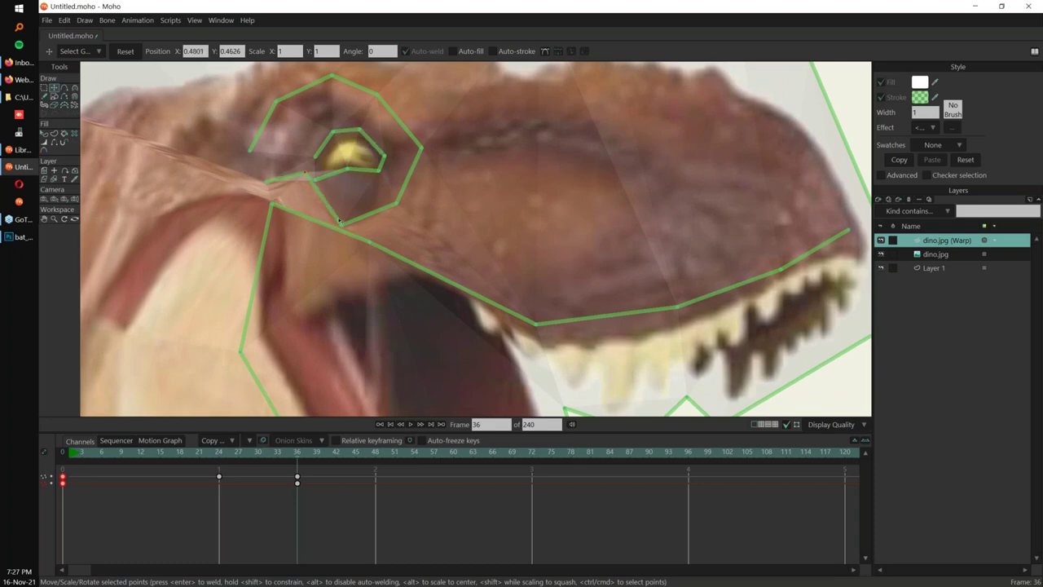
pyautogui.moveTo(342, 224); pyautogui.dragTo(351, 196)
pyautogui.moveTo(267, 181); pyautogui.dragTo(272, 163)
# Play the jaw and eye animation to review it, and return to frame 0.
pyautogui.moveTo(575, 169); pyautogui.dragTo(373, 237)
pyautogui.moveTo(689, 178); pyautogui.dragTo(471, 337)
pyautogui.click(291, 455)
pyautogui.press('space')
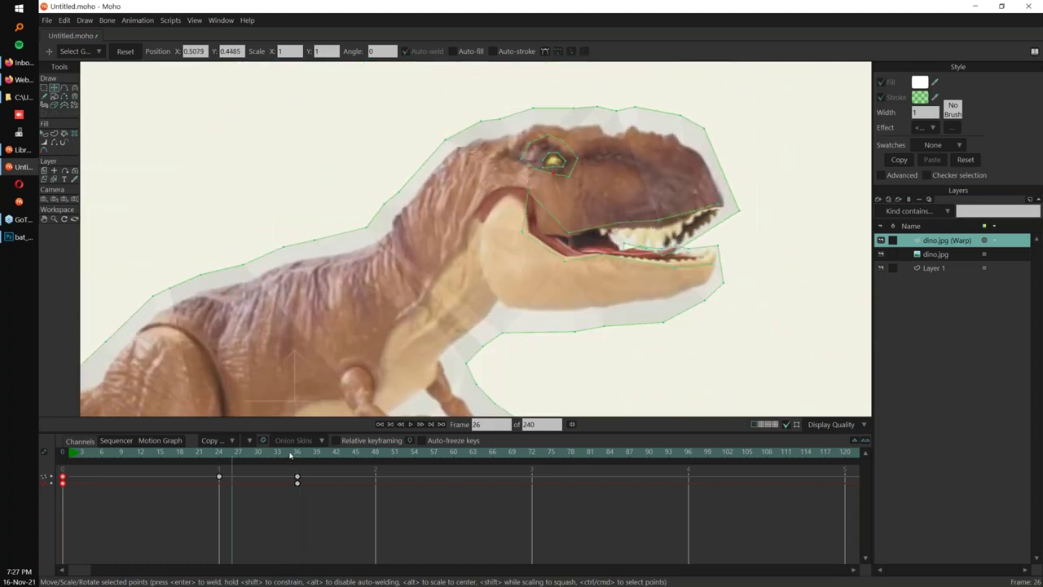
pyautogui.click(380, 424)
pyautogui.moveTo(685, 254); pyautogui.dragTo(662, 250)
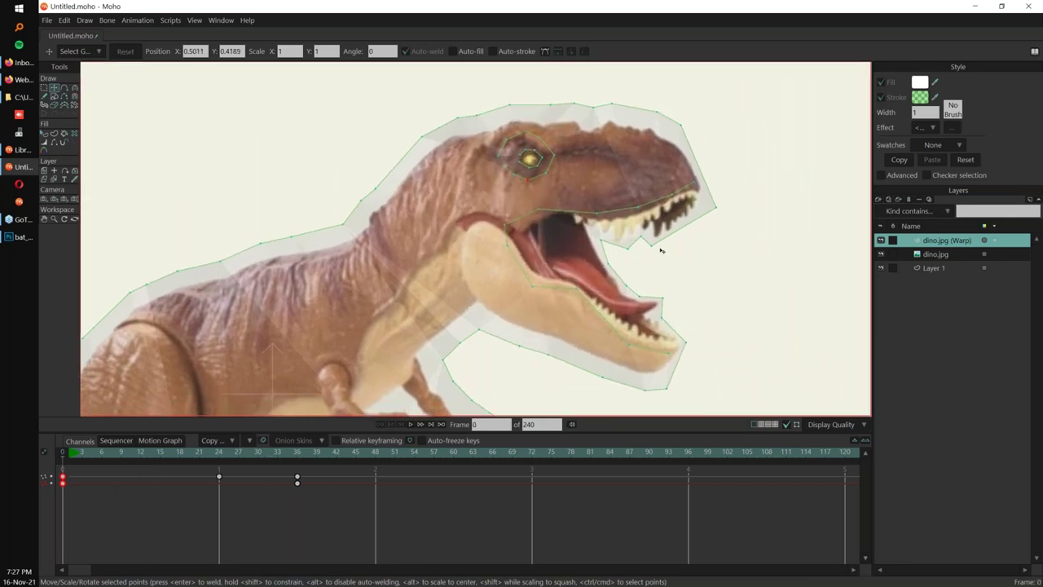
pyautogui.moveTo(749, 252); pyautogui.dragTo(705, 241)
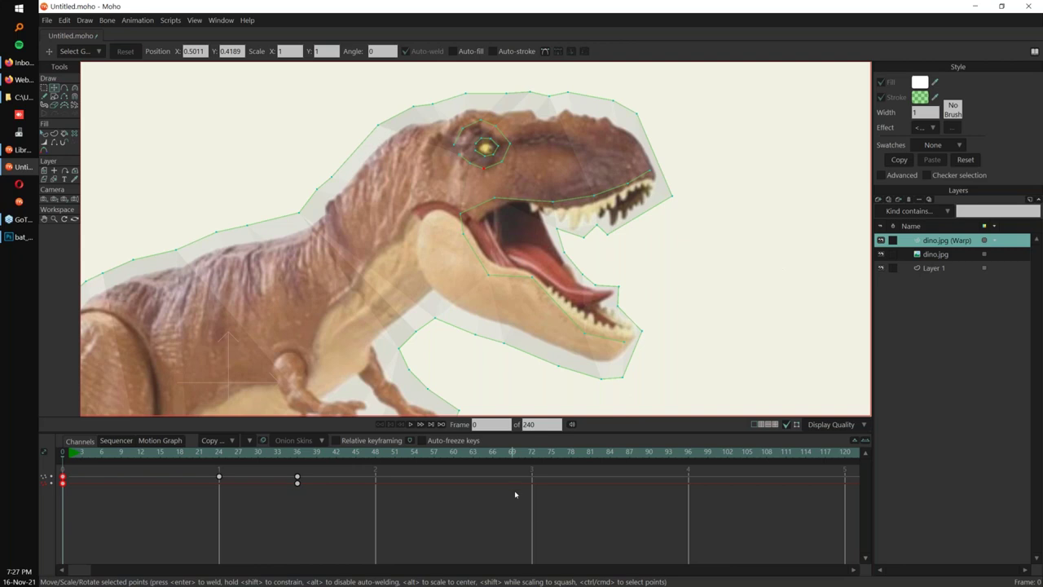
# Create a new project and import Max_moho.psd with its layers individually.
pyautogui.hotkey('ctrl', 'n')
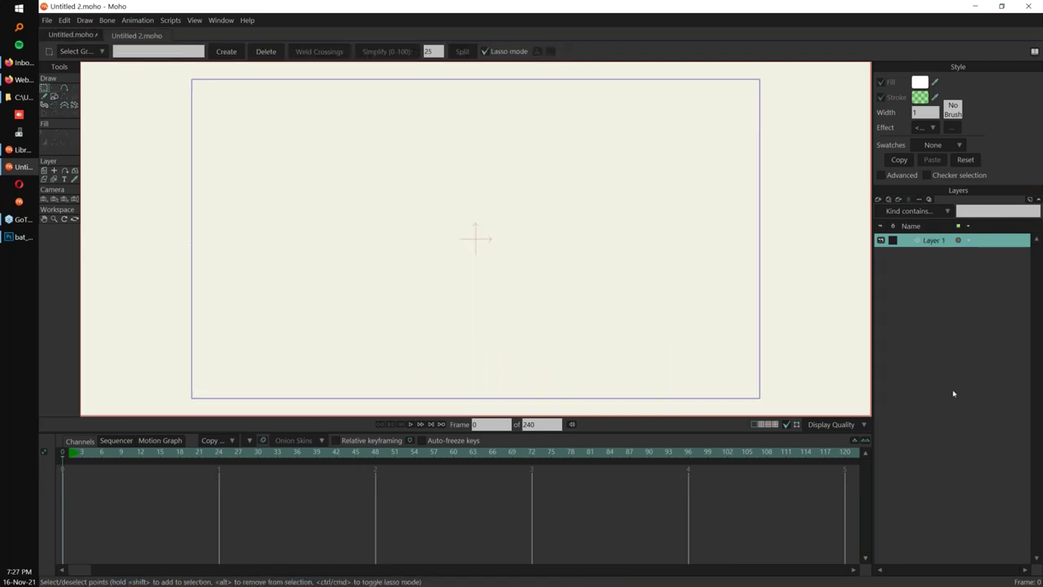
pyautogui.hotkey('alt', 'Tab')
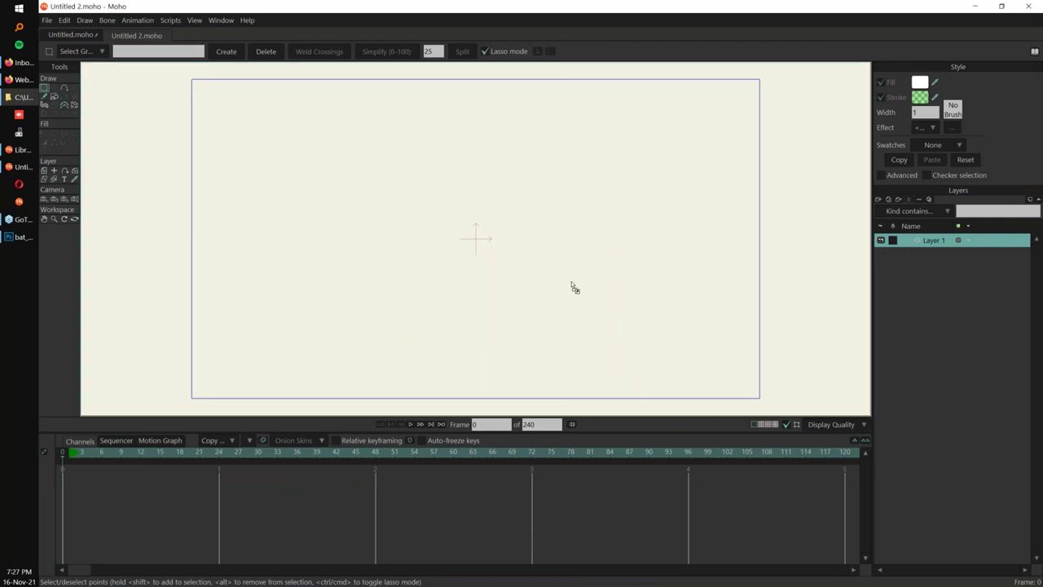
pyautogui.moveTo(572, 287); pyautogui.dragTo(573, 283)
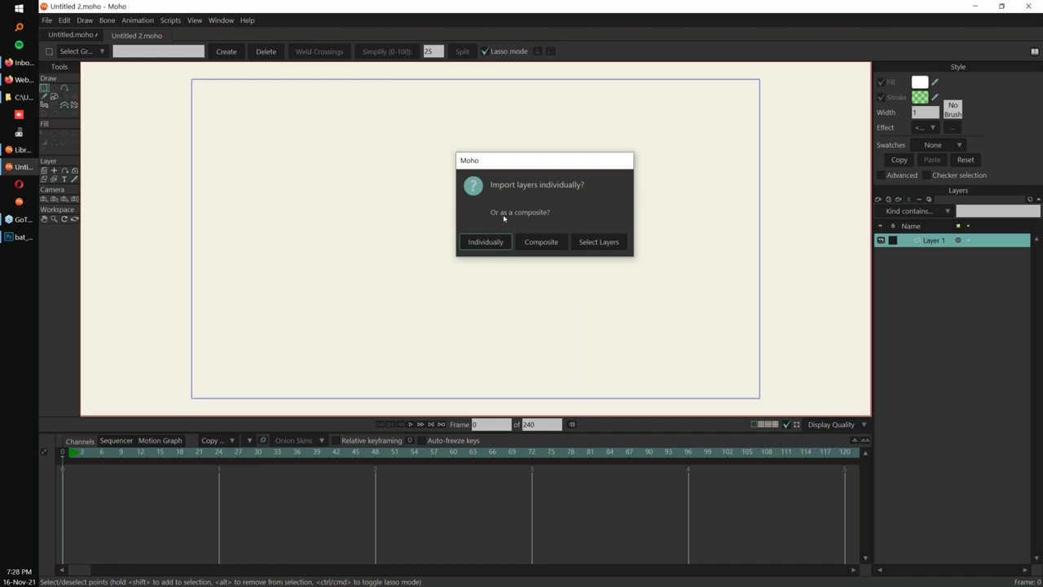
pyautogui.click(489, 241)
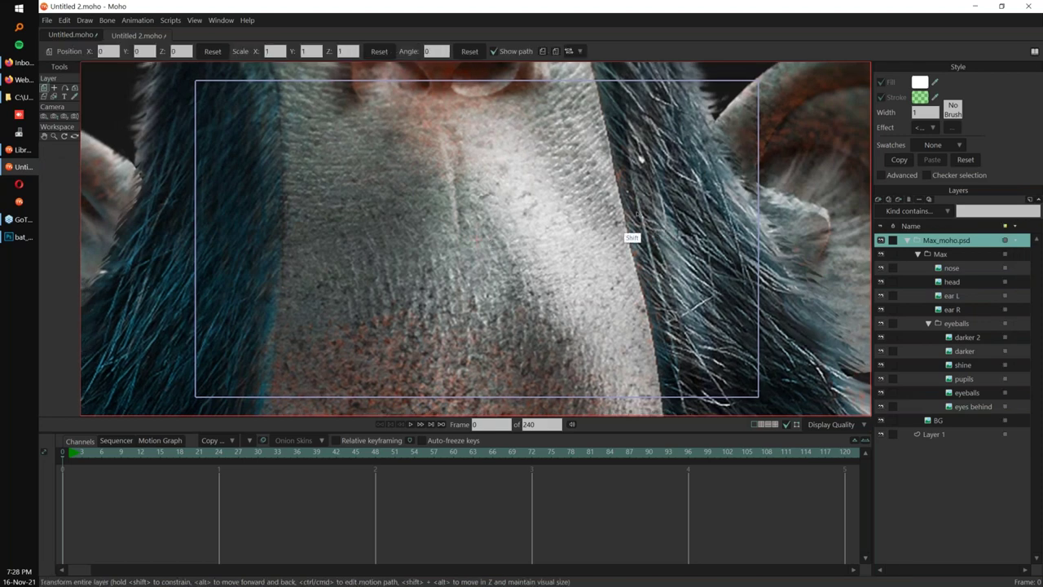
# Scale the Max_moho.psd layer down uniformly to about 0.2037 so the character fits the project frame.
pyautogui.scroll(-2, 630, 207)
pyautogui.scroll(-6, 636, 210)
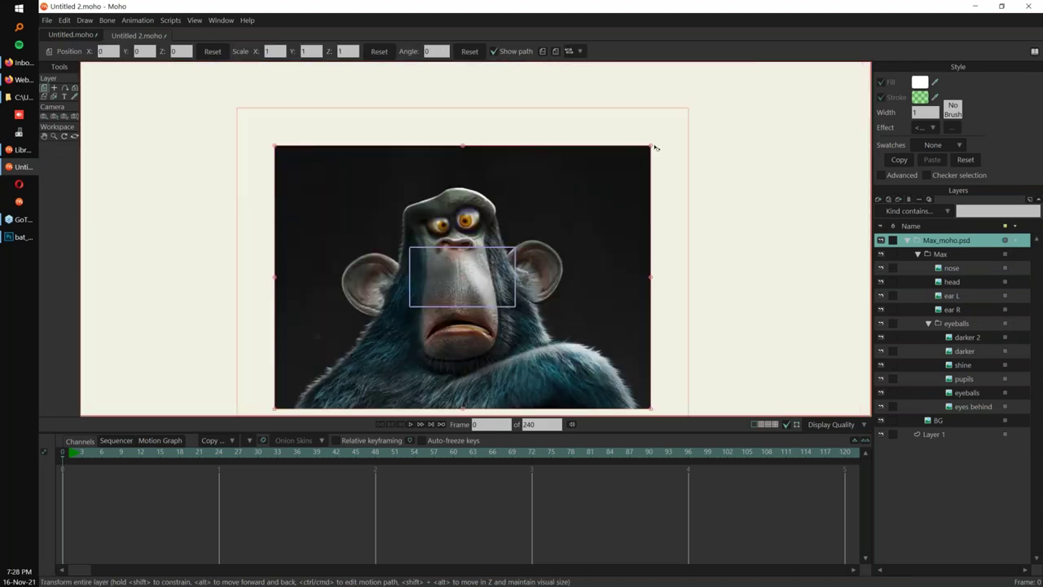
pyautogui.moveTo(651, 148); pyautogui.dragTo(500, 251)
pyautogui.scroll(4, 527, 288)
pyautogui.scroll(4, 427, 291)
pyautogui.moveTo(427, 308)
pyautogui.mouseDown()
pyautogui.moveTo(278, 317)
pyautogui.moveTo(328, 342)
pyautogui.moveTo(431, 313)
pyautogui.mouseUp()
pyautogui.scroll(5, 432, 314)
pyautogui.moveTo(454, 278); pyautogui.dragTo(633, 332)
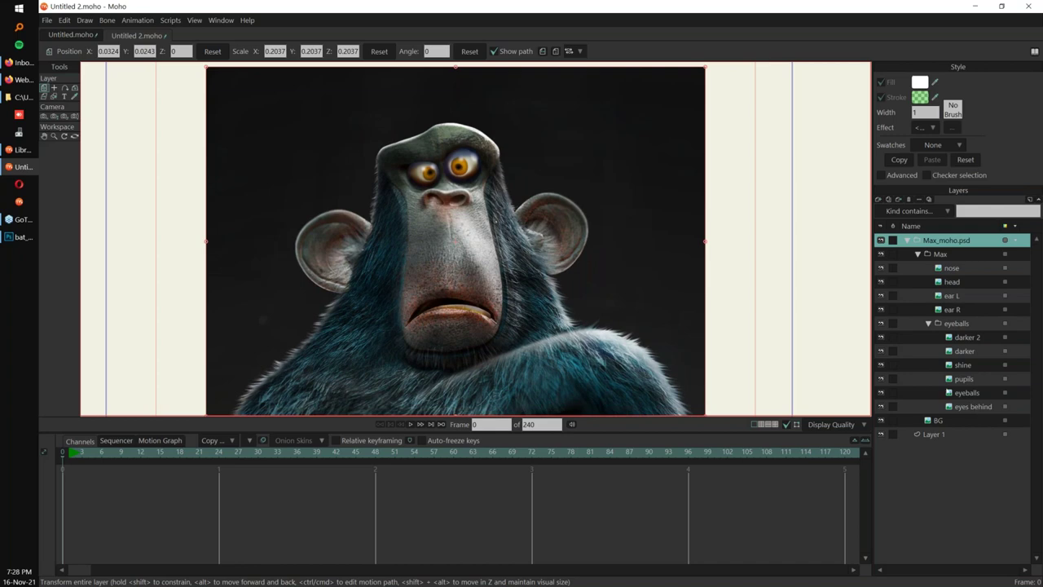
# Hide the BG layer and toggle the visibility of the individual image layers inside the eyeballs group.
pyautogui.click(881, 420)
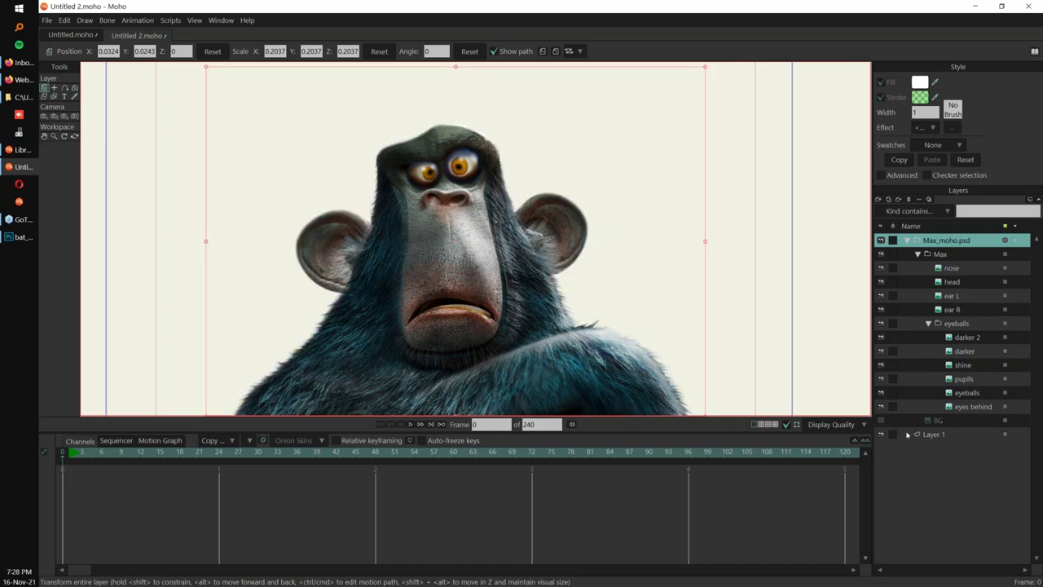
pyautogui.click(880, 406)
pyautogui.click(881, 393)
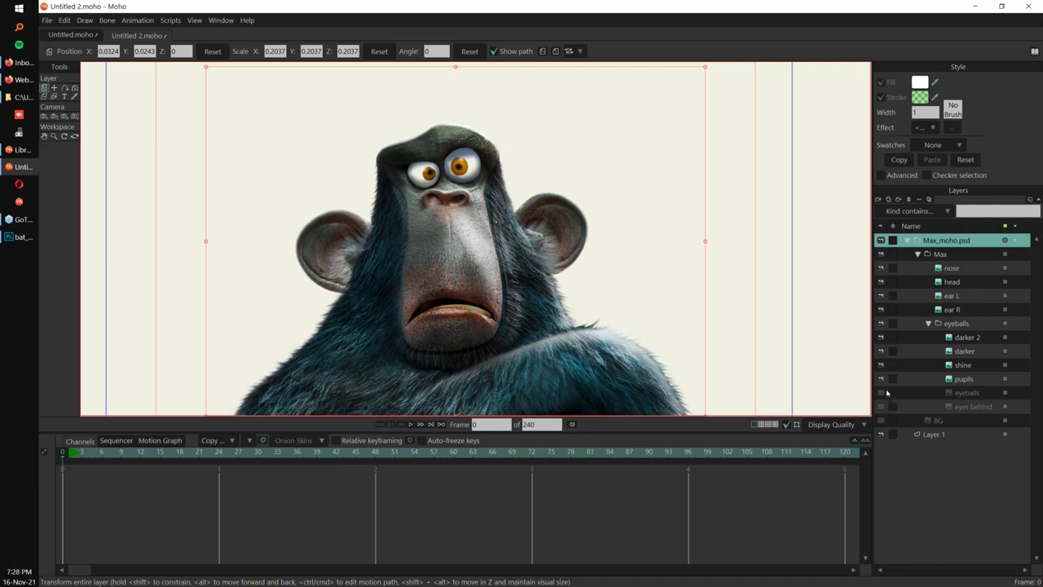
pyautogui.click(880, 379)
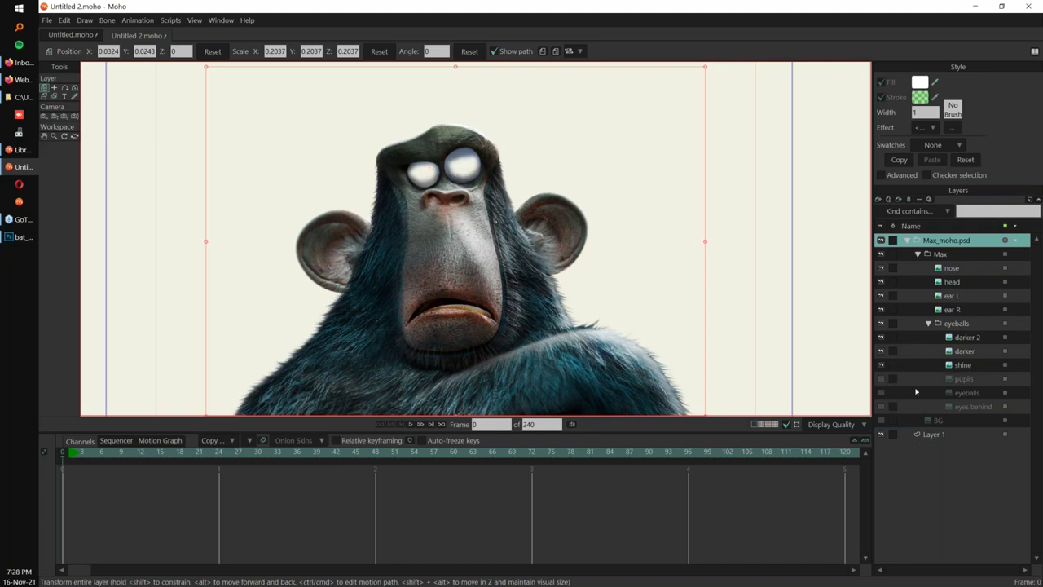
pyautogui.click(880, 365)
pyautogui.click(881, 351)
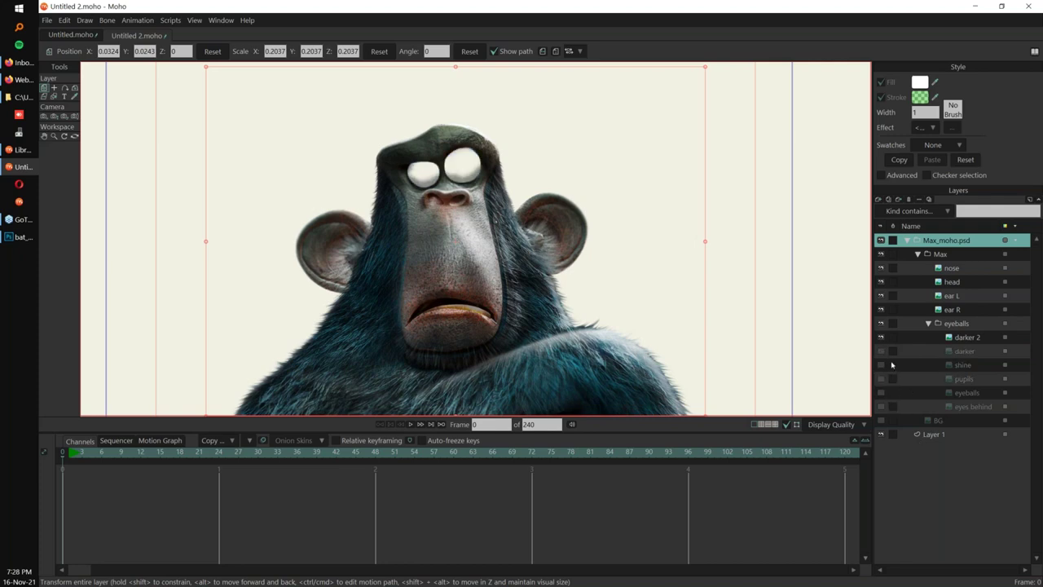
pyautogui.click(881, 337)
pyautogui.moveTo(881, 339); pyautogui.dragTo(882, 407)
# Collapse and hide the eyeballs group, hide the ear R, ear L and nose layers, and select the head layer.
pyautogui.click(928, 323)
pyautogui.click(881, 324)
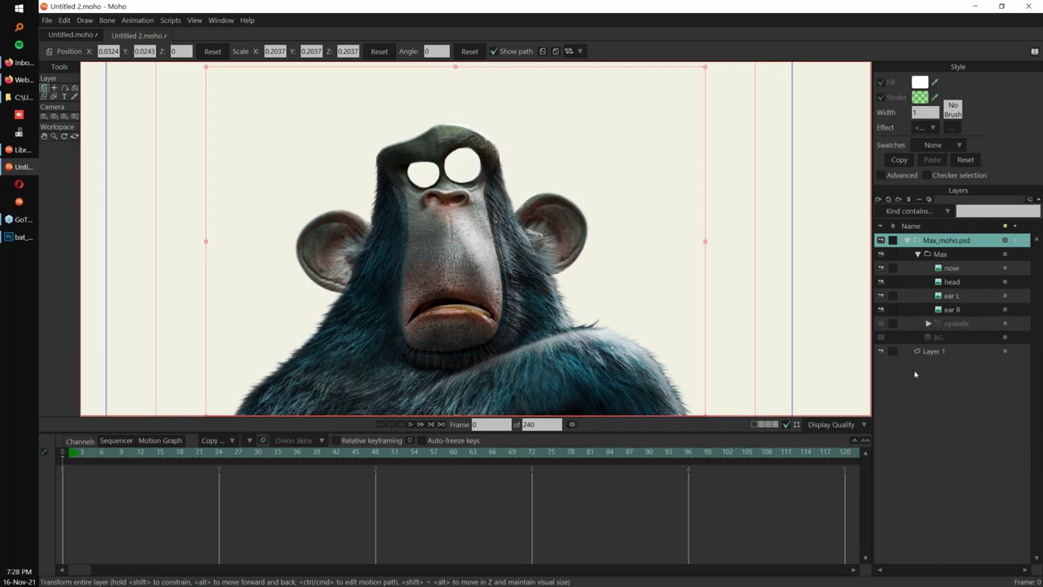
pyautogui.click(952, 309)
pyautogui.click(881, 309)
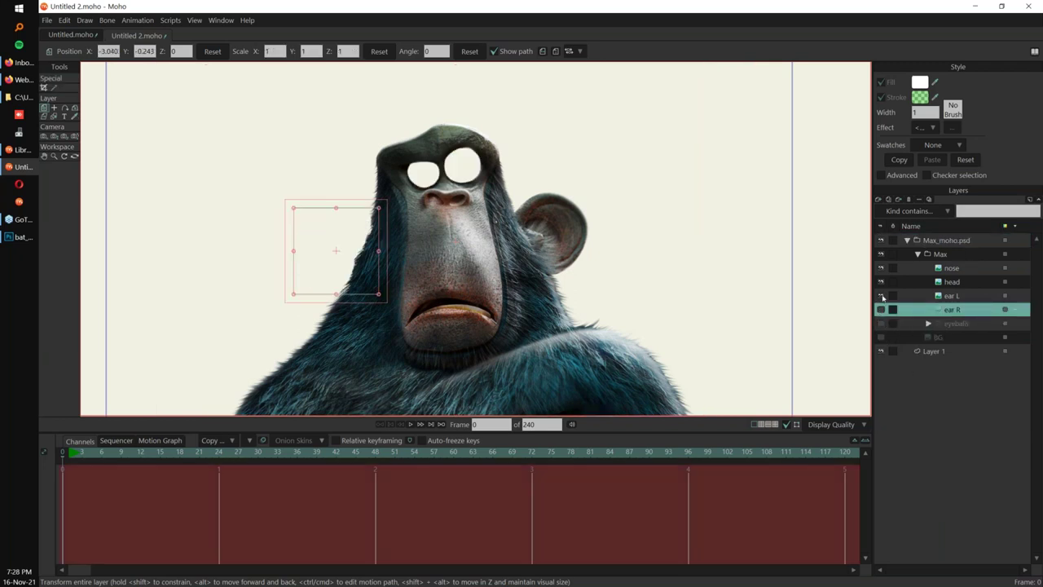
pyautogui.click(881, 296)
pyautogui.click(881, 268)
pyautogui.click(938, 281)
pyautogui.moveTo(699, 351); pyautogui.dragTo(707, 289)
pyautogui.click(881, 282)
pyautogui.click(880, 282)
pyautogui.moveTo(699, 288); pyautogui.dragTo(668, 320)
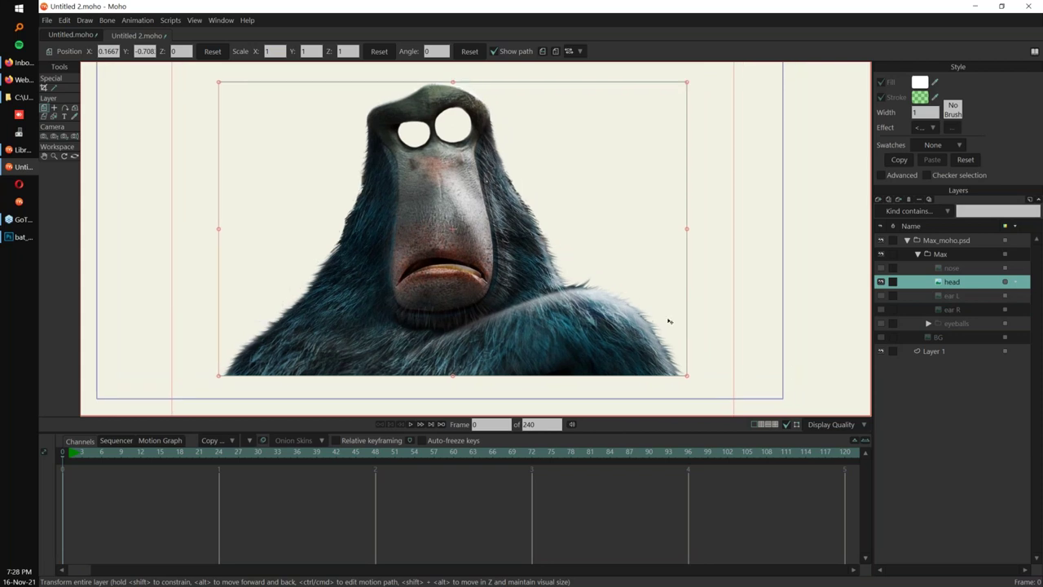
pyautogui.moveTo(614, 267); pyautogui.dragTo(570, 281)
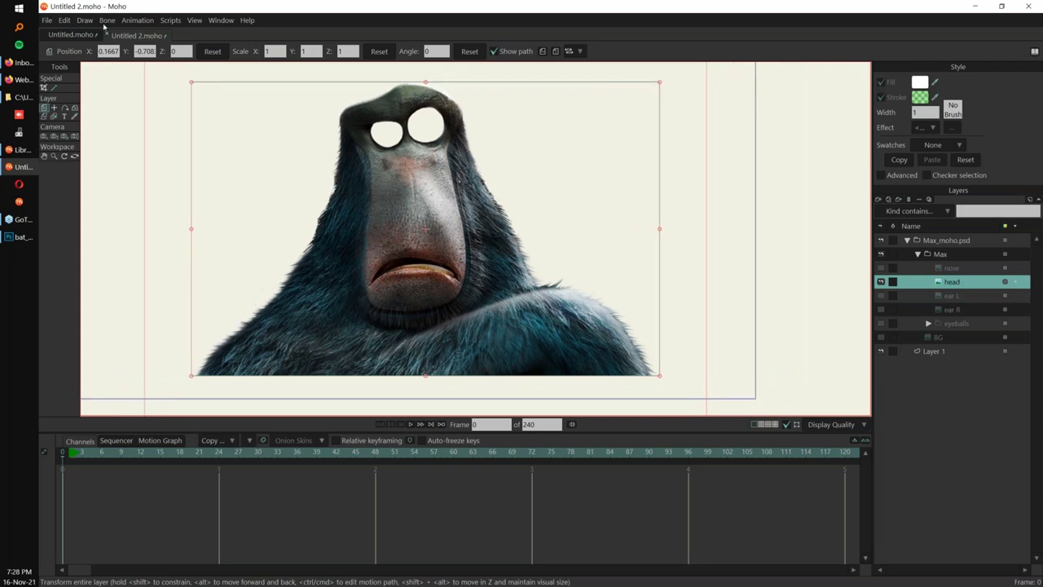
# Create a Smart Warp layer for the head image.
pyautogui.click(86, 20)
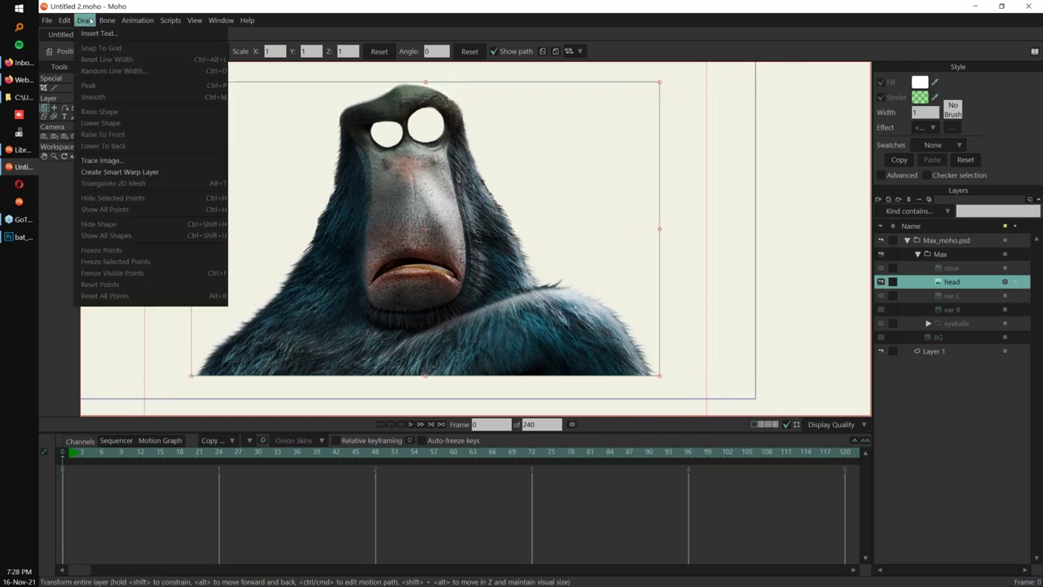
pyautogui.click(166, 174)
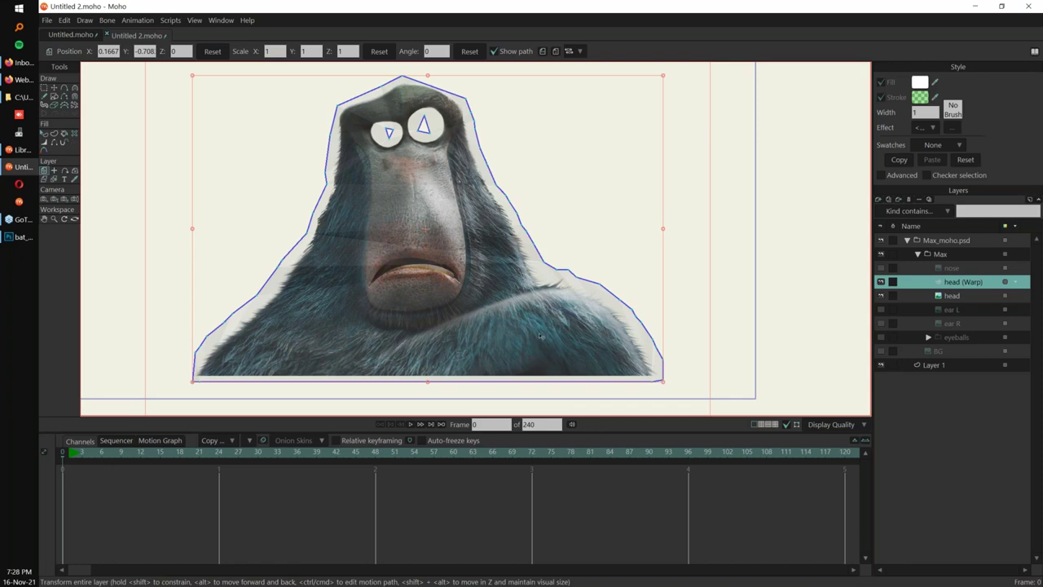
pyautogui.moveTo(546, 272); pyautogui.dragTo(535, 278)
pyautogui.moveTo(473, 225); pyautogui.dragTo(451, 244)
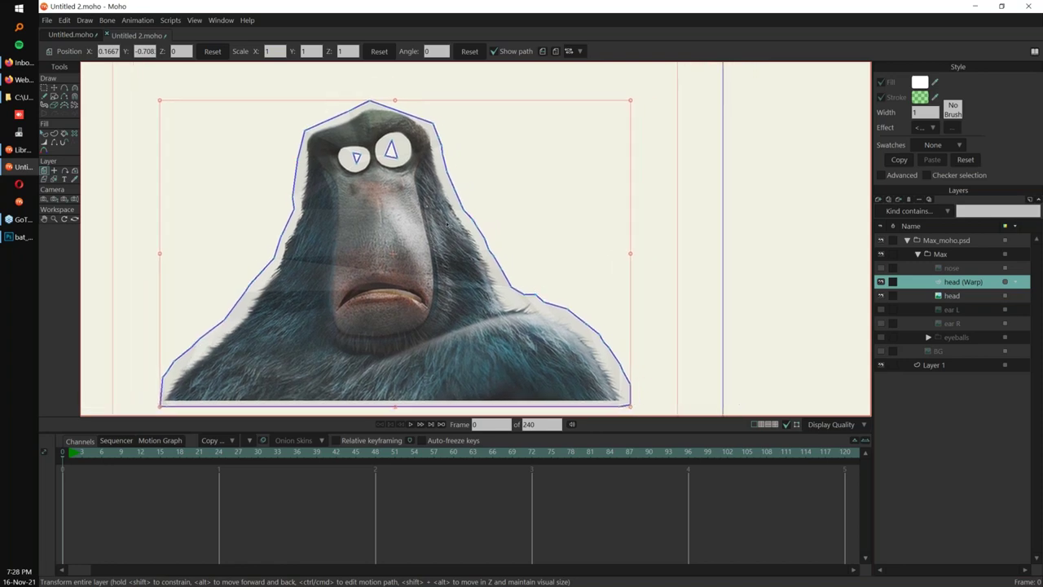
# Add and move mesh points on the larger eye hole's triangle so its outline follows the round opening.
pyautogui.scroll(5, 455, 217)
pyautogui.moveTo(443, 157); pyautogui.dragTo(475, 301)
pyautogui.scroll(5, 475, 300)
pyautogui.scroll(3, 317, 205)
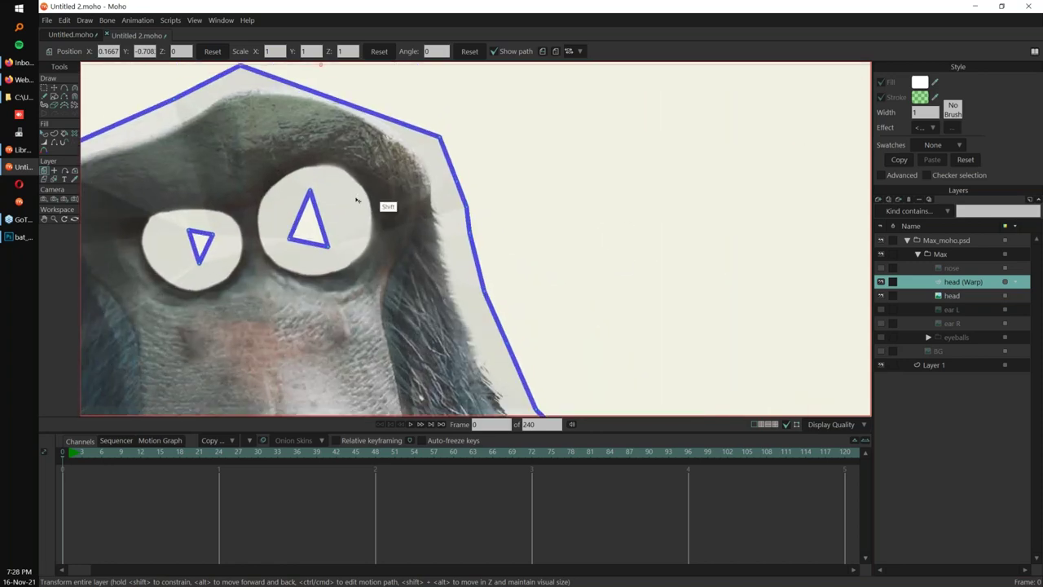
pyautogui.click(65, 88)
pyautogui.moveTo(314, 209); pyautogui.dragTo(364, 200)
pyautogui.press('t')
pyautogui.press('a')
pyautogui.moveTo(328, 236); pyautogui.dragTo(313, 275)
pyautogui.press('t')
pyautogui.press('a')
pyautogui.press('t')
pyautogui.press('a')
pyautogui.press('t')
pyautogui.press('a')
pyautogui.moveTo(271, 221); pyautogui.dragTo(302, 172)
# Add and move mesh points on the smaller eye hole's triangle to fit its outline to the opening.
pyautogui.press('t')
pyautogui.moveTo(210, 251); pyautogui.dragTo(124, 223)
pyautogui.press('a')
pyautogui.press('t')
pyautogui.moveTo(170, 268); pyautogui.dragTo(202, 270)
pyautogui.press('a')
pyautogui.moveTo(179, 228); pyautogui.dragTo(176, 214)
pyautogui.moveTo(147, 247); pyautogui.dragTo(207, 270)
pyautogui.press('t')
pyautogui.press('a')
pyautogui.moveTo(147, 219); pyautogui.dragTo(141, 212)
pyautogui.scroll(-2, 305, 198)
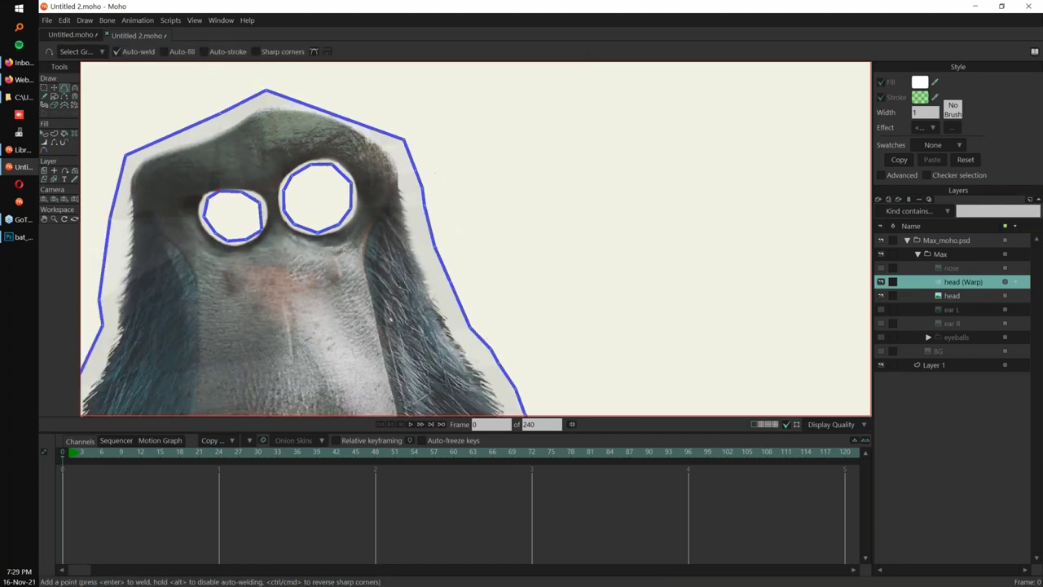
pyautogui.scroll(-2, 314, 298)
pyautogui.scroll(3, 314, 307)
pyautogui.press('g')
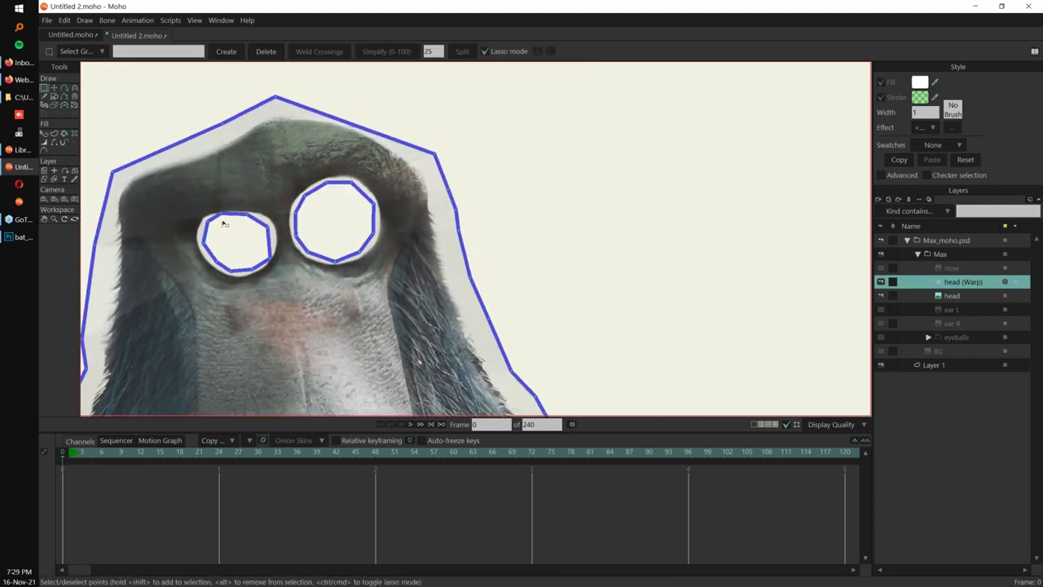
pyautogui.press('t')
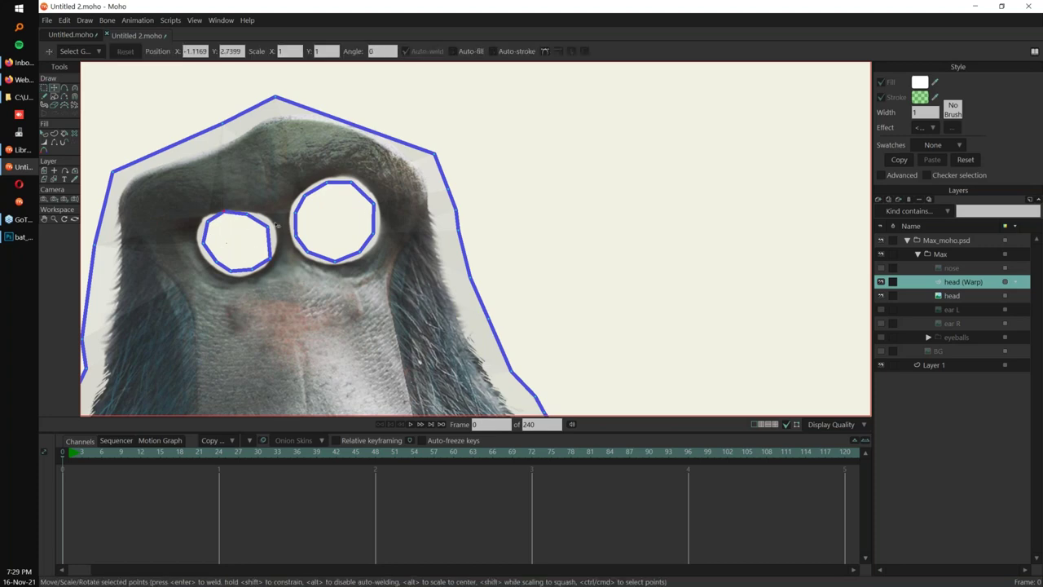
# Draw a closed five-sided mesh shape in the middle of the snout and preview its effect by playing the timeline.
pyautogui.scroll(-1, 383, 189)
pyautogui.moveTo(415, 345); pyautogui.dragTo(445, 217)
pyautogui.scroll(-1, 444, 218)
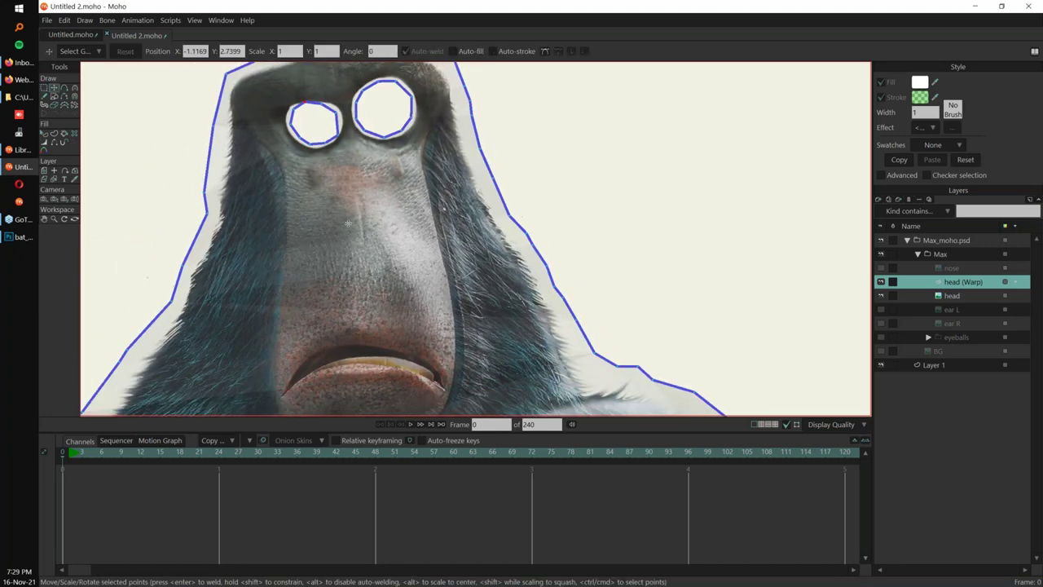
pyautogui.press('a')
pyautogui.scroll(2, 348, 223)
pyautogui.moveTo(355, 194); pyautogui.dragTo(318, 221)
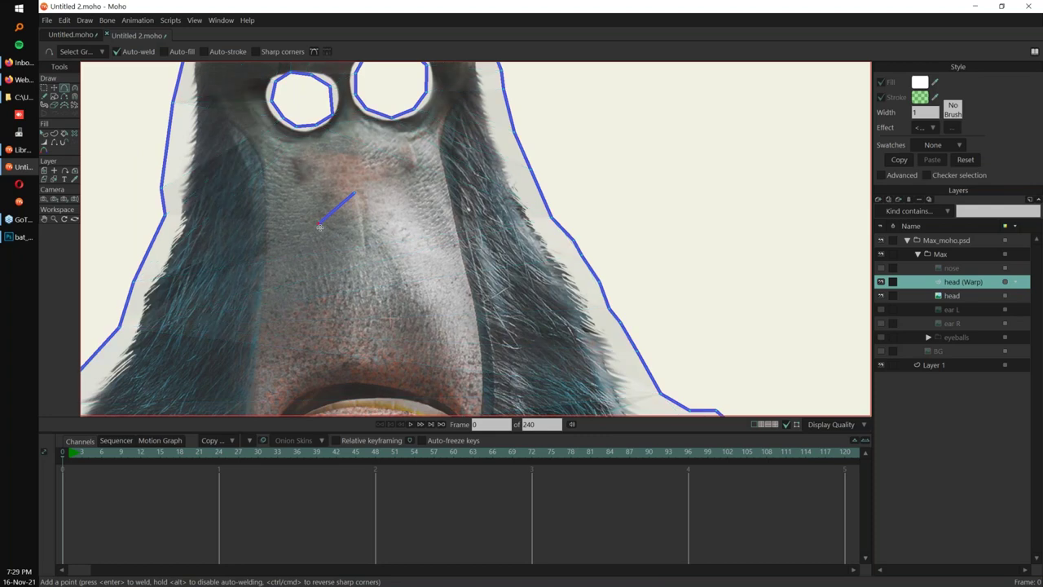
pyautogui.moveTo(328, 265); pyautogui.dragTo(355, 193)
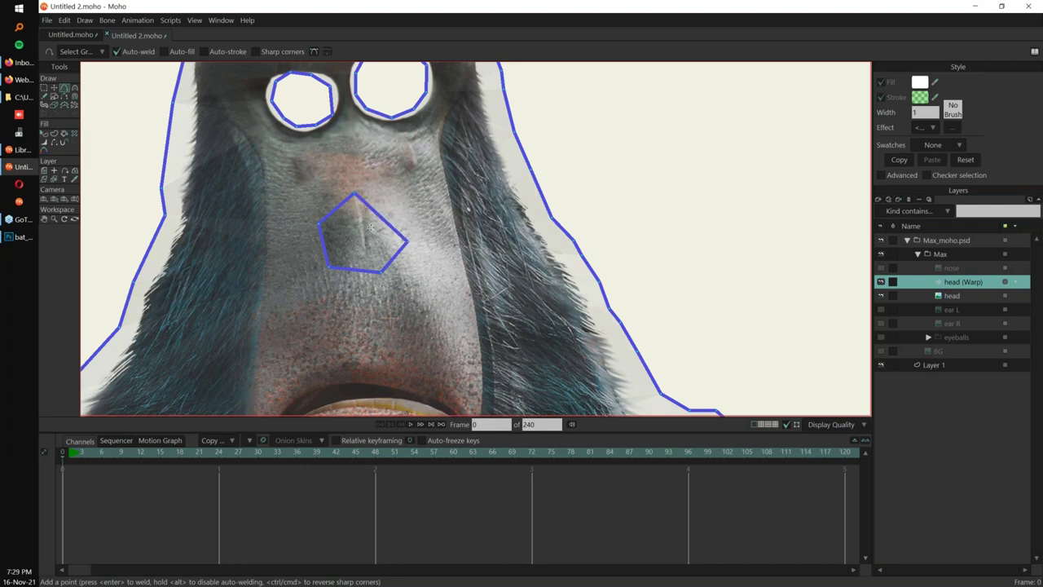
pyautogui.press('space')
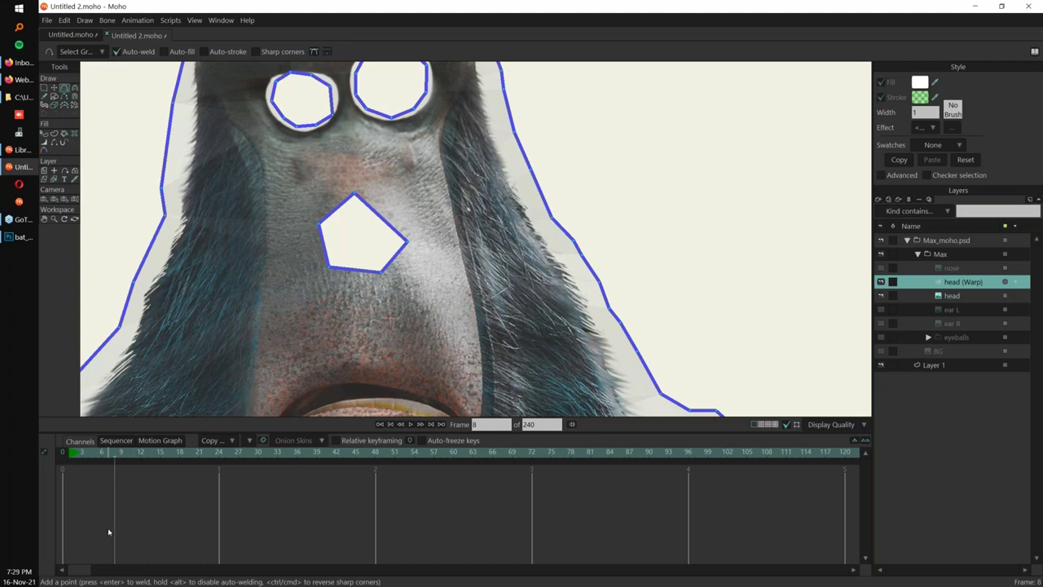
# Reopen the five-sided snout shape on frame 0, leaving a small gap at its upper corner, and add an edge point.
pyautogui.hotkey('ctrl', 'z')
pyautogui.moveTo(76, 458); pyautogui.dragTo(62, 457)
pyautogui.moveTo(406, 239); pyautogui.dragTo(364, 196)
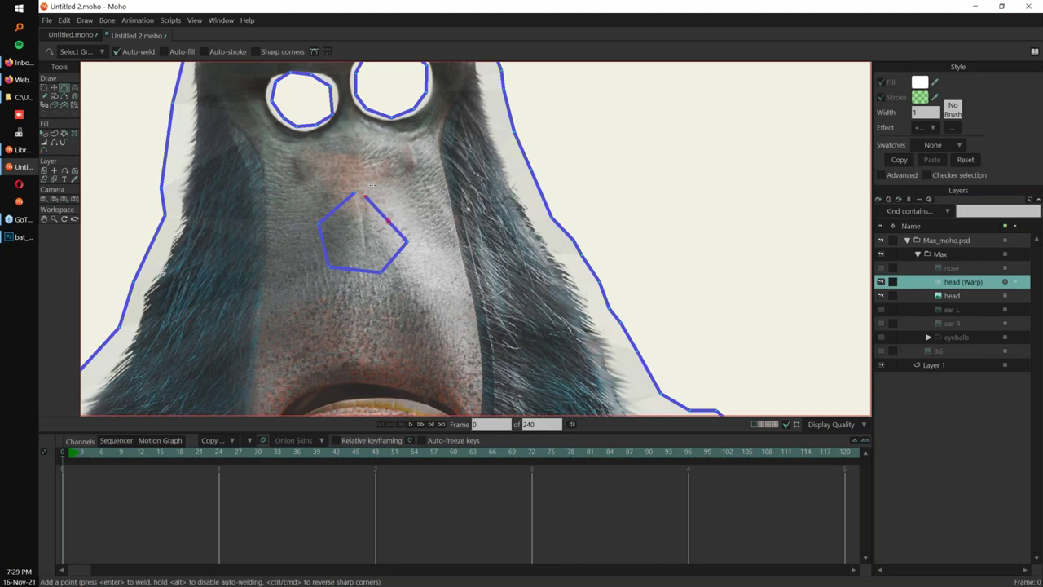
pyautogui.press('t')
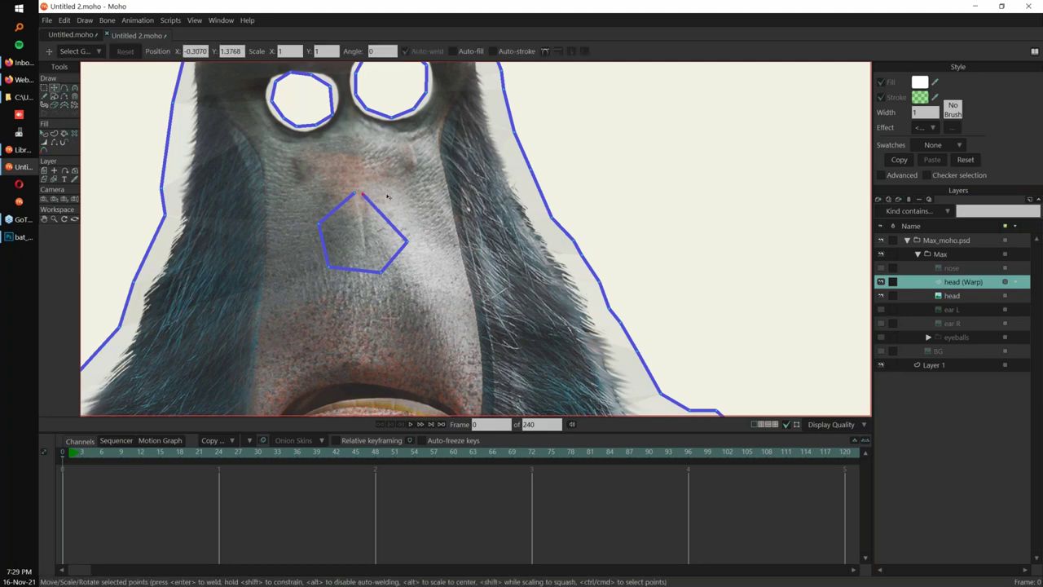
pyautogui.press('a')
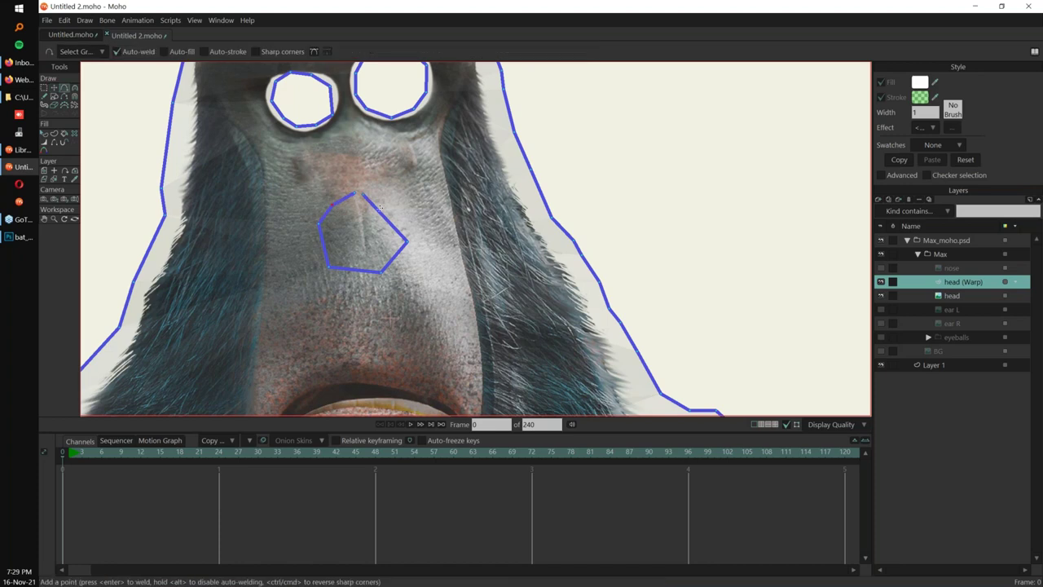
pyautogui.click(378, 202)
# Select all points of the test shape on the snout and delete it.
pyautogui.press('g')
pyautogui.moveTo(390, 176)
pyautogui.mouseDown()
pyautogui.moveTo(351, 176)
pyautogui.moveTo(414, 190)
pyautogui.moveTo(402, 183)
pyautogui.mouseUp()
pyautogui.moveTo(499, 297)
pyautogui.mouseDown()
pyautogui.moveTo(501, 254)
pyautogui.moveTo(471, 208)
pyautogui.moveTo(424, 268)
pyautogui.moveTo(647, 206)
pyautogui.mouseUp()
pyautogui.press('Delete')
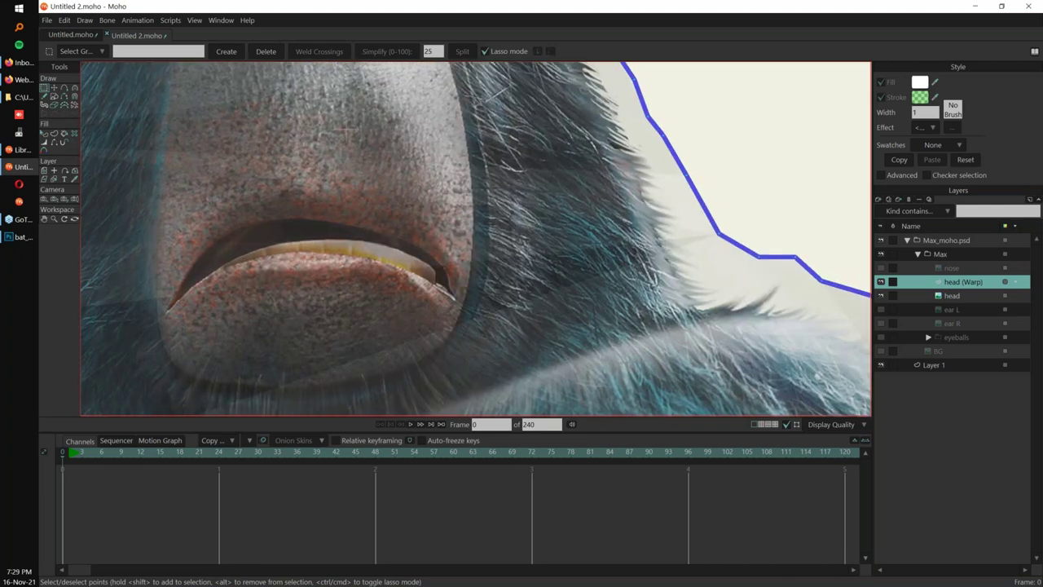
# Trace the mouth opening with mesh points along the upper lip and back along the lower lip.
pyautogui.press('a')
pyautogui.moveTo(224, 334); pyautogui.dragTo(255, 285)
pyautogui.click(305, 259)
pyautogui.click(375, 256)
pyautogui.moveTo(375, 256)
pyautogui.mouseDown()
pyautogui.moveTo(364, 259)
pyautogui.moveTo(428, 268)
pyautogui.moveTo(475, 295)
pyautogui.moveTo(369, 287)
pyautogui.mouseUp()
pyautogui.click(497, 329)
pyautogui.click(462, 311)
pyautogui.click(366, 289)
pyautogui.click(289, 294)
pyautogui.moveTo(259, 309); pyautogui.dragTo(244, 317)
pyautogui.click(224, 332)
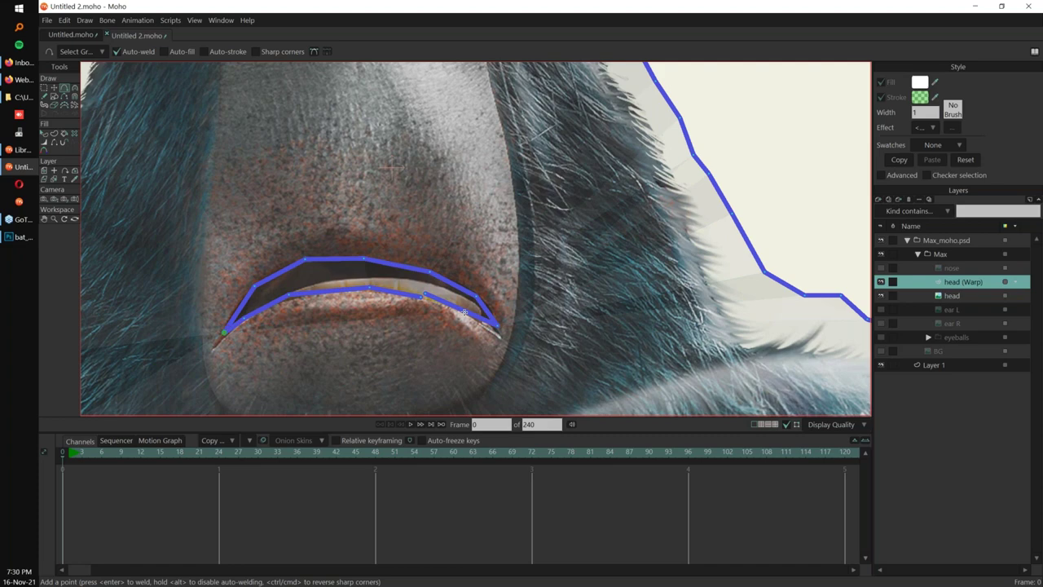
# Close the remaining gap in the mouth outline's lower edge and check the hole on frame 5.
pyautogui.press('t')
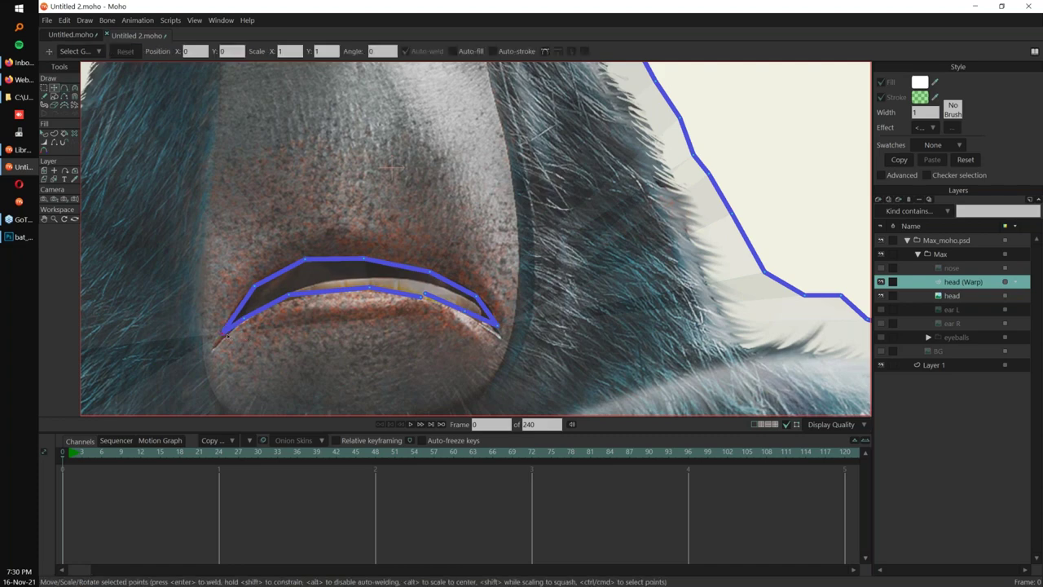
pyautogui.scroll(-2, 456, 241)
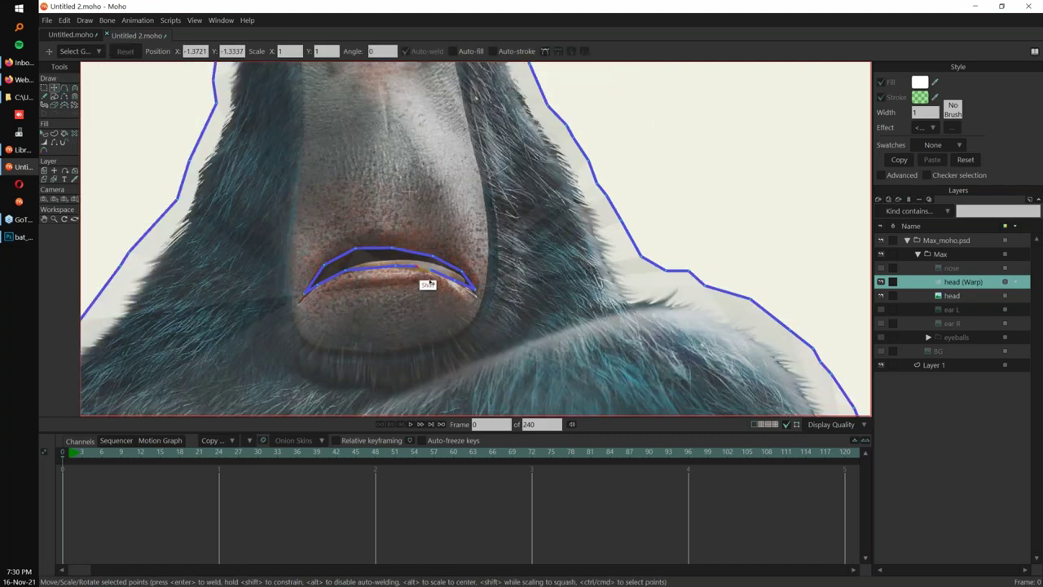
pyautogui.scroll(3, 440, 297)
pyautogui.press('a')
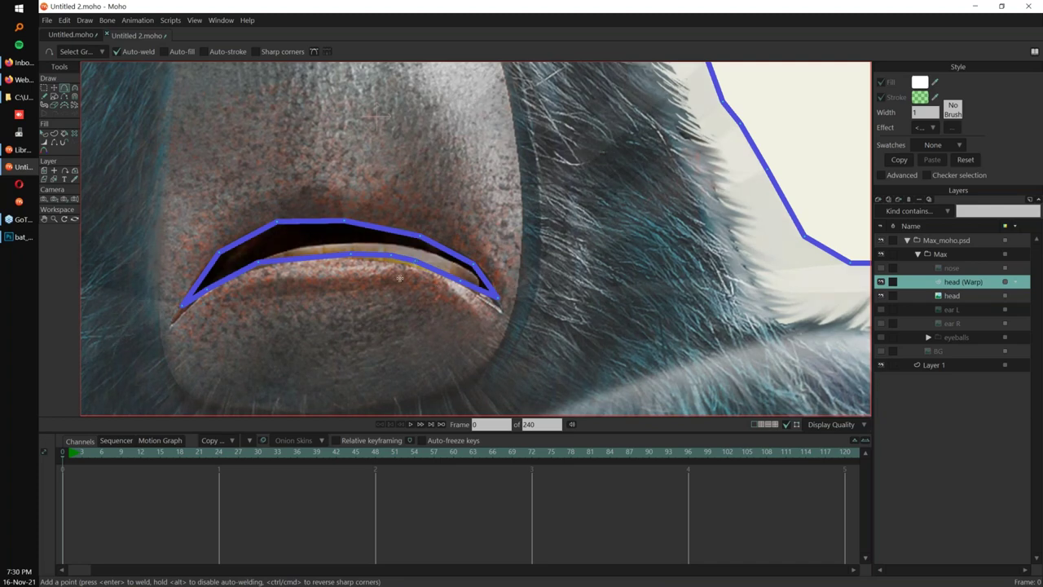
pyautogui.press('t')
pyautogui.scroll(-3, 574, 205)
pyautogui.click(95, 454)
pyautogui.moveTo(628, 135); pyautogui.dragTo(488, 220)
pyautogui.scroll(-3, 432, 271)
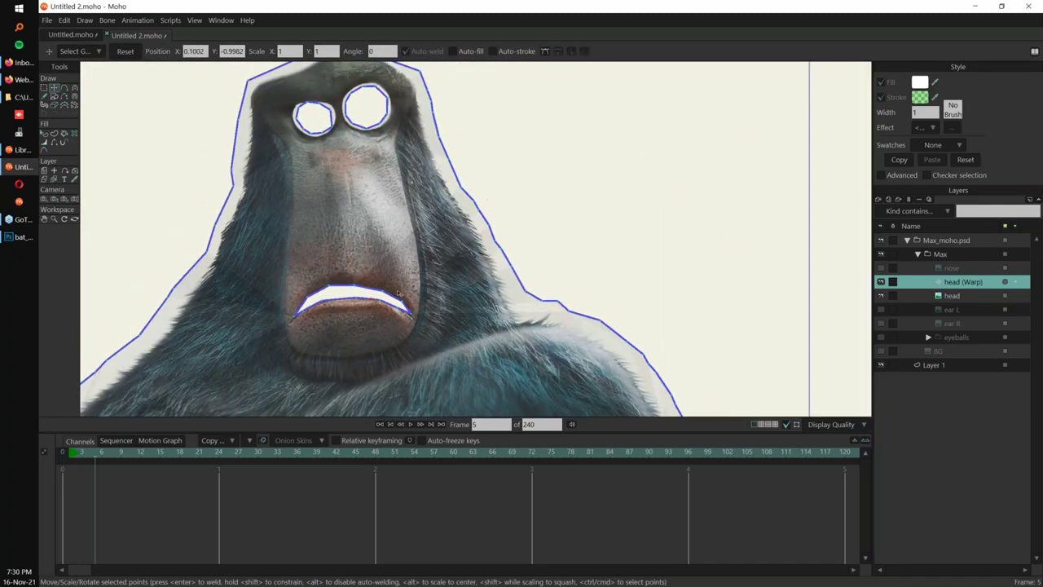
# Use the Magnet tool with a radius of about 0.73 to raise one mouth corner, moving to frame 8.
pyautogui.scroll(4, 488, 291)
pyautogui.press('g')
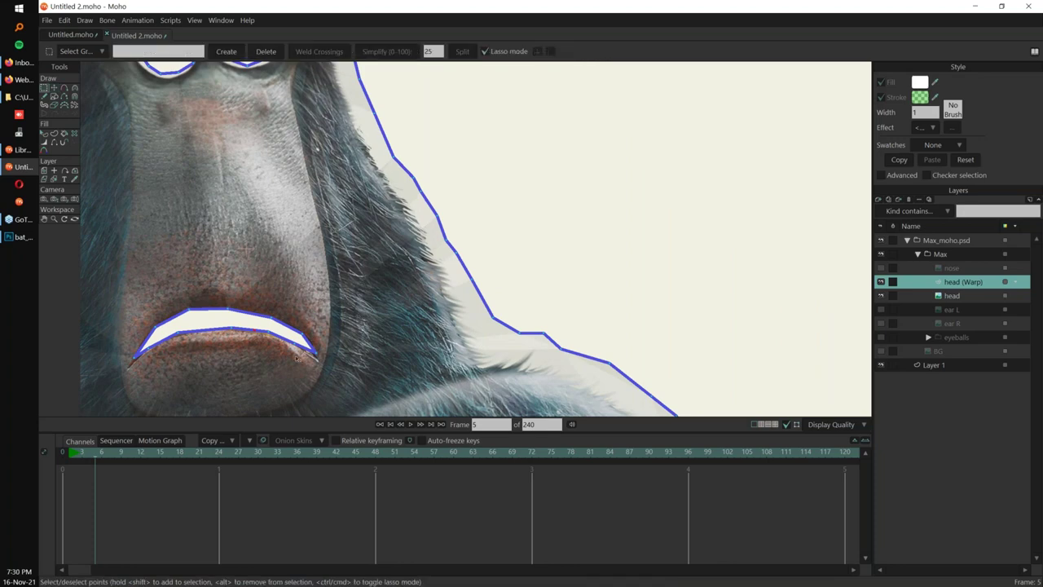
pyautogui.press('x')
pyautogui.keyDown('alt'); pyautogui.moveTo(300, 365); pyautogui.dragTo(331, 320); pyautogui.keyUp('alt')
pyautogui.press('Right')
pyautogui.press('Right')
pyautogui.press('Right')
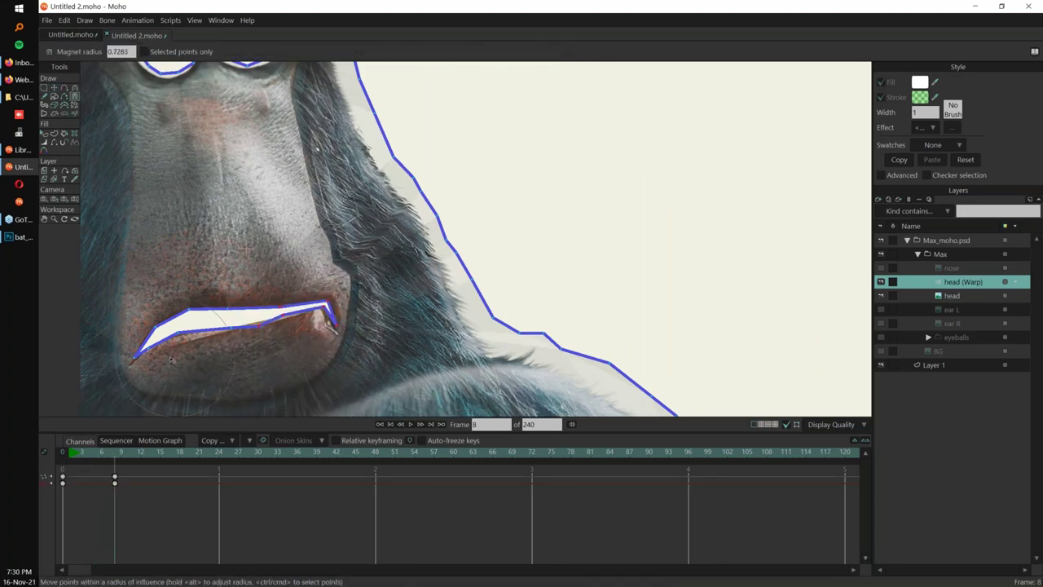
# Pull the upper and lower lip points apart with the Magnet tool on frame 8 to open the mouth wide.
pyautogui.moveTo(156, 344); pyautogui.dragTo(139, 329)
pyautogui.moveTo(228, 311); pyautogui.dragTo(238, 228)
pyautogui.moveTo(191, 279); pyautogui.dragTo(180, 268)
pyautogui.moveTo(225, 275); pyautogui.dragTo(226, 300)
pyautogui.moveTo(293, 280); pyautogui.dragTo(300, 314)
pyautogui.moveTo(153, 305); pyautogui.dragTo(170, 332)
pyautogui.scroll(-1, 402, 225)
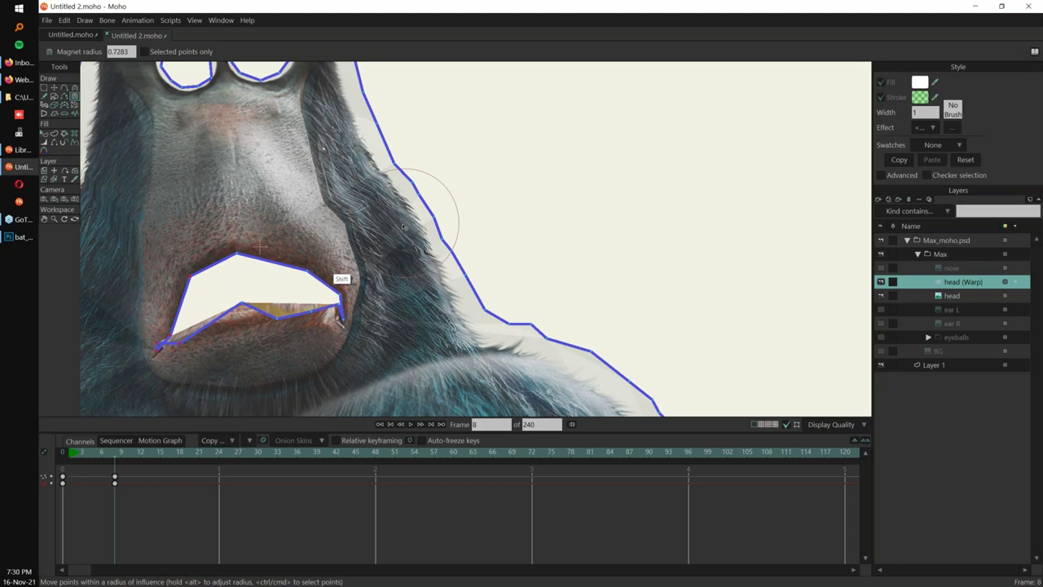
pyautogui.scroll(-3, 402, 227)
pyautogui.moveTo(328, 248); pyautogui.dragTo(320, 225)
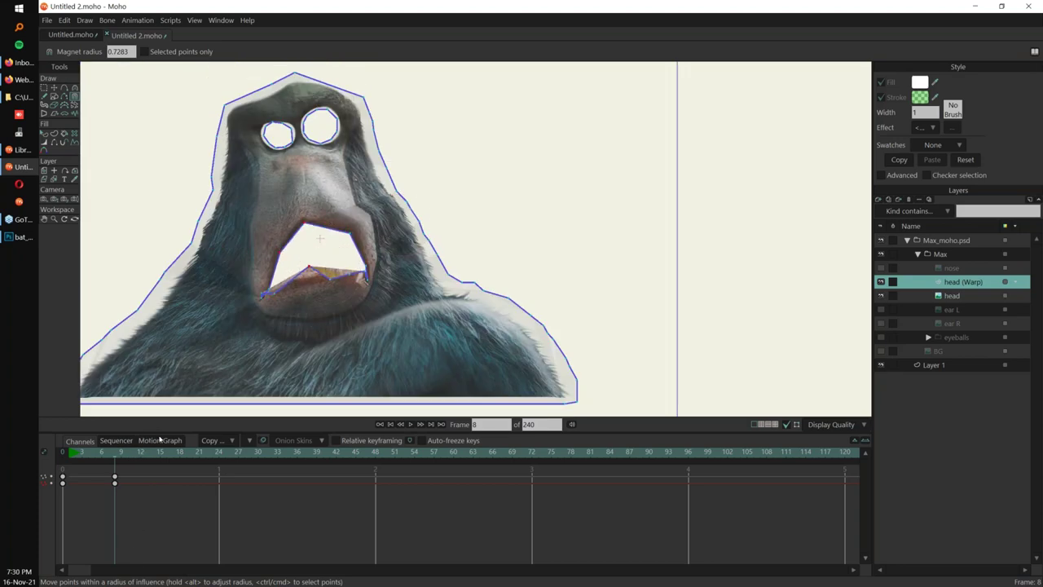
# Return to frame 0 and trace an open mesh line down one side of the muzzle, under the chin and up the other side.
pyautogui.moveTo(79, 453); pyautogui.dragTo(62, 453)
pyautogui.scroll(3, 448, 254)
pyautogui.press('a')
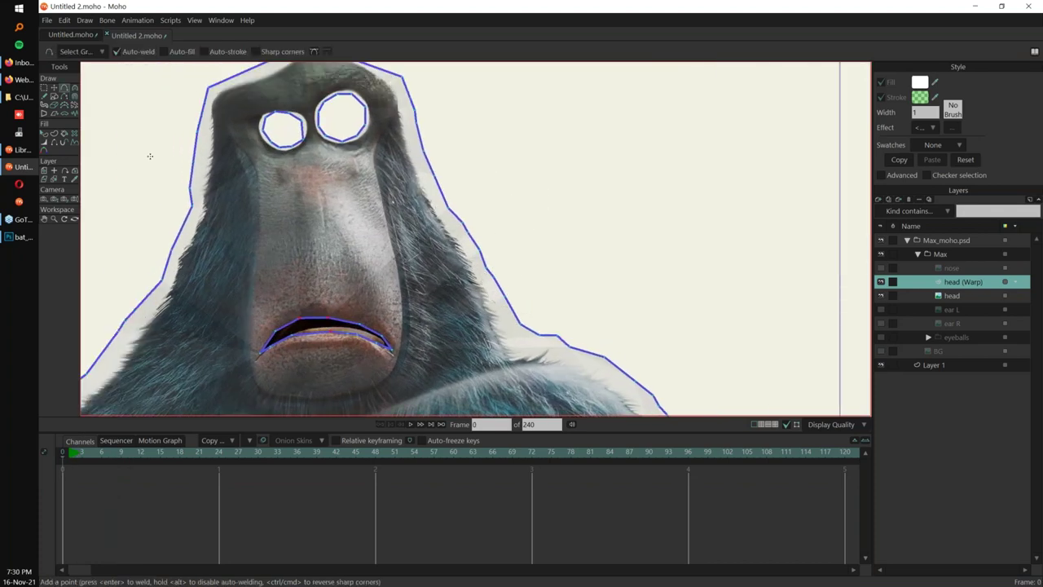
pyautogui.moveTo(240, 144)
pyautogui.mouseDown()
pyautogui.moveTo(257, 170)
pyautogui.moveTo(247, 309)
pyautogui.mouseUp()
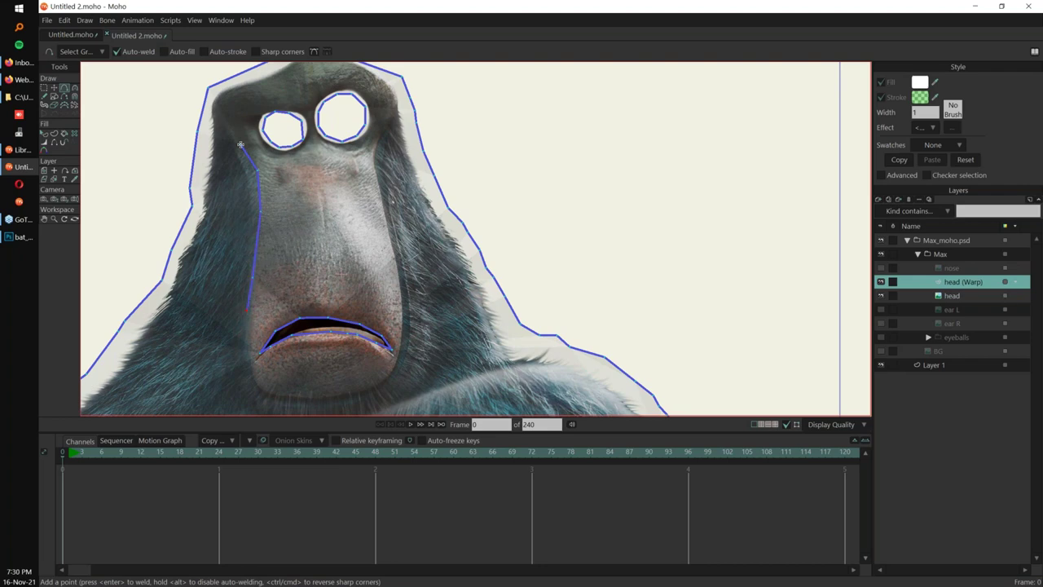
pyautogui.moveTo(248, 356); pyautogui.dragTo(384, 383)
pyautogui.moveTo(384, 383); pyautogui.dragTo(387, 379)
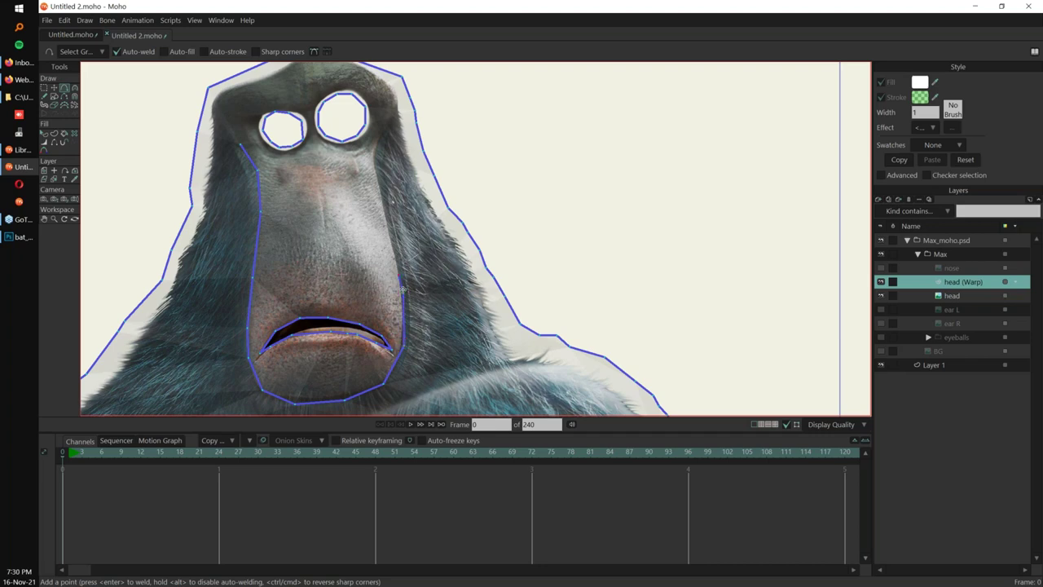
pyautogui.moveTo(403, 289); pyautogui.dragTo(382, 201)
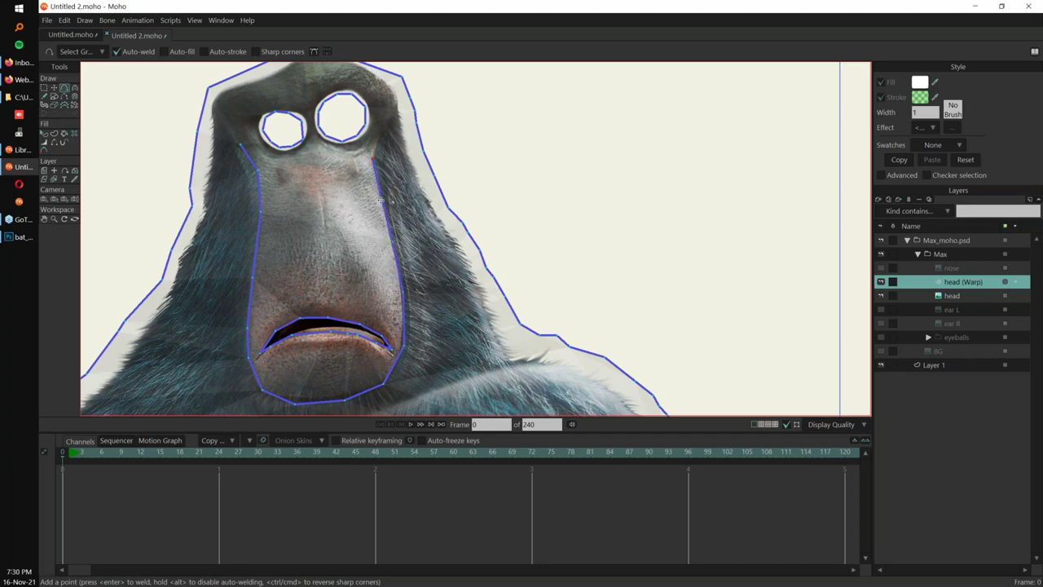
pyautogui.moveTo(374, 139); pyautogui.dragTo(381, 128)
# Widen the muzzle and reshape the mouth on frame 10 using the Magnet tool with a radius of about 1.79.
pyautogui.moveTo(421, 278); pyautogui.dragTo(421, 208)
pyautogui.click(127, 453)
pyautogui.press('g')
pyautogui.press('x')
pyautogui.keyDown('alt'); pyautogui.click(359, 328); pyautogui.keyUp('alt')
pyautogui.moveTo(382, 295); pyautogui.dragTo(402, 290)
pyautogui.moveTo(262, 284); pyautogui.dragTo(334, 277)
pyautogui.moveTo(403, 277); pyautogui.dragTo(428, 271)
pyautogui.moveTo(249, 277); pyautogui.dragTo(220, 264)
pyautogui.moveTo(257, 230); pyautogui.dragTo(241, 195)
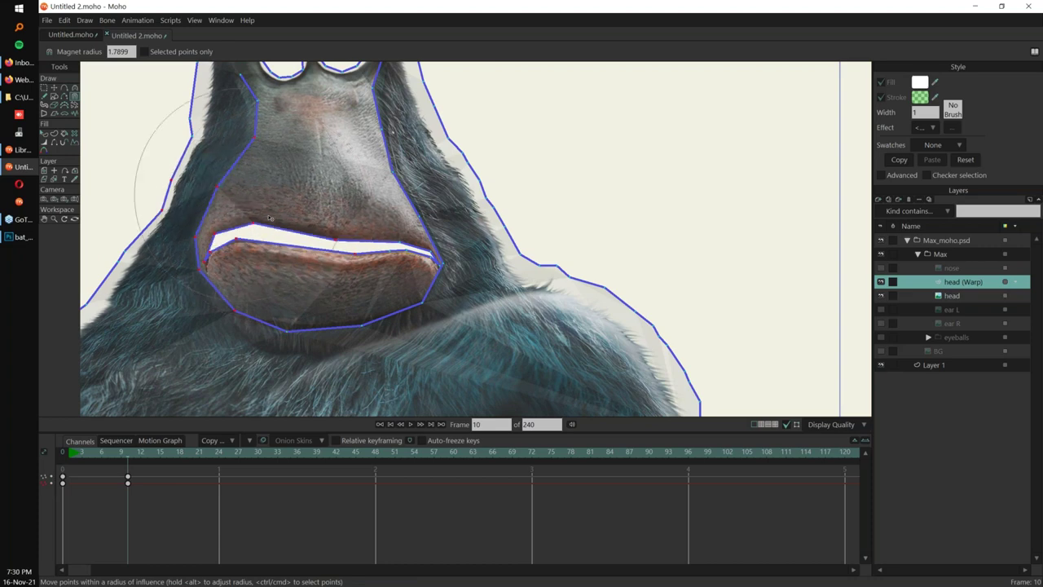
pyautogui.scroll(-1, 389, 222)
pyautogui.moveTo(396, 211); pyautogui.dragTo(405, 192)
pyautogui.moveTo(416, 281); pyautogui.dragTo(436, 259)
pyautogui.scroll(-2, 449, 255)
# Hide the head (Warp) layer, show the ear L, ear R, eyeballs, nose and BG layers, and scrub back to frame 0.
pyautogui.click(880, 281)
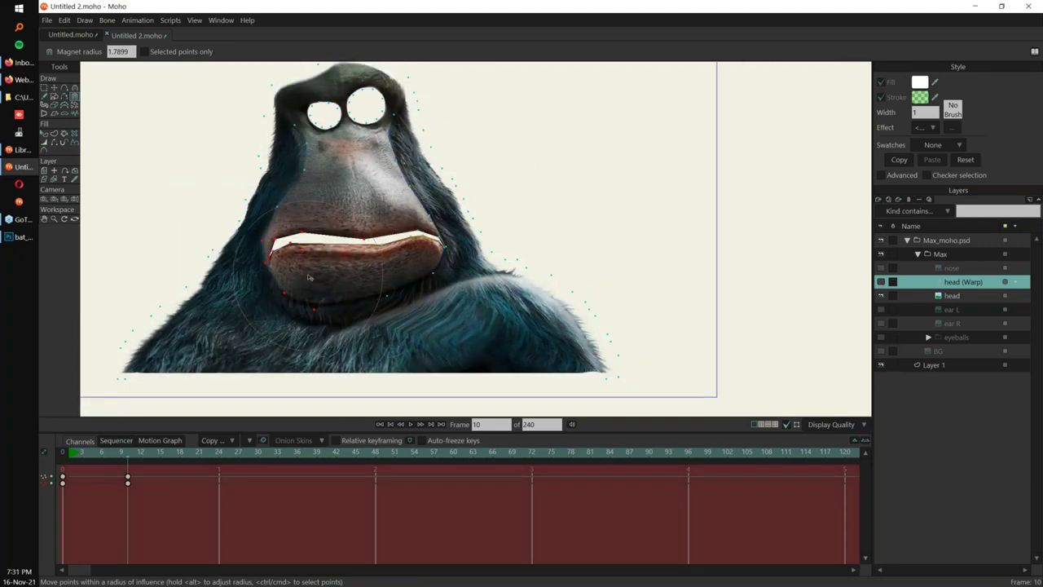
pyautogui.click(124, 479)
pyautogui.click(881, 310)
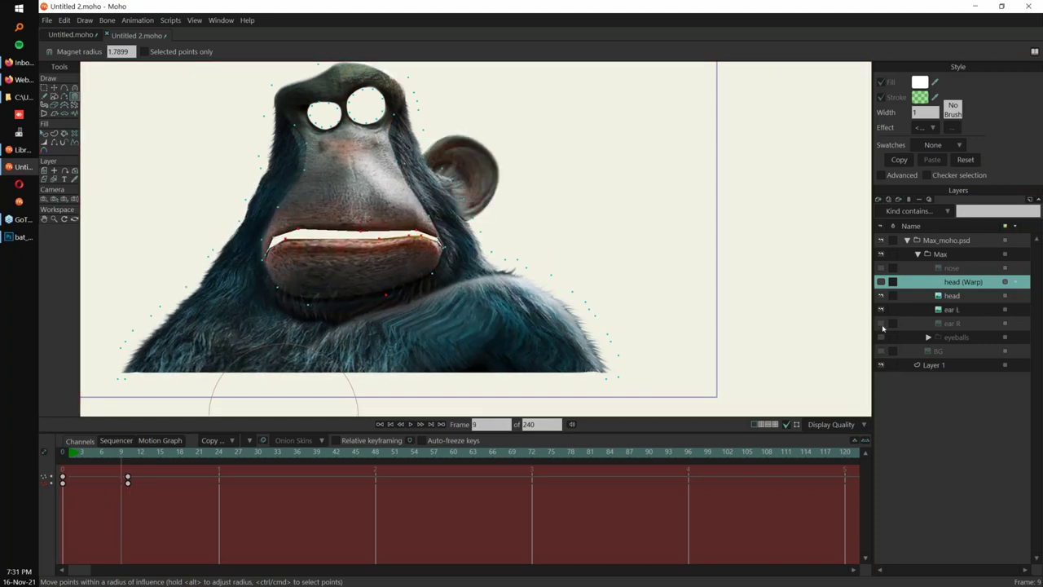
pyautogui.click(880, 324)
pyautogui.click(881, 337)
pyautogui.click(880, 268)
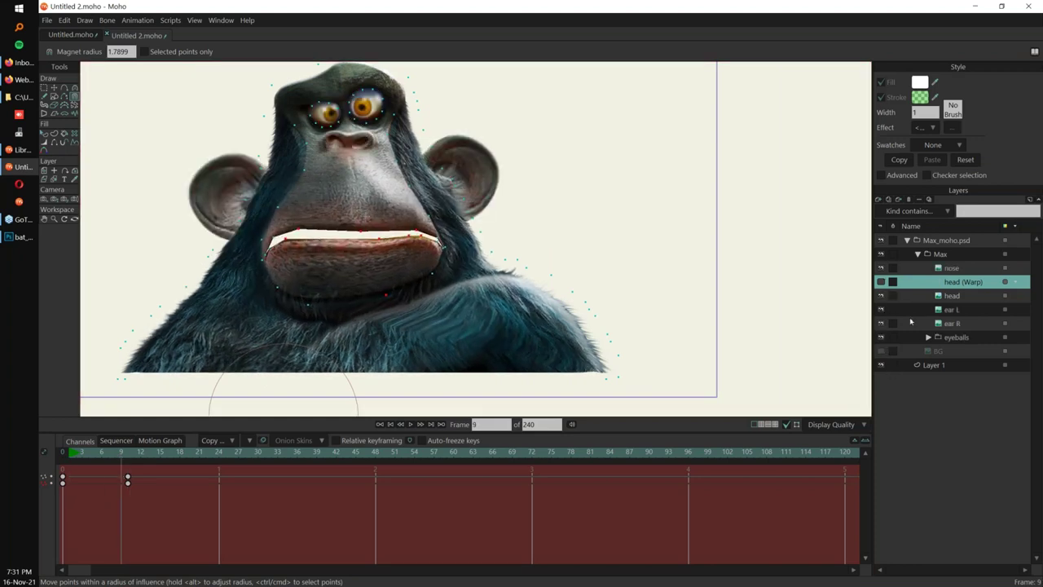
pyautogui.click(881, 350)
pyautogui.click(115, 454)
pyautogui.moveTo(121, 454); pyautogui.dragTo(23, 515)
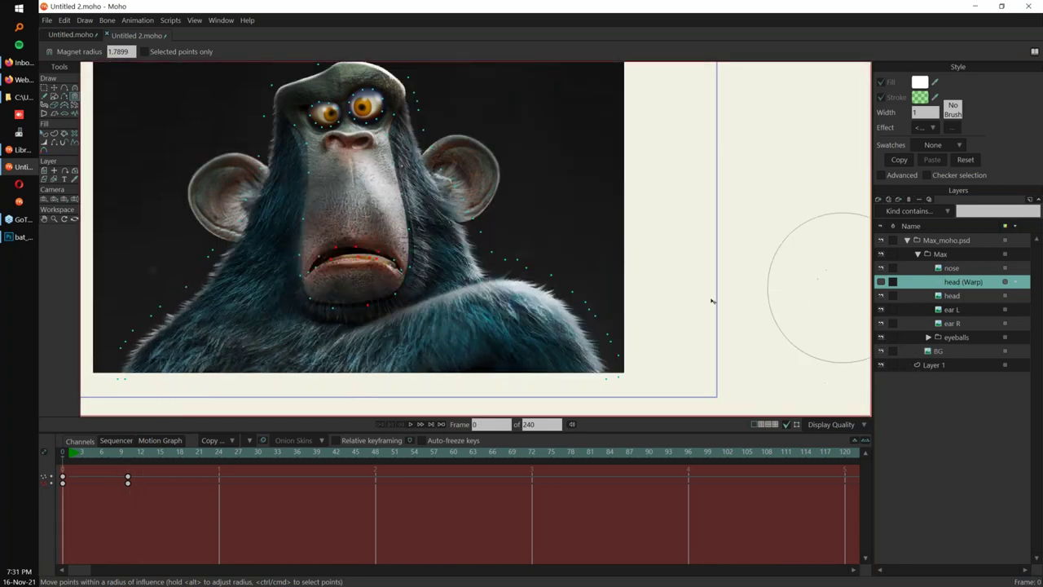
# Add one open curved mesh line below the lower lip and another above the upper lip.
pyautogui.press('g')
pyautogui.scroll(6, 409, 213)
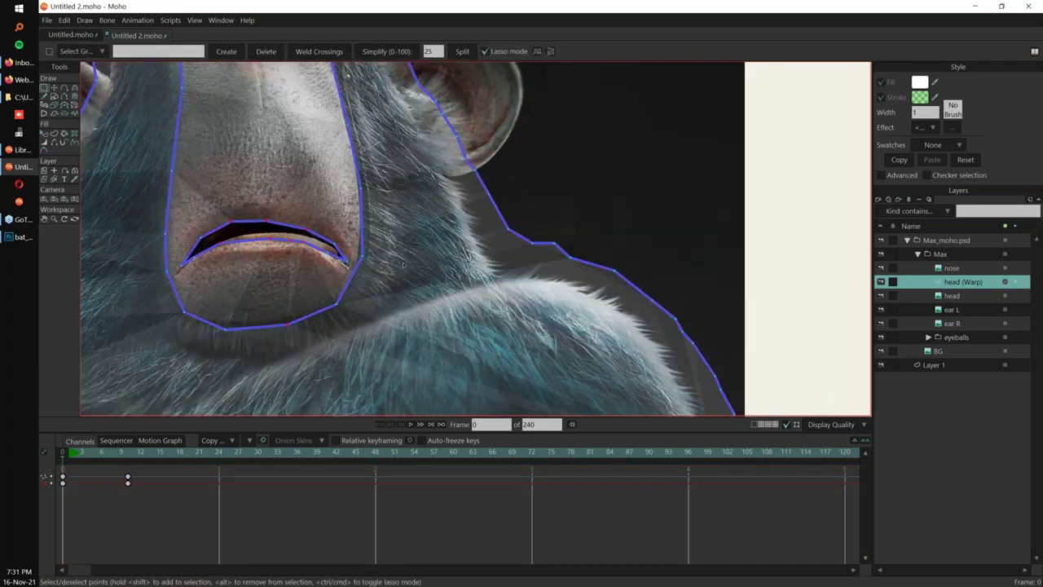
pyautogui.scroll(3, 508, 262)
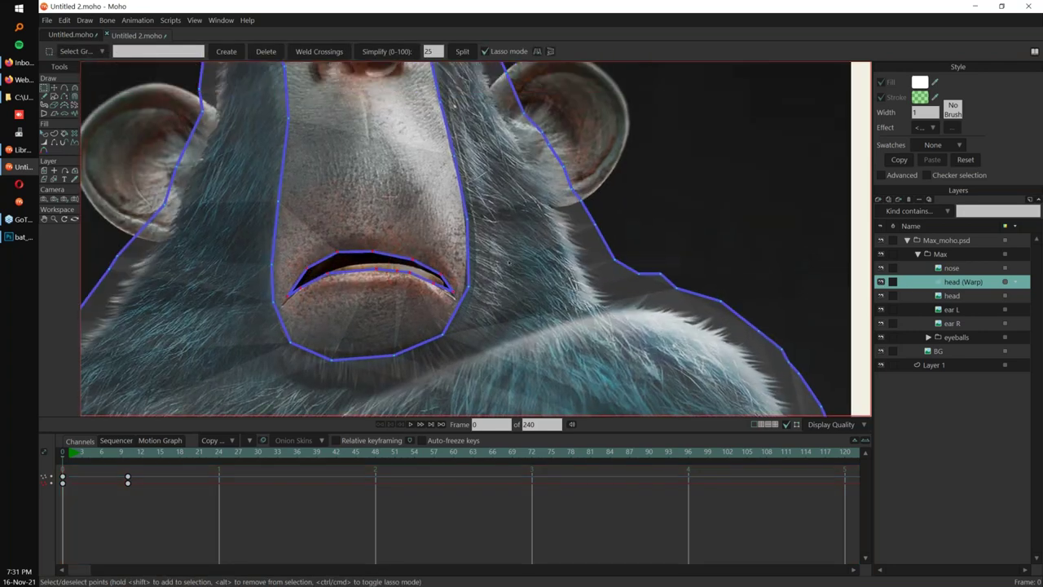
pyautogui.scroll(2, 397, 323)
pyautogui.press('a')
pyautogui.moveTo(277, 340)
pyautogui.mouseDown()
pyautogui.moveTo(436, 336)
pyautogui.moveTo(400, 325)
pyautogui.mouseUp()
pyautogui.click(355, 335)
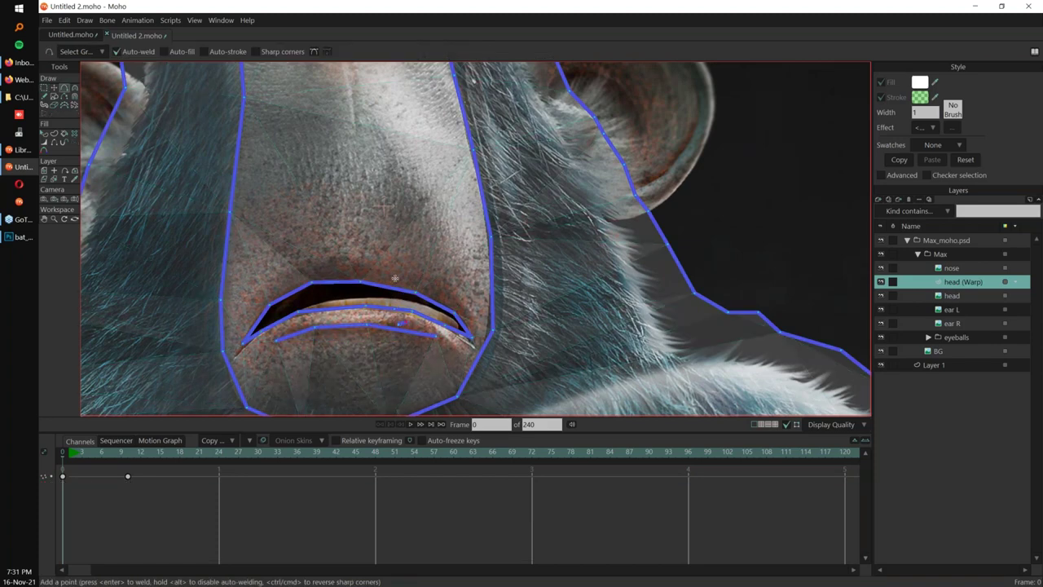
pyautogui.moveTo(261, 290)
pyautogui.mouseDown()
pyautogui.moveTo(414, 268)
pyautogui.moveTo(437, 280)
pyautogui.mouseUp()
pyautogui.moveTo(334, 285)
pyautogui.mouseDown()
pyautogui.moveTo(324, 266)
pyautogui.moveTo(305, 270)
pyautogui.moveTo(405, 271)
pyautogui.mouseUp()
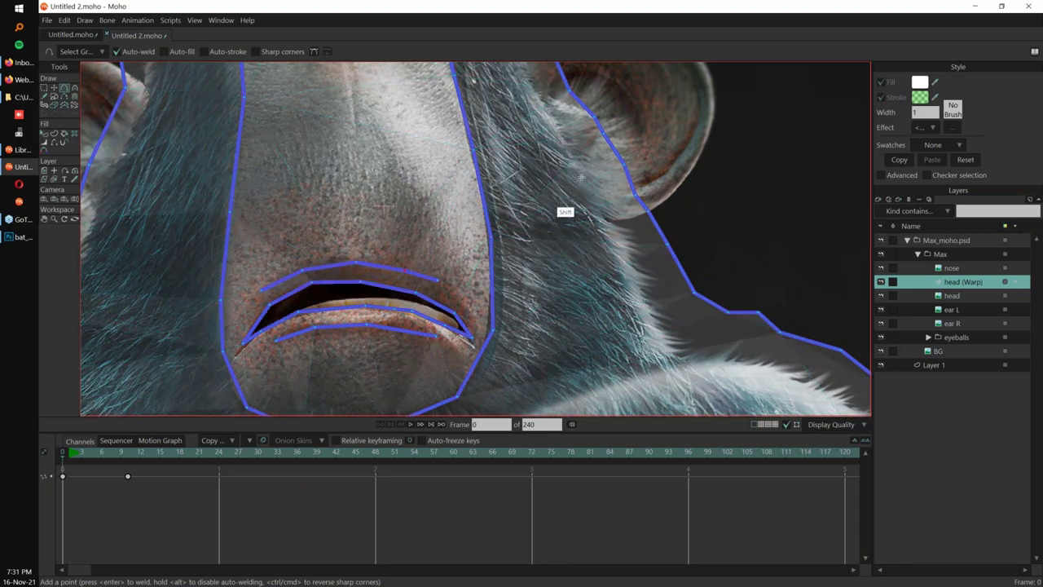
# Add an open mesh line across the brow above both eyes and an extra point on the upper head outline.
pyautogui.scroll(-1, 574, 173)
pyautogui.scroll(-2, 581, 177)
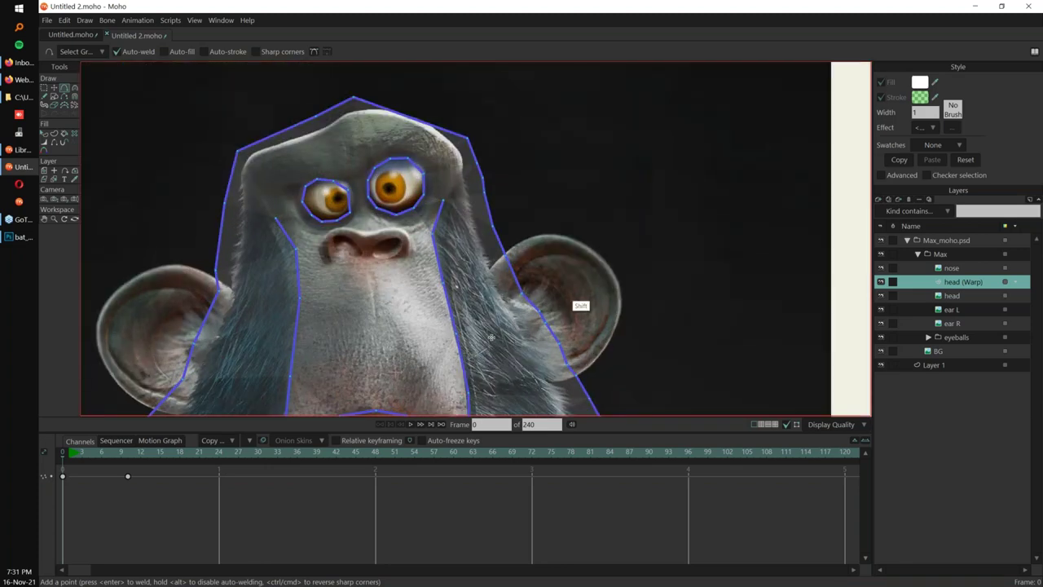
pyautogui.scroll(2, 529, 360)
pyautogui.scroll(1, 530, 360)
pyautogui.moveTo(176, 224); pyautogui.dragTo(315, 207)
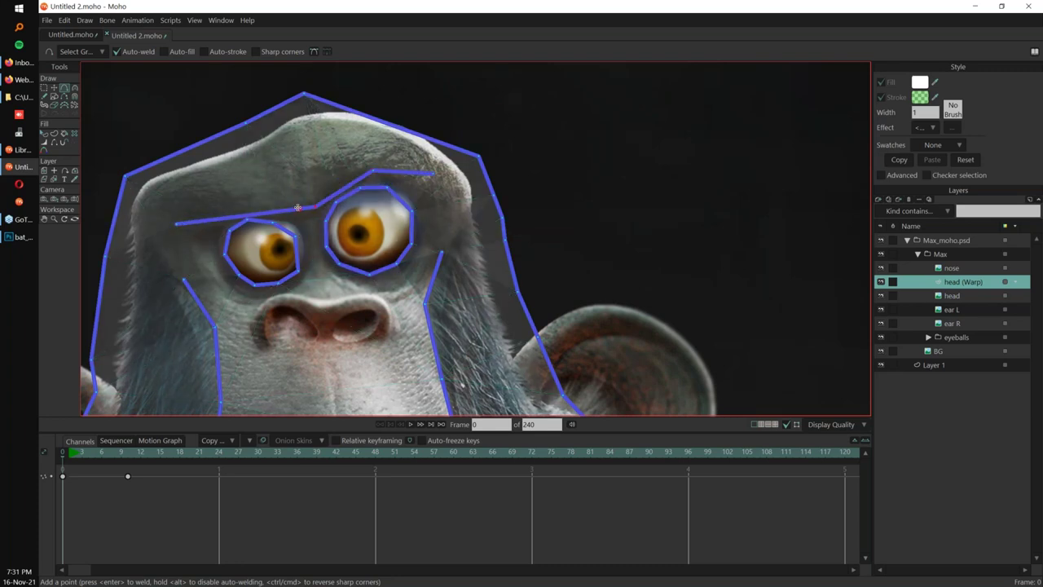
pyautogui.click(251, 216)
pyautogui.moveTo(429, 154); pyautogui.dragTo(432, 169)
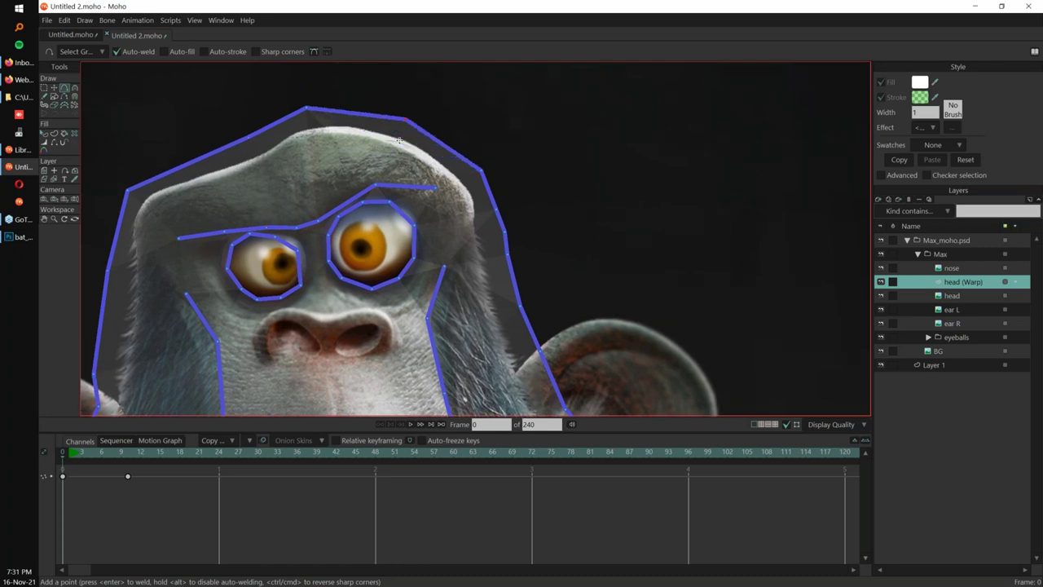
# Move to frame 9 and delete the keyframe on frame 10.
pyautogui.scroll(-3, 585, 169)
pyautogui.scroll(-1, 576, 180)
pyautogui.moveTo(74, 453); pyautogui.dragTo(121, 453)
pyautogui.click(128, 476)
pyautogui.press('Delete')
# On frame 9, pull the head (Warp) brow line's points down over both eyes to lower the brow.
pyautogui.moveTo(524, 299); pyautogui.dragTo(516, 303)
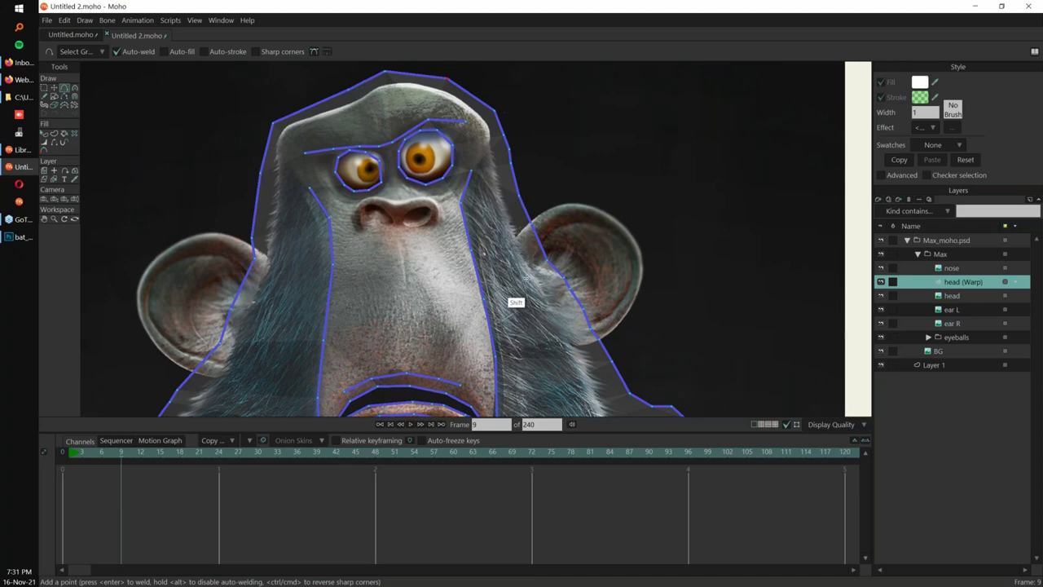
pyautogui.scroll(2, 516, 302)
pyautogui.moveTo(465, 242); pyautogui.dragTo(505, 363)
pyautogui.press('t')
pyautogui.moveTo(377, 235); pyautogui.dragTo(402, 245)
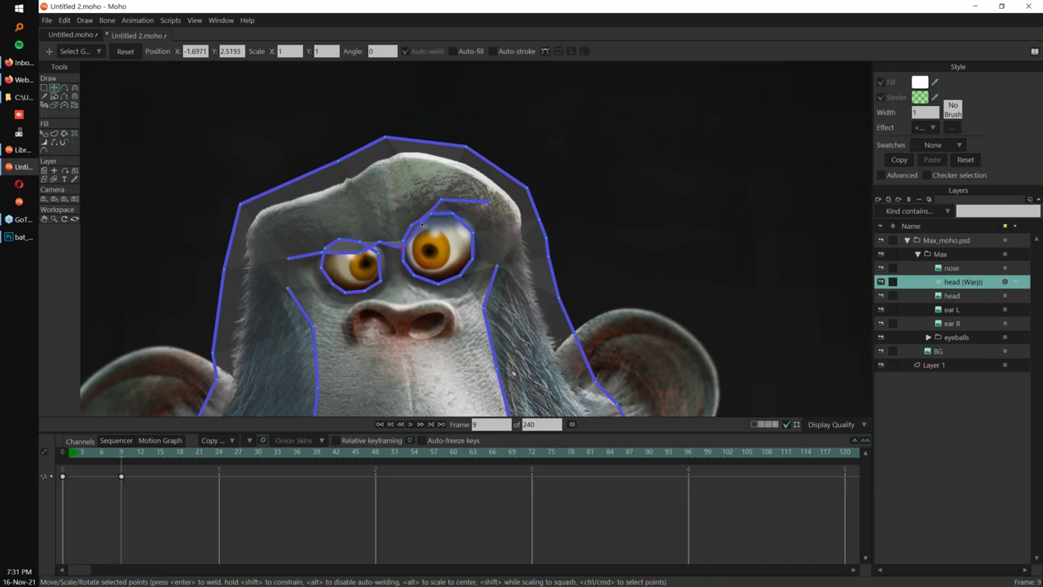
pyautogui.moveTo(440, 198); pyautogui.dragTo(442, 231)
pyautogui.moveTo(319, 253); pyautogui.dragTo(394, 258)
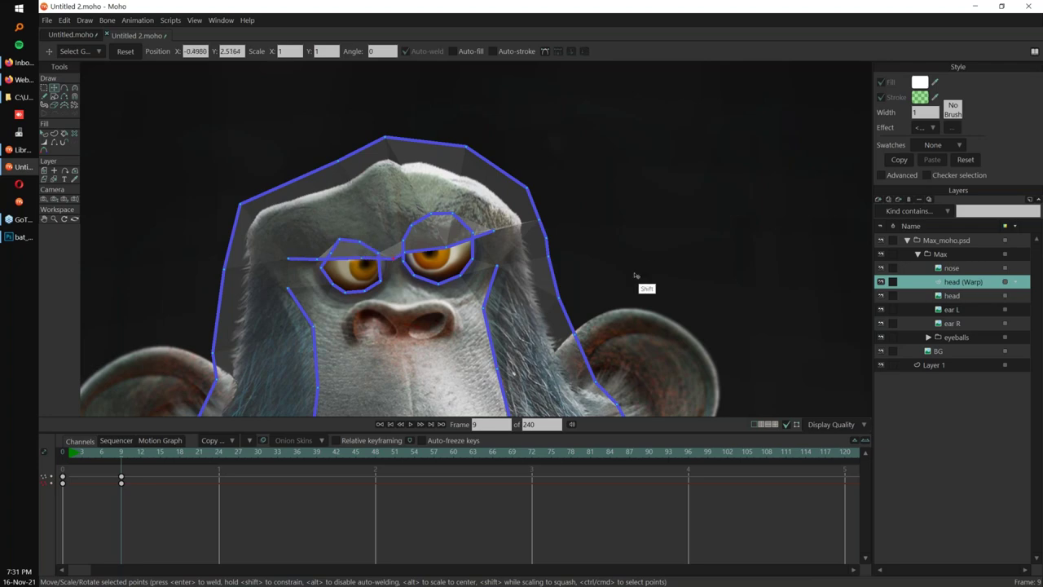
# Hide the head (Warp) mesh to examine the lowered brow, return to frame 0 and show the mesh again.
pyautogui.scroll(-3, 635, 276)
pyautogui.click(881, 282)
pyautogui.moveTo(640, 308); pyautogui.dragTo(541, 286)
pyautogui.scroll(3, 541, 286)
pyautogui.moveTo(120, 454); pyautogui.dragTo(62, 454)
pyautogui.click(880, 281)
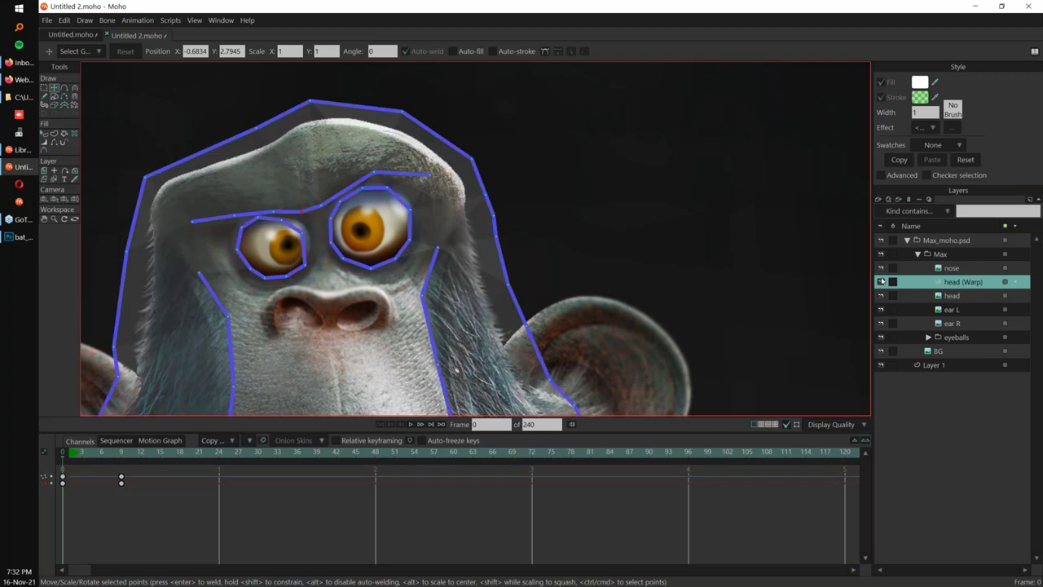
# Add an open mesh line along the inside edge of the upper head and preview the brow motion between frames 0 and 9.
pyautogui.scroll(-1, 482, 246)
pyautogui.click(64, 87)
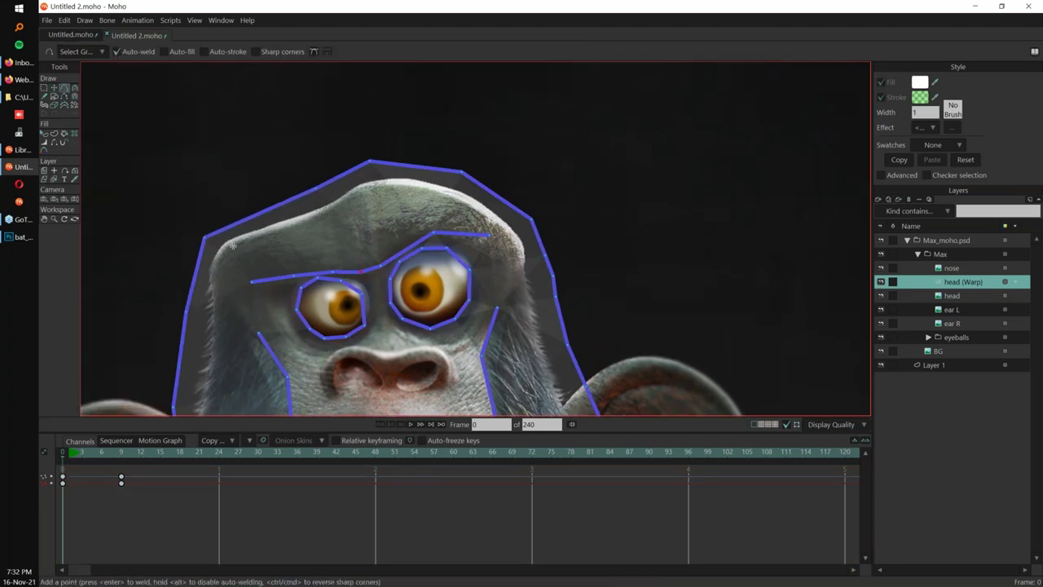
pyautogui.moveTo(223, 276); pyautogui.dragTo(286, 234)
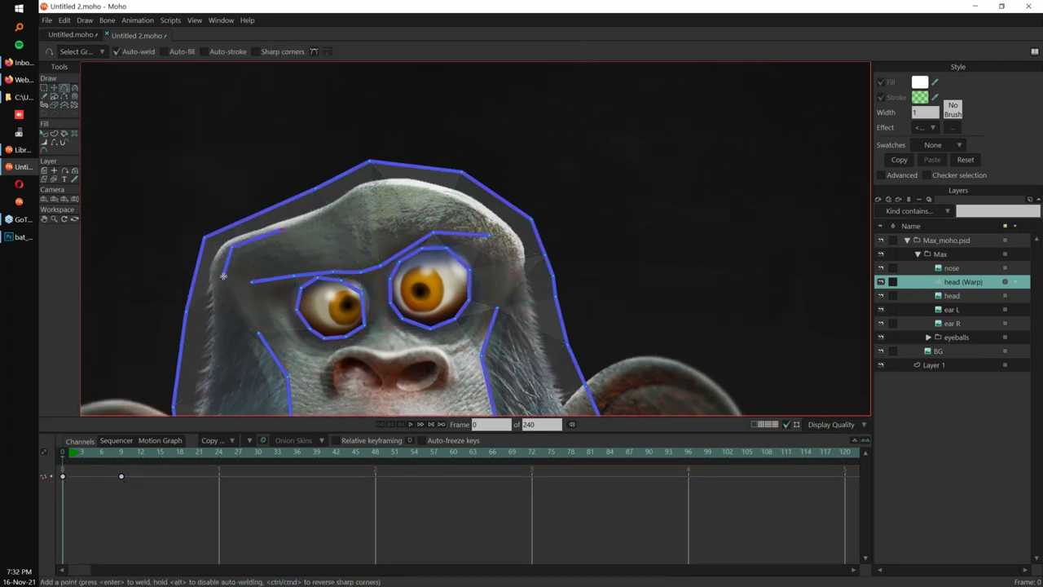
pyautogui.moveTo(368, 189); pyautogui.dragTo(462, 197)
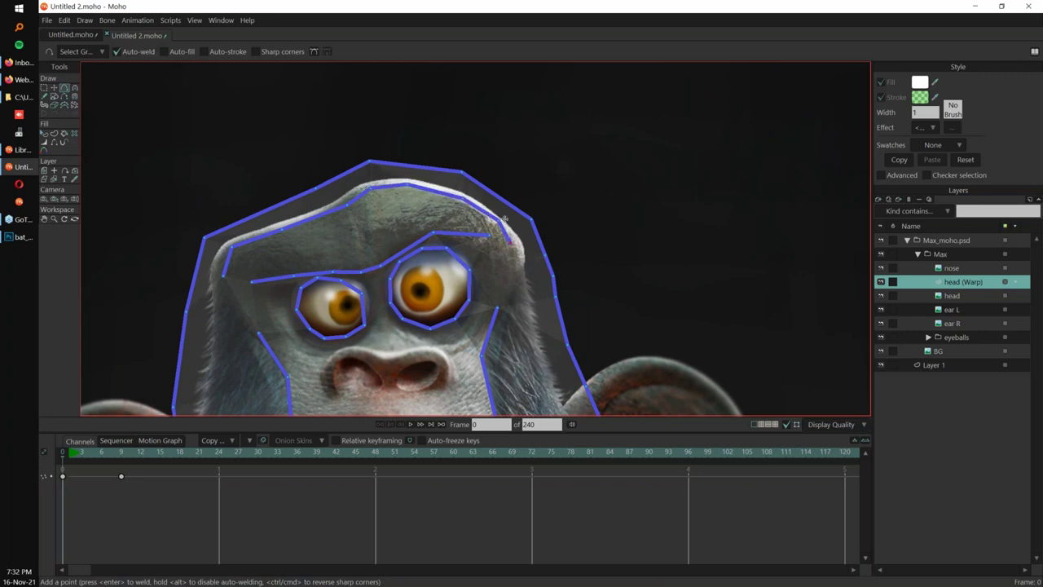
pyautogui.press('space')
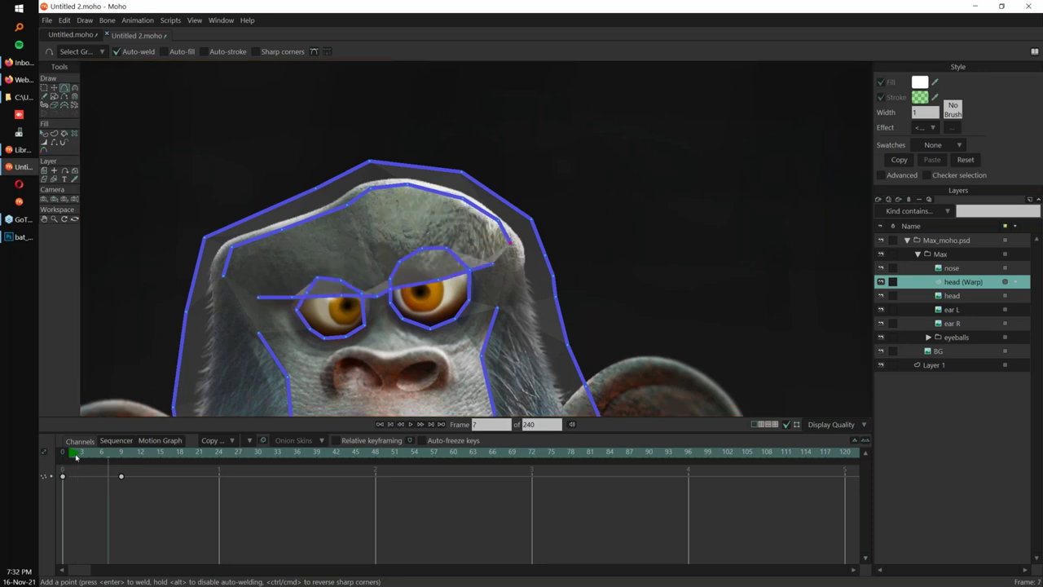
pyautogui.moveTo(76, 458); pyautogui.dragTo(122, 457)
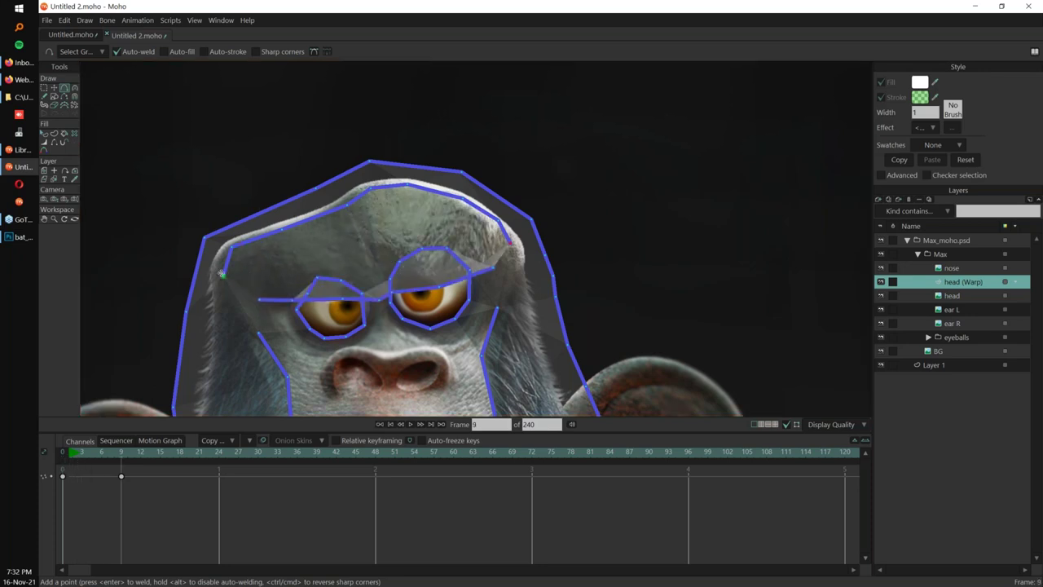
pyautogui.press('space')
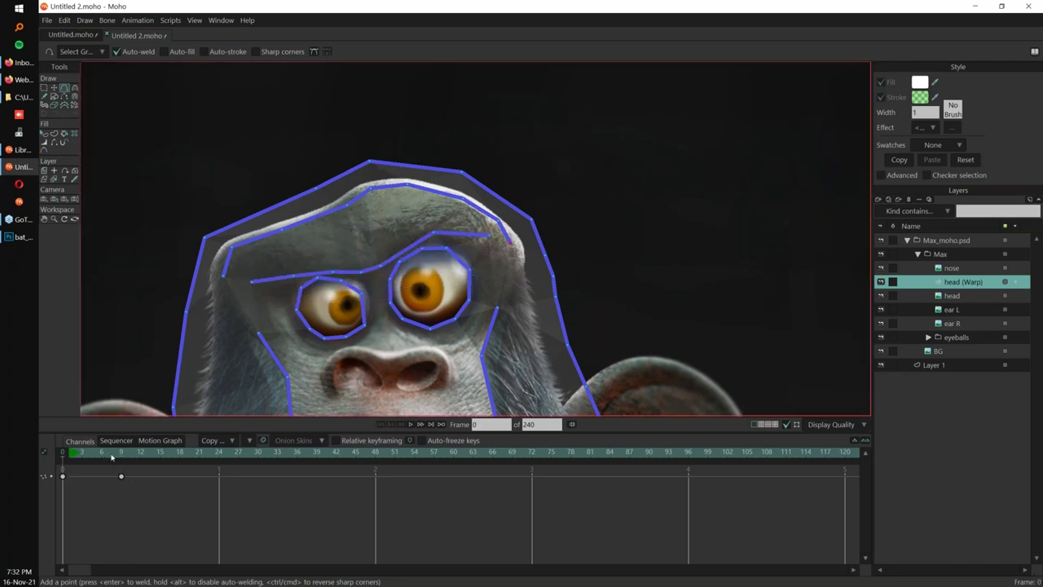
# Expand the eyeballs group and create a Smart Warp mesh for the pupils layer.
pyautogui.moveTo(514, 412); pyautogui.dragTo(583, 314)
pyautogui.scroll(-2, 583, 314)
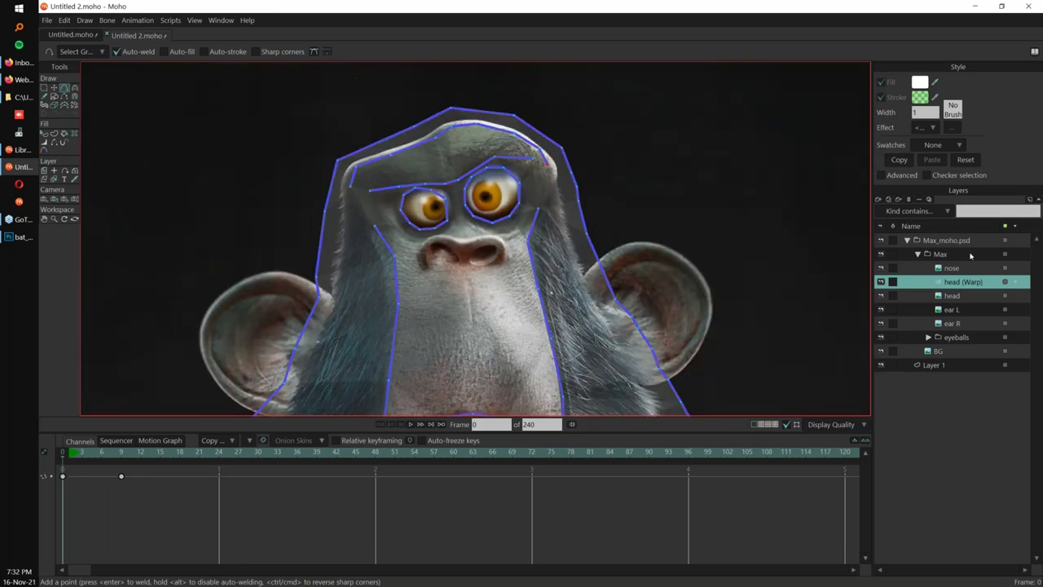
pyautogui.click(928, 337)
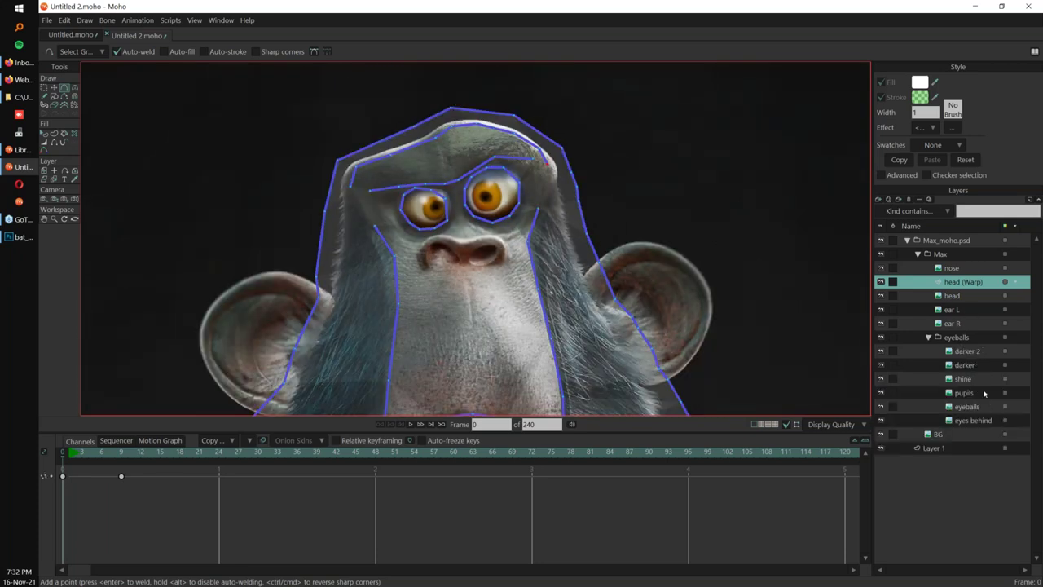
pyautogui.click(982, 394)
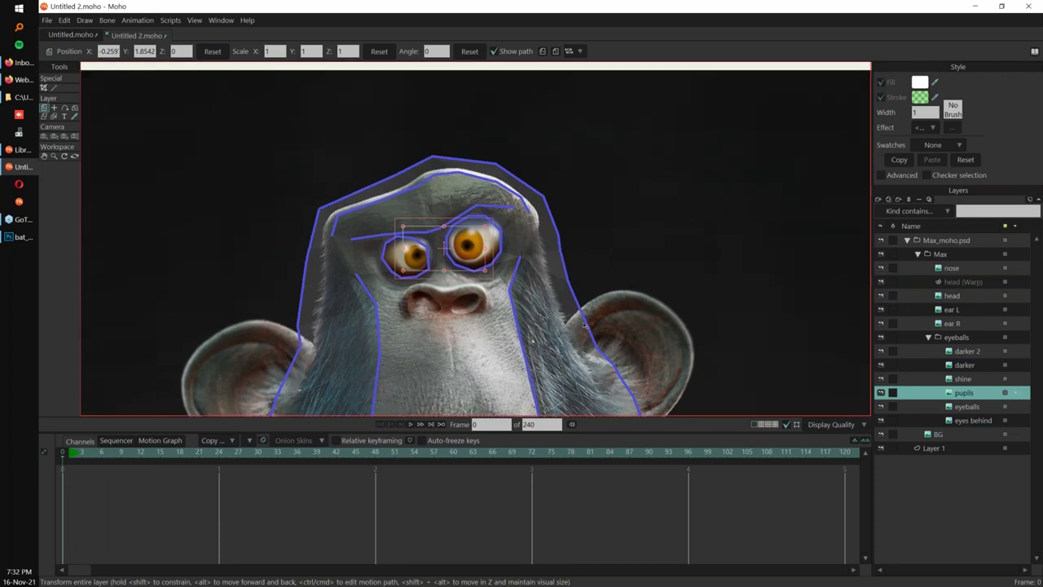
pyautogui.click(105, 21)
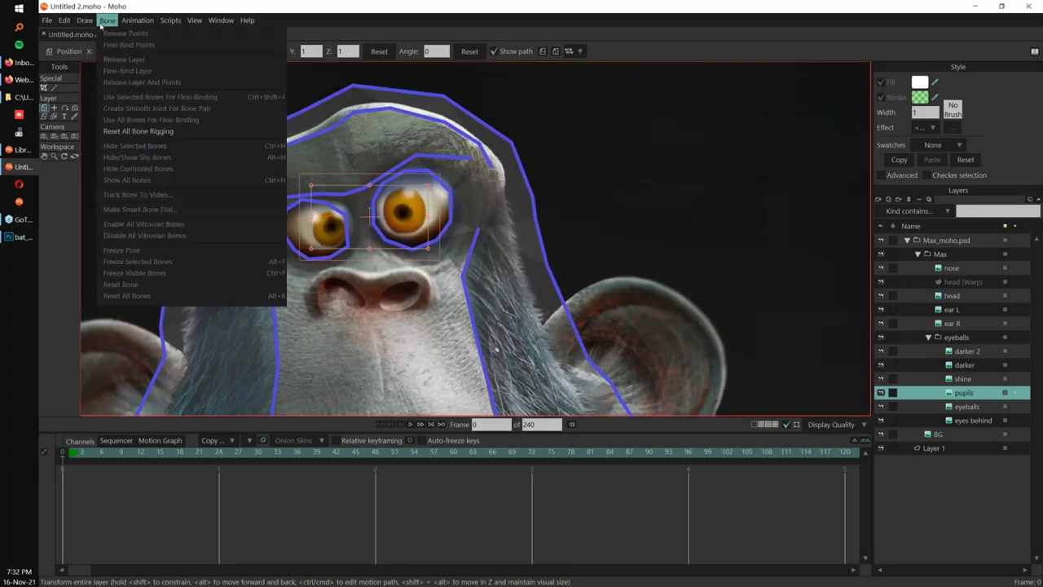
pyautogui.click(134, 168)
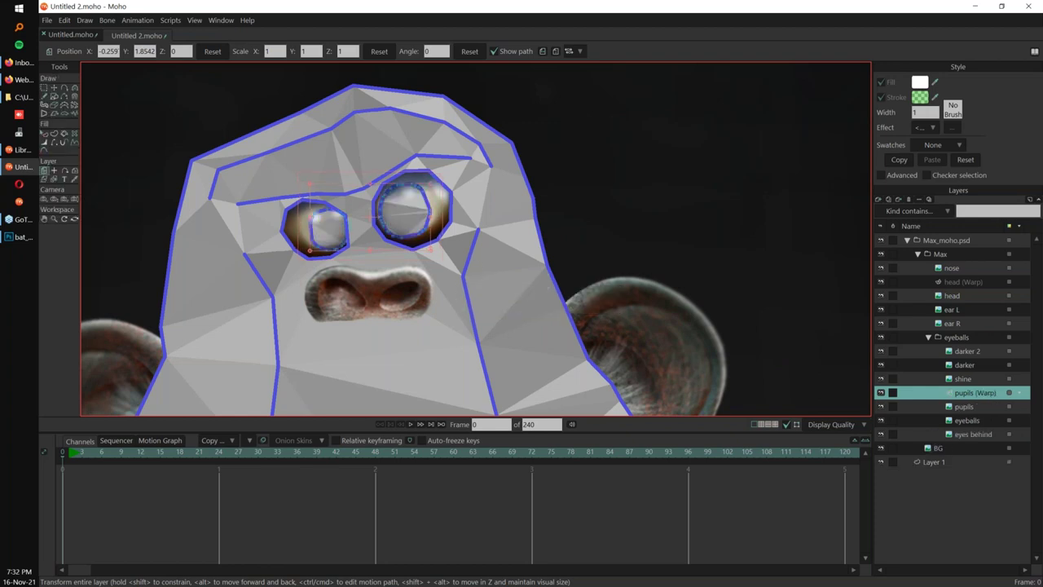
# Try shifting the pupils (Warp) mesh points around the larger eye's iris and the smaller eye's iris on a later frame.
pyautogui.moveTo(494, 228); pyautogui.dragTo(717, 200)
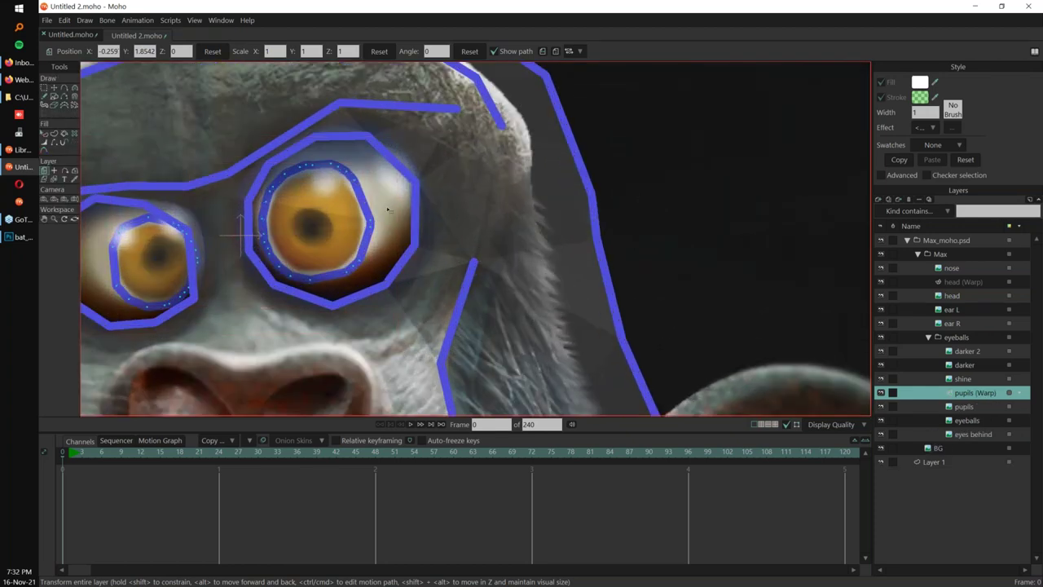
pyautogui.press('g')
pyautogui.click(423, 203)
pyautogui.moveTo(402, 215)
pyautogui.mouseDown()
pyautogui.moveTo(456, 207)
pyautogui.moveTo(440, 196)
pyautogui.moveTo(399, 210)
pyautogui.mouseUp()
pyautogui.press('t')
pyautogui.hotkey('ctrl', 'z')
pyautogui.moveTo(105, 453); pyautogui.dragTo(135, 453)
pyautogui.moveTo(451, 271); pyautogui.dragTo(488, 267)
pyautogui.keyDown('ctrl'); pyautogui.click(209, 297); pyautogui.keyUp('ctrl')
pyautogui.moveTo(208, 297); pyautogui.dragTo(156, 300)
# Try reshaping the smaller eye's iris with the Magnet tool, and delete the pupils (Warp) test keyframes.
pyautogui.scroll(-2, 416, 228)
pyautogui.moveTo(267, 272); pyautogui.dragTo(294, 246)
pyautogui.press('x')
pyautogui.moveTo(290, 247); pyautogui.dragTo(264, 208)
pyautogui.click(122, 456)
pyautogui.hotkey('shift', 'Left')
pyautogui.moveTo(149, 465); pyautogui.dragTo(106, 519)
pyautogui.press('Delete')
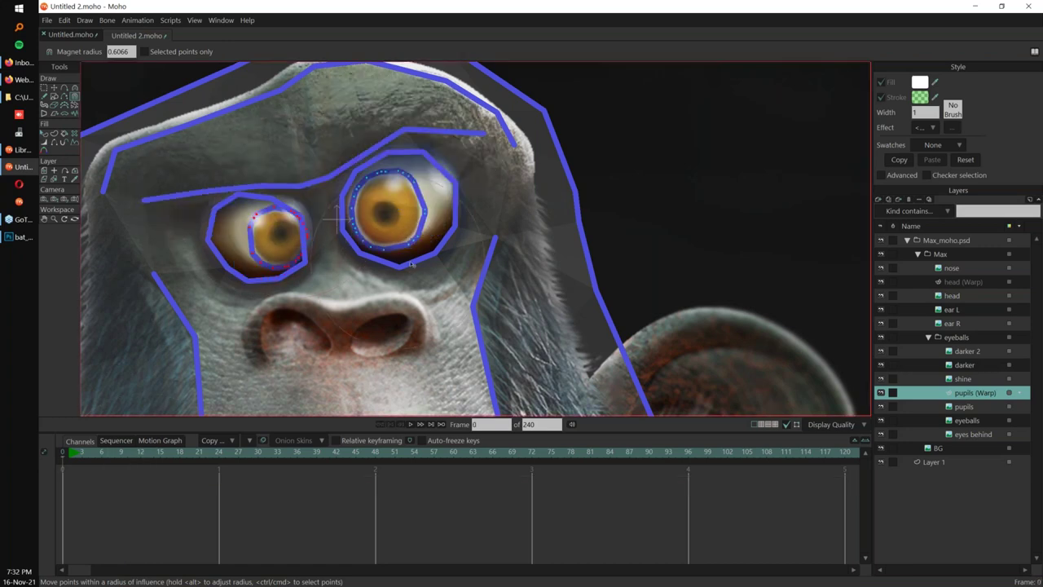
# On frame 0, add an inner mesh line around the dark pupil of each eye in pupils (Warp).
pyautogui.moveTo(395, 280); pyautogui.dragTo(372, 312)
pyautogui.scroll(3, 372, 312)
pyautogui.press('a')
pyautogui.moveTo(303, 241); pyautogui.dragTo(318, 210)
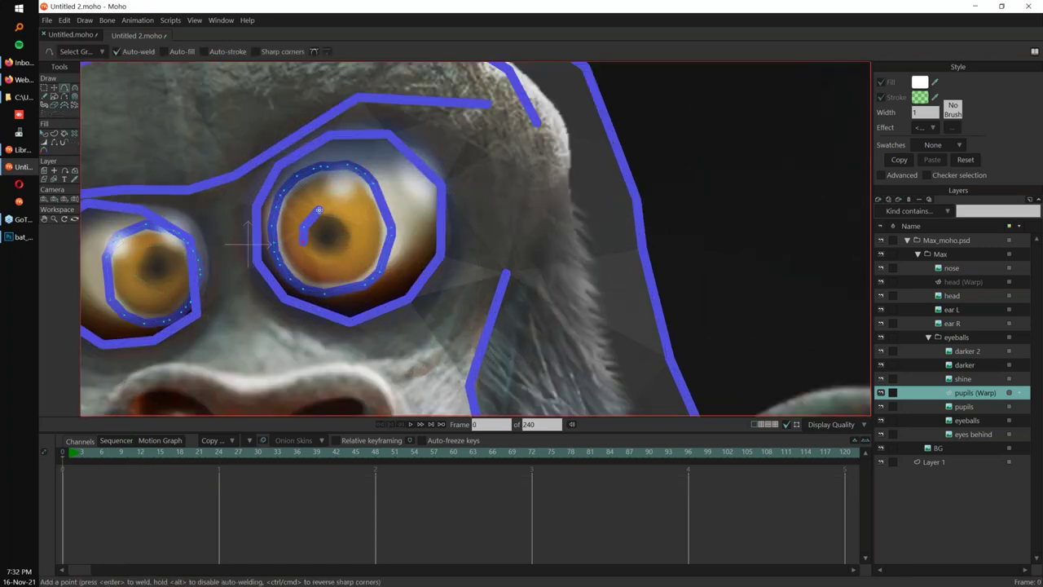
pyautogui.moveTo(353, 248); pyautogui.dragTo(335, 209)
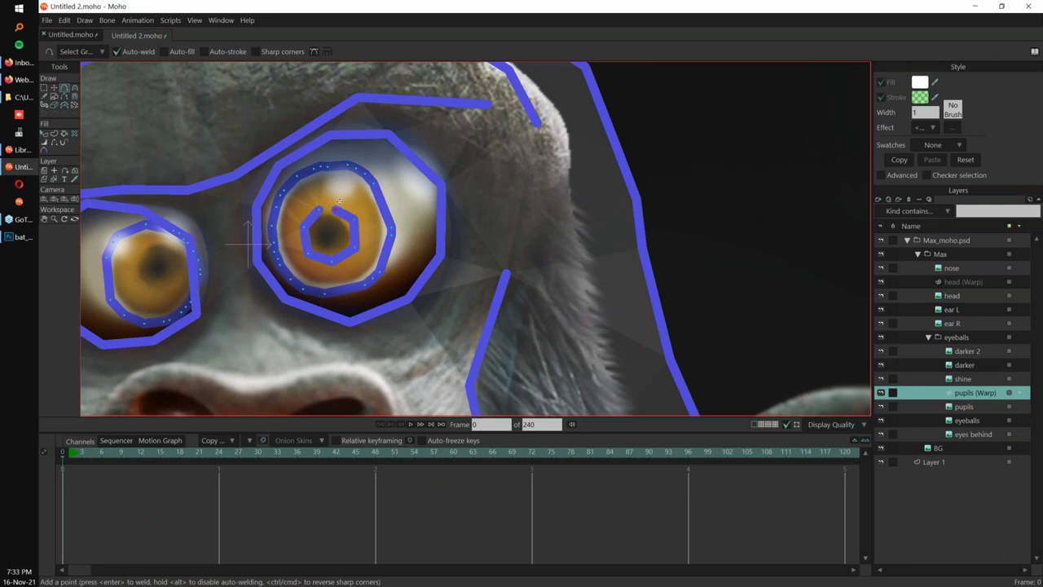
pyautogui.moveTo(145, 246); pyautogui.dragTo(139, 267)
pyautogui.moveTo(139, 267); pyautogui.dragTo(151, 287)
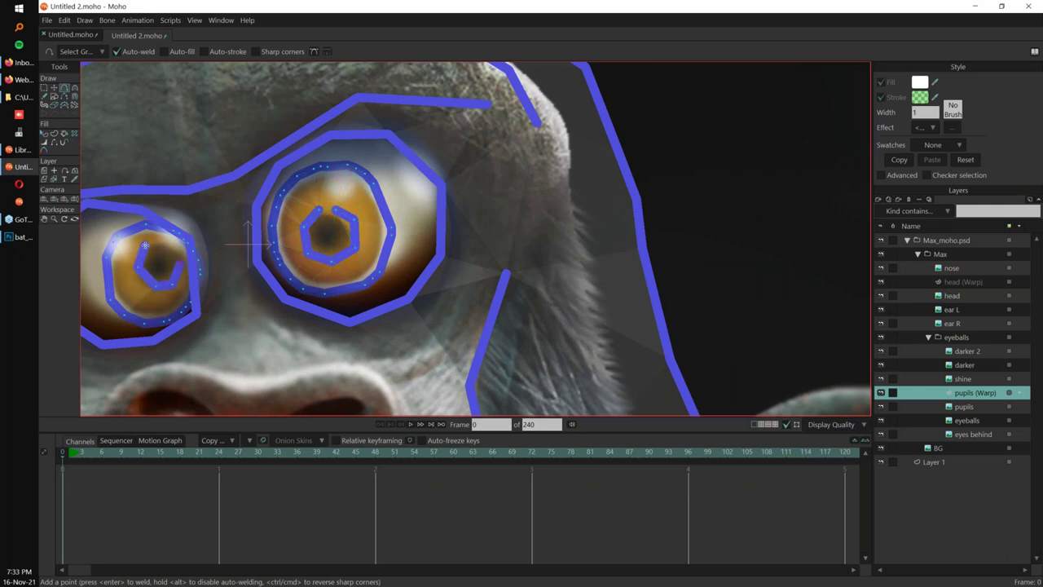
# On frame 8, try moving the larger eye's iris and inner pupil points, and undo the last adjustment.
pyautogui.scroll(-2, 336, 277)
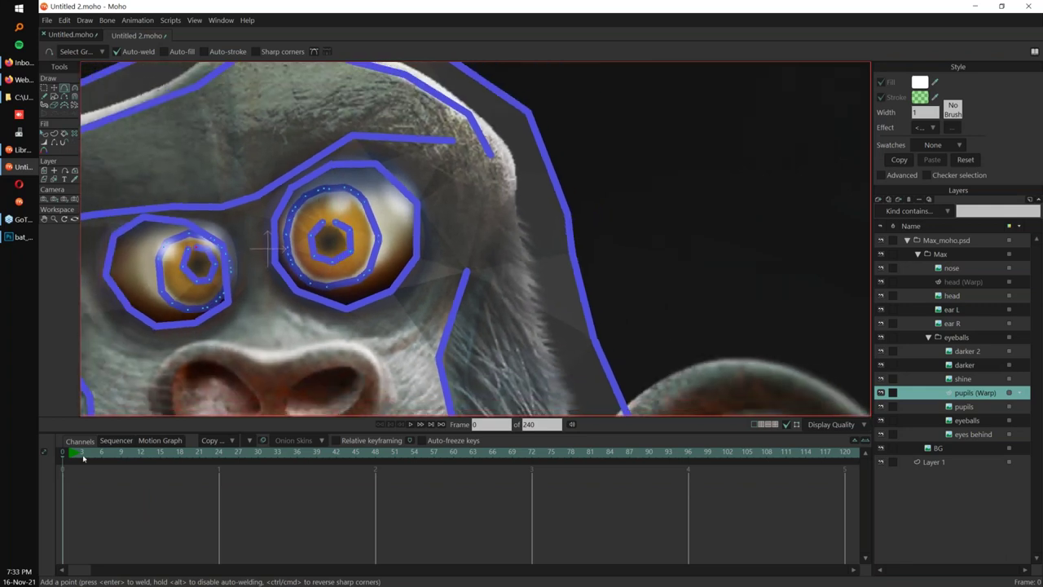
pyautogui.moveTo(84, 455); pyautogui.dragTo(115, 456)
pyautogui.moveTo(352, 243); pyautogui.dragTo(387, 235)
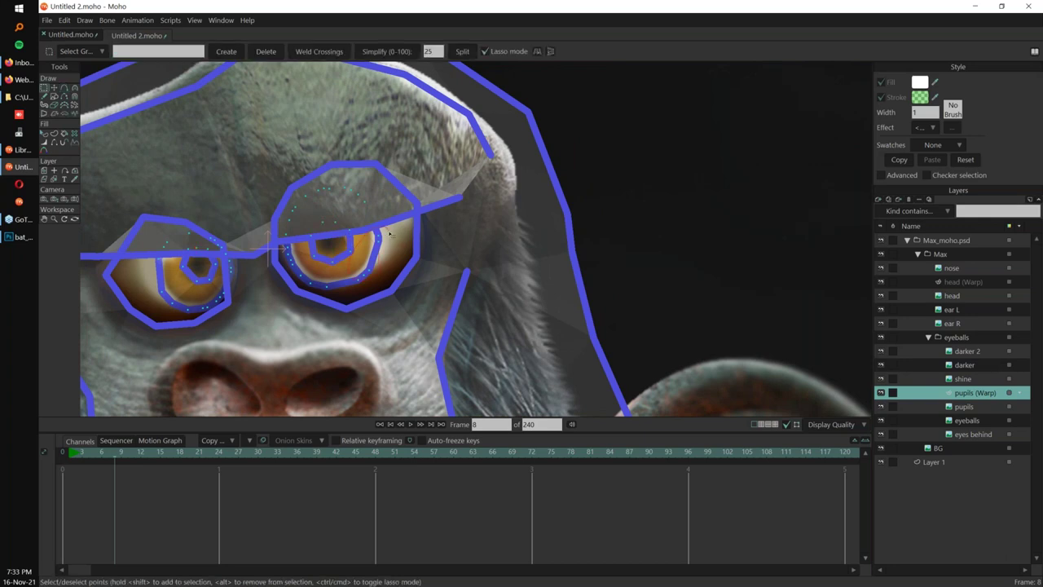
pyautogui.press('t')
pyautogui.moveTo(394, 282); pyautogui.dragTo(417, 292)
pyautogui.press('g')
pyautogui.press('t')
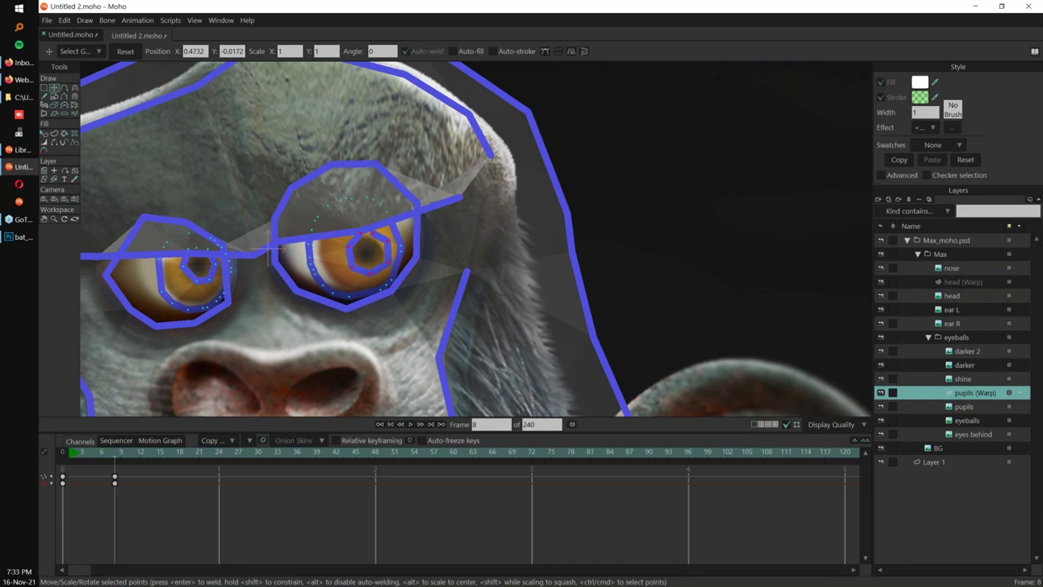
pyautogui.moveTo(357, 250); pyautogui.dragTo(359, 241)
pyautogui.hotkey('ctrl', 'z')
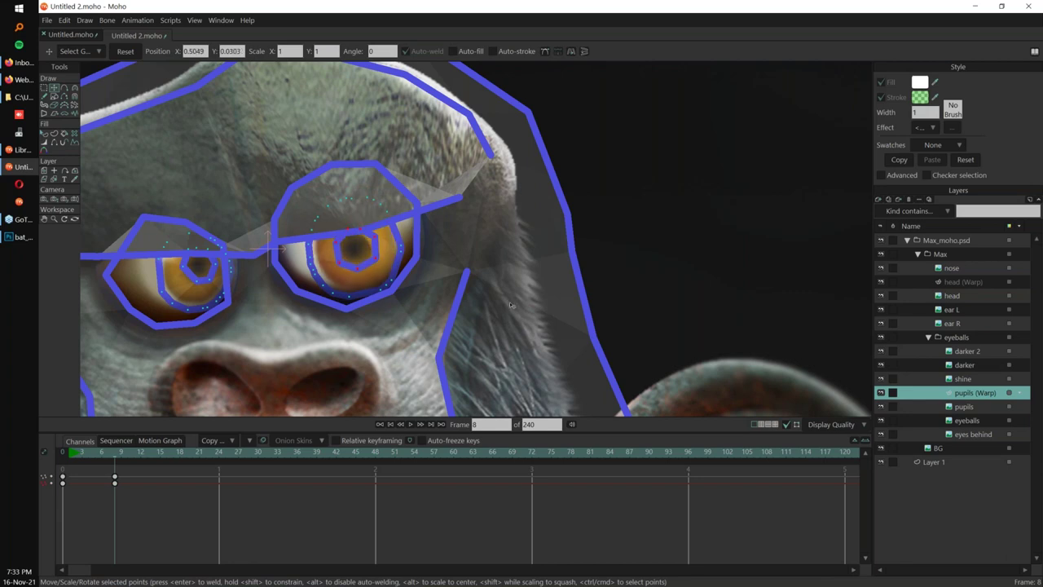
# Return to frame 0, delete the pupils (Warp) test keyframes and check the eyes on frame 8.
pyautogui.scroll(-5, 603, 206)
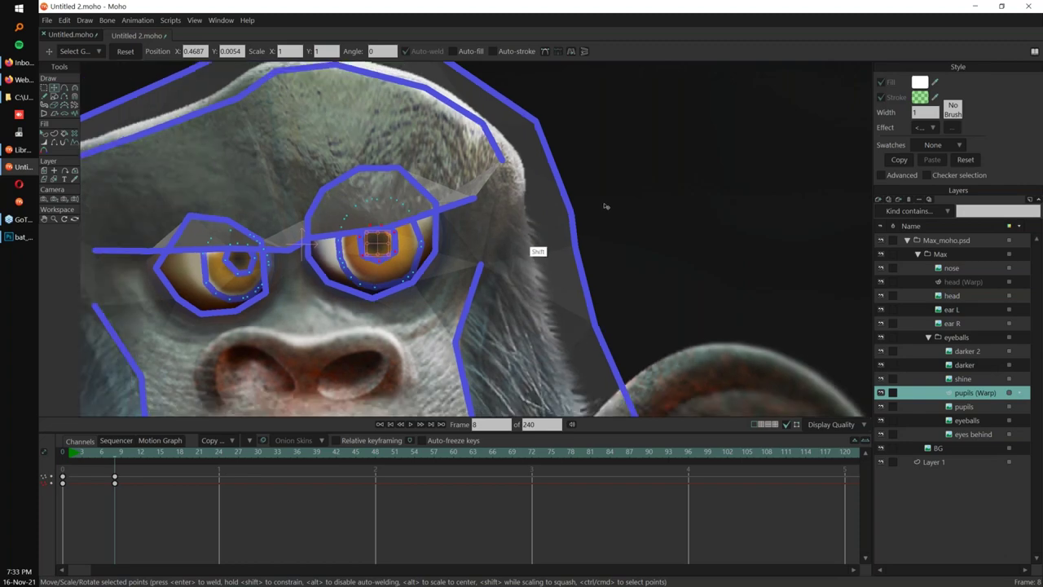
pyautogui.scroll(-3, 560, 266)
pyautogui.moveTo(102, 454); pyautogui.dragTo(63, 454)
pyautogui.moveTo(586, 351); pyautogui.dragTo(574, 335)
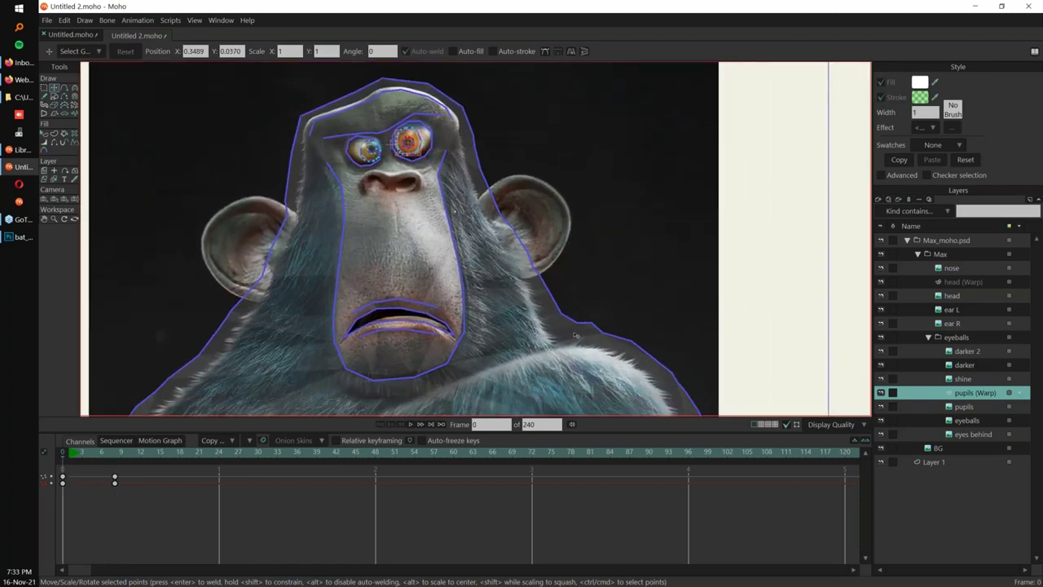
pyautogui.press('Delete')
pyautogui.click(114, 453)
pyautogui.moveTo(467, 322); pyautogui.dragTo(413, 328)
pyautogui.scroll(1, 414, 328)
pyautogui.moveTo(383, 163); pyautogui.dragTo(429, 310)
pyautogui.scroll(3, 430, 310)
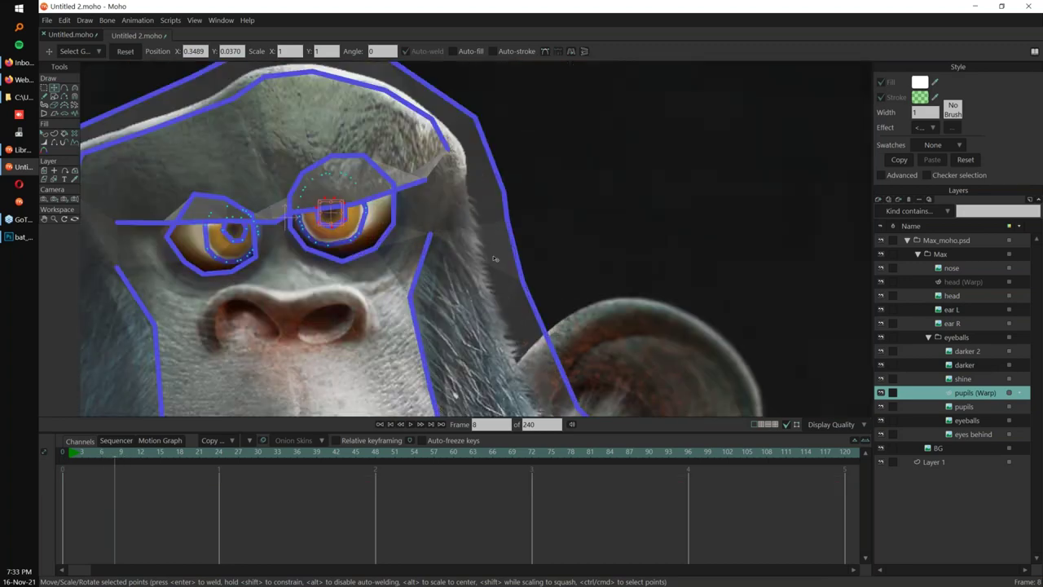
# On frame 9 of head (Warp), raise the brow line's outer end and adjust its points across the smaller eye.
pyautogui.click(968, 282)
pyautogui.click(64, 455)
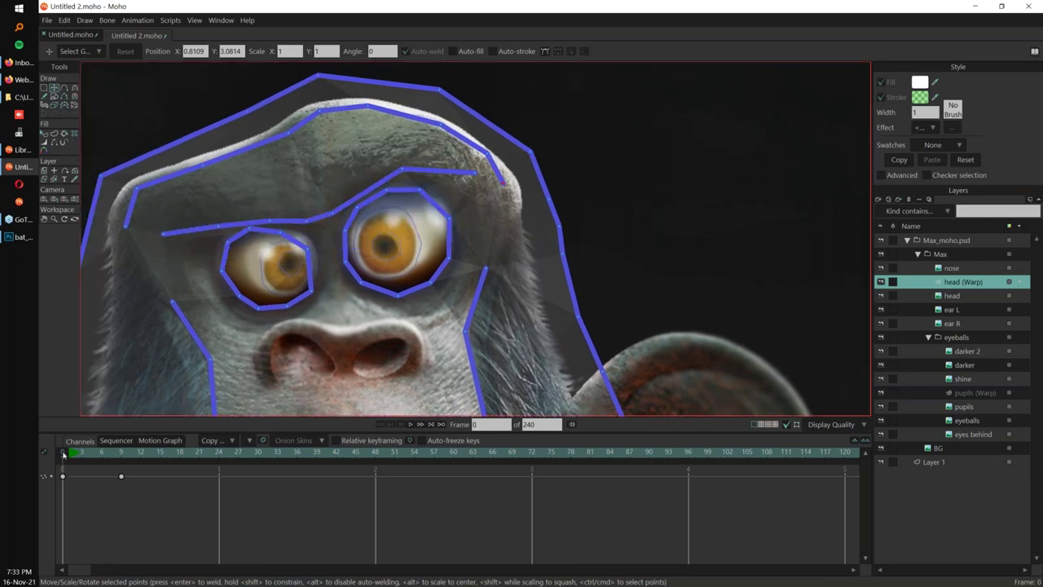
pyautogui.click(64, 454)
pyautogui.click(124, 463)
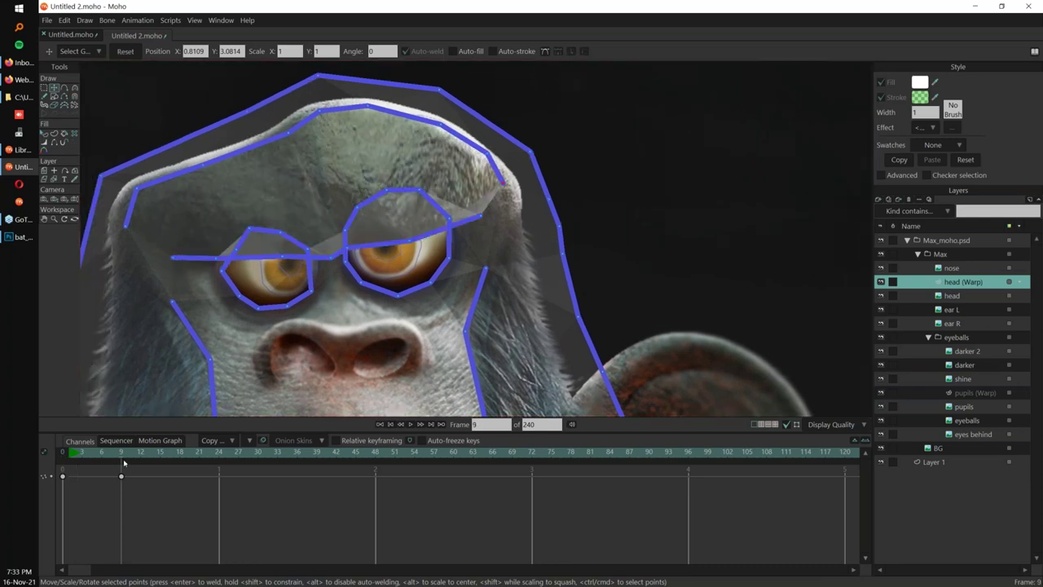
pyautogui.moveTo(490, 243); pyautogui.dragTo(522, 295)
pyautogui.scroll(3, 405, 359)
pyautogui.moveTo(286, 287); pyautogui.dragTo(285, 295)
pyautogui.moveTo(132, 295); pyautogui.dragTo(137, 279)
pyautogui.moveTo(193, 296); pyautogui.dragTo(192, 303)
pyautogui.moveTo(288, 303); pyautogui.dragTo(292, 313)
# Adjust the brow line's points between and across the eyes and raise its outer end beside the larger eye.
pyautogui.moveTo(356, 297); pyautogui.dragTo(377, 295)
pyautogui.moveTo(467, 272); pyautogui.dragTo(476, 277)
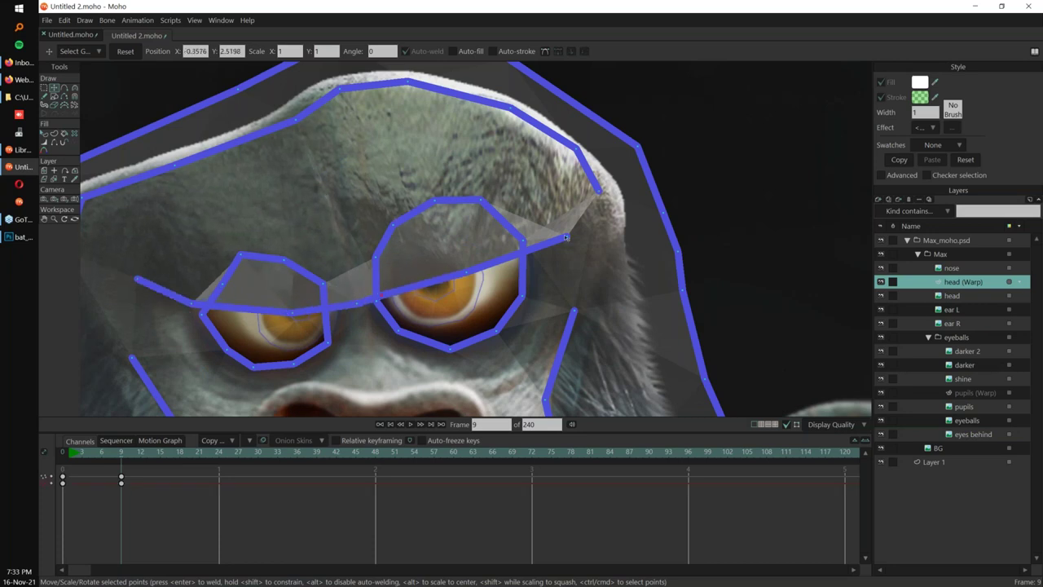
pyautogui.moveTo(567, 237); pyautogui.dragTo(552, 189)
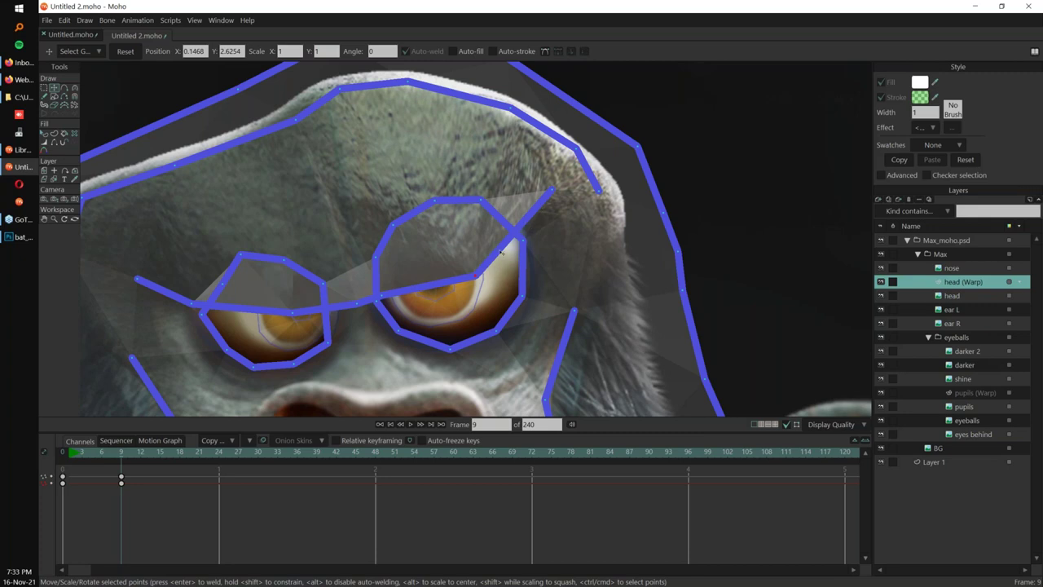
pyautogui.scroll(9, 116, 456)
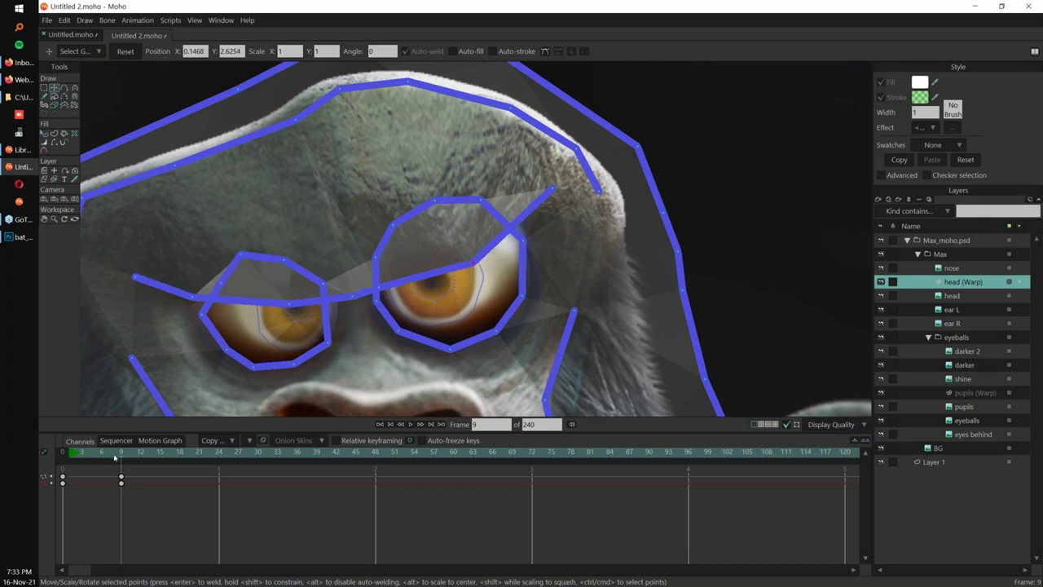
pyautogui.scroll(-11, 115, 457)
pyautogui.scroll(2, 115, 458)
# Return to frame 0 and add extra mesh points to the brow line above the larger eye.
pyautogui.moveTo(114, 458); pyautogui.dragTo(62, 457)
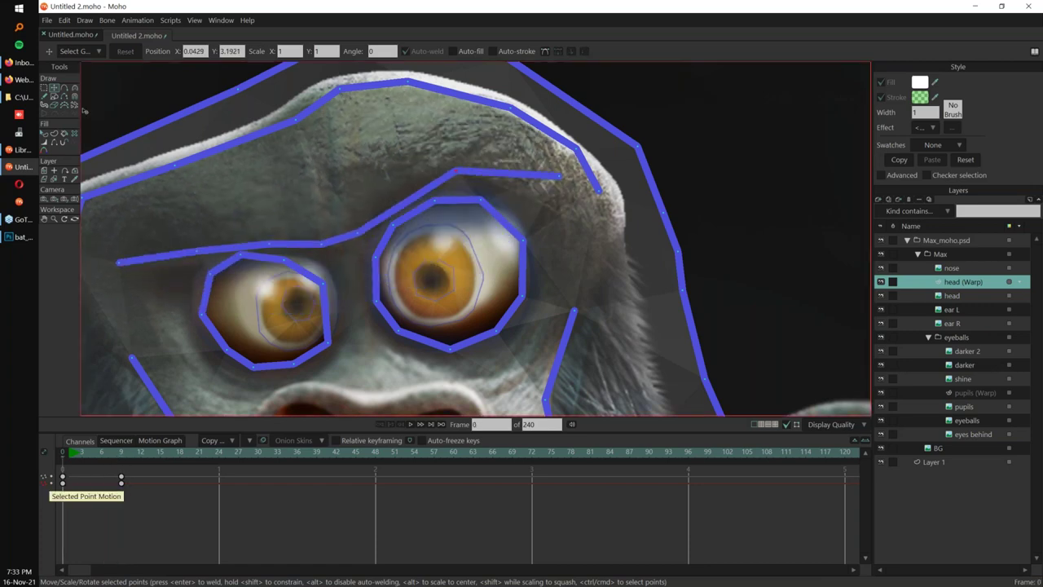
pyautogui.click(64, 88)
pyautogui.click(505, 172)
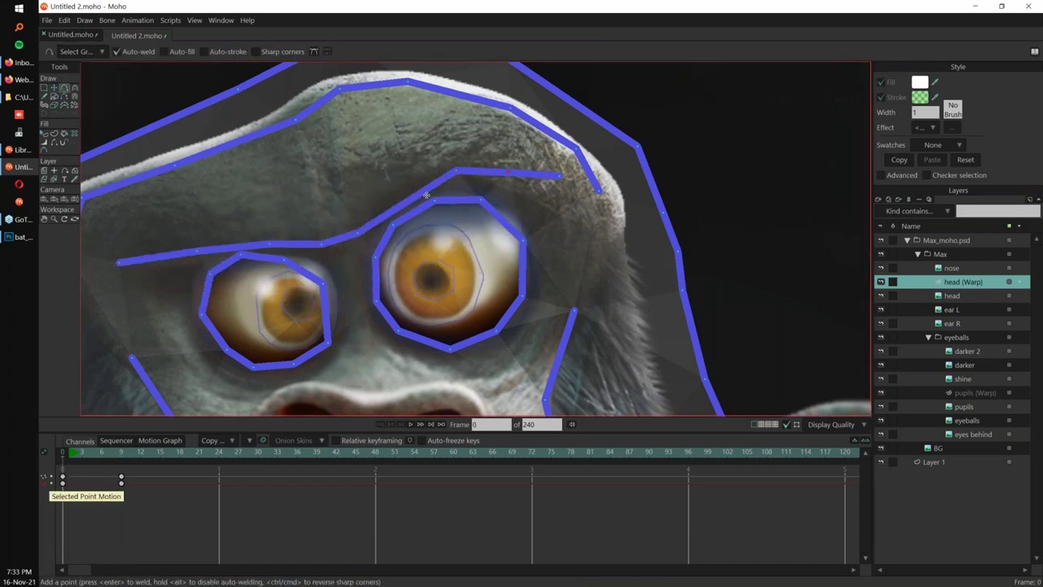
pyautogui.press('space')
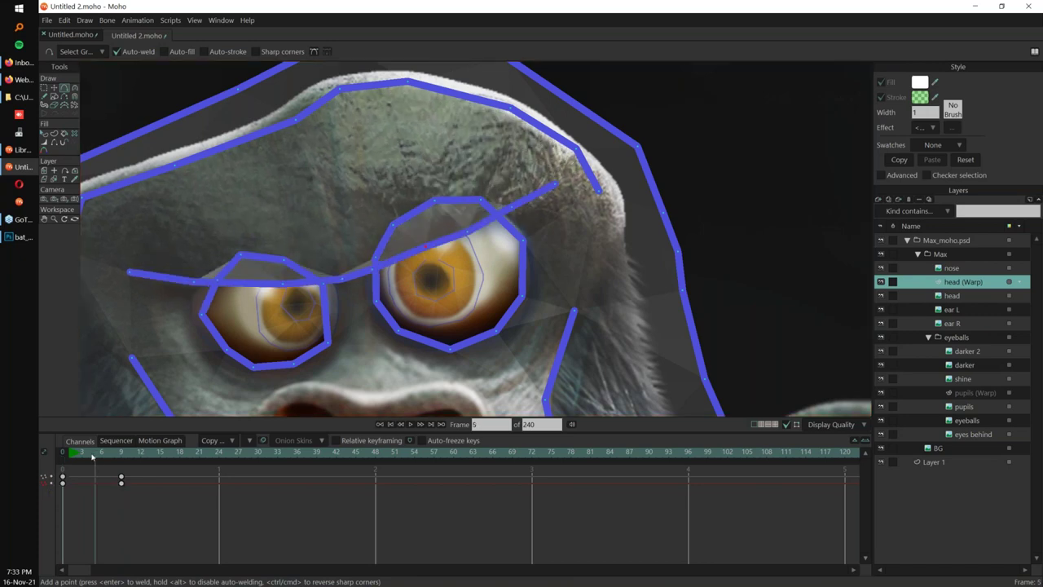
# On frame 9, adjust the brow line's middle point over the larger eye and lower its point at that eye's outer edge.
pyautogui.press('Left')
pyautogui.press('Left')
pyautogui.press('Left')
pyautogui.press('Left')
pyautogui.press('Right')
pyautogui.press('Right')
pyautogui.press('Right')
pyautogui.press('Right')
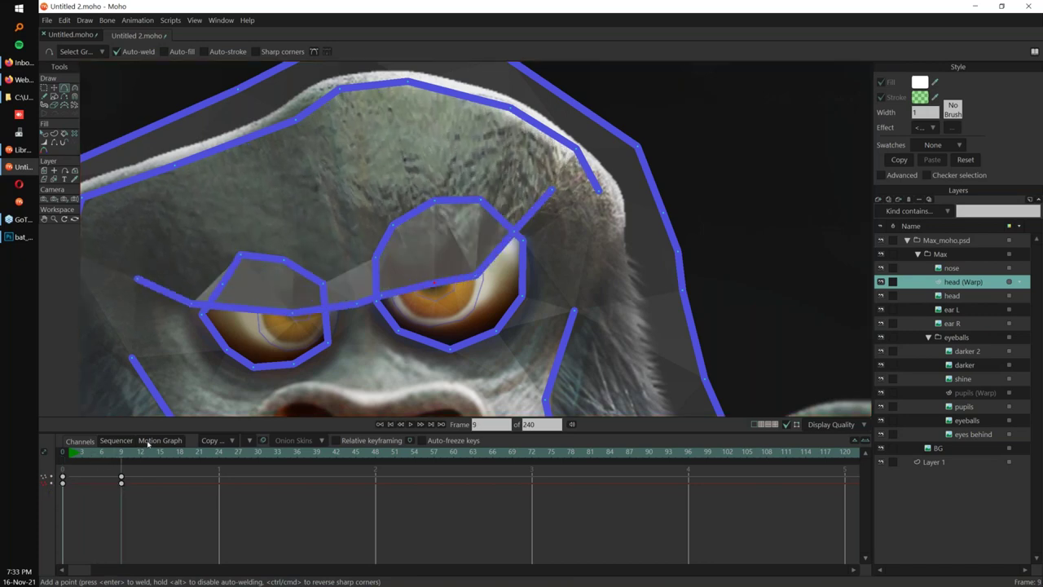
pyautogui.click(53, 88)
pyautogui.moveTo(432, 284); pyautogui.dragTo(433, 290)
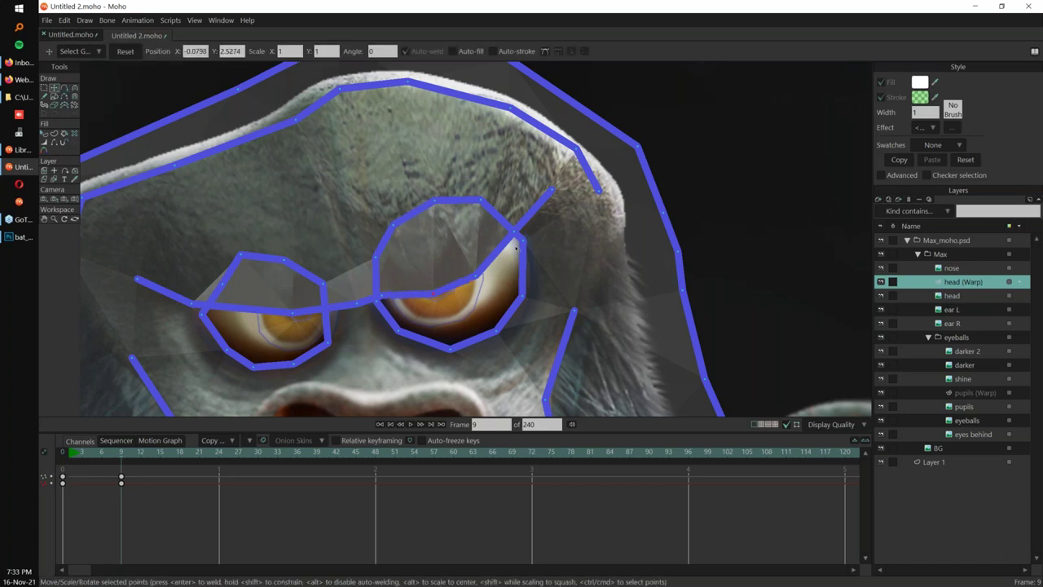
pyautogui.moveTo(515, 231); pyautogui.dragTo(518, 243)
pyautogui.moveTo(432, 295); pyautogui.dragTo(432, 291)
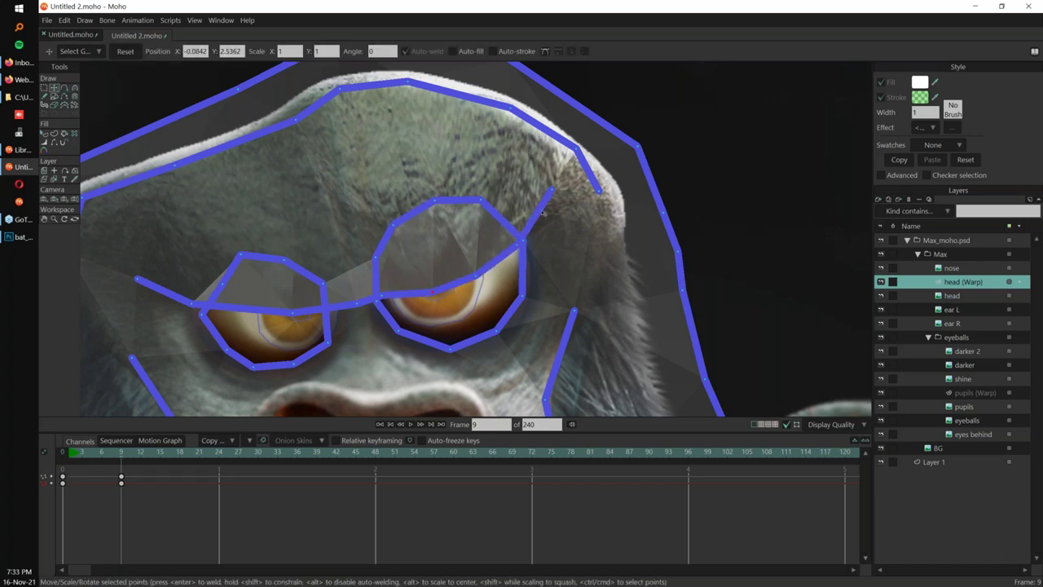
# Scrub through the brow animation and return to frame 0 to examine the head deformation and the mouth mesh.
pyautogui.moveTo(105, 453); pyautogui.dragTo(135, 453)
pyautogui.scroll(-5, 584, 275)
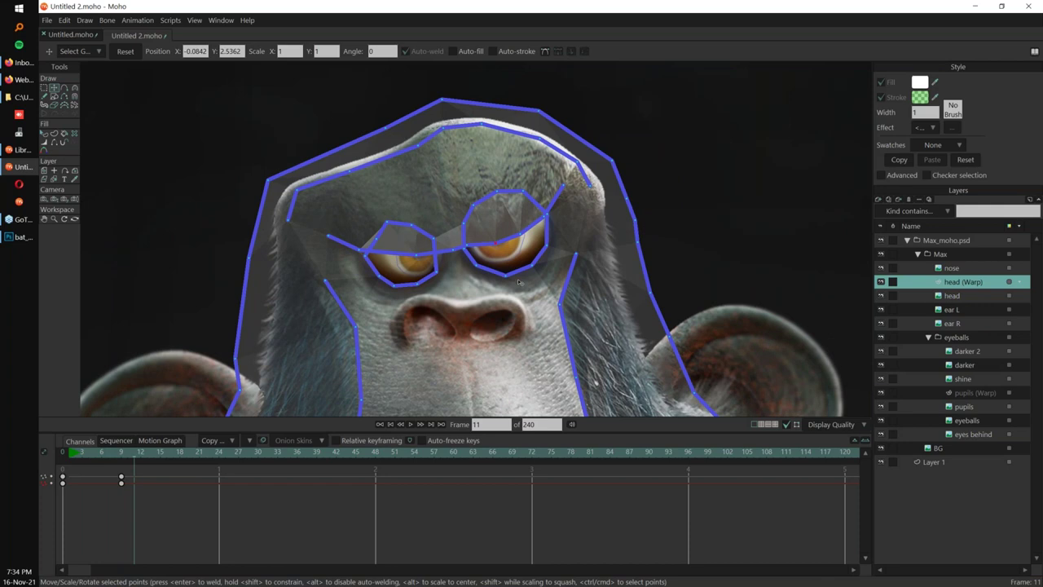
pyautogui.scroll(10, 93, 453)
pyautogui.scroll(-12, 93, 453)
pyautogui.moveTo(534, 277); pyautogui.dragTo(545, 209)
pyautogui.scroll(-3, 545, 211)
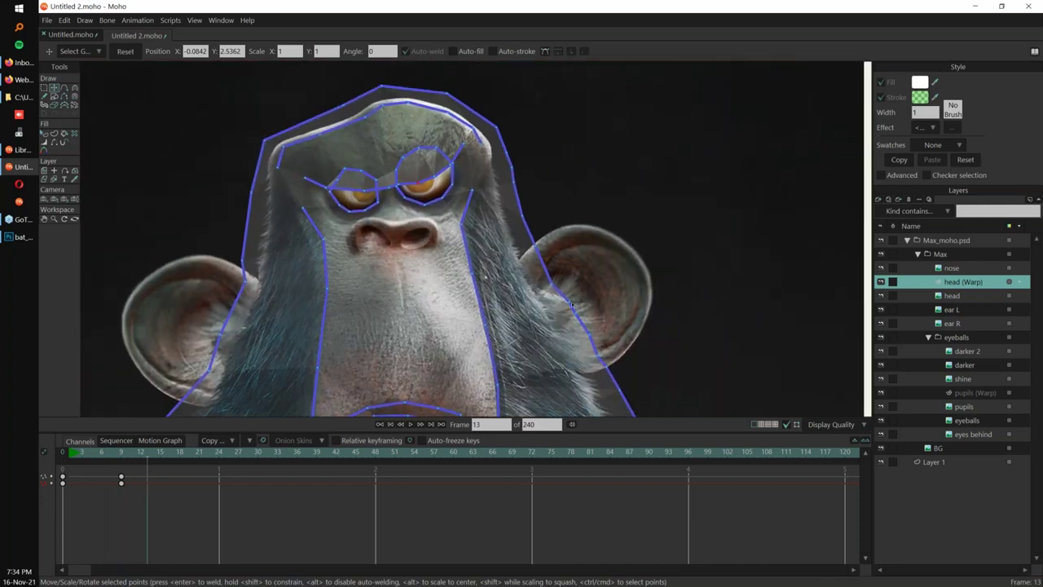
pyautogui.click(77, 458)
pyautogui.moveTo(77, 457); pyautogui.dragTo(62, 457)
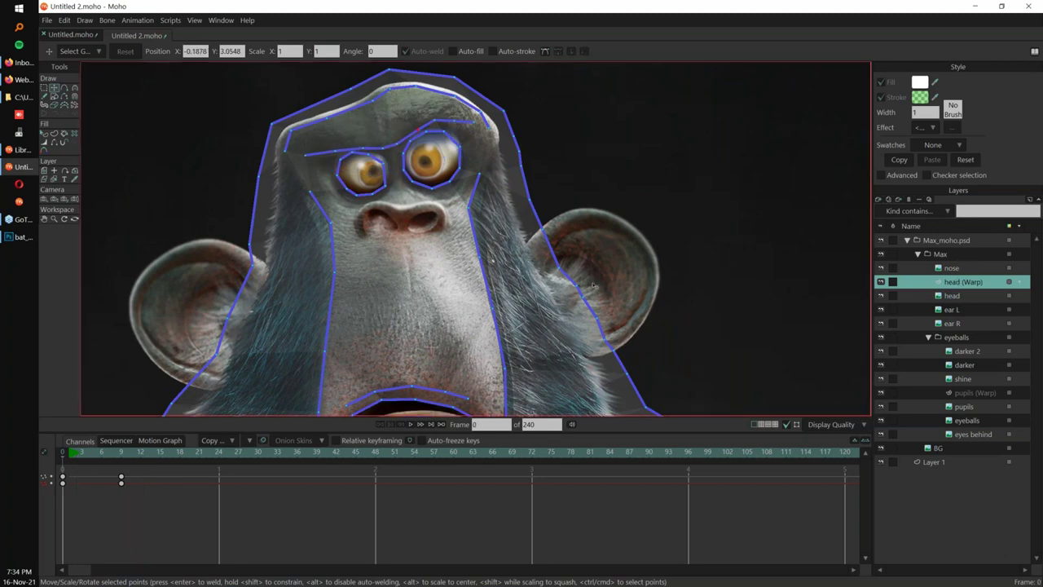
pyautogui.scroll(-4, 594, 286)
pyautogui.scroll(5, 459, 332)
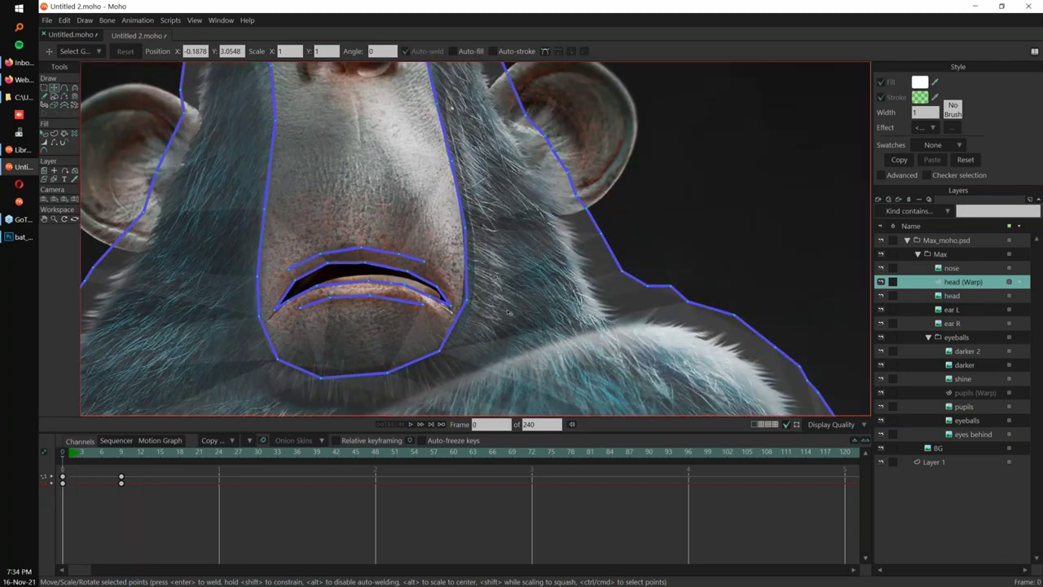
pyautogui.scroll(-4, 506, 269)
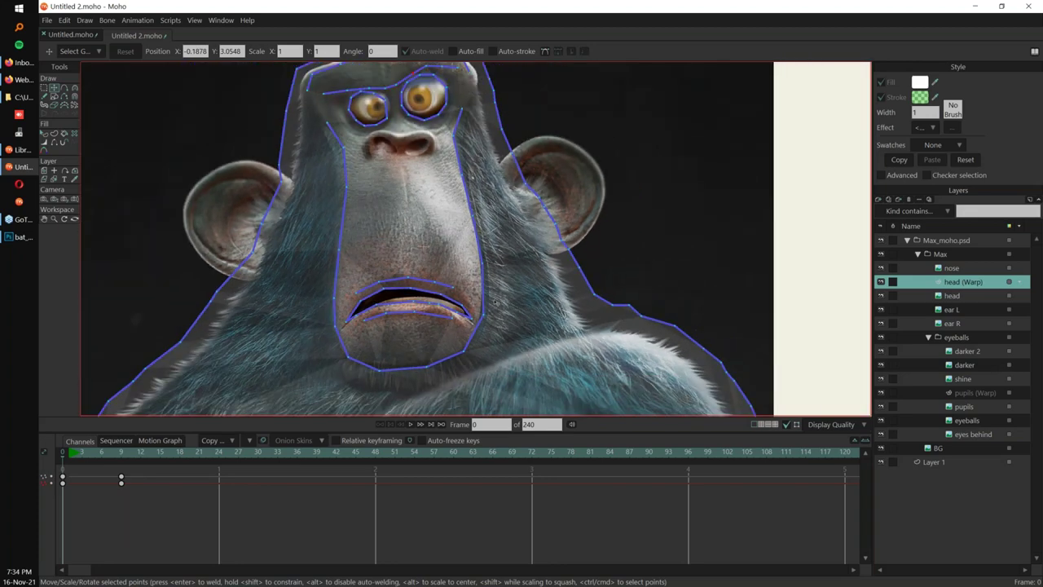
# On frame 9, stretch the muzzle and mouth outward on both sides using Magnet with a radius of 2.9899.
pyautogui.click(120, 453)
pyautogui.hotkey('ctrl', 'z')
pyautogui.hotkey('ctrl', 'z')
pyautogui.moveTo(530, 248); pyautogui.dragTo(514, 245)
pyautogui.scroll(-1, 515, 245)
pyautogui.scroll(-1, 515, 246)
pyautogui.press('m')
pyautogui.keyDown('alt'); pyautogui.moveTo(433, 331); pyautogui.dragTo(677, 231); pyautogui.keyUp('alt')
pyautogui.moveTo(470, 283); pyautogui.dragTo(500, 270)
pyautogui.moveTo(372, 290); pyautogui.dragTo(298, 272)
pyautogui.moveTo(515, 255); pyautogui.dragTo(570, 269)
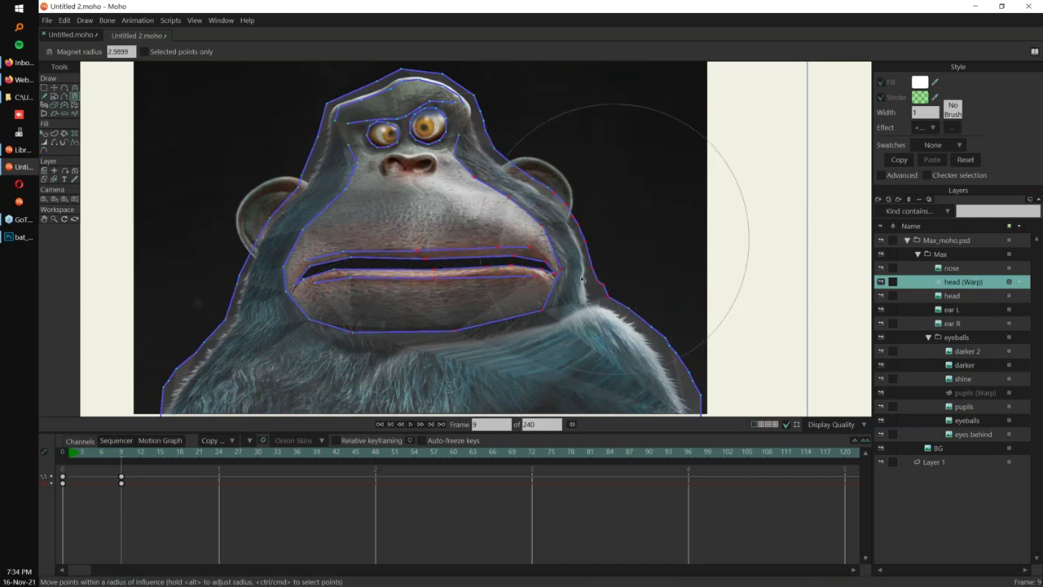
# Pull both cheeks and the head outline beside the smaller eye inward with Magnet.
pyautogui.moveTo(289, 295); pyautogui.dragTo(309, 290)
pyautogui.moveTo(209, 250); pyautogui.dragTo(242, 237)
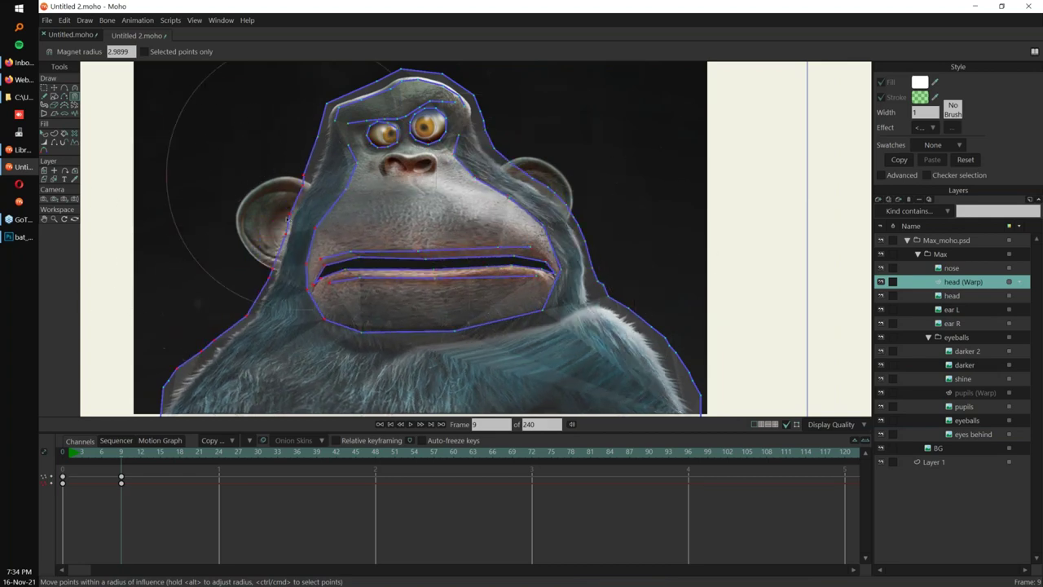
pyautogui.moveTo(601, 201); pyautogui.dragTo(583, 202)
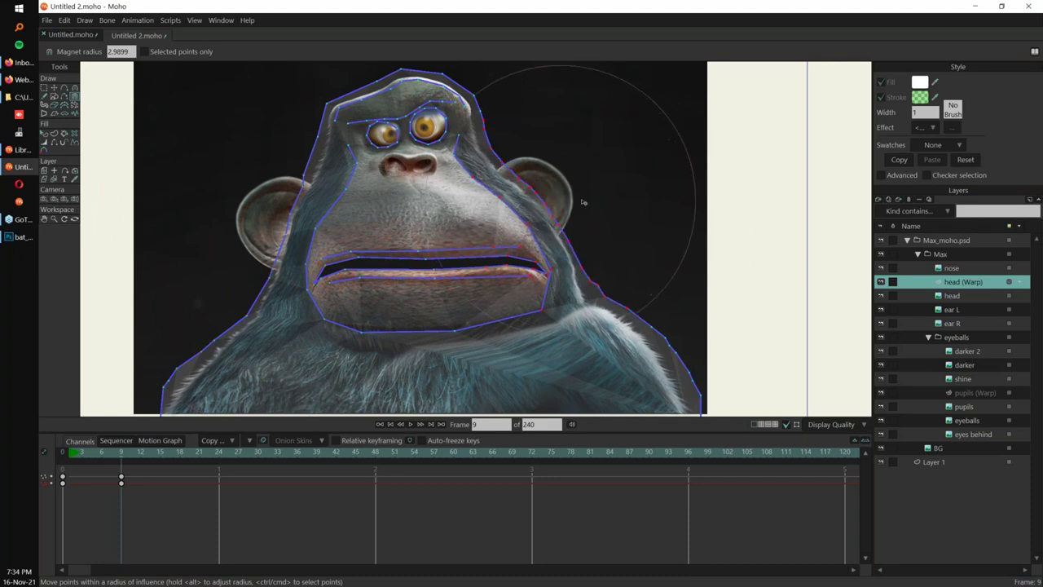
# Delete the head (Warp) test keyframes and select the points of the face outline around the muzzle on frame 0.
pyautogui.press('Delete')
pyautogui.moveTo(83, 453); pyautogui.dragTo(62, 453)
pyautogui.click(45, 88)
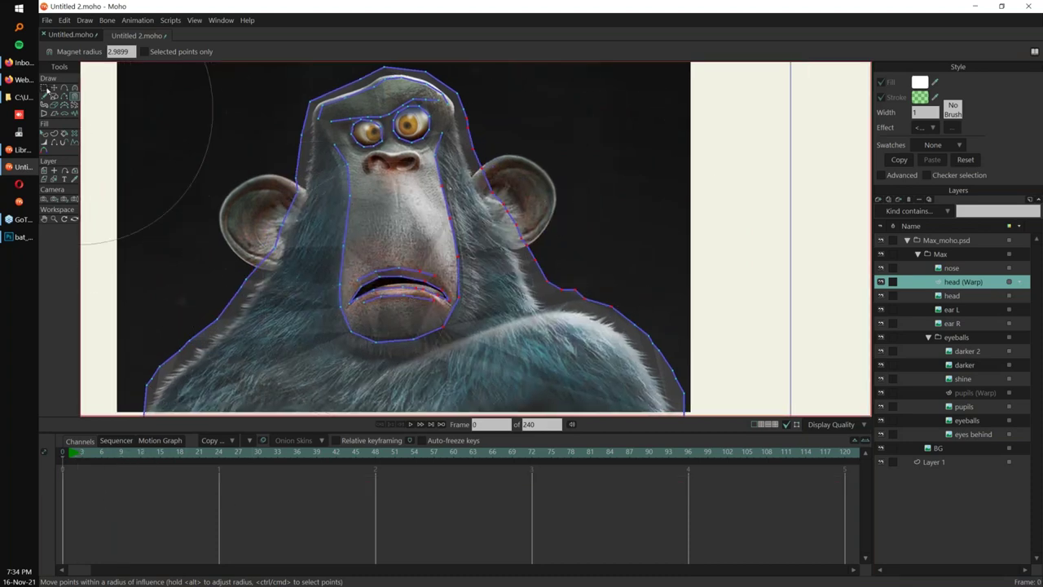
pyautogui.scroll(3, 444, 303)
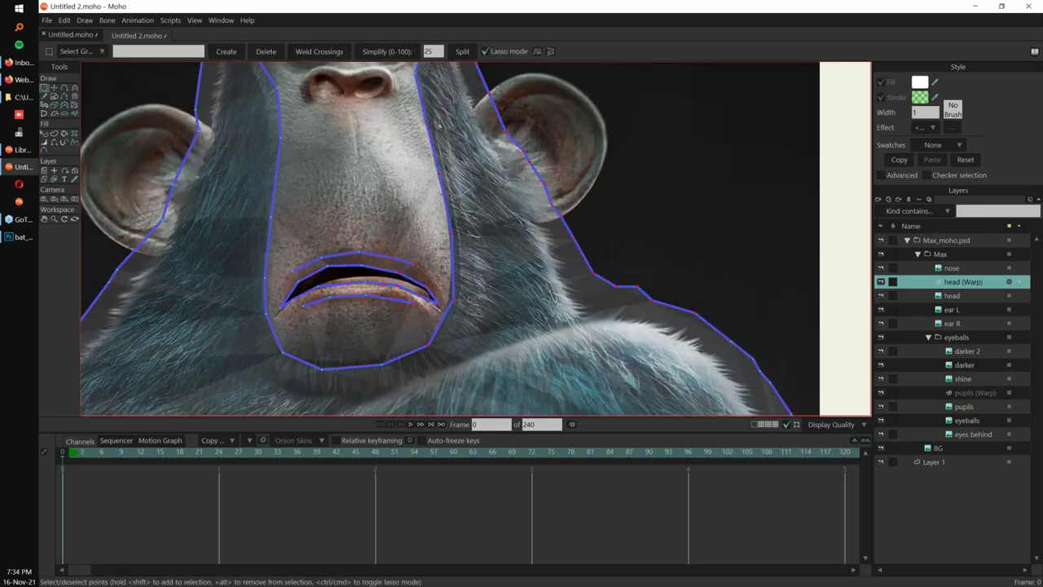
pyautogui.click(461, 295)
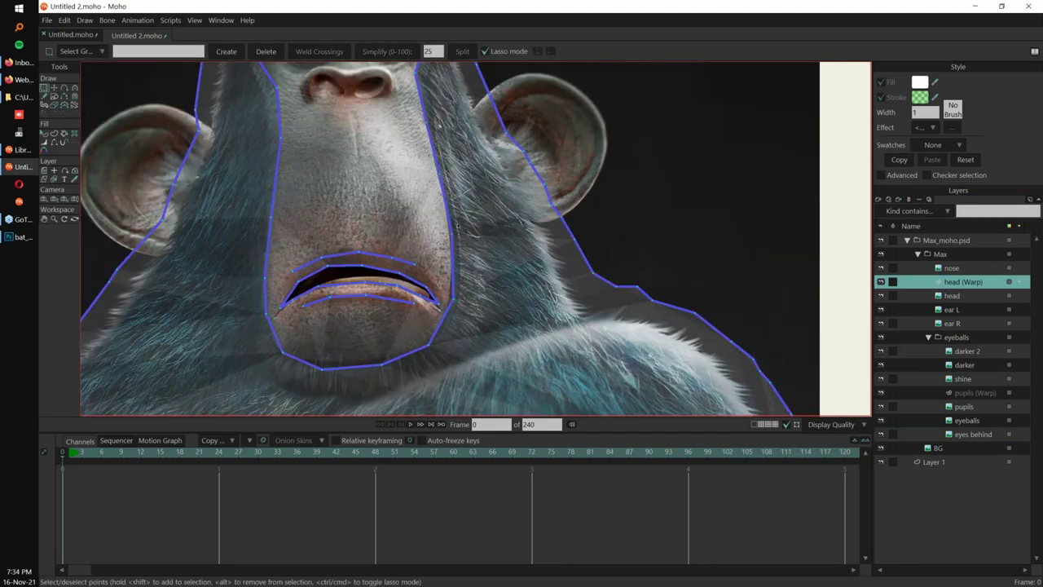
pyautogui.moveTo(466, 225)
pyautogui.mouseDown()
pyautogui.moveTo(452, 278)
pyautogui.moveTo(497, 328)
pyautogui.mouseUp()
pyautogui.scroll(-1, 466, 271)
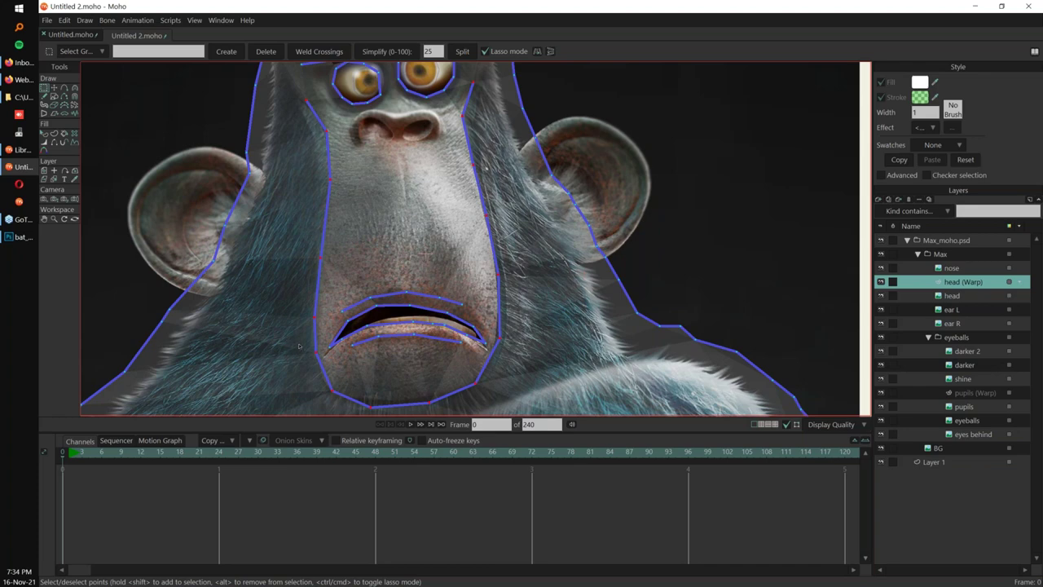
pyautogui.scroll(-2, 454, 274)
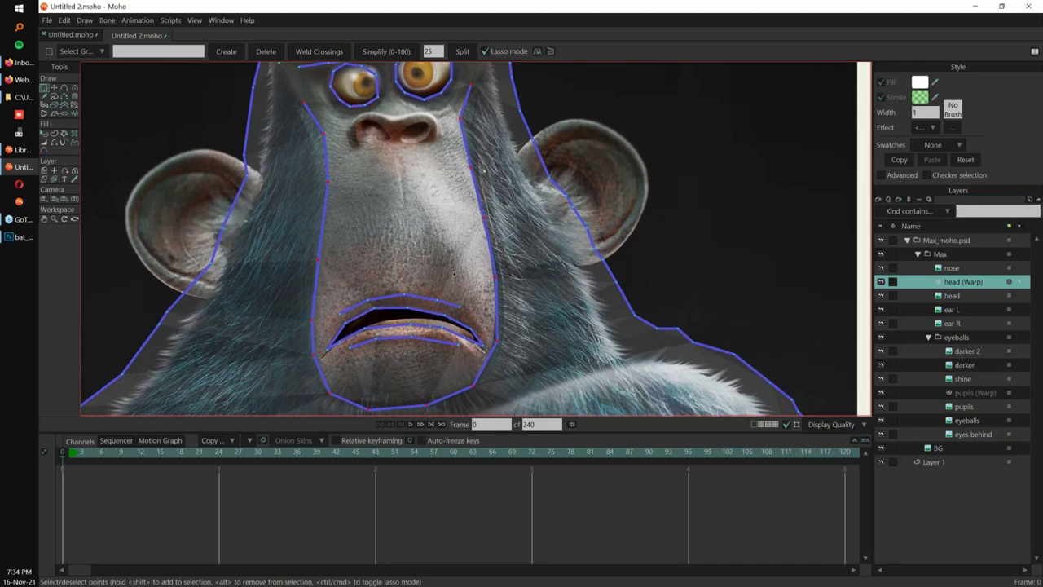
pyautogui.scroll(2, 194, 302)
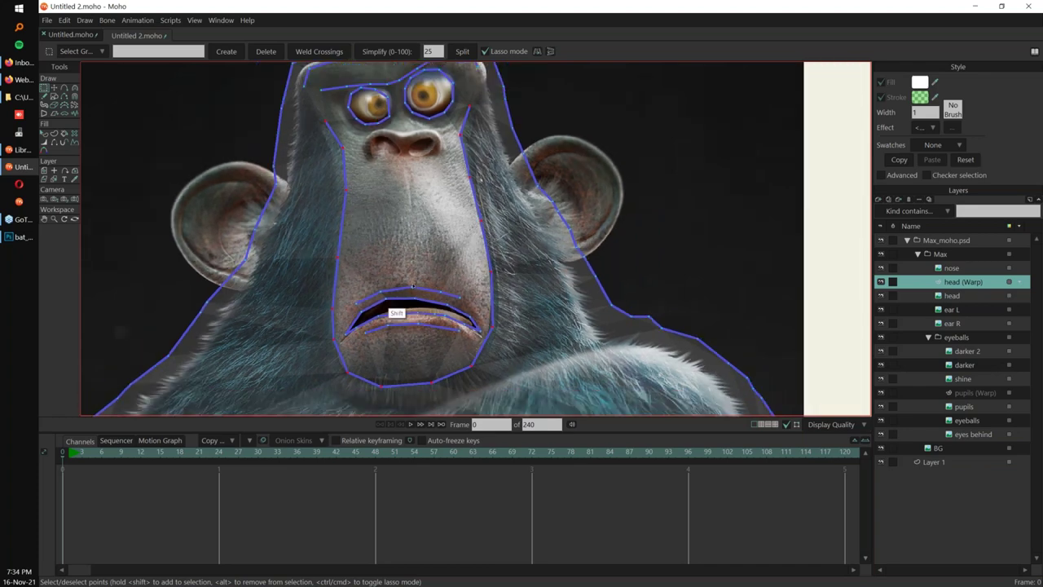
# On frame 15, widen the muzzle and raise the chin outline using Magnet restricted to selected points with a radius of 2.9899.
pyautogui.click(76, 96)
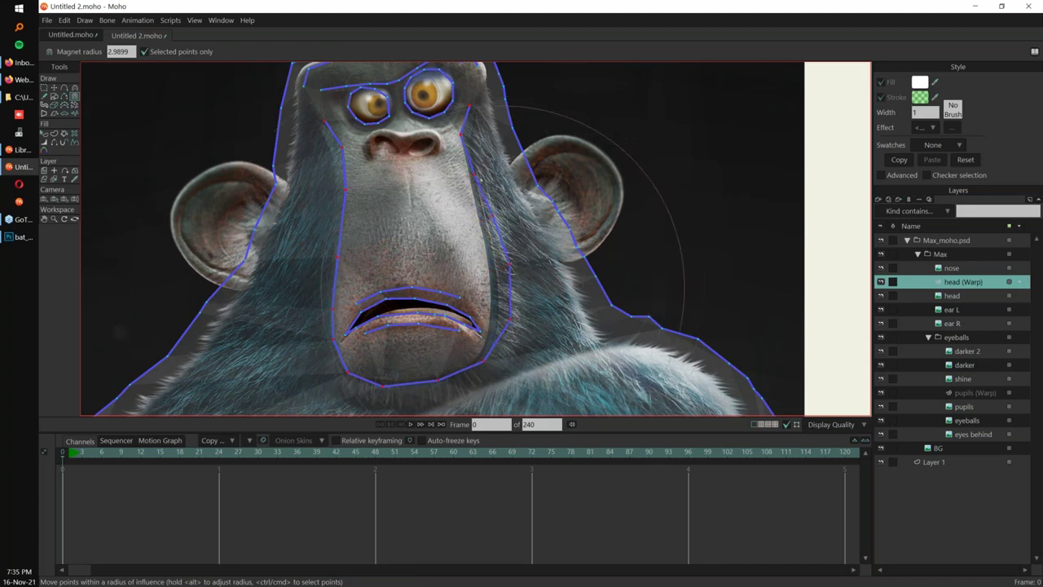
pyautogui.click(147, 452)
pyautogui.moveTo(82, 453); pyautogui.dragTo(161, 453)
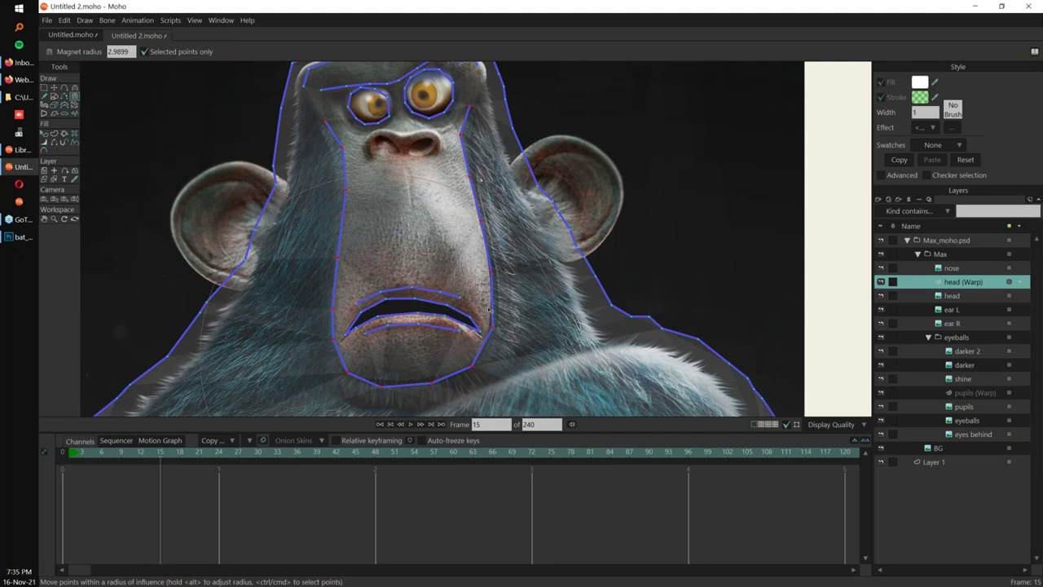
pyautogui.moveTo(493, 293); pyautogui.dragTo(527, 282)
pyautogui.moveTo(342, 259)
pyautogui.mouseDown()
pyautogui.moveTo(291, 241)
pyautogui.moveTo(335, 246)
pyautogui.mouseUp()
pyautogui.moveTo(461, 153); pyautogui.dragTo(463, 144)
pyautogui.moveTo(507, 313); pyautogui.dragTo(519, 312)
pyautogui.moveTo(352, 378); pyautogui.dragTo(351, 373)
pyautogui.moveTo(486, 374); pyautogui.dragTo(494, 370)
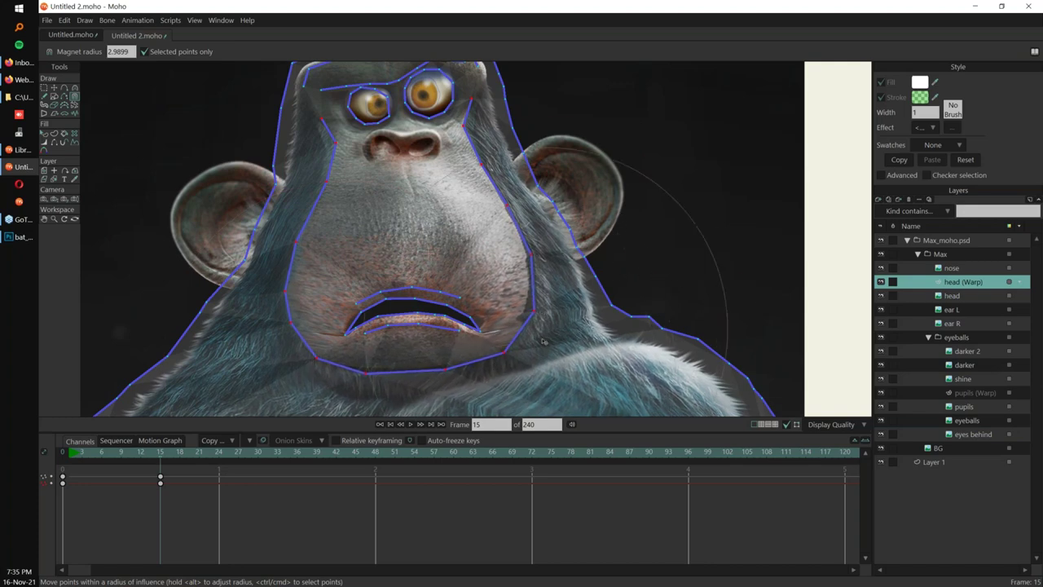
# Select the brow line's points on frame 15, leaving the eye outlines out of the selection.
pyautogui.moveTo(544, 209); pyautogui.dragTo(515, 270)
pyautogui.scroll(3, 596, 287)
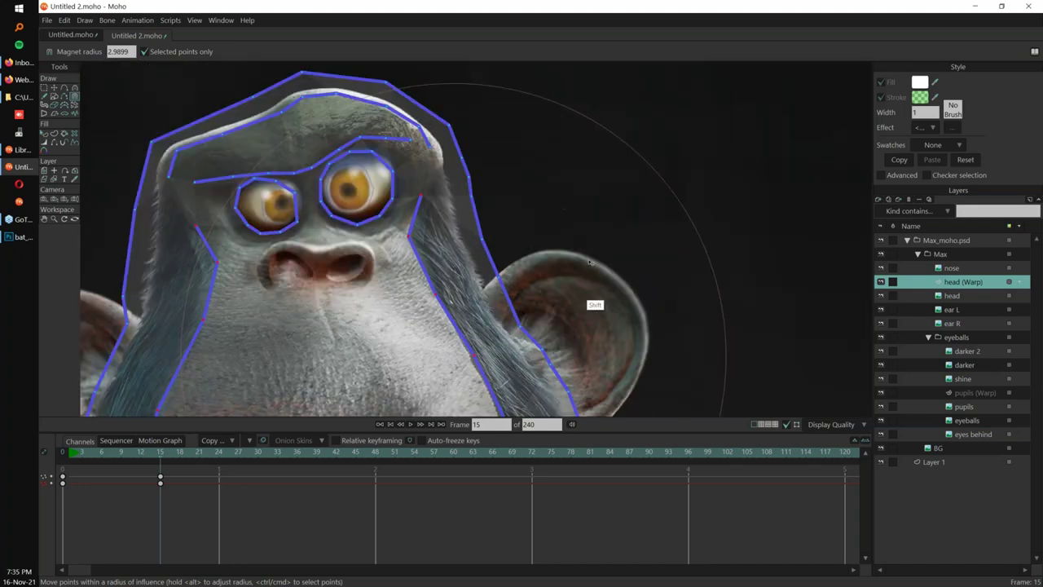
pyautogui.moveTo(595, 286); pyautogui.dragTo(612, 382)
pyautogui.press('g')
pyautogui.scroll(2, 409, 222)
pyautogui.click(407, 232)
pyautogui.press('x')
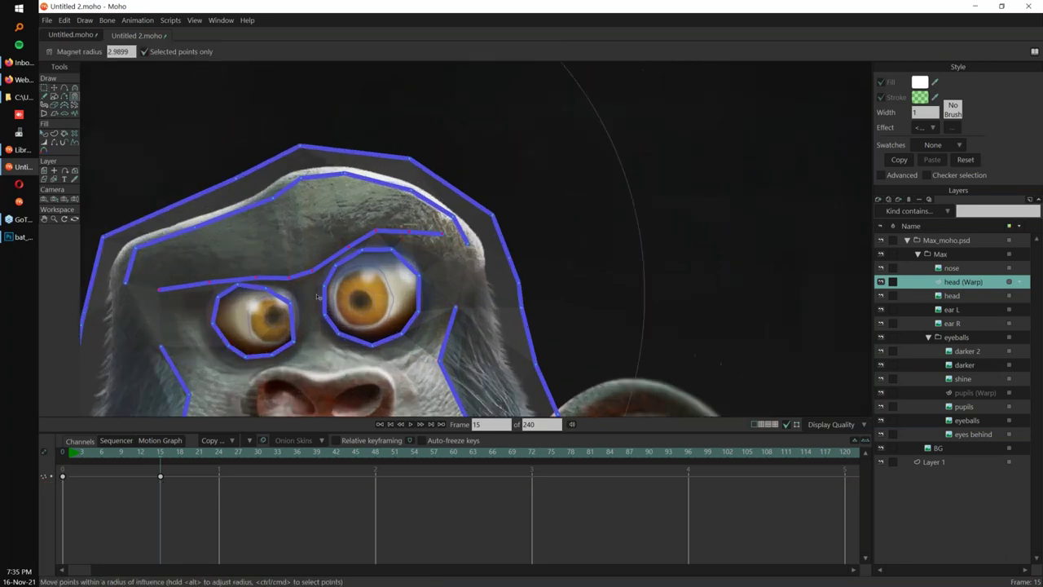
pyautogui.keyDown('alt'); pyautogui.moveTo(392, 270); pyautogui.dragTo(313, 276); pyautogui.keyUp('alt')
pyautogui.press('g')
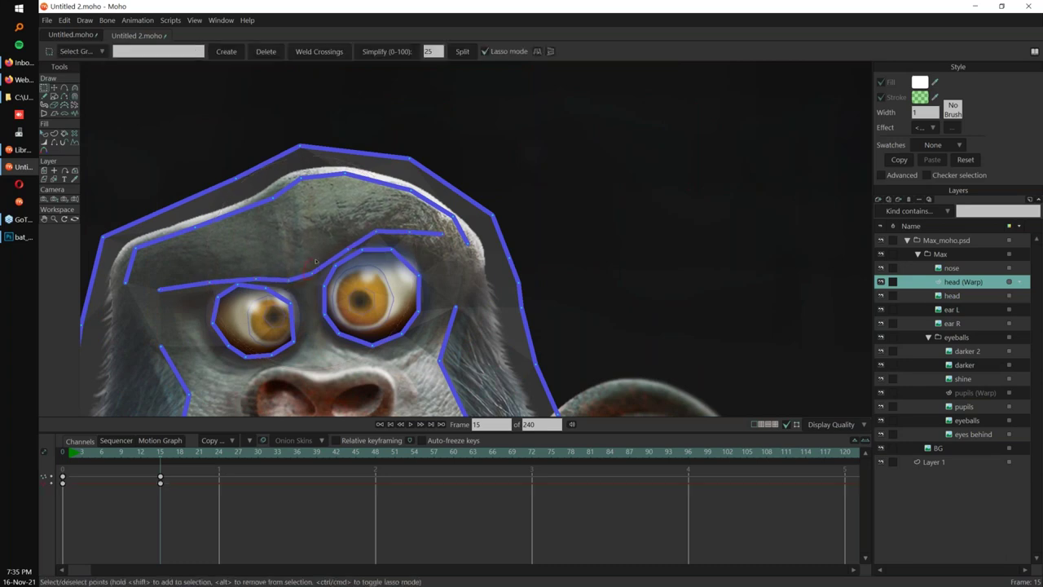
# On frame 15, lower the selected brow line across both eyes using Magnet with a radius of 0.7616.
pyautogui.press('x')
pyautogui.keyDown('alt'); pyautogui.moveTo(387, 243); pyautogui.dragTo(359, 278); pyautogui.keyUp('alt')
pyautogui.moveTo(374, 249); pyautogui.dragTo(378, 274)
pyautogui.moveTo(213, 265); pyautogui.dragTo(194, 282)
pyautogui.moveTo(313, 271); pyautogui.dragTo(317, 279)
pyautogui.moveTo(415, 237); pyautogui.dragTo(375, 272)
pyautogui.moveTo(411, 251); pyautogui.dragTo(412, 260)
pyautogui.moveTo(192, 293); pyautogui.dragTo(194, 311)
pyautogui.moveTo(280, 292); pyautogui.dragTo(281, 300)
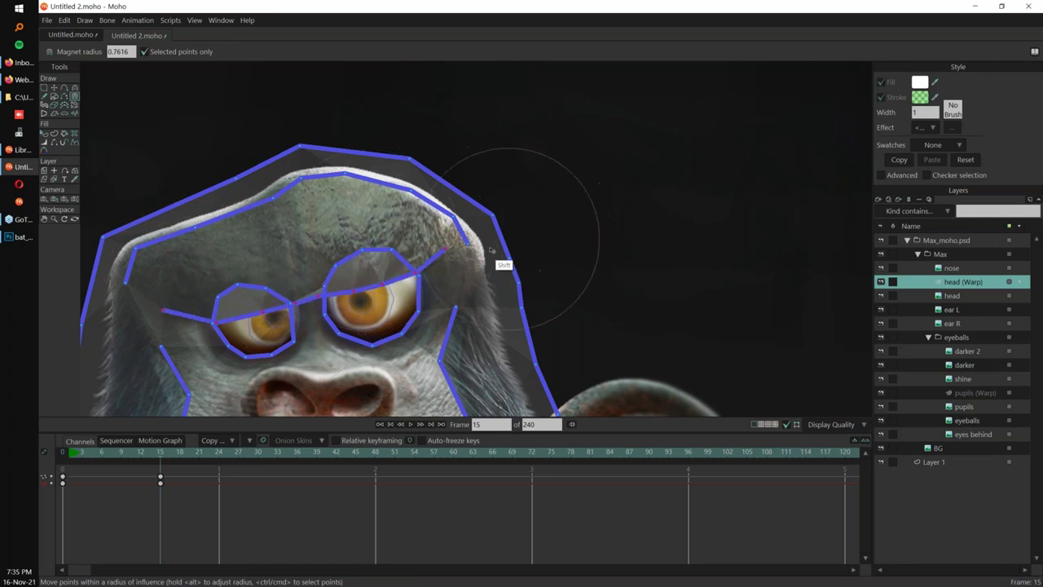
# Scrub back to frame 13 to check the deformed face, and select the lip points around the mouth.
pyautogui.scroll(-5, 491, 250)
pyautogui.moveTo(163, 458); pyautogui.dragTo(146, 488)
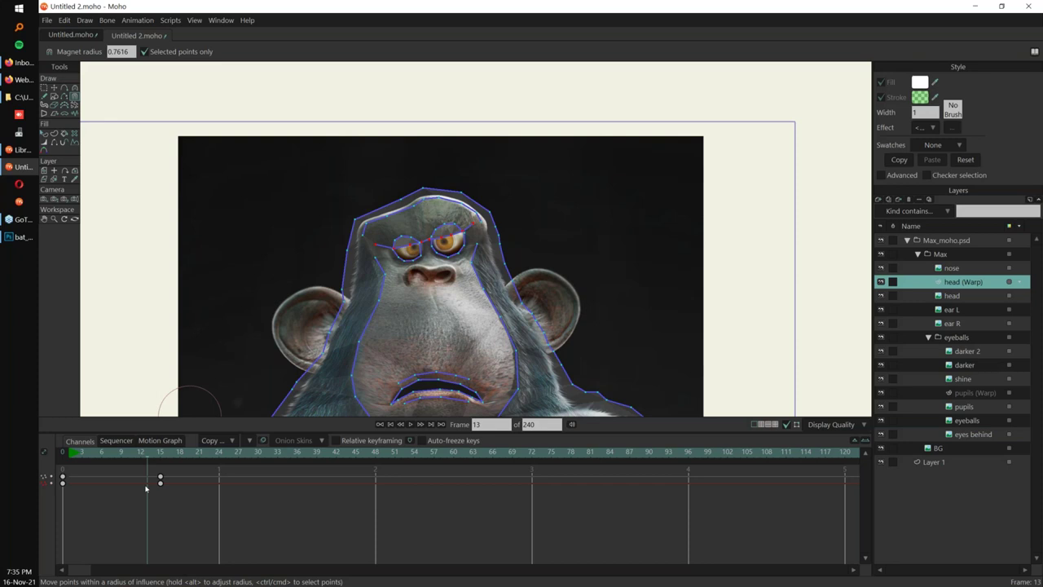
pyautogui.scroll(3, 546, 300)
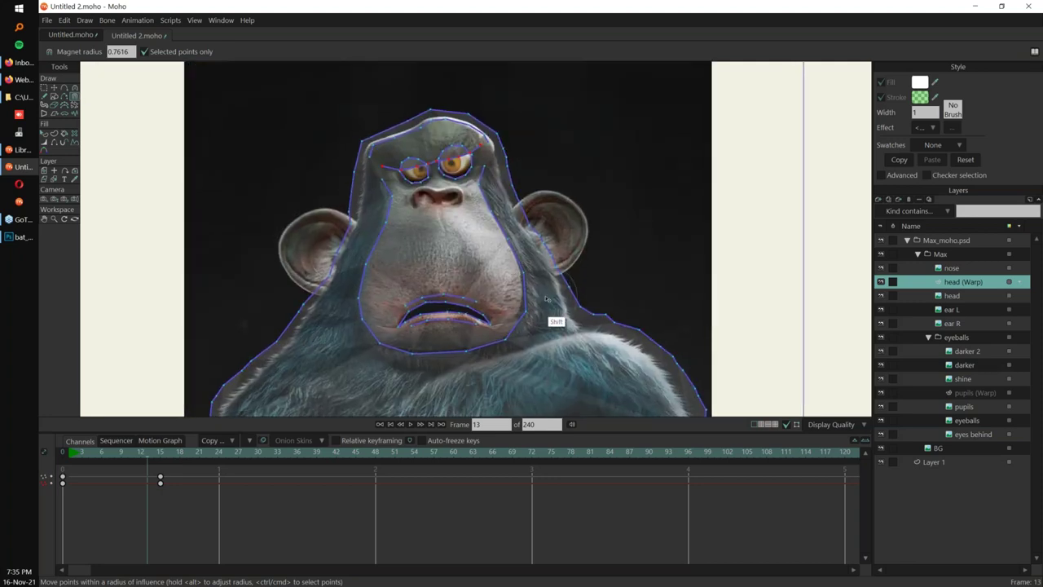
pyautogui.scroll(2, 547, 300)
pyautogui.press('g')
pyautogui.scroll(1, 505, 313)
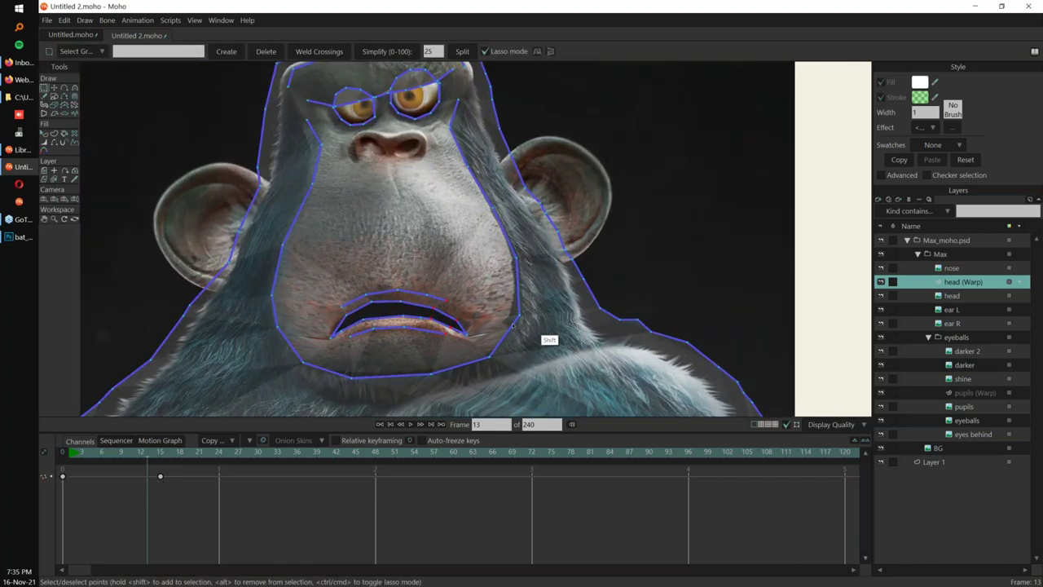
# Stretch the mouth wider and raise the upper lip by moving the selected lip points with the Magnet tool at frame 13.
pyautogui.press('x')
pyautogui.moveTo(421, 344); pyautogui.dragTo(453, 298)
pyautogui.moveTo(338, 330); pyautogui.dragTo(322, 326)
pyautogui.moveTo(360, 285)
pyautogui.mouseDown()
pyautogui.moveTo(370, 295)
pyautogui.moveTo(367, 286)
pyautogui.mouseUp()
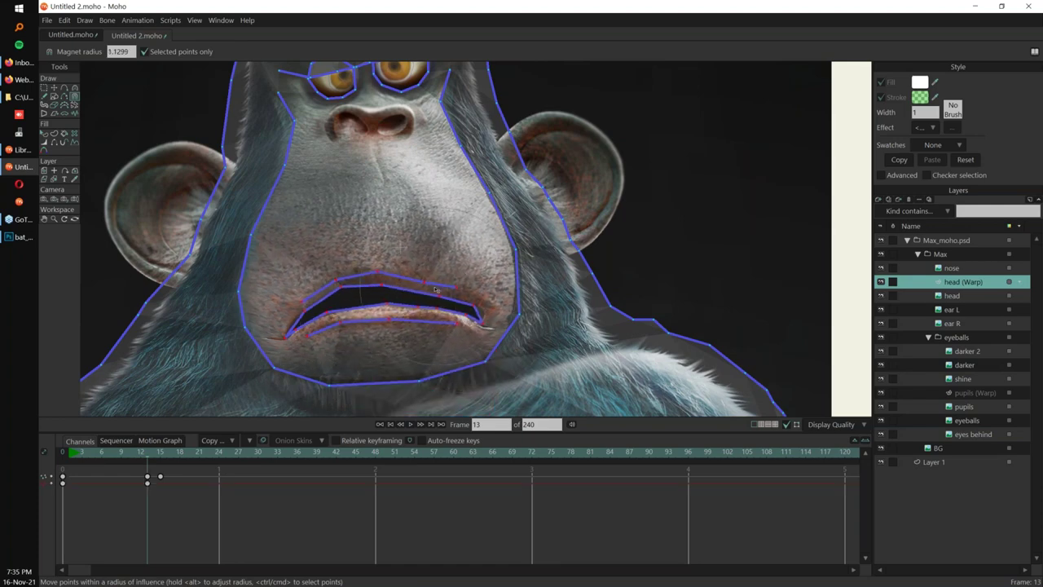
pyautogui.moveTo(433, 294); pyautogui.dragTo(442, 286)
pyautogui.moveTo(317, 316); pyautogui.dragTo(301, 303)
pyautogui.moveTo(376, 290); pyautogui.dragTo(379, 257)
pyautogui.moveTo(285, 326)
pyautogui.mouseDown()
pyautogui.moveTo(265, 318)
pyautogui.moveTo(274, 334)
pyautogui.mouseUp()
pyautogui.moveTo(471, 316); pyautogui.dragTo(506, 294)
# Reposition the jaw outline points around the widened mouth and move the pose's keyframe to frame 15.
pyautogui.press('t')
pyautogui.moveTo(498, 283); pyautogui.dragTo(519, 304)
pyautogui.moveTo(490, 357); pyautogui.dragTo(488, 355)
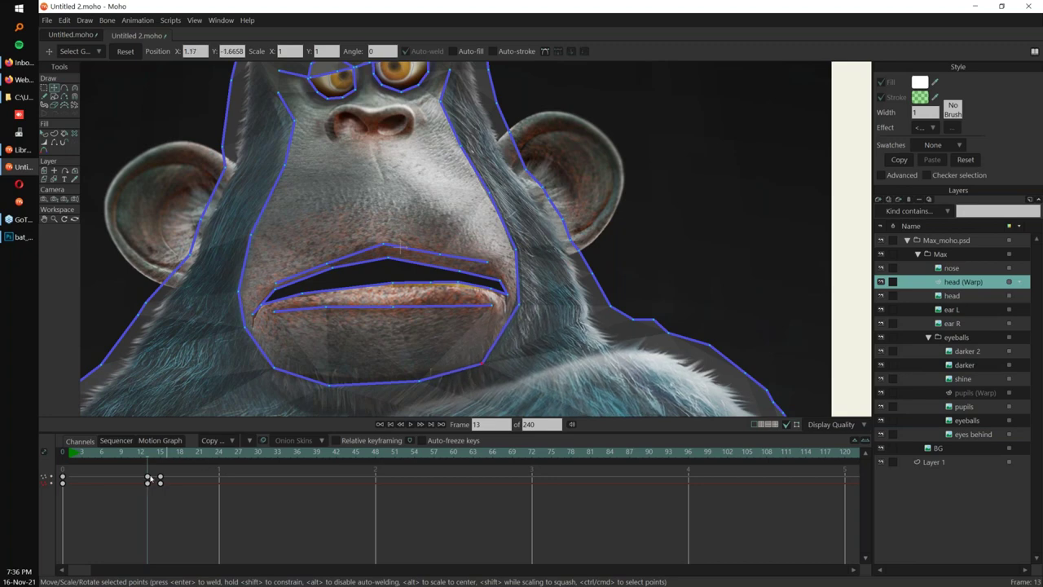
pyautogui.moveTo(148, 476); pyautogui.dragTo(161, 483)
pyautogui.click(155, 454)
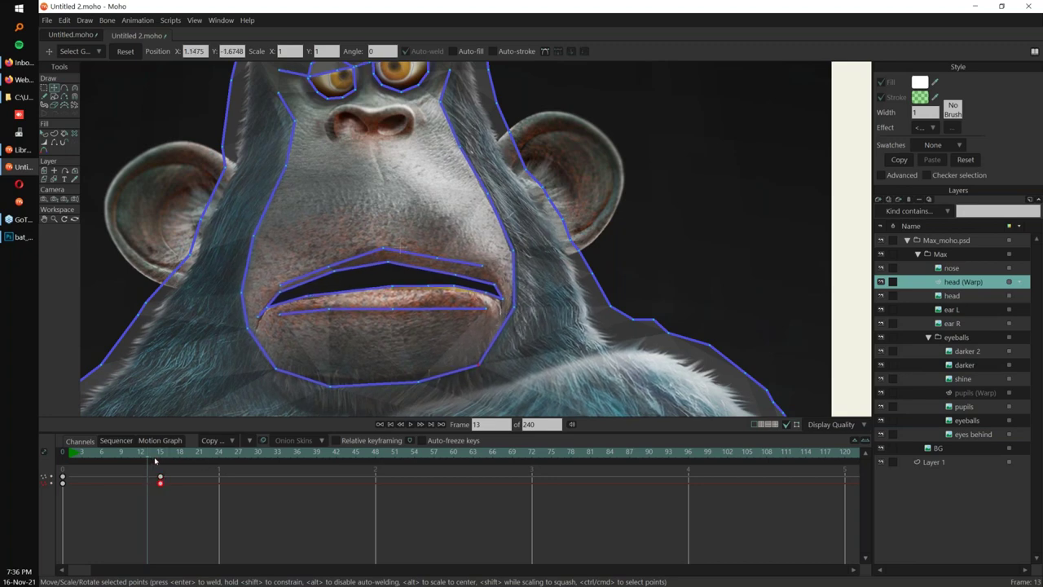
# Add points to the lower jaw outline at frame 0 and push them outward at frame 15 to round the jaw.
pyautogui.press('Home')
pyautogui.press('a')
pyautogui.click(299, 364)
pyautogui.scroll(-15, 97, 458)
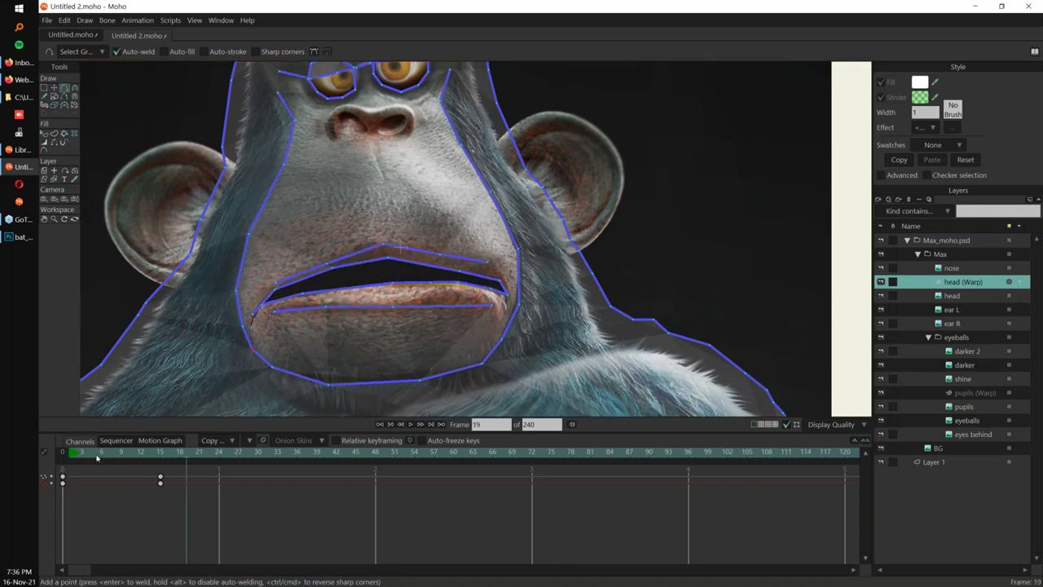
pyautogui.press('t')
pyautogui.moveTo(510, 330); pyautogui.dragTo(506, 334)
pyautogui.click(251, 351)
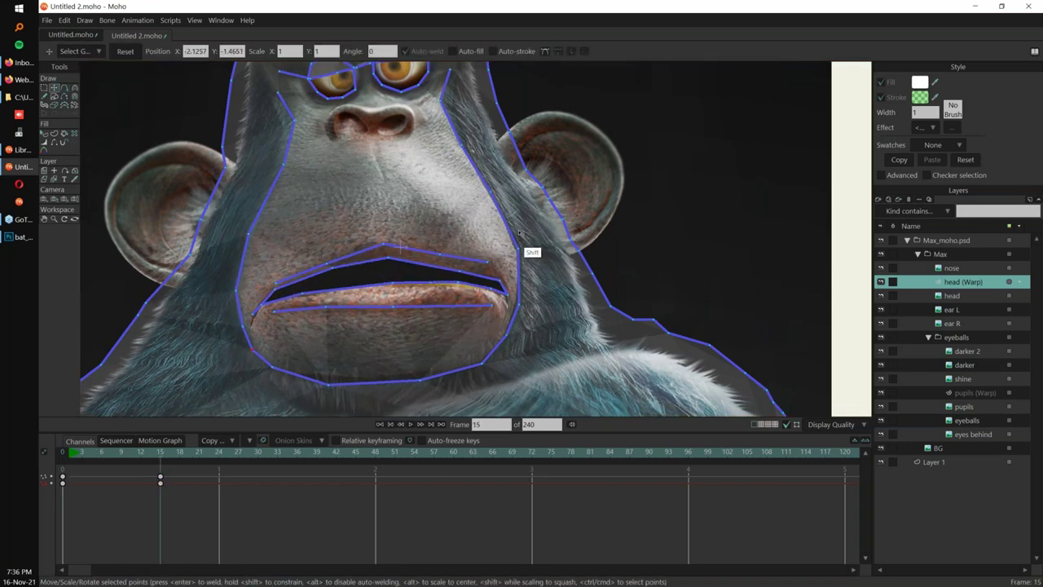
# Scrub the timeline to review the mouth deformation and return to frame 0.
pyautogui.scroll(-3, 507, 235)
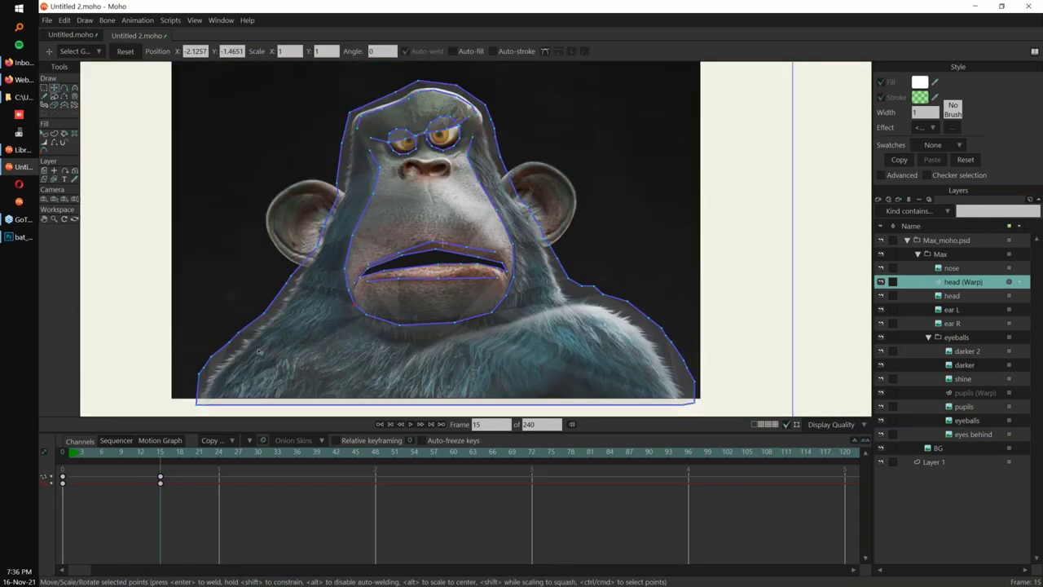
pyautogui.moveTo(94, 456); pyautogui.dragTo(140, 465)
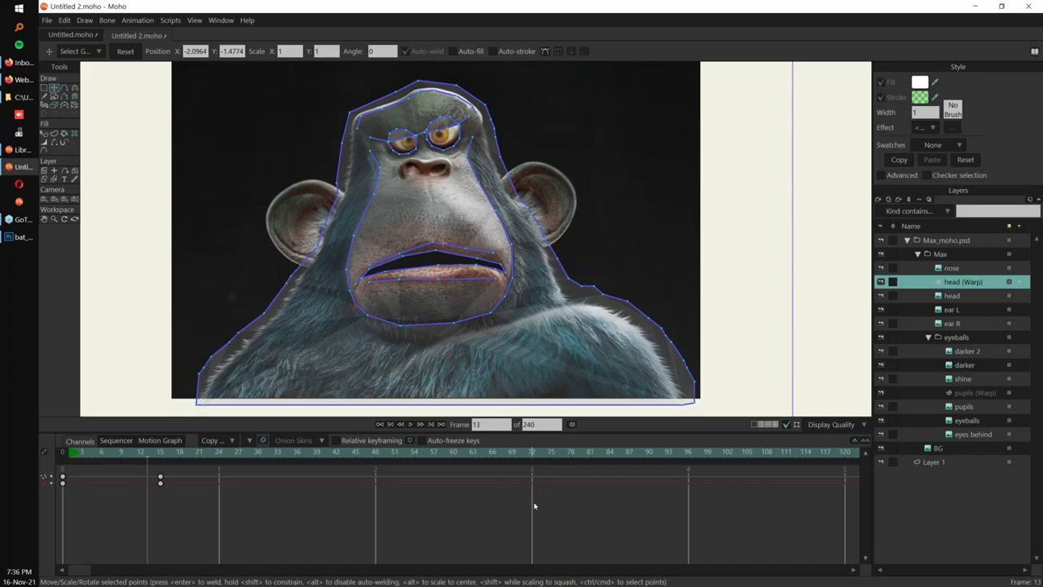
pyautogui.click(121, 455)
pyautogui.hotkey('shift', 'Left')
pyautogui.moveTo(868, 368); pyautogui.dragTo(848, 369)
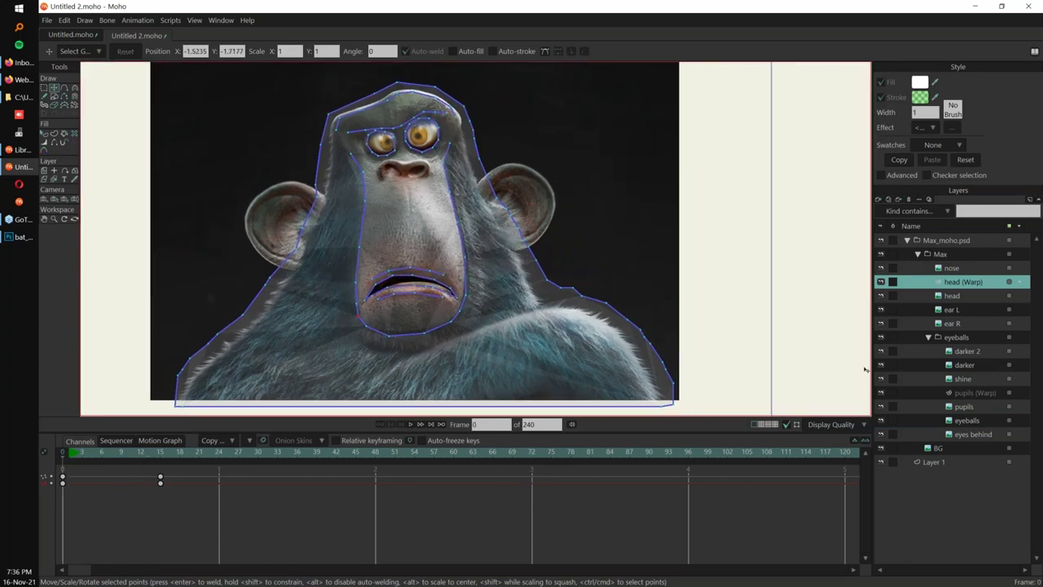
# Convert the Max group layer to a bone layer.
pyautogui.click(955, 240)
pyautogui.click(941, 253)
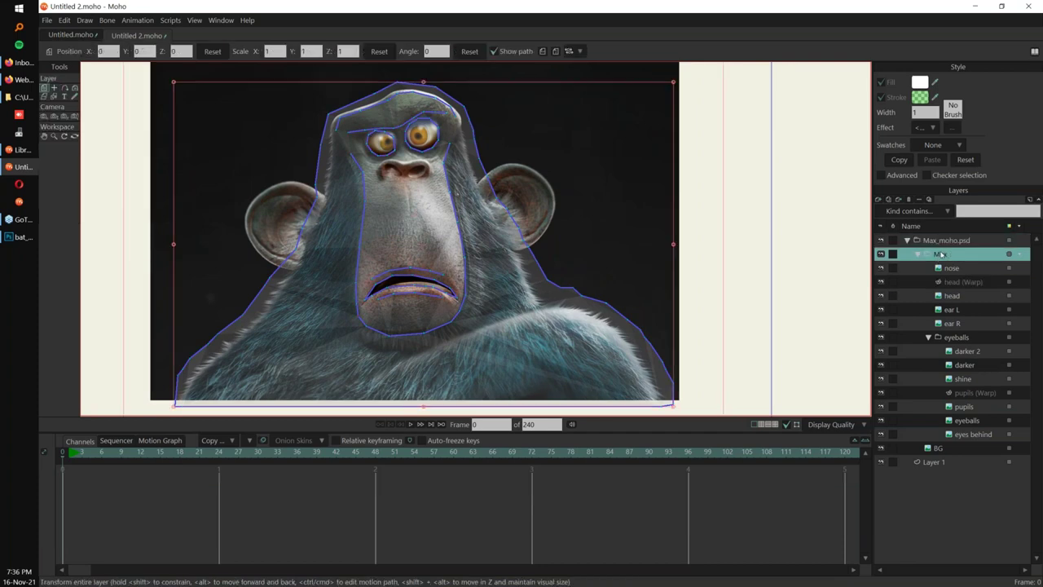
pyautogui.rightClick(939, 254)
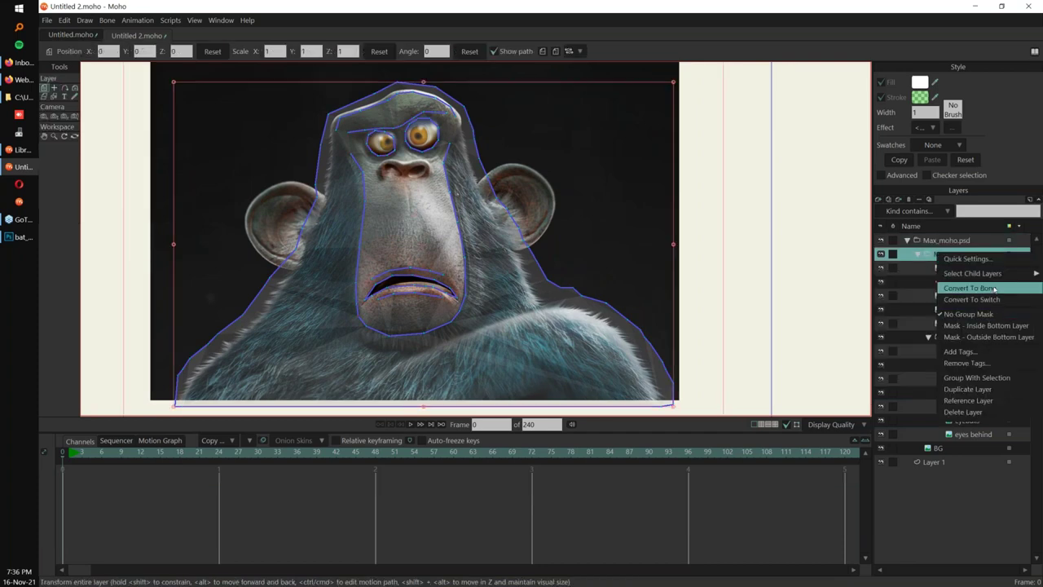
pyautogui.click(993, 291)
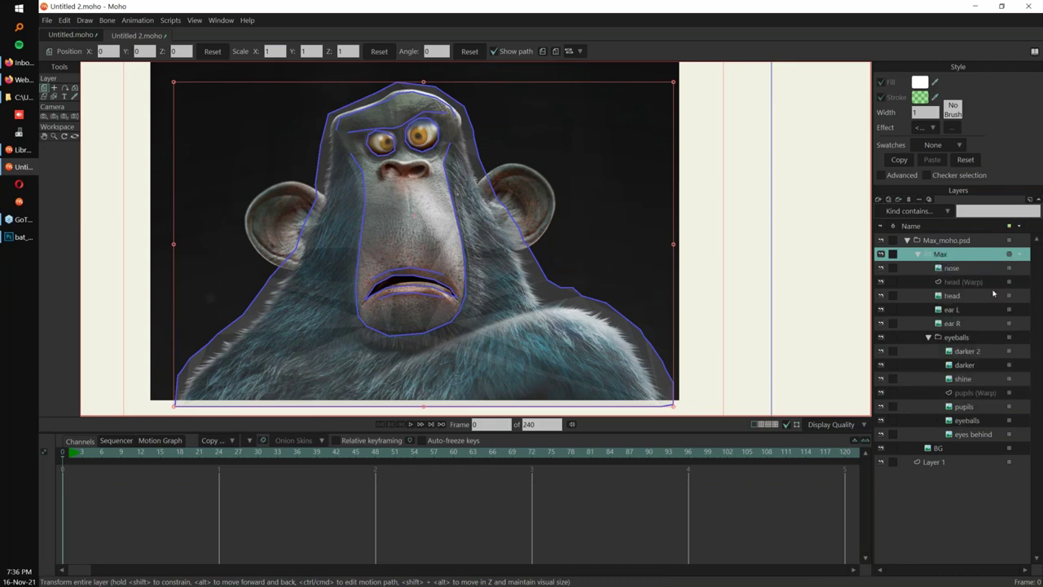
# Add a head bone running from the mouth to between the eyes, test bending it at frame 12, and return to frame 0.
pyautogui.moveTo(415, 279); pyautogui.dragTo(405, 142)
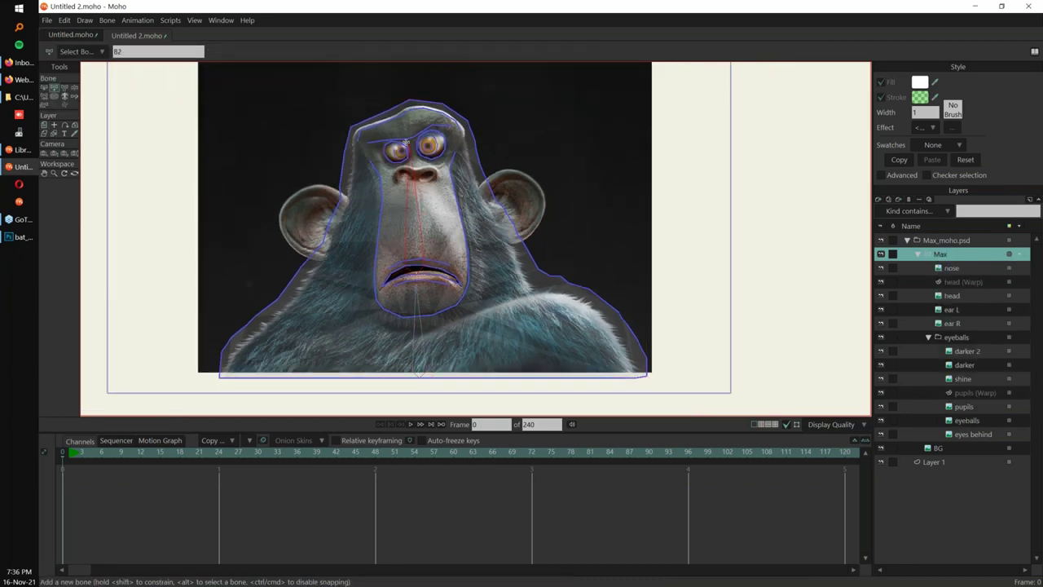
pyautogui.moveTo(114, 453); pyautogui.dragTo(140, 453)
pyautogui.moveTo(410, 155); pyautogui.dragTo(425, 153)
pyautogui.moveTo(112, 452); pyautogui.dragTo(63, 452)
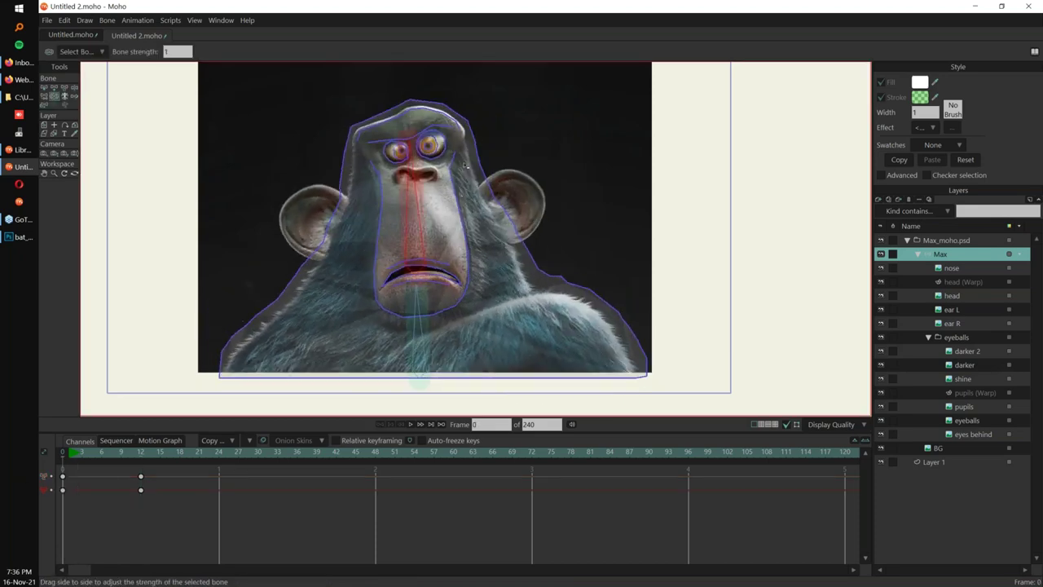
# Set the chest bone's strength to about 1.36 and bend the head bone to test how the character deforms.
pyautogui.click(417, 324)
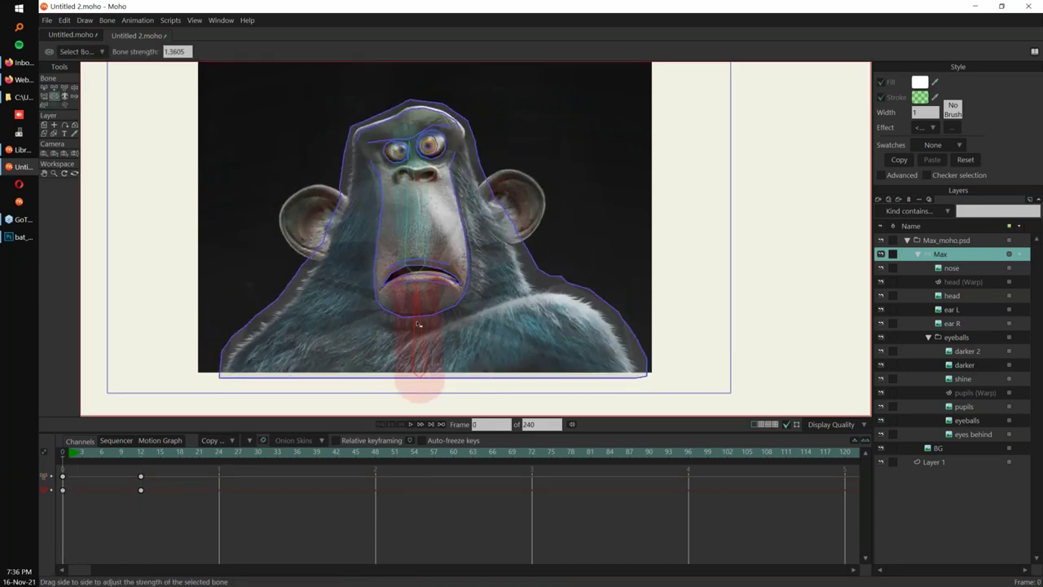
pyautogui.press('z')
pyautogui.moveTo(414, 149); pyautogui.dragTo(456, 253)
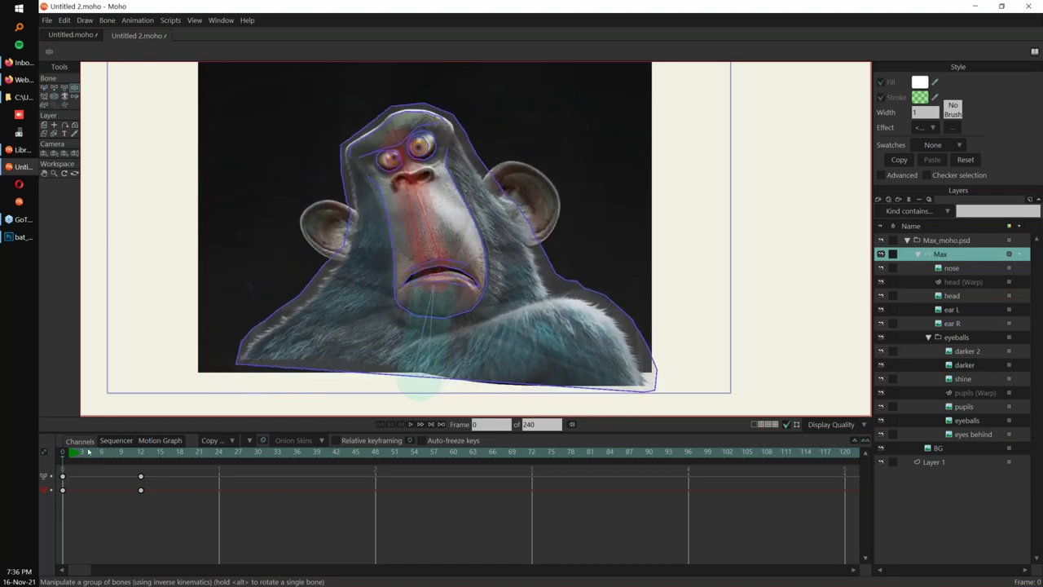
pyautogui.click(88, 452)
pyautogui.click(63, 451)
# Draw a short horizontal bone beside the head, name it "blink" and show its label.
pyautogui.scroll(3, 545, 138)
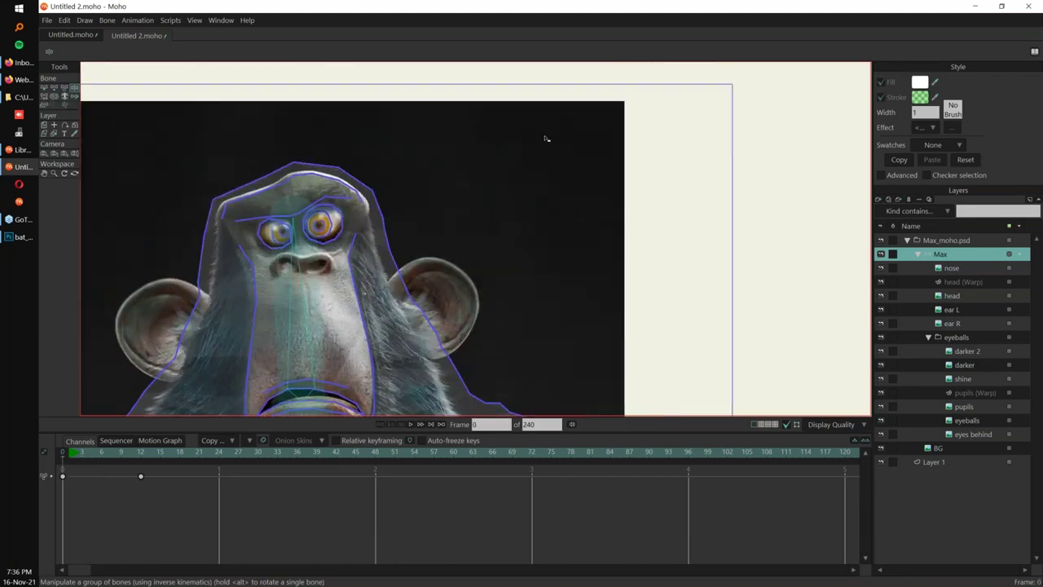
pyautogui.press('a')
pyautogui.moveTo(475, 194); pyautogui.dragTo(521, 194)
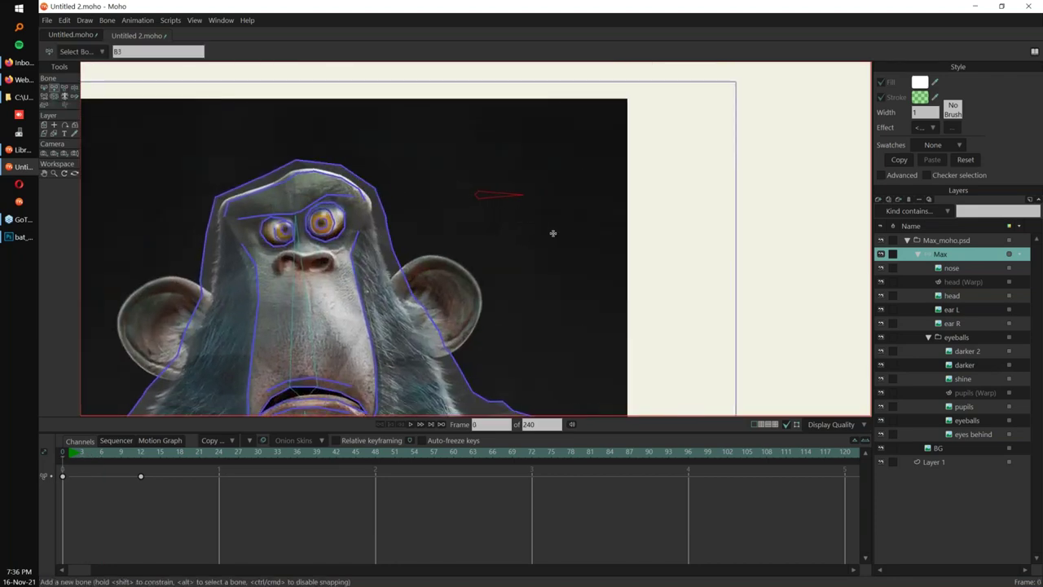
pyautogui.press('s')
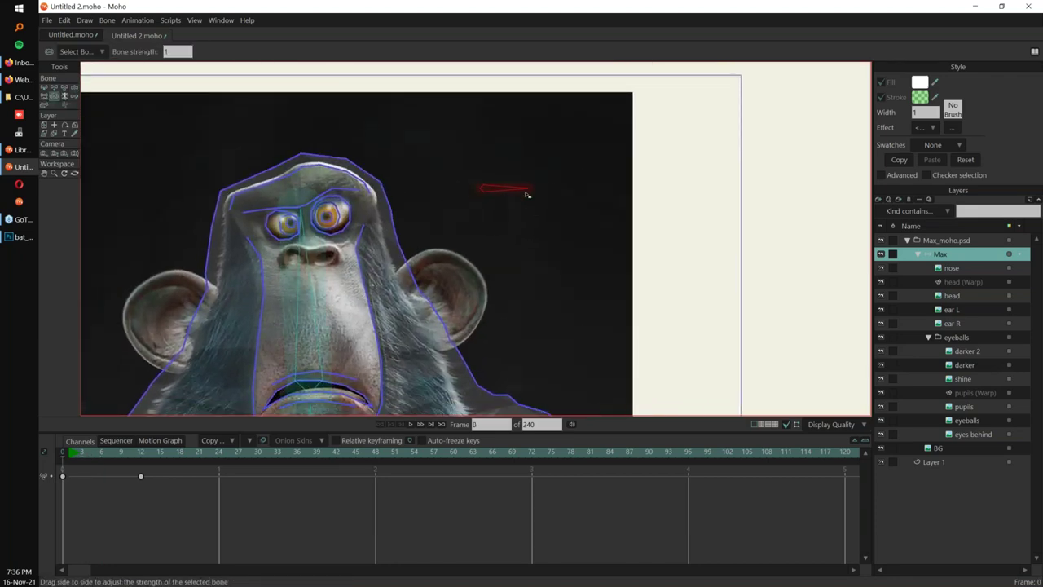
pyautogui.scroll(2, 482, 250)
pyautogui.press('b')
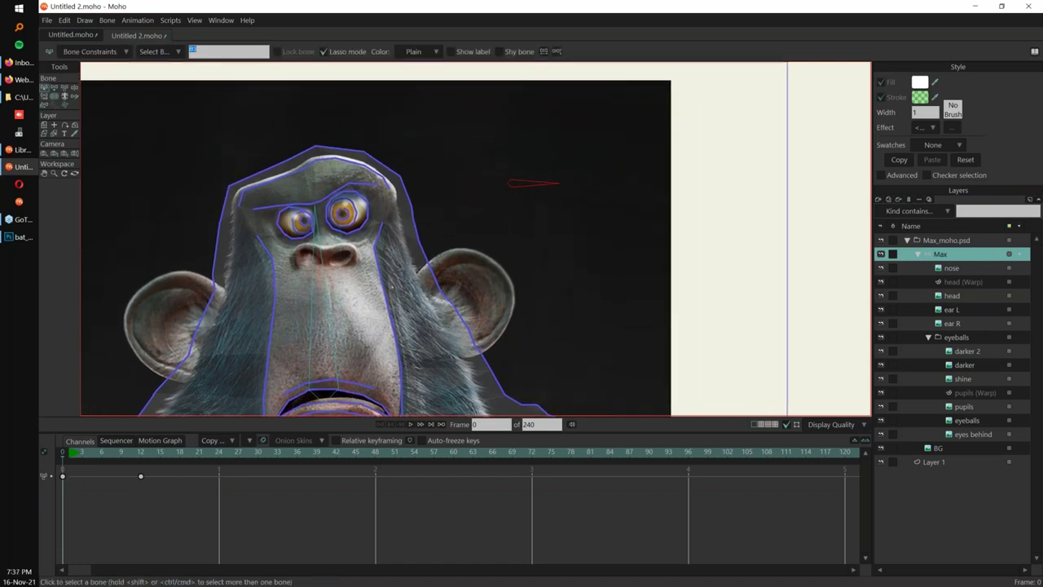
pyautogui.write('k')
pyautogui.moveTo(711, 308); pyautogui.dragTo(731, 282)
# Create an action named "blink" for the blink bone and rotate the bone to about 271° at frame 96.
pyautogui.click(220, 20)
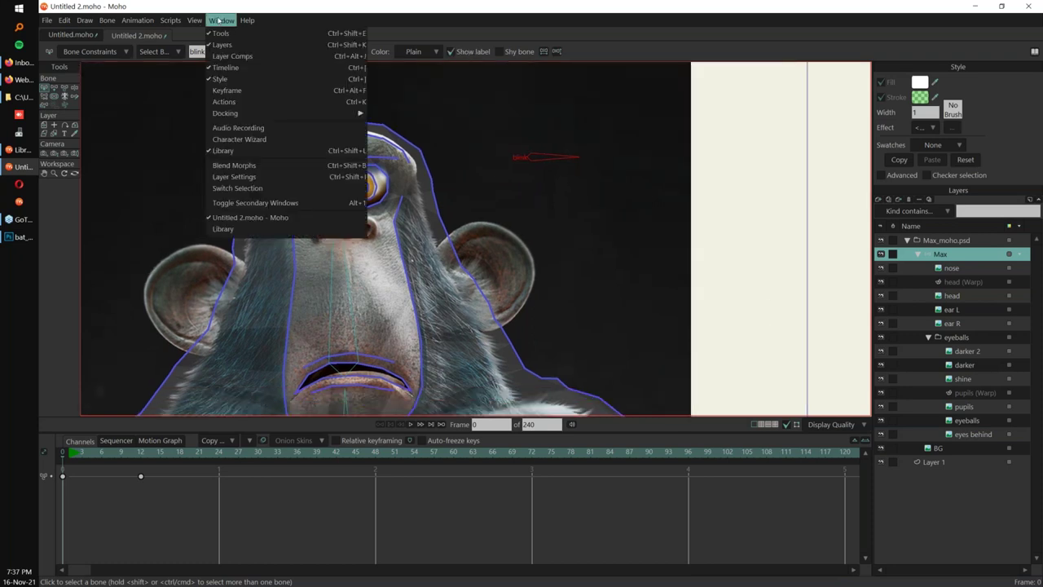
pyautogui.click(267, 104)
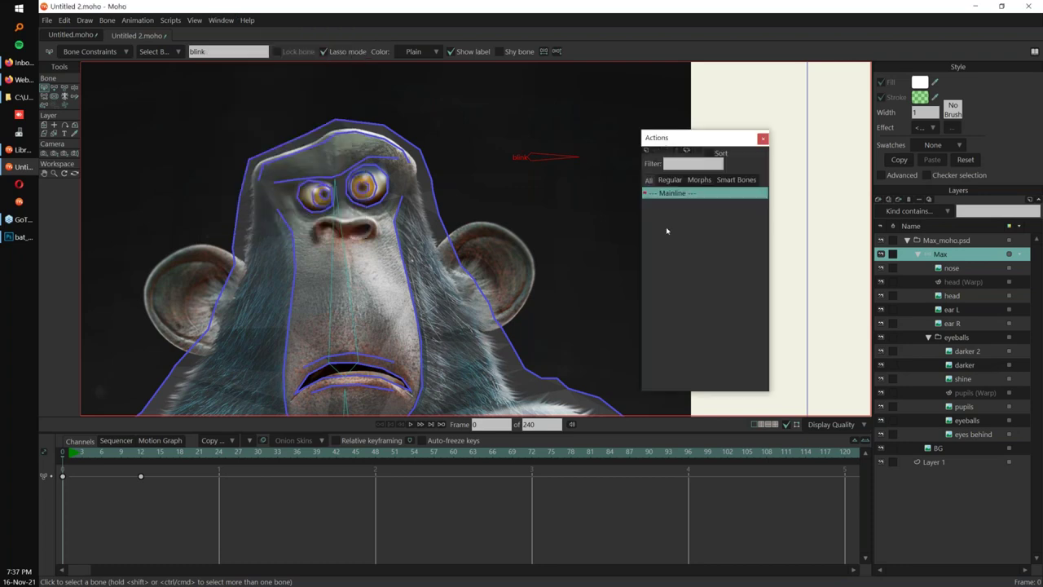
pyautogui.click(645, 153)
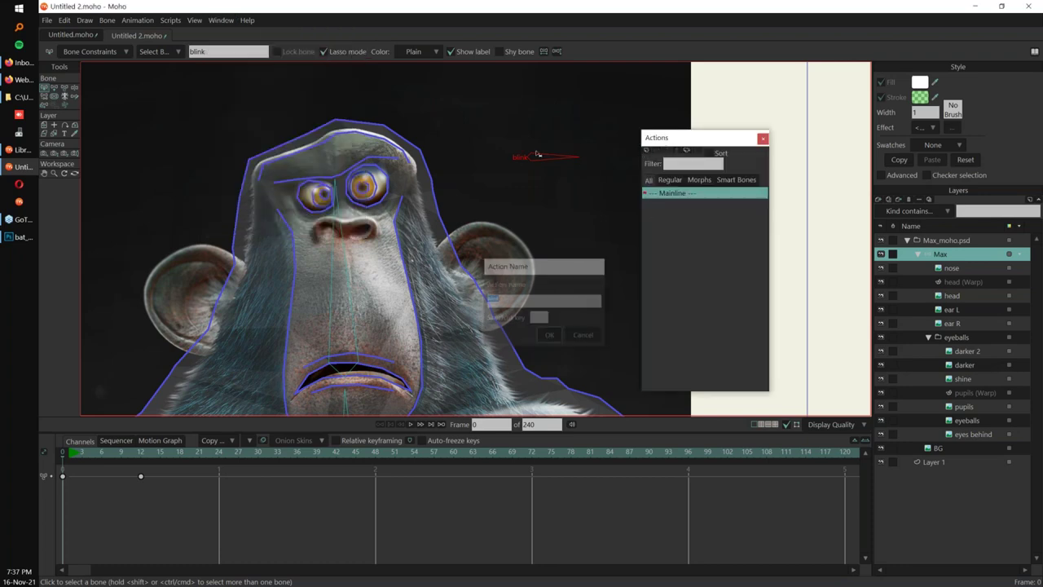
pyautogui.click(551, 337)
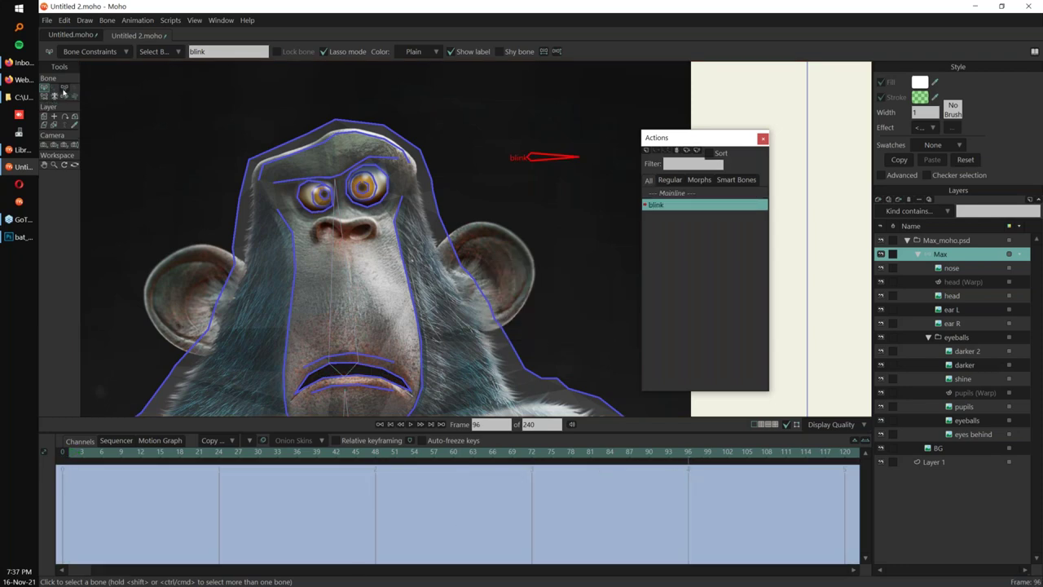
pyautogui.click(65, 88)
pyautogui.moveTo(558, 158); pyautogui.dragTo(531, 216)
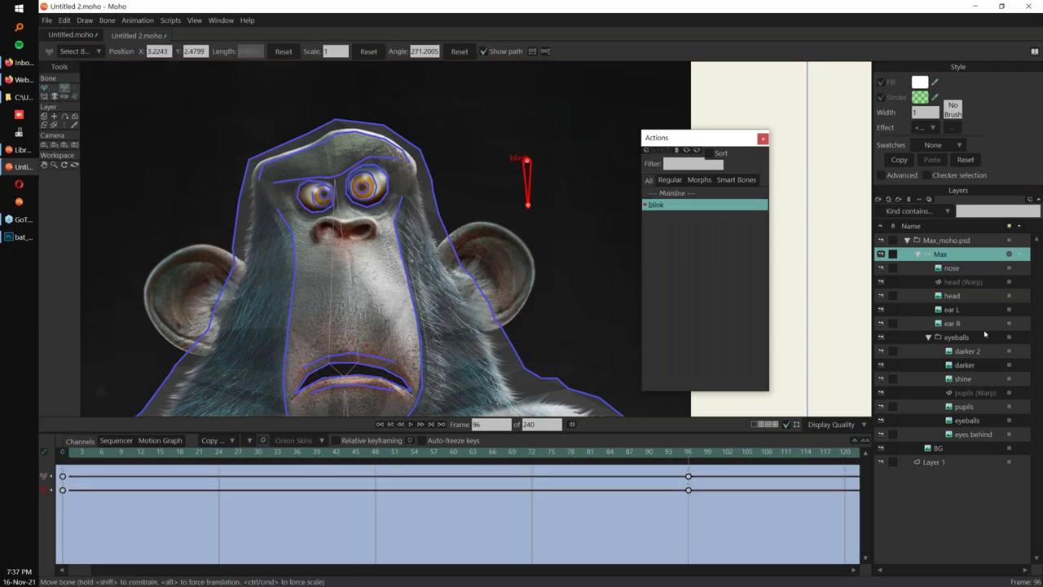
# Select both eye outlines on the head (Warp) layer and flatten them with the Magnet tool to close the eyelids.
pyautogui.click(980, 286)
pyautogui.moveTo(420, 237); pyautogui.dragTo(429, 380)
pyautogui.scroll(3, 428, 367)
pyautogui.click(348, 326)
pyautogui.keyDown('shift'); pyautogui.click(247, 342); pyautogui.keyUp('shift')
pyautogui.moveTo(358, 329); pyautogui.dragTo(385, 295)
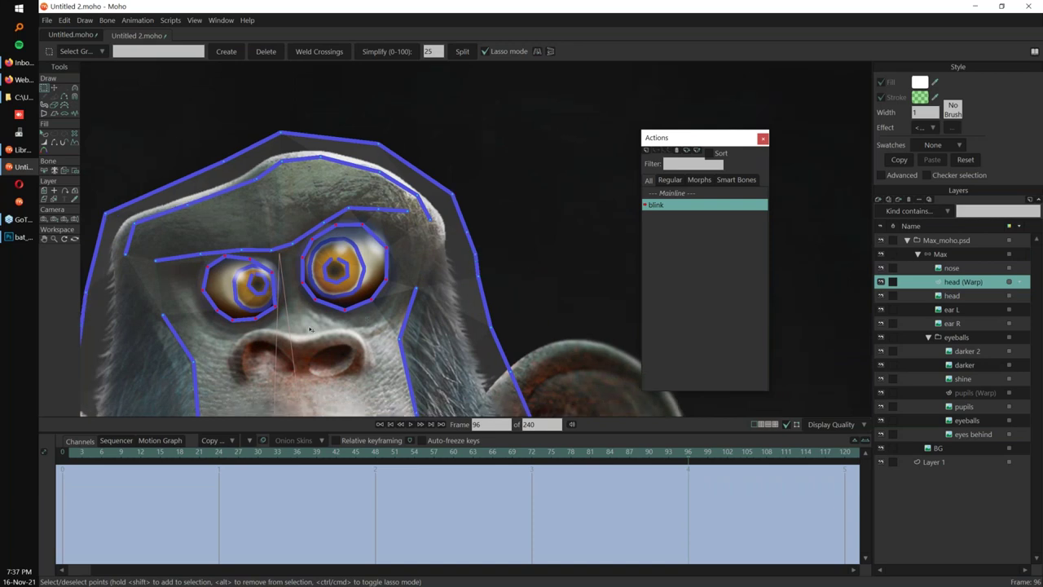
pyautogui.press('x')
pyautogui.moveTo(251, 346); pyautogui.dragTo(246, 326)
pyautogui.moveTo(219, 188); pyautogui.dragTo(230, 274)
pyautogui.moveTo(343, 206); pyautogui.dragTo(344, 254)
pyautogui.moveTo(350, 386); pyautogui.dragTo(350, 359)
pyautogui.moveTo(357, 247); pyautogui.dragTo(369, 232)
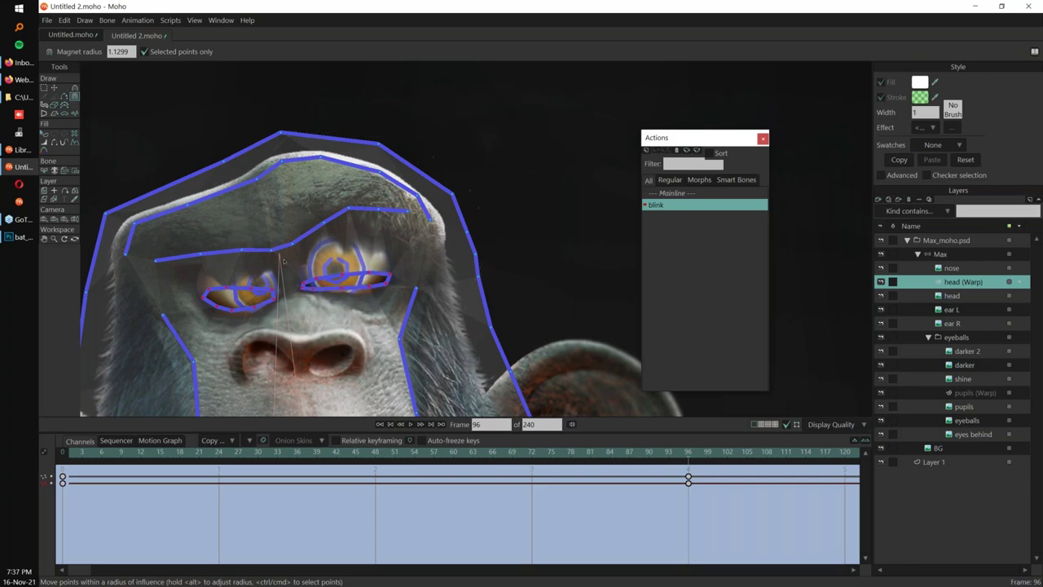
# Lower the brow line points one by one so the brow sits just above the closing eyes.
pyautogui.press('g')
pyautogui.press('Return')
pyautogui.press('t')
pyautogui.moveTo(202, 254); pyautogui.dragTo(243, 285)
pyautogui.moveTo(271, 251); pyautogui.dragTo(242, 281)
pyautogui.moveTo(156, 261); pyautogui.dragTo(163, 284)
pyautogui.moveTo(292, 244); pyautogui.dragTo(300, 272)
pyautogui.moveTo(324, 222); pyautogui.dragTo(323, 266)
pyautogui.moveTo(348, 208); pyautogui.dragTo(328, 289)
# Raise the lower eyelid points of both eyes toward the lowered brow line.
pyautogui.scroll(4, 366, 266)
pyautogui.moveTo(304, 299); pyautogui.dragTo(282, 290)
pyautogui.moveTo(374, 333); pyautogui.dragTo(394, 298)
pyautogui.moveTo(155, 368); pyautogui.dragTo(193, 341)
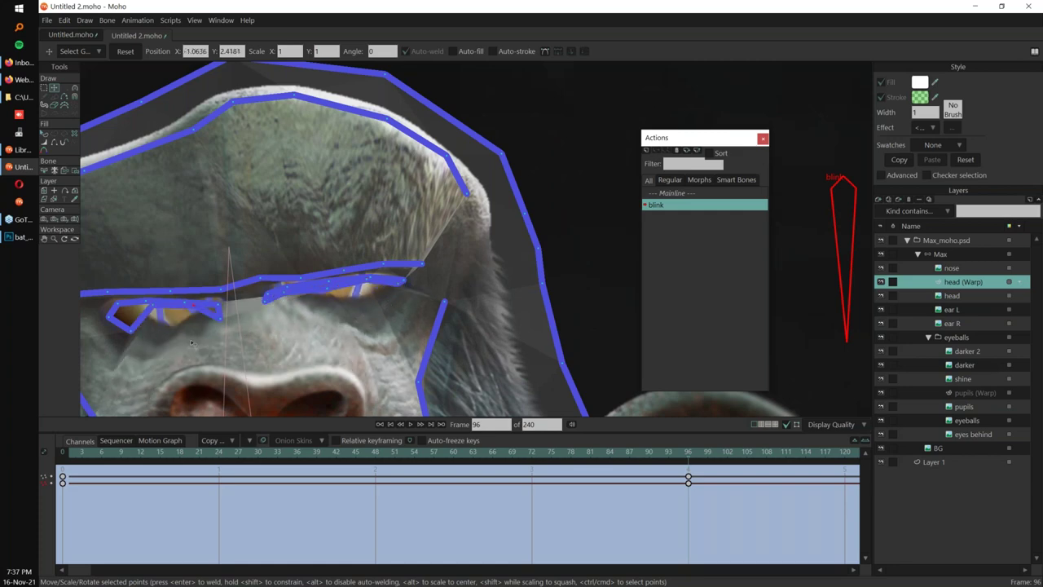
pyautogui.moveTo(123, 359); pyautogui.dragTo(120, 337)
# Play the blink action from the start to review the eyelid movement.
pyautogui.scroll(-5, 498, 229)
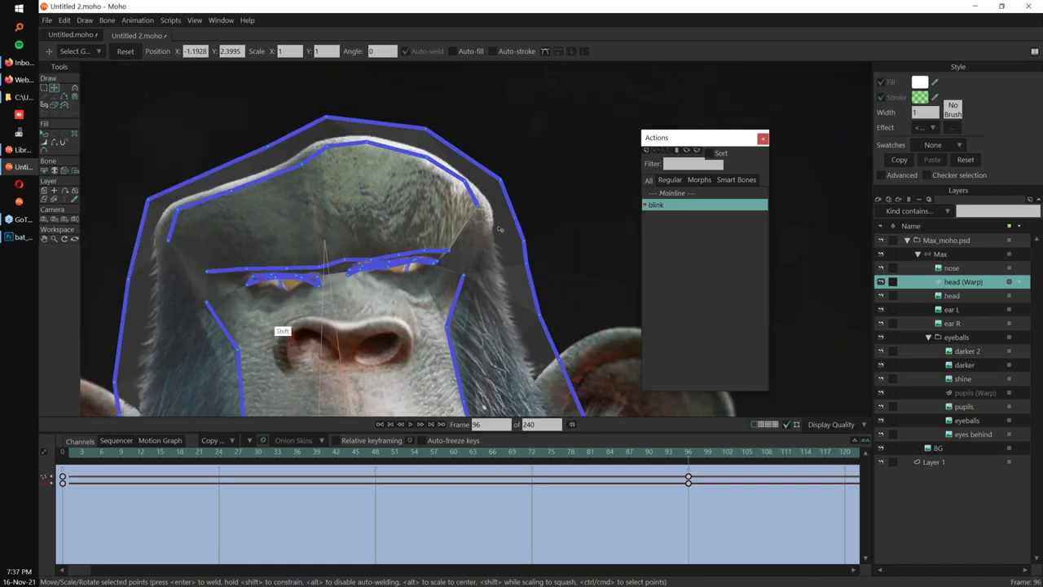
pyautogui.click(64, 458)
pyautogui.press('space')
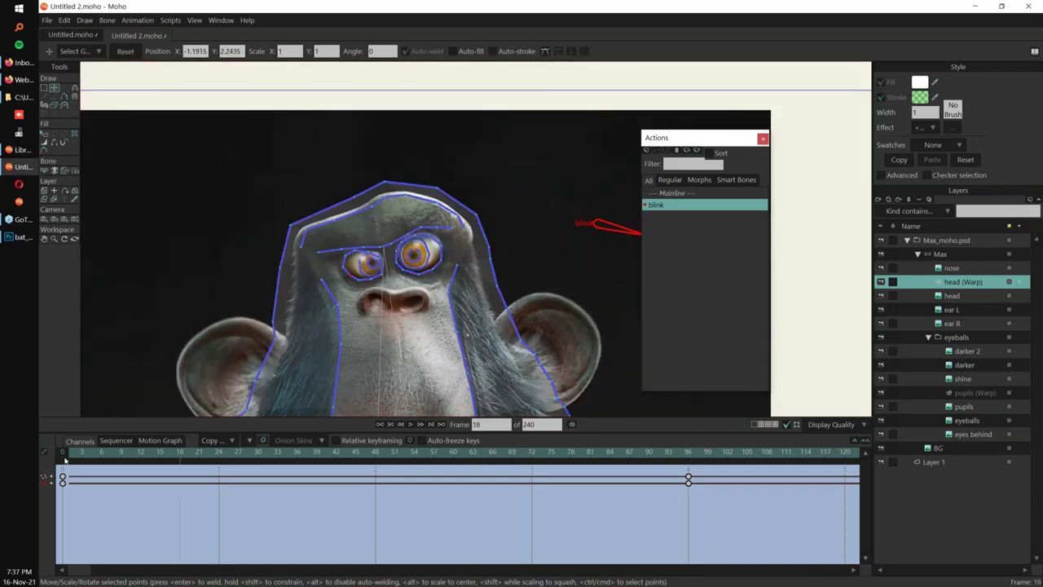
pyautogui.press('space')
# Return to the Mainline, select the Max bone layer and rotate the blink bone down at frame 5.
pyautogui.click(689, 193)
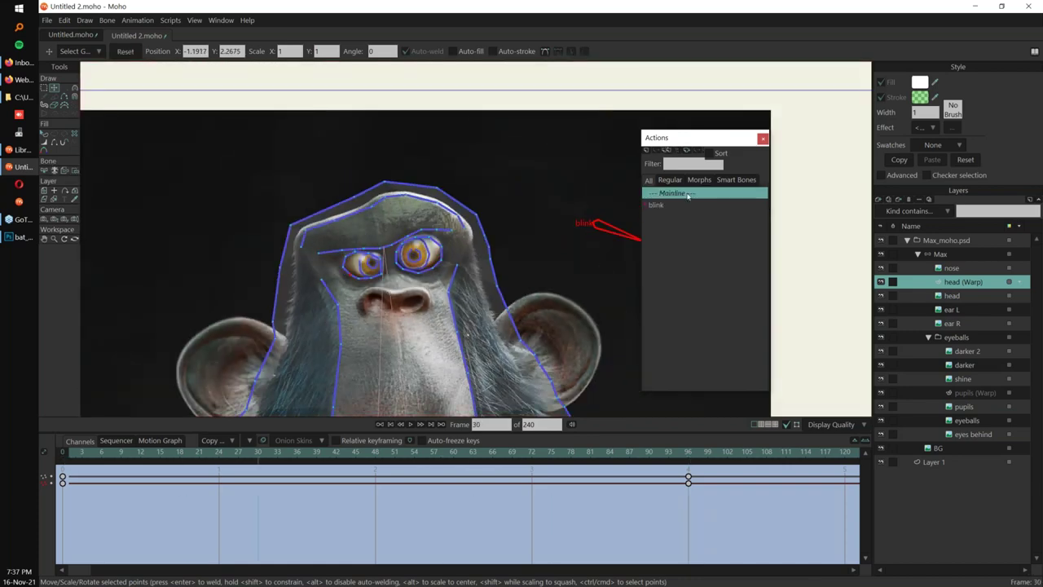
pyautogui.click(943, 252)
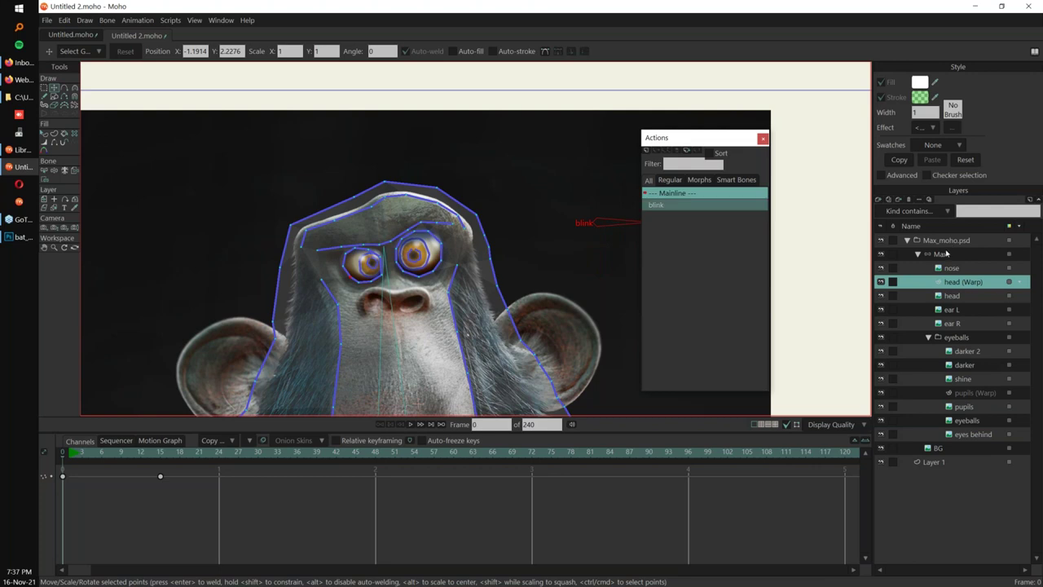
pyautogui.click(96, 453)
pyautogui.moveTo(419, 318); pyautogui.dragTo(314, 313)
pyautogui.press('z')
pyautogui.moveTo(529, 222); pyautogui.dragTo(519, 259)
# Hide the head (Warp) and pupils (Warp) layers and swing the blink bone up and down to test the blink.
pyautogui.click(881, 281)
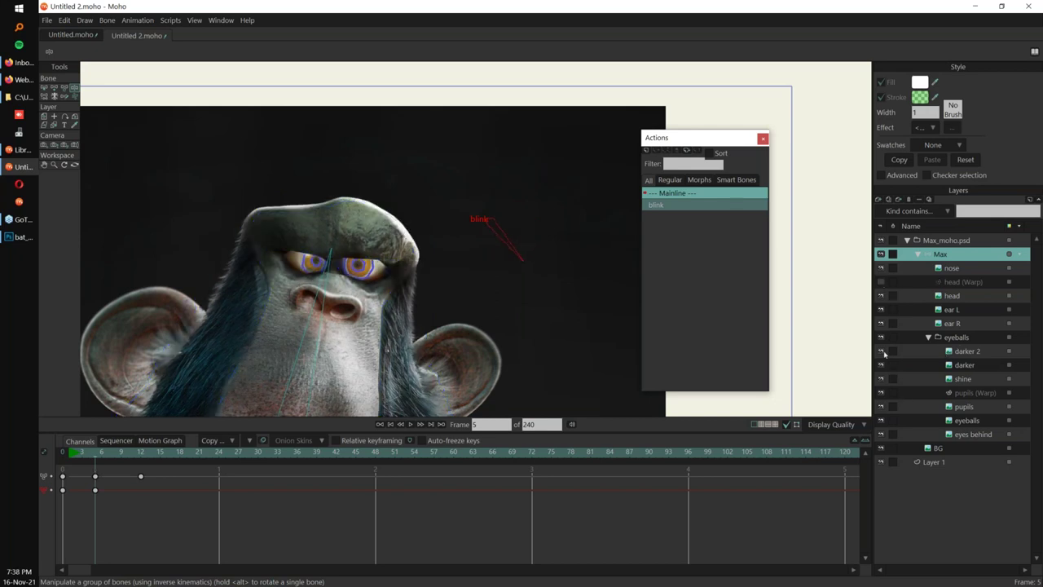
pyautogui.click(881, 393)
pyautogui.moveTo(528, 282); pyautogui.dragTo(544, 168)
pyautogui.moveTo(353, 188); pyautogui.dragTo(334, 182)
pyautogui.moveTo(544, 163); pyautogui.dragTo(496, 197)
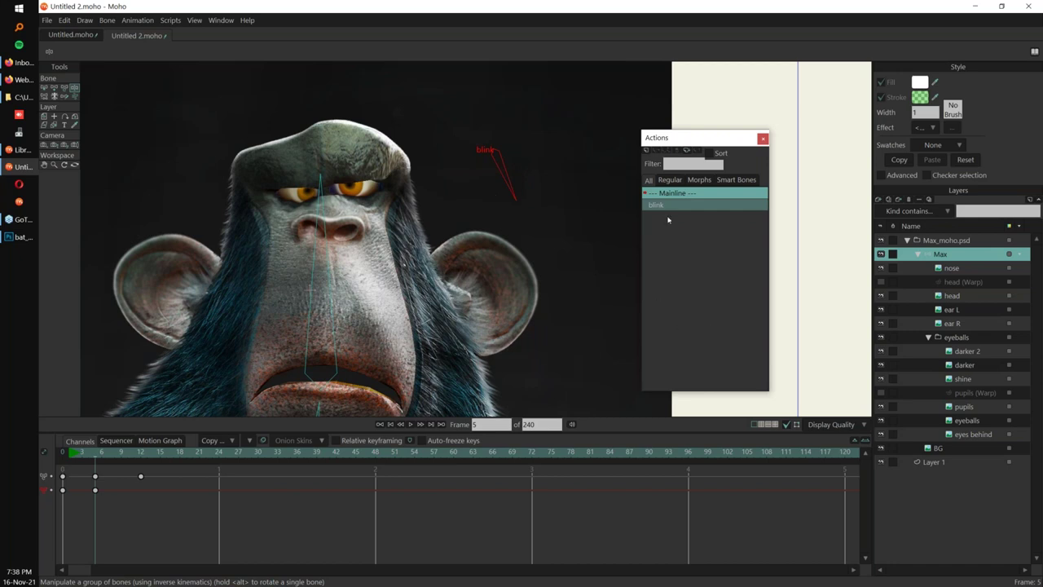
# Open the finished project file jb-vendamme-max-by-thedoberman-d9ni80b.moho.
pyautogui.hotkey('alt', 'Tab')
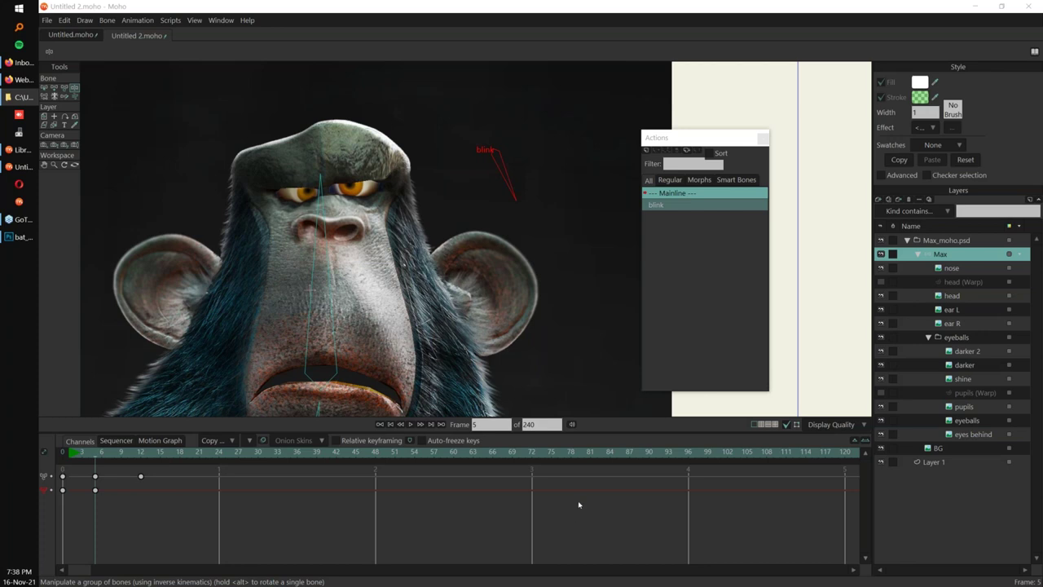
pyautogui.click(572, 522)
pyautogui.hotkey('ctrl', 'o')
pyautogui.press('Return')
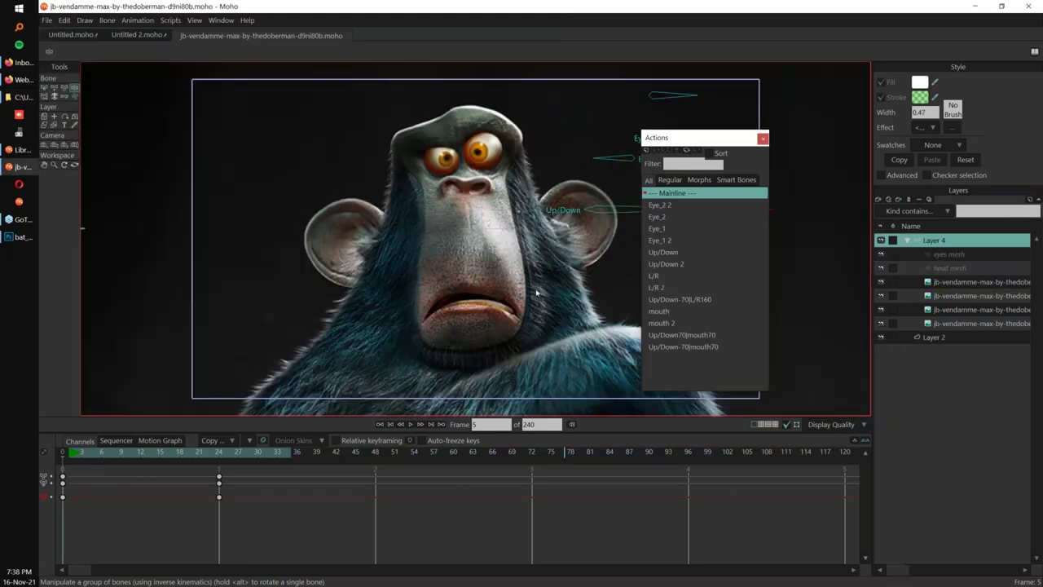
# Test the finished rig at frame 27 by moving its control bones, and close the project without saving.
pyautogui.moveTo(152, 455); pyautogui.dragTo(238, 455)
pyautogui.press('t')
pyautogui.moveTo(597, 231); pyautogui.dragTo(530, 263)
pyautogui.moveTo(496, 159); pyautogui.dragTo(499, 165)
pyautogui.moveTo(410, 179); pyautogui.dragTo(408, 186)
pyautogui.moveTo(453, 114); pyautogui.dragTo(477, 92)
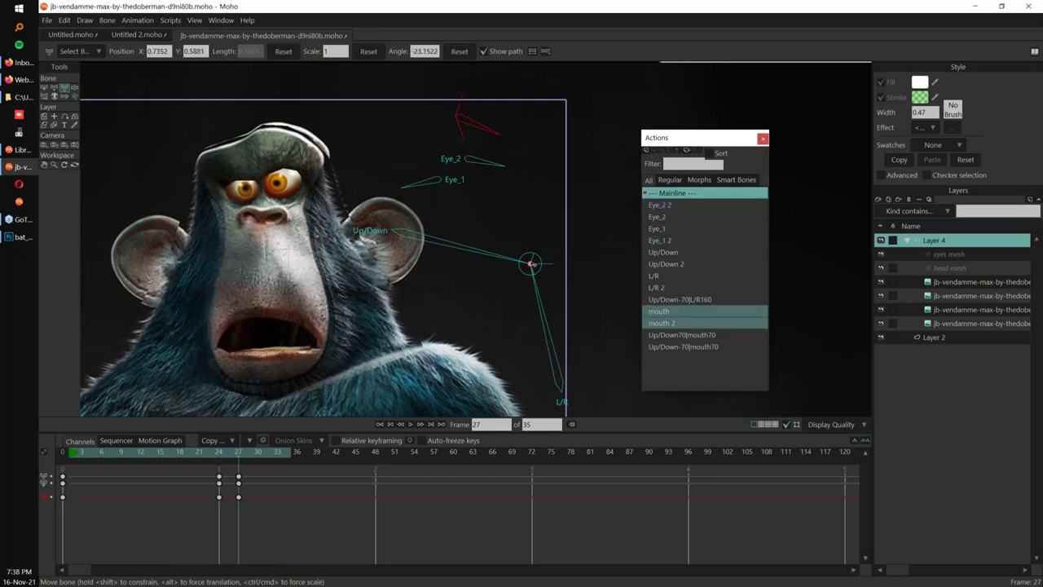
pyautogui.moveTo(530, 263); pyautogui.dragTo(562, 249)
pyautogui.moveTo(457, 265); pyautogui.dragTo(512, 221)
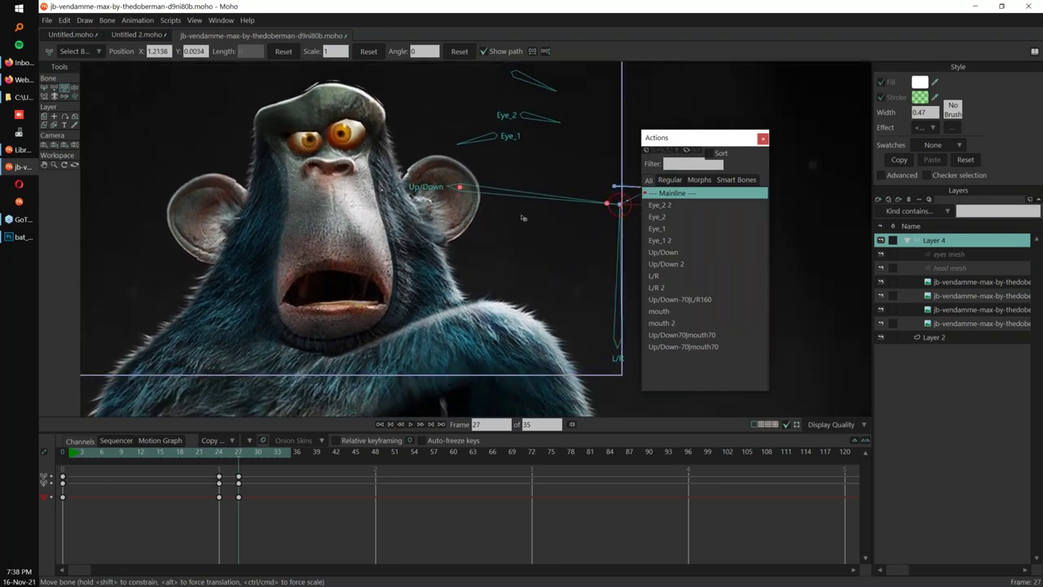
pyautogui.hotkey('ctrl', 'w')
pyautogui.click(631, 234)
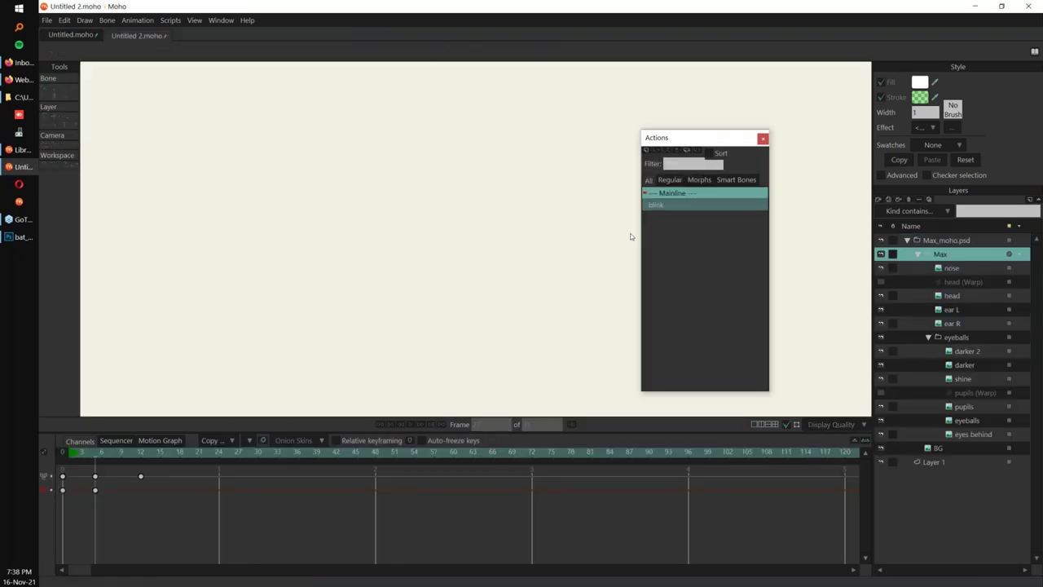
pyautogui.moveTo(528, 264); pyautogui.dragTo(558, 230)
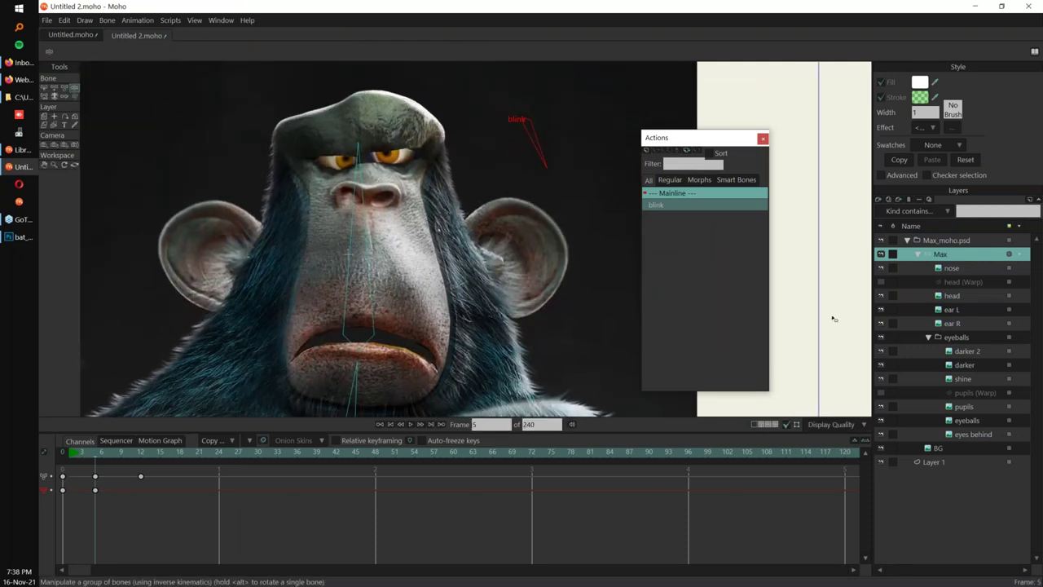
pyautogui.hotkey('alt', 'Tab')
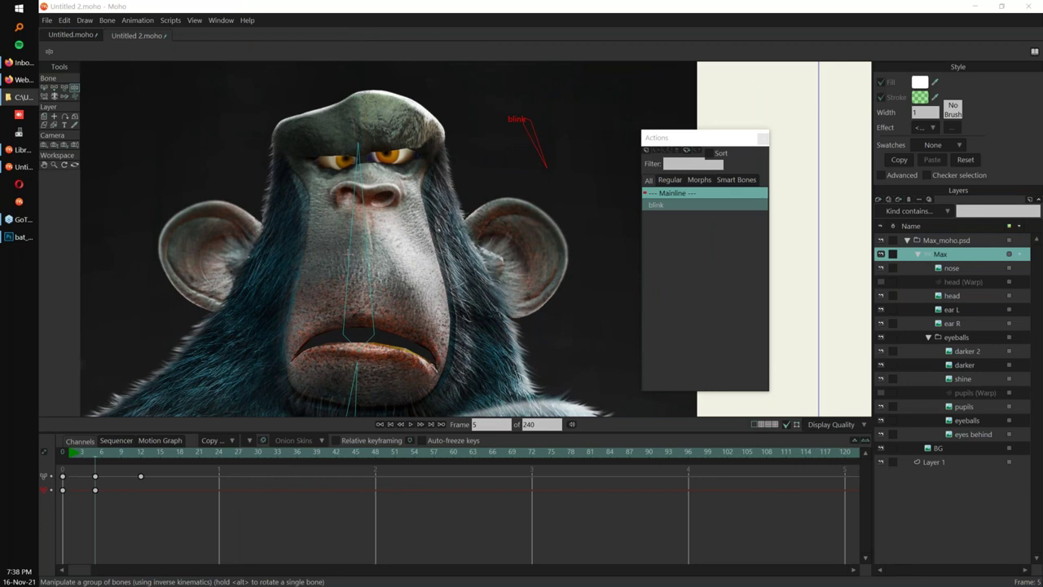
pyautogui.hotkey('alt', 'Tab')
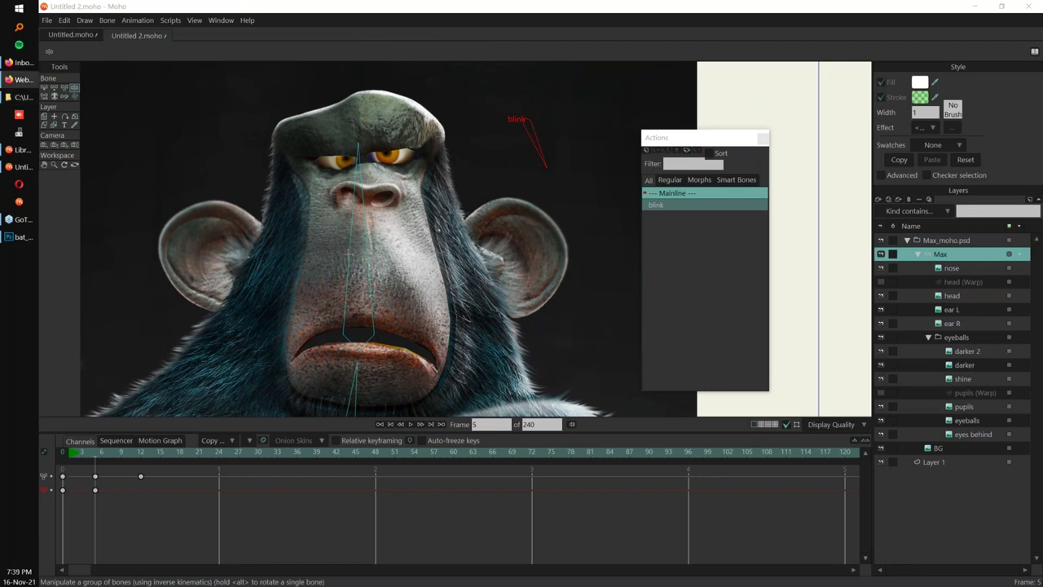
pyautogui.hotkey('alt', 'Tab')
# Return to frame 0 and make the head (Warp) layer visible.
pyautogui.moveTo(78, 456); pyautogui.dragTo(62, 453)
pyautogui.moveTo(398, 385); pyautogui.dragTo(401, 363)
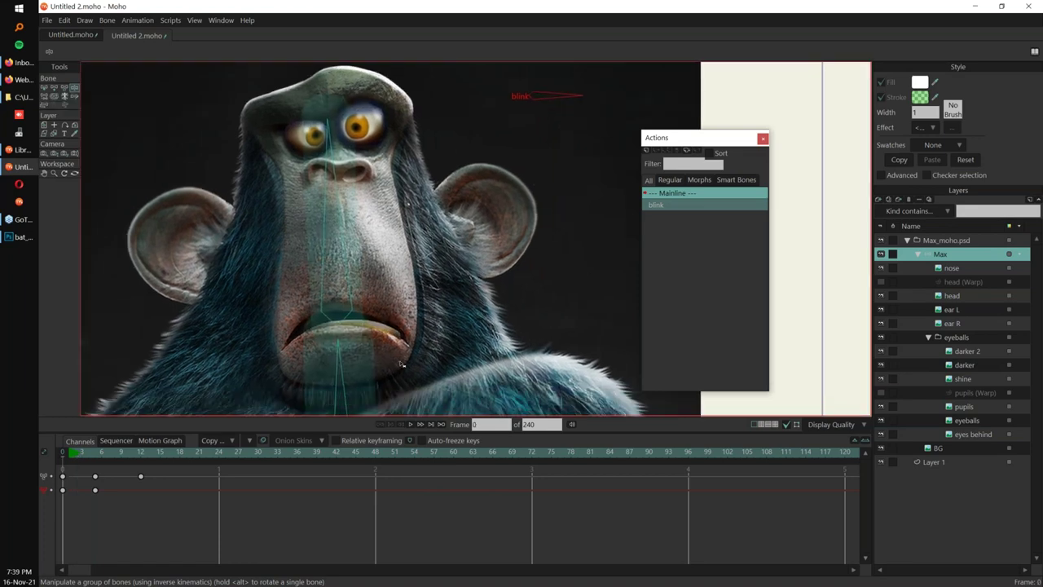
pyautogui.click(972, 281)
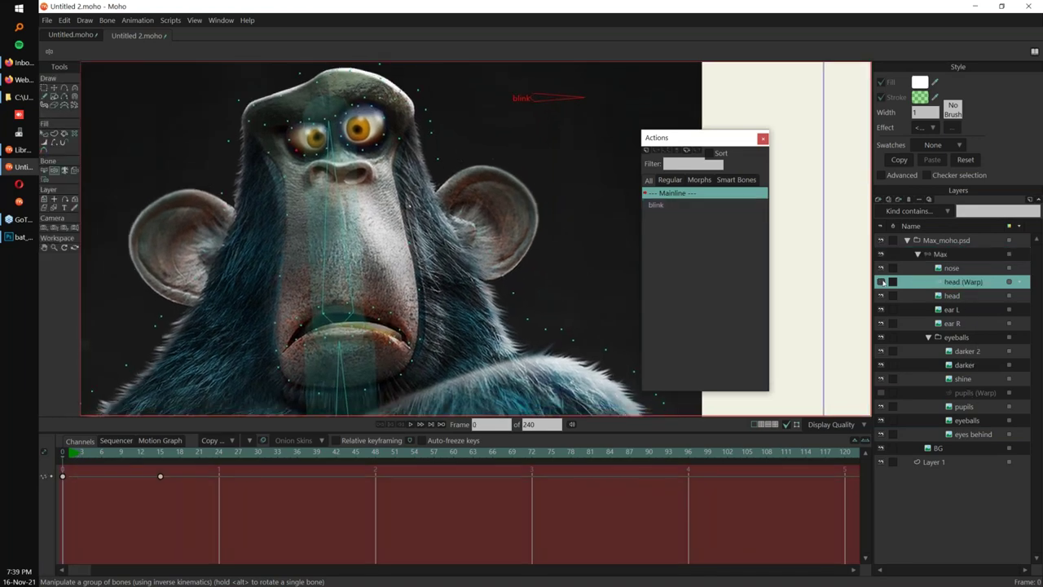
pyautogui.click(881, 282)
pyautogui.scroll(-2, 531, 254)
pyautogui.moveTo(388, 187); pyautogui.dragTo(359, 182)
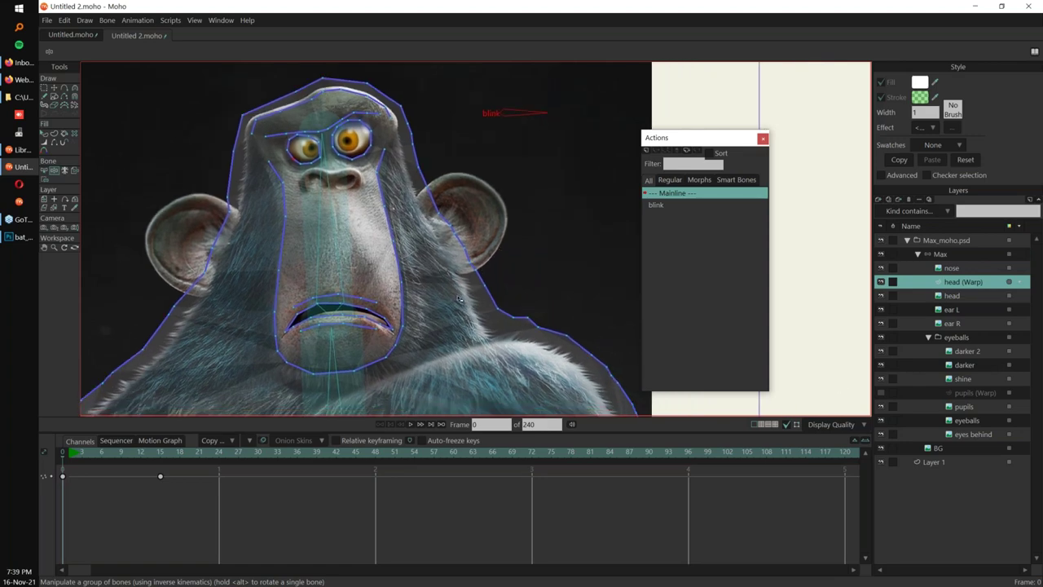
# Delete the existing animation keys on the head (Warp) layer and the Max bone layer.
pyautogui.click(954, 268)
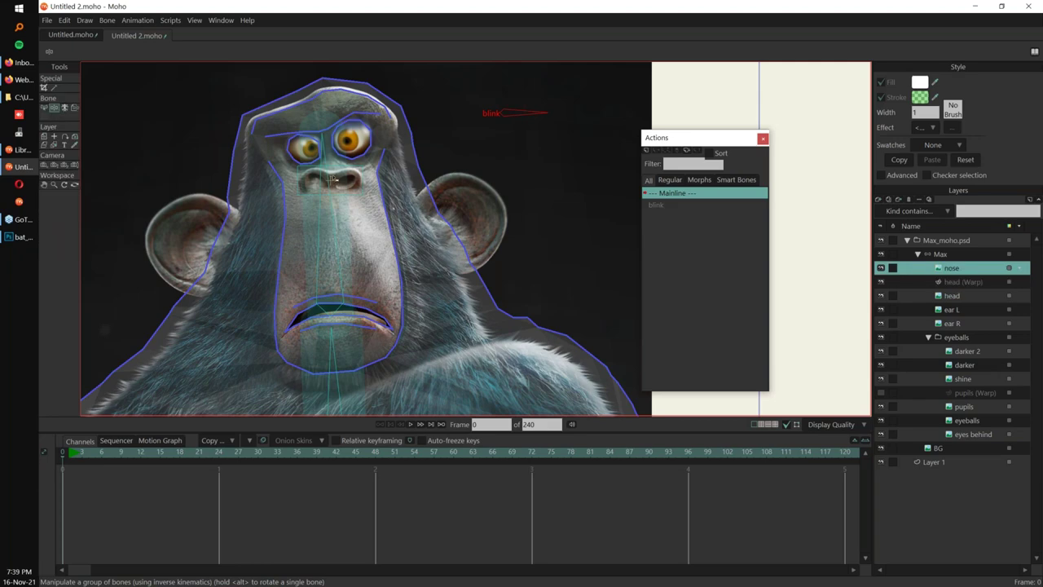
pyautogui.click(964, 282)
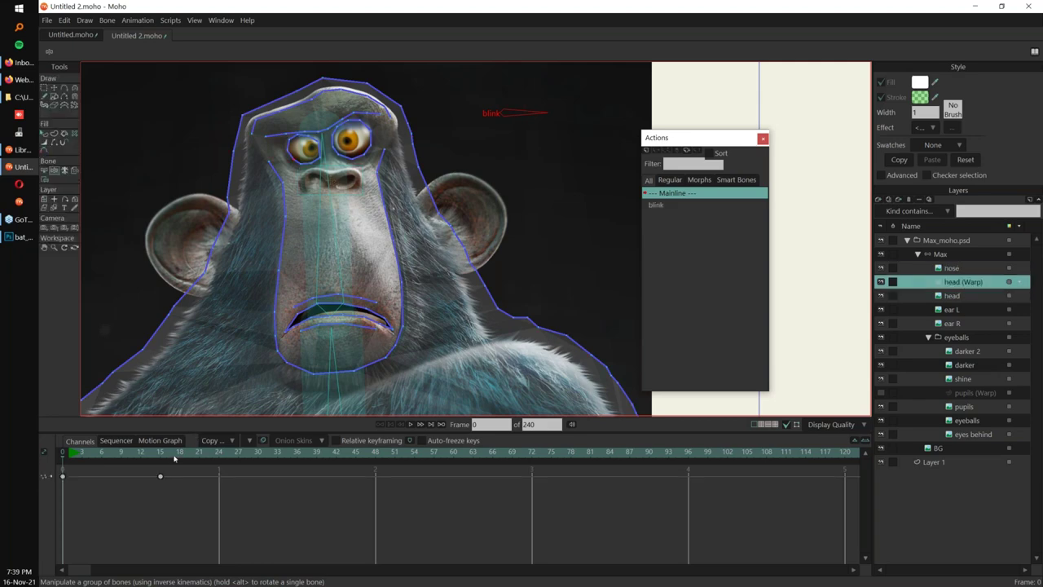
pyautogui.click(192, 453)
pyautogui.click(186, 453)
pyautogui.moveTo(149, 509); pyautogui.dragTo(166, 471)
pyautogui.press('Delete')
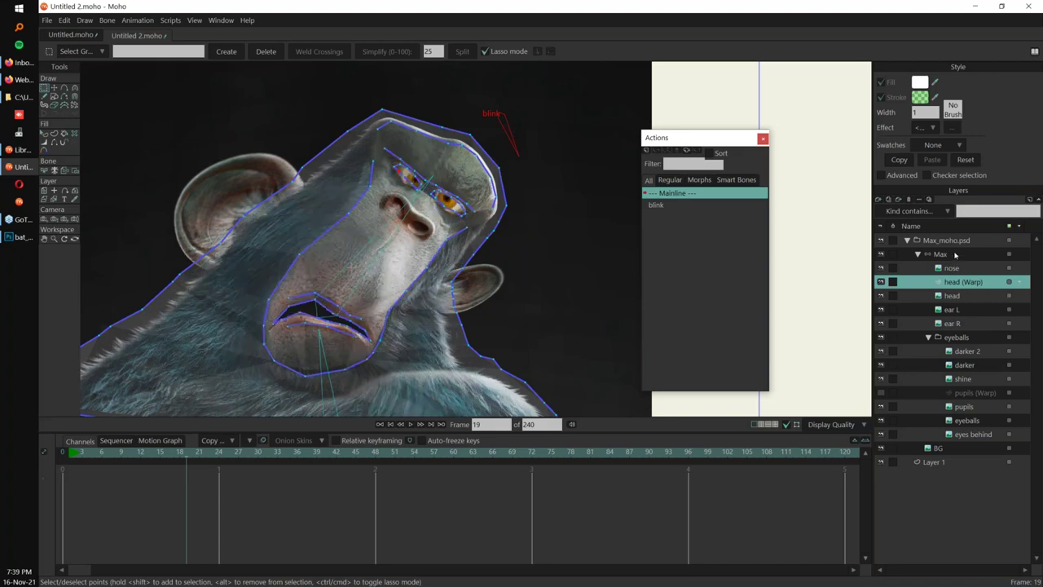
pyautogui.click(955, 255)
pyautogui.click(956, 254)
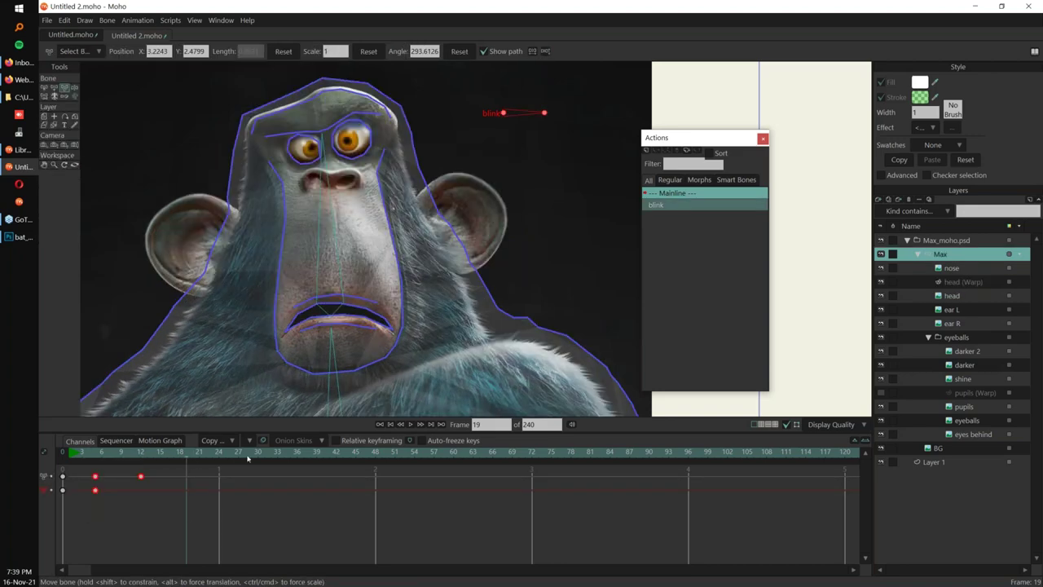
# Push the head (Warp) mesh's face points sideways at frame 19 with the Magnet, radius about 2.08, Selected points only off.
pyautogui.click(970, 281)
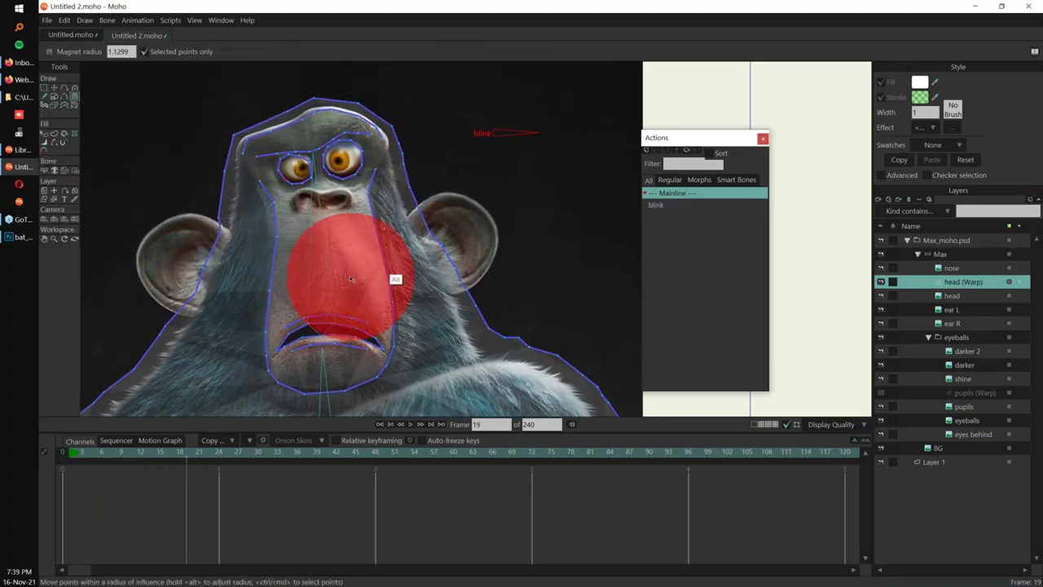
pyautogui.click(192, 53)
pyautogui.keyDown('alt'); pyautogui.moveTo(337, 287); pyautogui.dragTo(524, 220); pyautogui.keyUp('alt')
pyautogui.moveTo(372, 203); pyautogui.dragTo(305, 211)
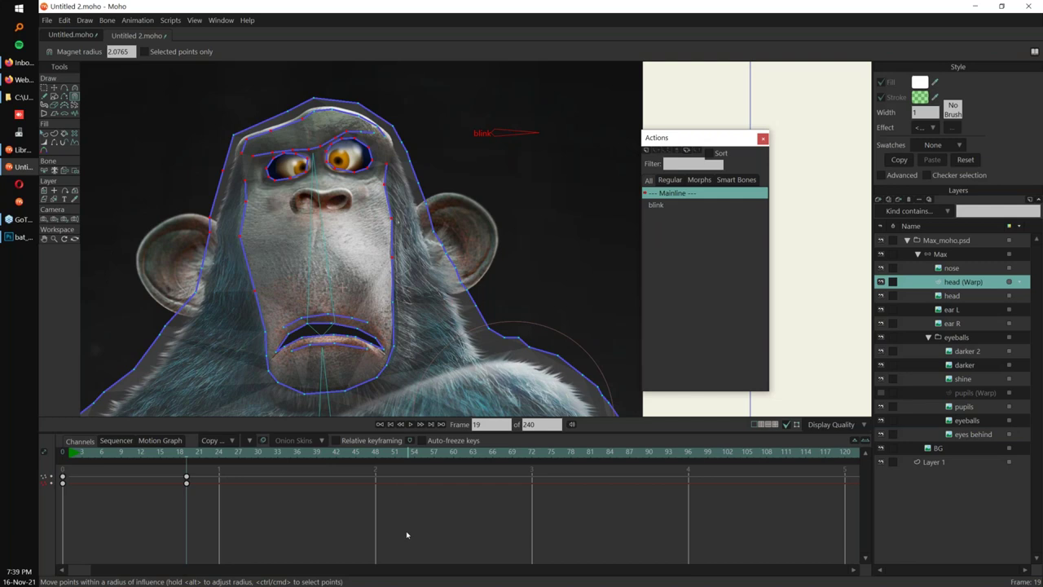
# Set head (Warp) as the smart warp layer of the nose layer.
pyautogui.click(955, 268)
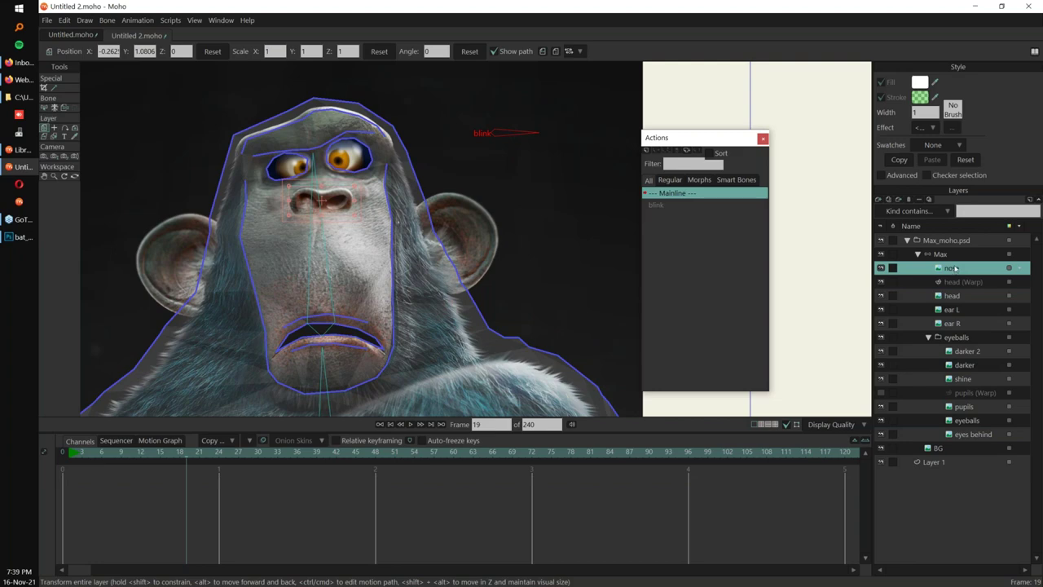
pyautogui.doubleClick(954, 268)
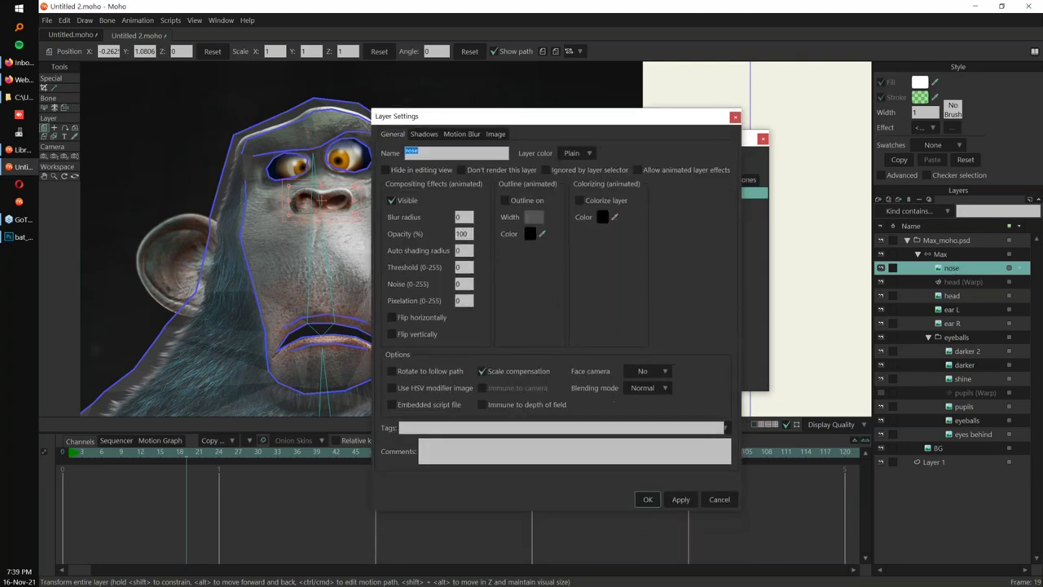
pyautogui.click(495, 135)
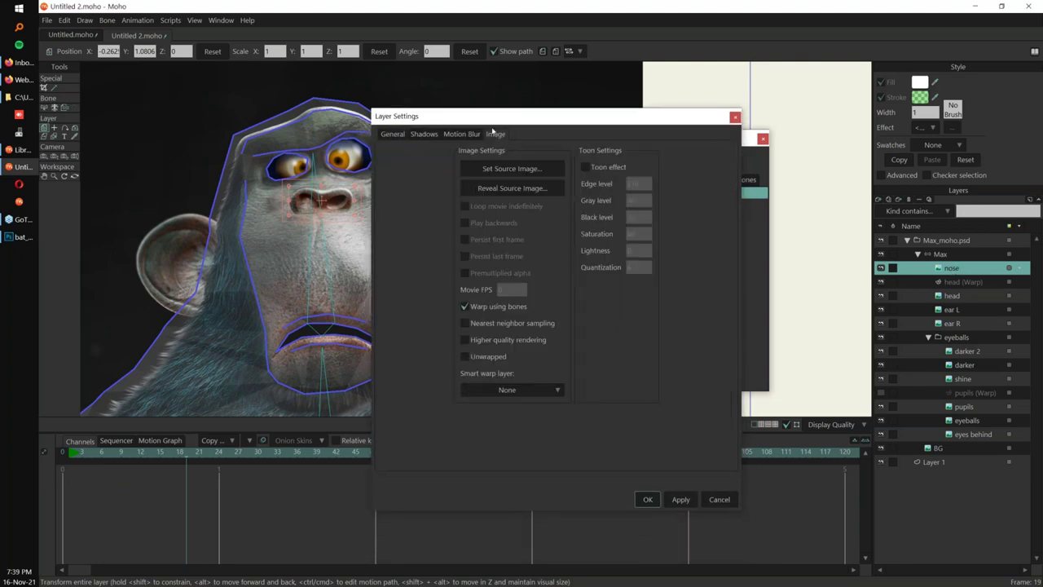
pyautogui.click(532, 392)
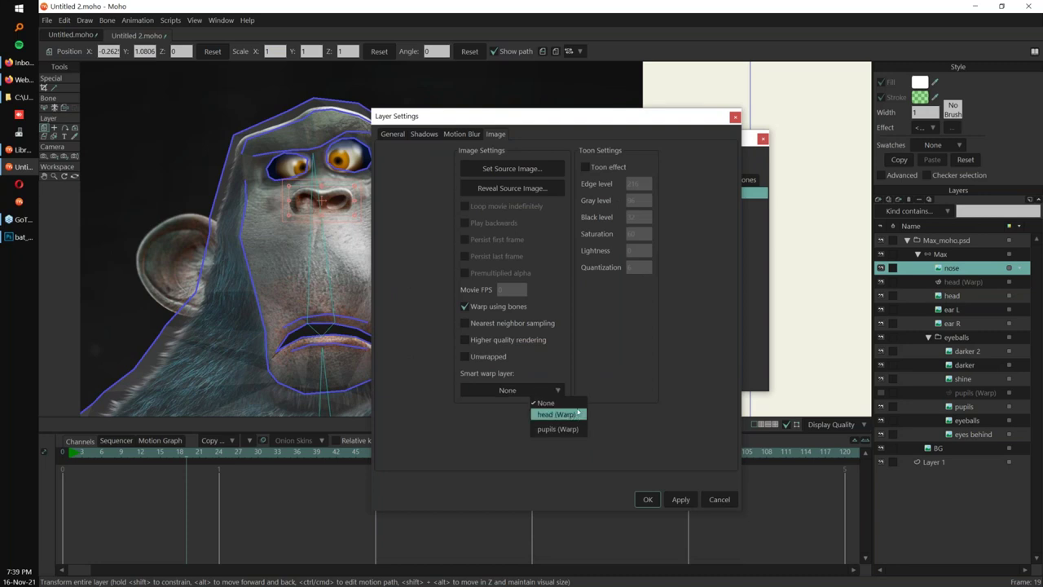
pyautogui.click(570, 416)
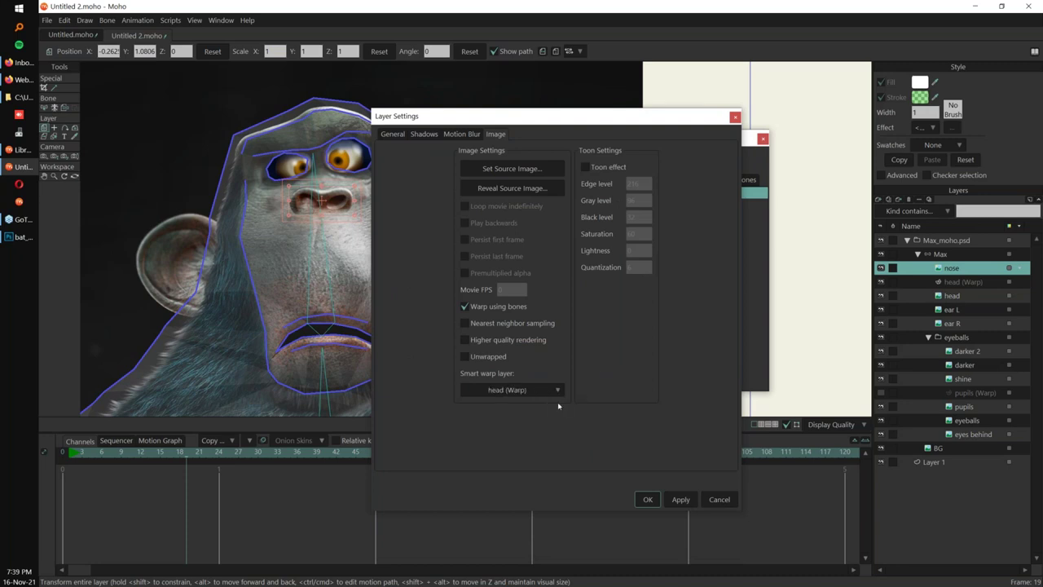
pyautogui.click(648, 499)
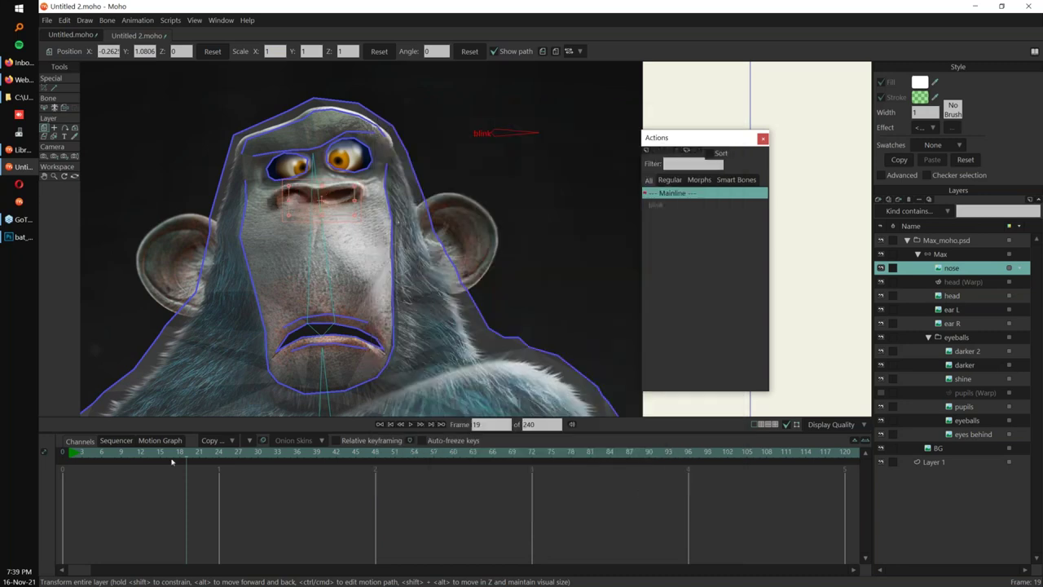
# Scrub between frames 0 and 19 to check how the nose follows the head mesh.
pyautogui.press('Right')
pyautogui.press('Right')
pyautogui.press('Left')
pyautogui.hotkey('ctrl', 'Left')
pyautogui.hotkey('ctrl', 'Left')
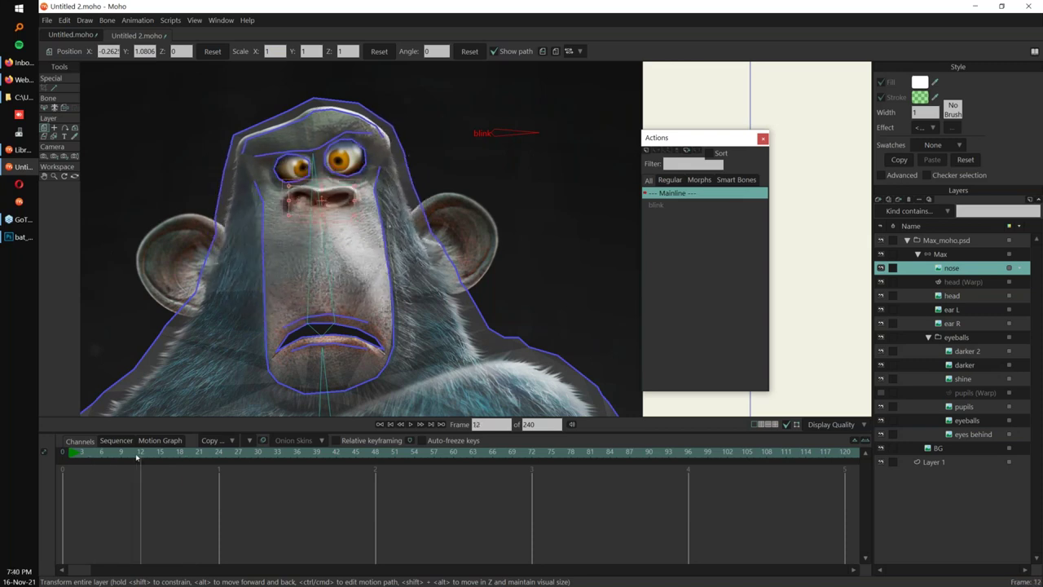
pyautogui.hotkey('ctrl', 'Right')
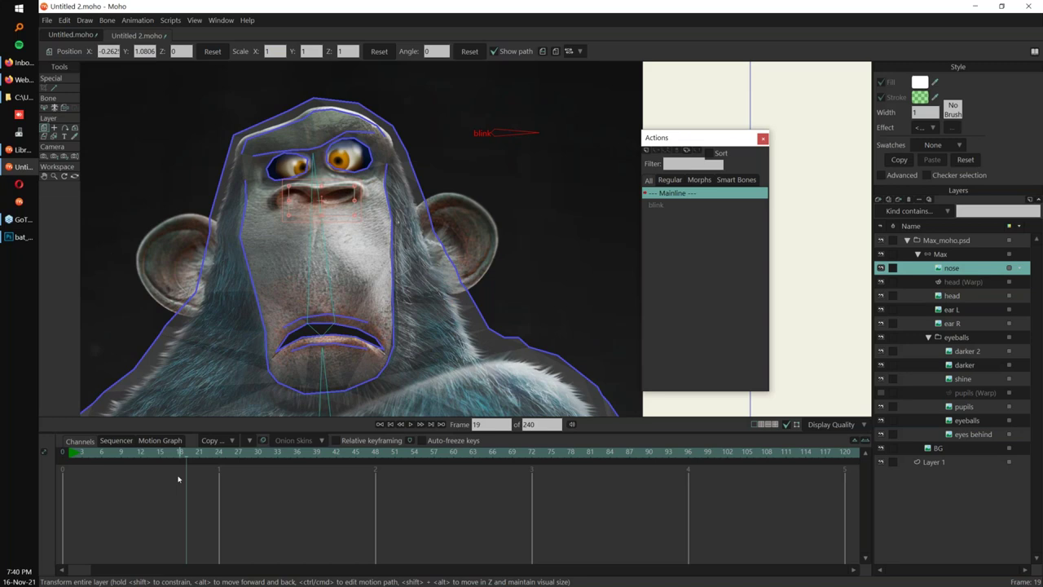
pyautogui.moveTo(109, 457); pyautogui.dragTo(45, 462)
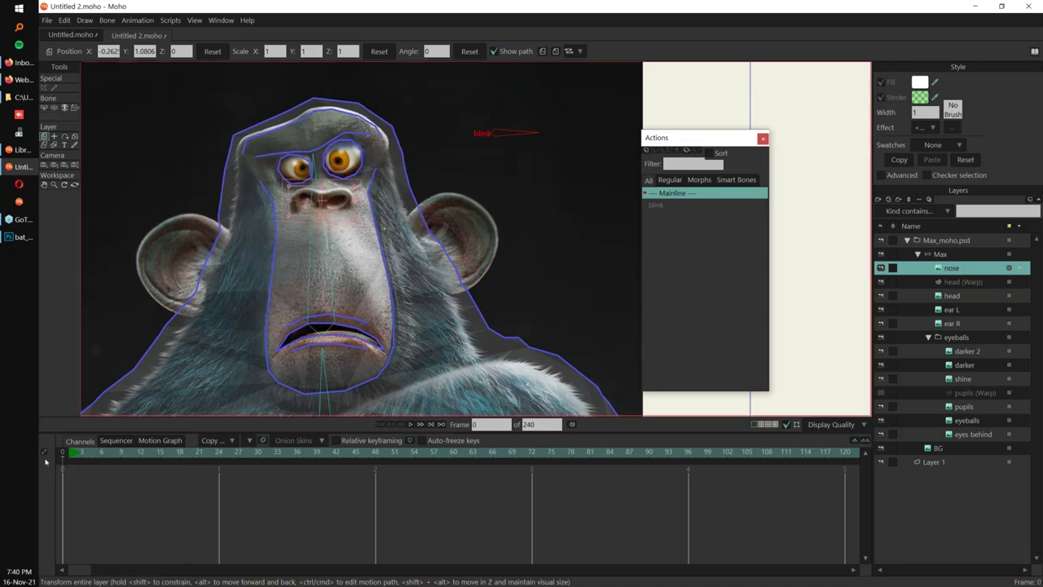
# Collapse the eyeballs group and isolate the ear R layer against the background for a close view.
pyautogui.click(964, 256)
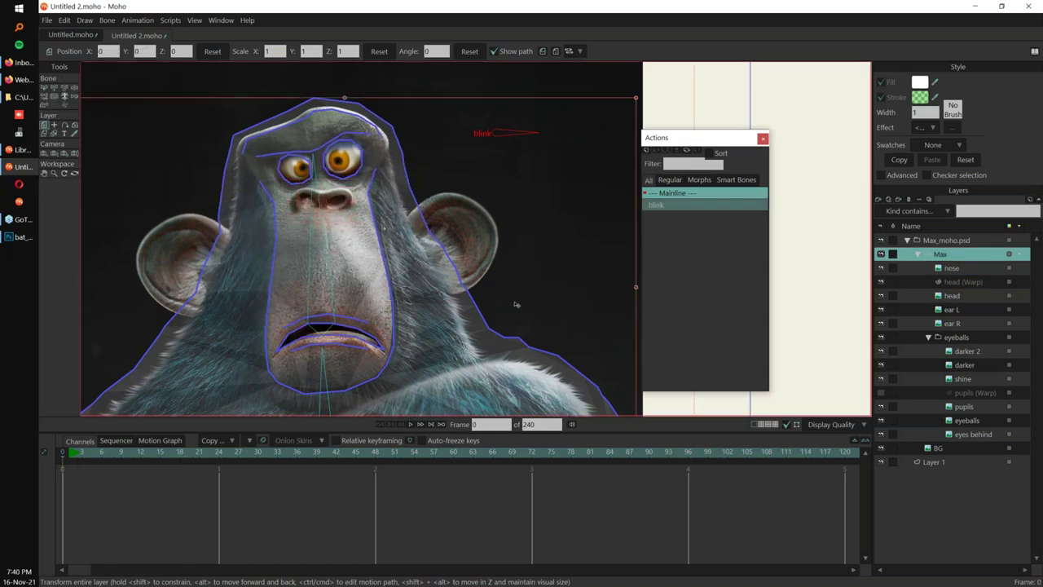
pyautogui.moveTo(522, 314)
pyautogui.mouseDown()
pyautogui.moveTo(535, 286)
pyautogui.moveTo(527, 313)
pyautogui.mouseUp()
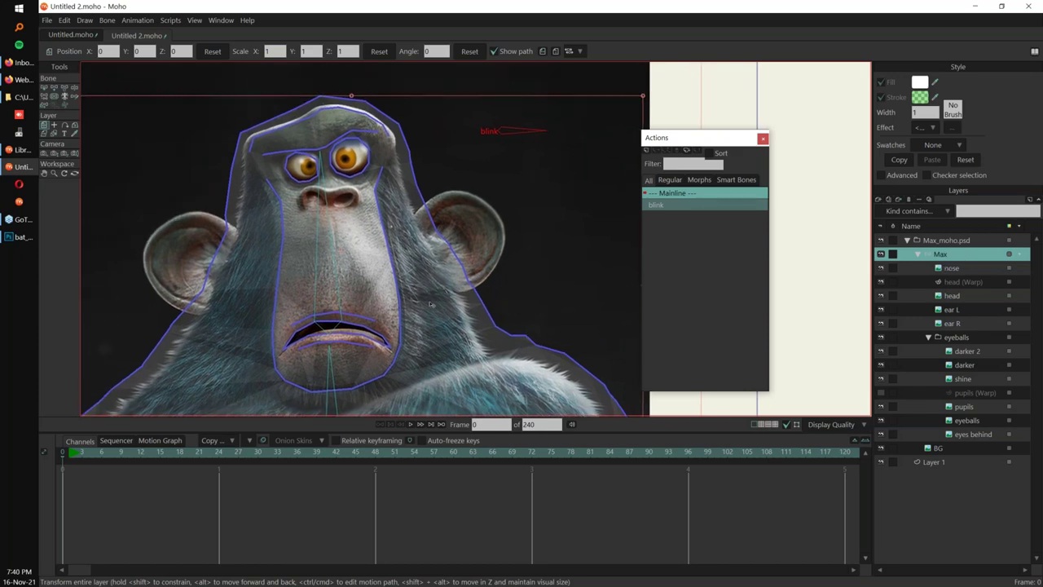
pyautogui.moveTo(431, 304); pyautogui.dragTo(417, 308)
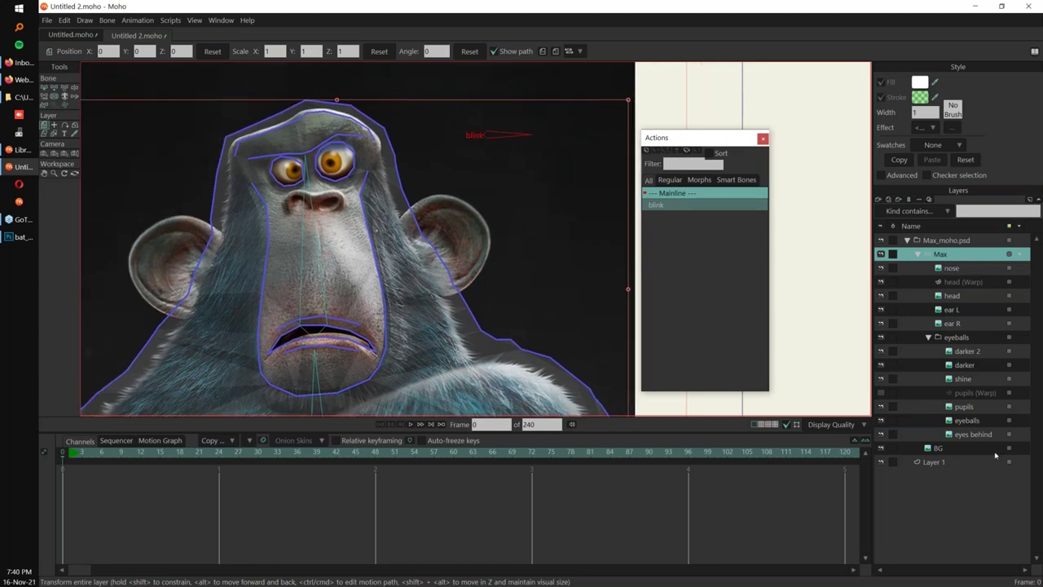
pyautogui.click(978, 407)
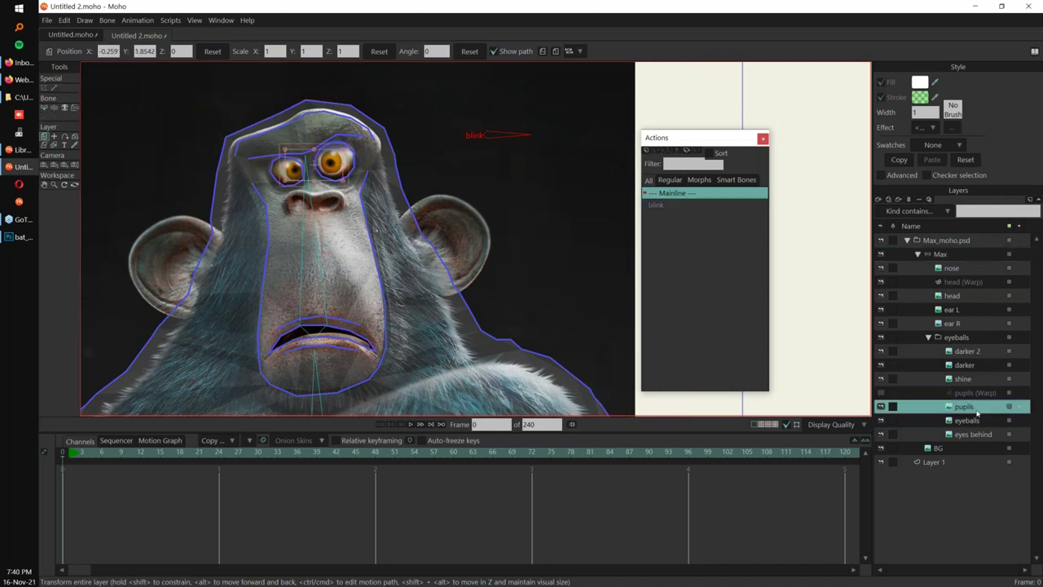
pyautogui.click(930, 337)
pyautogui.click(952, 322)
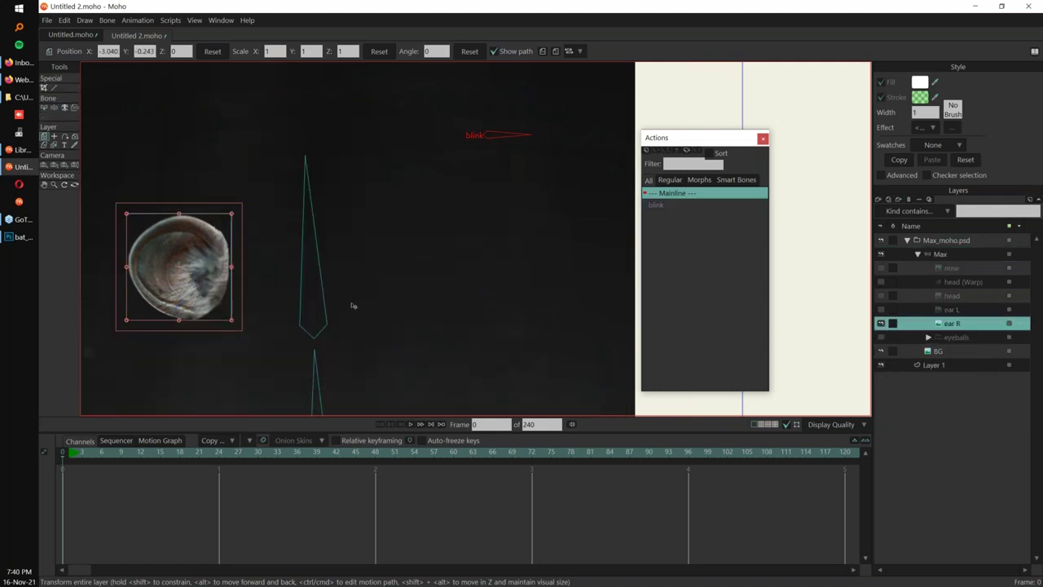
pyautogui.moveTo(351, 305); pyautogui.dragTo(573, 306)
pyautogui.scroll(3, 464, 303)
pyautogui.moveTo(464, 303); pyautogui.dragTo(443, 316)
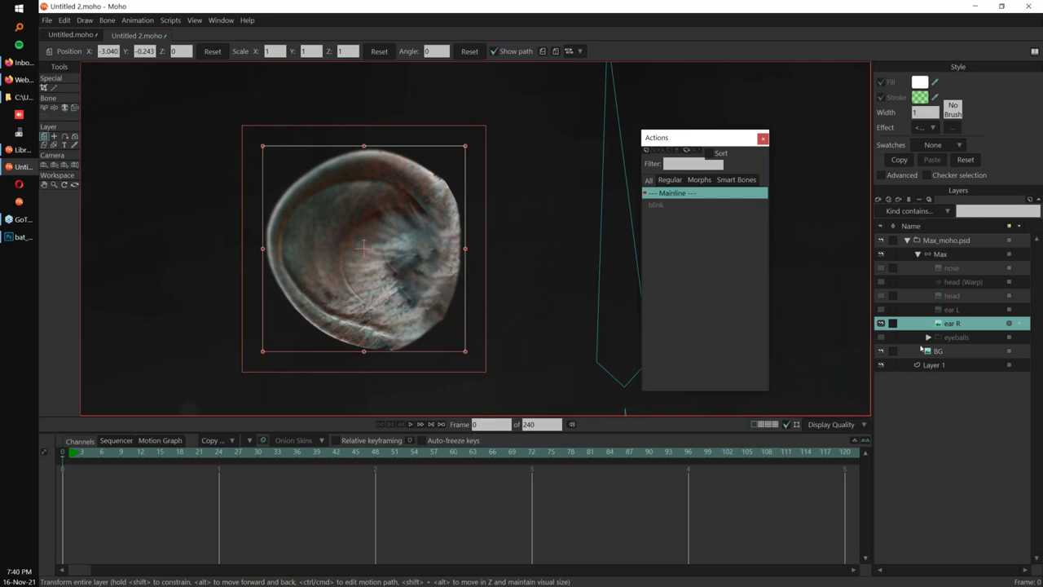
# Add a vector layer named mesh above ear R and run Triangulate 2D Mesh on it.
pyautogui.click(879, 199)
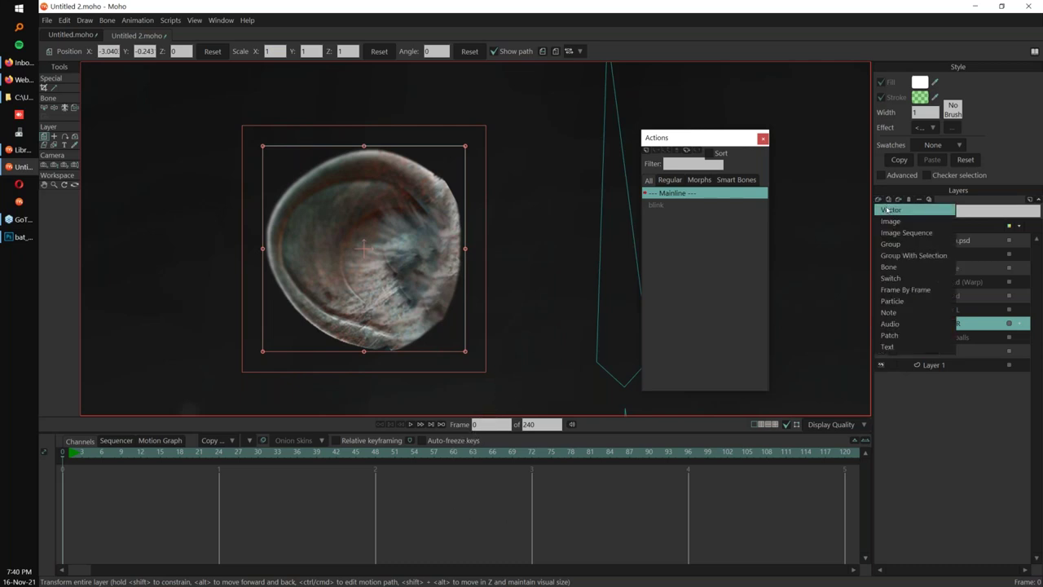
pyautogui.click(891, 209)
pyautogui.doubleClick(955, 323)
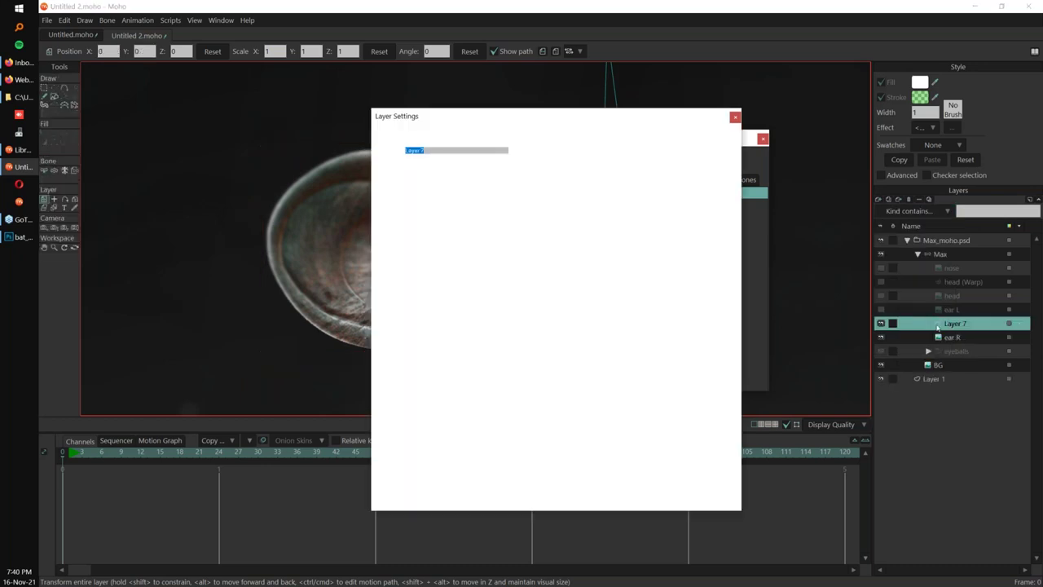
pyautogui.write('mesh')
pyautogui.click(647, 499)
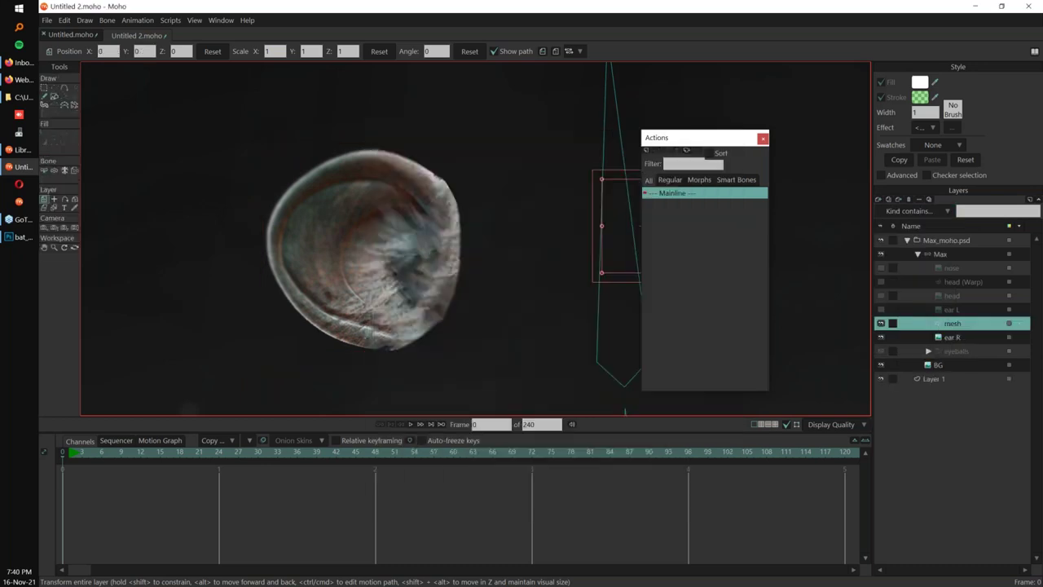
pyautogui.click(85, 20)
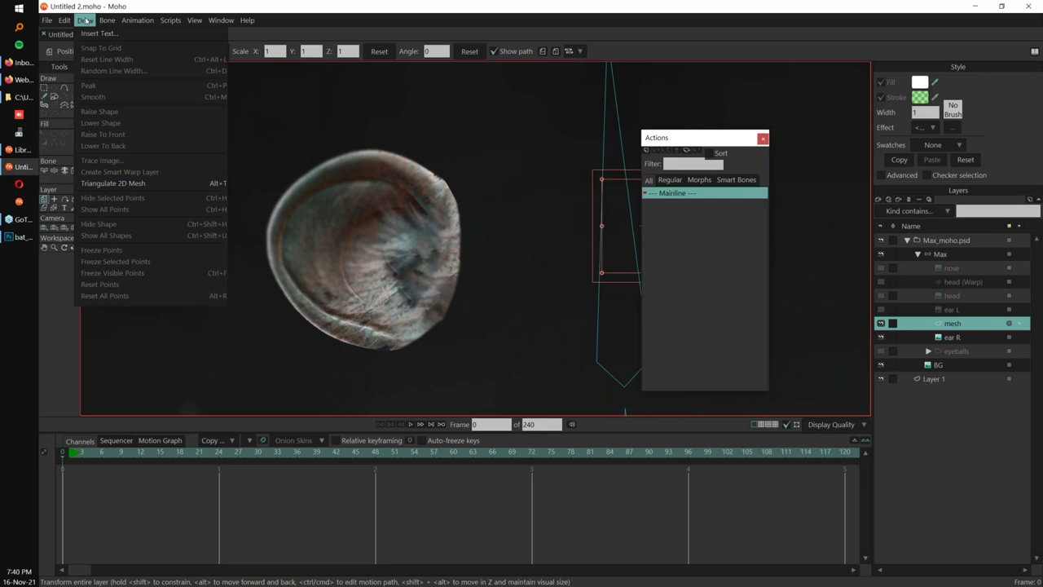
pyautogui.click(134, 184)
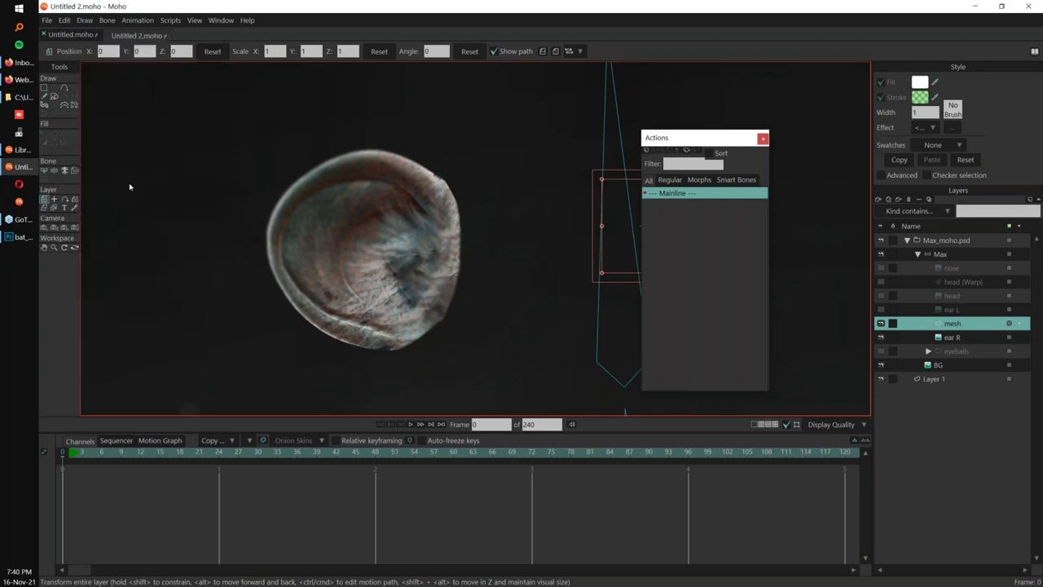
# Draw a closed mesh outline around the right ear and an open curve along its inner rim with Add Point.
pyautogui.click(64, 88)
pyautogui.moveTo(313, 156)
pyautogui.mouseDown()
pyautogui.moveTo(268, 194)
pyautogui.moveTo(257, 254)
pyautogui.moveTo(277, 312)
pyautogui.moveTo(326, 357)
pyautogui.moveTo(398, 357)
pyautogui.moveTo(455, 331)
pyautogui.moveTo(479, 265)
pyautogui.moveTo(475, 207)
pyautogui.moveTo(447, 151)
pyautogui.moveTo(385, 129)
pyautogui.moveTo(312, 155)
pyautogui.mouseUp()
pyautogui.moveTo(398, 187); pyautogui.dragTo(389, 332)
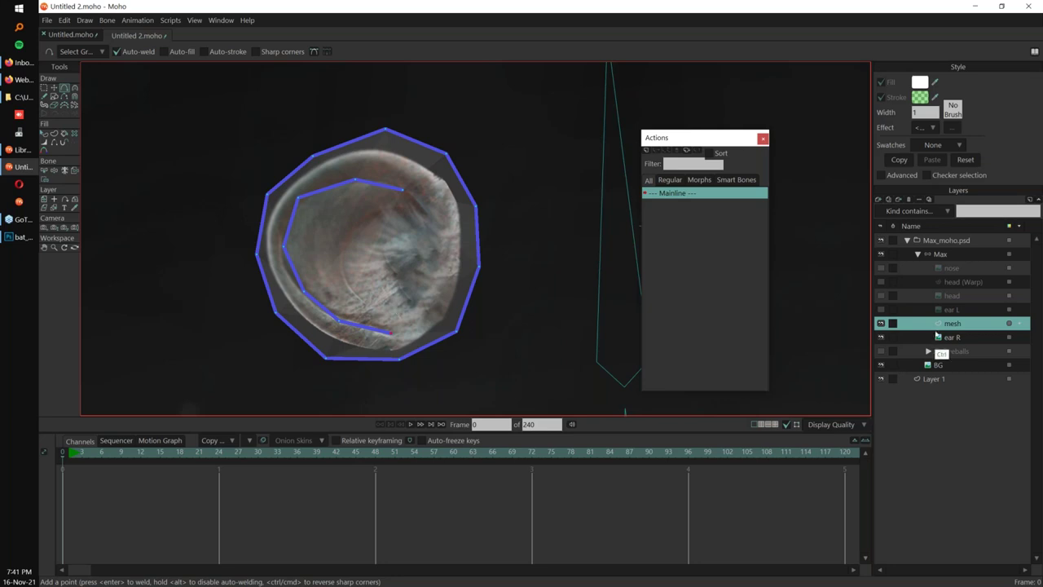
# Set mesh as the smart warp layer of the ear R image layer.
pyautogui.click(958, 338)
pyautogui.doubleClick(959, 338)
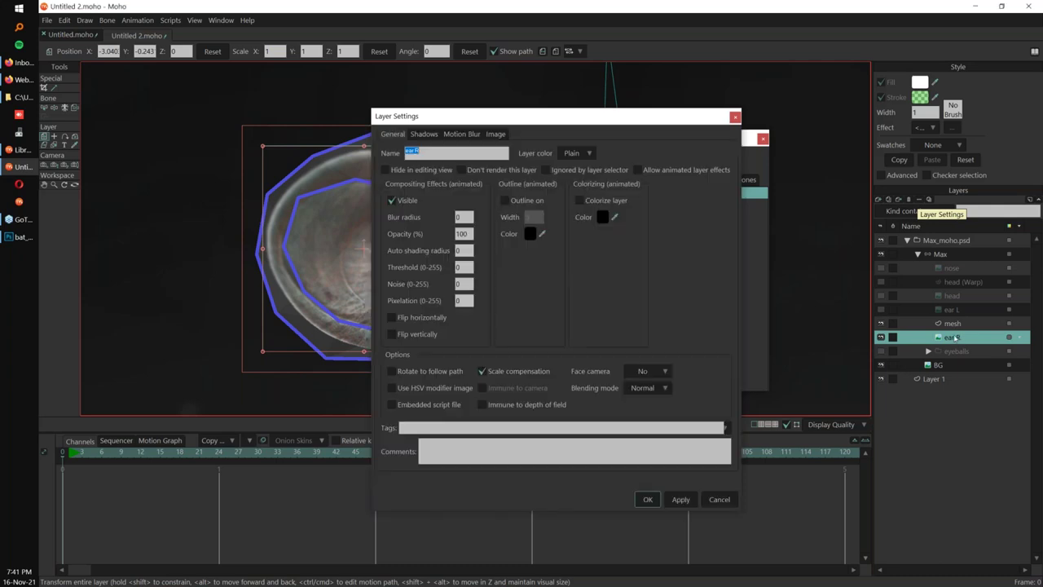
pyautogui.click(508, 142)
pyautogui.click(537, 391)
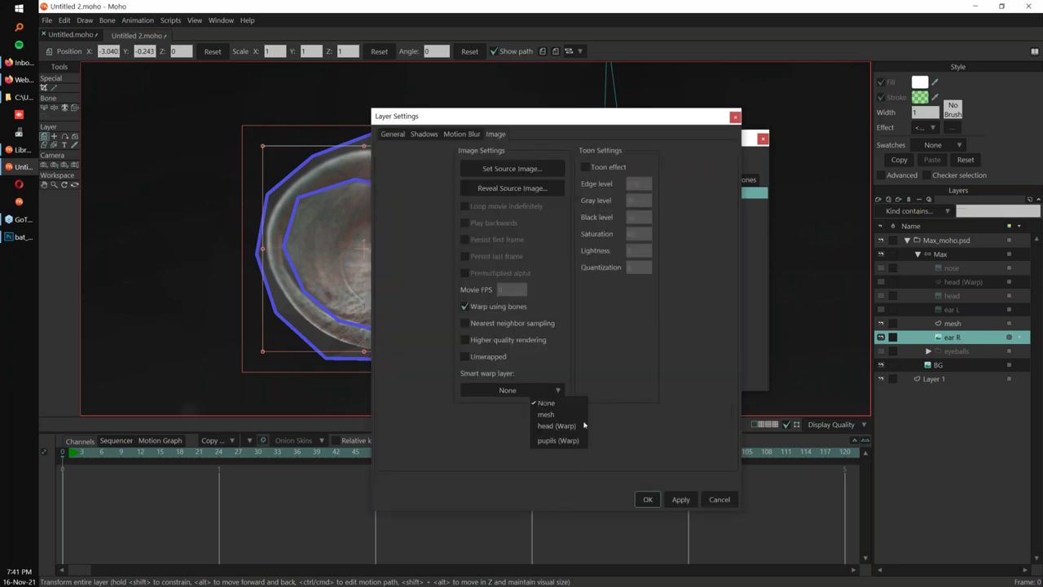
pyautogui.click(573, 416)
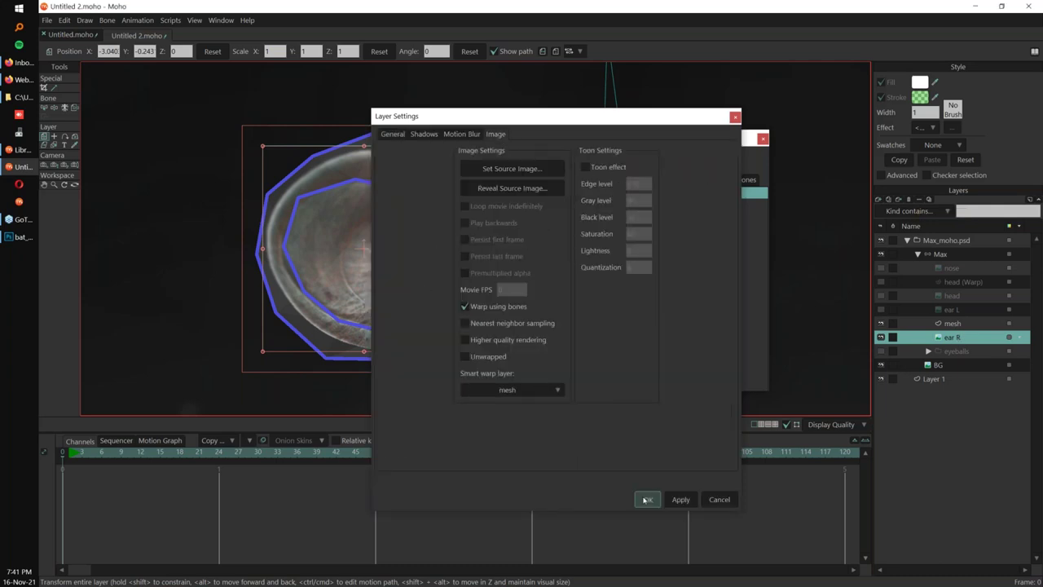
pyautogui.click(646, 499)
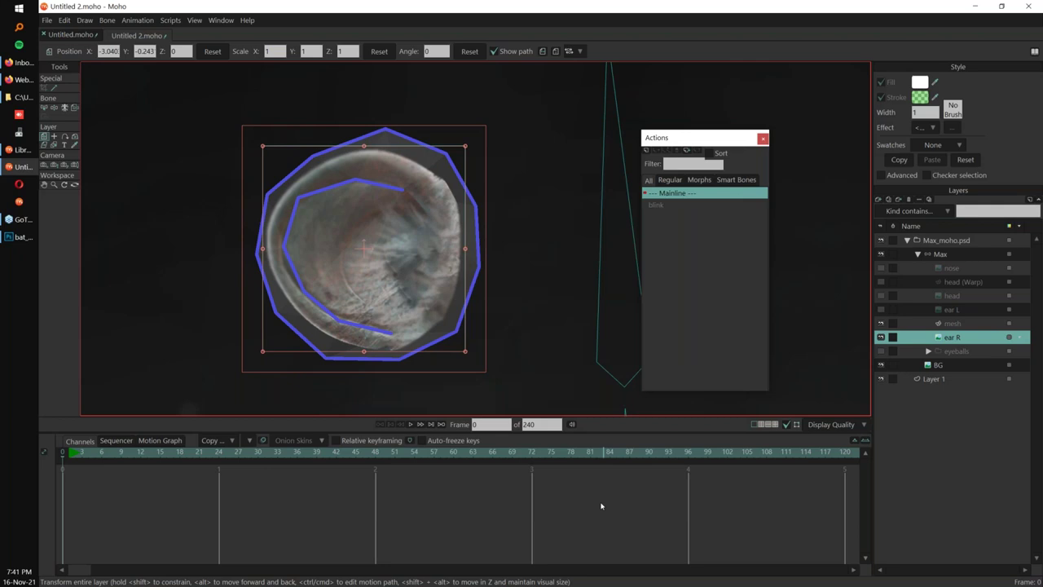
# Hide ear R, show the ear L layer and create a smart warp layer from it.
pyautogui.click(881, 336)
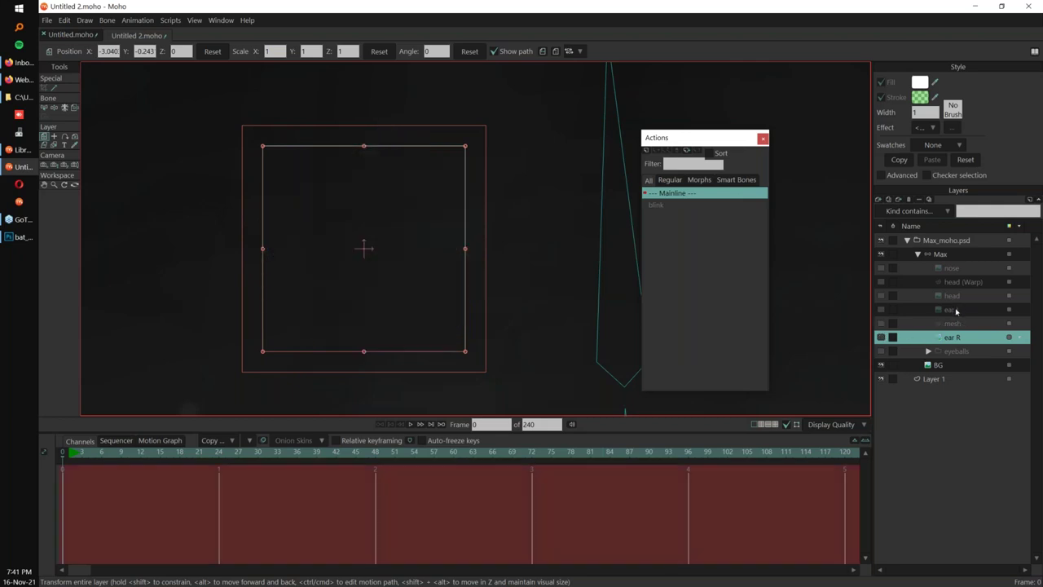
pyautogui.click(956, 311)
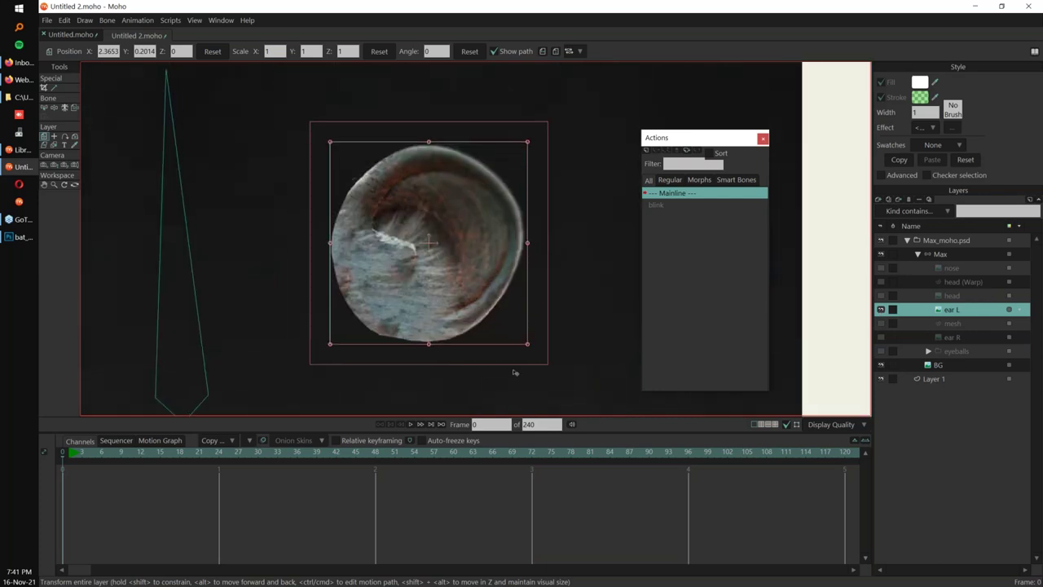
pyautogui.click(87, 21)
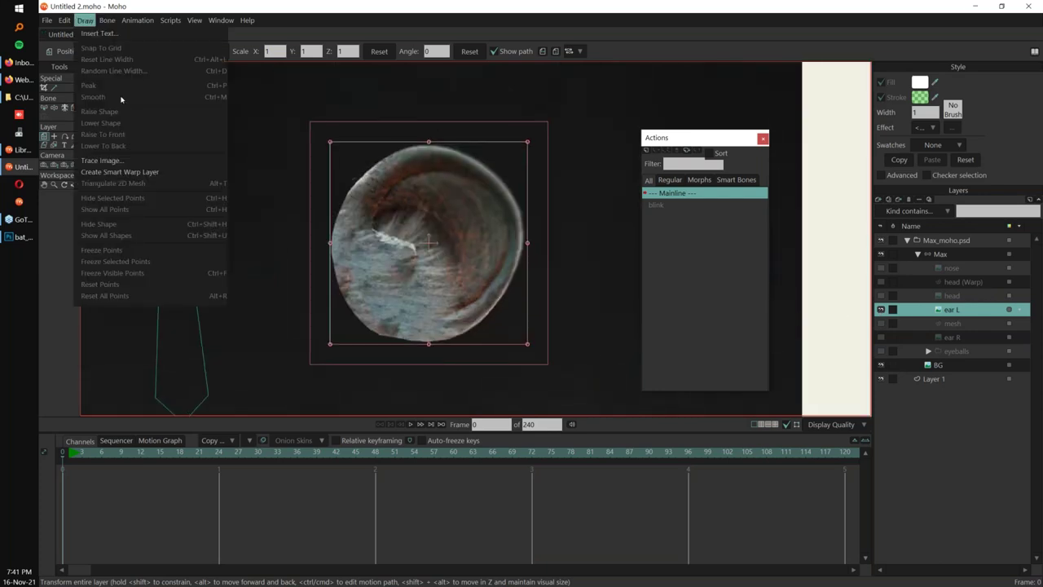
pyautogui.click(167, 173)
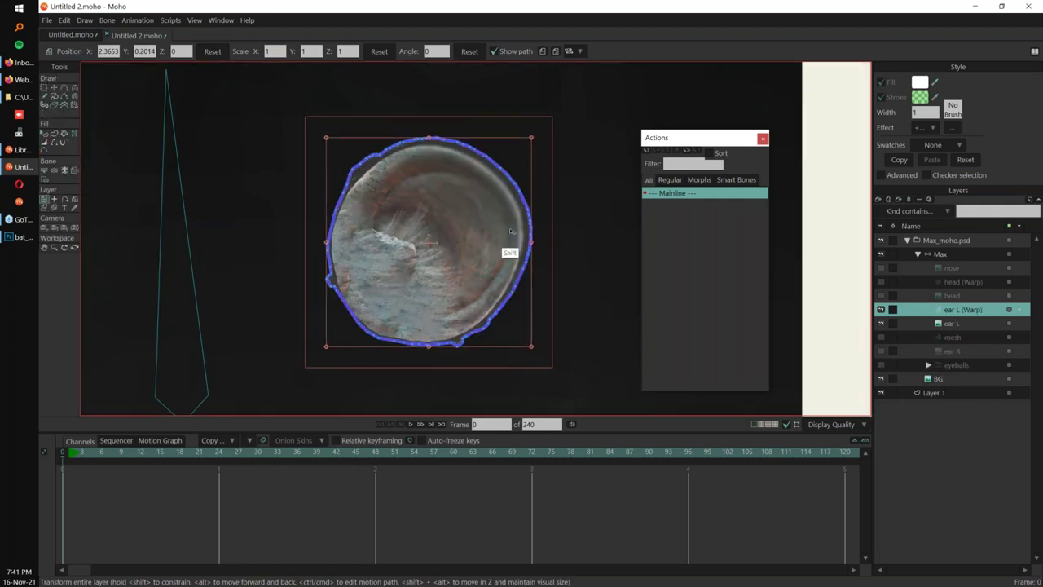
# Pull one outline point of the ear L warp mesh outward to test the generated mesh.
pyautogui.scroll(1, 507, 242)
pyautogui.press('g')
pyautogui.press('t')
pyautogui.moveTo(534, 244); pyautogui.dragTo(538, 217)
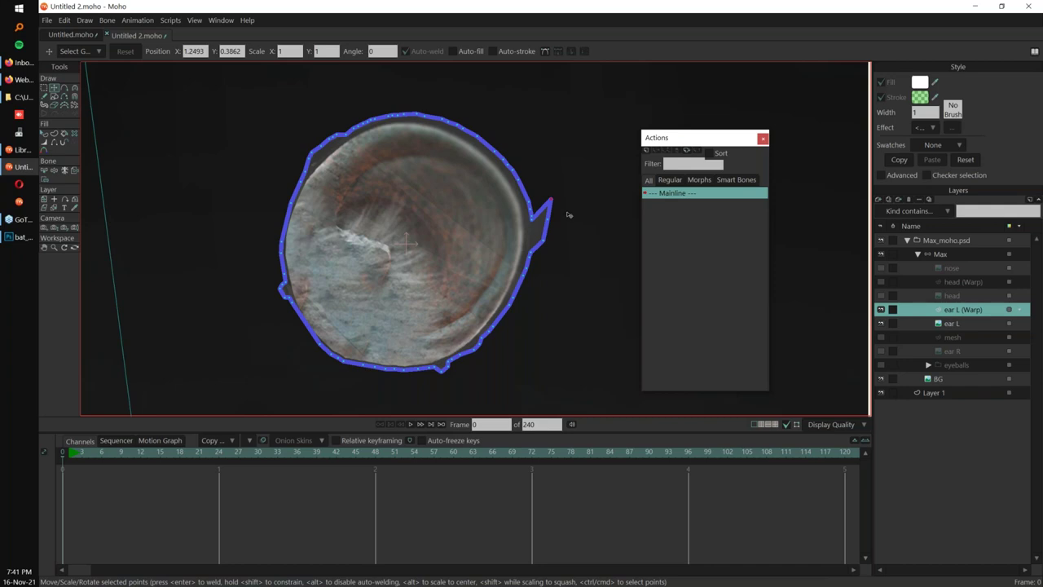
pyautogui.moveTo(544, 281); pyautogui.dragTo(525, 280)
# Delete all points of the generated ear L warp mesh and draw a coarse seven-point outline around the ear.
pyautogui.press('g')
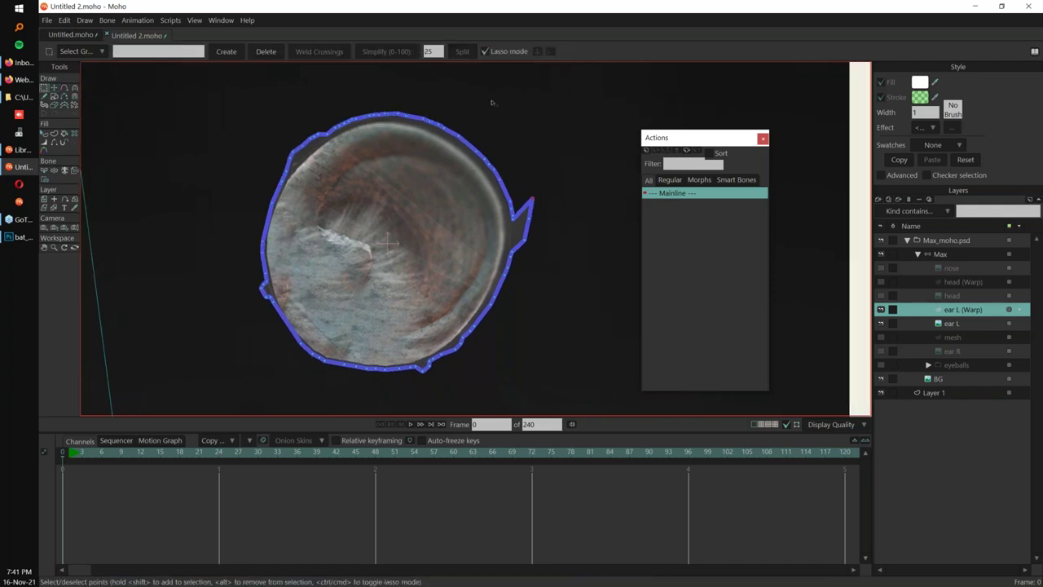
pyautogui.moveTo(494, 97); pyautogui.dragTo(581, 244)
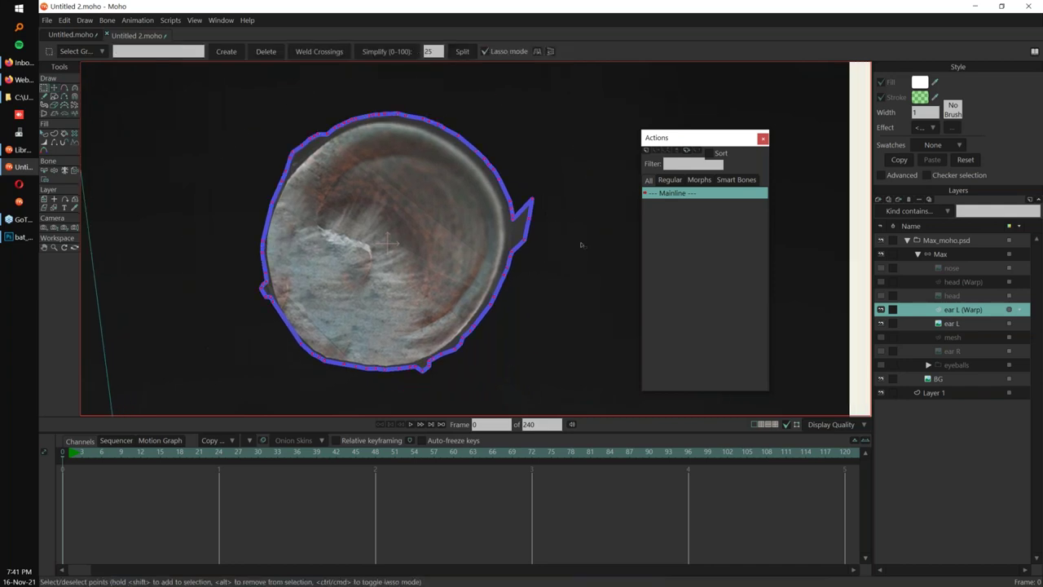
pyautogui.press('Delete')
pyautogui.press('a')
pyautogui.moveTo(327, 125)
pyautogui.mouseDown()
pyautogui.moveTo(270, 176)
pyautogui.moveTo(249, 263)
pyautogui.moveTo(307, 374)
pyautogui.moveTo(432, 390)
pyautogui.moveTo(507, 326)
pyautogui.moveTo(553, 256)
pyautogui.moveTo(506, 104)
pyautogui.moveTo(327, 125)
pyautogui.mouseUp()
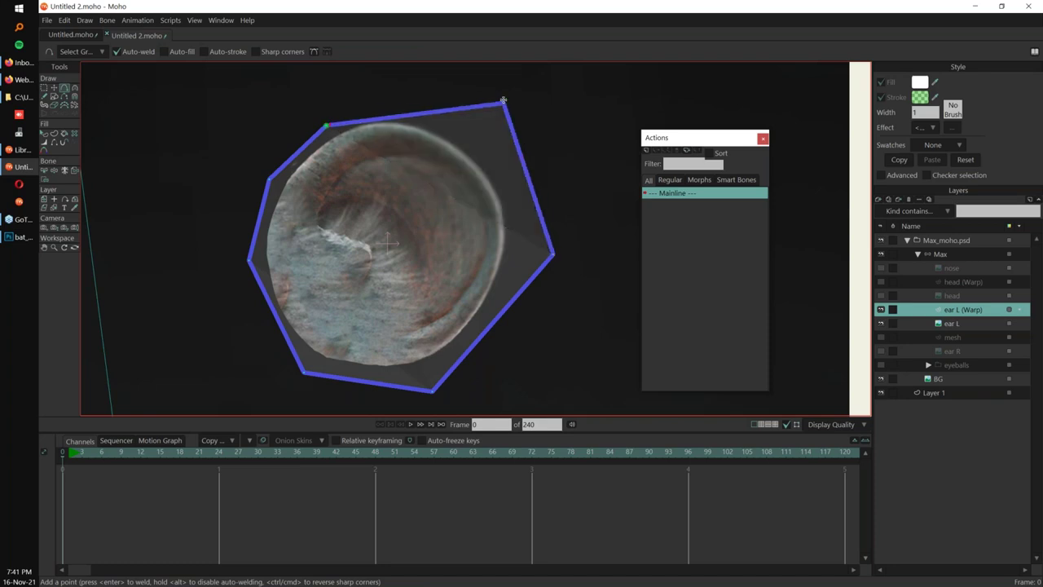
# Deform the ear L warp mesh with the Magnet tool at frame 15 and return to frame 0 to check the motion.
pyautogui.scroll(-3, 516, 227)
pyautogui.press('x')
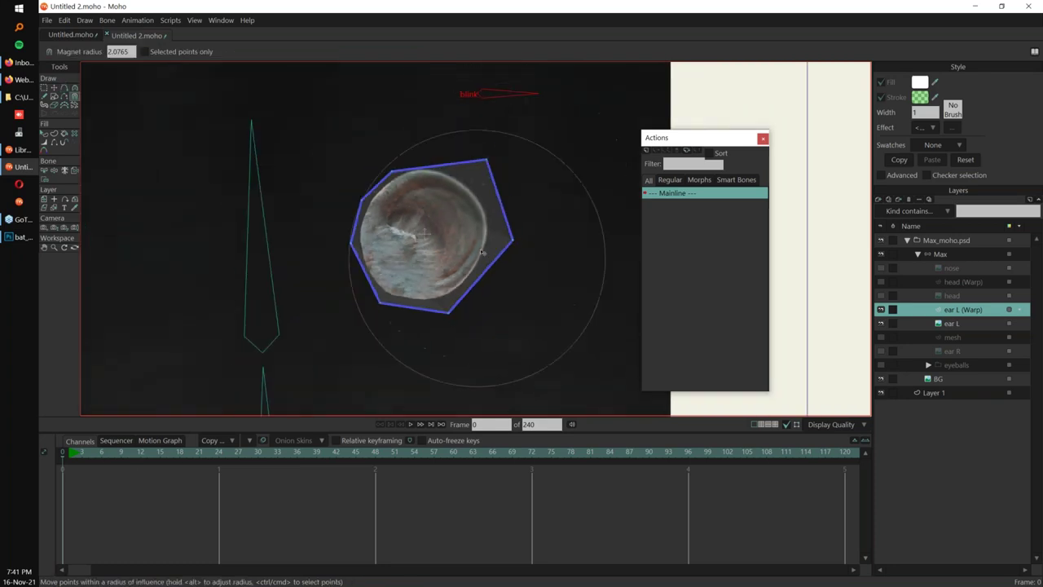
pyautogui.moveTo(149, 451); pyautogui.dragTo(160, 452)
pyautogui.moveTo(481, 248); pyautogui.dragTo(459, 167)
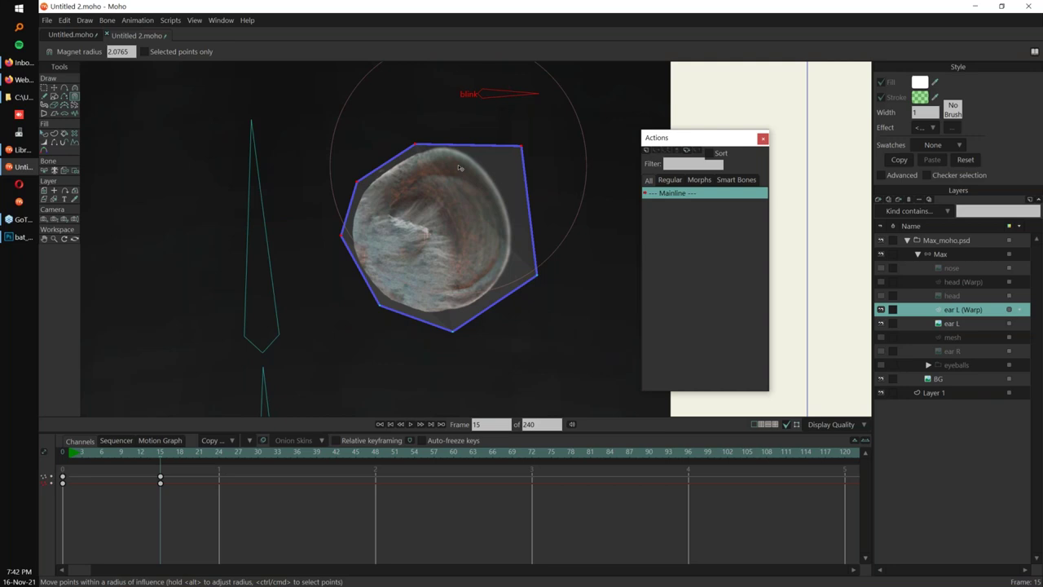
pyautogui.moveTo(161, 452); pyautogui.dragTo(75, 456)
pyautogui.press('space')
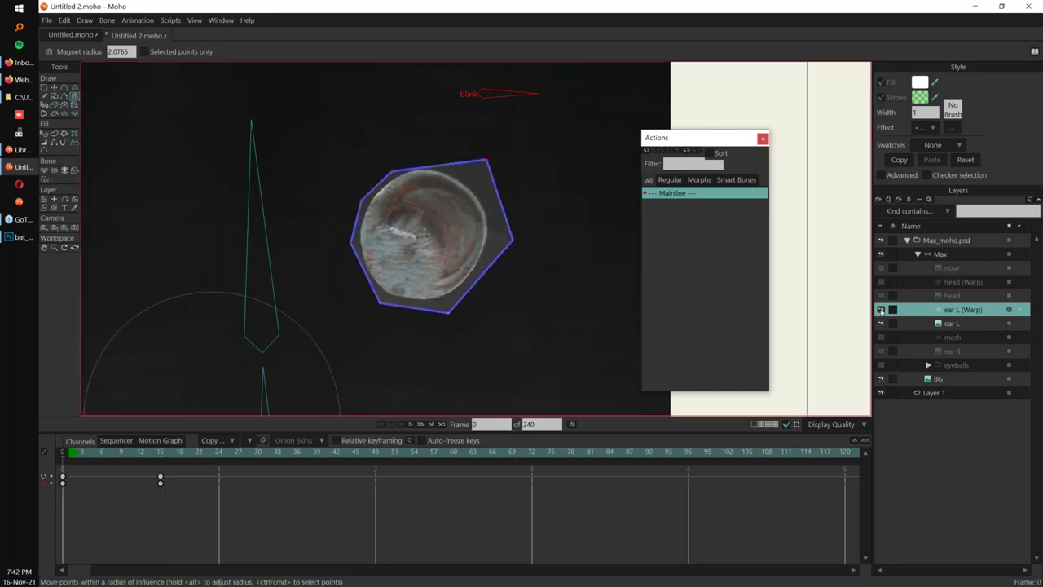
# Hide the ear L warp layer and start Trace Image on the ear L layer in Alpha mode.
pyautogui.click(880, 309)
pyautogui.click(897, 323)
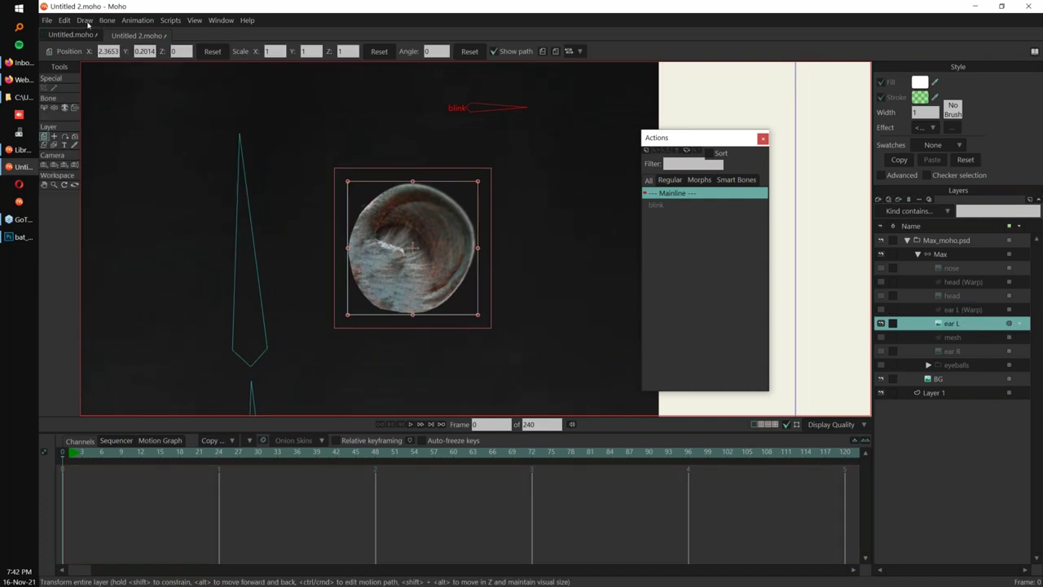
pyautogui.click(86, 20)
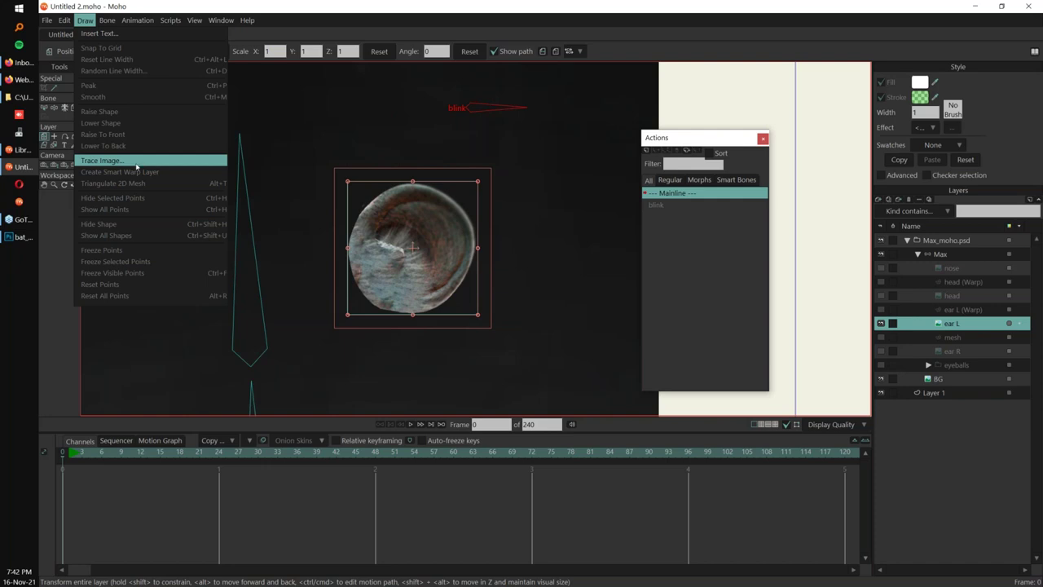
pyautogui.click(136, 163)
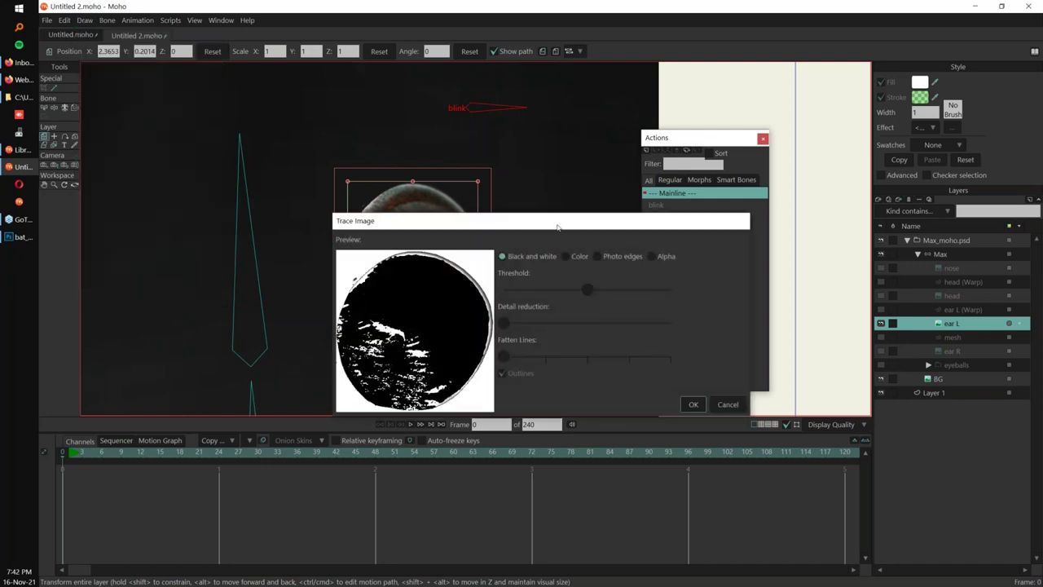
pyautogui.moveTo(557, 227); pyautogui.dragTo(527, 196)
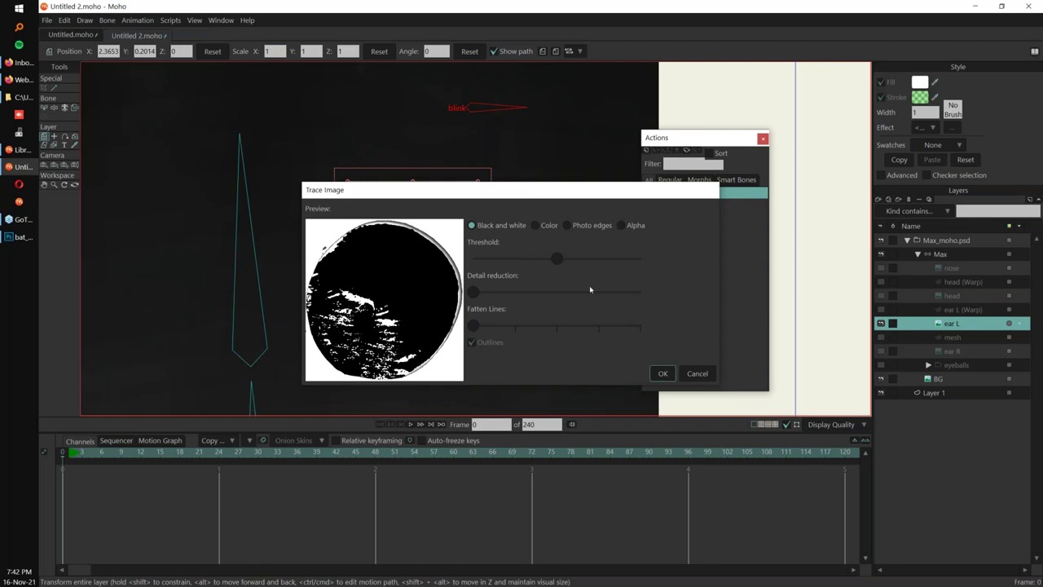
pyautogui.click(622, 226)
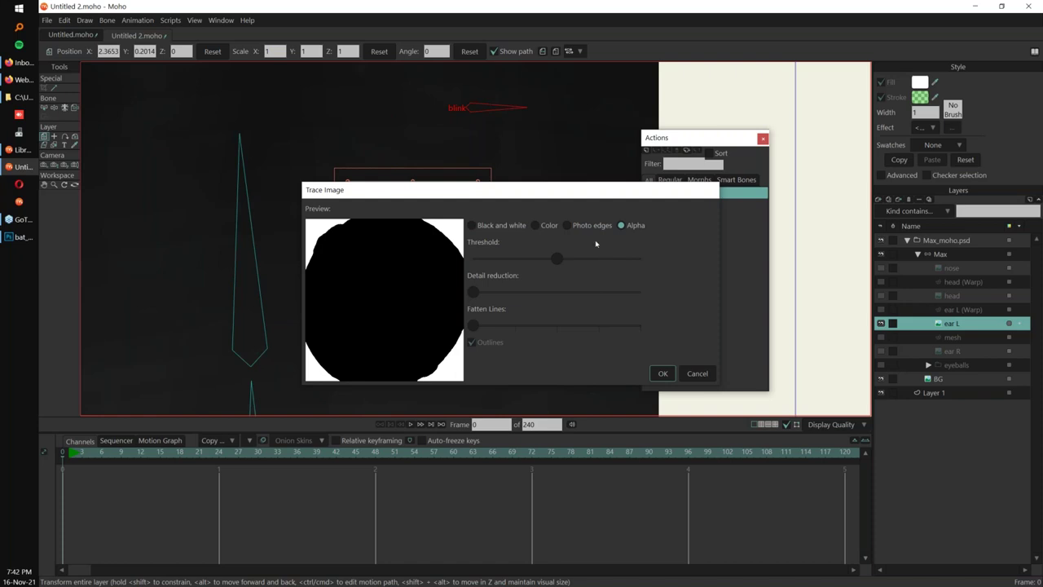
# Try different trace thresholds, settle on a low Threshold near the start of its range and create the traced layer.
pyautogui.scroll(-10, 551, 262)
pyautogui.scroll(2, 552, 262)
pyautogui.scroll(-1, 551, 262)
pyautogui.scroll(4, 482, 263)
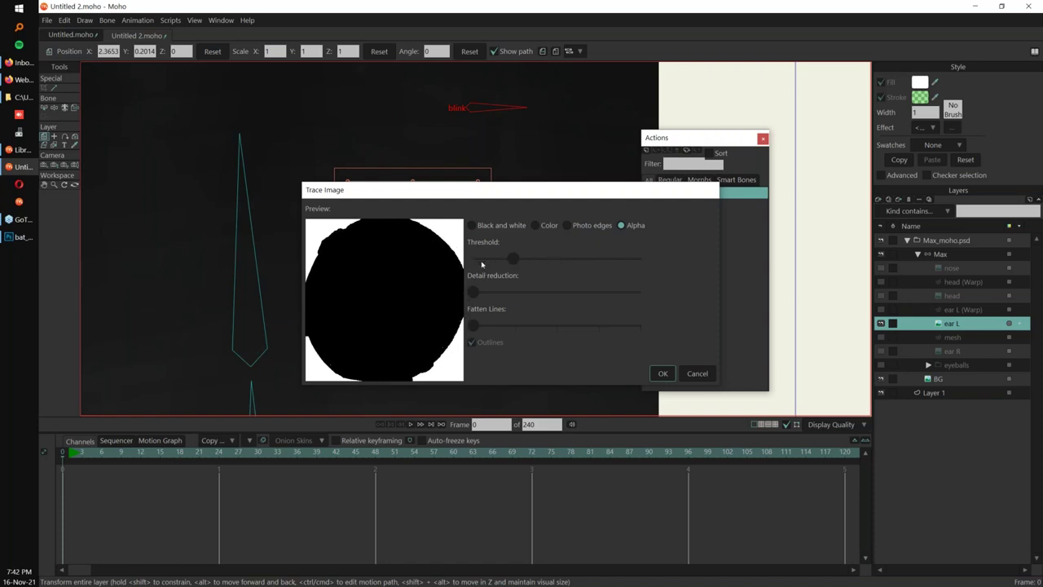
pyautogui.scroll(5, 482, 263)
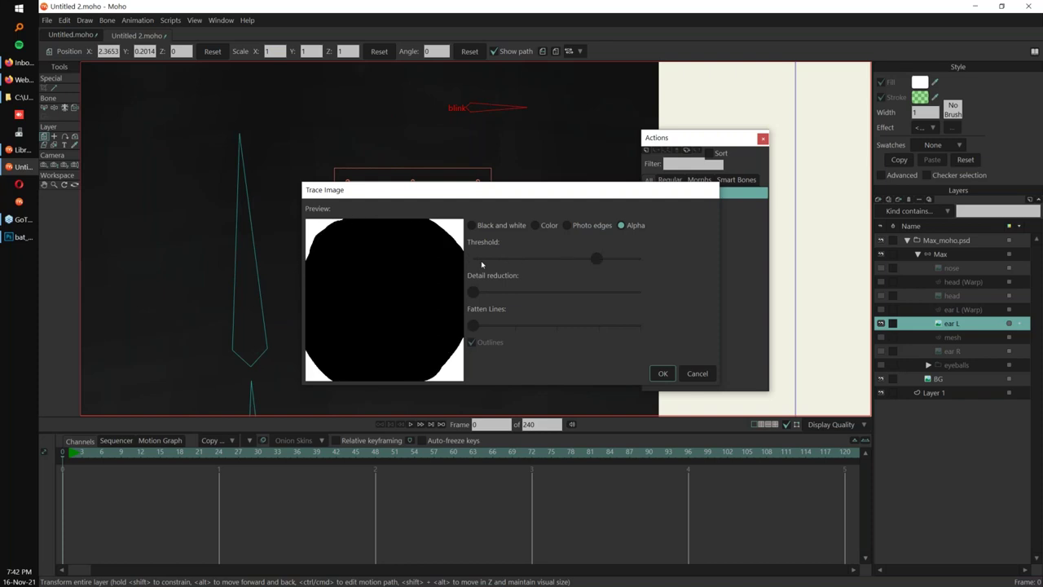
pyautogui.click(494, 258)
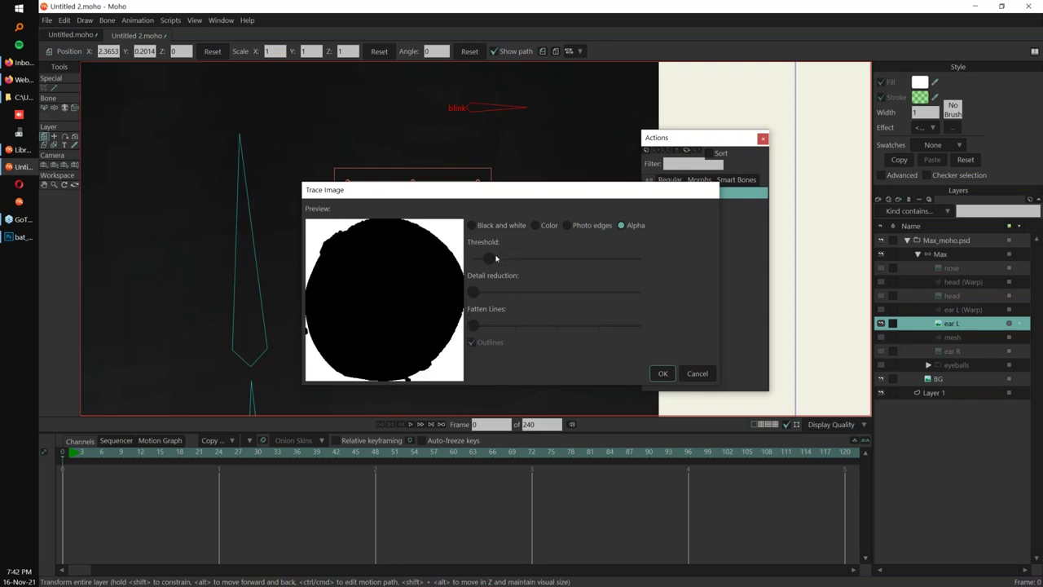
pyautogui.click(662, 374)
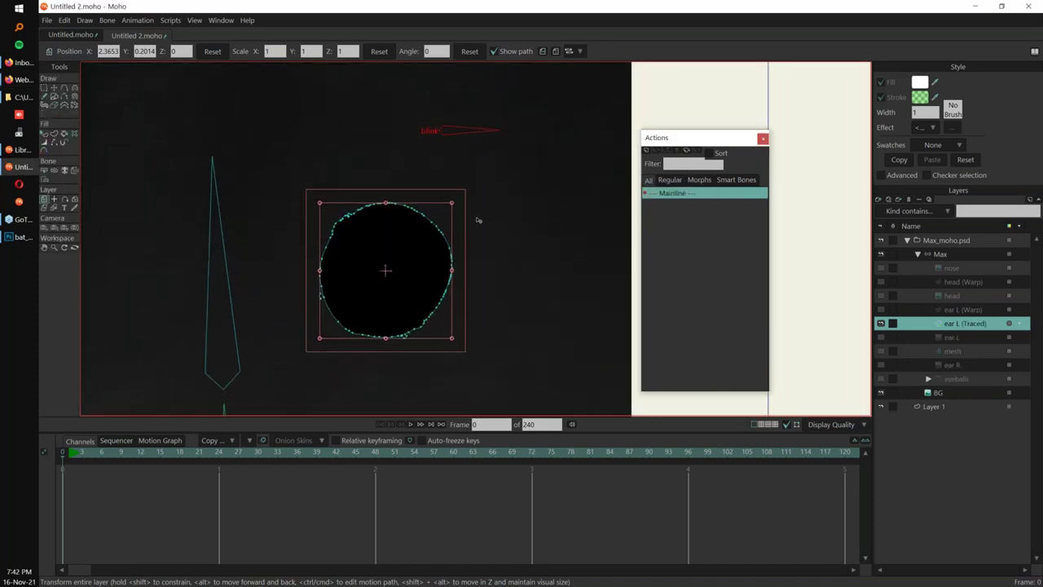
# Simplify all points of the traced ear L outline and raise the Simplify value to 65.
pyautogui.scroll(4, 479, 220)
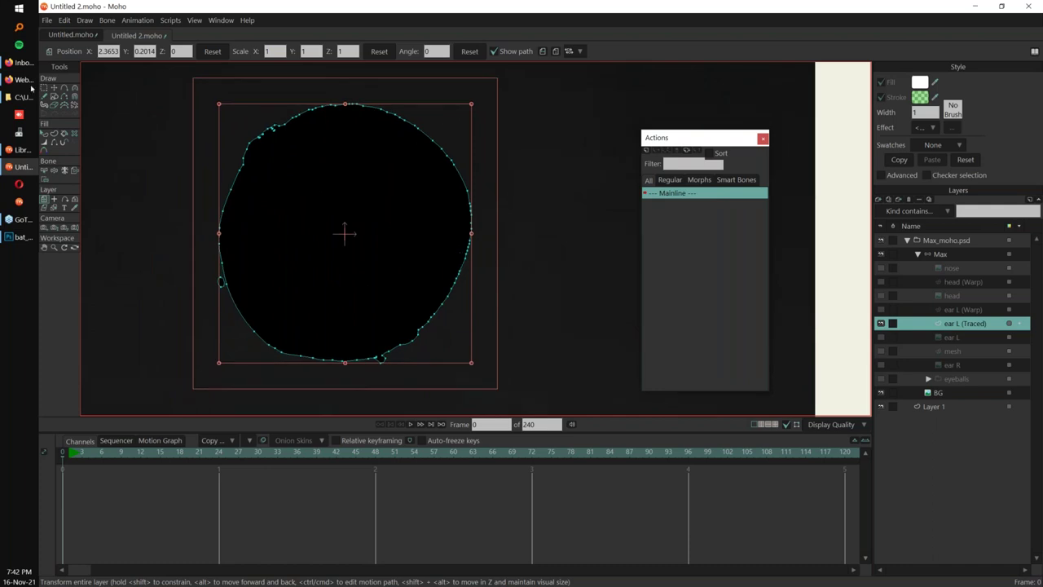
pyautogui.click(44, 87)
pyautogui.moveTo(333, 81)
pyautogui.mouseDown()
pyautogui.moveTo(189, 173)
pyautogui.moveTo(195, 167)
pyautogui.mouseUp()
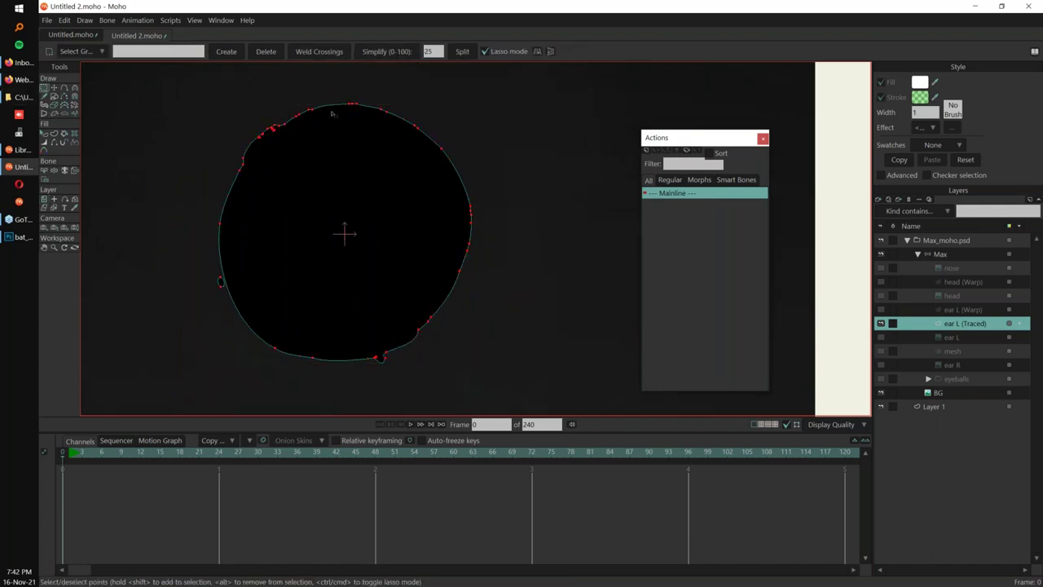
pyautogui.scroll(5, 433, 51)
pyautogui.click(394, 53)
pyautogui.scroll(5, 432, 52)
pyautogui.scroll(4, 432, 51)
pyautogui.moveTo(500, 162); pyautogui.dragTo(496, 165)
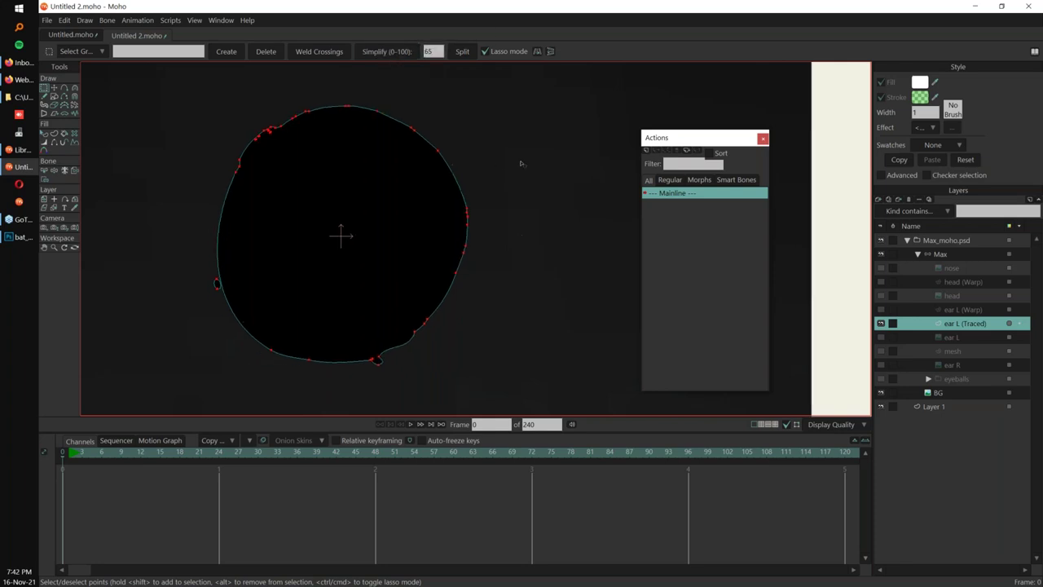
# Run Triangulate 2D Mesh on the traced outline and clean up the stray loop beside its left edge.
pyautogui.click(85, 21)
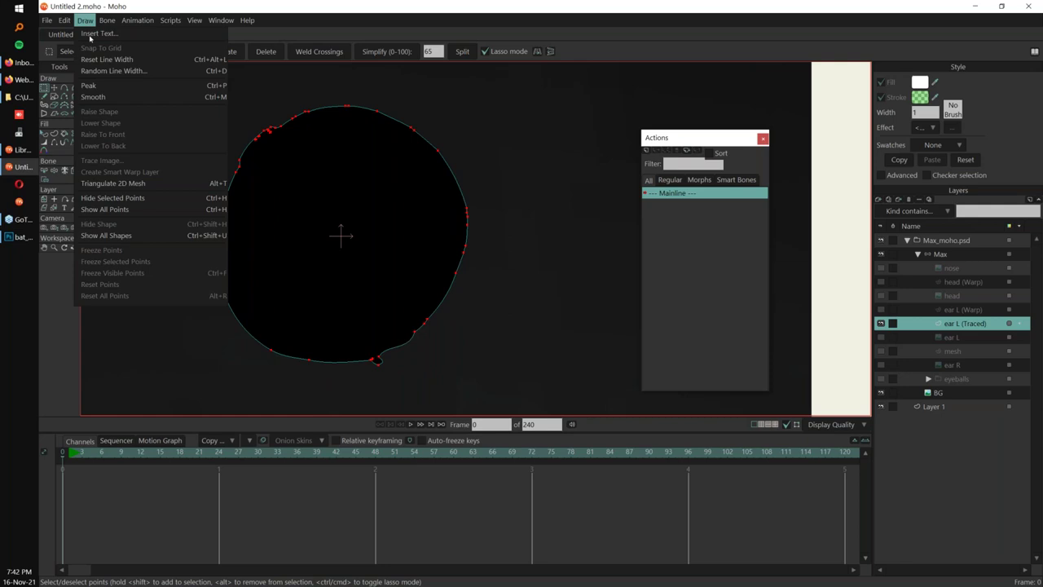
pyautogui.click(158, 181)
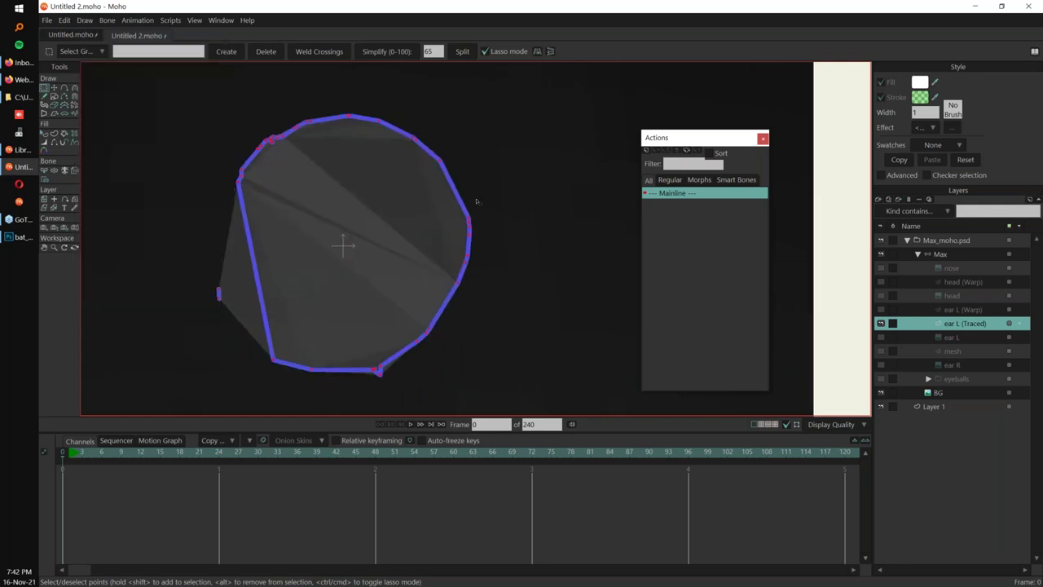
pyautogui.press('a')
pyautogui.press('g')
pyautogui.press('Delete')
pyautogui.moveTo(256, 274); pyautogui.dragTo(265, 256)
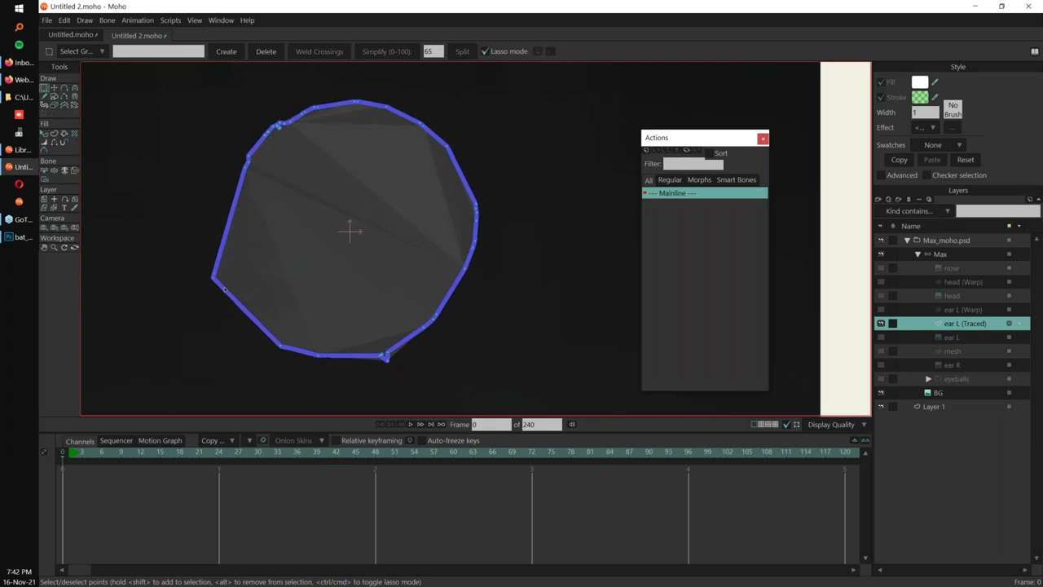
# Move the left corner point of the traced mesh inward and add two outline points to round that edge.
pyautogui.press('t')
pyautogui.moveTo(214, 278); pyautogui.dragTo(234, 268)
pyautogui.press('a')
pyautogui.moveTo(240, 214); pyautogui.dragTo(219, 224)
pyautogui.moveTo(247, 300); pyautogui.dragTo(239, 316)
pyautogui.scroll(-3, 592, 220)
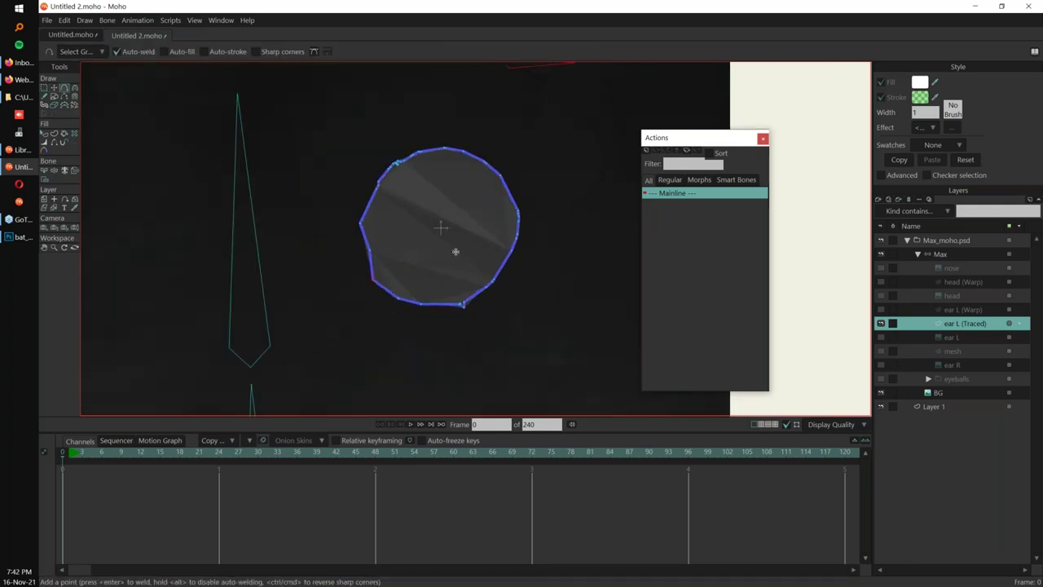
# Close the Untitled 2.moho and Untitled.moho documents without saving either of them.
pyautogui.moveTo(456, 251); pyautogui.dragTo(398, 300)
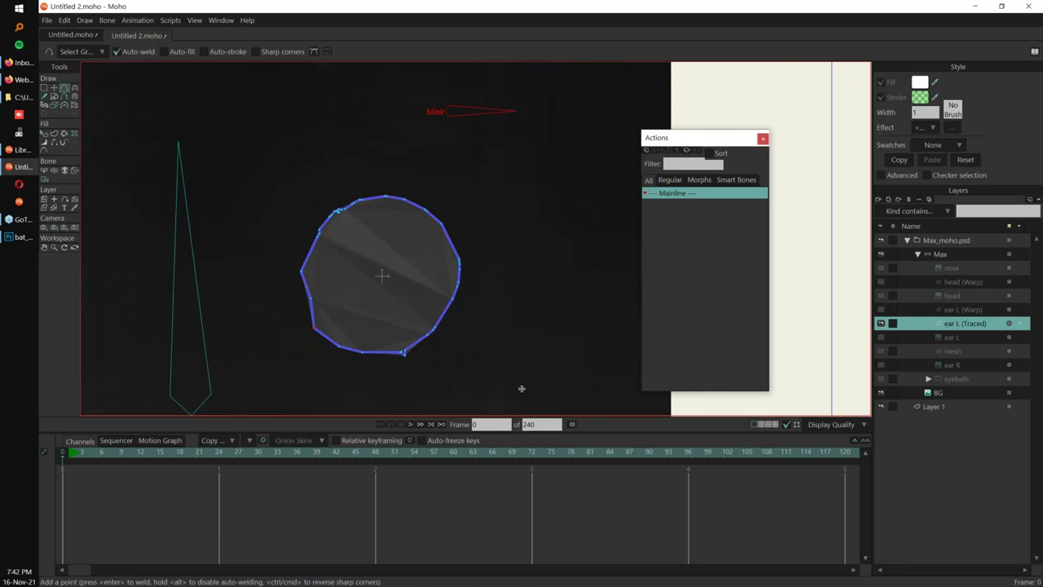
pyautogui.moveTo(532, 253); pyautogui.dragTo(523, 266)
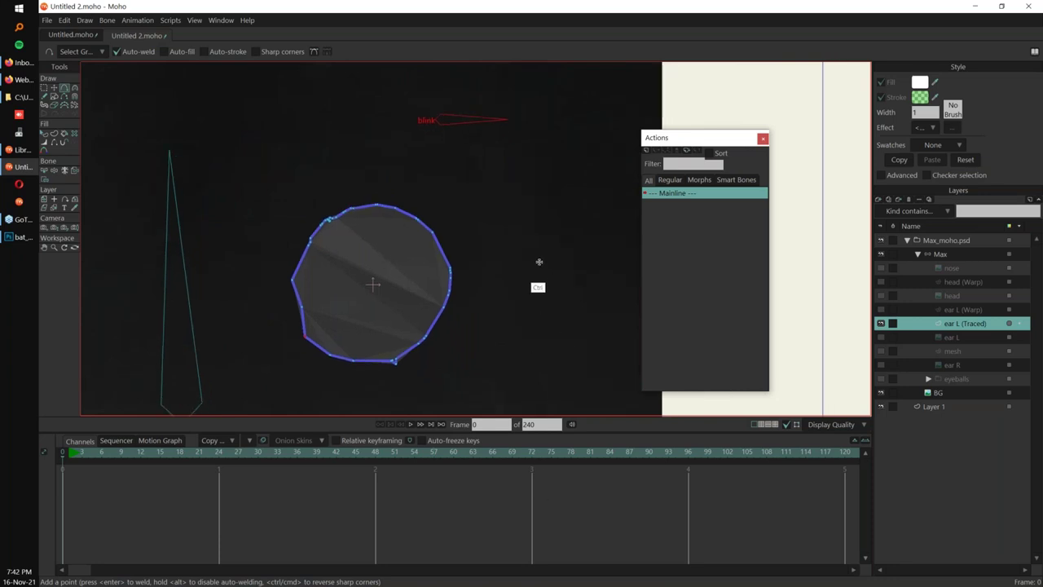
pyautogui.hotkey('ctrl', 'w')
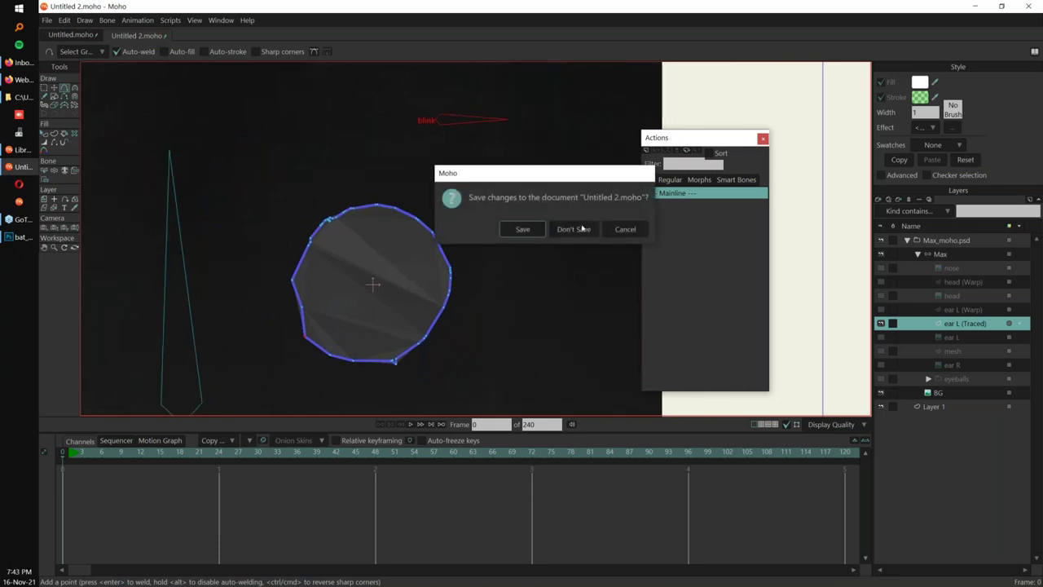
pyautogui.click(581, 229)
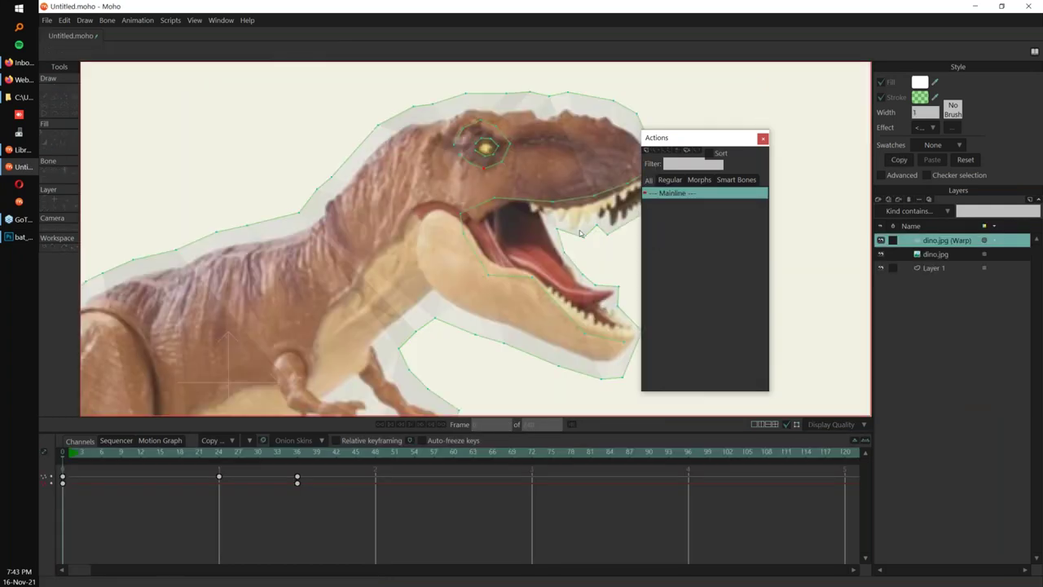
pyautogui.hotkey('ctrl', 'w')
pyautogui.click(570, 229)
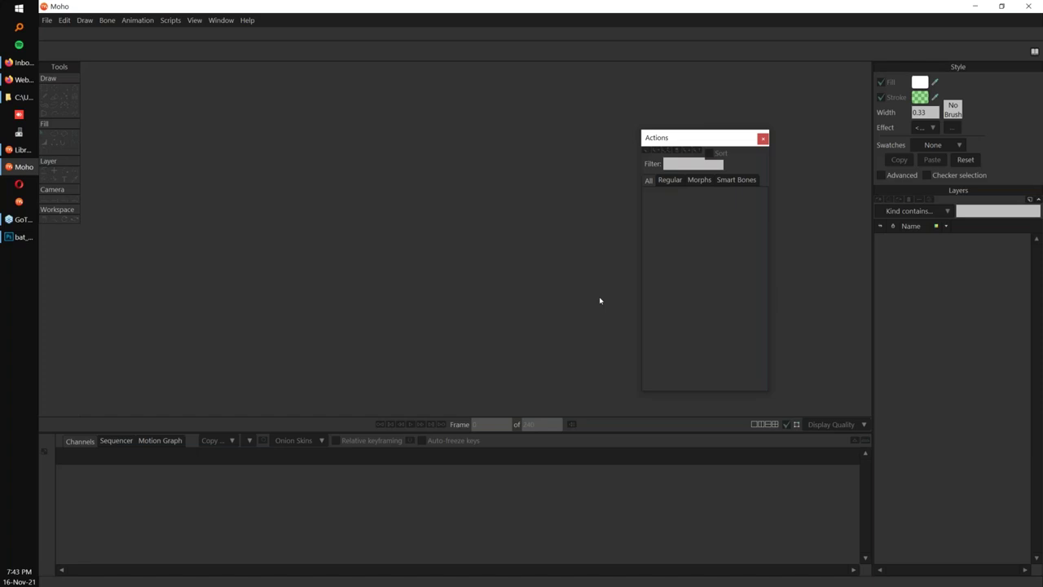
# Open dinosaur.moho and relink its missing ScreenShot2018-08-30 JPG by locating the file manually.
pyautogui.moveTo(600, 301); pyautogui.dragTo(448, 261)
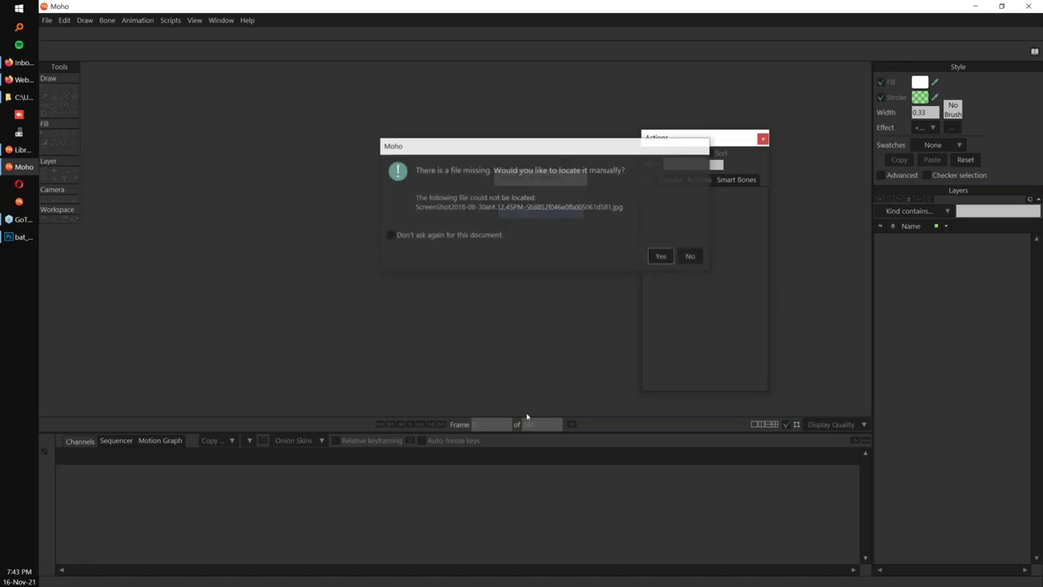
pyautogui.click(660, 256)
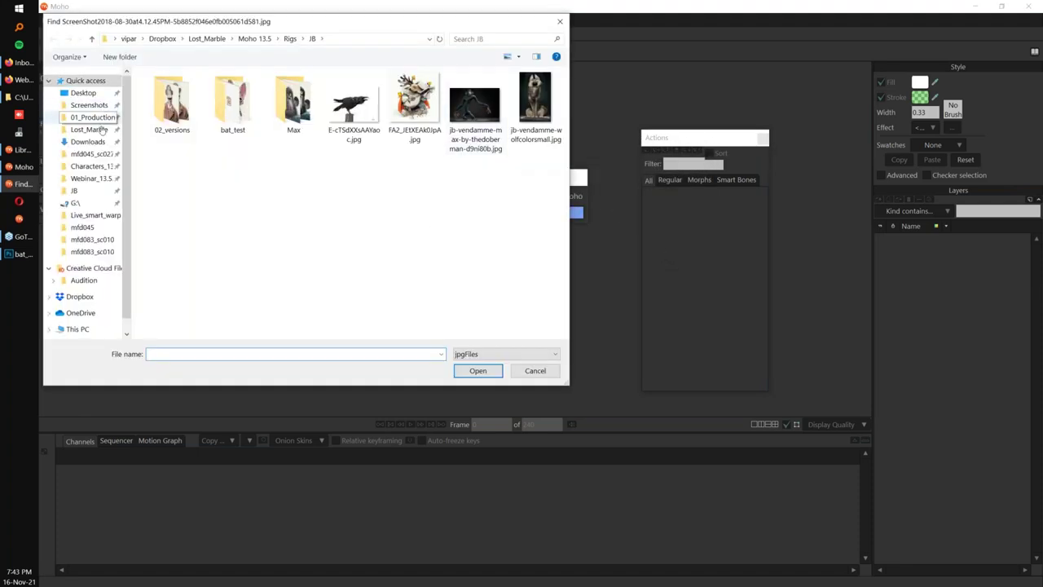
pyautogui.click(101, 179)
pyautogui.doubleClick(176, 97)
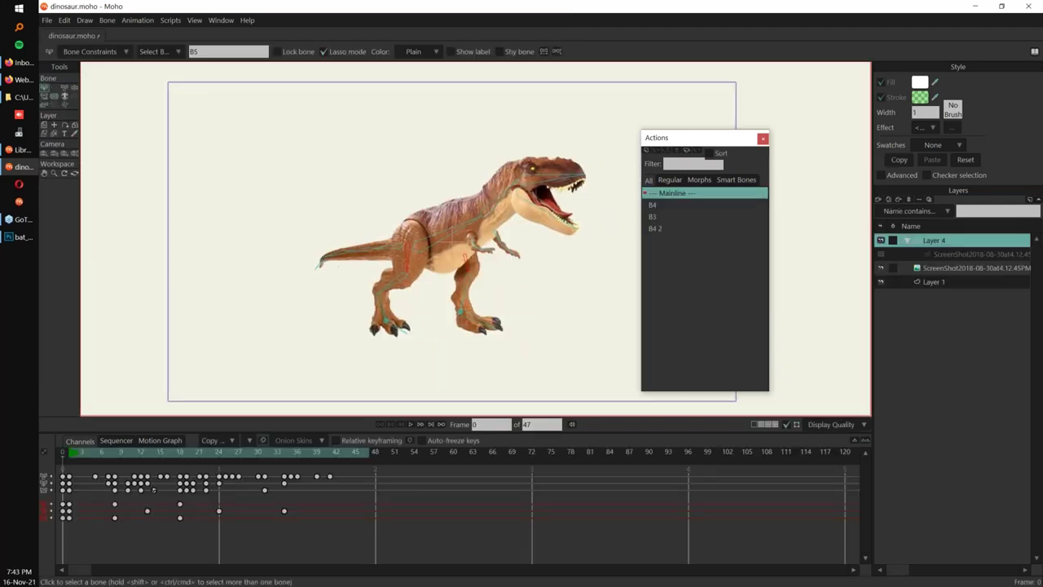
# Show the dinosaur's warp mesh layer, examine how it deforms during the animation, and hide the layer again.
pyautogui.moveTo(404, 306); pyautogui.dragTo(327, 313)
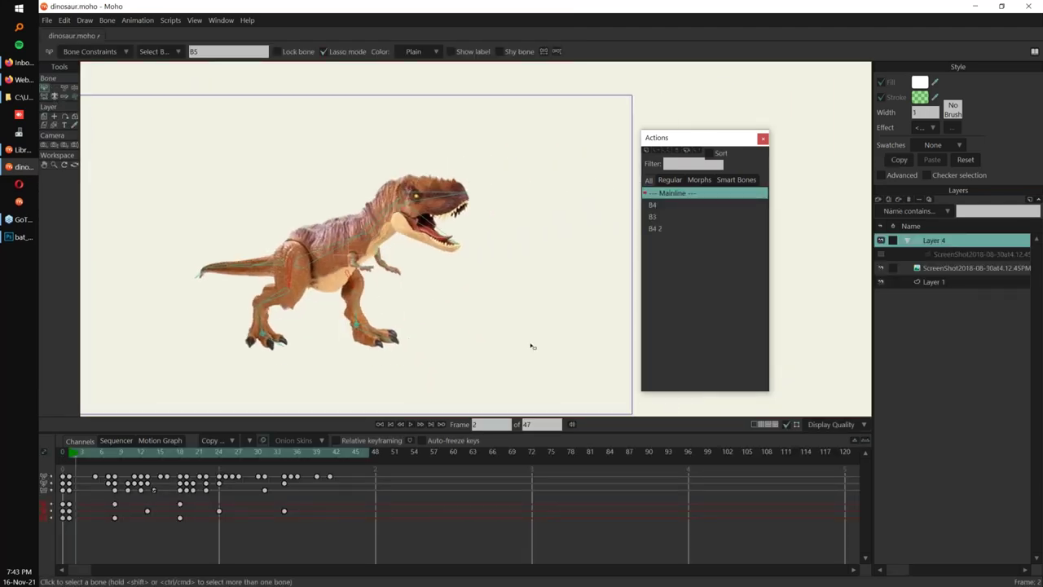
pyautogui.click(953, 253)
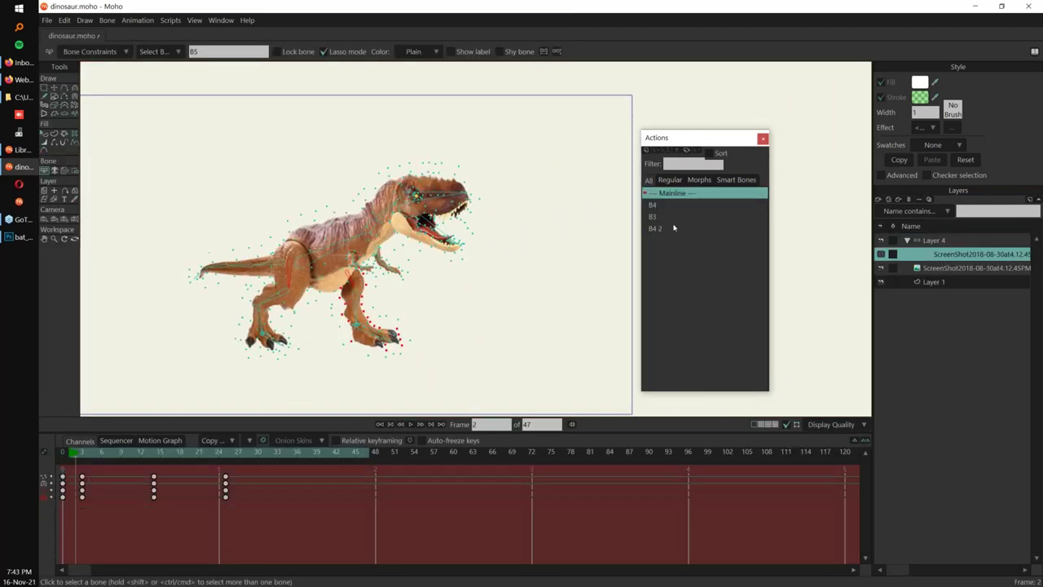
pyautogui.click(881, 253)
pyautogui.scroll(2, 506, 259)
pyautogui.click(935, 241)
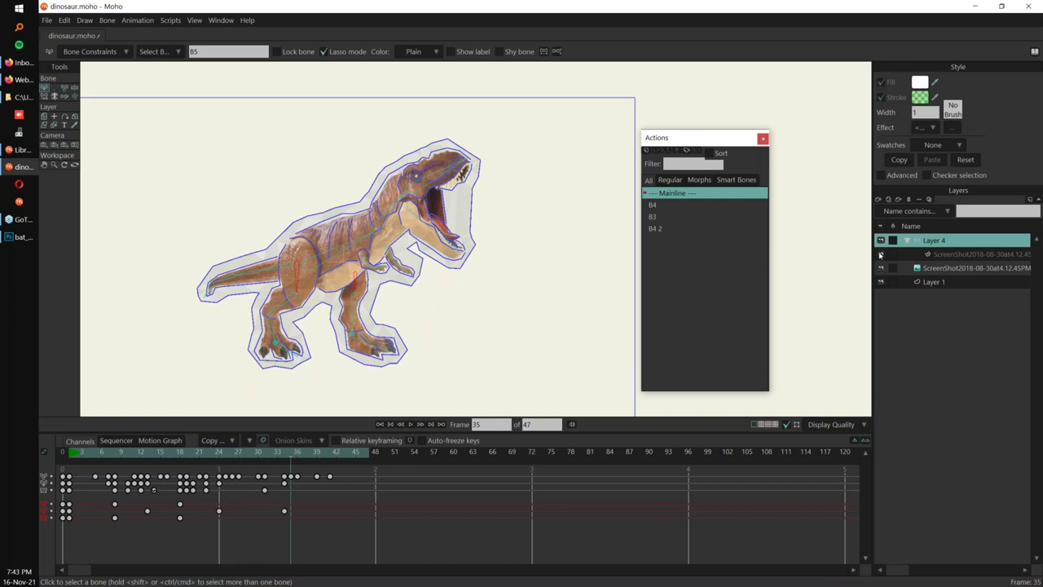
pyautogui.click(881, 254)
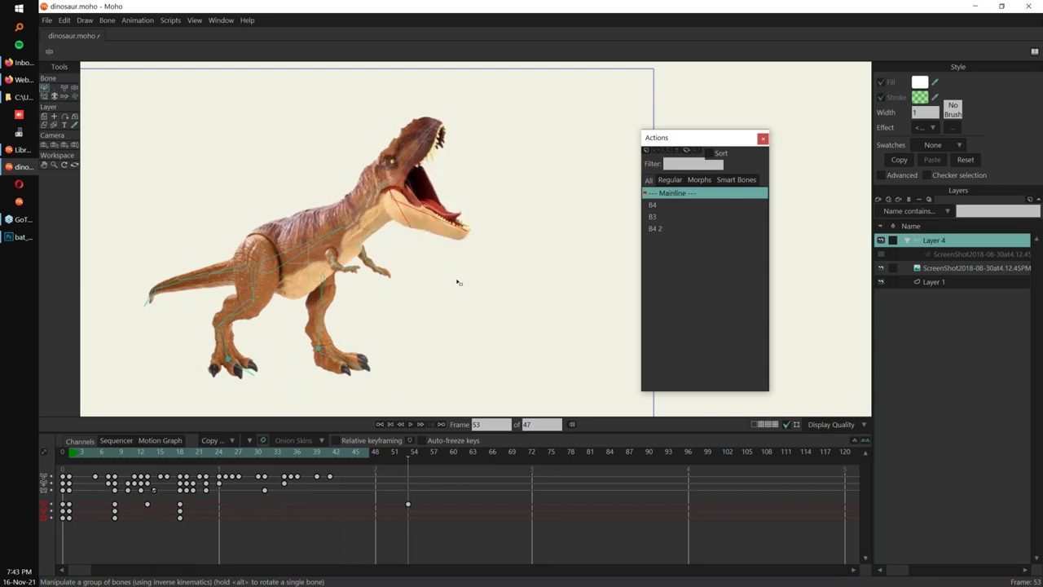
# Try posing the dinosaur's head, jaw and body bones at frame 53, delete the test keyframes and play the animation.
pyautogui.moveTo(415, 129); pyautogui.dragTo(428, 238)
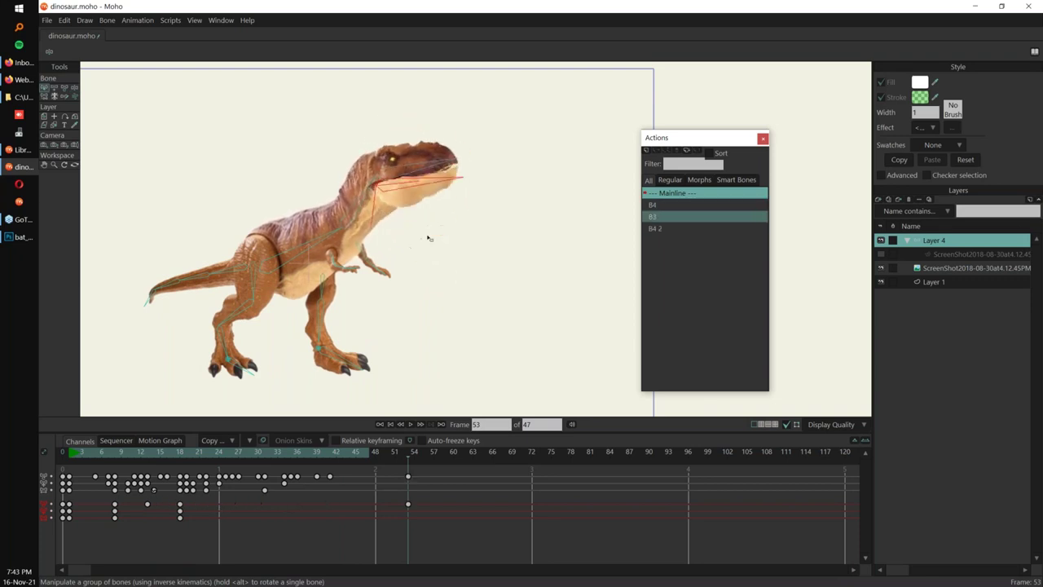
pyautogui.hotkey('ctrl', 'z')
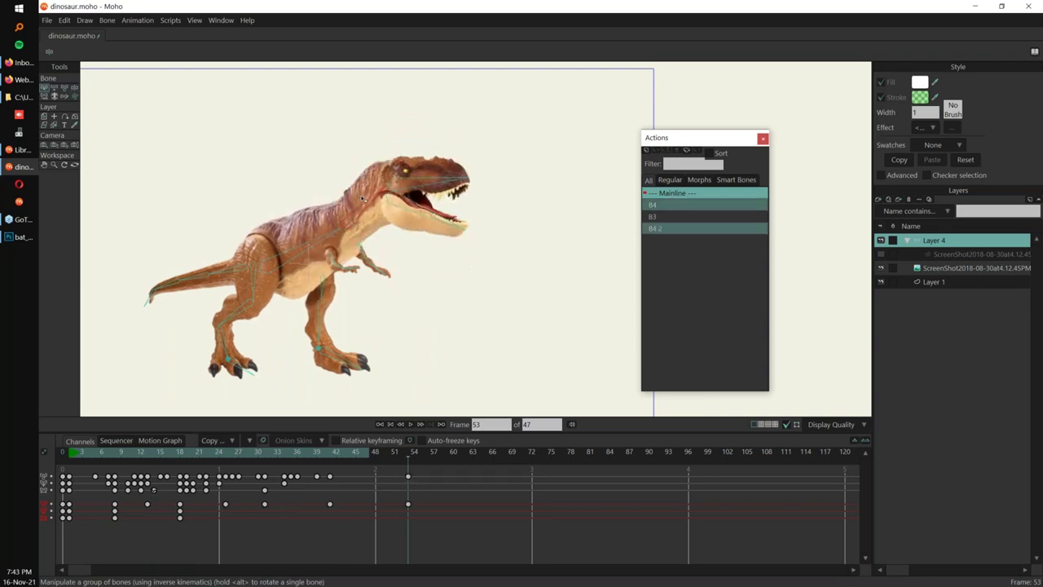
pyautogui.moveTo(323, 245)
pyautogui.mouseDown()
pyautogui.moveTo(320, 149)
pyautogui.moveTo(320, 238)
pyautogui.mouseUp()
pyautogui.click(222, 288)
pyautogui.moveTo(222, 288); pyautogui.dragTo(220, 280)
pyautogui.moveTo(320, 237); pyautogui.dragTo(355, 227)
pyautogui.moveTo(394, 515); pyautogui.dragTo(412, 473)
pyautogui.press('Delete')
pyautogui.press('space')
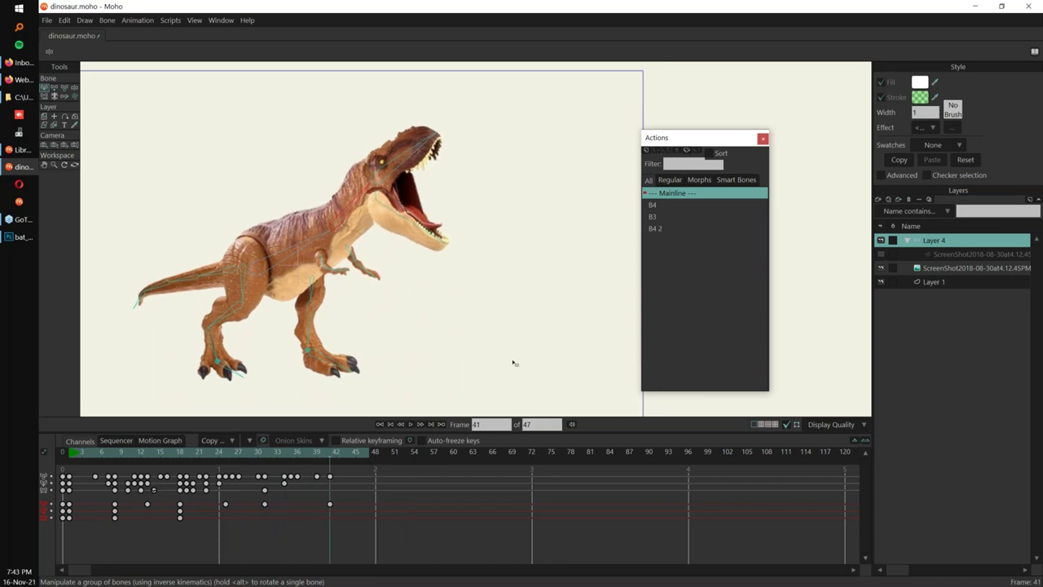
# Close the dinosaur document without saving the changes.
pyautogui.hotkey('alt', 'Tab')
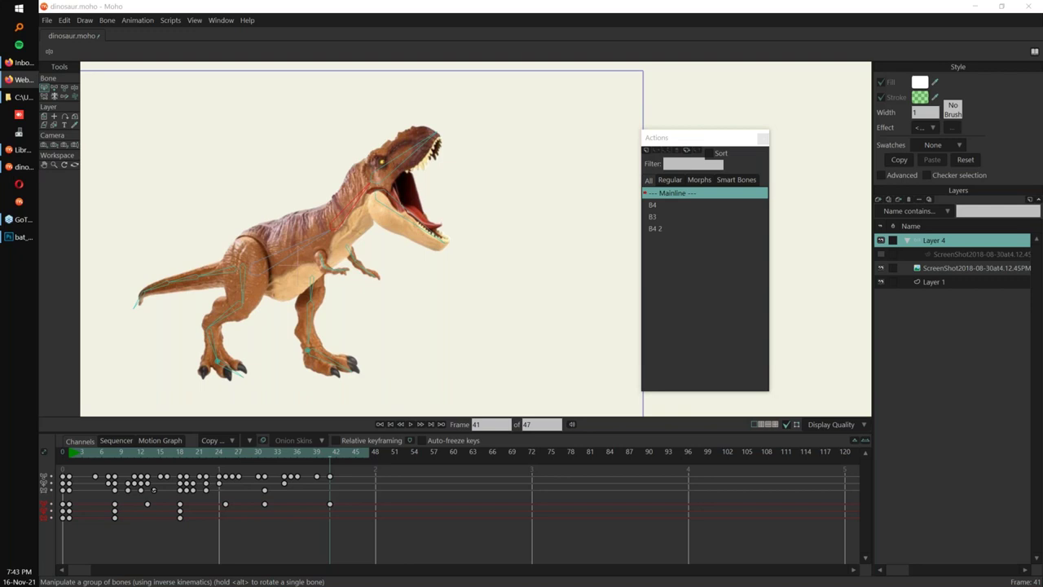
pyautogui.click(554, 286)
pyautogui.hotkey('ctrl', 'w')
pyautogui.click(575, 230)
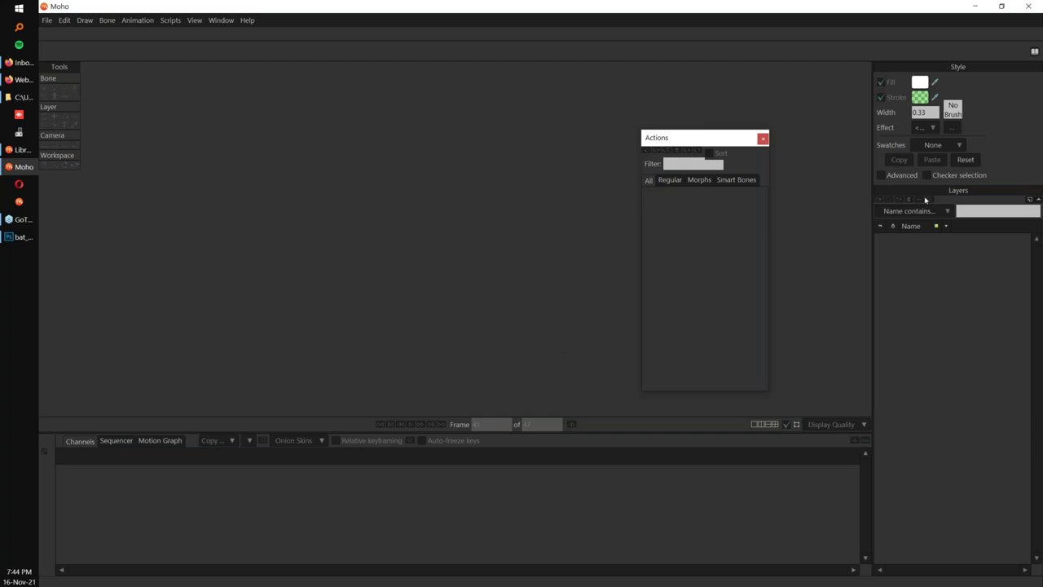
# Open Hermanos_Opazo.moho, select the Rosa Opazo layer inside Rosa 1 and play its animation.
pyautogui.hotkey('alt', 'Tab')
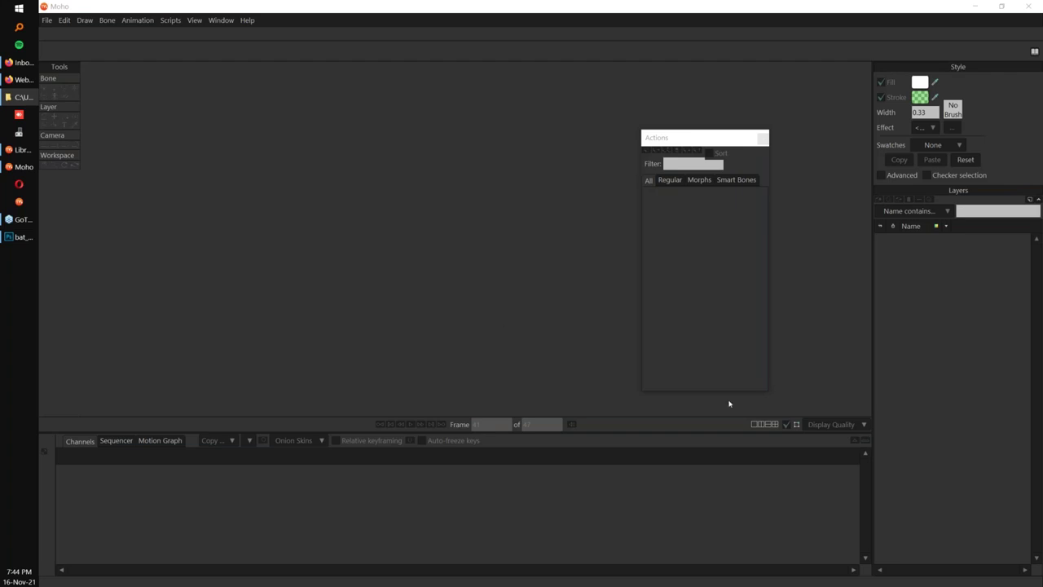
pyautogui.moveTo(730, 404); pyautogui.dragTo(451, 296)
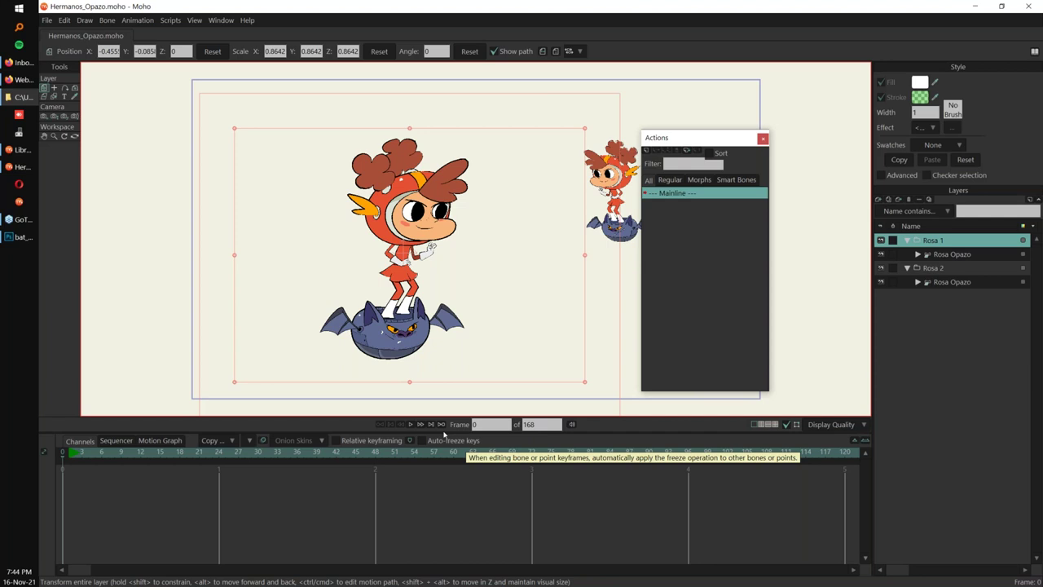
pyautogui.click(943, 280)
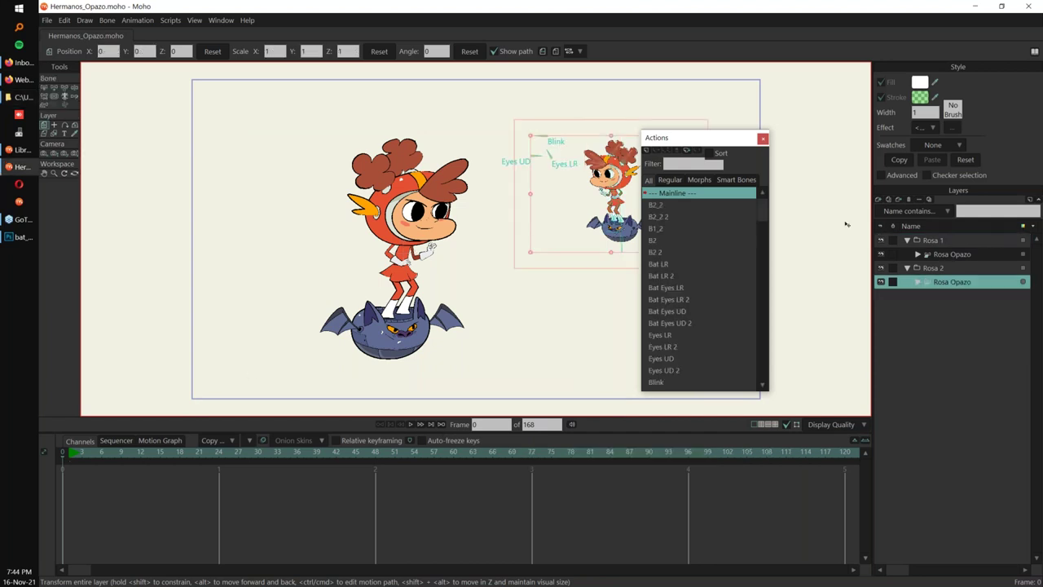
pyautogui.click(952, 255)
pyautogui.press('space')
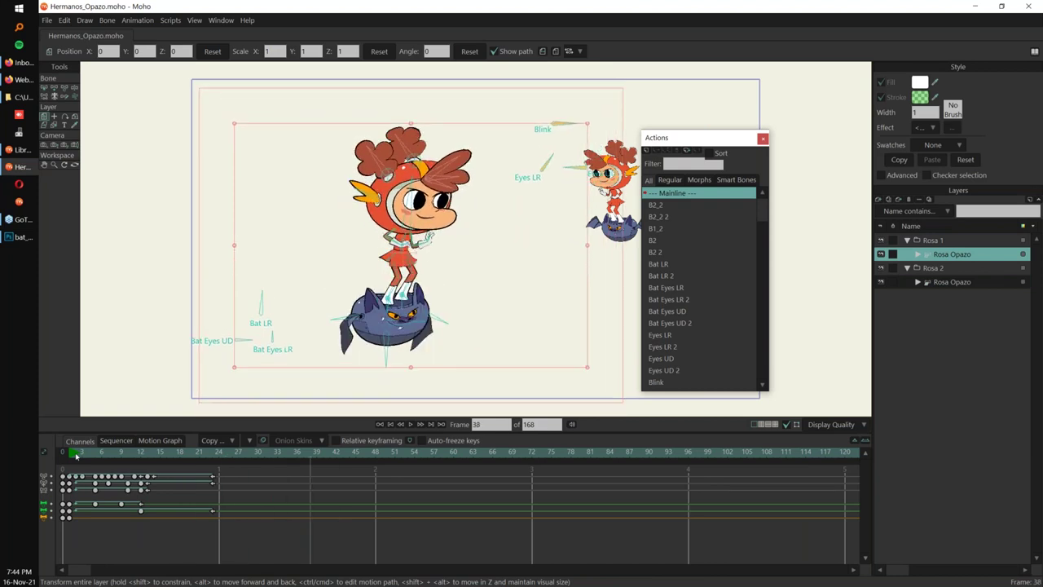
# At frame 35, select all points of the Pupil Right layer and move the pupil to the opposite side of the eye.
pyautogui.moveTo(476, 212); pyautogui.dragTo(411, 303)
pyautogui.scroll(3, 389, 337)
pyautogui.moveTo(355, 413); pyautogui.dragTo(376, 313)
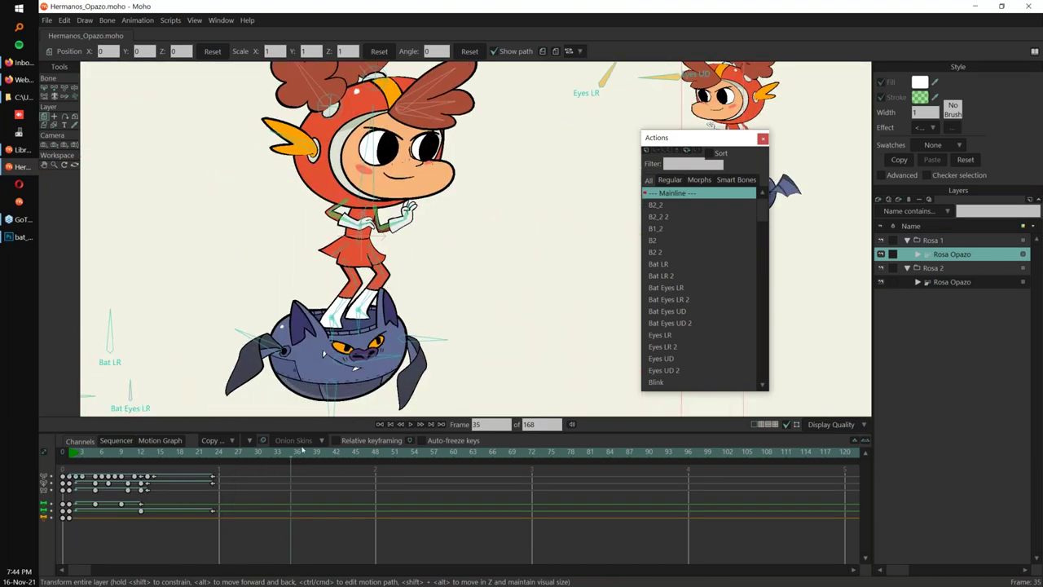
pyautogui.moveTo(438, 206); pyautogui.dragTo(424, 335)
pyautogui.scroll(6, 394, 324)
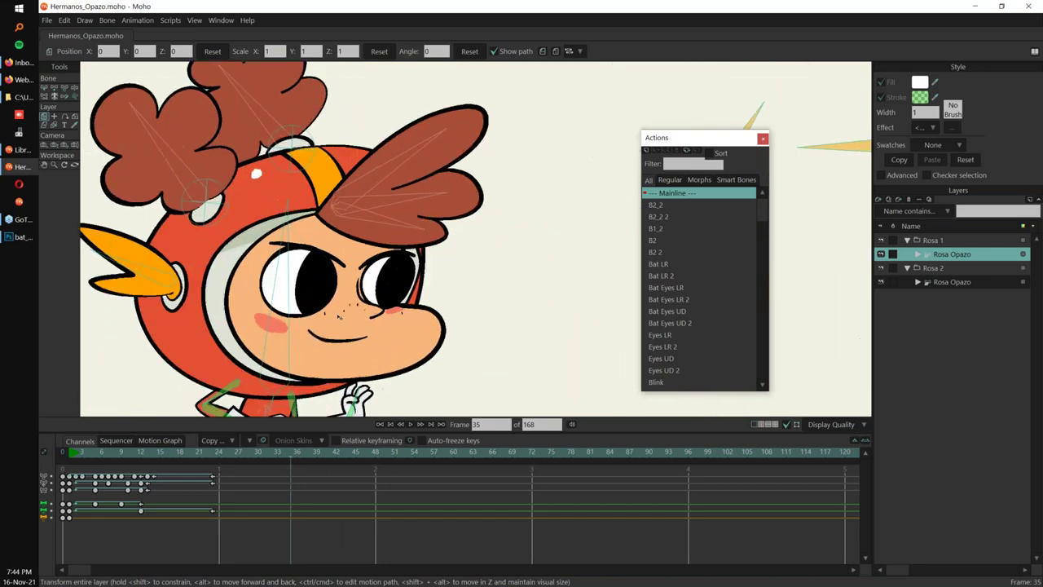
pyautogui.moveTo(269, 259); pyautogui.dragTo(428, 264)
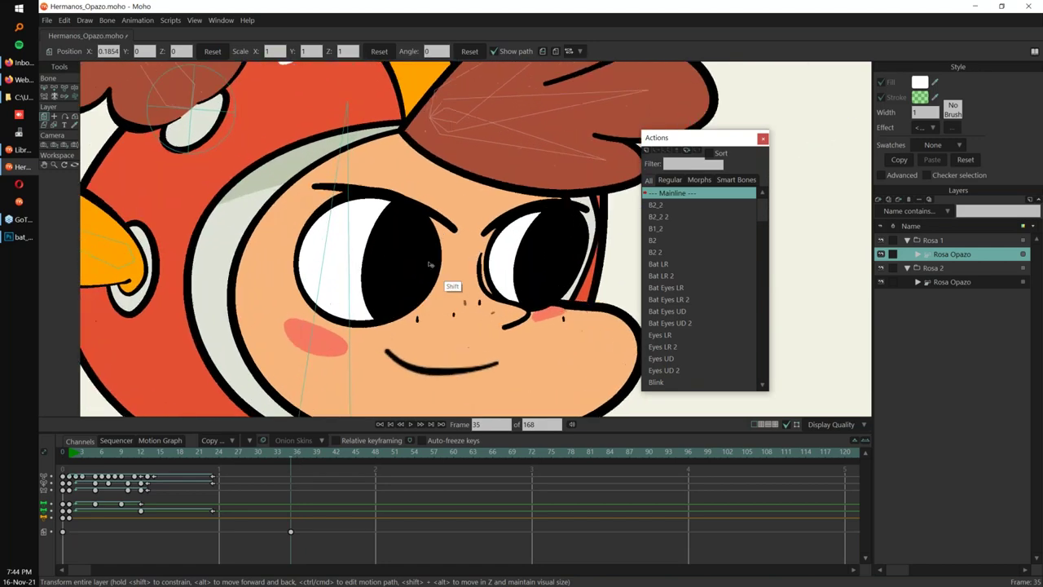
pyautogui.keyDown('alt'); pyautogui.rightClick(369, 282); pyautogui.keyUp('alt')
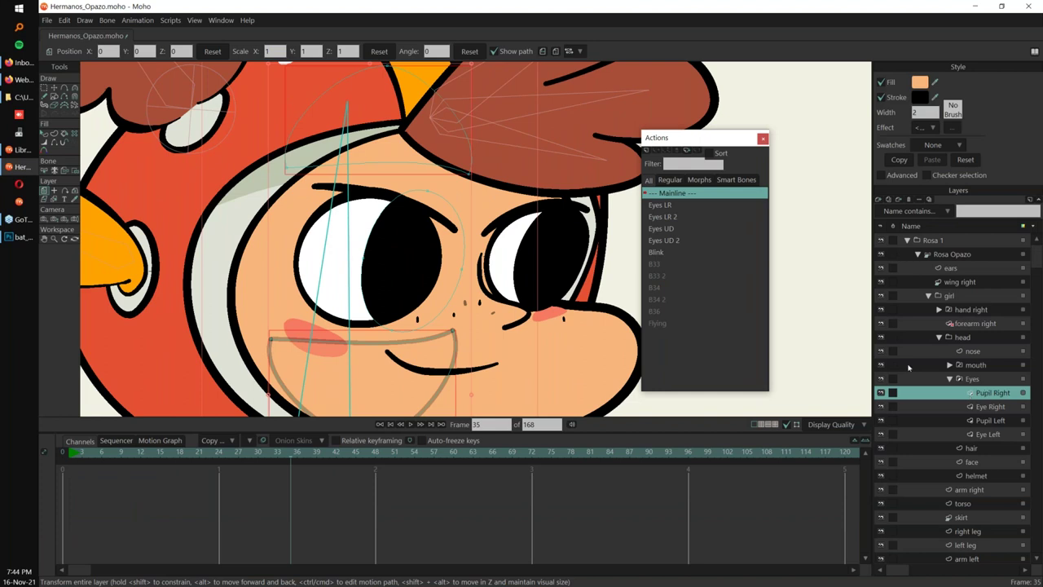
pyautogui.press('g')
pyautogui.click(413, 260)
pyautogui.press('t')
pyautogui.moveTo(599, 320); pyautogui.dragTo(532, 315)
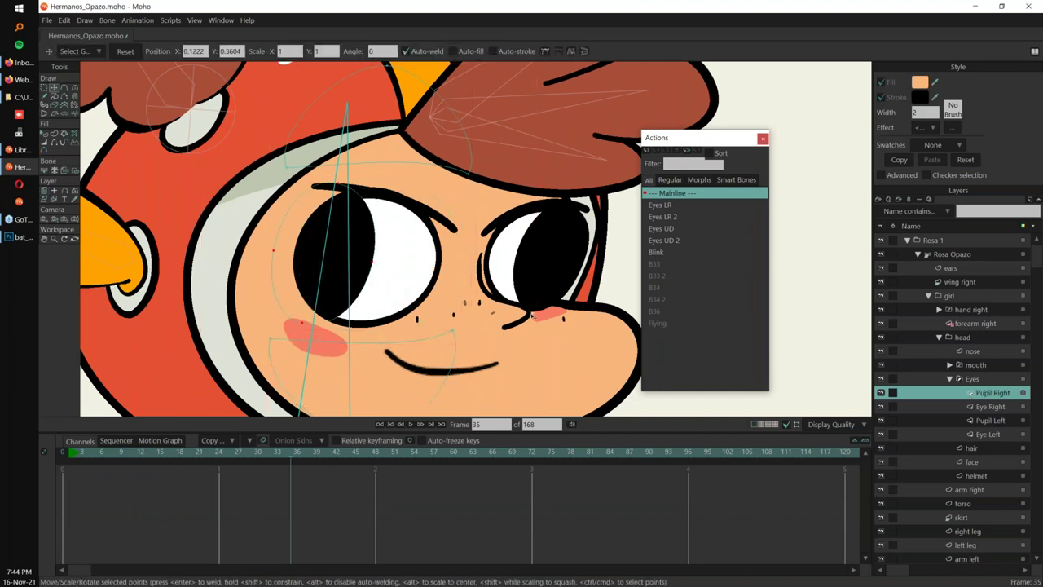
# Select the Pupil Left layer's points and shift that pupil across its eye to match the other pupil's gaze.
pyautogui.press('g')
pyautogui.keyDown('alt'); pyautogui.rightClick(540, 276); pyautogui.keyUp('alt')
pyautogui.moveTo(537, 270)
pyautogui.mouseDown()
pyautogui.moveTo(526, 244)
pyautogui.moveTo(541, 269)
pyautogui.moveTo(526, 261)
pyautogui.mouseUp()
pyautogui.press('t')
# Reshape the Eye Right layer by lowering its inner brow and upper eyelid points into an angry slant.
pyautogui.keyDown('alt'); pyautogui.rightClick(448, 224); pyautogui.keyUp('alt')
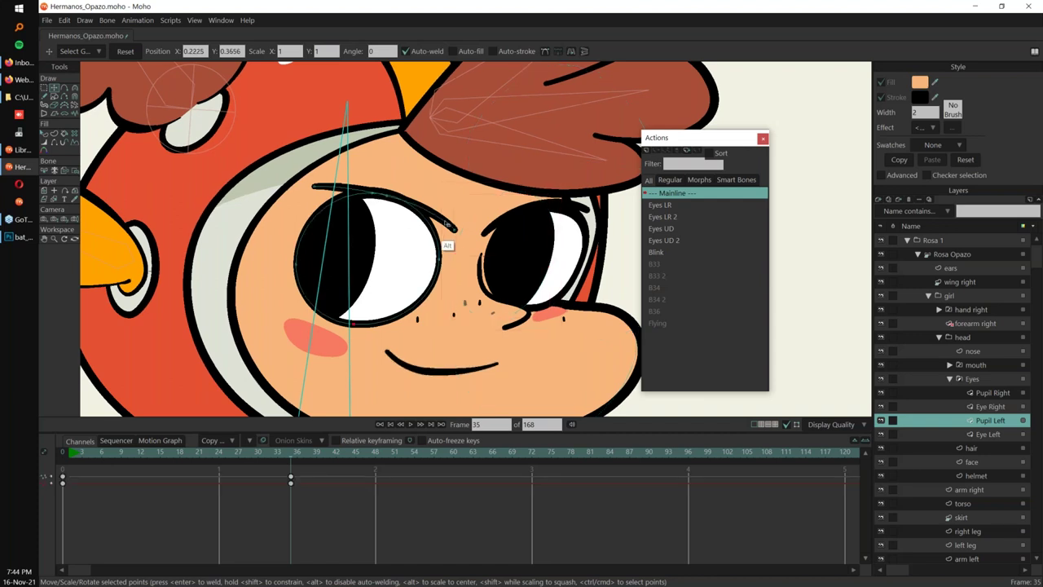
pyautogui.keyDown('ctrl'); pyautogui.keyDown('alt'); pyautogui.click(446, 232); pyautogui.keyUp('alt'); pyautogui.keyUp('ctrl')
pyautogui.scroll(1, 446, 232)
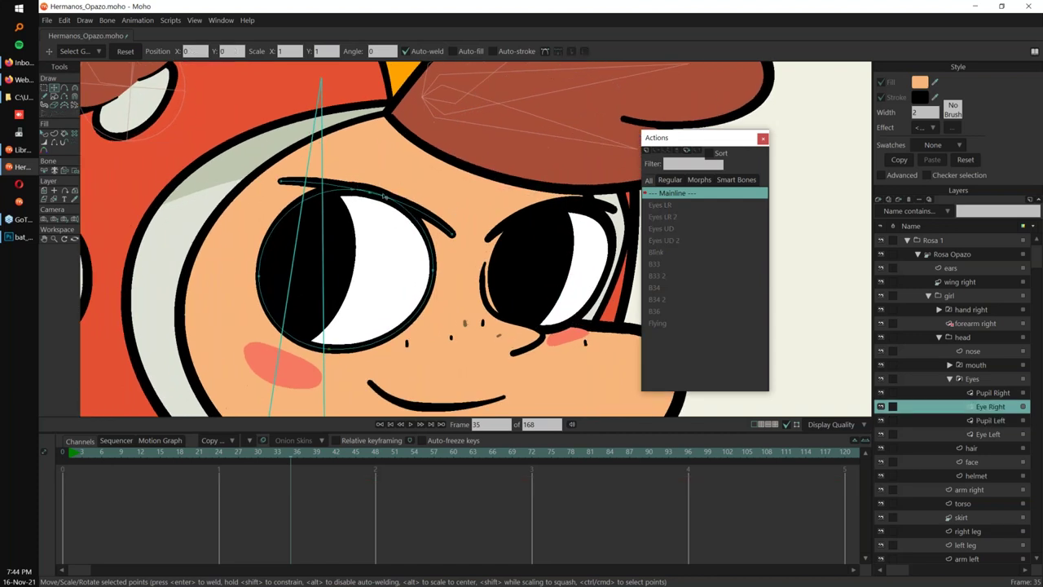
pyautogui.moveTo(452, 233); pyautogui.dragTo(444, 254)
pyautogui.moveTo(370, 193); pyautogui.dragTo(349, 233)
pyautogui.moveTo(281, 181); pyautogui.dragTo(268, 197)
pyautogui.moveTo(423, 227); pyautogui.dragTo(427, 234)
pyautogui.moveTo(368, 151); pyautogui.dragTo(366, 195)
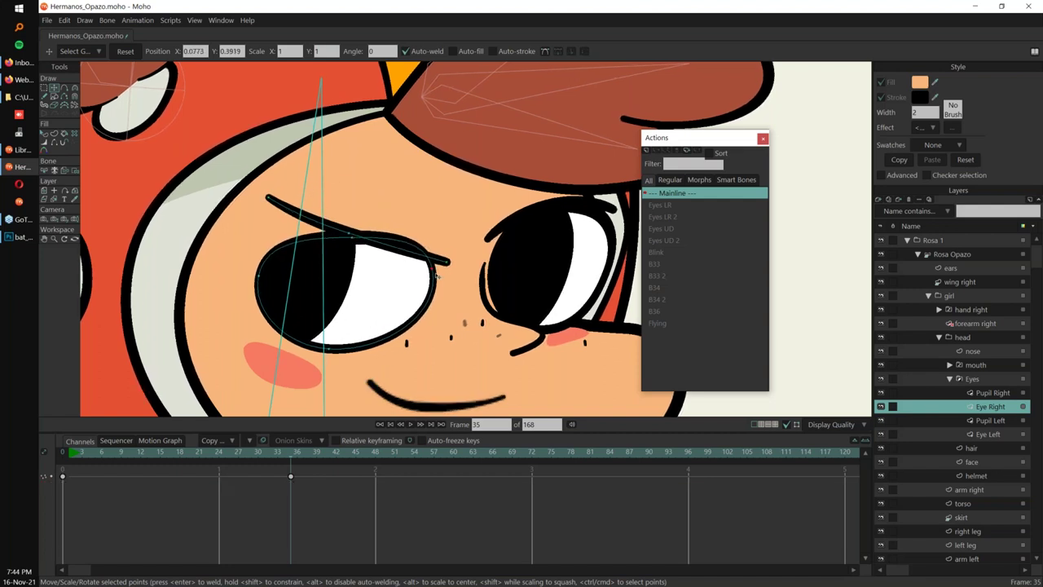
# Undo the last point move and adjust the curvature of Eye Right's upper lid so it follows the slanted brow.
pyautogui.hotkey('ctrl', 'z')
pyautogui.press('c')
pyautogui.moveTo(349, 194); pyautogui.dragTo(347, 247)
pyautogui.moveTo(427, 218); pyautogui.dragTo(411, 274)
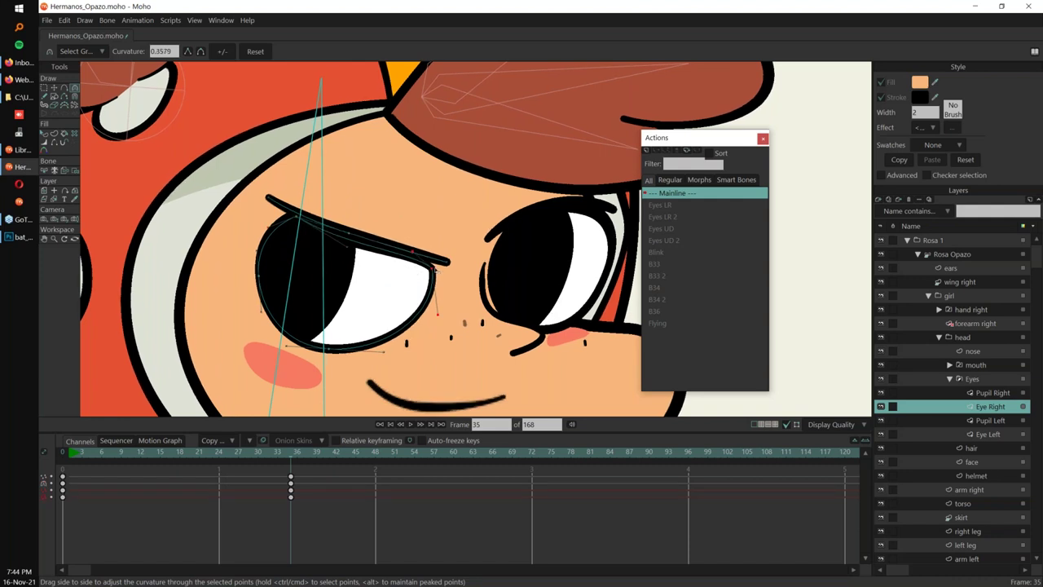
# Lower the brow and upper eyelid points of the Eye Left layer and adjust the lid's curvature to match the angry look.
pyautogui.press('t')
pyautogui.scroll(-2, 476, 239)
pyautogui.moveTo(539, 248); pyautogui.dragTo(481, 248)
pyautogui.keyDown('alt'); pyautogui.rightClick(453, 236); pyautogui.keyUp('alt')
pyautogui.keyDown('alt'); pyautogui.rightClick(471, 251); pyautogui.keyUp('alt')
pyautogui.keyDown('alt'); pyautogui.rightClick(528, 259); pyautogui.keyUp('alt')
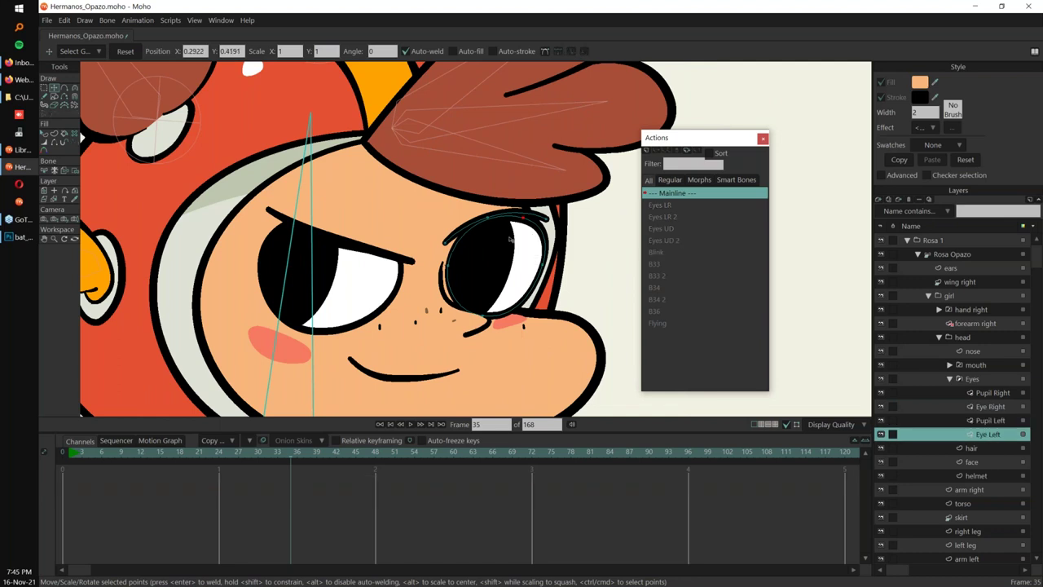
pyautogui.moveTo(492, 218); pyautogui.dragTo(465, 250)
pyautogui.click(481, 238)
pyautogui.press('c')
pyautogui.moveTo(522, 245); pyautogui.dragTo(497, 256)
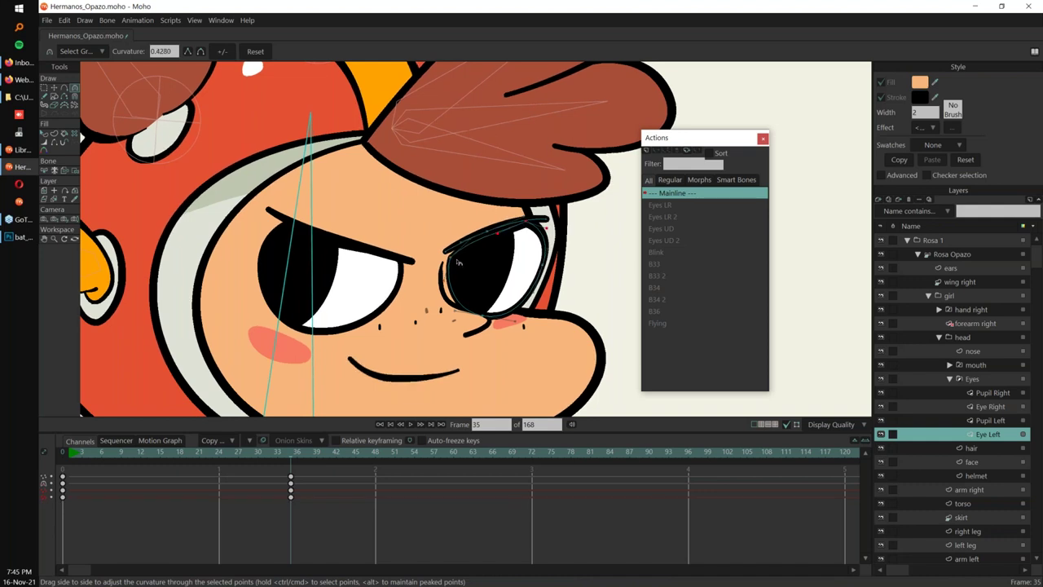
# Switch the mouth layer's active child to A at frame 35.
pyautogui.press('t')
pyautogui.moveTo(406, 380)
pyautogui.mouseDown()
pyautogui.moveTo(418, 333)
pyautogui.moveTo(402, 260)
pyautogui.mouseUp()
pyautogui.keyDown('alt'); pyautogui.rightClick(415, 332); pyautogui.keyUp('alt')
pyautogui.click(981, 364)
pyautogui.moveTo(639, 352); pyautogui.dragTo(574, 345)
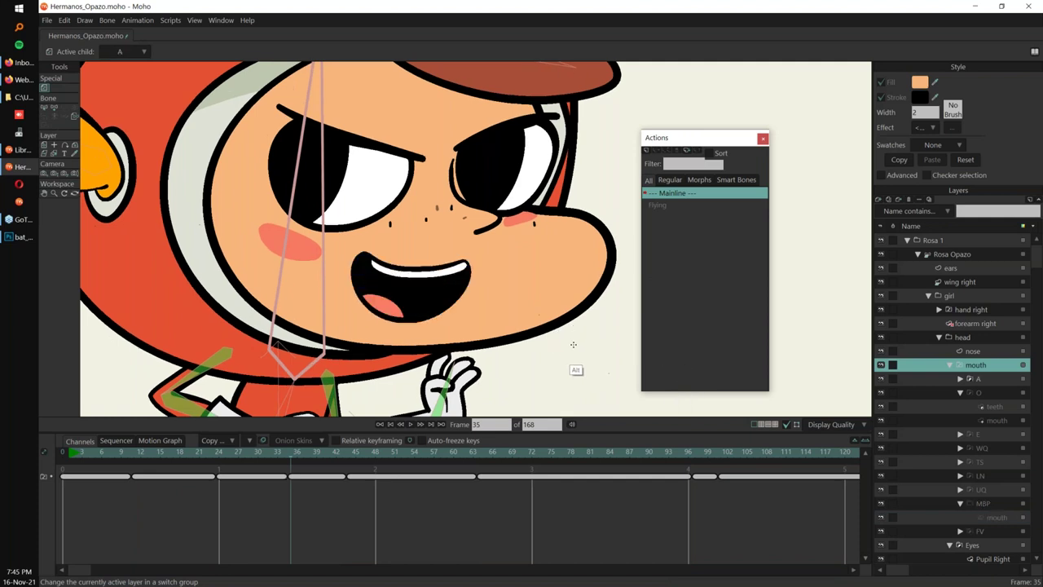
# Enlarge the open A mouth by moving its corner and lower edge points outward.
pyautogui.keyDown('alt'); pyautogui.rightClick(433, 302); pyautogui.keyUp('alt')
pyautogui.scroll(3, 470, 305)
pyautogui.moveTo(471, 302); pyautogui.dragTo(506, 340)
pyautogui.moveTo(348, 287); pyautogui.dragTo(323, 272)
pyautogui.moveTo(407, 303); pyautogui.dragTo(372, 373)
# Reposition the tongue shape in the teeth layer near the mouth's lower edge and select the Pupil Right layer.
pyautogui.keyDown('alt'); pyautogui.rightClick(380, 366); pyautogui.keyUp('alt')
pyautogui.hotkey('ctrl', 'z')
pyautogui.click(394, 371)
pyautogui.scroll(-1, 298, 264)
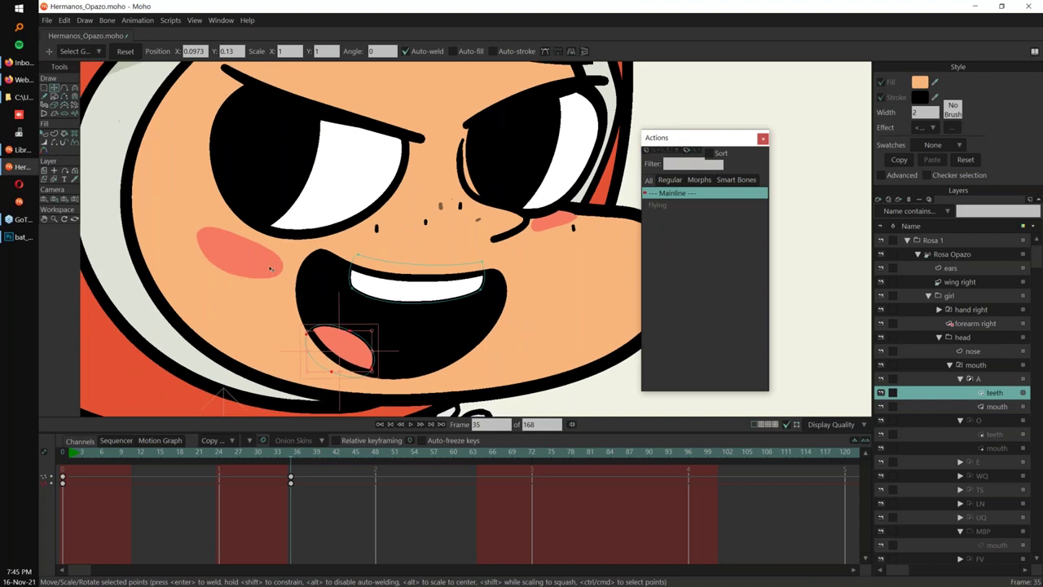
pyautogui.keyDown('ctrl'); pyautogui.keyDown('alt'); pyautogui.click(265, 281); pyautogui.keyUp('alt'); pyautogui.keyUp('ctrl')
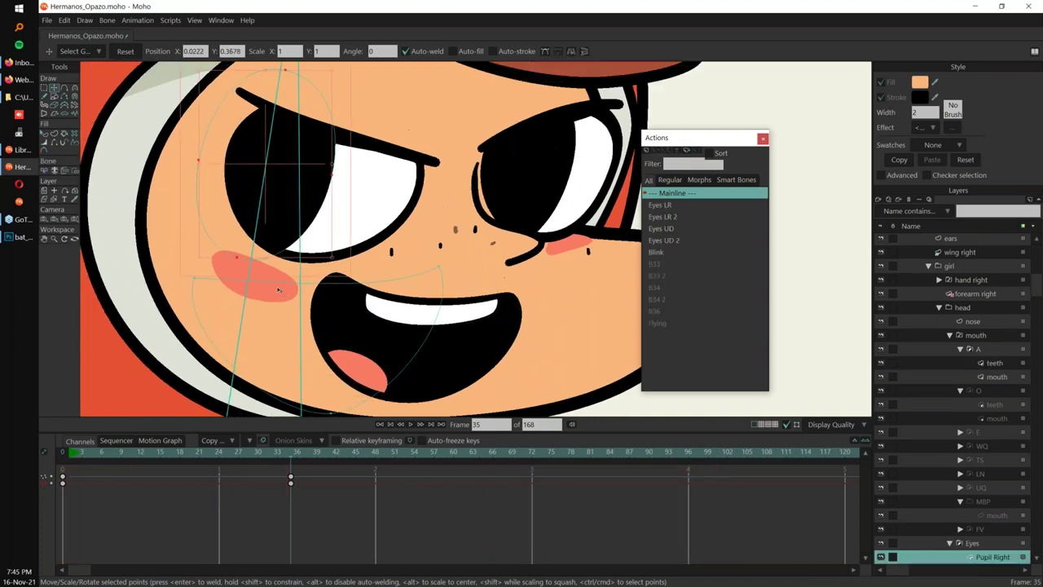
# Select the face layer and shrink the cheek blush by moving its outer points at frame 35.
pyautogui.keyDown('ctrl'); pyautogui.keyDown('alt'); pyautogui.click(224, 275); pyautogui.keyUp('alt'); pyautogui.keyUp('ctrl')
pyautogui.moveTo(216, 256); pyautogui.dragTo(213, 272)
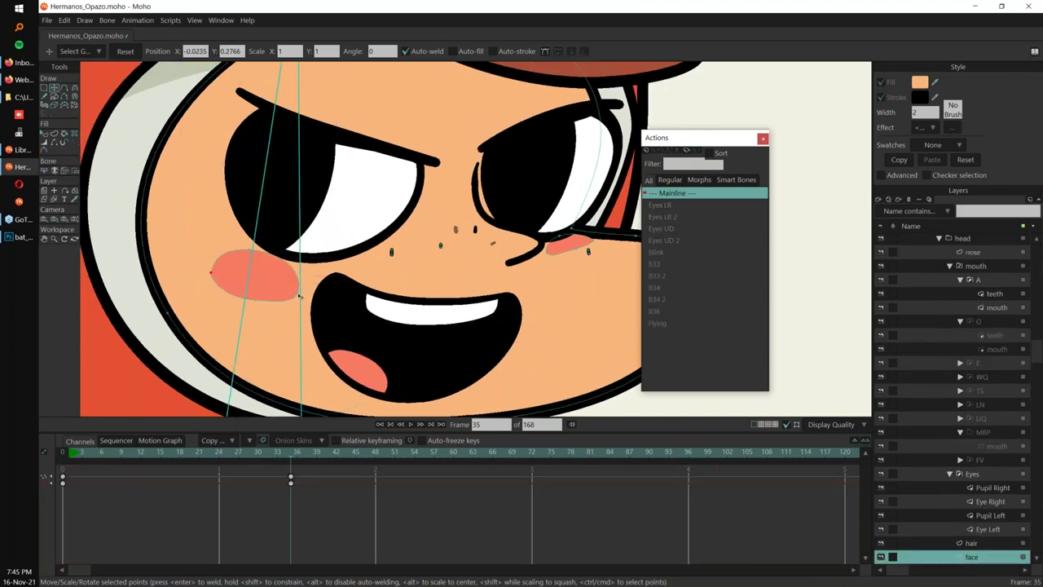
pyautogui.moveTo(296, 291); pyautogui.dragTo(285, 285)
pyautogui.scroll(-3, 327, 271)
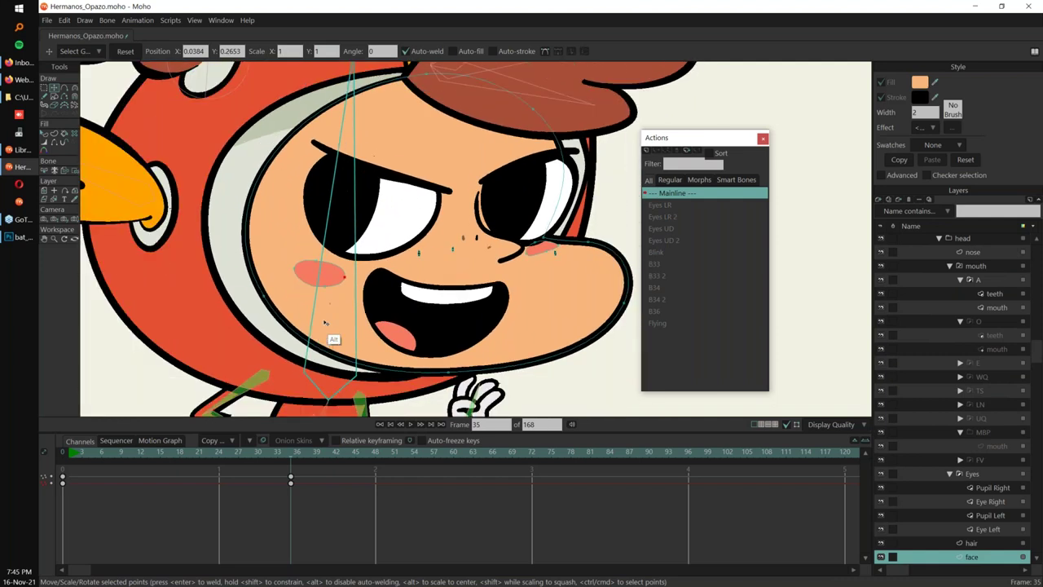
# Raise the lower lid points of the Pupil Right layer to narrow the girl's eye, and adjust their curvature.
pyautogui.keyDown('ctrl'); pyautogui.keyDown('alt'); pyautogui.click(382, 280); pyautogui.keyUp('alt'); pyautogui.keyUp('ctrl')
pyautogui.click(376, 285)
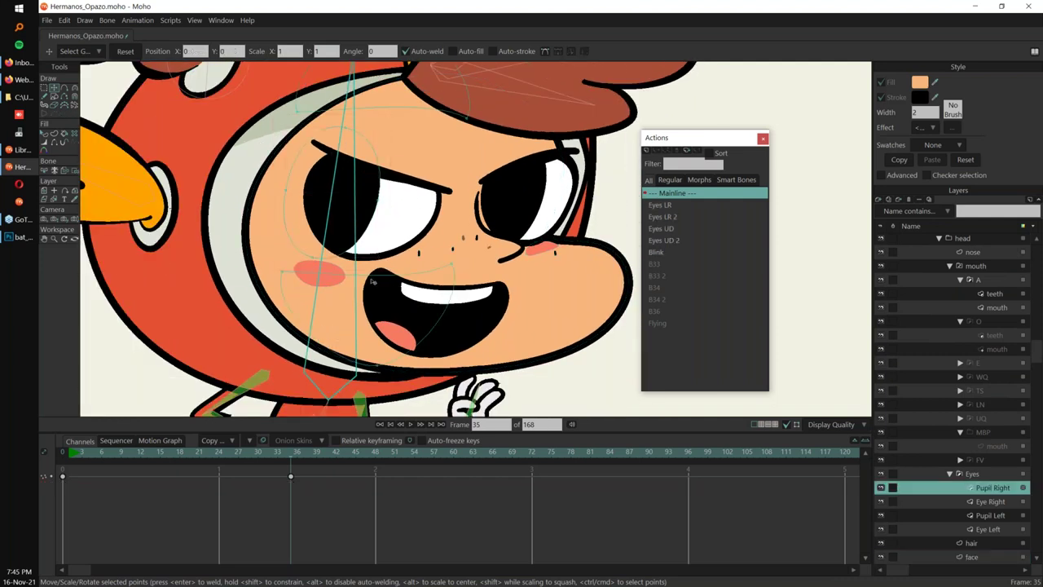
pyautogui.moveTo(453, 263); pyautogui.dragTo(435, 217)
pyautogui.moveTo(284, 271); pyautogui.dragTo(289, 238)
pyautogui.moveTo(430, 220); pyautogui.dragTo(439, 226)
pyautogui.press('c')
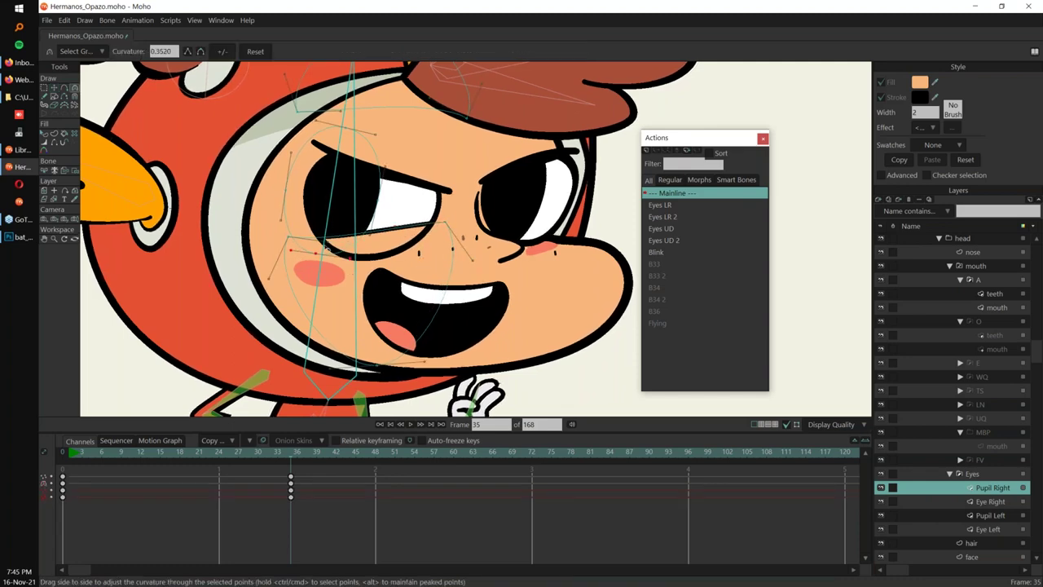
pyautogui.press('t')
pyautogui.scroll(-2, 491, 257)
pyautogui.moveTo(491, 257); pyautogui.dragTo(459, 286)
pyautogui.click(472, 252)
pyautogui.moveTo(577, 248); pyautogui.dragTo(524, 274)
pyautogui.scroll(-3, 521, 297)
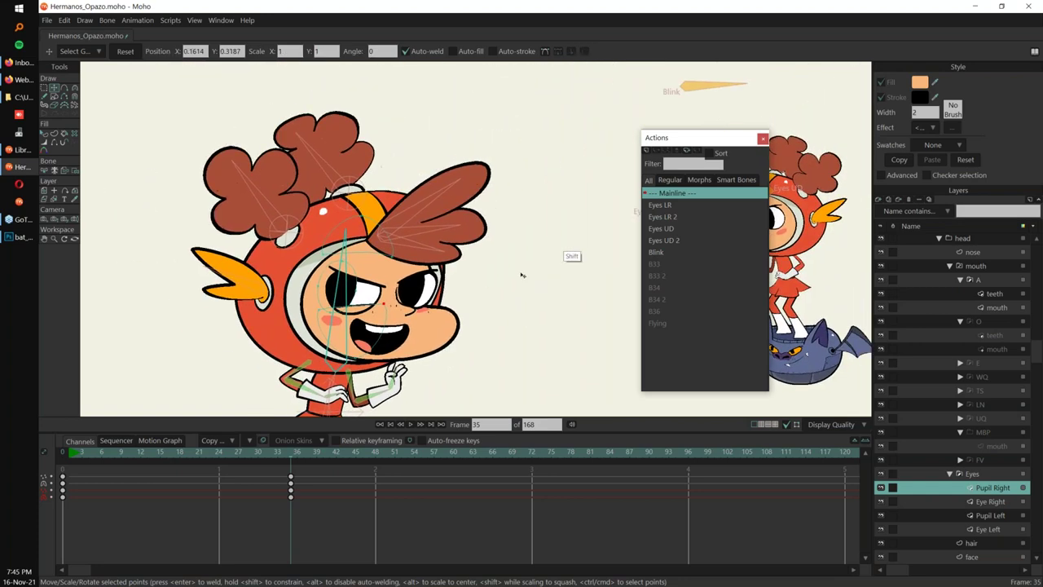
# Select the hair layer, move the middle lock's tip point outward and sharpen the tip with its curvature handles.
pyautogui.scroll(2, 524, 262)
pyautogui.keyDown('alt'); pyautogui.rightClick(463, 233); pyautogui.keyUp('alt')
pyautogui.scroll(2, 477, 207)
pyautogui.moveTo(460, 203); pyautogui.dragTo(480, 218)
pyautogui.press('c')
pyautogui.moveTo(494, 271); pyautogui.dragTo(429, 231)
pyautogui.moveTo(466, 169); pyautogui.dragTo(435, 187)
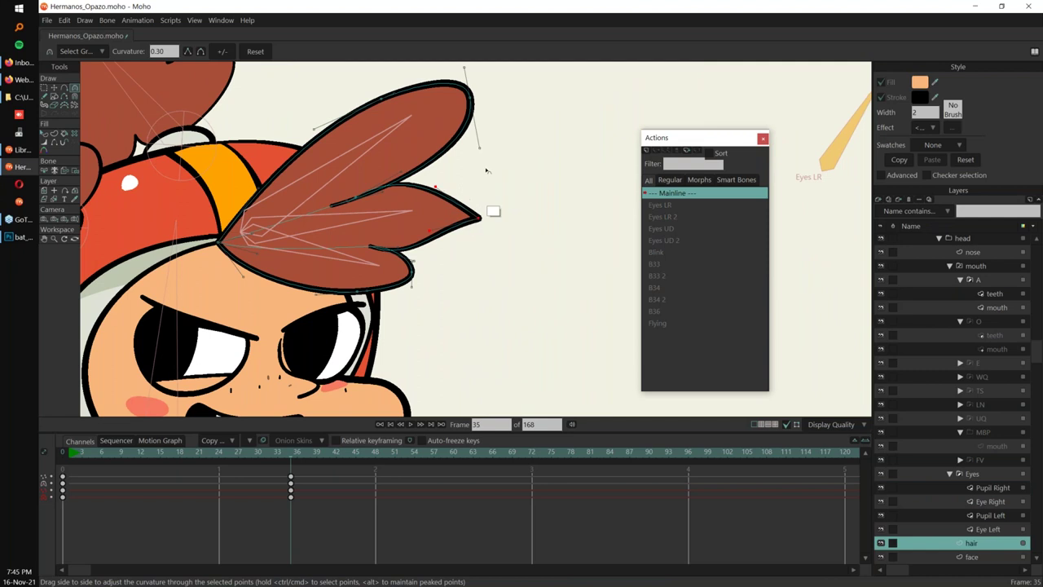
# Sharpen the tips of the upper and lower front hair locks with their curvature handles, and extend the lower tip outward.
pyautogui.moveTo(479, 147); pyautogui.dragTo(442, 129)
pyautogui.moveTo(464, 67); pyautogui.dragTo(437, 87)
pyautogui.moveTo(441, 129); pyautogui.dragTo(443, 126)
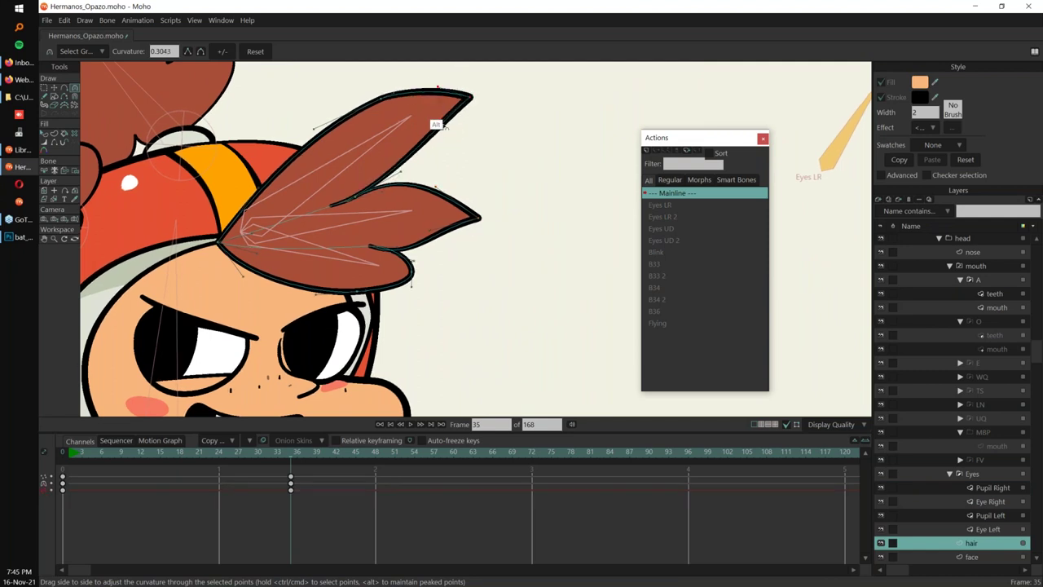
pyautogui.moveTo(414, 290); pyautogui.dragTo(396, 285)
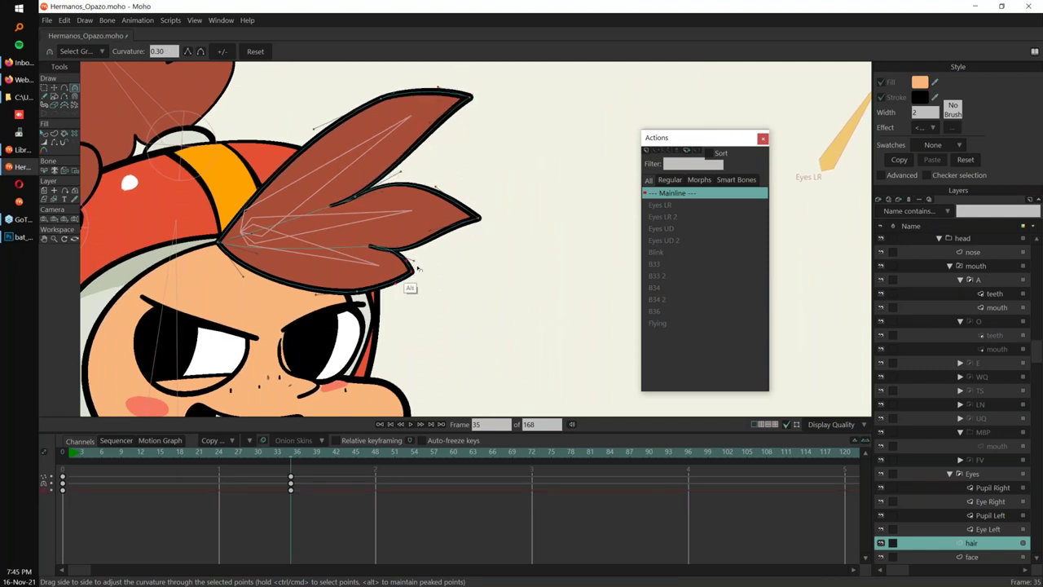
pyautogui.press('t')
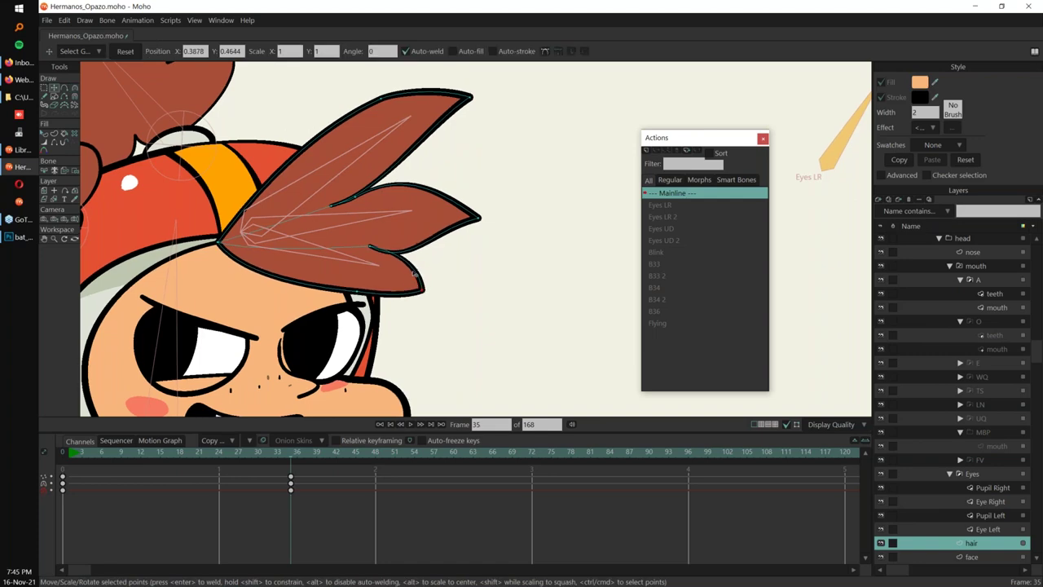
pyautogui.scroll(-2, 440, 272)
pyautogui.scroll(-2, 441, 271)
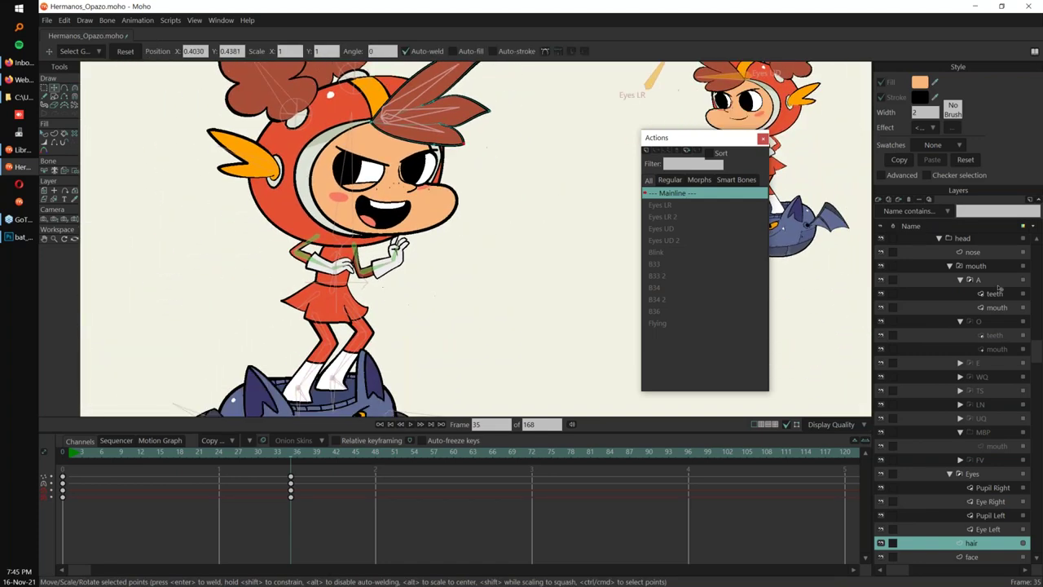
# Select the Rosa Opazo bone layer and move the girl's hands away from her chest into a new pose at frame 35.
pyautogui.scroll(3, 975, 266)
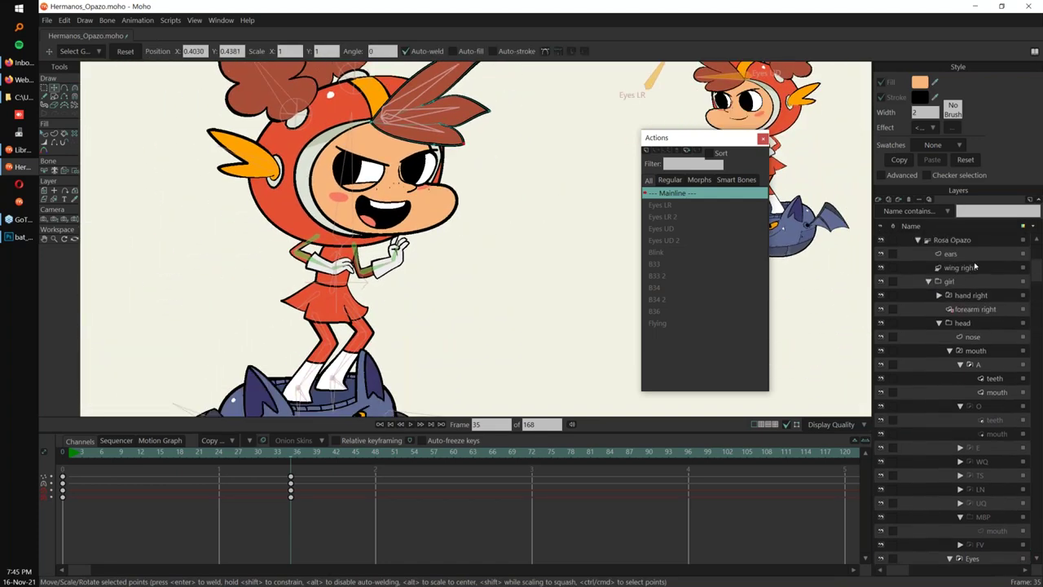
pyautogui.click(977, 241)
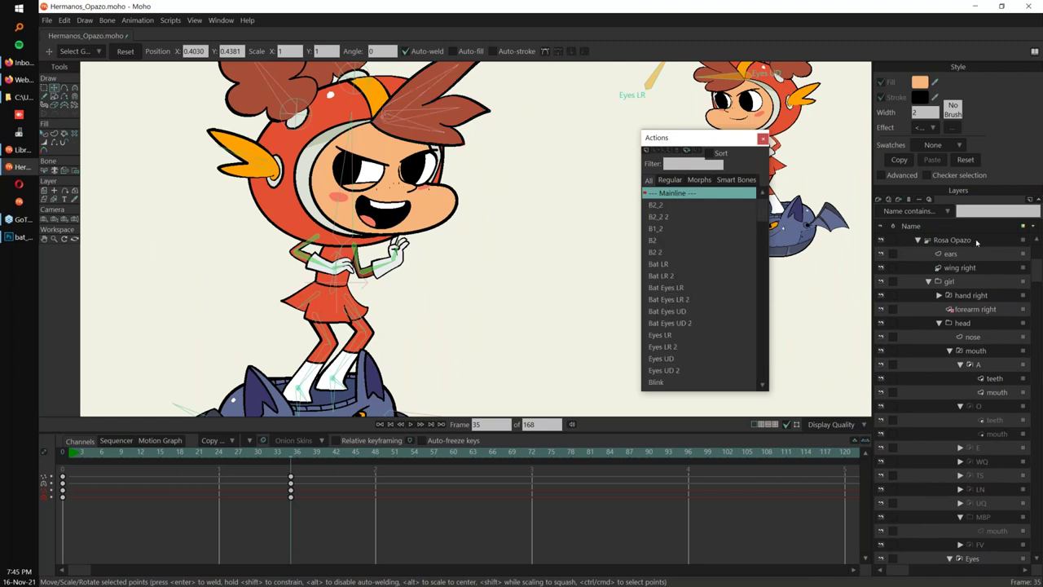
pyautogui.moveTo(399, 265); pyautogui.dragTo(419, 290)
pyautogui.moveTo(295, 277); pyautogui.dragTo(287, 281)
pyautogui.moveTo(317, 342); pyautogui.dragTo(320, 277)
pyautogui.scroll(-1, 319, 277)
pyautogui.press('t')
pyautogui.moveTo(350, 231); pyautogui.dragTo(334, 237)
pyautogui.moveTo(426, 343); pyautogui.dragTo(449, 222)
# Turn the bat sideways using the Bat LR control bone and reposition the bone at the girl's feet.
pyautogui.scroll(-1, 449, 222)
pyautogui.moveTo(476, 172); pyautogui.dragTo(510, 256)
pyautogui.moveTo(263, 298); pyautogui.dragTo(291, 282)
pyautogui.moveTo(139, 269)
pyautogui.mouseDown()
pyautogui.moveTo(153, 284)
pyautogui.moveTo(129, 285)
pyautogui.moveTo(152, 285)
pyautogui.mouseUp()
pyautogui.moveTo(473, 303); pyautogui.dragTo(475, 312)
pyautogui.click(392, 349)
pyautogui.moveTo(393, 348); pyautogui.dragTo(369, 347)
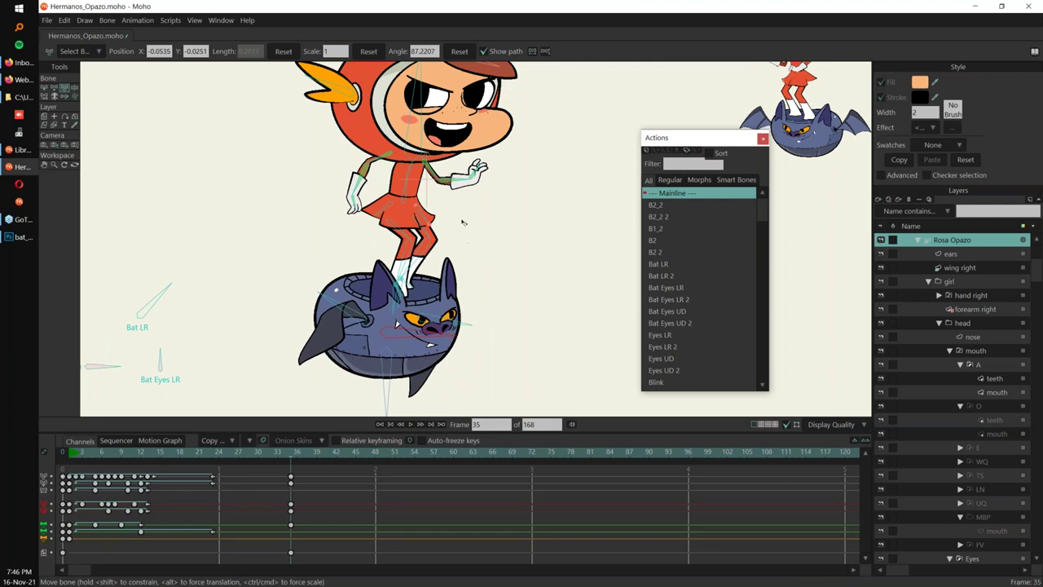
# Refine the girl's lowered arm with the Manipulate Bones tool.
pyautogui.moveTo(463, 221); pyautogui.dragTo(465, 251)
pyautogui.scroll(-3, 501, 228)
pyautogui.moveTo(515, 228); pyautogui.dragTo(472, 261)
pyautogui.press('z')
pyautogui.moveTo(346, 257); pyautogui.dragTo(350, 245)
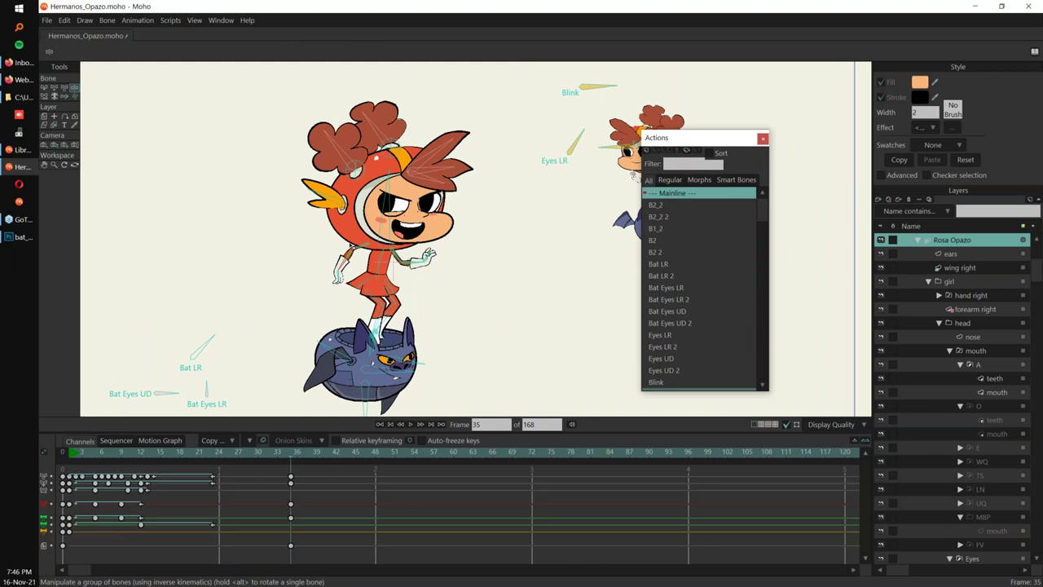
# Collapse the Rosa Opazo layer in Rosa 1 and copy its deep frame at frame 35.
pyautogui.click(922, 239)
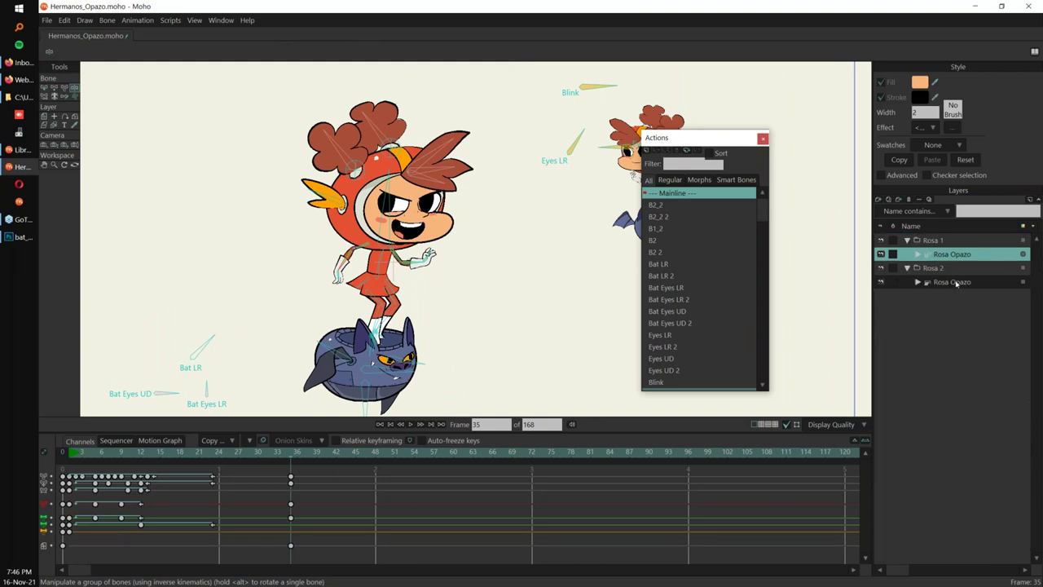
pyautogui.moveTo(512, 231); pyautogui.dragTo(406, 209)
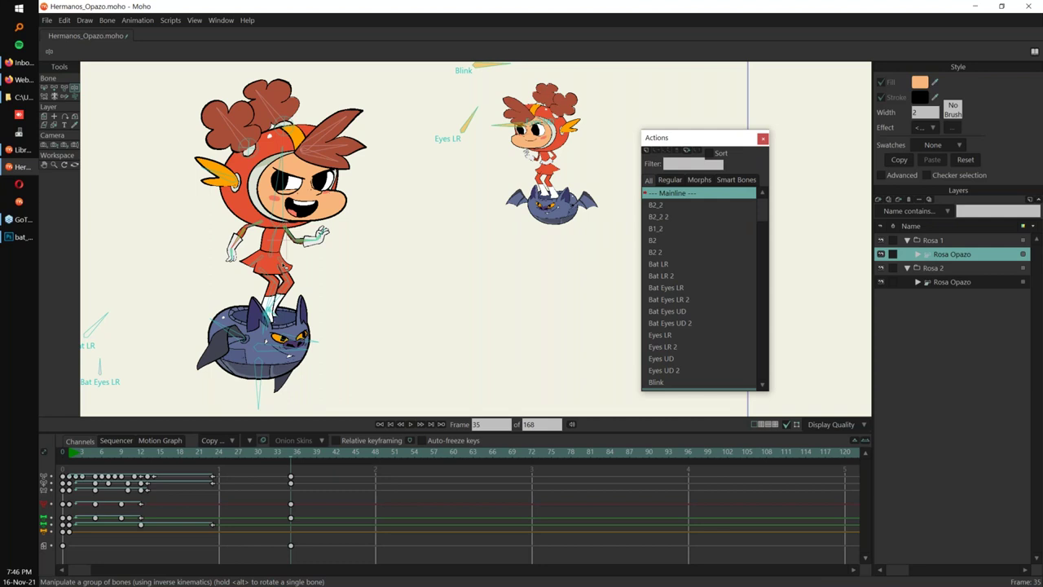
pyautogui.click(138, 20)
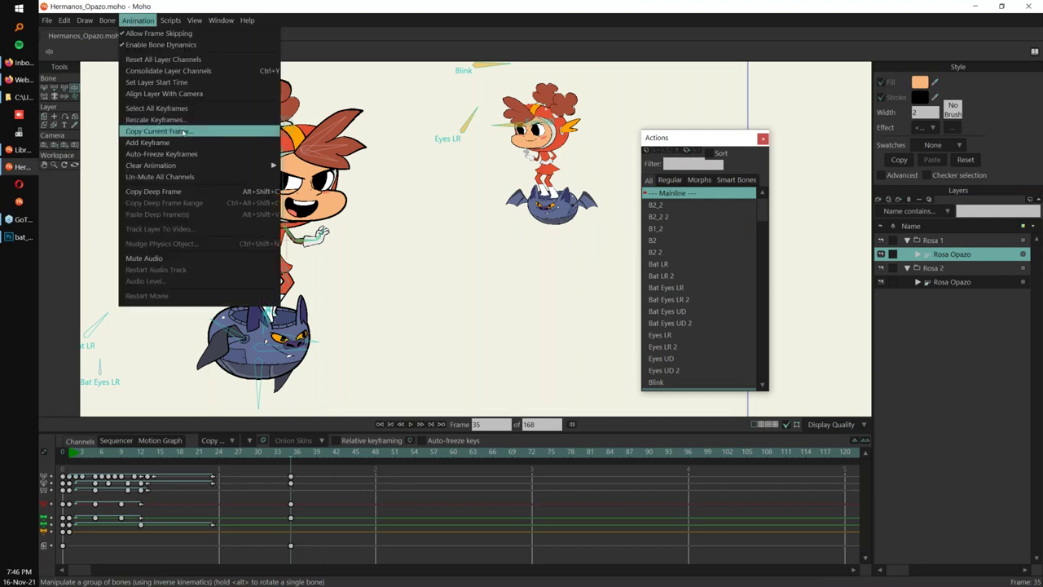
pyautogui.click(185, 193)
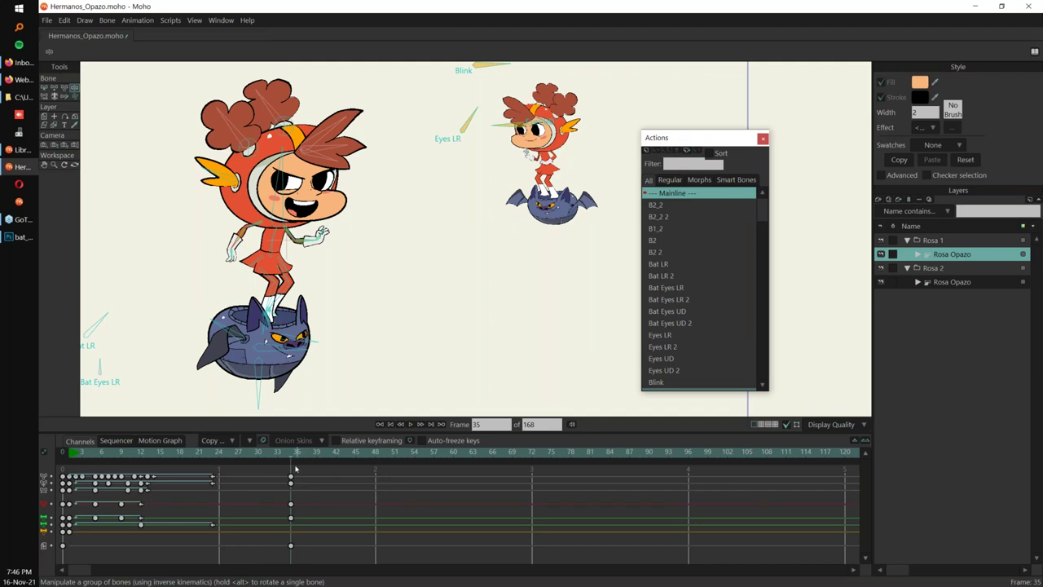
pyautogui.moveTo(290, 469); pyautogui.dragTo(292, 545)
# Select the Rosa Opazo layer in Rosa 2 and paste the copied deep frame at frame 9.
pyautogui.click(952, 284)
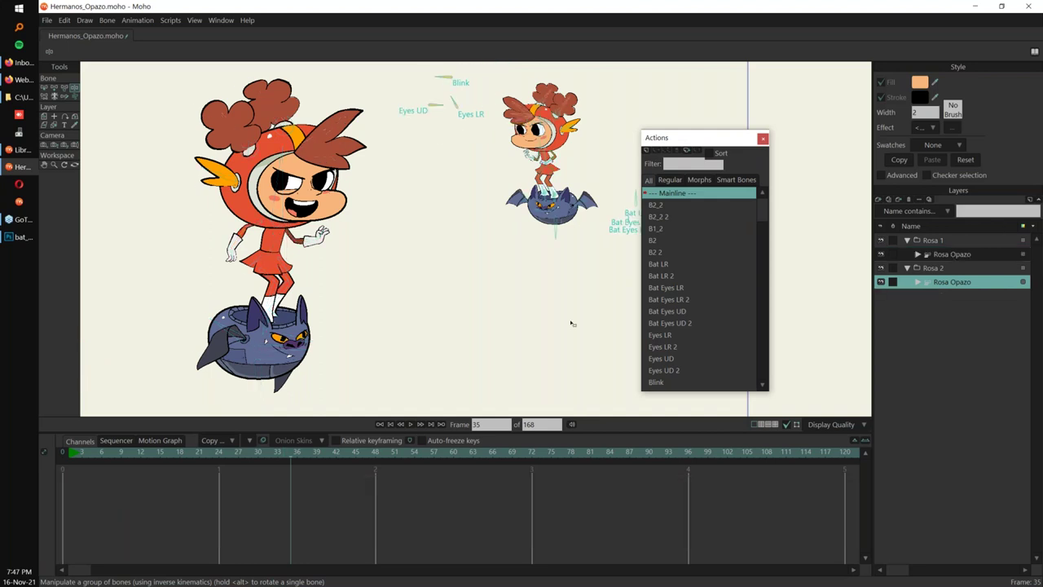
pyautogui.moveTo(536, 320); pyautogui.dragTo(449, 335)
pyautogui.moveTo(290, 457)
pyautogui.mouseDown()
pyautogui.moveTo(356, 457)
pyautogui.moveTo(114, 457)
pyautogui.moveTo(124, 459)
pyautogui.mouseUp()
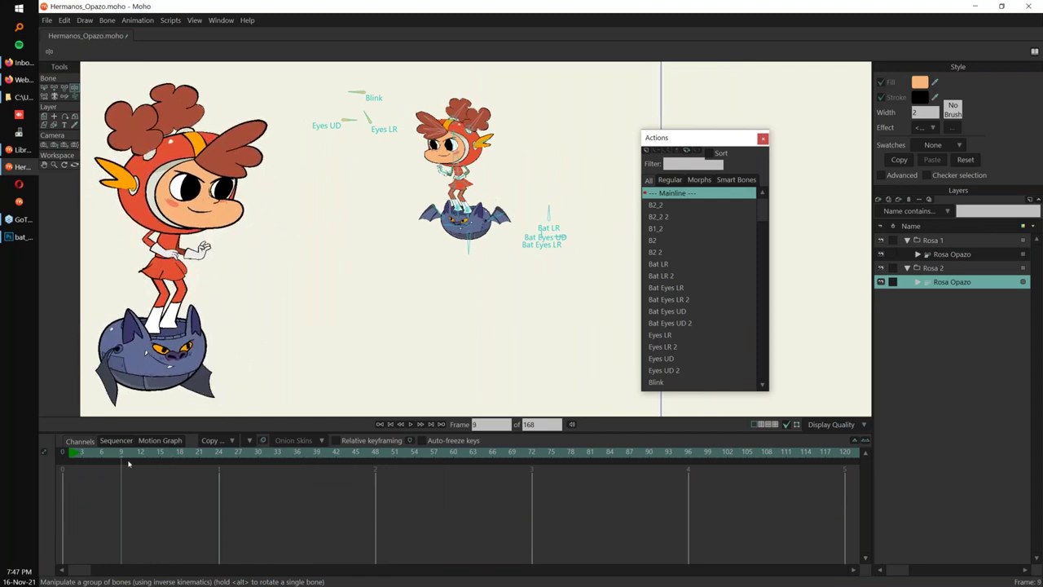
pyautogui.moveTo(493, 198); pyautogui.dragTo(355, 302)
pyautogui.scroll(2, 367, 308)
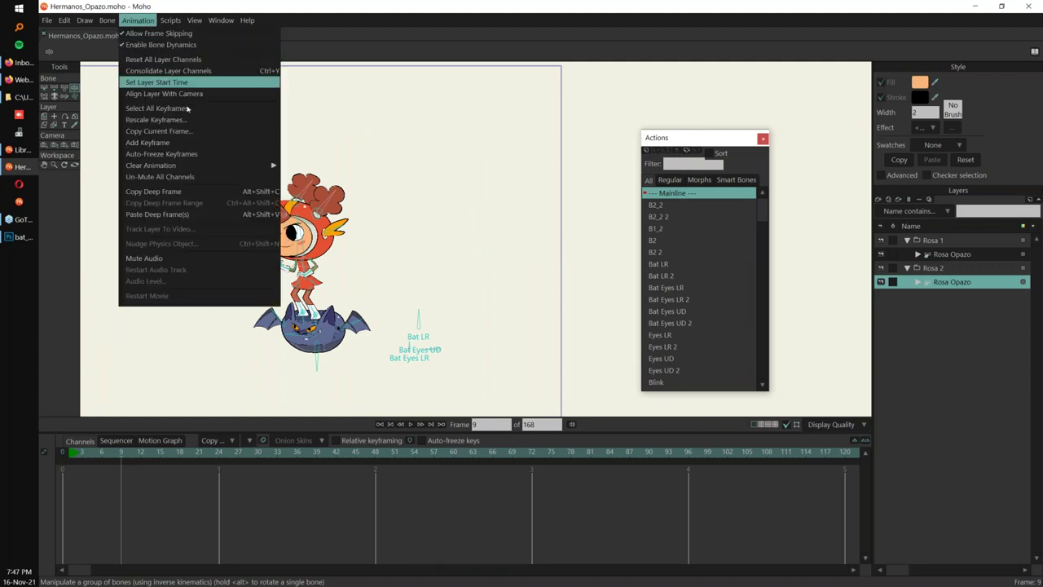
pyautogui.click(256, 215)
pyautogui.scroll(2, 424, 209)
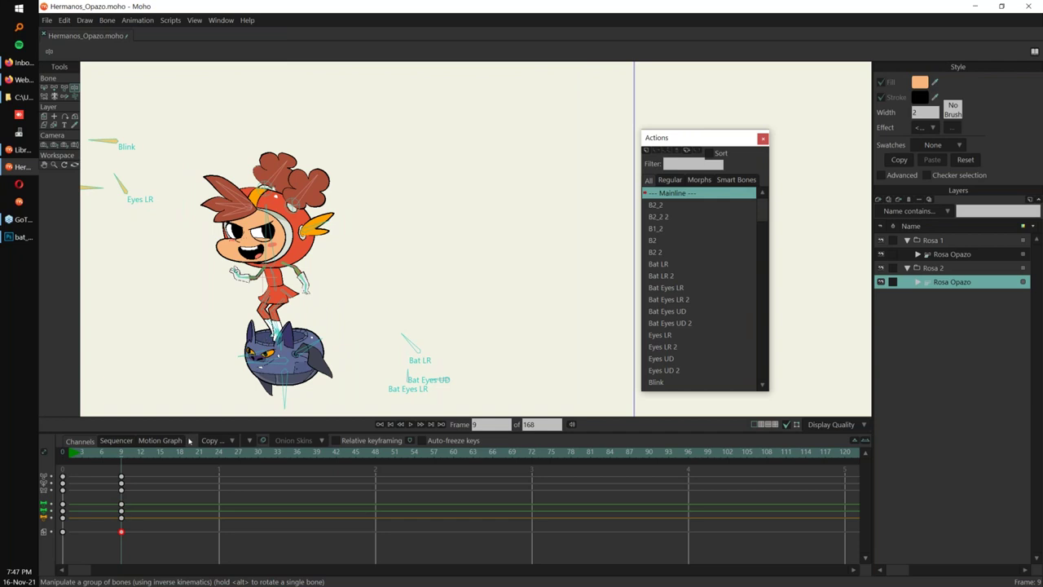
# Play the animation from the start of the timeline to review both characters, including the pasted pose.
pyautogui.scroll(-3, 425, 314)
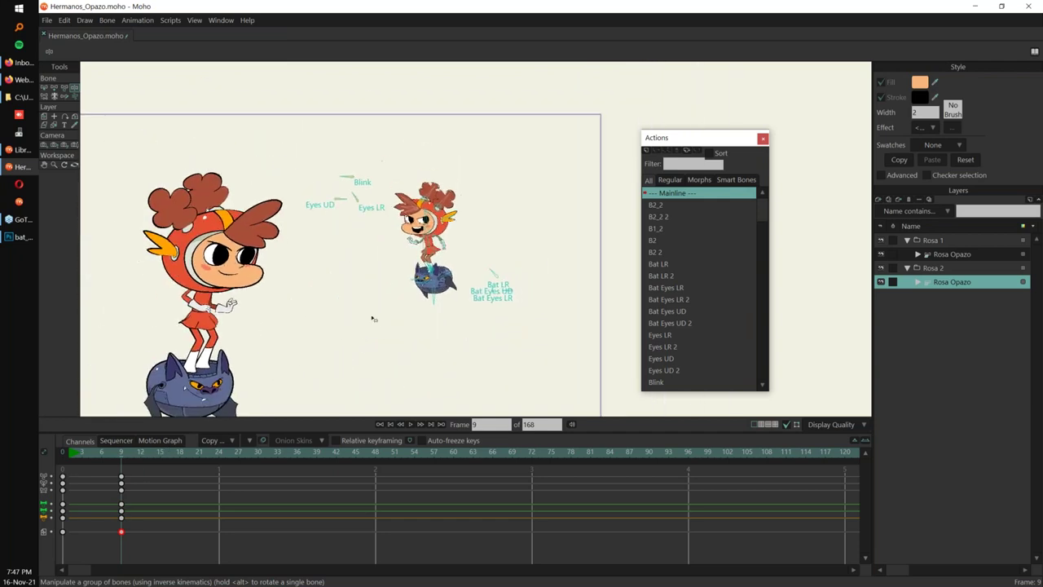
pyautogui.click(79, 453)
pyautogui.press('space')
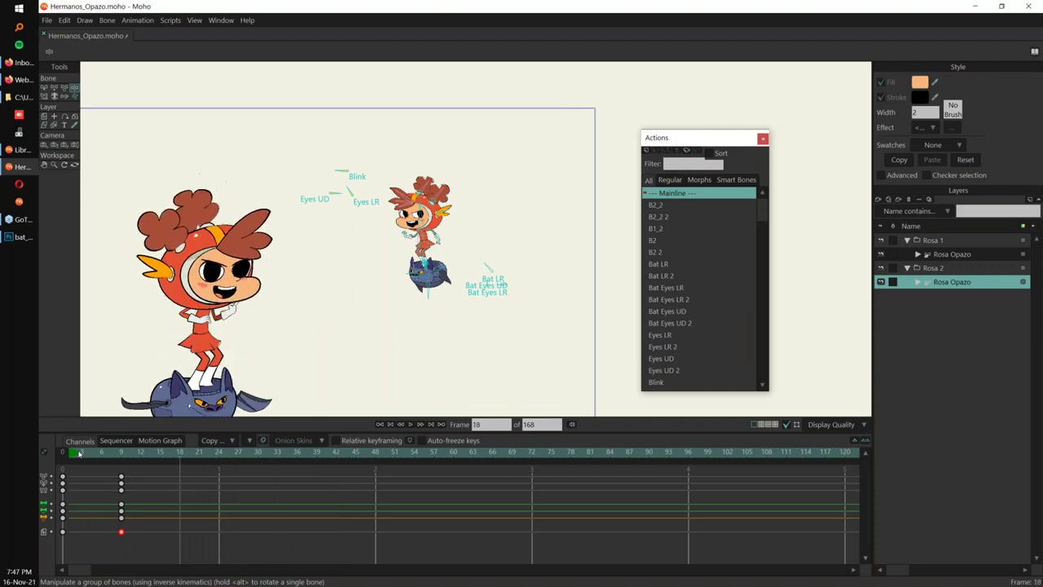
pyautogui.press('space')
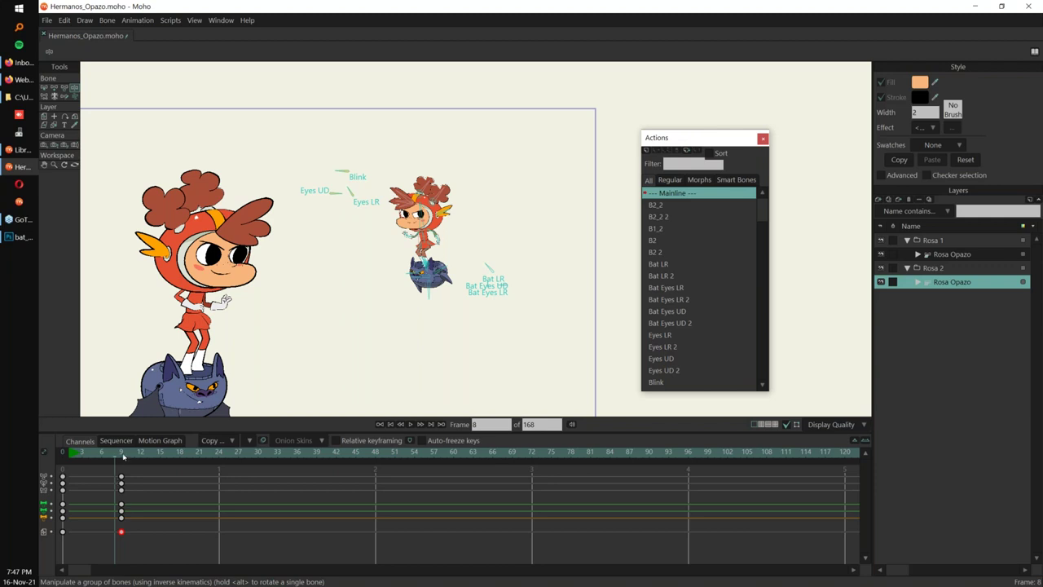
pyautogui.click(131, 457)
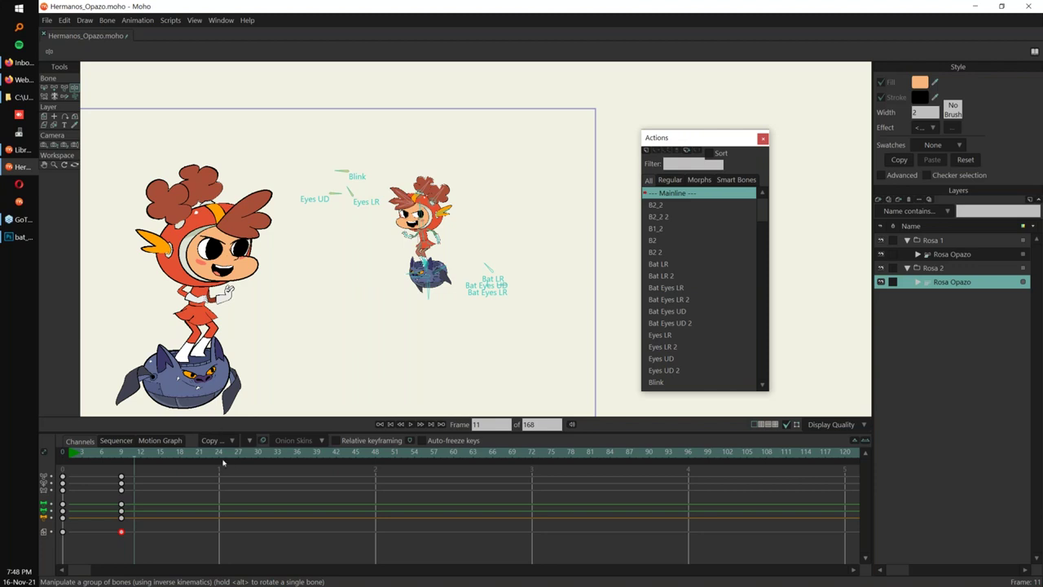
pyautogui.click(220, 487)
pyautogui.click(138, 21)
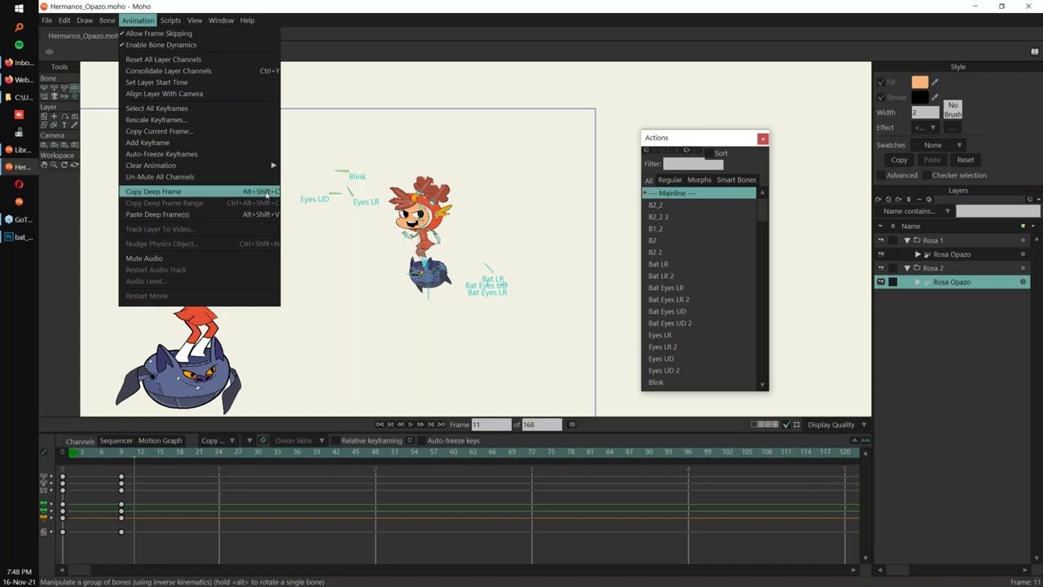
pyautogui.click(267, 193)
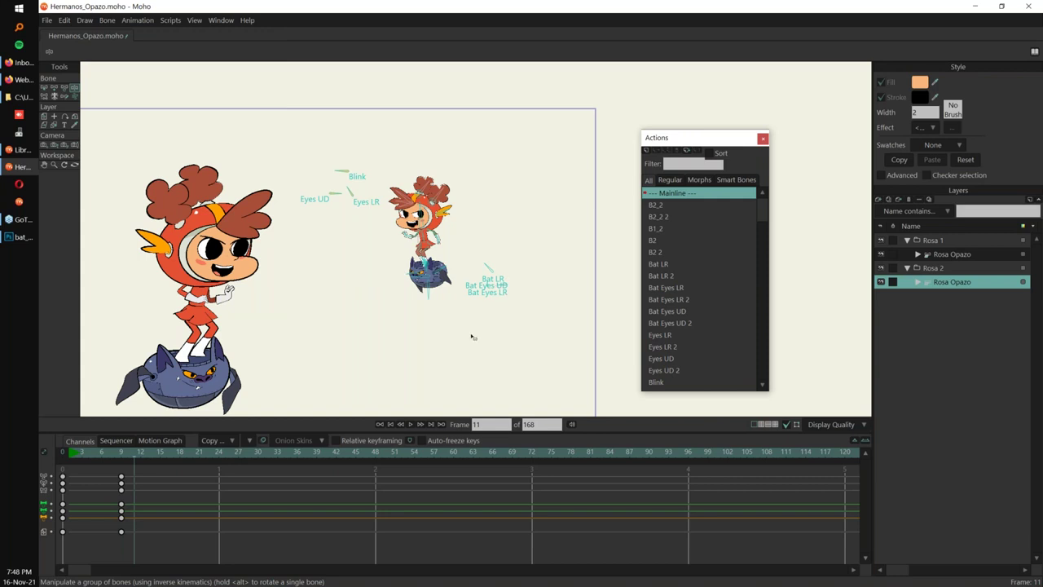
# Create a new blank document, then return to the Hermanos_Opazo.moho document.
pyautogui.hotkey('alt', 'Tab')
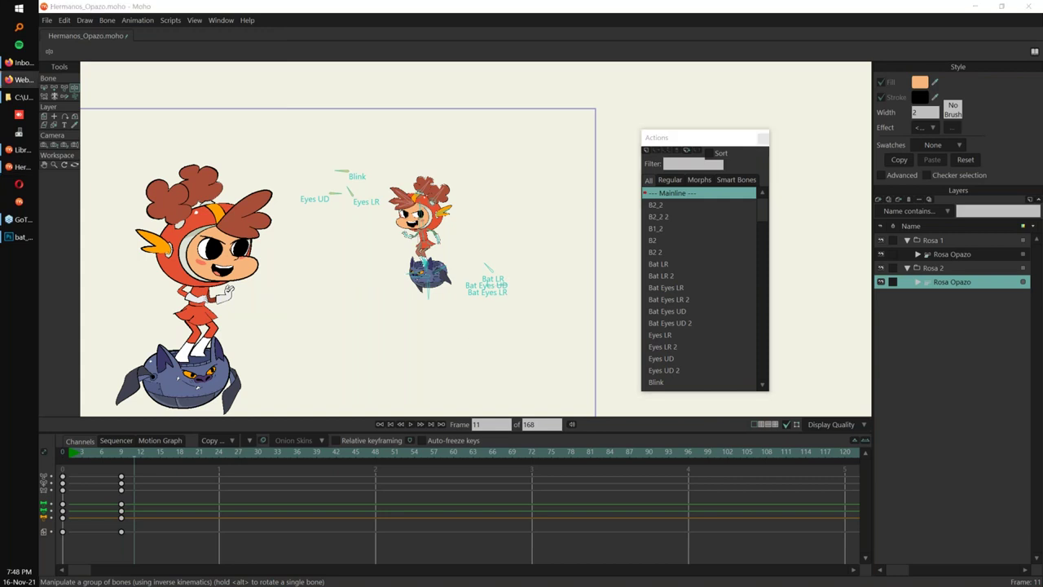
pyautogui.hotkey('alt', 'Tab')
pyautogui.hotkey('ctrl', 'n')
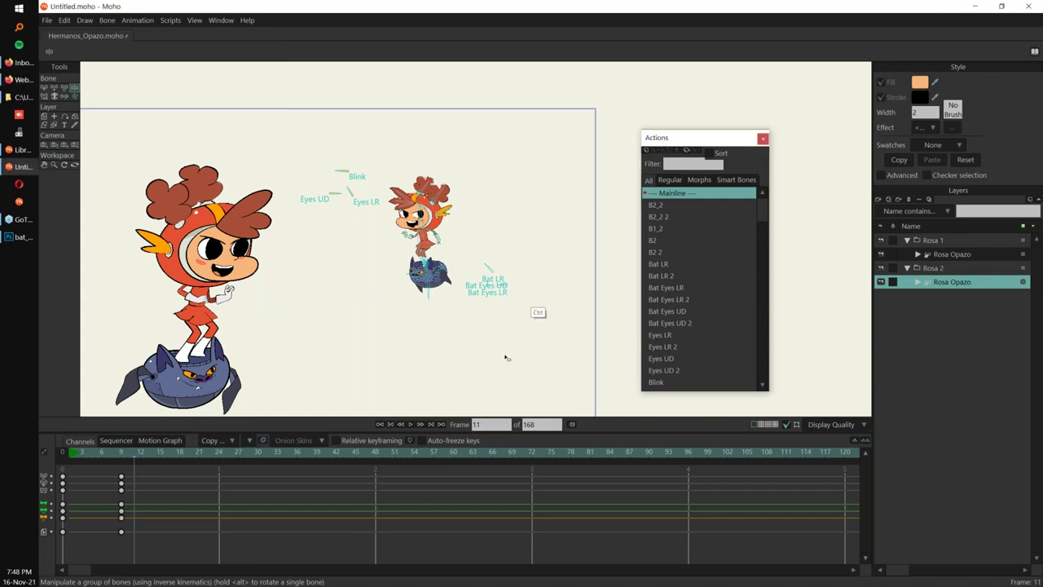
pyautogui.click(23, 97)
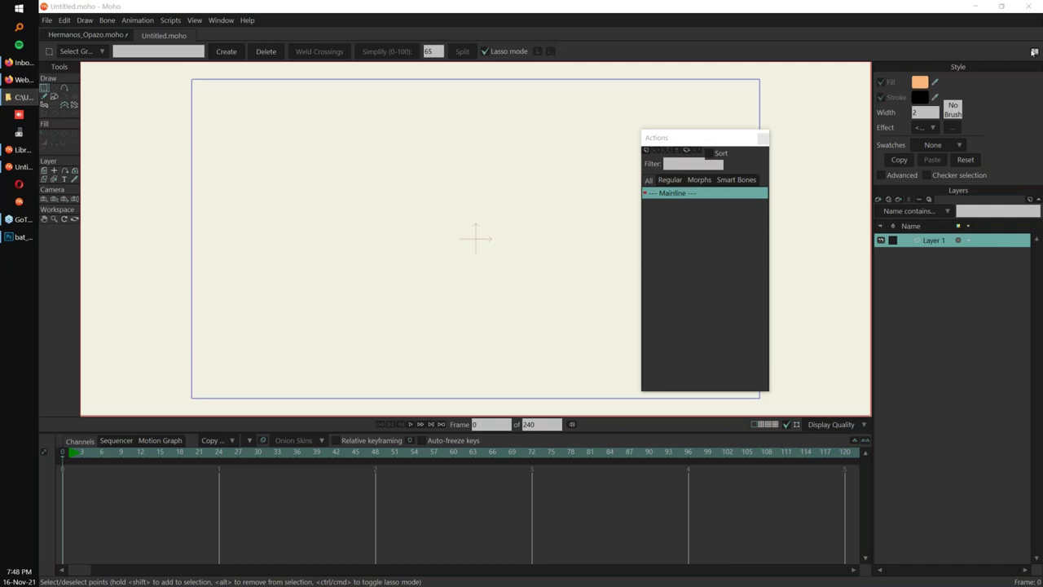
pyautogui.click(98, 34)
pyautogui.click(98, 34)
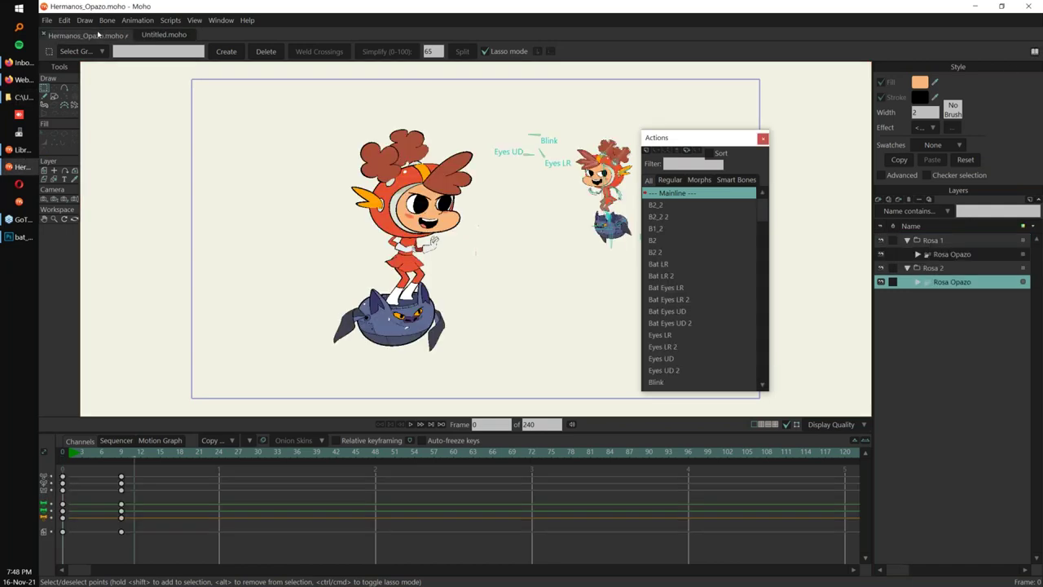
# Open the Export Animation settings for the Hermanos_Opazo project.
pyautogui.scroll(2, 493, 299)
pyautogui.moveTo(492, 298); pyautogui.dragTo(558, 270)
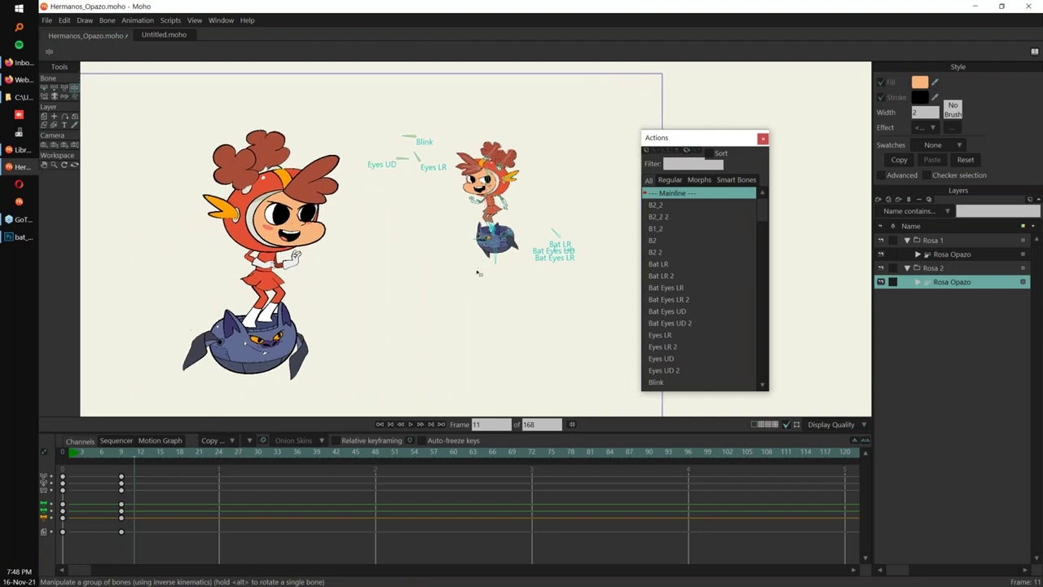
pyautogui.click(48, 20)
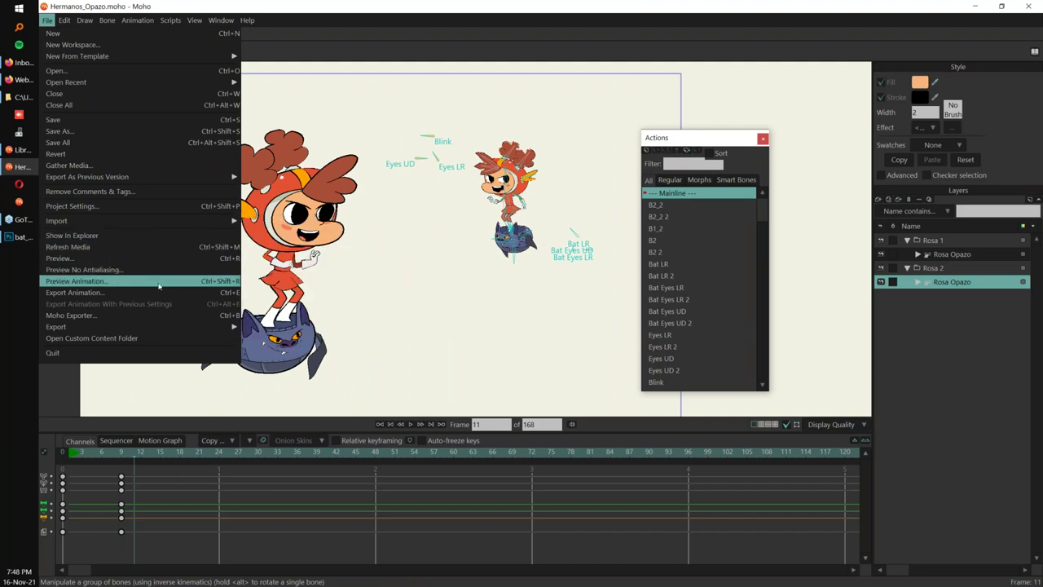
pyautogui.click(231, 293)
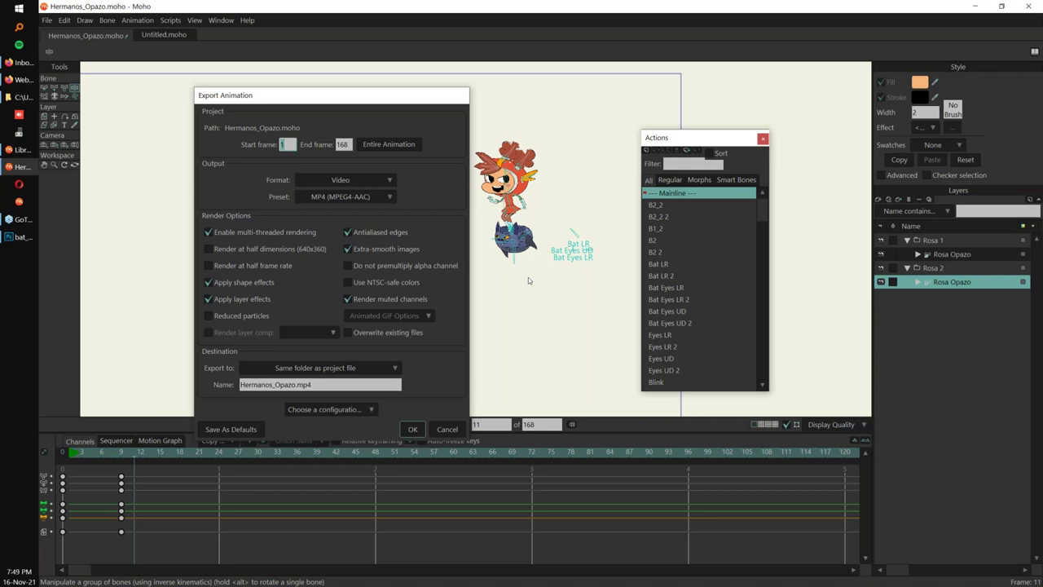
# Look through the available MP4, MOV, AVI and ASF export presets for the video format, and cancel the export.
pyautogui.click(383, 199)
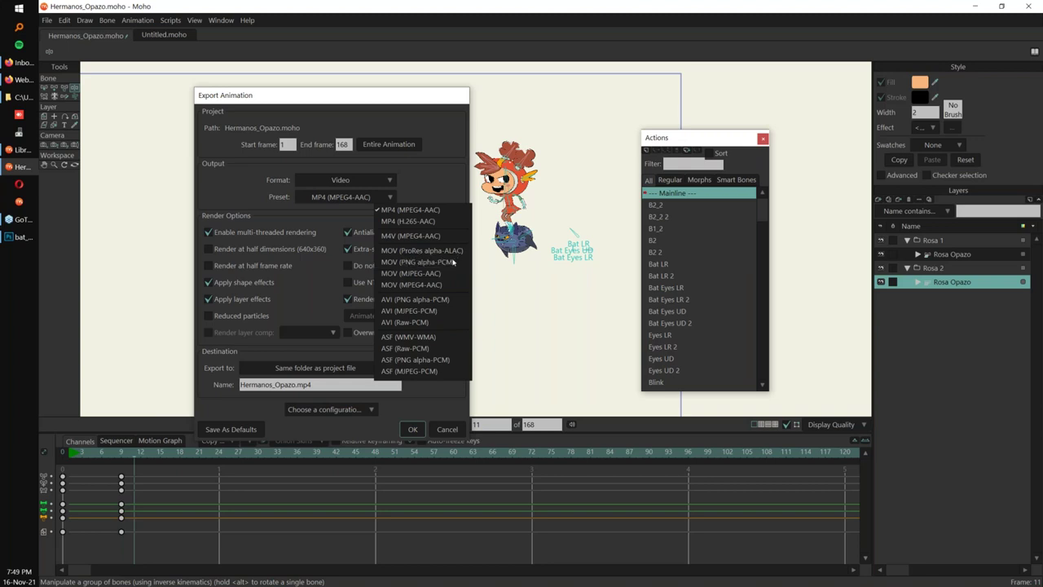
pyautogui.click(435, 184)
pyautogui.click(387, 198)
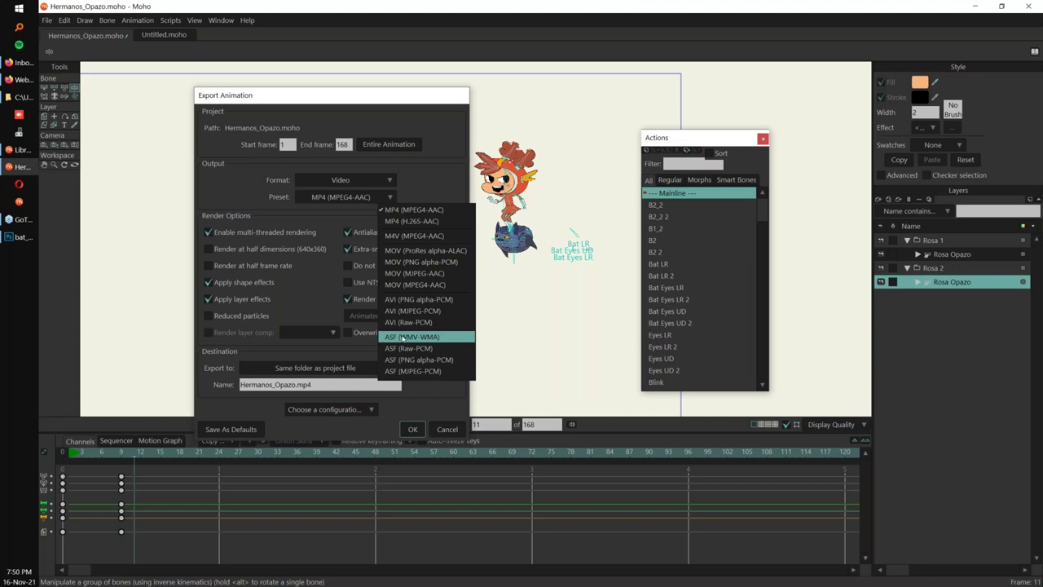
pyautogui.click(424, 165)
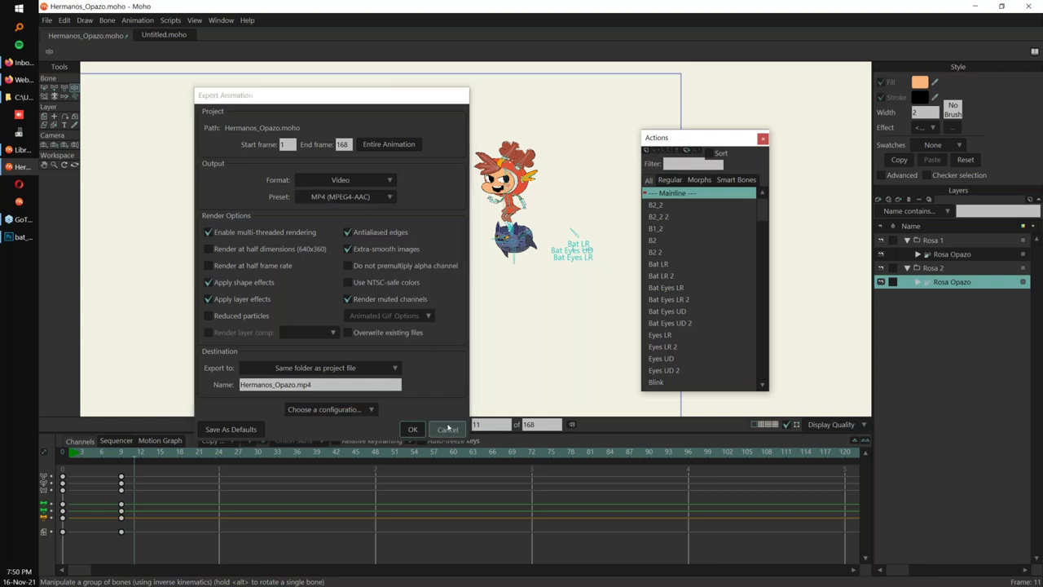
pyautogui.click(448, 429)
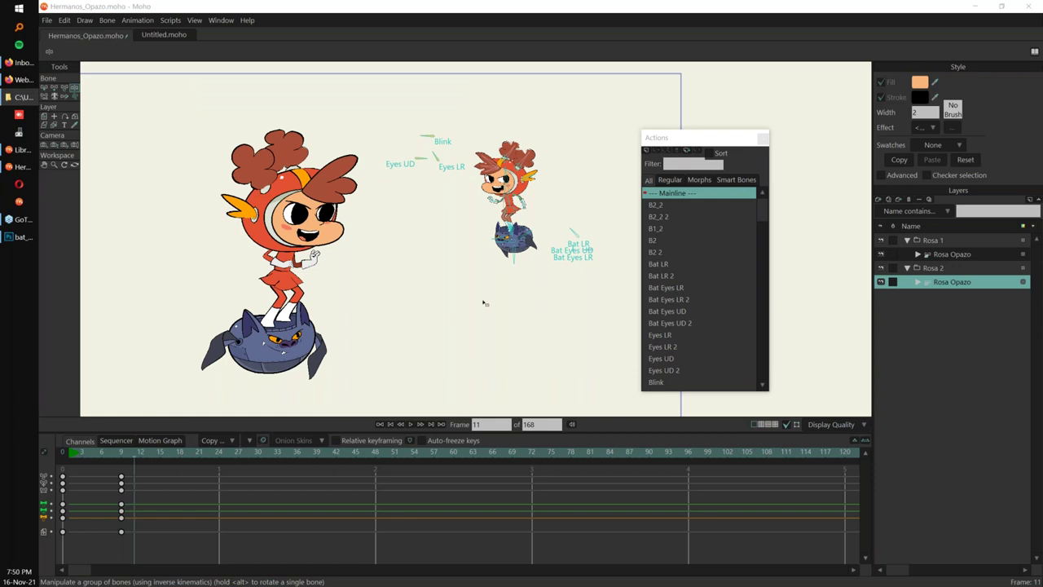
# Open the violinista.moho document from the Webinar_13.5.2 folder.
pyautogui.click(378, 489)
pyautogui.hotkey('ctrl', 'o')
pyautogui.write('"C:\\Users\\vipar\\Dropbox\\Lost_Marble\\Moho 13.5\\Rigs\\Webinar_13.5.2\\violinista.moho"')
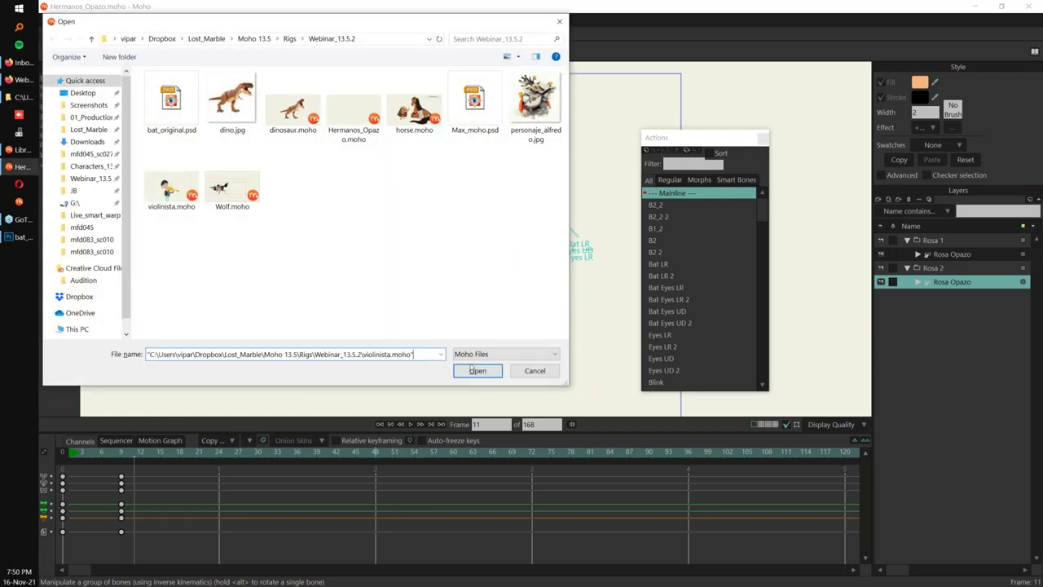
pyautogui.click(477, 371)
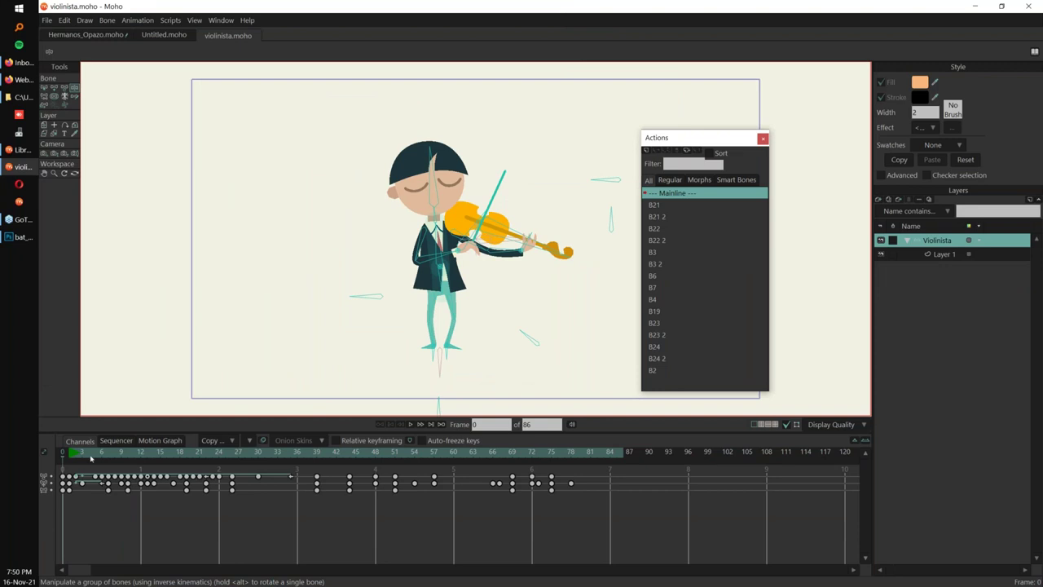
# Play back the violinist animation to review it, and stop the playback.
pyautogui.moveTo(467, 268); pyautogui.dragTo(453, 283)
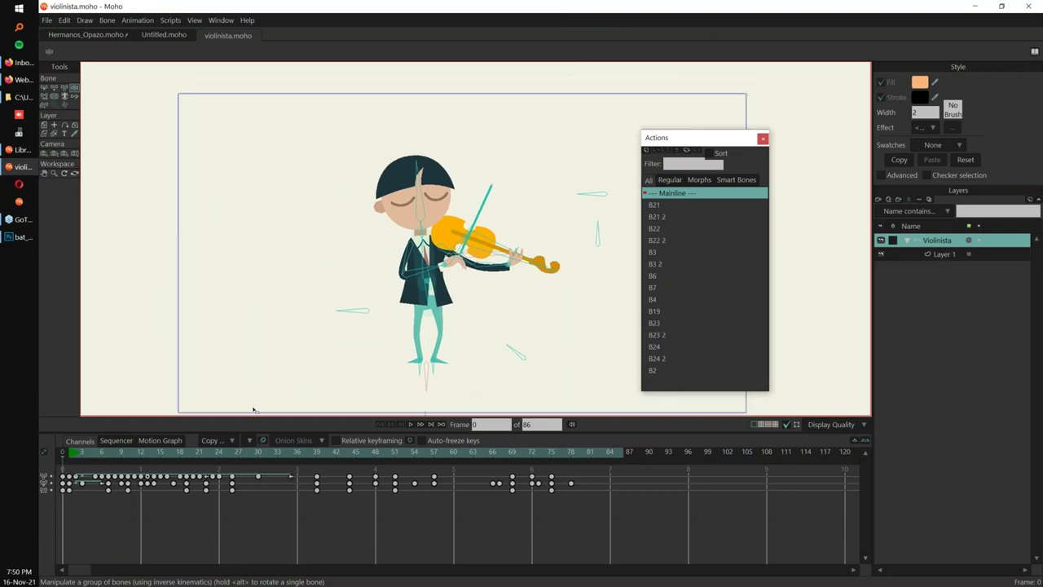
pyautogui.press('space')
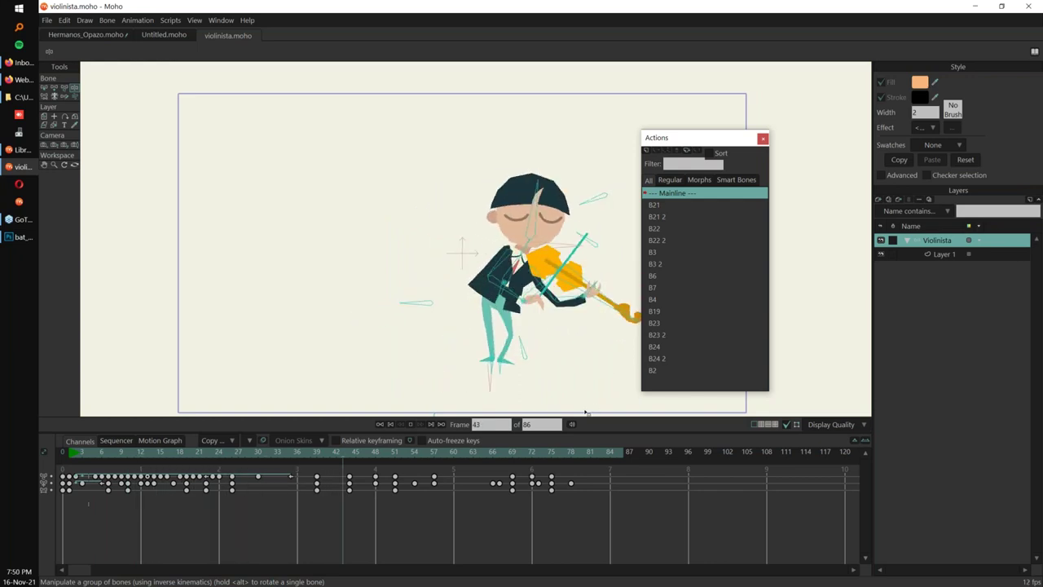
pyautogui.press('space')
pyautogui.scroll(3, 488, 336)
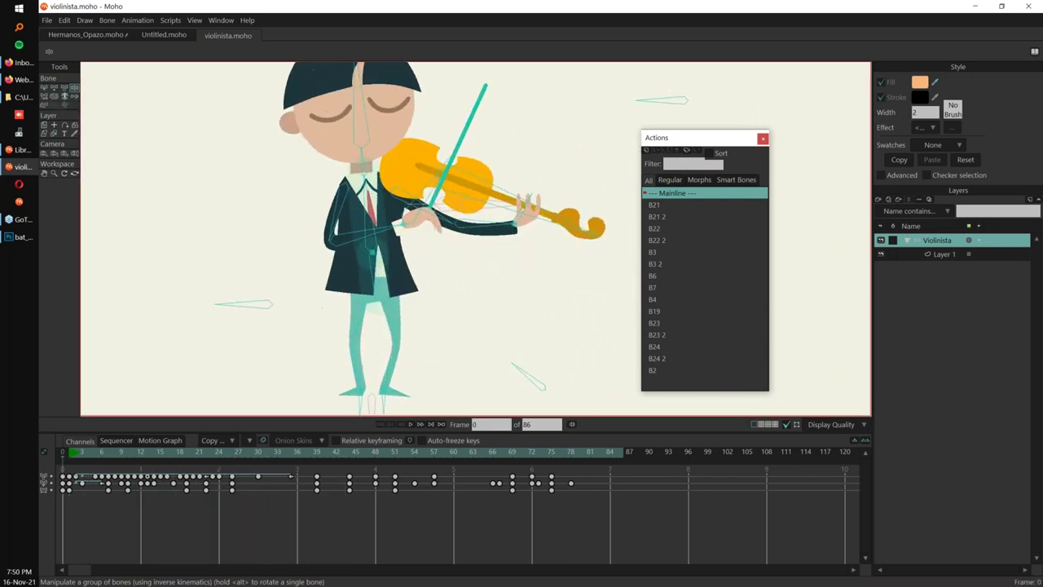
# Display the bone-coloured point bindings of Layer 1 with the Bind Points tool, framing the violinist's legs.
pyautogui.click(947, 253)
pyautogui.scroll(4, 507, 310)
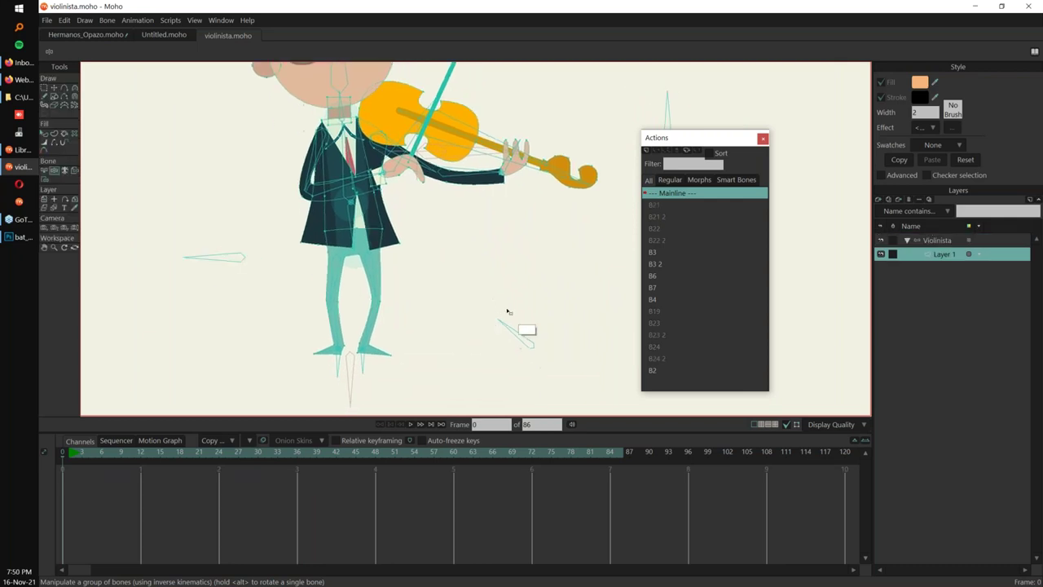
pyautogui.press('shift')
pyautogui.scroll(2, 393, 343)
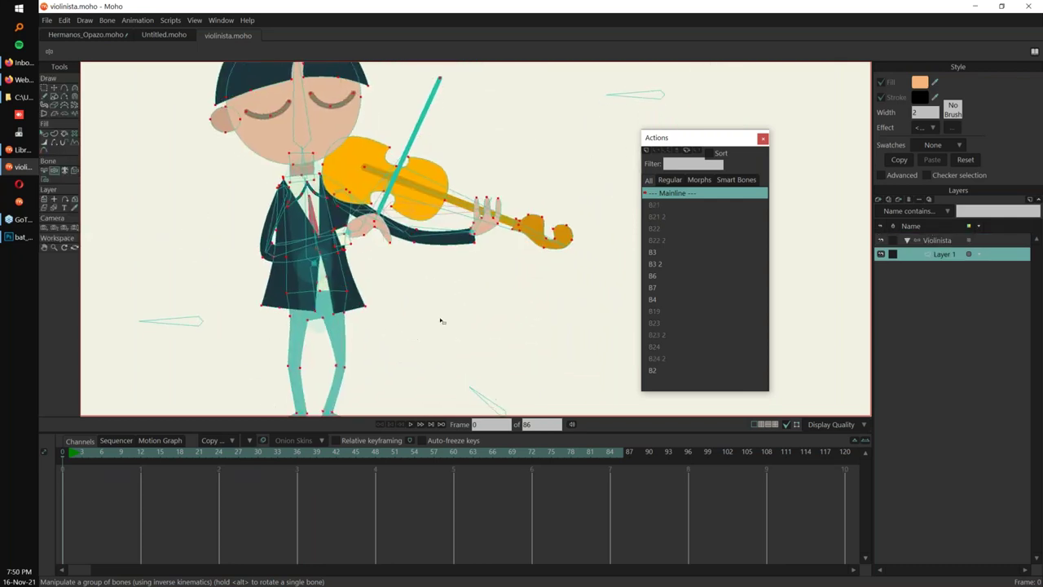
pyautogui.click(45, 178)
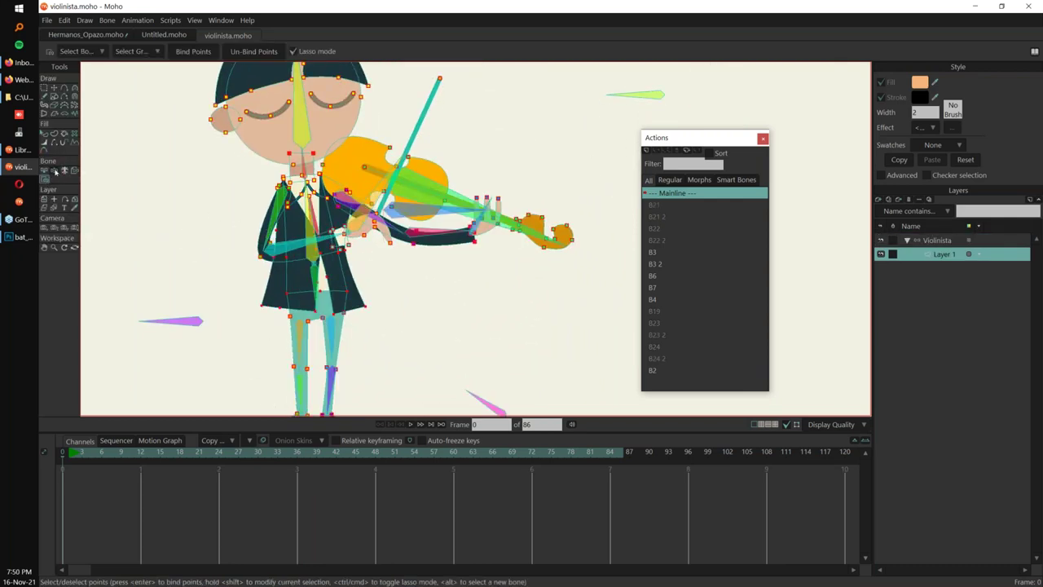
pyautogui.moveTo(434, 298); pyautogui.dragTo(436, 266)
pyautogui.scroll(2, 407, 263)
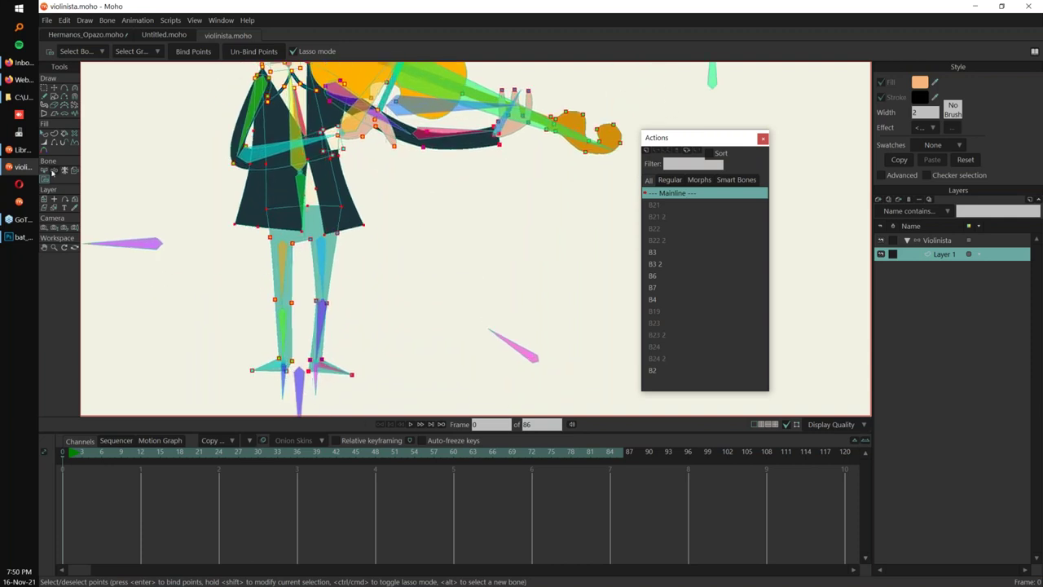
pyautogui.scroll(1, 360, 267)
pyautogui.scroll(2, 361, 267)
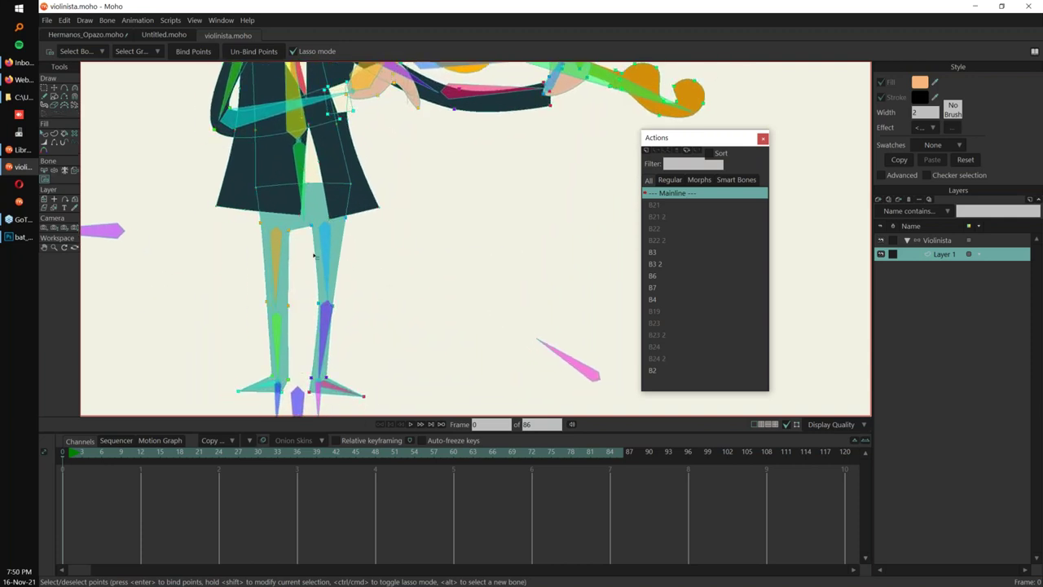
pyautogui.scroll(2, 314, 277)
pyautogui.scroll(2, 309, 296)
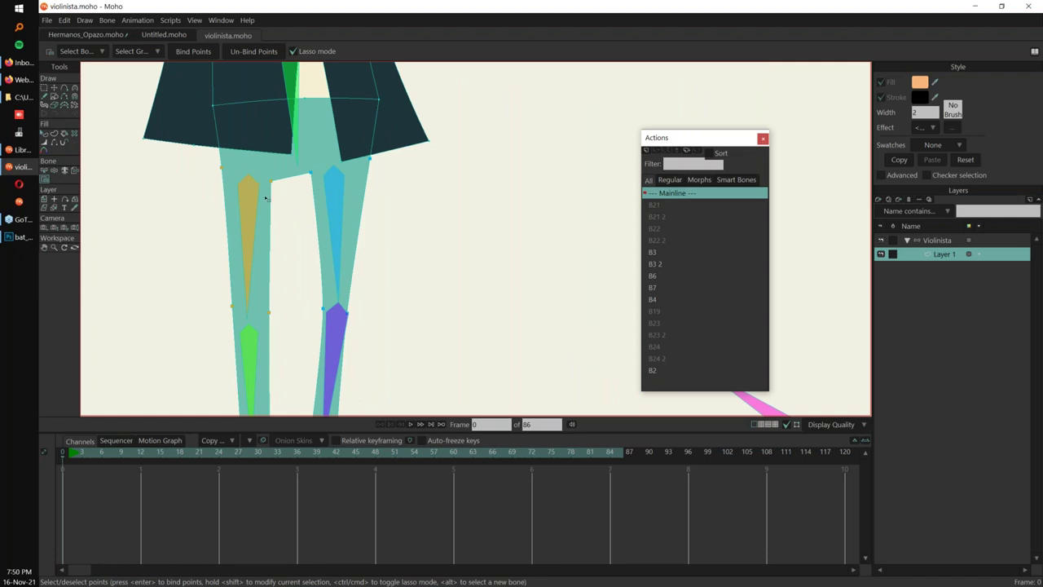
# Examine the knee and ankle points of the leg with the orange and green bones, selecting individual points.
pyautogui.moveTo(268, 174); pyautogui.dragTo(270, 171)
pyautogui.moveTo(274, 317); pyautogui.dragTo(282, 197)
pyautogui.scroll(2, 278, 236)
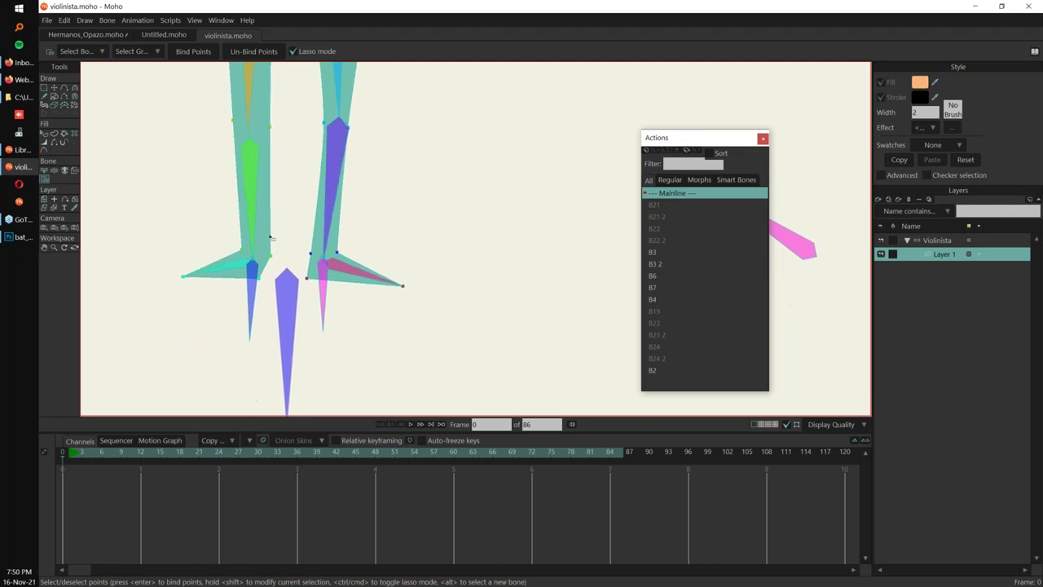
pyautogui.scroll(1, 291, 232)
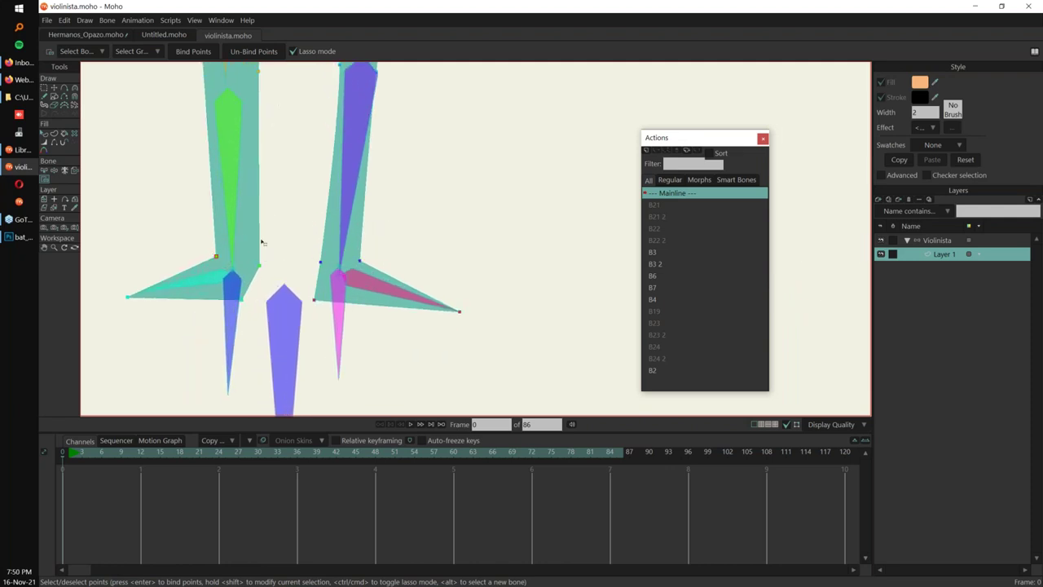
pyautogui.scroll(1, 277, 233)
pyautogui.scroll(3, 236, 294)
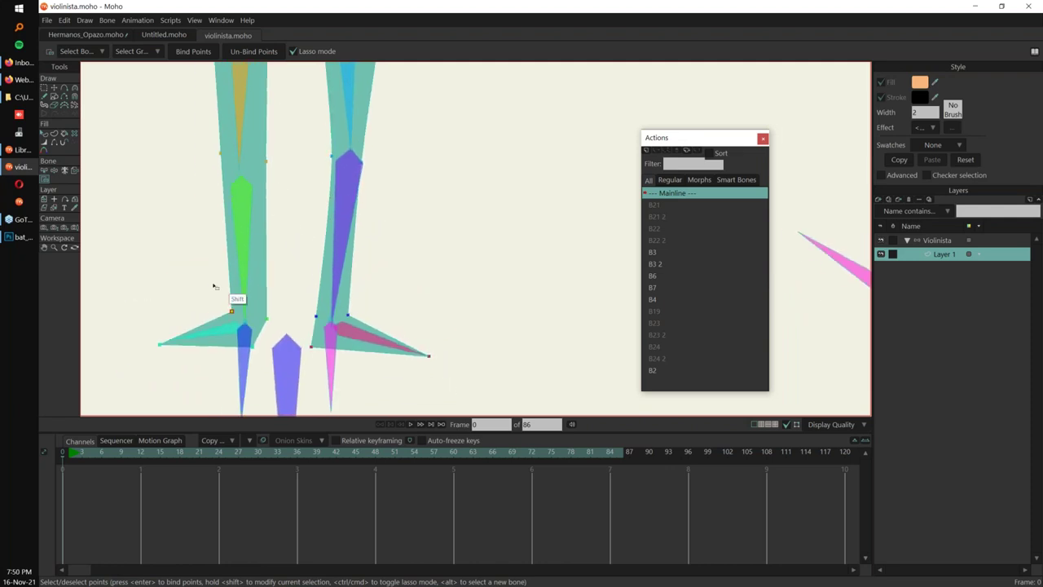
pyautogui.scroll(2, 314, 250)
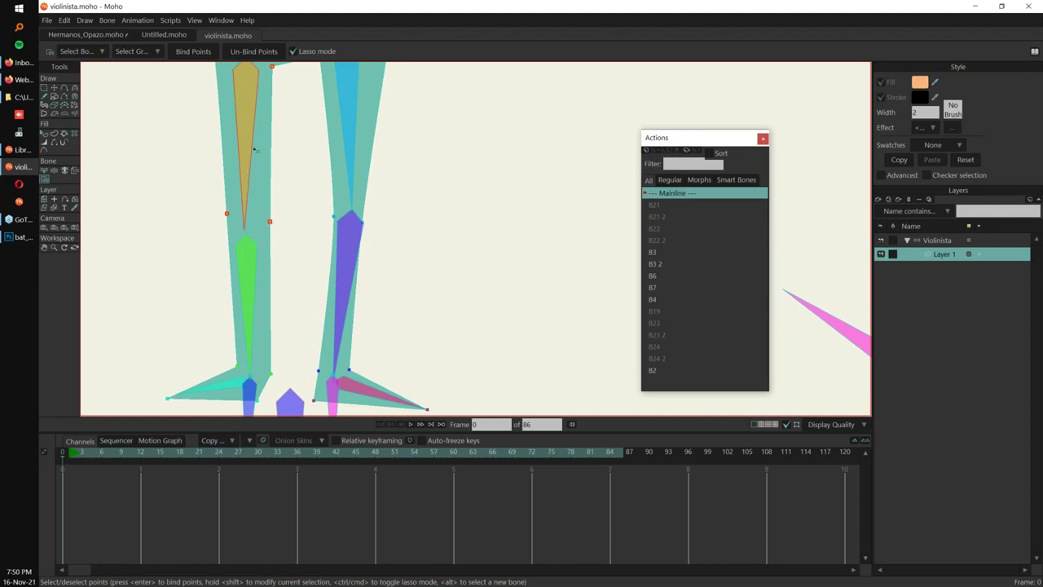
# Select the orange thigh bone to highlight its bound points, and magnify the knee area for inspection.
pyautogui.click(254, 195)
pyautogui.scroll(1, 233, 203)
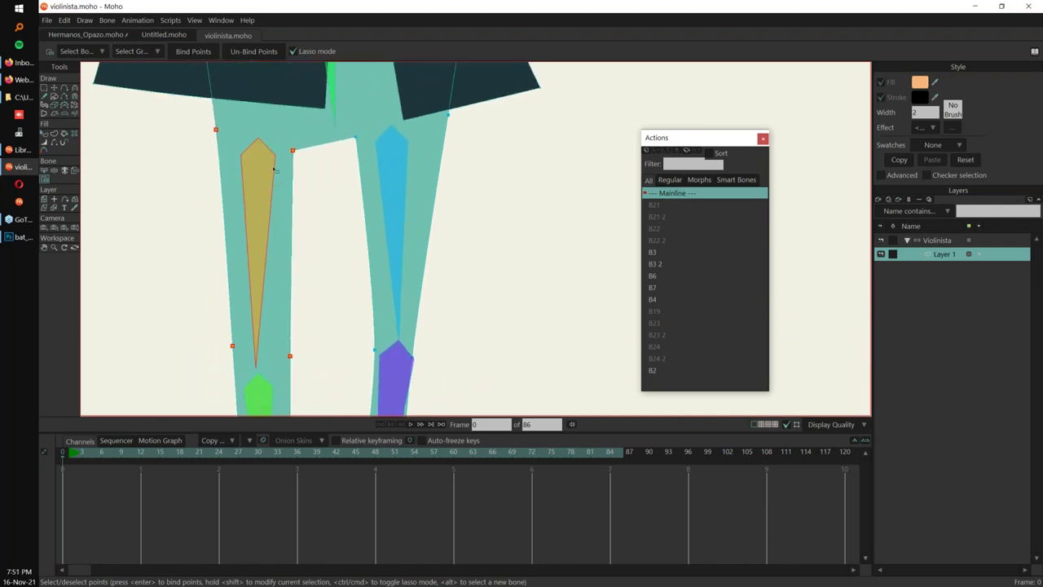
pyautogui.scroll(-3, 276, 183)
pyautogui.scroll(2, 318, 199)
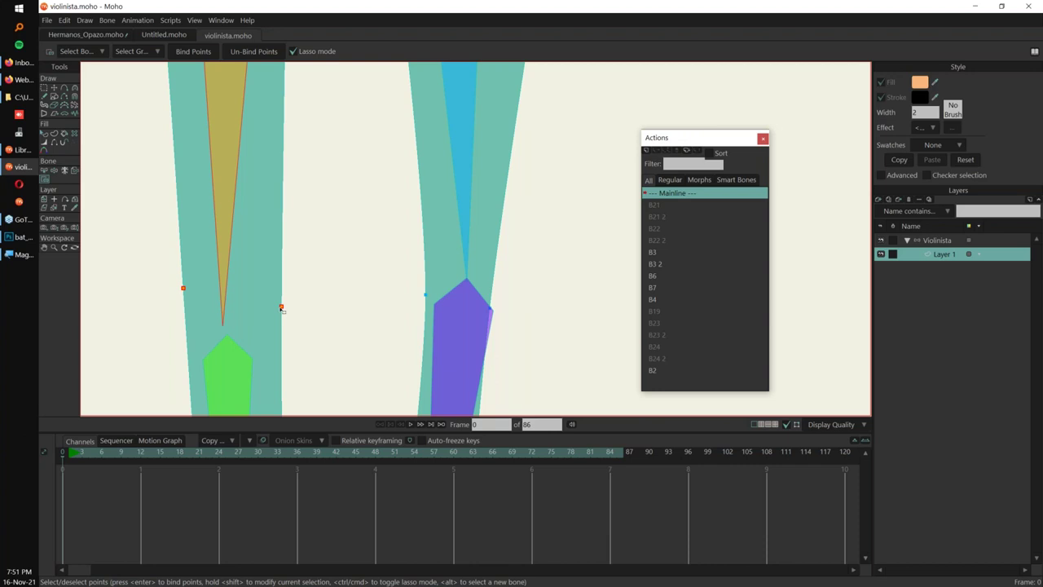
pyautogui.press('super+plus')
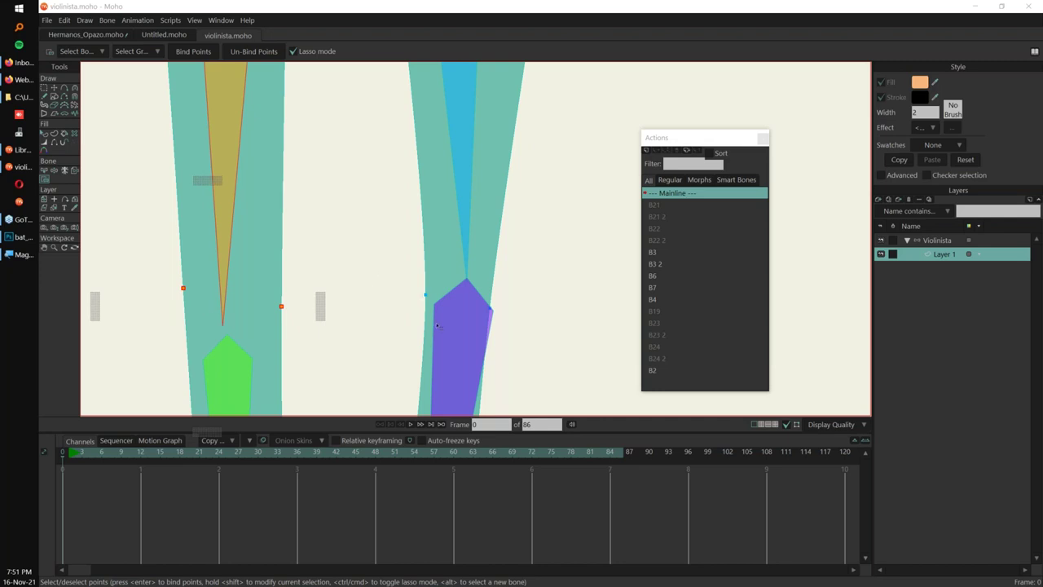
pyautogui.moveTo(349, 287); pyautogui.dragTo(388, 255)
pyautogui.scroll(-2, 389, 255)
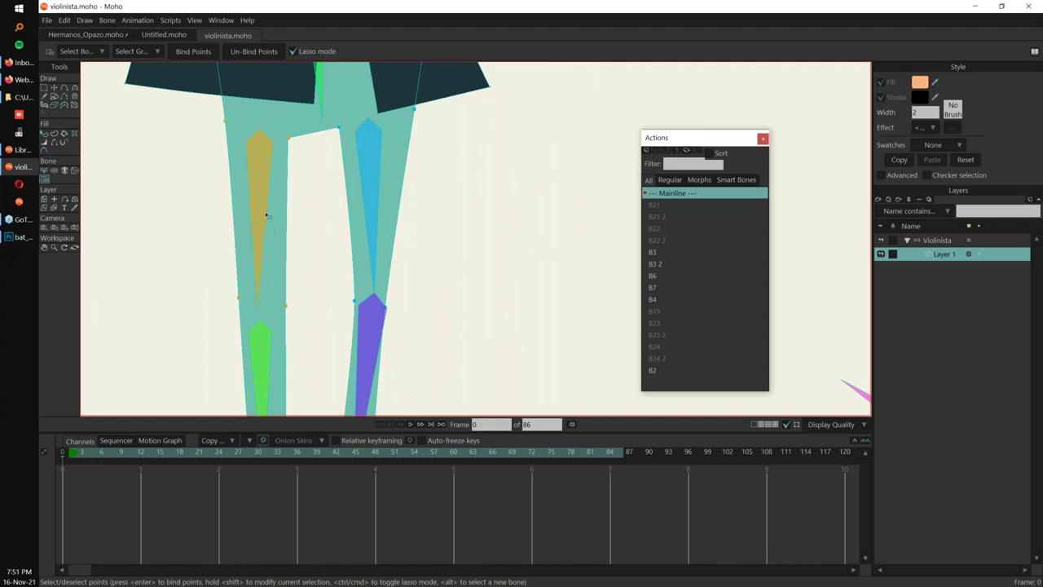
# Bind the two ankle points of the same leg to the orange thigh bone and inspect them magnified.
pyautogui.scroll(-3, 310, 301)
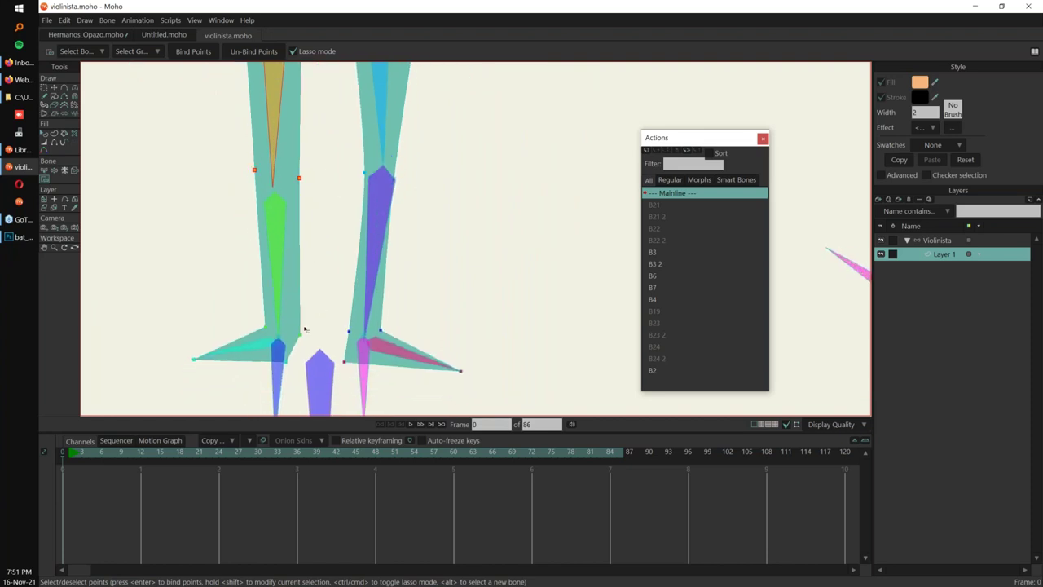
pyautogui.moveTo(305, 317)
pyautogui.mouseDown()
pyautogui.moveTo(253, 332)
pyautogui.moveTo(263, 340)
pyautogui.moveTo(303, 326)
pyautogui.mouseUp()
pyautogui.press('super+plus')
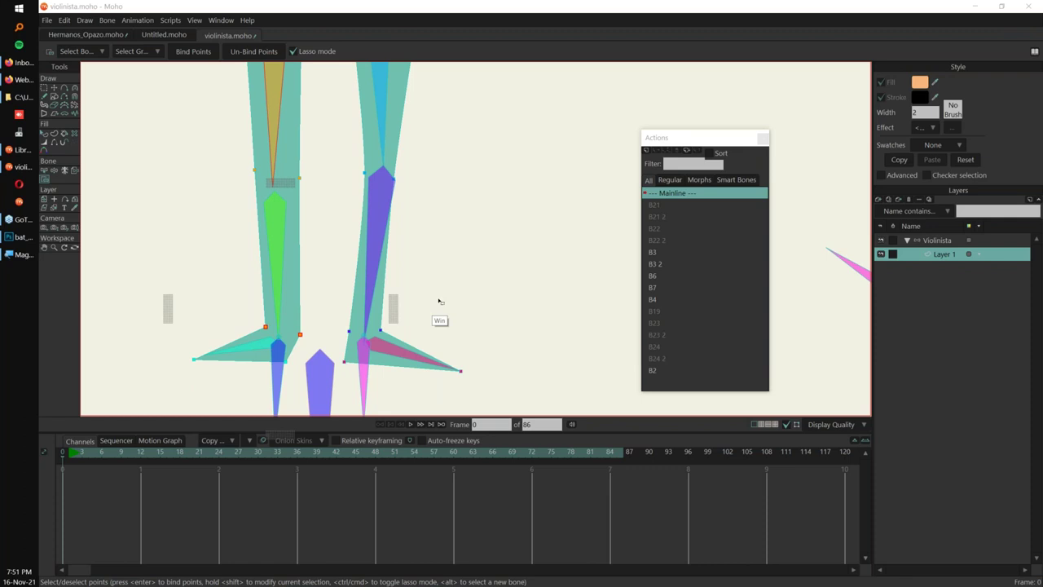
pyautogui.press('super+Escape')
pyautogui.moveTo(301, 236); pyautogui.dragTo(333, 251)
pyautogui.moveTo(437, 279); pyautogui.dragTo(454, 337)
pyautogui.scroll(-2, 454, 337)
pyautogui.moveTo(380, 323); pyautogui.dragTo(376, 282)
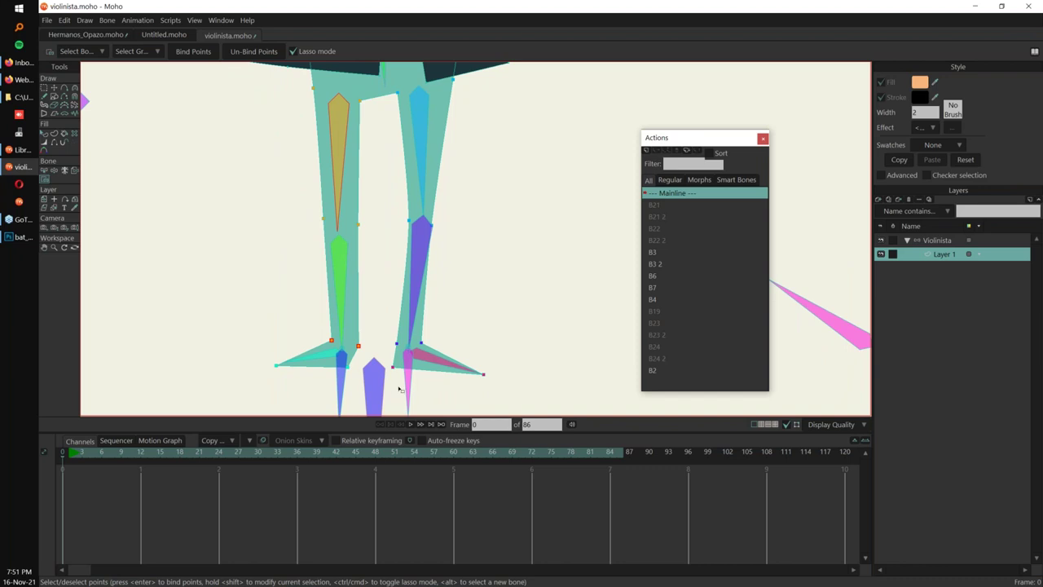
# Select the green shin bone and bind the two ankle points of that leg to it.
pyautogui.click(375, 284)
pyautogui.moveTo(392, 177); pyautogui.dragTo(381, 114)
pyautogui.keyDown('alt'); pyautogui.click(333, 247); pyautogui.keyUp('alt')
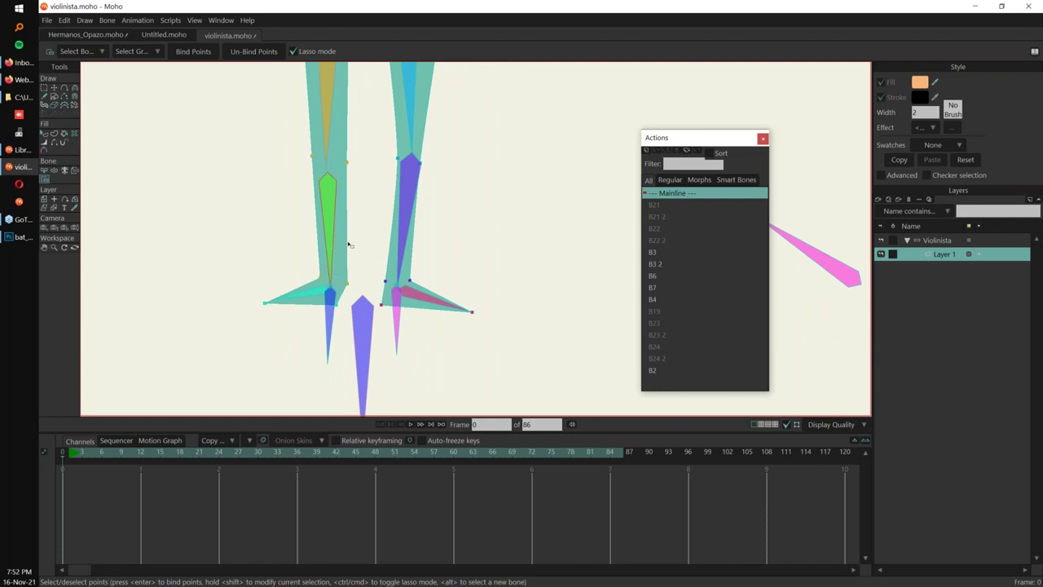
pyautogui.moveTo(342, 272)
pyautogui.mouseDown()
pyautogui.moveTo(355, 280)
pyautogui.moveTo(313, 284)
pyautogui.moveTo(347, 293)
pyautogui.mouseUp()
pyautogui.click(196, 54)
# Select the toe and heel points of the same foot and bind them to the green shin bone.
pyautogui.click(304, 349)
pyautogui.moveTo(343, 304)
pyautogui.mouseDown()
pyautogui.moveTo(269, 330)
pyautogui.moveTo(344, 300)
pyautogui.moveTo(334, 295)
pyautogui.mouseUp()
pyautogui.moveTo(360, 284)
pyautogui.mouseDown()
pyautogui.moveTo(260, 319)
pyautogui.moveTo(363, 311)
pyautogui.mouseUp()
pyautogui.moveTo(340, 303)
pyautogui.mouseDown()
pyautogui.moveTo(248, 310)
pyautogui.moveTo(338, 311)
pyautogui.mouseUp()
pyautogui.moveTo(440, 216); pyautogui.dragTo(433, 232)
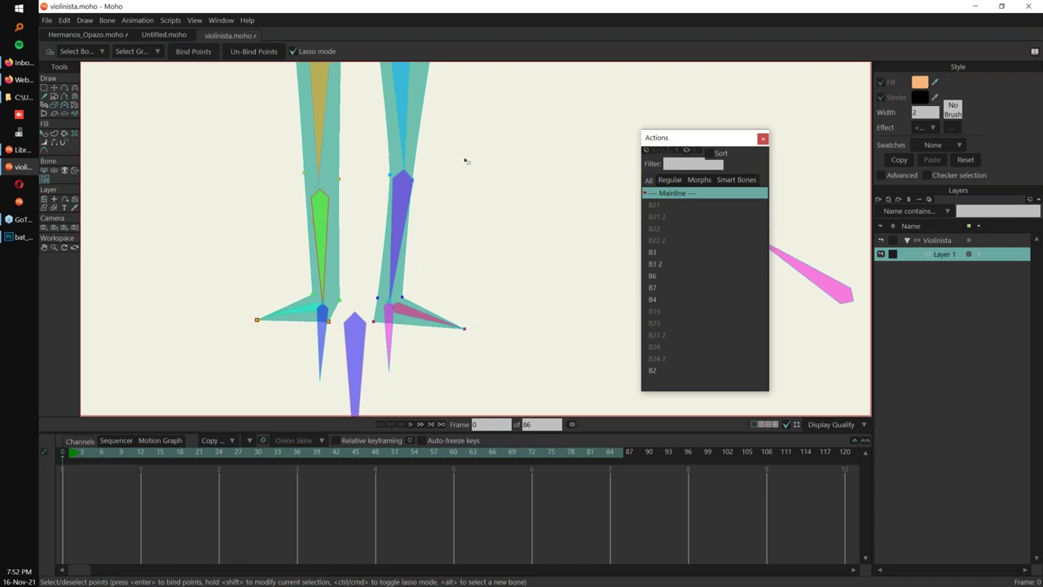
# Select the knee points between the orange and green leg bones and un-bind them.
pyautogui.moveTo(443, 197); pyautogui.dragTo(424, 265)
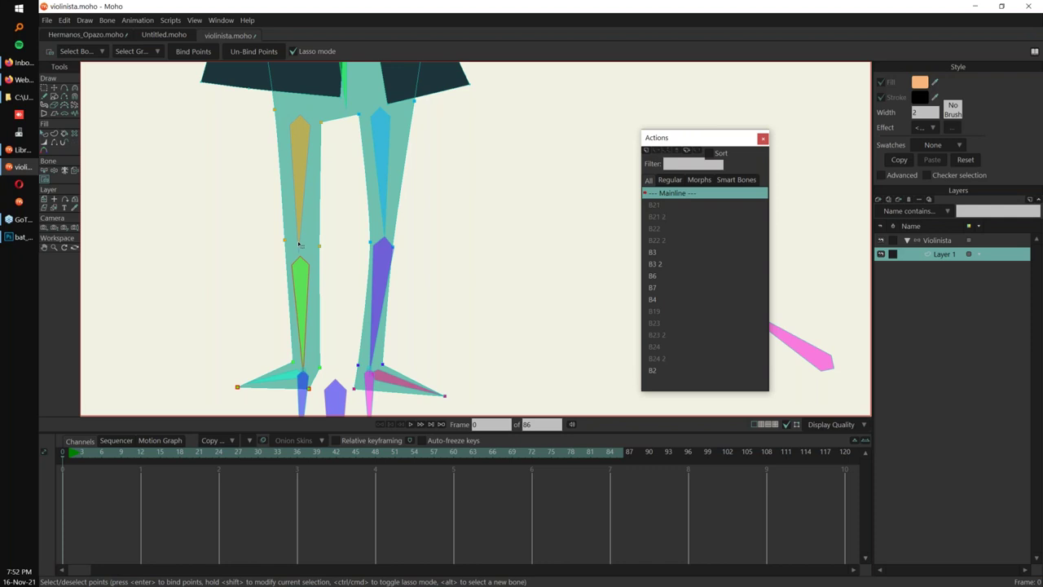
pyautogui.moveTo(331, 239)
pyautogui.mouseDown()
pyautogui.moveTo(278, 223)
pyautogui.moveTo(269, 251)
pyautogui.moveTo(320, 242)
pyautogui.mouseUp()
pyautogui.click(255, 51)
pyautogui.click(336, 261)
pyautogui.scroll(-2, 415, 175)
pyautogui.scroll(-2, 456, 205)
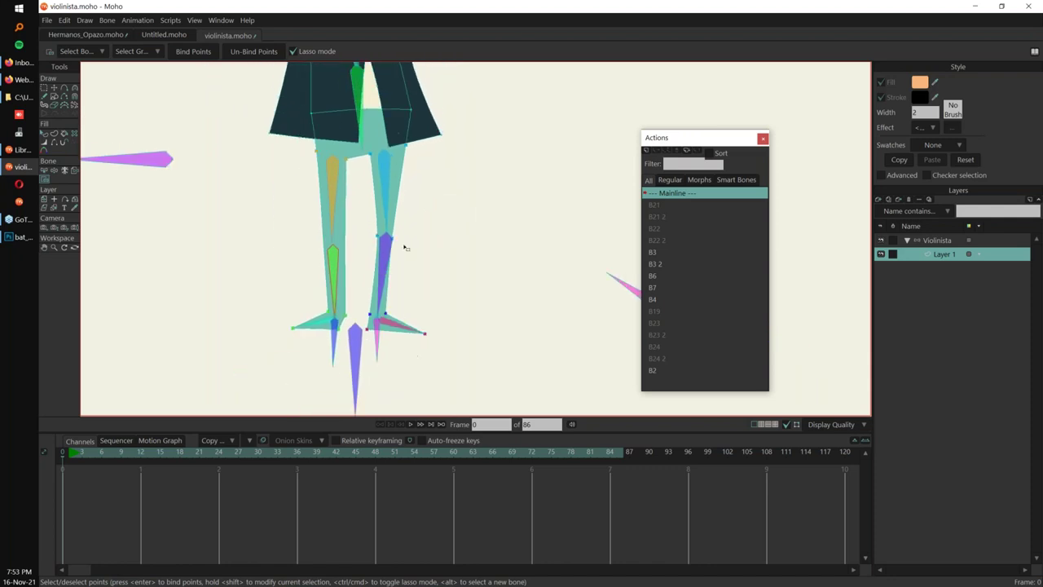
pyautogui.moveTo(405, 247); pyautogui.dragTo(384, 256)
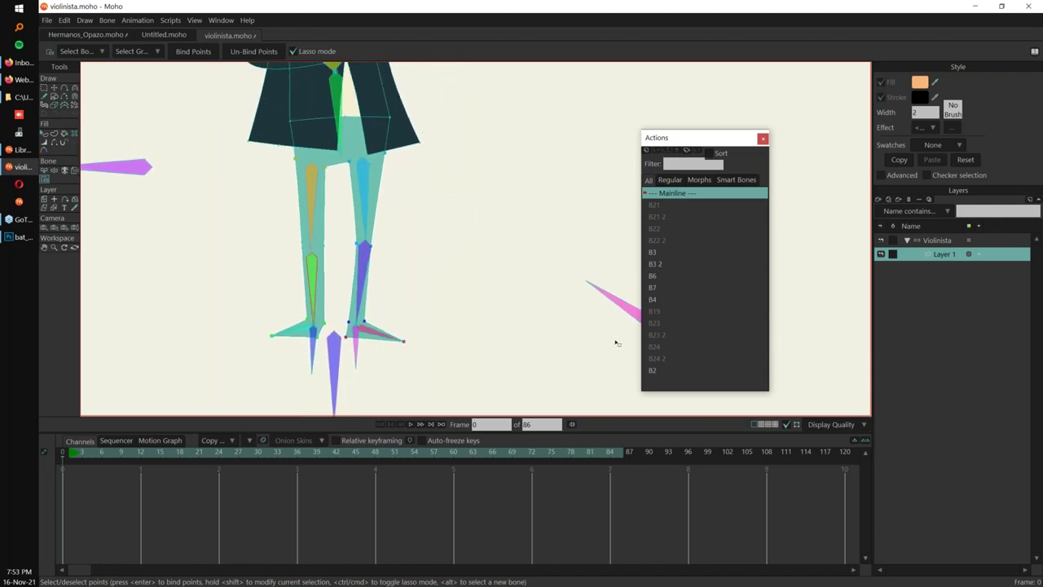
pyautogui.scroll(-3, 547, 299)
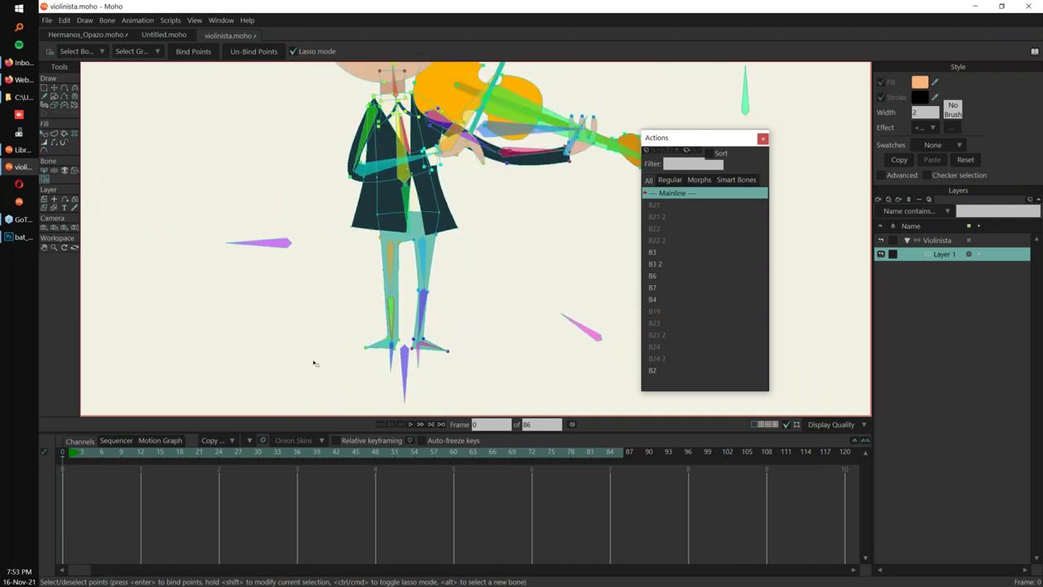
# Open the recent document boric_calma.moho and move the Actions window aside to uncover the artwork.
pyautogui.click(47, 21)
pyautogui.moveTo(188, 84)
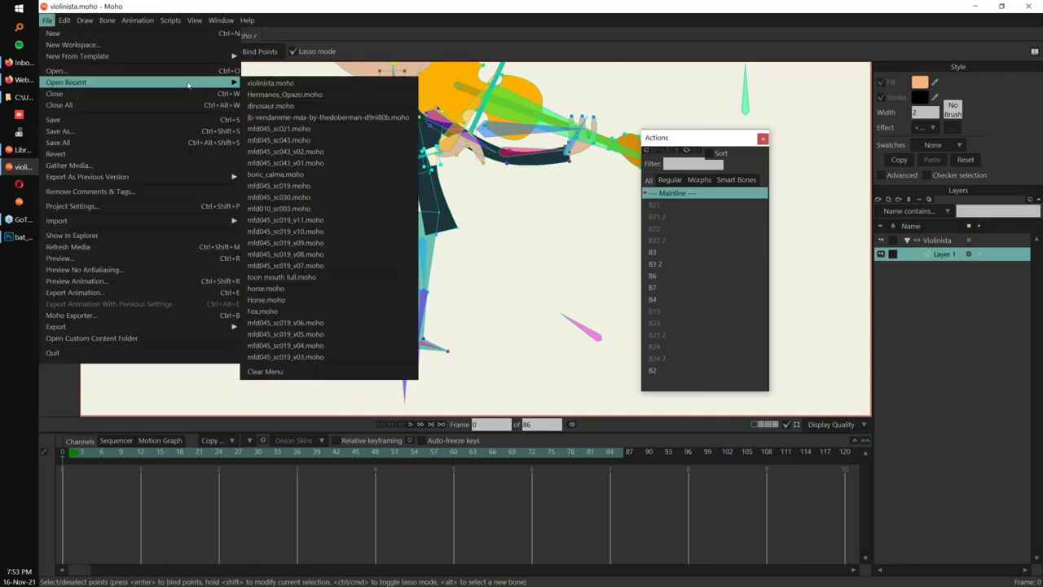
pyautogui.click(373, 173)
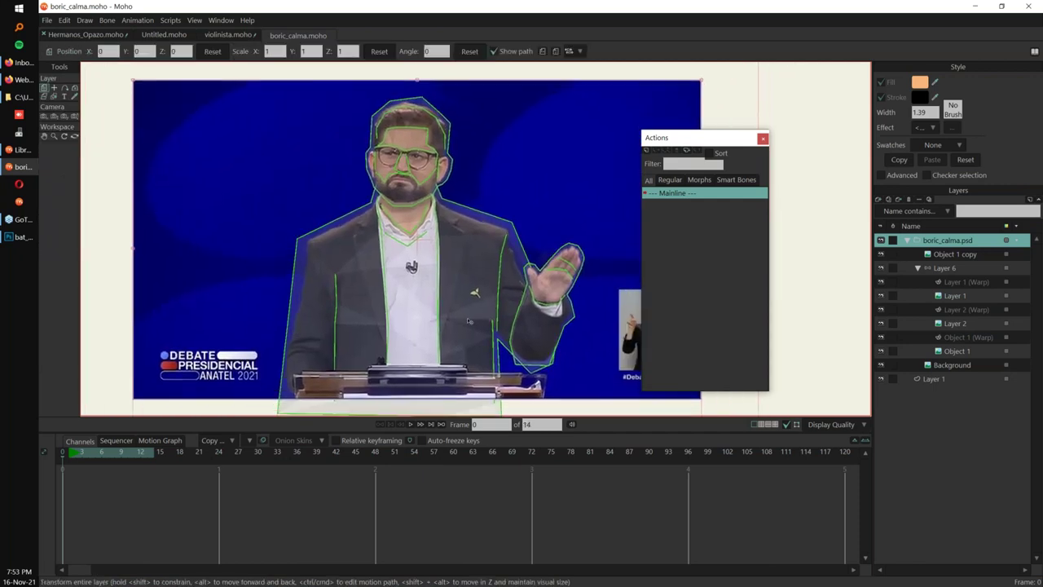
pyautogui.moveTo(722, 132); pyautogui.dragTo(763, 125)
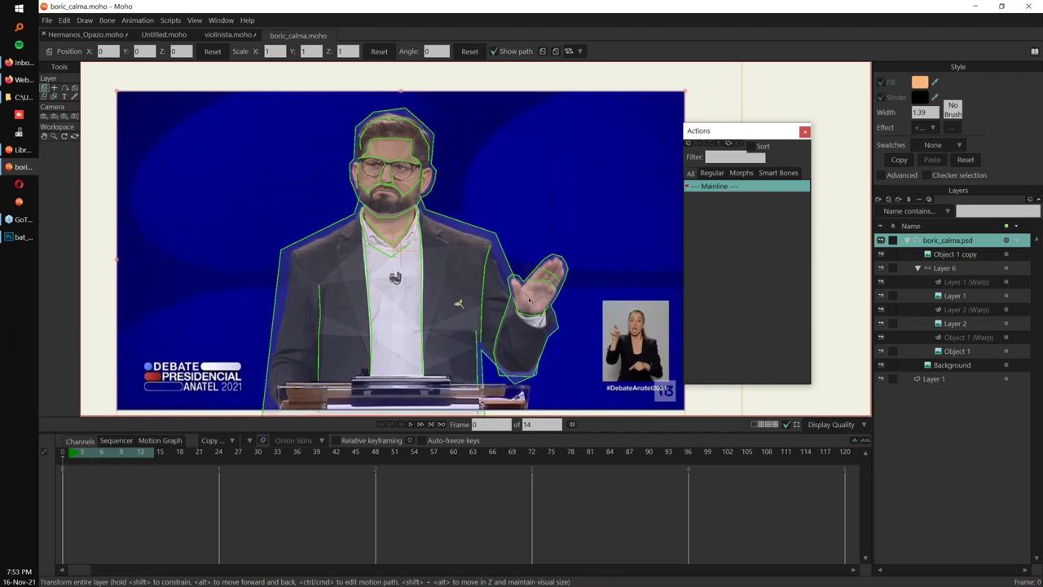
# Play the warp-rigged photo animation, hide the three warp layers (Layer 1, Layer 2 and Object 1), and stop playback.
pyautogui.press('space')
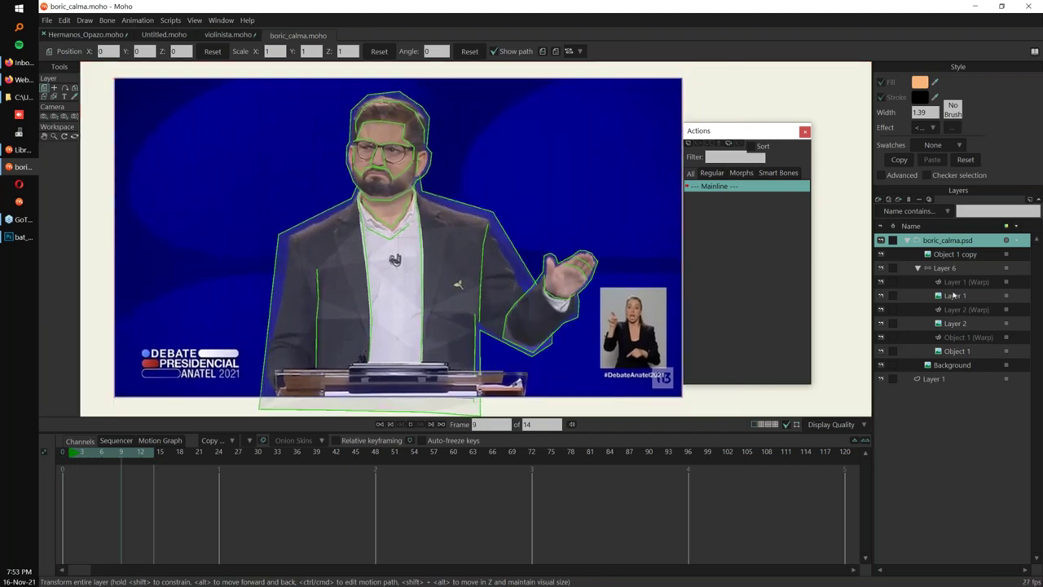
pyautogui.click(881, 281)
pyautogui.click(881, 309)
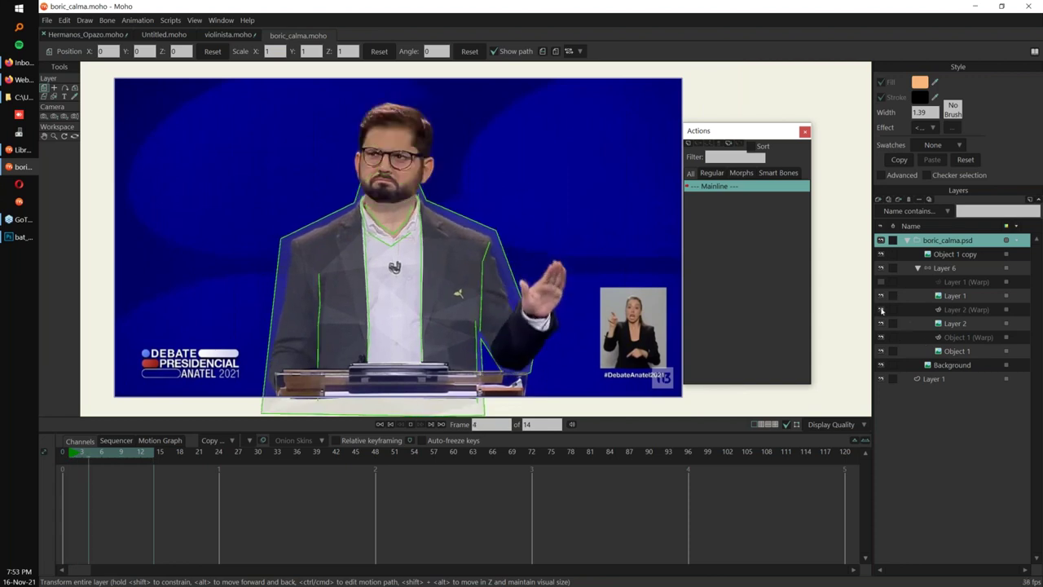
pyautogui.click(881, 336)
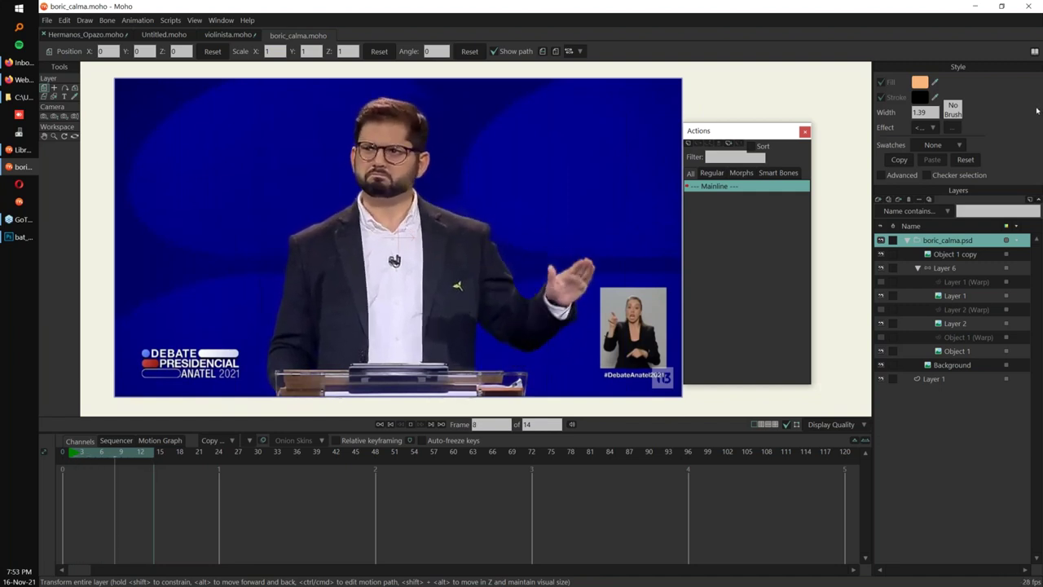
pyautogui.press('space')
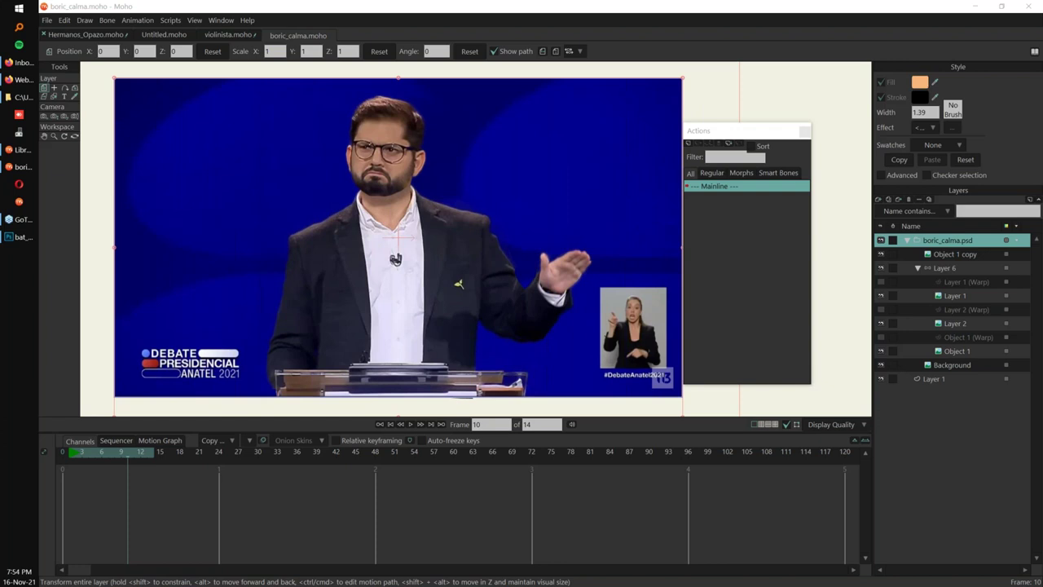
# Create a new document and bring the deer musician JPG illustration into it as an image layer.
pyautogui.click(229, 35)
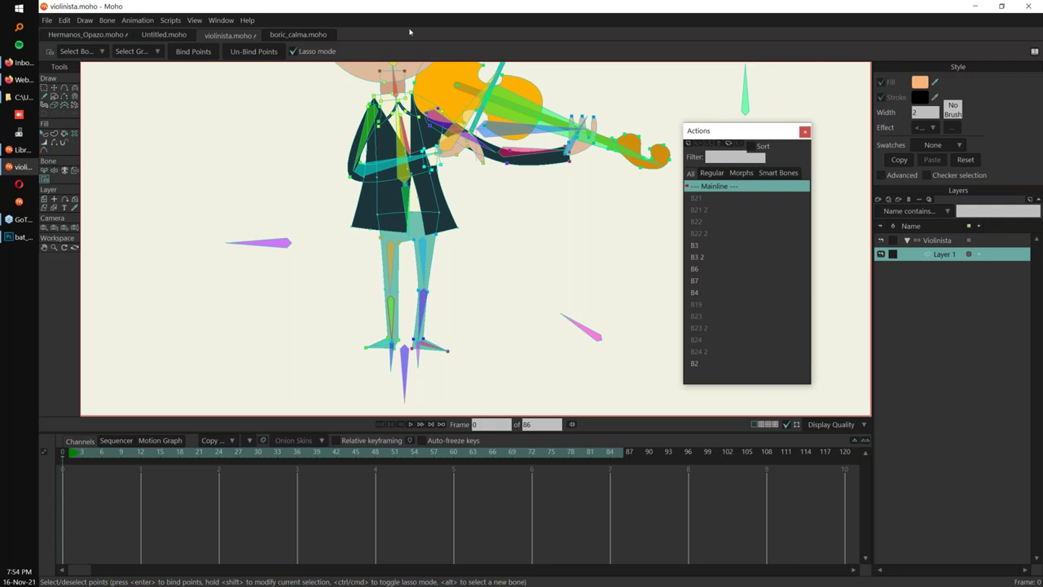
pyautogui.hotkey('ctrl', 'n')
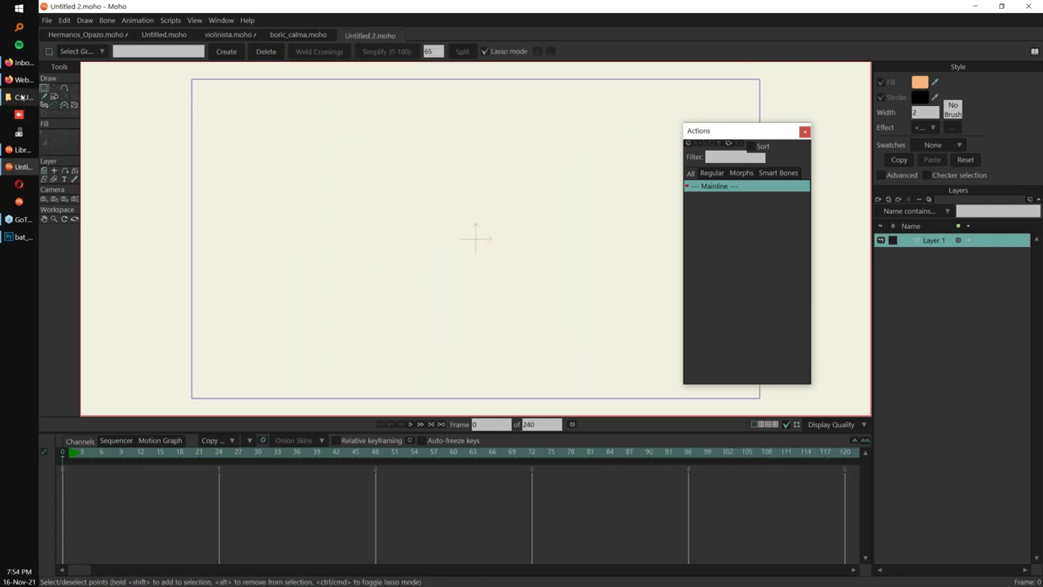
pyautogui.click(22, 97)
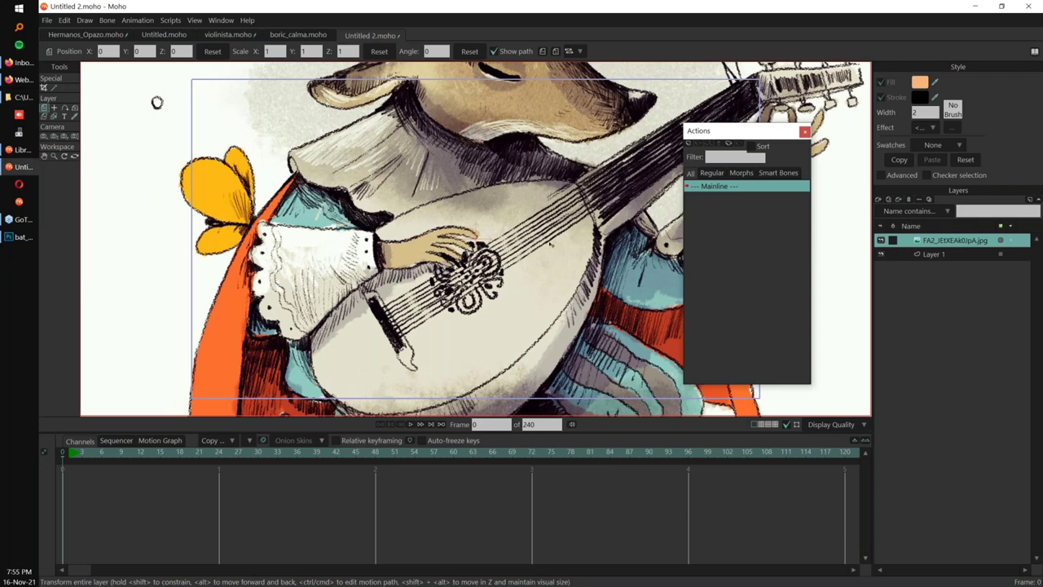
# Delete the deer illustration's image layer.
pyautogui.scroll(-5, 476, 244)
pyautogui.moveTo(504, 273); pyautogui.dragTo(436, 355)
pyautogui.scroll(-5, 438, 355)
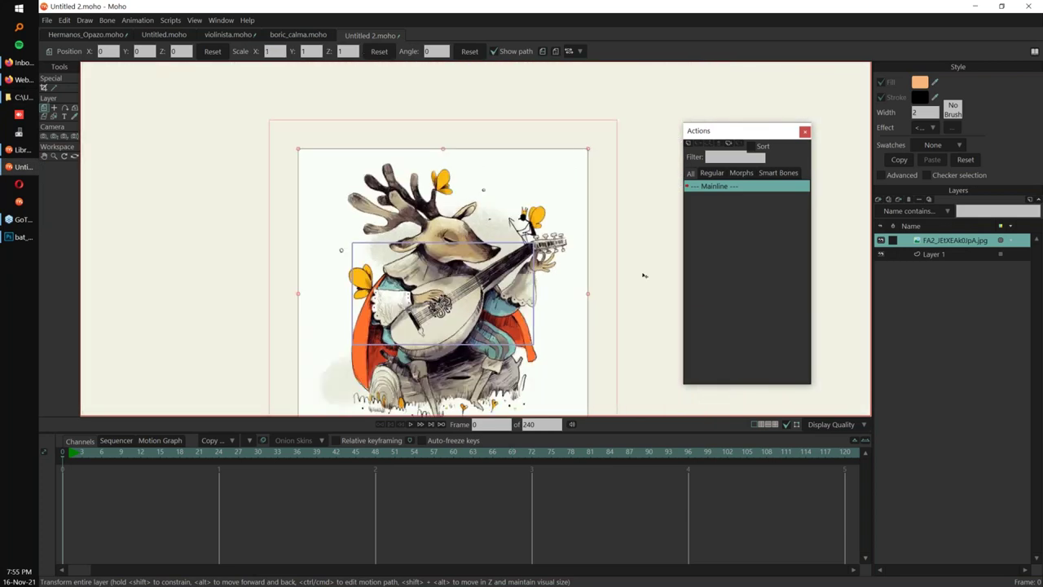
pyautogui.click(908, 200)
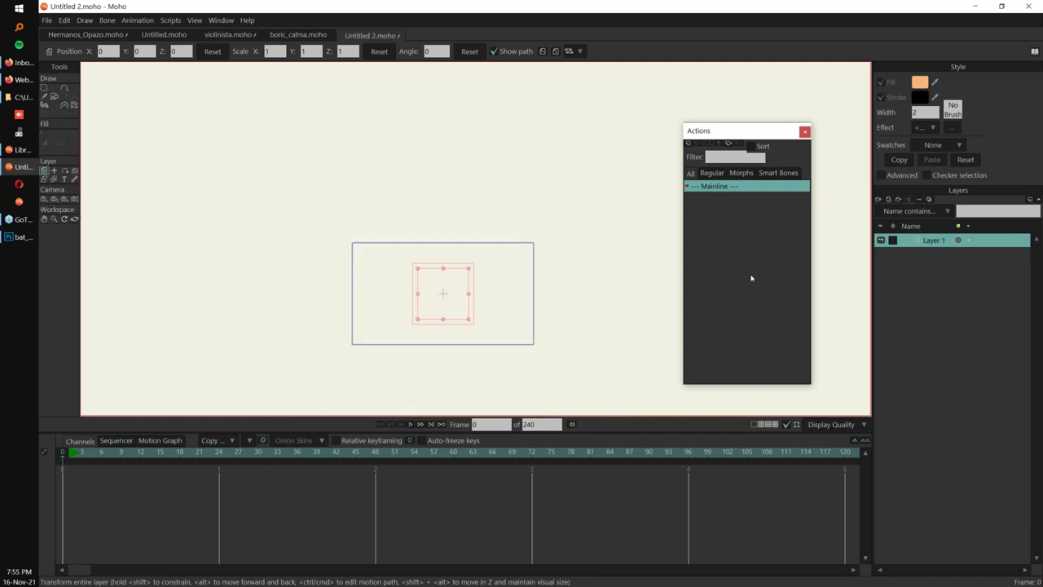
# Bring the ape image 2021-09-10_091806.png from the file folder into the document as an image layer.
pyautogui.hotkey('alt', 'Tab')
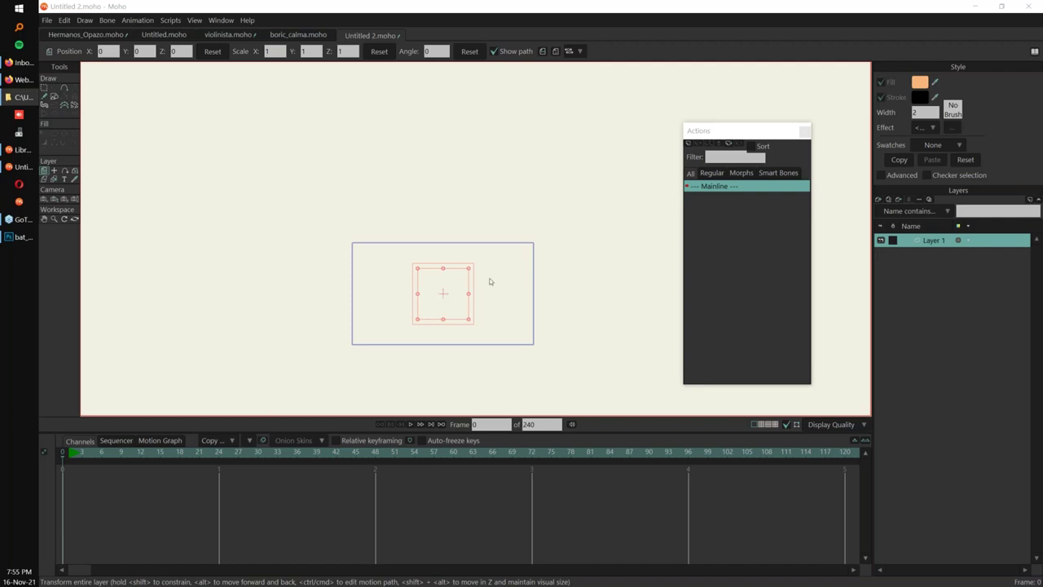
pyautogui.scroll(4, 451, 303)
pyautogui.moveTo(450, 303); pyautogui.dragTo(431, 297)
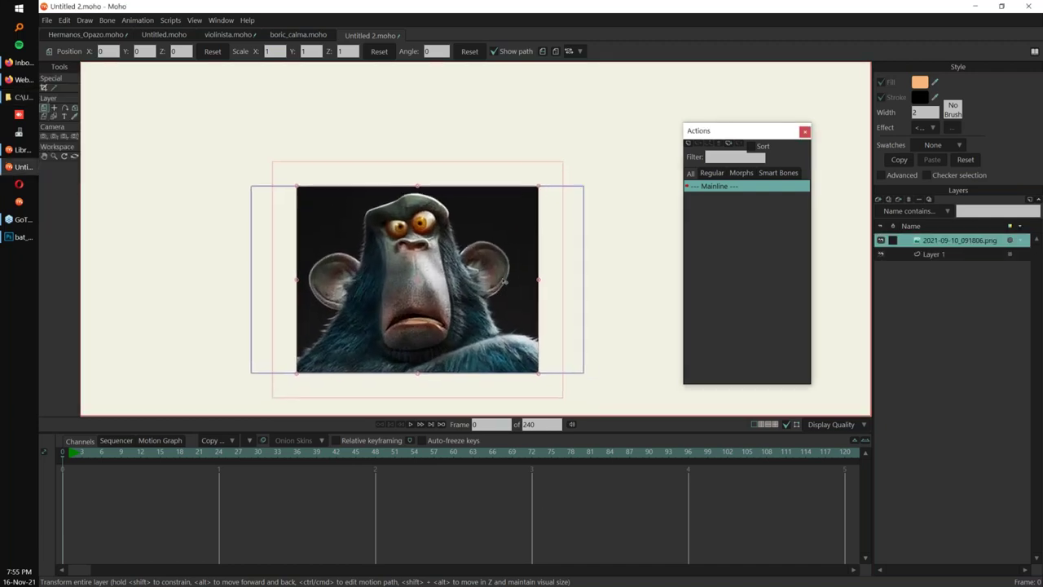
pyautogui.scroll(3, 515, 307)
pyautogui.moveTo(546, 287); pyautogui.dragTo(591, 261)
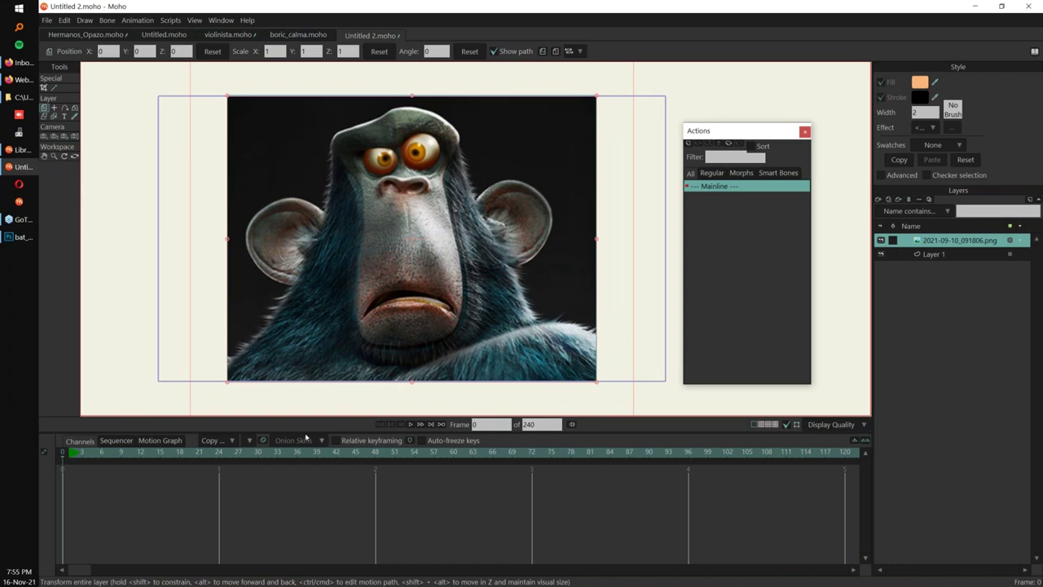
pyautogui.click(881, 241)
pyautogui.click(881, 240)
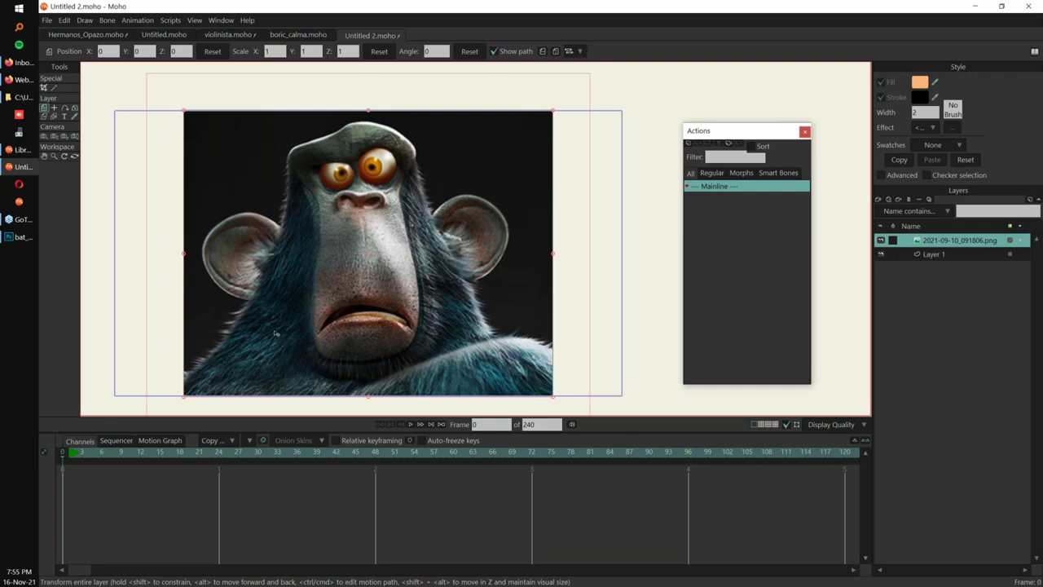
# Mask out the dark background around the ape with Image Masking and create a smart warp layer for the image.
pyautogui.click(54, 86)
pyautogui.click(481, 171)
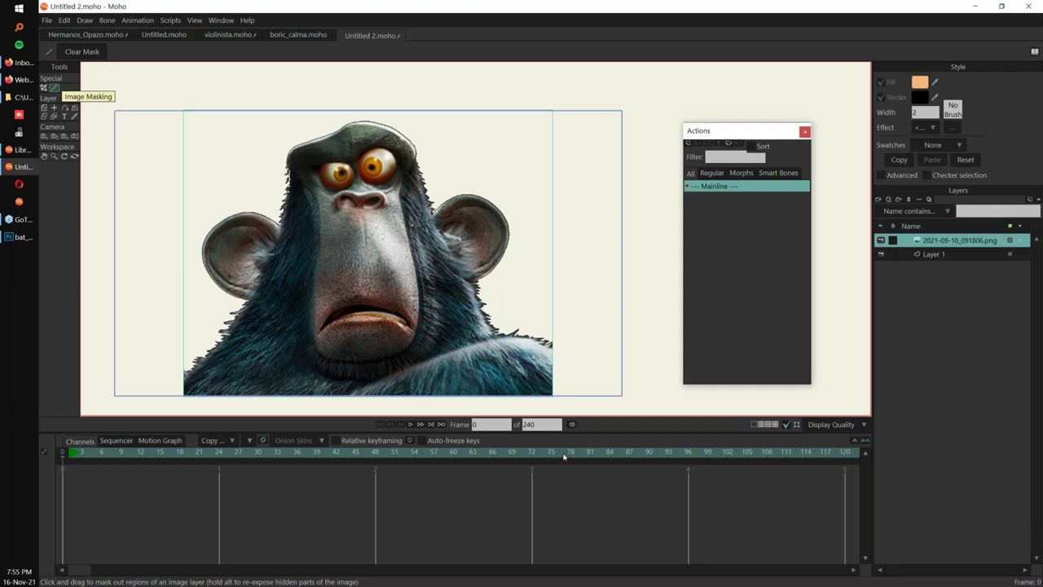
pyautogui.click(85, 19)
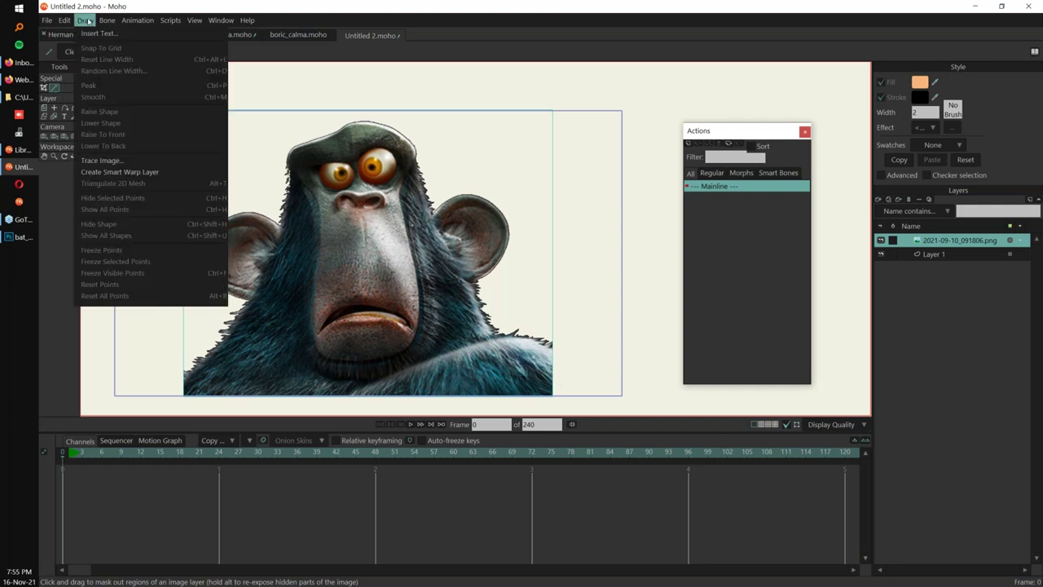
pyautogui.click(158, 172)
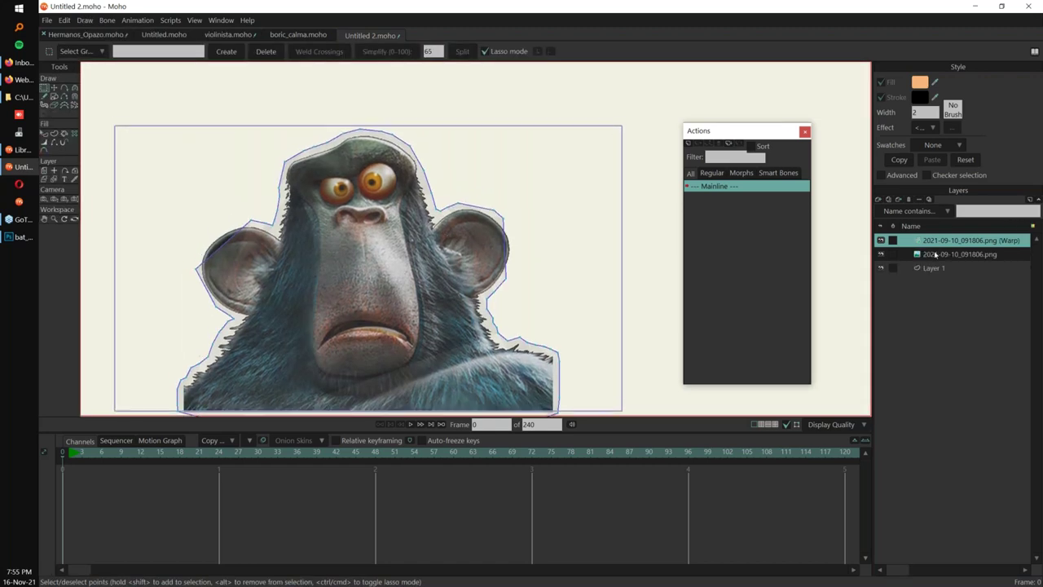
# Trace the ape's smaller eye on the warp layer with a ring of points using Add Point.
pyautogui.click(64, 87)
pyautogui.click(206, 237)
pyautogui.moveTo(505, 246); pyautogui.dragTo(515, 241)
pyautogui.moveTo(478, 201); pyautogui.dragTo(470, 250)
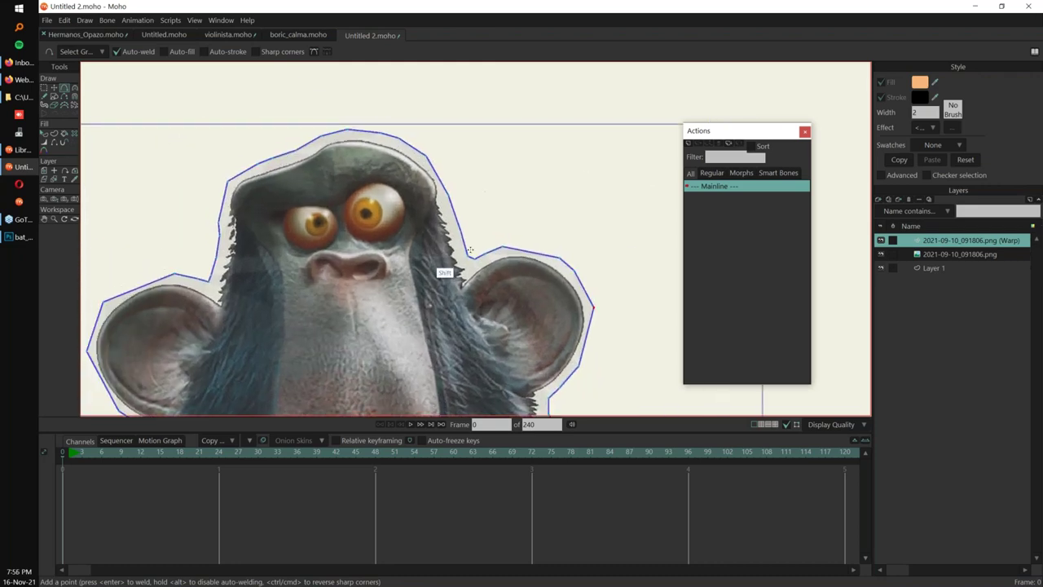
pyautogui.scroll(2, 470, 249)
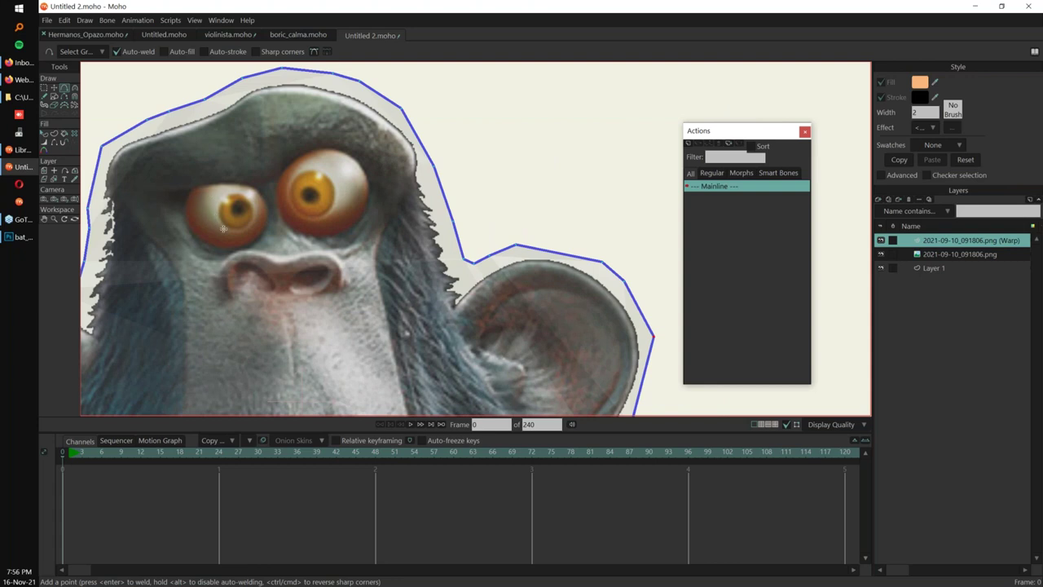
pyautogui.click(192, 190)
pyautogui.moveTo(192, 190); pyautogui.dragTo(266, 230)
pyautogui.click(267, 209)
pyautogui.click(254, 187)
pyautogui.moveTo(253, 186); pyautogui.dragTo(210, 184)
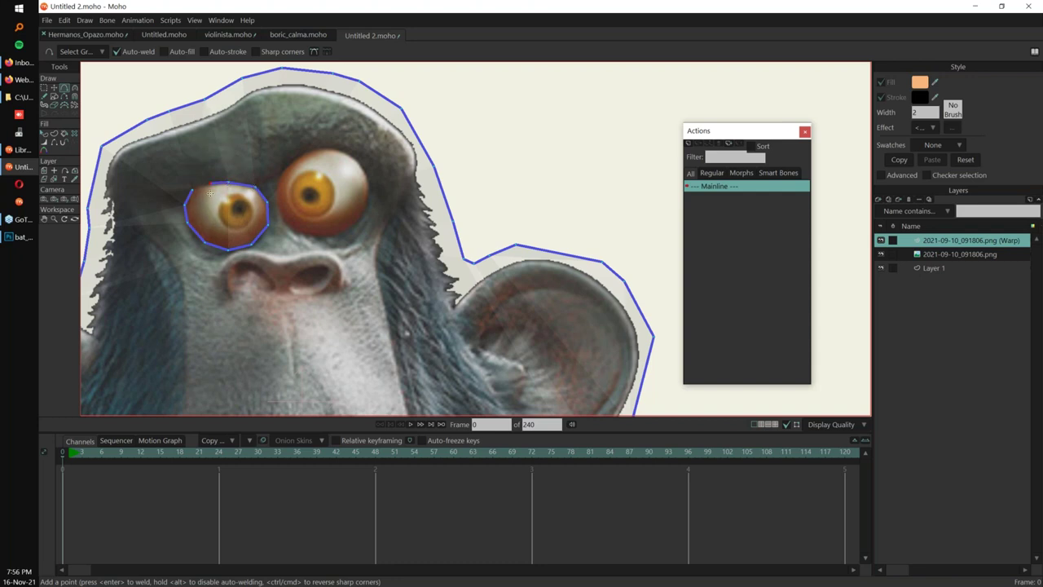
# At frame 7, move points of the eye outline outward and downward to enlarge the smaller eye.
pyautogui.moveTo(77, 457); pyautogui.dragTo(108, 457)
pyautogui.press('t')
pyautogui.moveTo(229, 250); pyautogui.dragTo(197, 261)
pyautogui.moveTo(252, 244); pyautogui.dragTo(271, 232)
pyautogui.moveTo(187, 222)
pyautogui.mouseDown()
pyautogui.moveTo(178, 234)
pyautogui.moveTo(182, 211)
pyautogui.mouseUp()
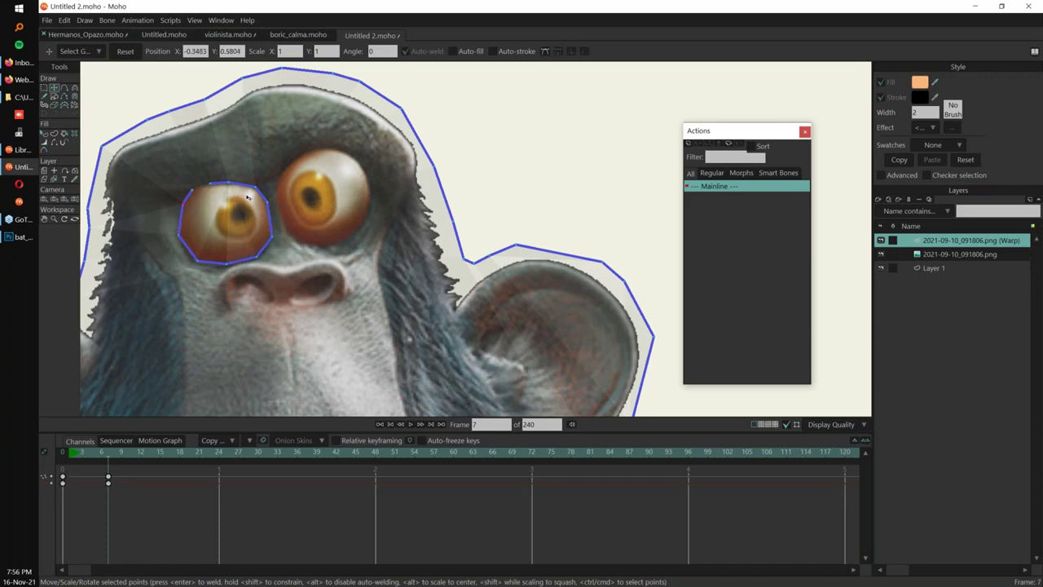
# Stretch both eyes vertically at frame 7 with the Magnet tool, using a magnet radius of about 0.2565.
pyautogui.press('x')
pyautogui.keyDown('alt'); pyautogui.moveTo(281, 183); pyautogui.dragTo(163, 245); pyautogui.keyUp('alt')
pyautogui.keyDown('alt'); pyautogui.moveTo(356, 234); pyautogui.dragTo(103, 316); pyautogui.keyUp('alt')
pyautogui.moveTo(324, 167); pyautogui.dragTo(324, 151)
pyautogui.moveTo(219, 186); pyautogui.dragTo(213, 153)
pyautogui.moveTo(248, 245); pyautogui.dragTo(250, 263)
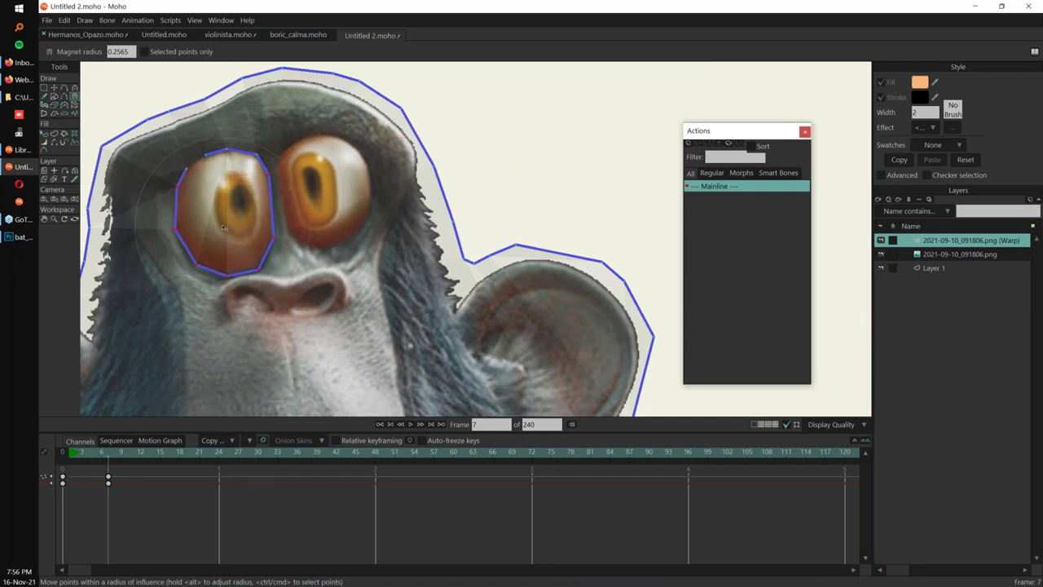
# Close the gap in the eye outline at frame 0 and scrub to frame 7 and back to check the deformation.
pyautogui.moveTo(90, 454); pyautogui.dragTo(63, 454)
pyautogui.keyDown('shift'); pyautogui.moveTo(373, 230); pyautogui.dragTo(464, 180); pyautogui.keyUp('shift')
pyautogui.press('a')
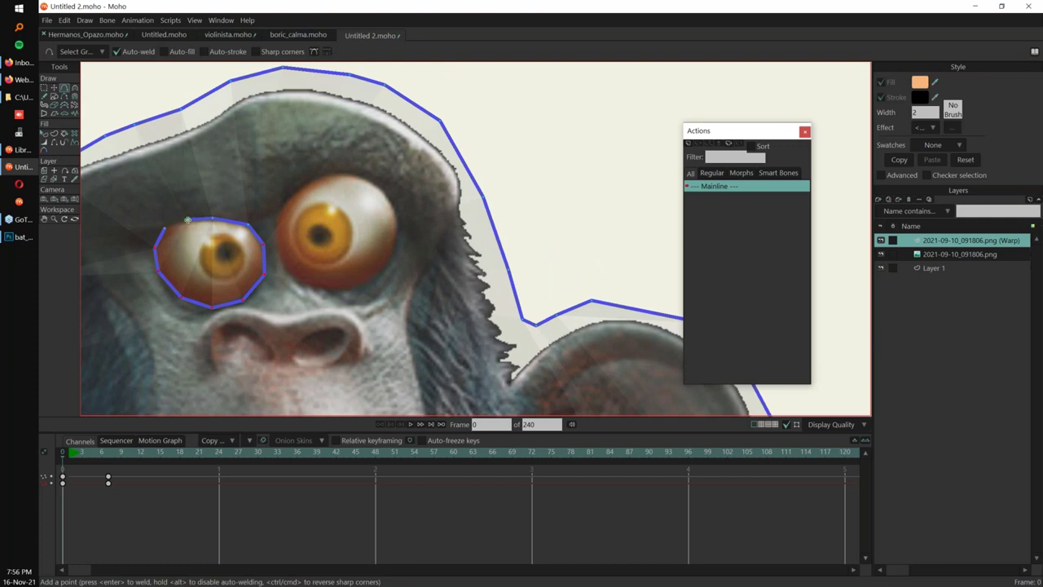
pyautogui.moveTo(188, 220); pyautogui.dragTo(164, 228)
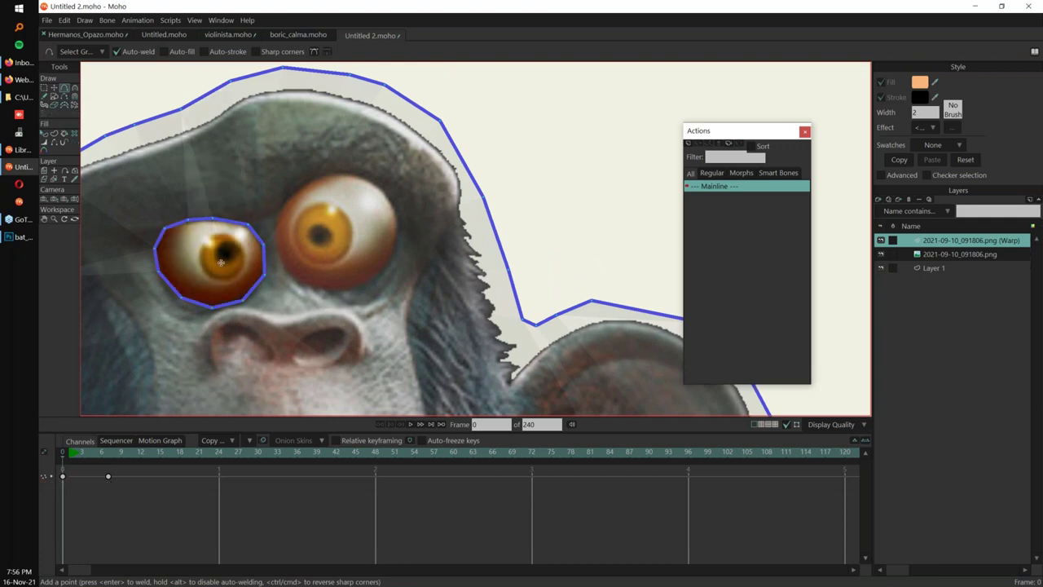
pyautogui.moveTo(72, 453)
pyautogui.mouseDown()
pyautogui.moveTo(205, 455)
pyautogui.moveTo(63, 455)
pyautogui.mouseUp()
pyautogui.moveTo(390, 252); pyautogui.dragTo(403, 240)
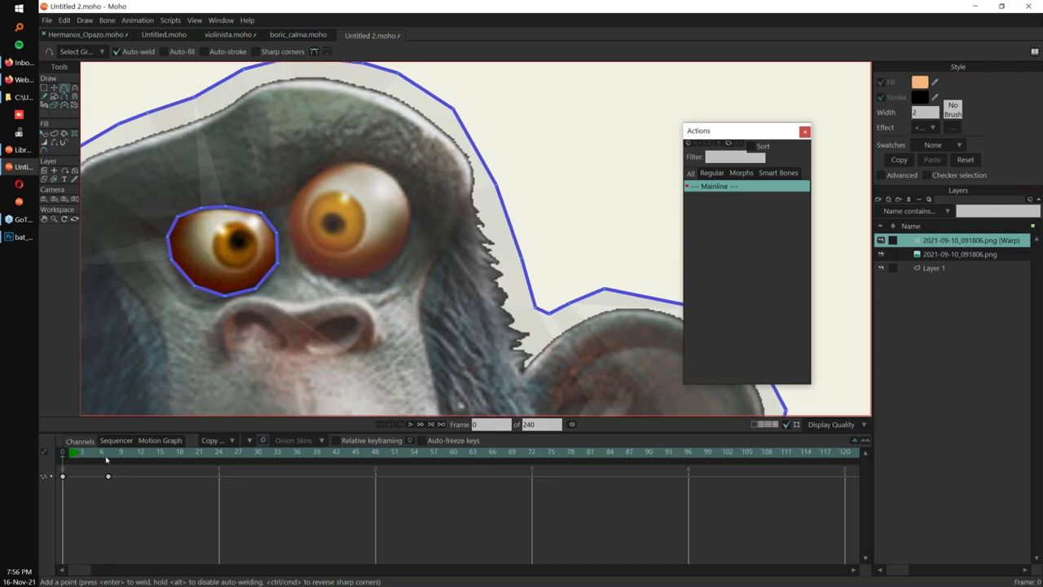
pyautogui.click(108, 455)
pyautogui.moveTo(113, 455); pyautogui.dragTo(48, 461)
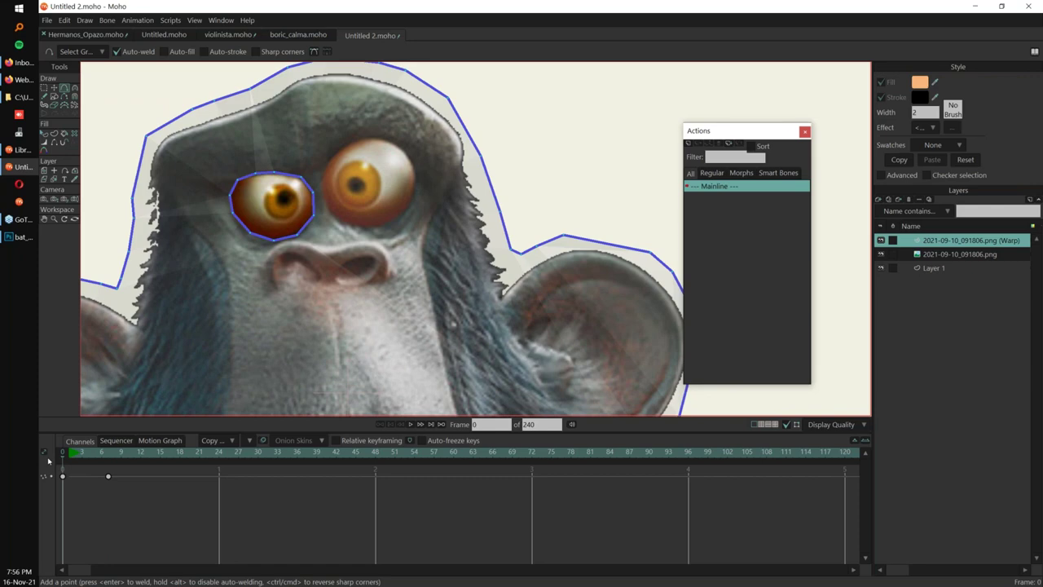
# Draw a small closed polygon in the empty area beside the head, with a smaller closed polygon nested inside it.
pyautogui.scroll(-5, 530, 181)
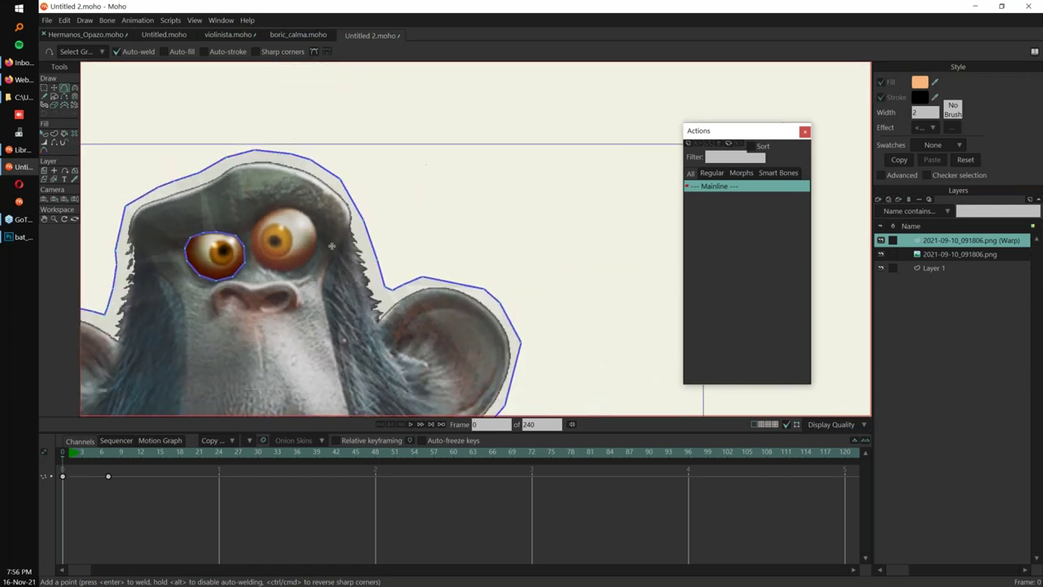
pyautogui.moveTo(520, 173); pyautogui.dragTo(504, 192)
pyautogui.moveTo(504, 192); pyautogui.dragTo(518, 173)
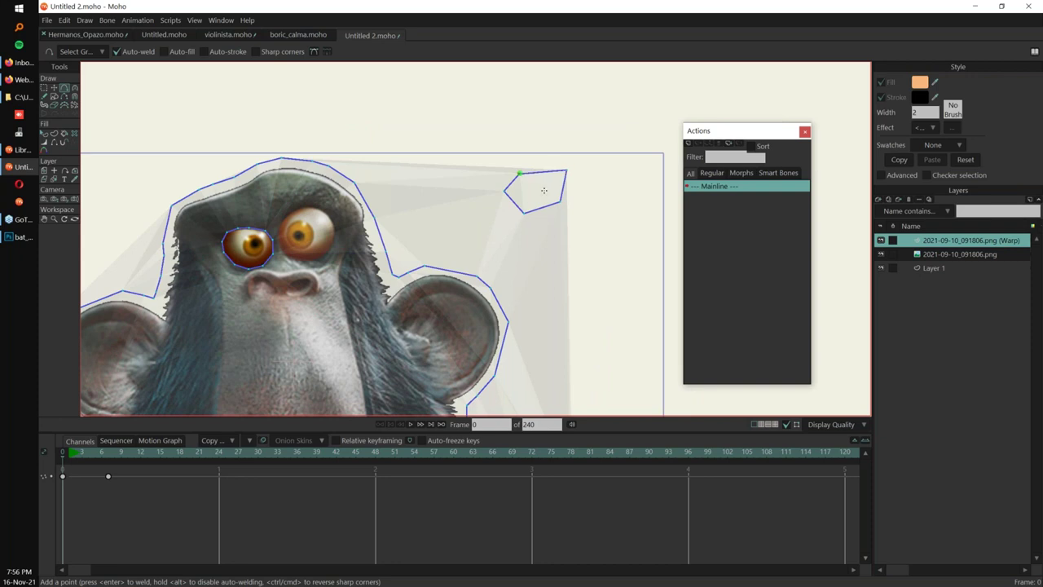
pyautogui.press('g')
pyautogui.click(562, 191)
pyautogui.press('t')
pyautogui.moveTo(561, 195); pyautogui.dragTo(558, 220)
pyautogui.scroll(3, 578, 238)
pyautogui.press('a')
pyautogui.moveTo(504, 181); pyautogui.dragTo(475, 193)
pyautogui.moveTo(475, 192)
pyautogui.mouseDown()
pyautogui.moveTo(483, 214)
pyautogui.moveTo(511, 214)
pyautogui.moveTo(533, 183)
pyautogui.moveTo(504, 181)
pyautogui.mouseUp()
# Select the two nested polygons beside the head and delete them.
pyautogui.press('g')
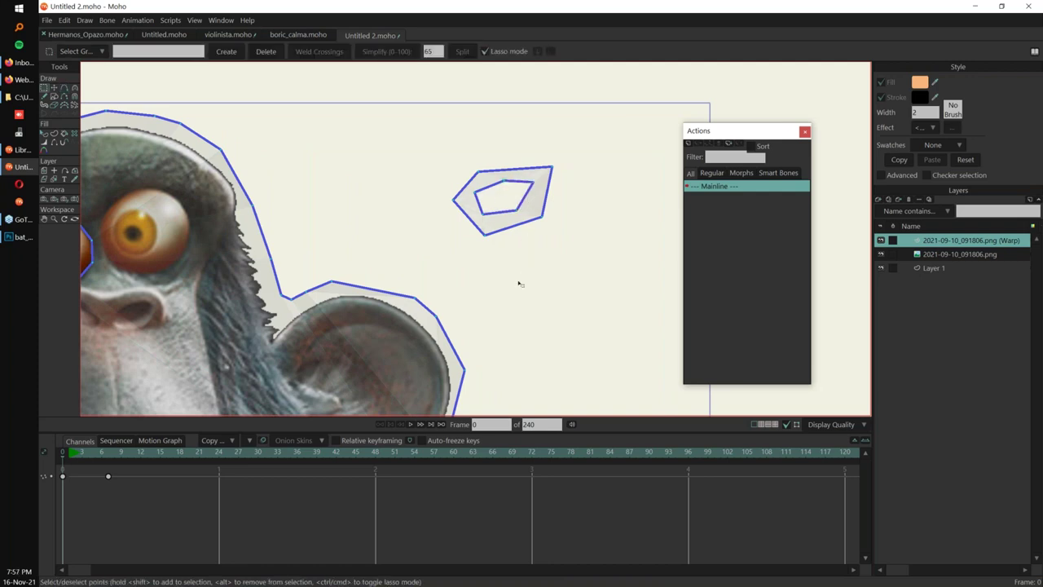
pyautogui.moveTo(580, 137); pyautogui.dragTo(578, 233)
pyautogui.press('Delete')
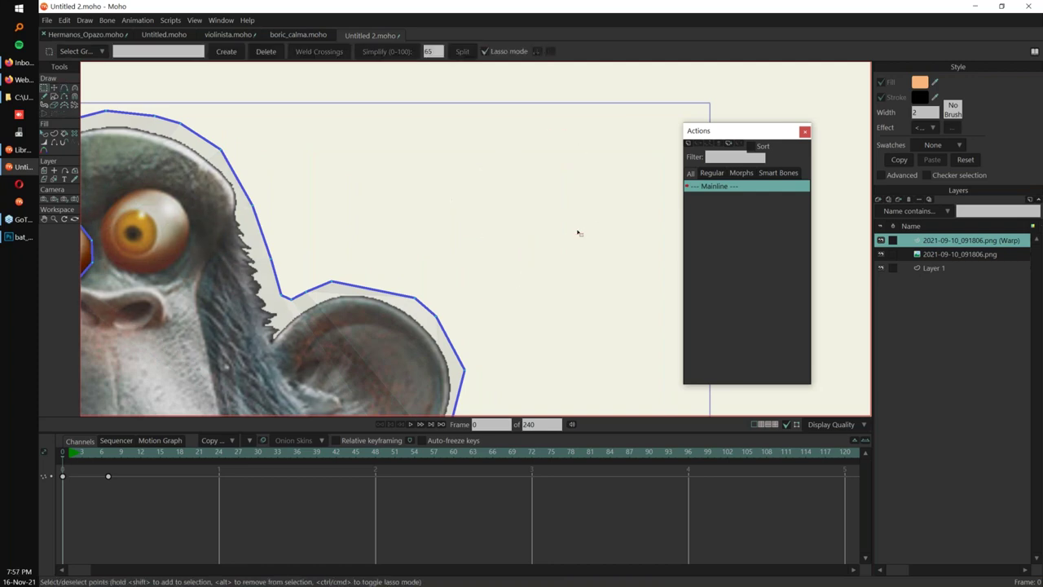
# Duplicate the ape image layer 2021-09-10_091806.png.
pyautogui.moveTo(540, 284); pyautogui.dragTo(691, 262)
pyautogui.scroll(-3, 576, 288)
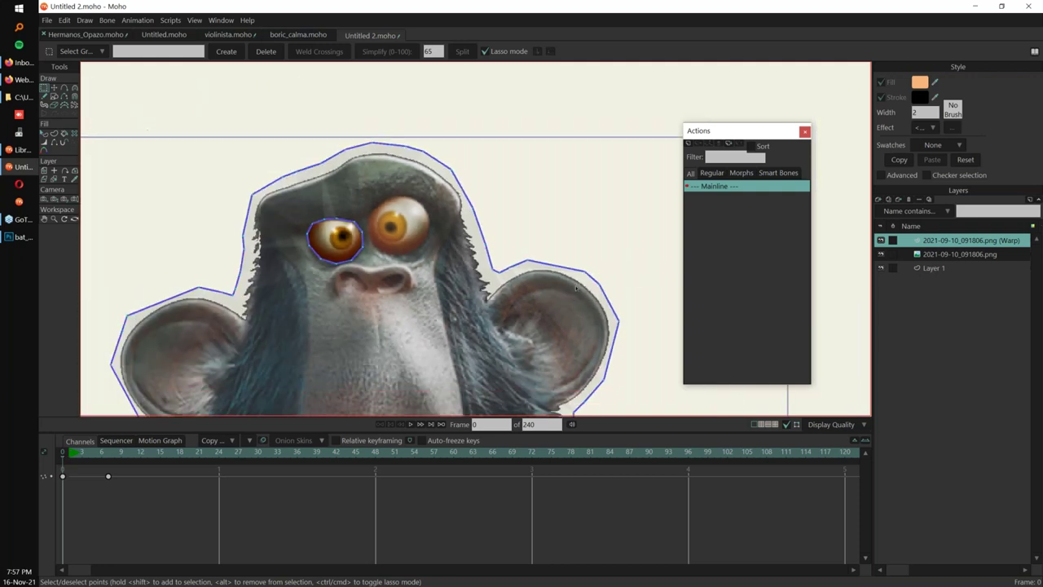
pyautogui.click(958, 254)
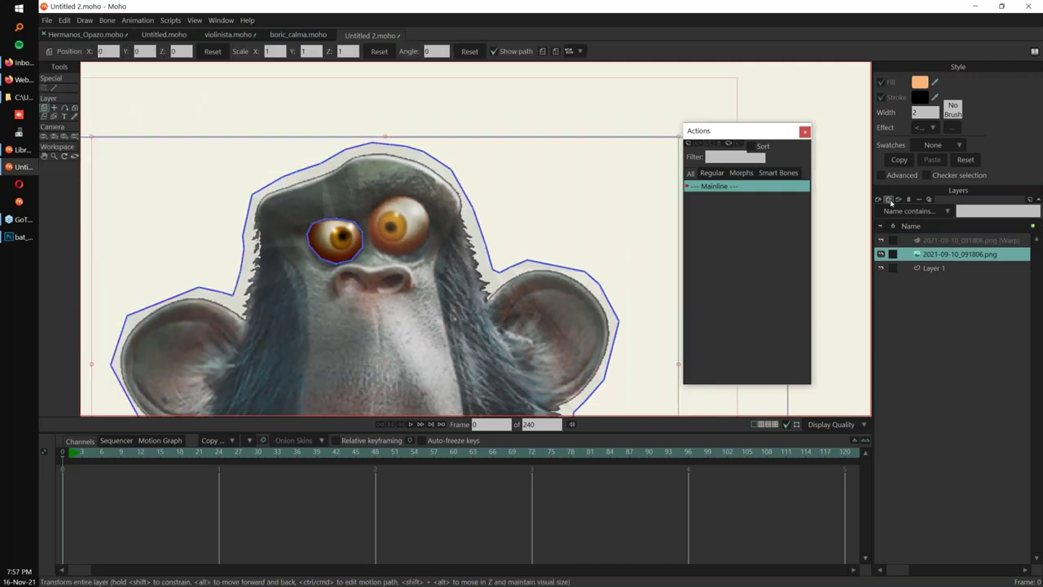
pyautogui.click(889, 200)
pyautogui.press('Return')
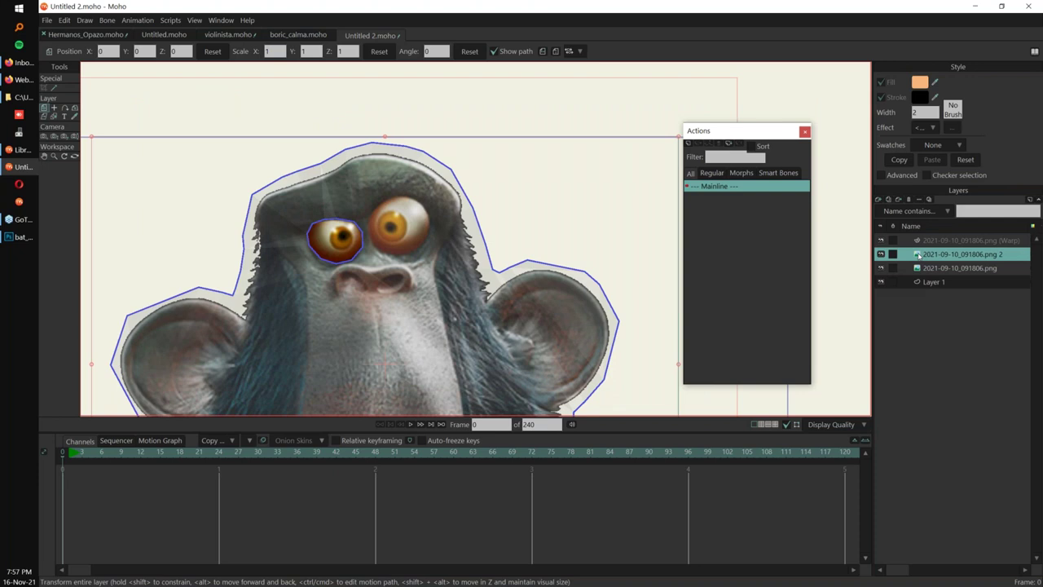
# Set the duplicate image layer's smart warp layer to None in its layer settings.
pyautogui.doubleClick(918, 255)
pyautogui.click(539, 390)
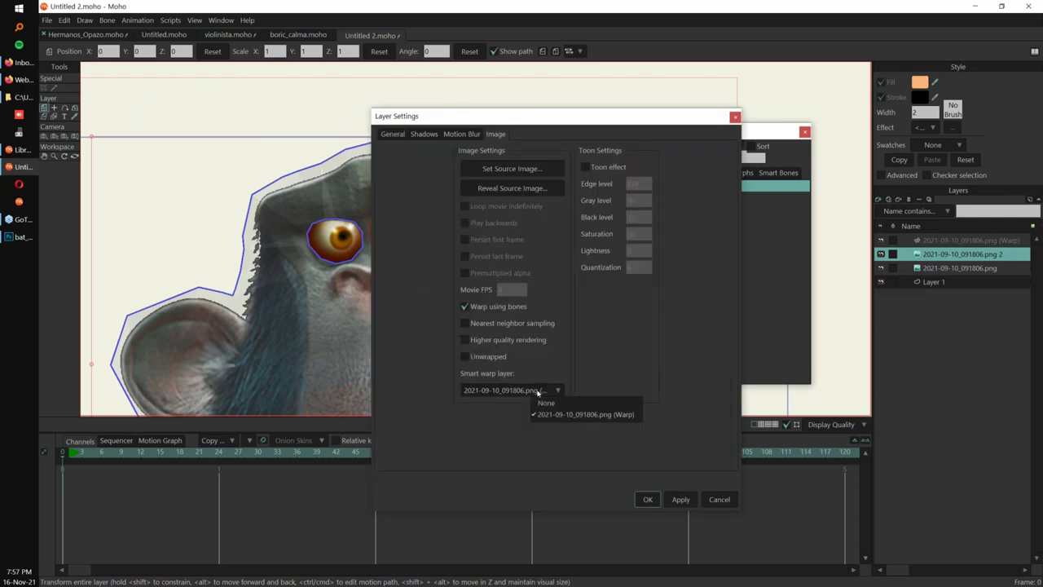
pyautogui.click(583, 402)
pyautogui.click(645, 498)
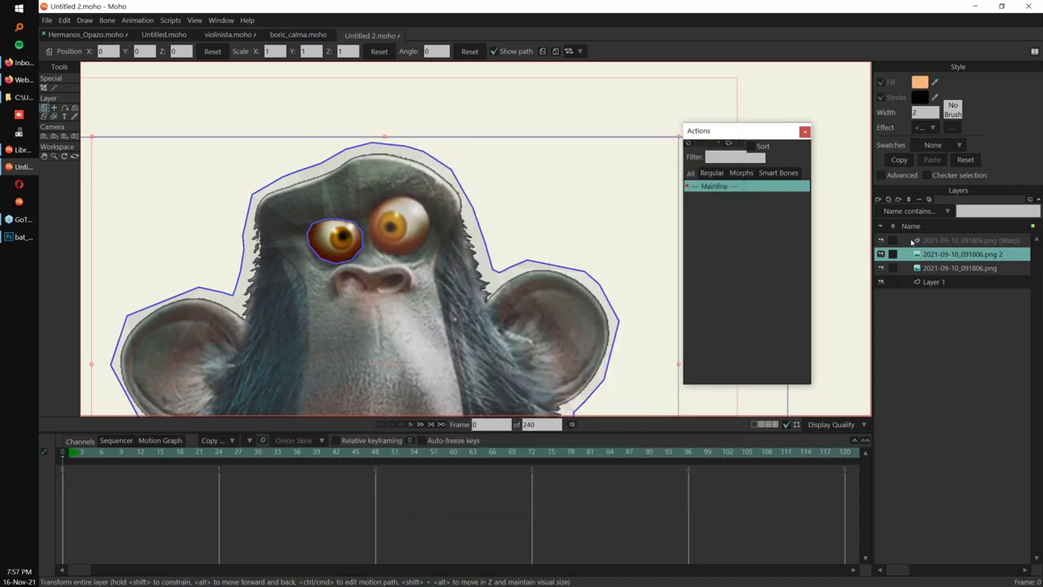
# Move the duplicate image layer directly below the original ape image layer and rename it eyes.
pyautogui.moveTo(907, 255); pyautogui.dragTo(915, 291)
pyautogui.doubleClick(950, 269)
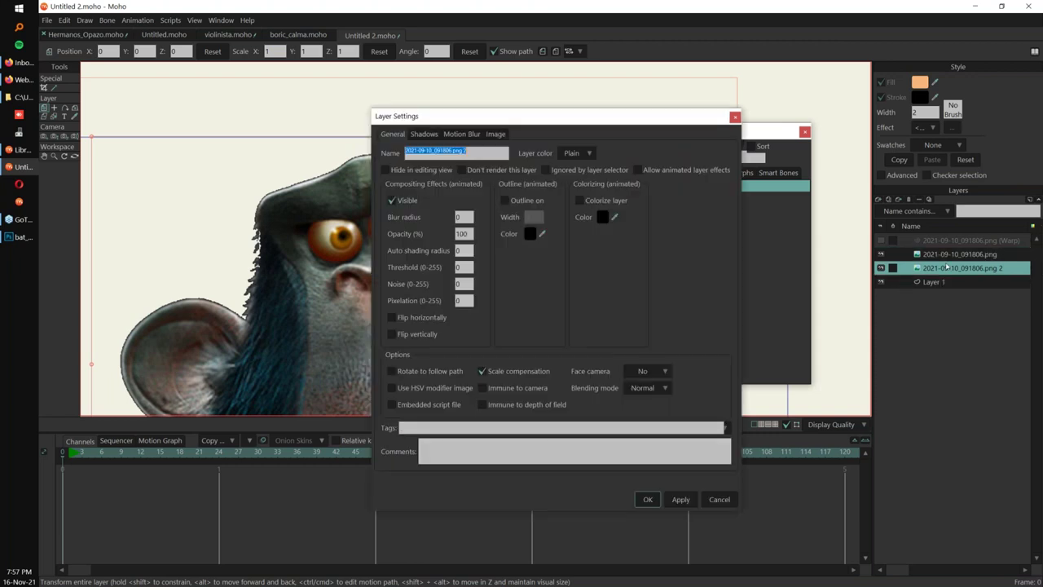
pyautogui.click(648, 498)
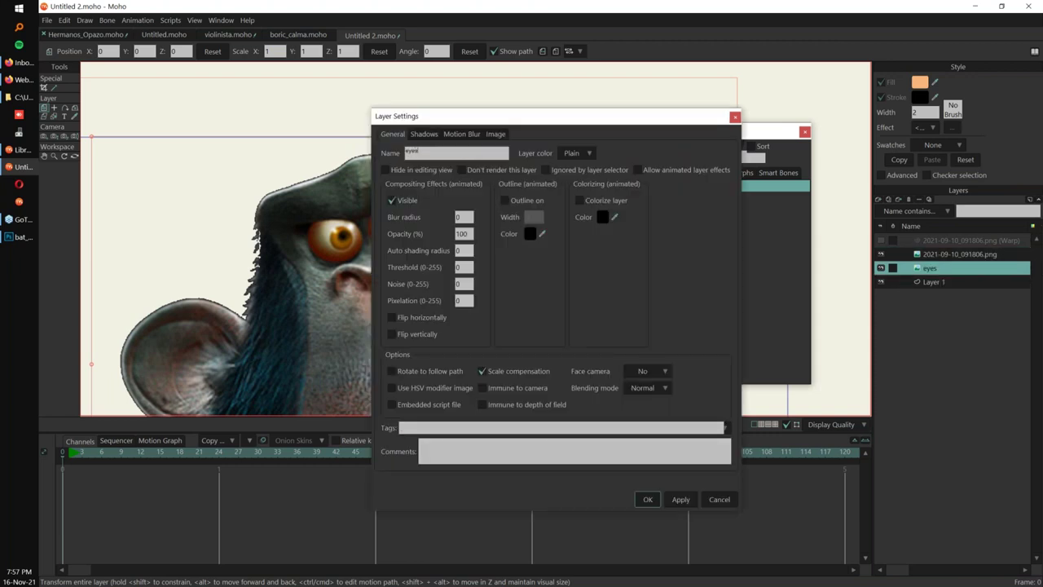
# Hide the original ape image layer and create a smart warp layer for the eyes image layer.
pyautogui.click(882, 254)
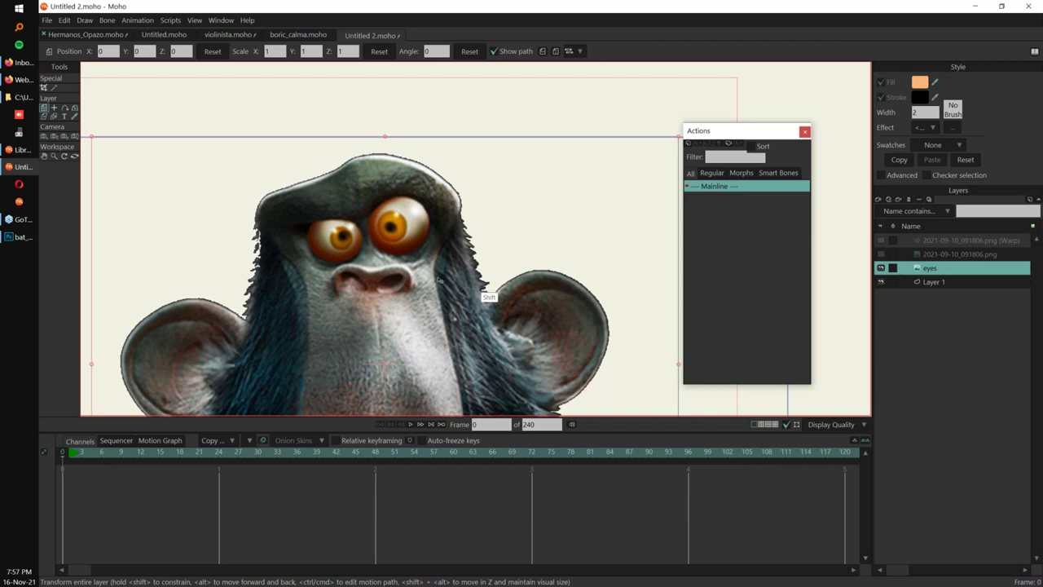
pyautogui.scroll(3, 489, 294)
pyautogui.moveTo(512, 247); pyautogui.dragTo(568, 281)
pyautogui.click(90, 20)
pyautogui.click(90, 19)
pyautogui.click(89, 19)
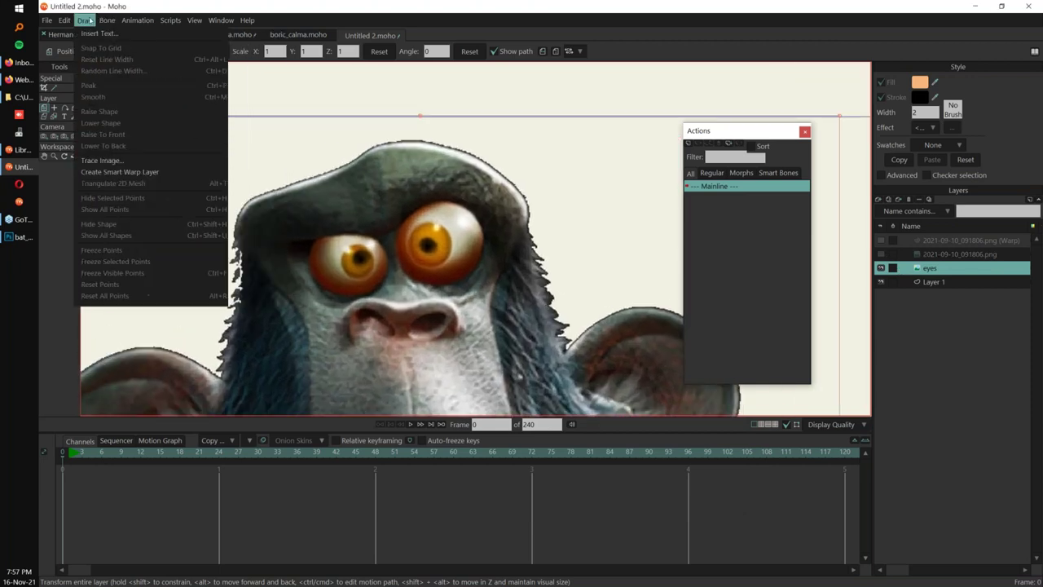
pyautogui.click(145, 171)
pyautogui.scroll(2, 566, 302)
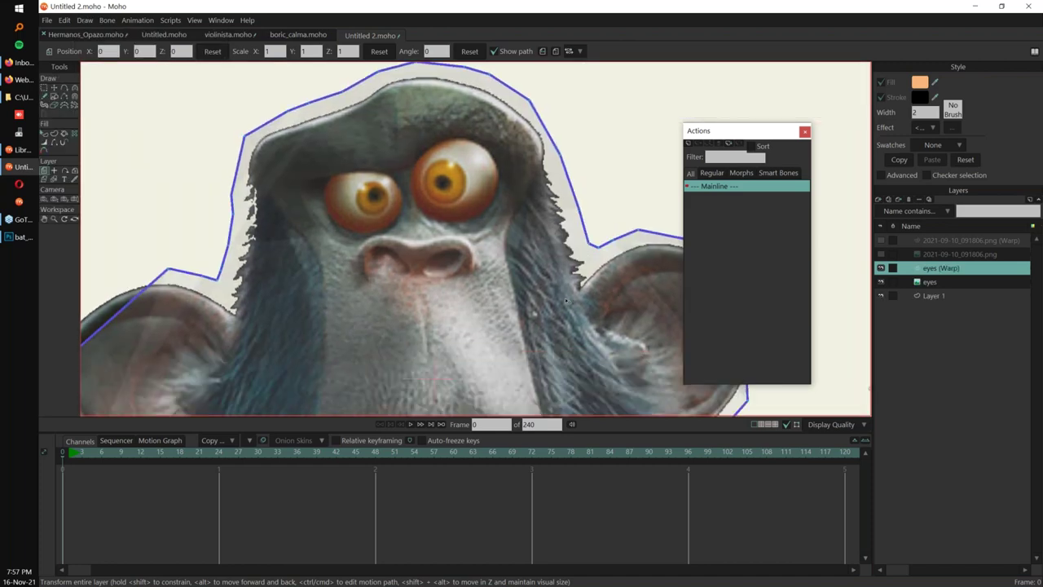
# Delete all points of the outline in the eyes (Warp) layer.
pyautogui.scroll(-2, 566, 301)
pyautogui.press('g')
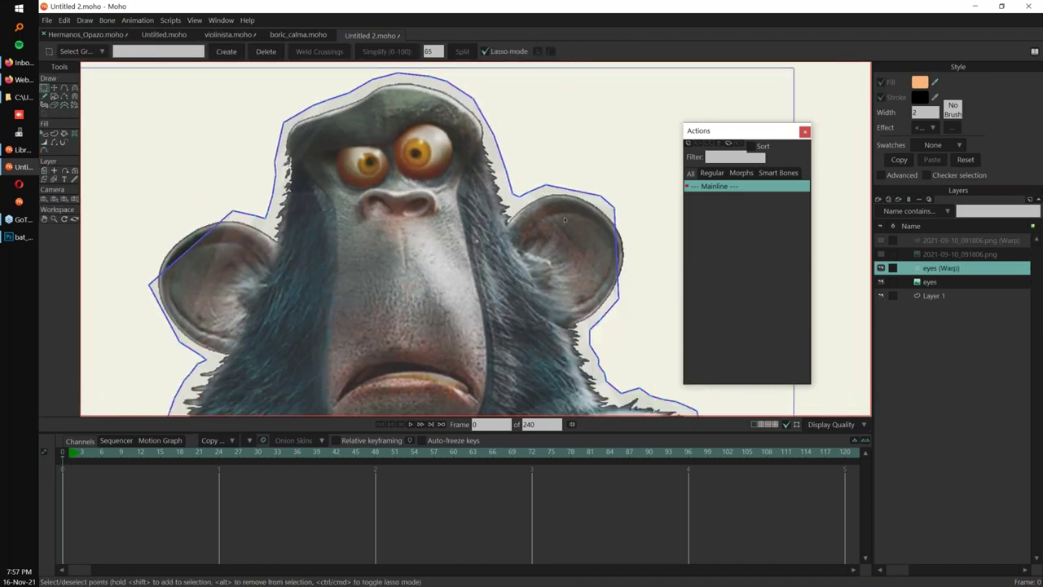
pyautogui.scroll(-2, 564, 218)
pyautogui.hotkey('ctrl', 'a')
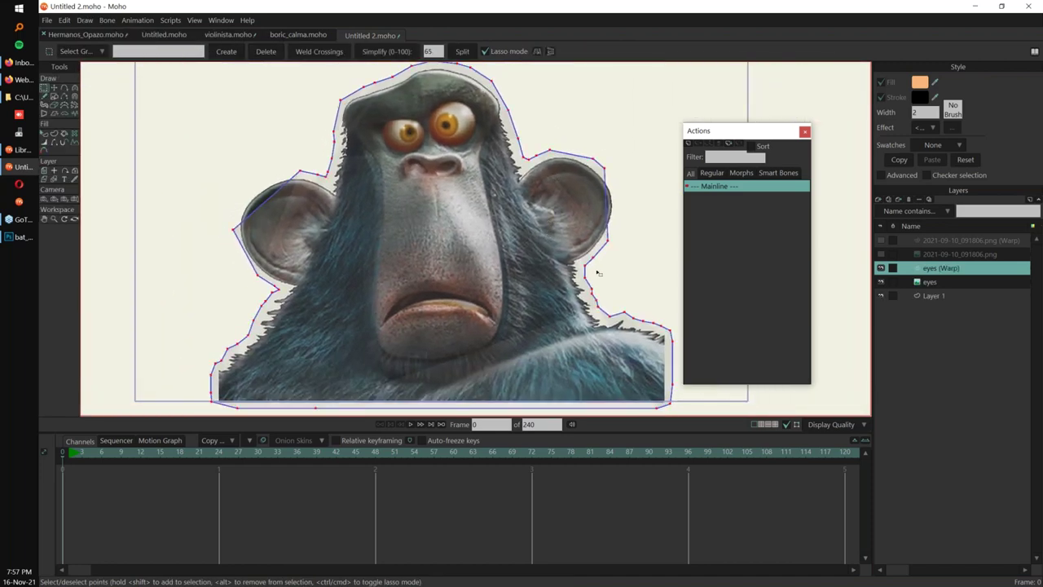
pyautogui.press('Delete')
# Draw a closed polygon around each of the ape's eyes in the eyes (Warp) layer.
pyautogui.moveTo(497, 216); pyautogui.dragTo(419, 303)
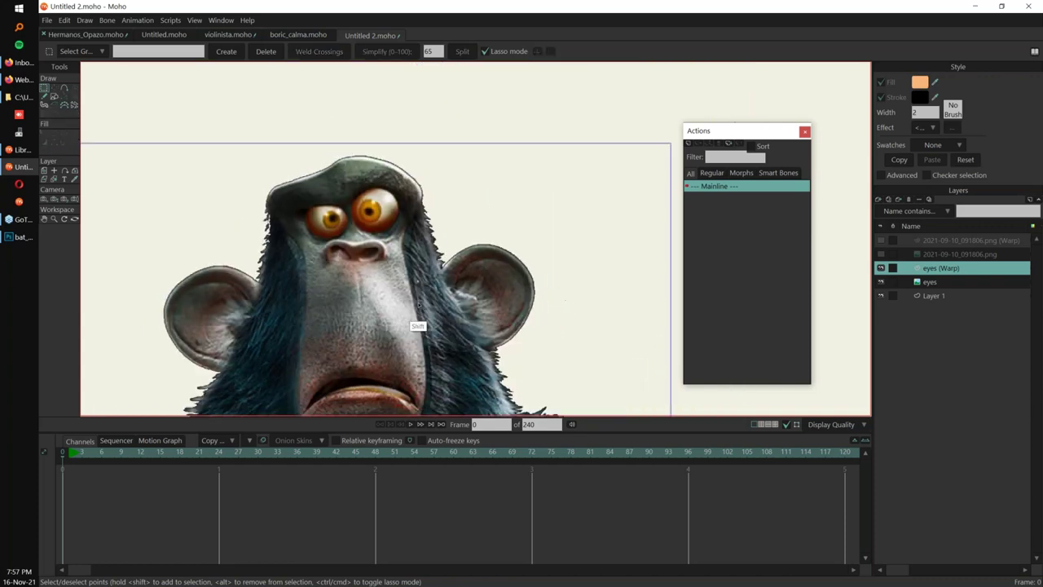
pyautogui.scroll(6, 418, 303)
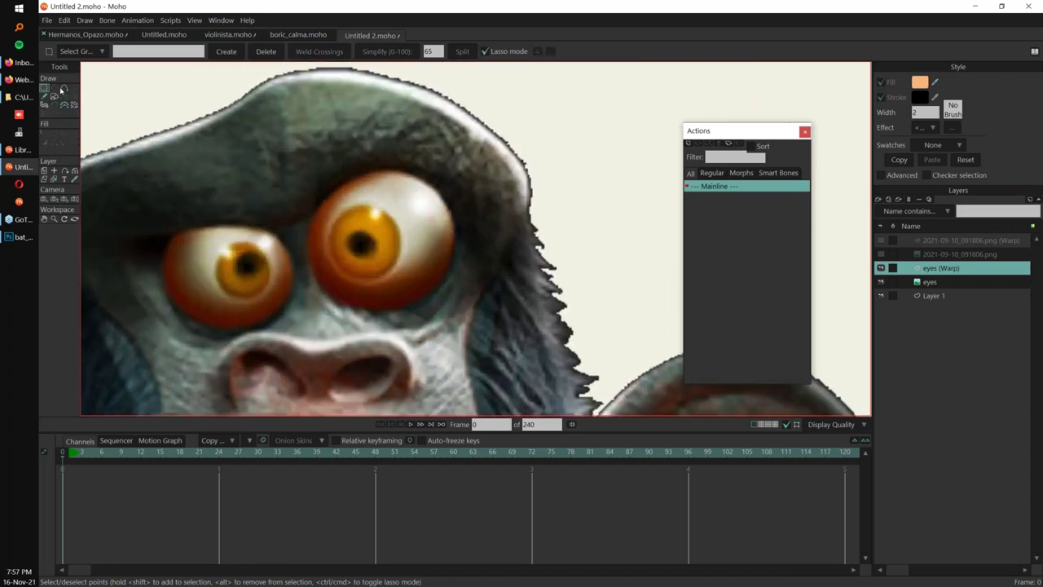
pyautogui.click(64, 87)
pyautogui.moveTo(175, 228)
pyautogui.mouseDown()
pyautogui.moveTo(162, 256)
pyautogui.moveTo(165, 292)
pyautogui.moveTo(185, 317)
pyautogui.moveTo(218, 330)
pyautogui.moveTo(256, 327)
pyautogui.mouseUp()
pyautogui.moveTo(256, 327); pyautogui.dragTo(285, 304)
pyautogui.moveTo(285, 304); pyautogui.dragTo(297, 274)
pyautogui.moveTo(296, 274)
pyautogui.mouseDown()
pyautogui.moveTo(280, 229)
pyautogui.moveTo(176, 228)
pyautogui.mouseUp()
pyautogui.moveTo(317, 210)
pyautogui.mouseDown()
pyautogui.moveTo(317, 282)
pyautogui.moveTo(353, 309)
pyautogui.moveTo(392, 312)
pyautogui.moveTo(432, 296)
pyautogui.moveTo(453, 267)
pyautogui.moveTo(455, 217)
pyautogui.moveTo(433, 184)
pyautogui.moveTo(395, 167)
pyautogui.moveTo(320, 201)
pyautogui.mouseUp()
pyautogui.scroll(-2, 426, 185)
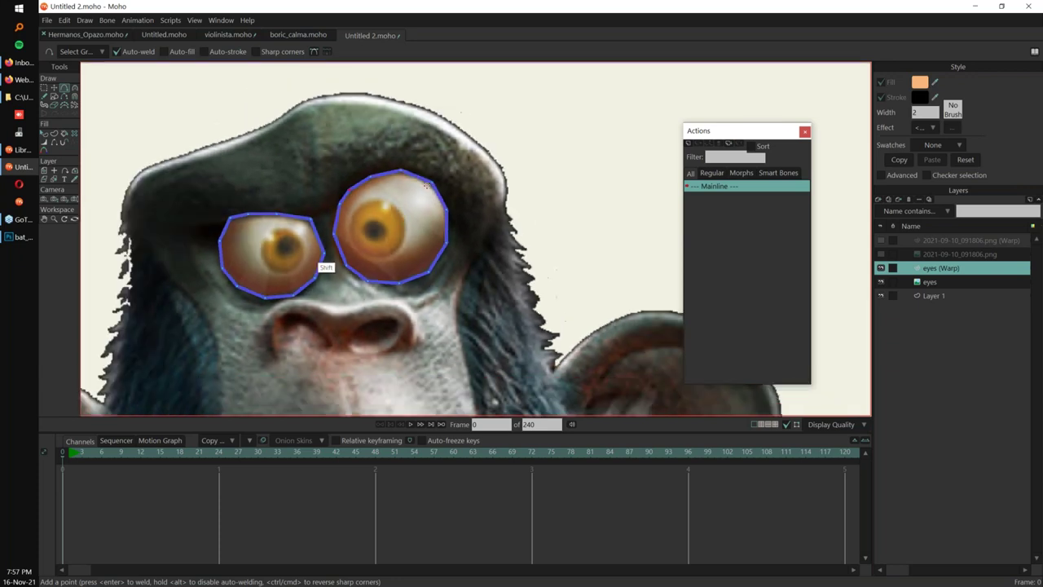
# Preview the masked eyes at frame 3 and make the original ape image layer visible again.
pyautogui.scroll(-2, 426, 186)
pyautogui.click(79, 454)
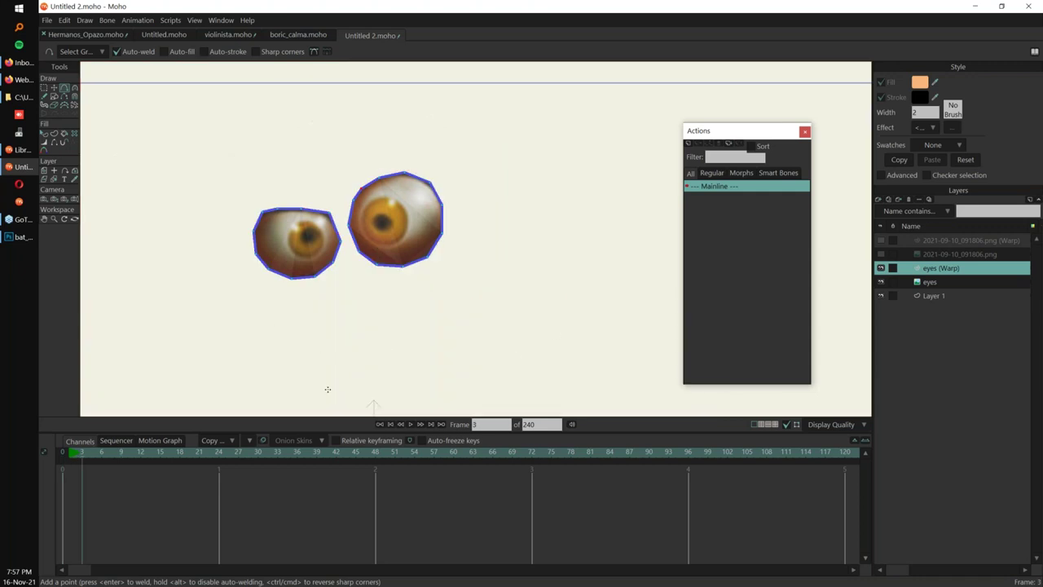
pyautogui.click(881, 253)
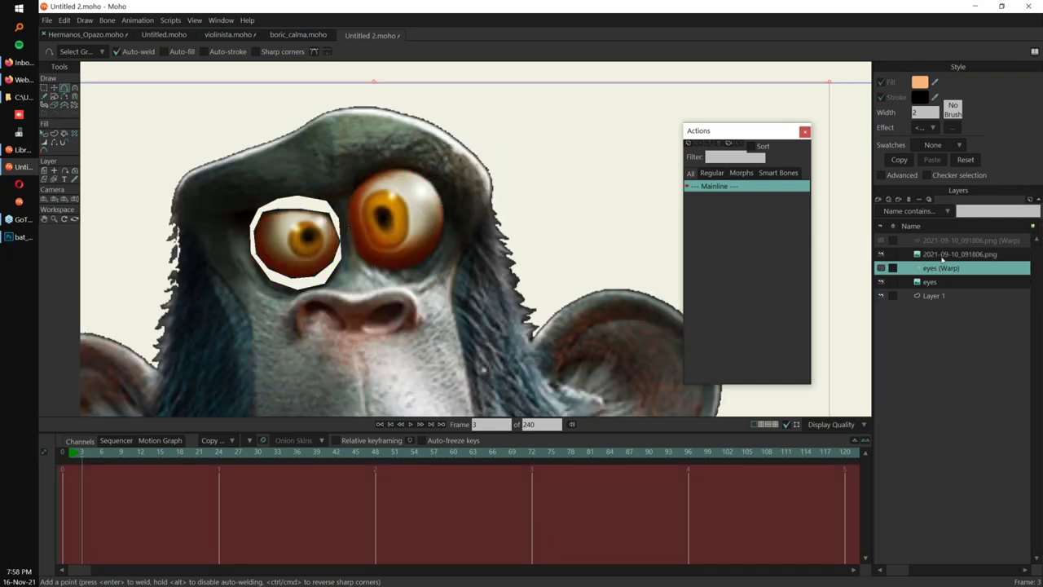
pyautogui.click(942, 254)
pyautogui.moveTo(81, 455); pyautogui.dragTo(62, 453)
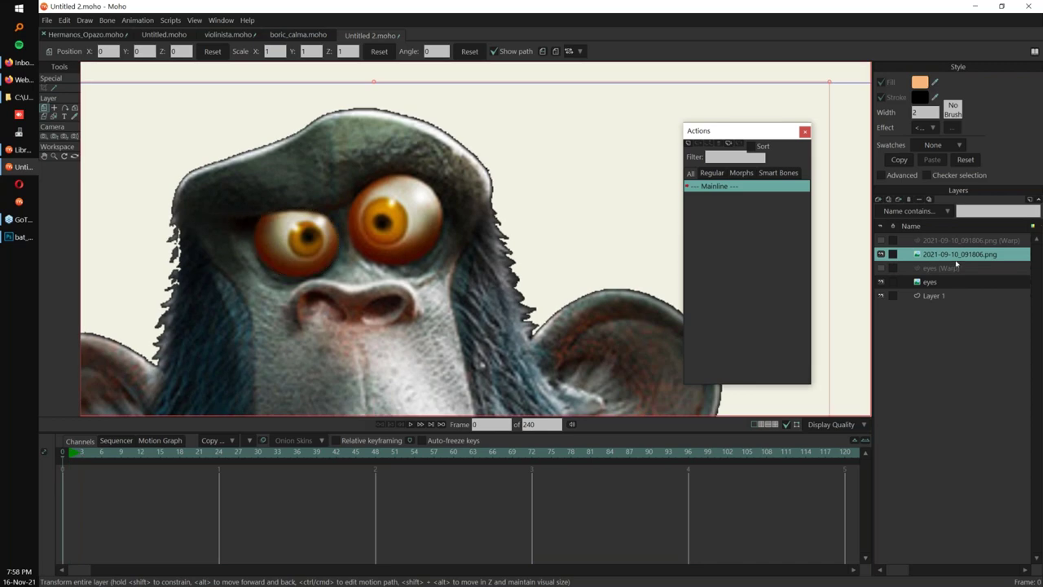
# Show the 2021-09-10_091806.png (Warp) layer and outline the larger eye with a closed polygon in it.
pyautogui.click(957, 263)
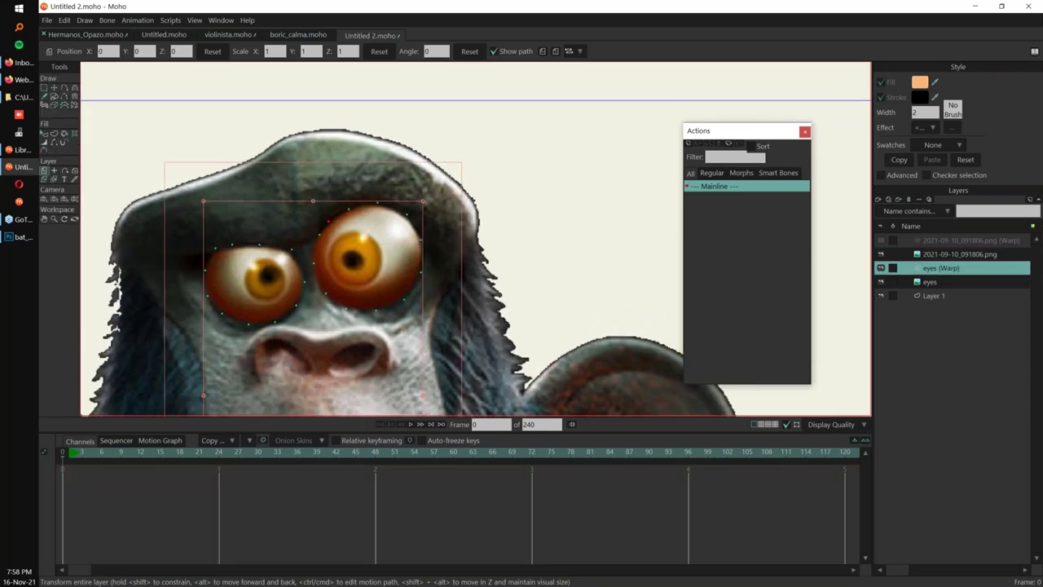
pyautogui.click(882, 240)
pyautogui.scroll(2, 451, 256)
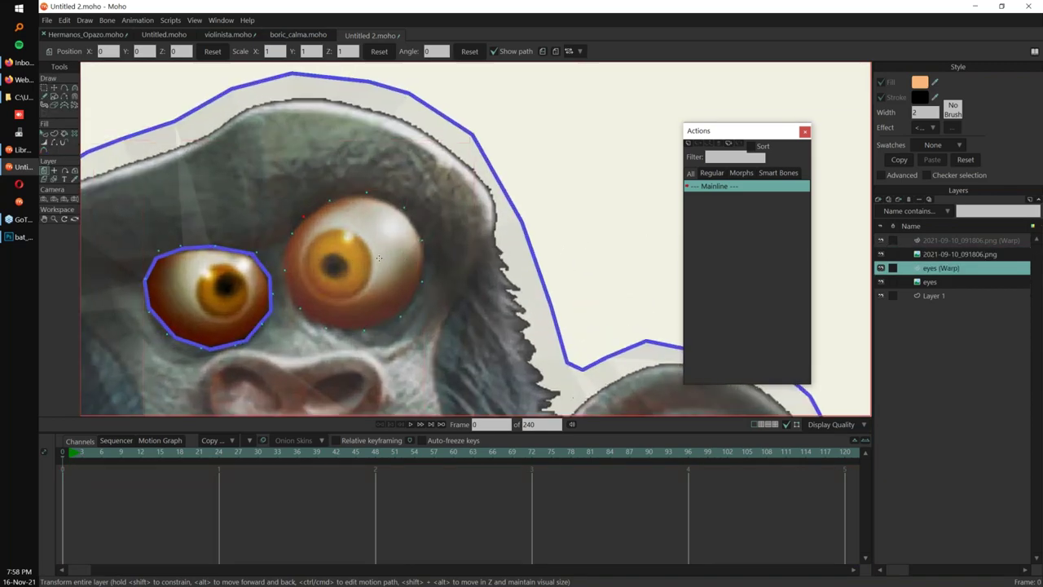
pyautogui.press('a')
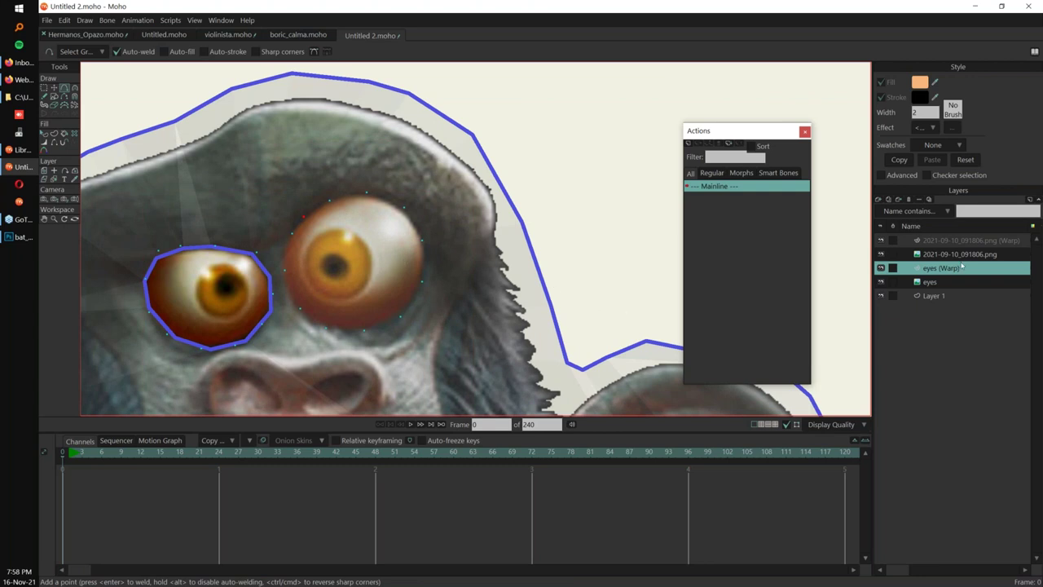
pyautogui.click(916, 240)
pyautogui.moveTo(316, 205)
pyautogui.mouseDown()
pyautogui.moveTo(289, 238)
pyautogui.moveTo(287, 297)
pyautogui.moveTo(327, 326)
pyautogui.moveTo(369, 327)
pyautogui.moveTo(408, 310)
pyautogui.moveTo(425, 269)
pyautogui.moveTo(422, 232)
pyautogui.moveTo(397, 207)
pyautogui.moveTo(357, 196)
pyautogui.moveTo(316, 204)
pyautogui.mouseUp()
pyautogui.click(301, 308)
pyautogui.scroll(-4, 397, 206)
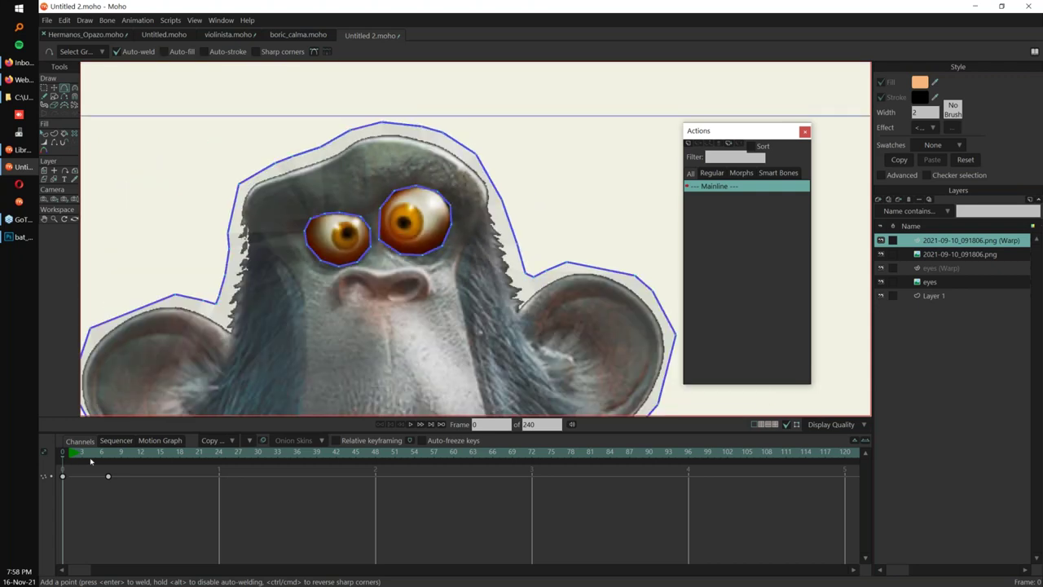
# Delete the old eye deformation keyframe from the timeline of the 2021-09-10_091806.png (Warp) layer.
pyautogui.click(99, 456)
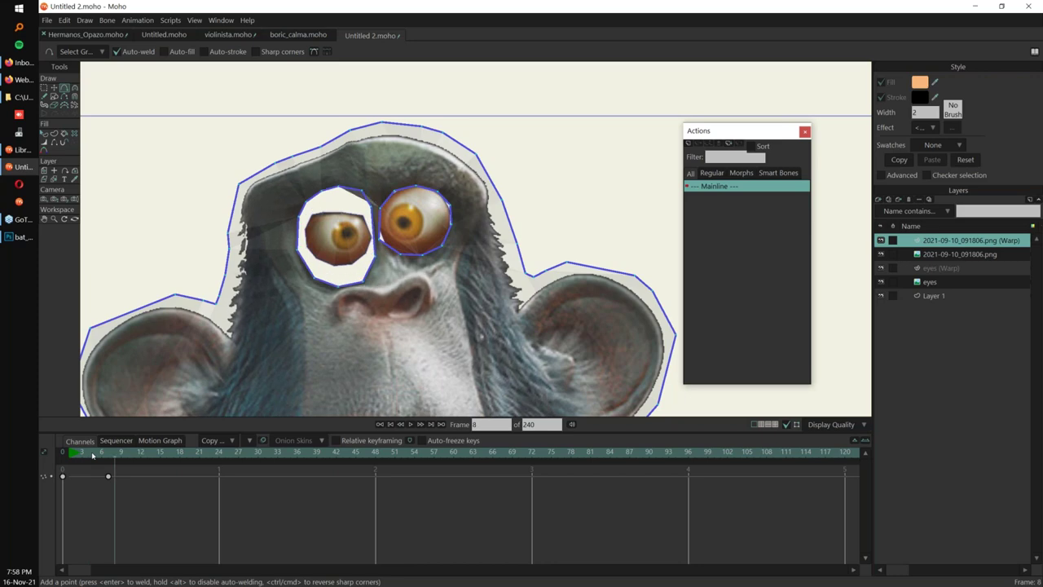
pyautogui.click(107, 476)
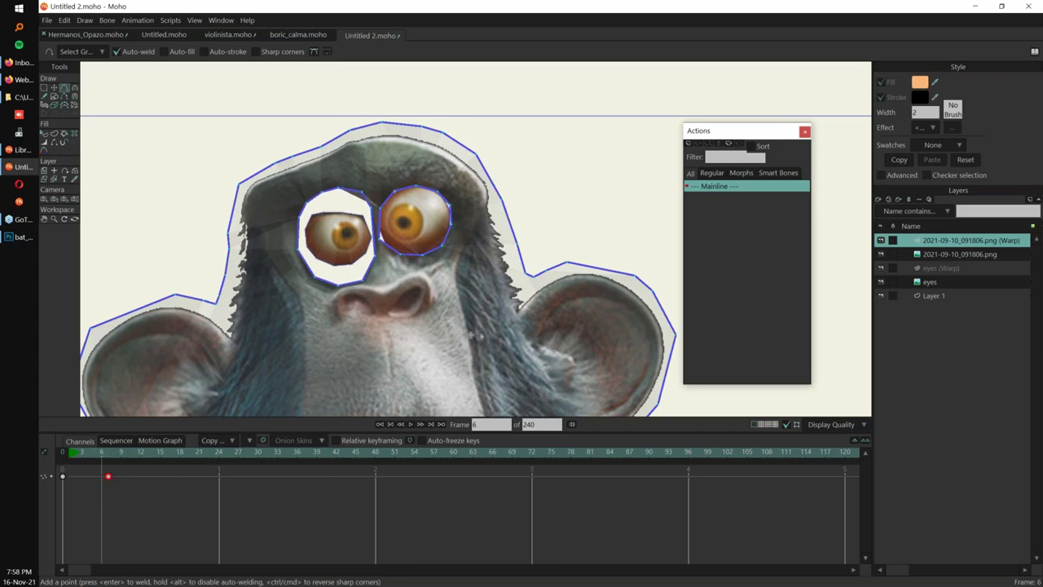
pyautogui.press('Delete')
# At frame 6, reshape the smaller eye's outline into a half-closed squint with the Magnet tool.
pyautogui.scroll(4, 493, 246)
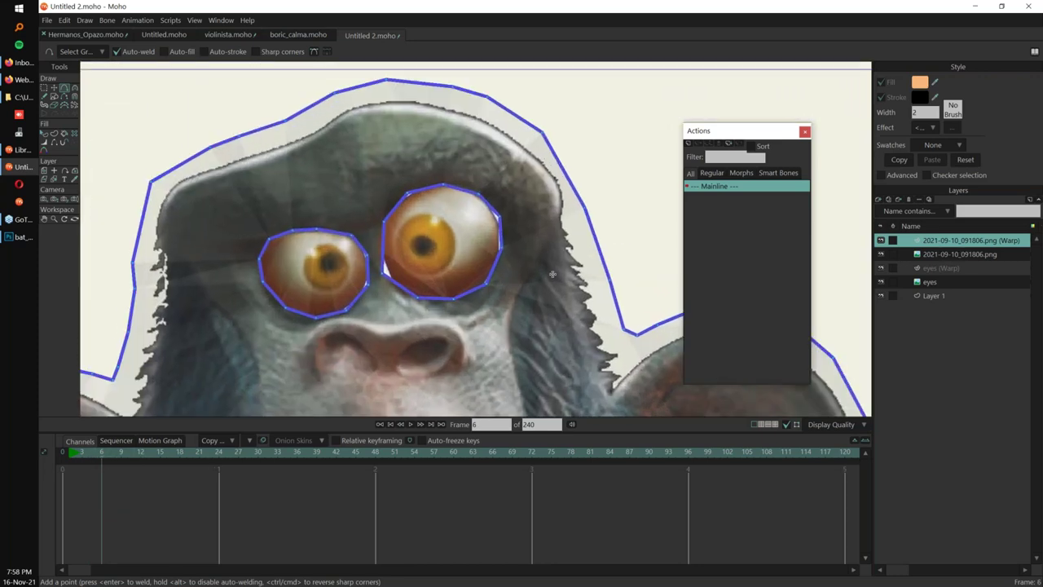
pyautogui.press('g')
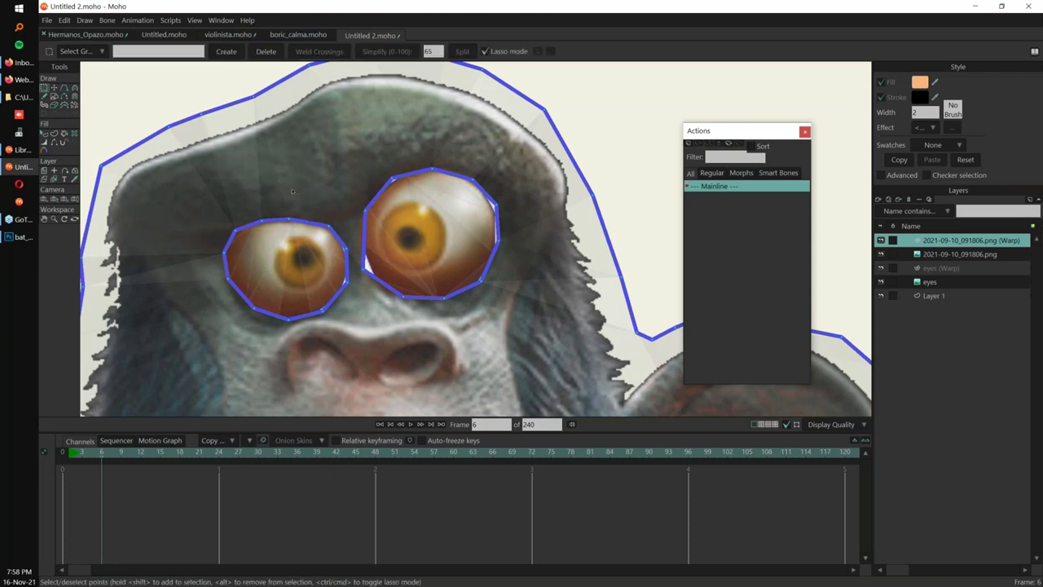
pyautogui.press('x')
pyautogui.press('g')
pyautogui.press('x')
pyautogui.keyDown('alt'); pyautogui.moveTo(313, 235); pyautogui.dragTo(295, 248); pyautogui.keyUp('alt')
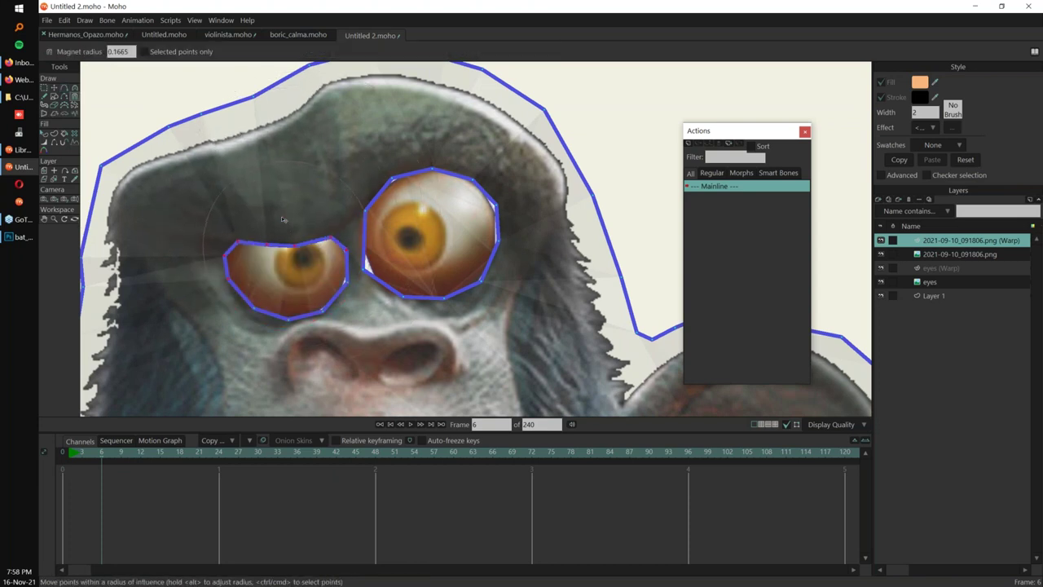
pyautogui.moveTo(234, 228); pyautogui.dragTo(244, 253)
pyautogui.moveTo(326, 228); pyautogui.dragTo(331, 242)
pyautogui.moveTo(267, 238); pyautogui.dragTo(268, 246)
pyautogui.moveTo(314, 335); pyautogui.dragTo(304, 323)
# Narrow the larger eye's outline into a slanted squint at frame 6 and adjust the smaller eye's inner corner point.
pyautogui.moveTo(412, 187); pyautogui.dragTo(413, 222)
pyautogui.moveTo(362, 266); pyautogui.dragTo(371, 261)
pyautogui.moveTo(456, 313); pyautogui.dragTo(446, 297)
pyautogui.moveTo(490, 210); pyautogui.dragTo(482, 218)
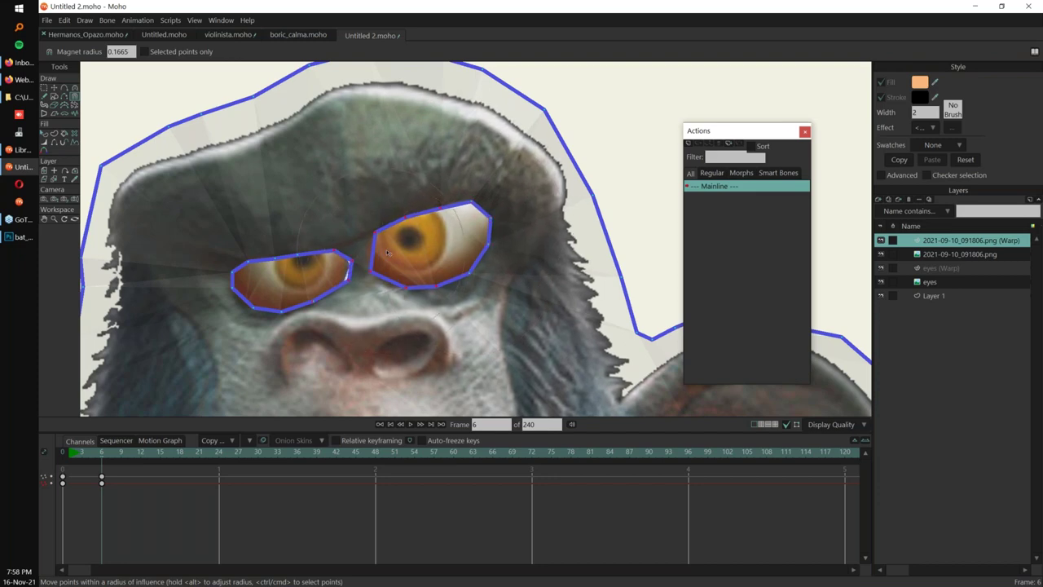
pyautogui.press('t')
pyautogui.moveTo(350, 275); pyautogui.dragTo(343, 275)
pyautogui.scroll(-5, 507, 219)
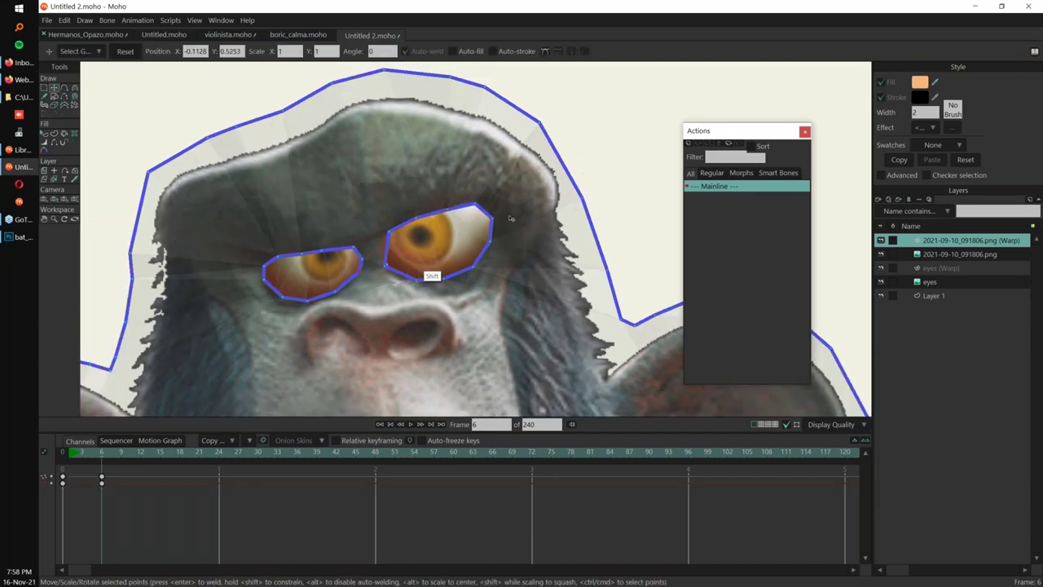
# Review the squinting eyes up close and return the timeline to frame 0.
pyautogui.scroll(6, 91, 458)
pyautogui.scroll(-6, 91, 458)
pyautogui.scroll(6, 91, 458)
pyautogui.scroll(-6, 90, 458)
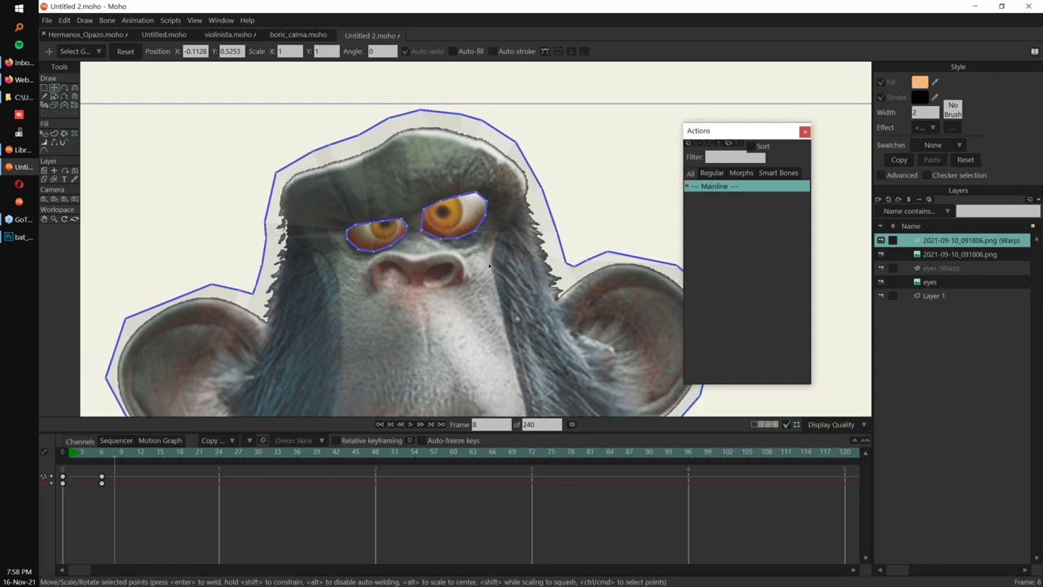
pyautogui.moveTo(78, 463); pyautogui.dragTo(52, 470)
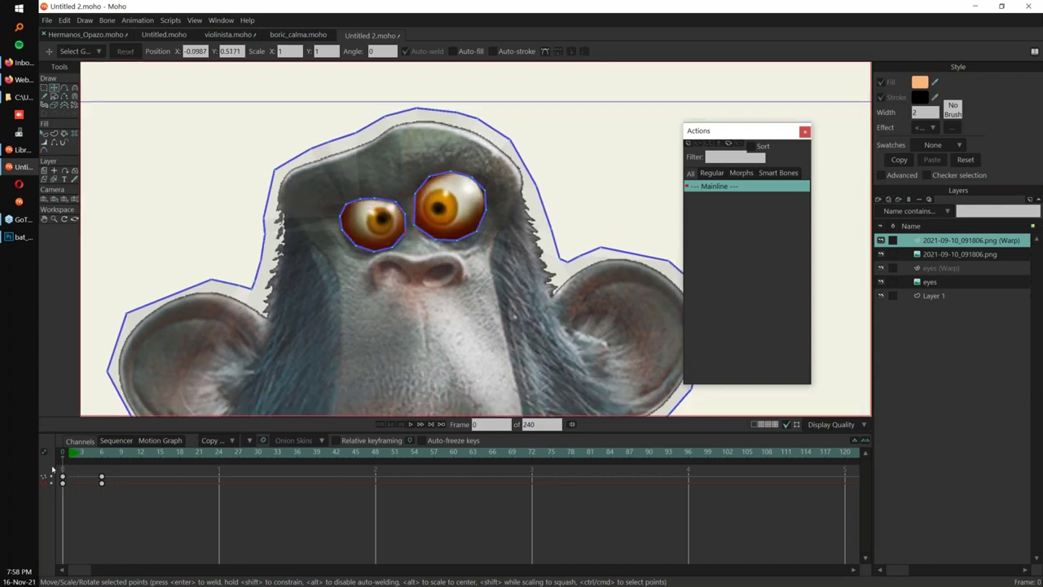
# Make eyes (Warp) the active layer and hide the ape image layer together with its warp layer.
pyautogui.click(941, 267)
pyautogui.scroll(4, 407, 233)
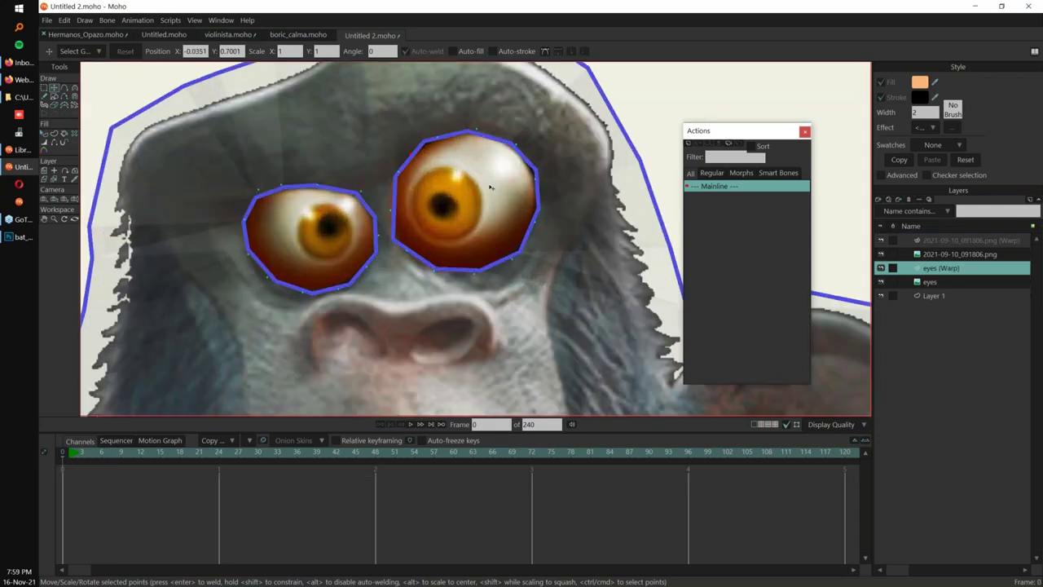
pyautogui.press('a')
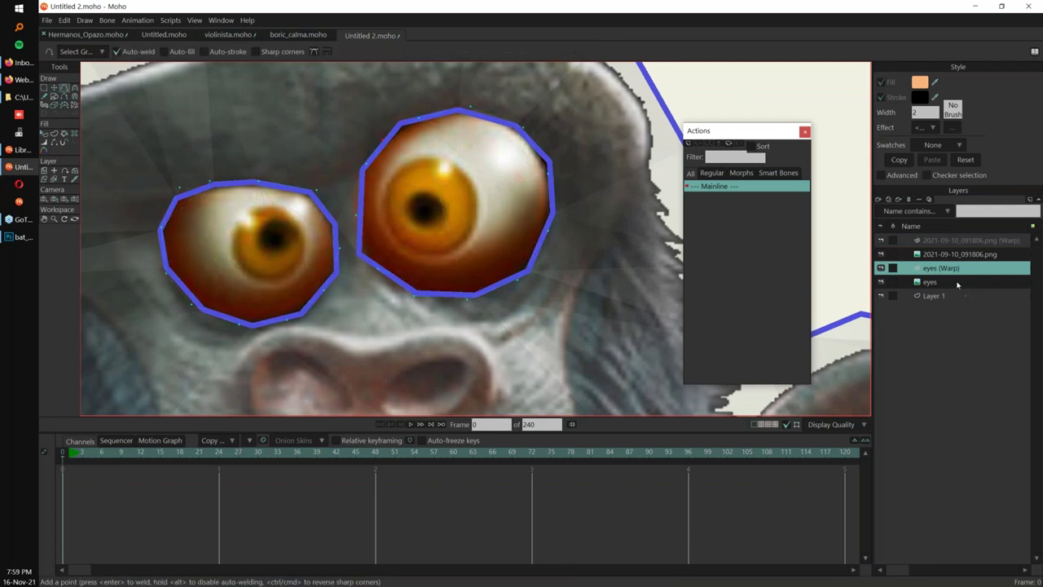
pyautogui.moveTo(457, 274); pyautogui.dragTo(475, 293)
pyautogui.click(881, 254)
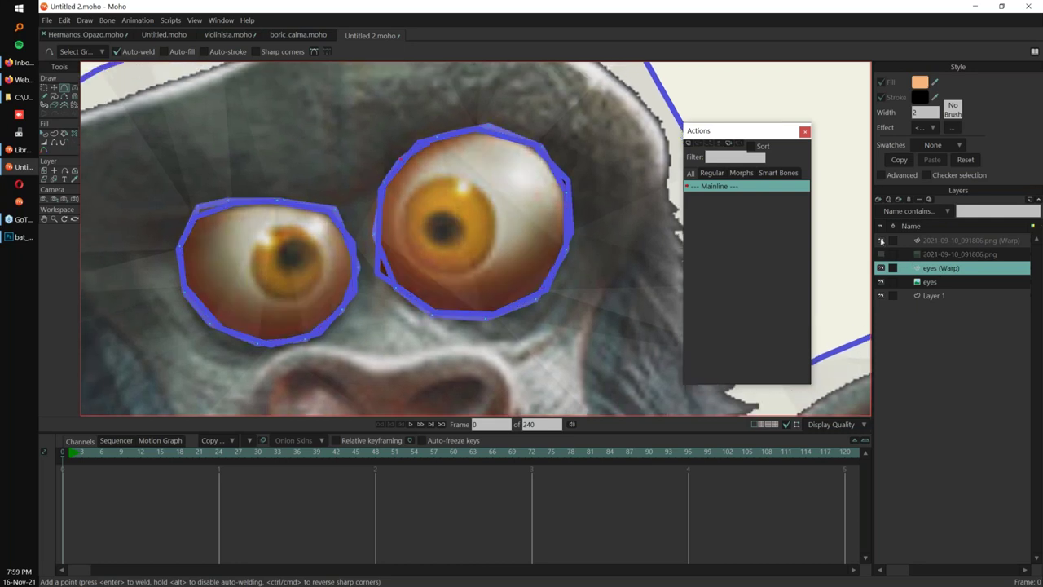
pyautogui.click(881, 241)
# Draw a polygonal outline around the iris of each eye in the eyes (Warp) layer.
pyautogui.moveTo(274, 214)
pyautogui.mouseDown()
pyautogui.moveTo(249, 241)
pyautogui.moveTo(260, 276)
pyautogui.moveTo(323, 260)
pyautogui.moveTo(327, 236)
pyautogui.moveTo(289, 210)
pyautogui.mouseUp()
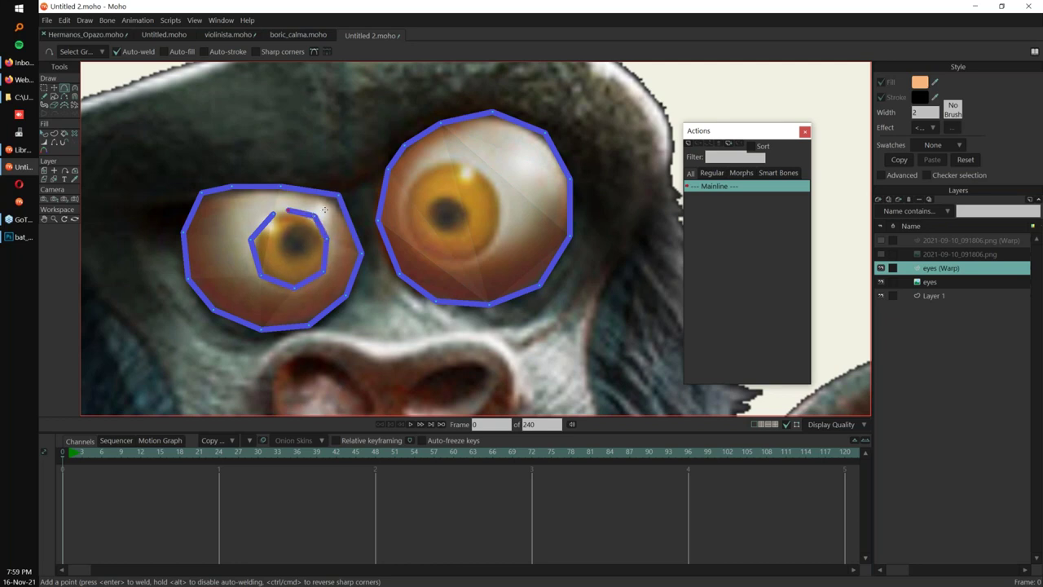
pyautogui.moveTo(425, 170)
pyautogui.mouseDown()
pyautogui.moveTo(407, 196)
pyautogui.moveTo(412, 239)
pyautogui.moveTo(439, 256)
pyautogui.moveTo(476, 255)
pyautogui.moveTo(495, 232)
pyautogui.moveTo(499, 196)
pyautogui.mouseUp()
pyautogui.moveTo(498, 196); pyautogui.dragTo(437, 163)
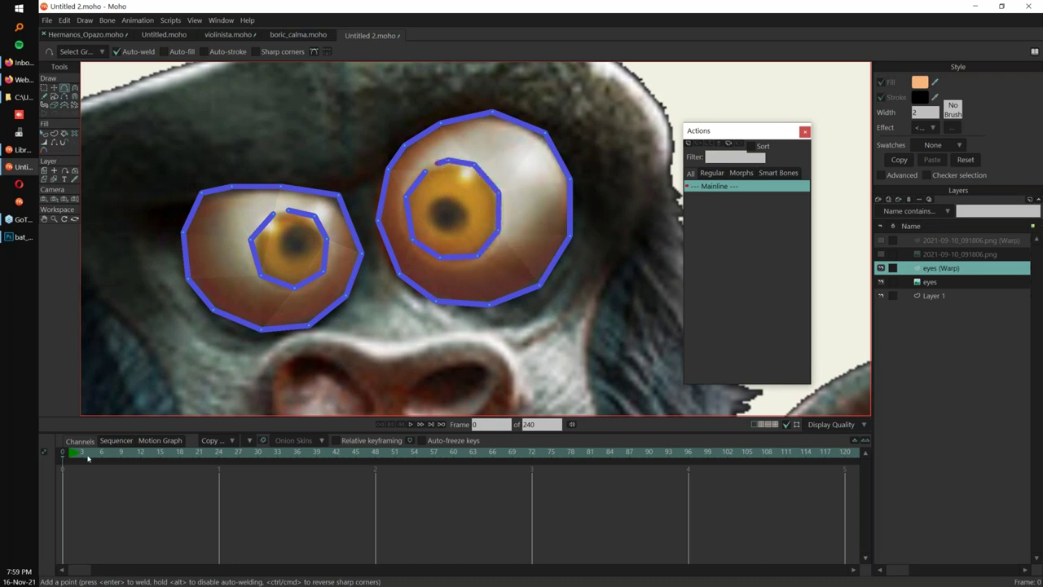
# Go to frame 5 and show the ape image layer and its warp layer again.
pyautogui.click(95, 454)
pyautogui.click(882, 254)
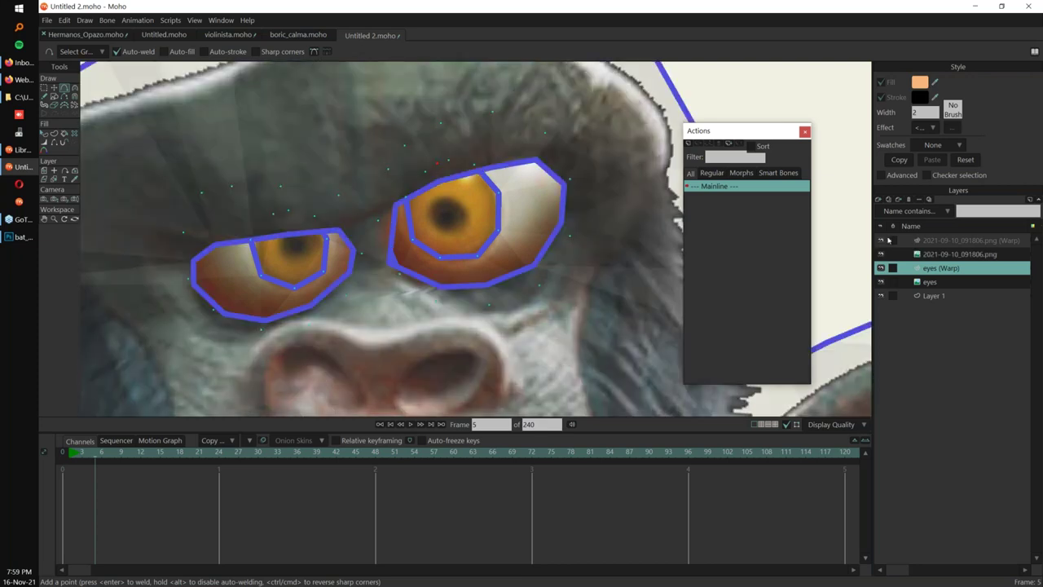
pyautogui.scroll(3, 471, 284)
# Select the iris outlines and shift the irises of both eyes within the squinting eye openings at frame 5.
pyautogui.press('g')
pyautogui.moveTo(471, 285); pyautogui.dragTo(446, 331)
pyautogui.click(488, 246)
pyautogui.press('t')
pyautogui.press('g')
pyautogui.click(345, 283)
pyautogui.press('t')
pyautogui.press('g')
pyautogui.click(486, 244)
pyautogui.press('t')
pyautogui.moveTo(607, 249); pyautogui.dragTo(568, 256)
pyautogui.scroll(-2, 558, 259)
# Shift the larger eye's iris slightly at frame 6 and move its keyframe to frame 5.
pyautogui.moveTo(91, 455)
pyautogui.mouseDown()
pyautogui.moveTo(67, 455)
pyautogui.moveTo(92, 457)
pyautogui.mouseUp()
pyautogui.click(102, 453)
pyautogui.moveTo(483, 254); pyautogui.dragTo(475, 257)
pyautogui.moveTo(104, 477); pyautogui.dragTo(98, 478)
pyautogui.click(94, 481)
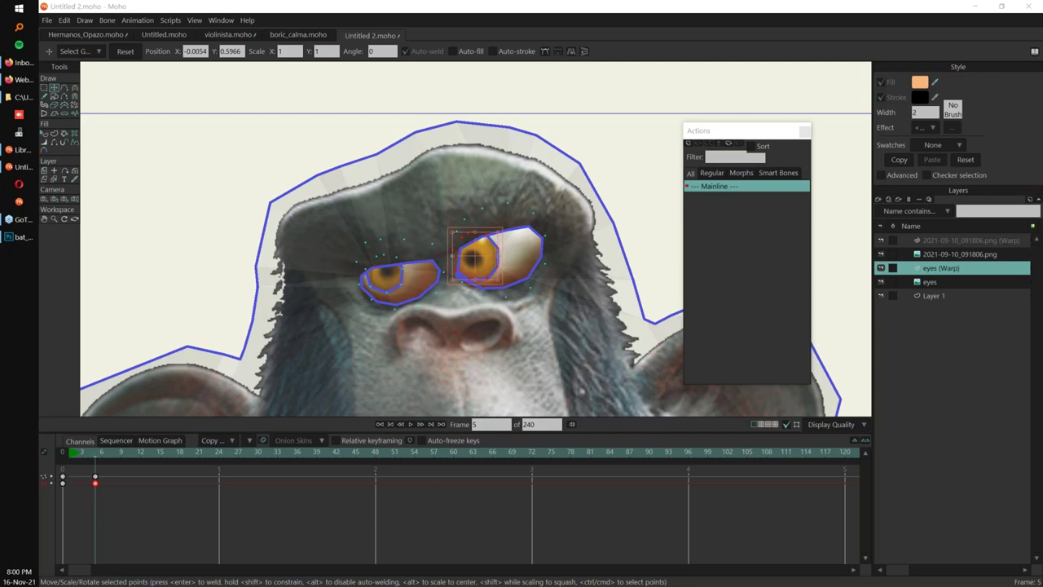
# Delete the iris movement keyframes at frame 5 of the eyes (Warp) layer and return to frame 0.
pyautogui.moveTo(92, 506); pyautogui.dragTo(102, 465)
pyautogui.press('Delete')
pyautogui.click(63, 453)
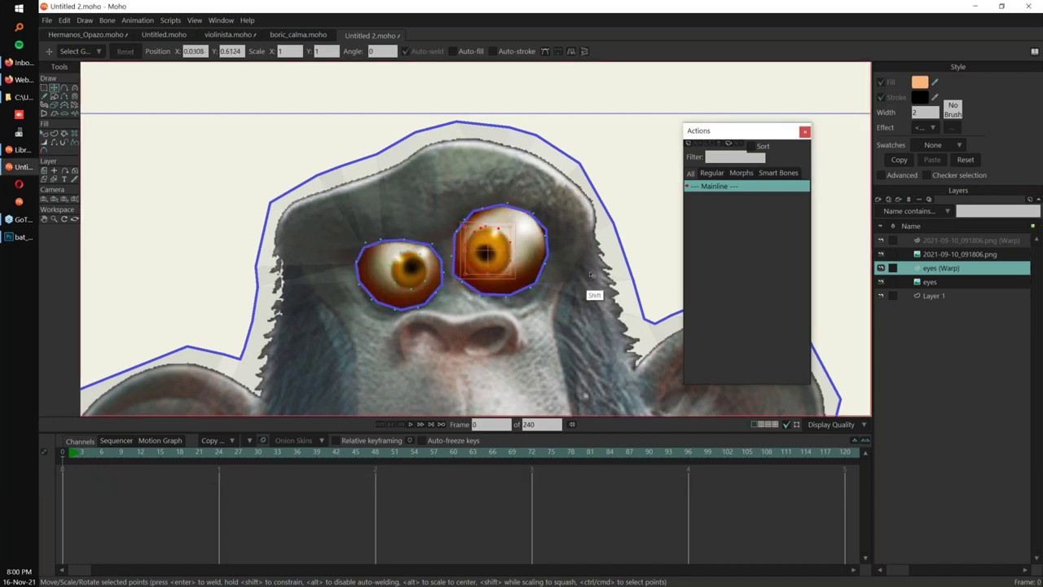
pyautogui.scroll(-3, 286, 338)
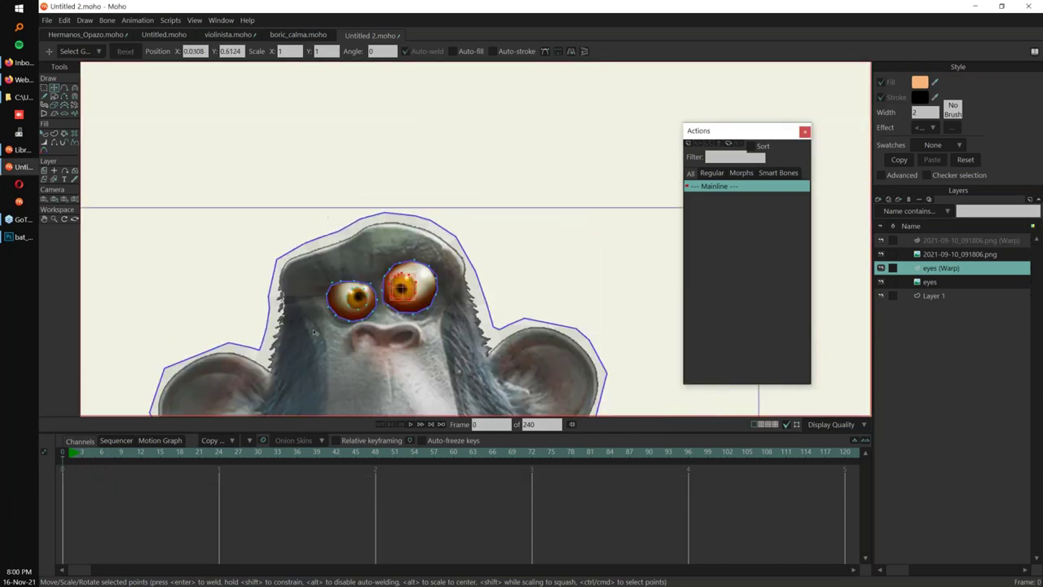
# Group the ape image, the eyes and their warp layers, and convert the group to a bone layer.
pyautogui.click(957, 242)
pyautogui.keyDown('shift'); pyautogui.click(950, 298); pyautogui.keyUp('shift')
pyautogui.hotkey('ctrl', 'g')
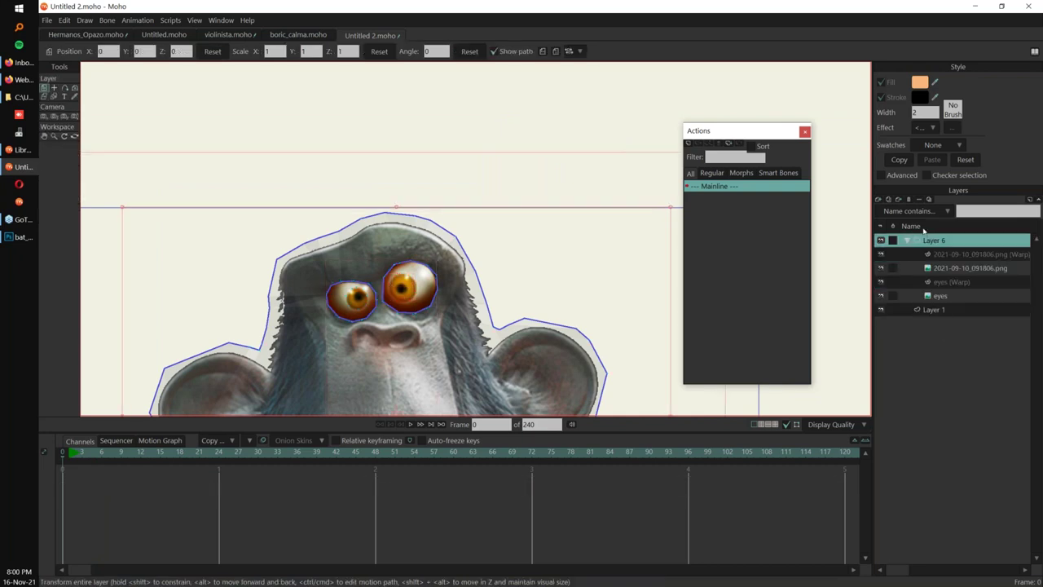
pyautogui.rightClick(925, 239)
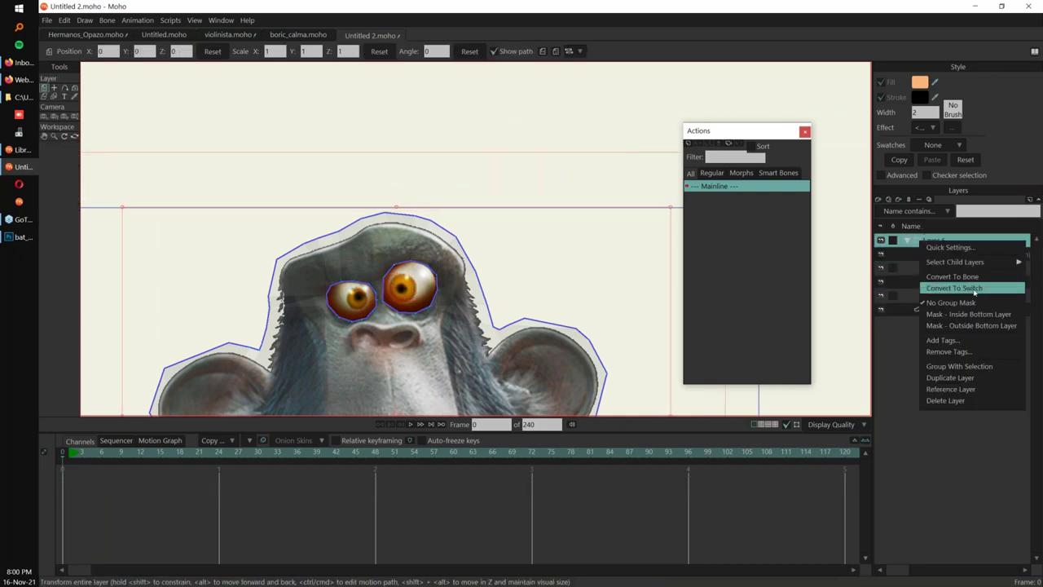
pyautogui.click(949, 274)
# Add a short horizontal bone beside the ape's head and set its bone strength to 0.
pyautogui.moveTo(536, 282); pyautogui.dragTo(548, 230)
pyautogui.scroll(-3, 549, 229)
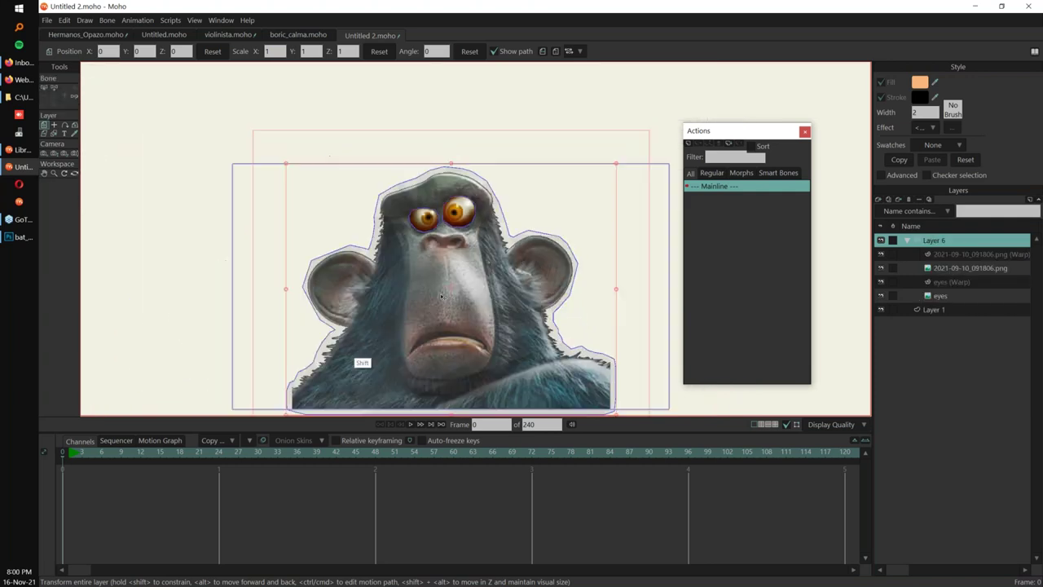
pyautogui.scroll(3, 581, 196)
pyautogui.press('a')
pyautogui.moveTo(522, 170)
pyautogui.mouseDown()
pyautogui.moveTo(584, 169)
pyautogui.moveTo(99, 403)
pyautogui.mouseUp()
pyautogui.press('s')
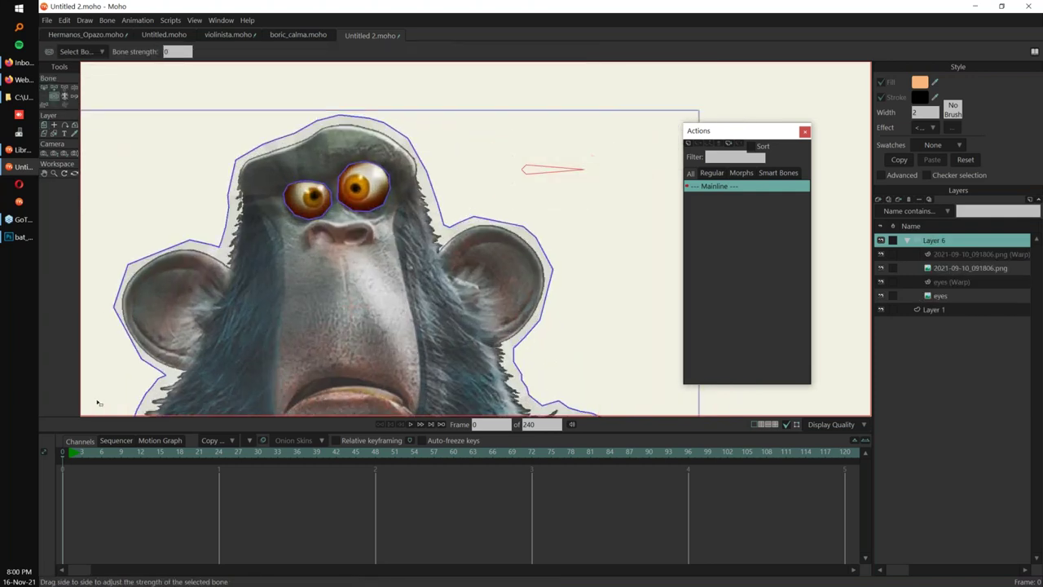
# Create the smart bone action B1 and rotate the bone downward at frame 96 of the action.
pyautogui.press('b')
pyautogui.click(691, 145)
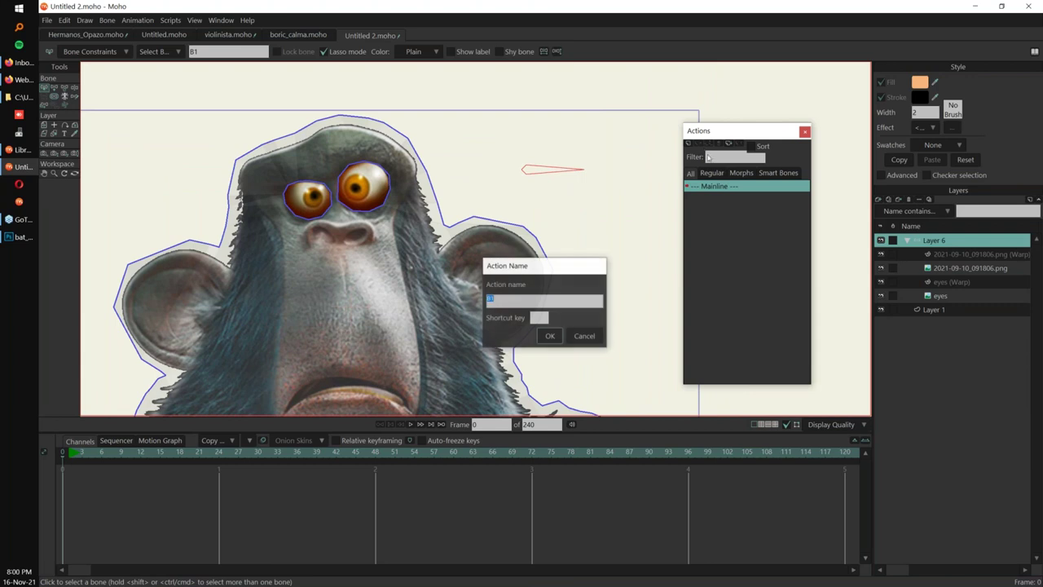
pyautogui.click(546, 335)
pyautogui.click(688, 453)
pyautogui.click(64, 87)
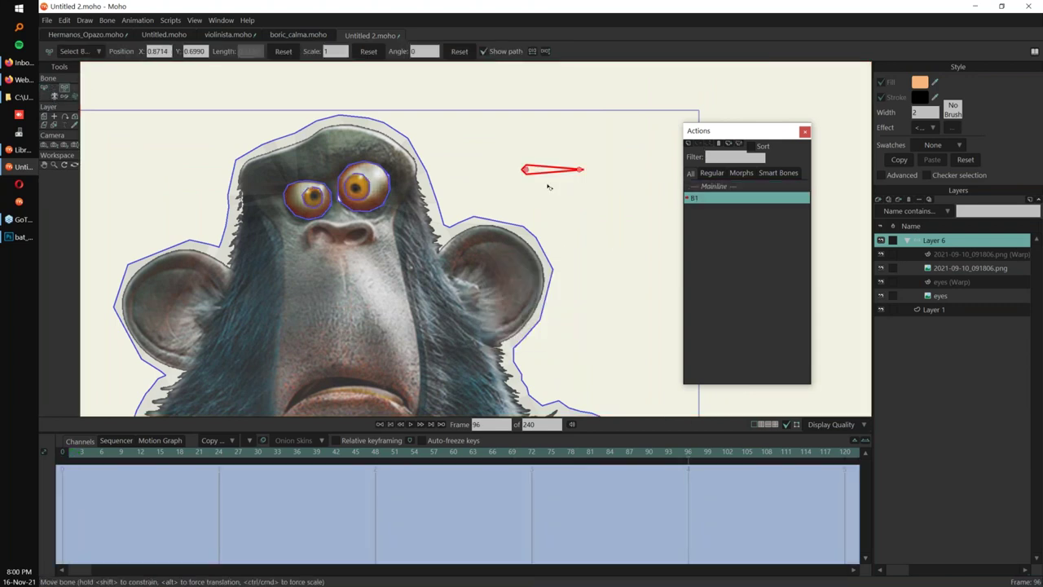
pyautogui.moveTo(551, 168); pyautogui.dragTo(555, 218)
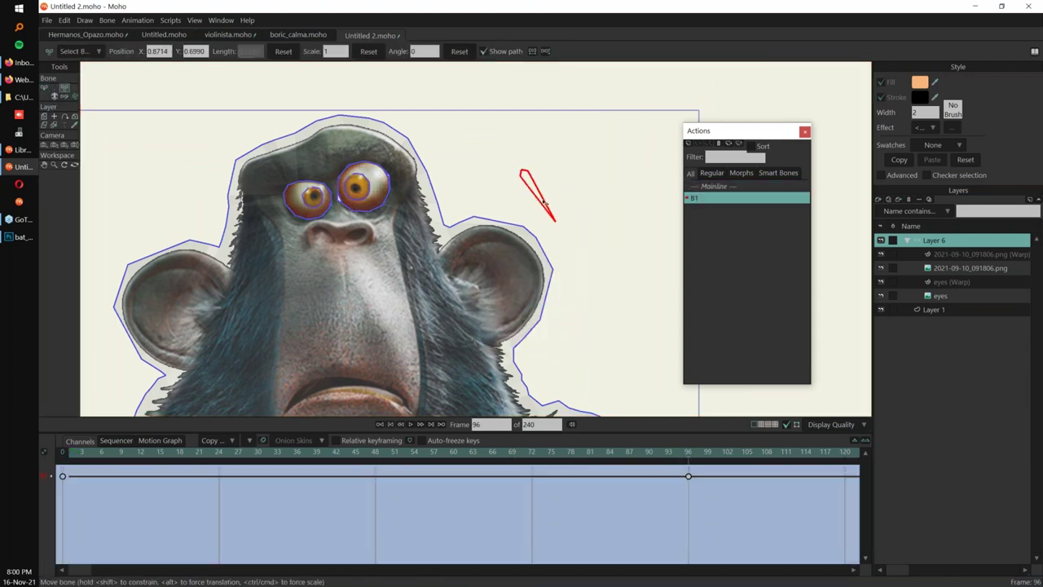
# Reshape both eye openings on the ape image's warp layer into a squint with the Magnet tool at frame 96.
pyautogui.click(955, 254)
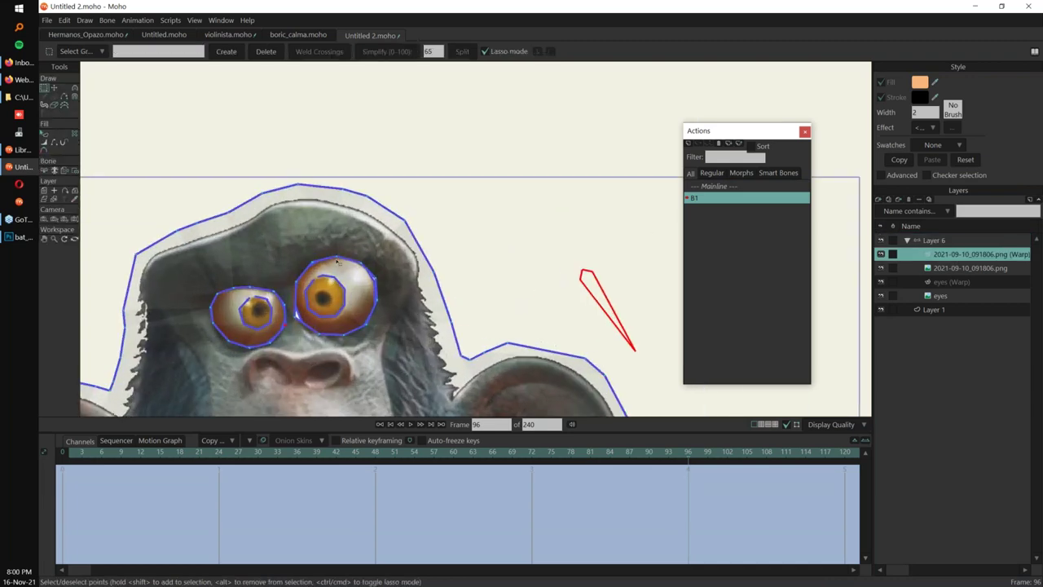
pyautogui.press('x')
pyautogui.moveTo(338, 261); pyautogui.dragTo(335, 281)
pyautogui.moveTo(256, 290); pyautogui.dragTo(254, 300)
pyautogui.moveTo(243, 347); pyautogui.dragTo(243, 338)
pyautogui.moveTo(326, 271); pyautogui.dragTo(364, 274)
pyautogui.moveTo(325, 272); pyautogui.dragTo(326, 279)
pyautogui.moveTo(213, 312); pyautogui.dragTo(220, 290)
pyautogui.moveTo(262, 310); pyautogui.dragTo(264, 302)
pyautogui.click(323, 268)
pyautogui.moveTo(374, 281); pyautogui.dragTo(365, 291)
pyautogui.moveTo(368, 317); pyautogui.dragTo(355, 363)
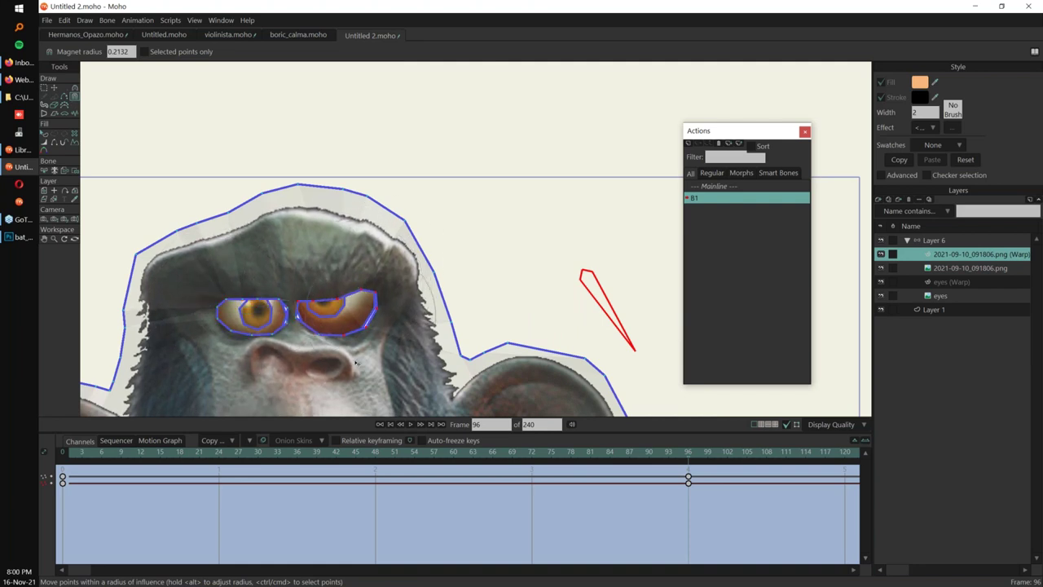
# Reposition the larger eye's iris within its squinting opening in action B1.
pyautogui.scroll(-2, 444, 273)
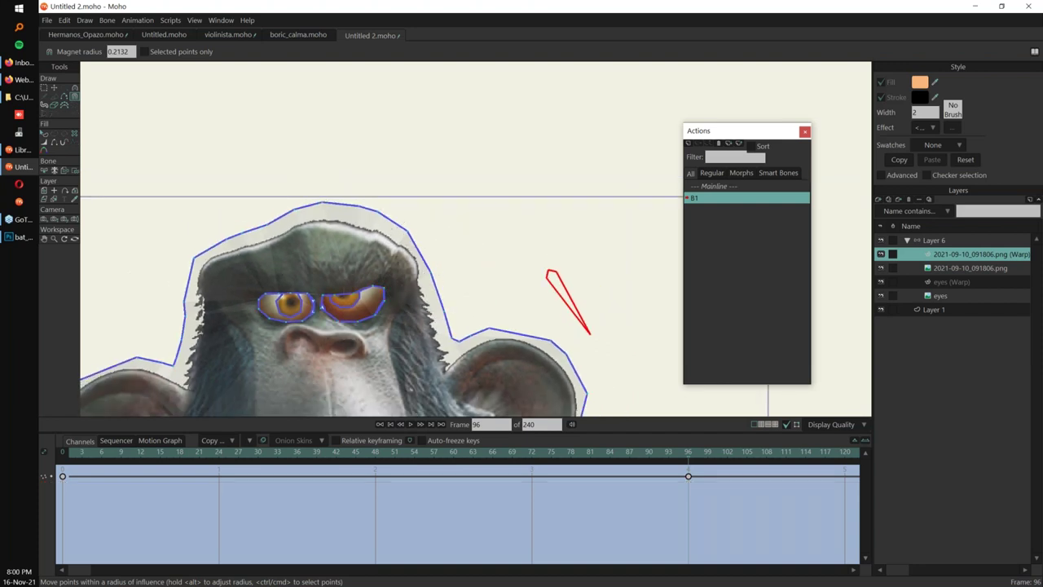
pyautogui.press('g')
pyautogui.moveTo(314, 312); pyautogui.dragTo(339, 286)
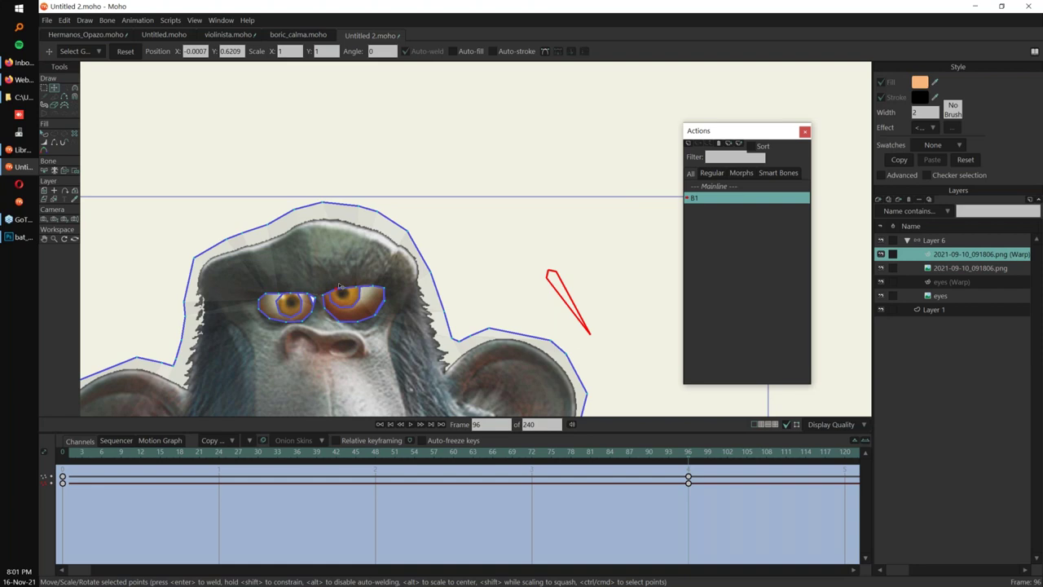
# Create a second smart bone action B1 2 and rotate the bone upward about 62 degrees at frame 96.
pyautogui.click(950, 241)
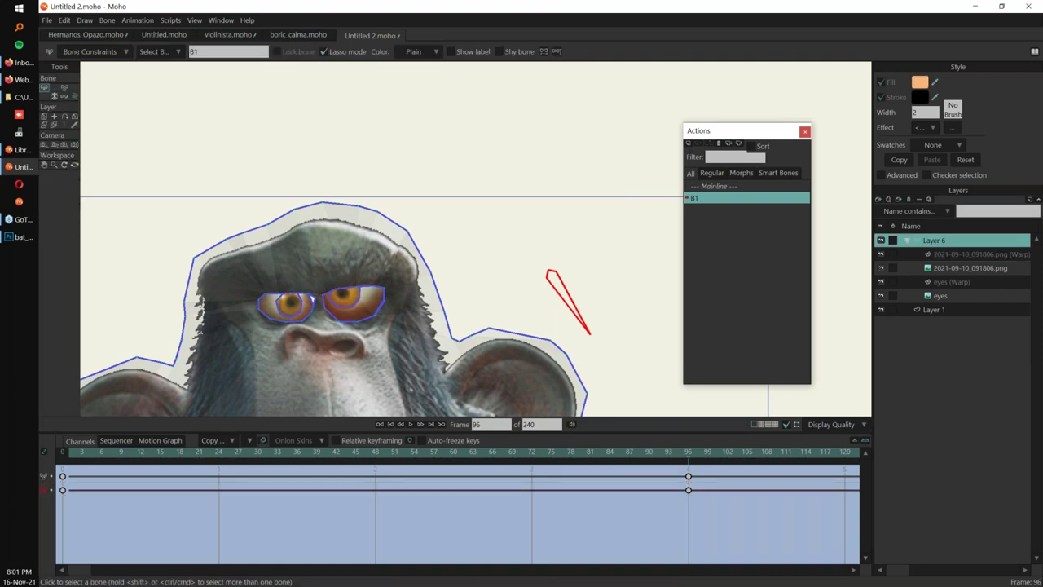
pyautogui.click(687, 142)
pyautogui.click(549, 337)
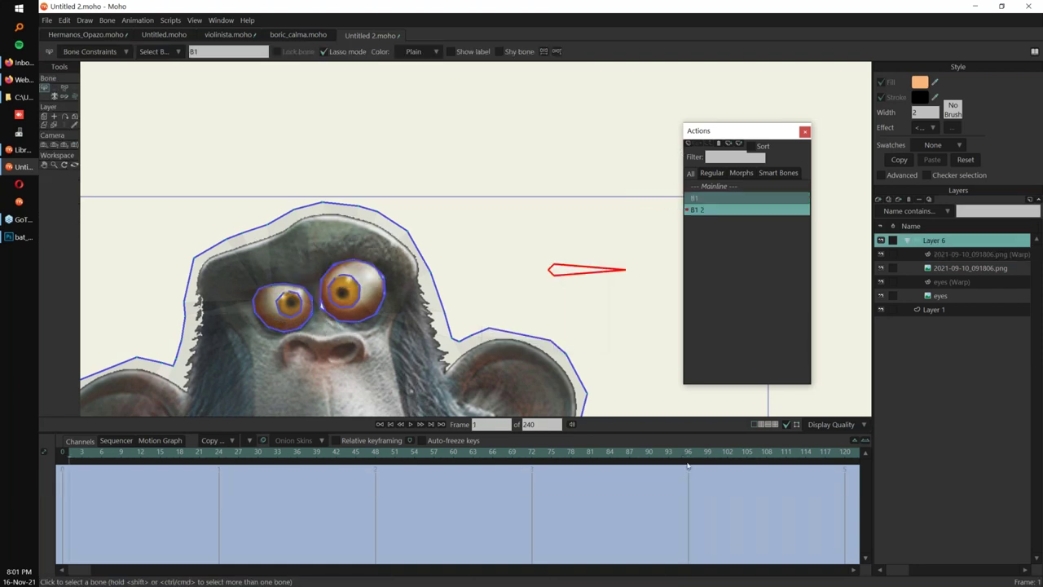
pyautogui.press('t')
pyautogui.moveTo(617, 269); pyautogui.dragTo(590, 210)
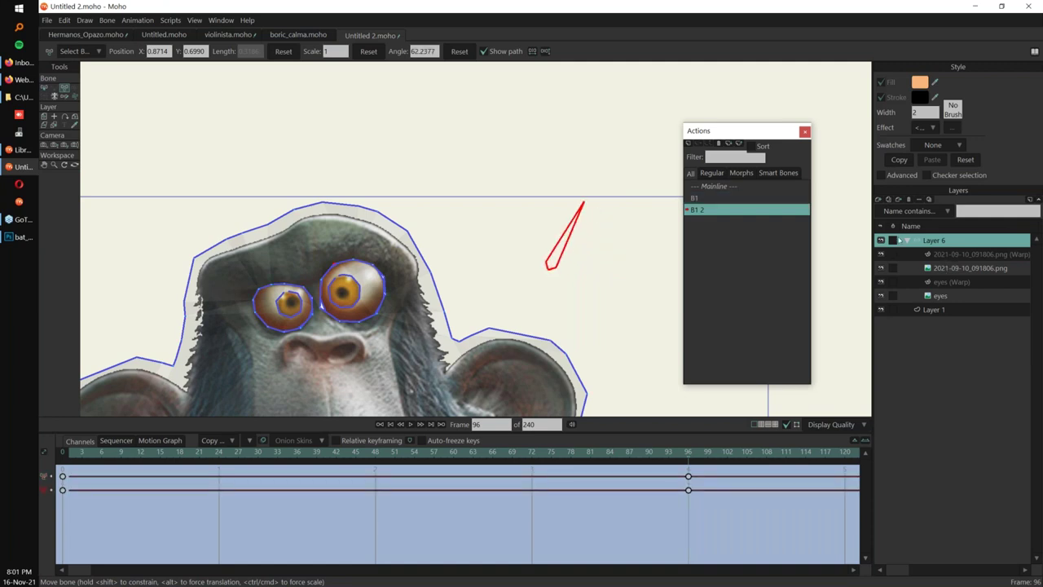
# Widen both eye openings on the ape image's warp layer with the Magnet tool in action B1 2.
pyautogui.click(951, 255)
pyautogui.press('x')
pyautogui.moveTo(348, 275); pyautogui.dragTo(344, 267)
pyautogui.moveTo(284, 290); pyautogui.dragTo(281, 259)
pyautogui.moveTo(285, 326); pyautogui.dragTo(286, 332)
pyautogui.moveTo(348, 319); pyautogui.dragTo(348, 323)
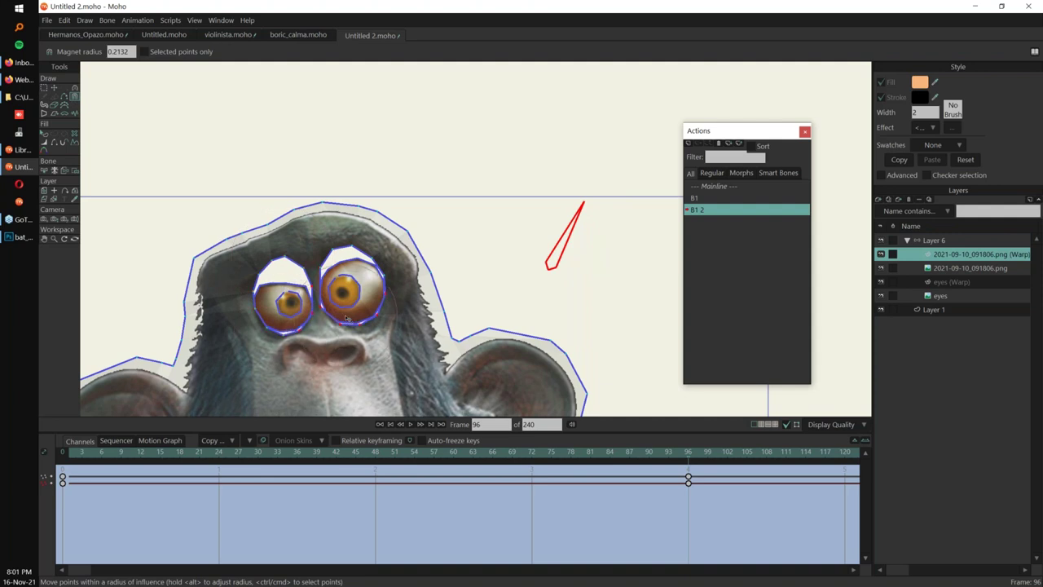
# Stretch both eyeballs vertically on the eyes (Warp) layer with the Magnet tool to fill the widened openings.
pyautogui.click(950, 281)
pyautogui.press('g')
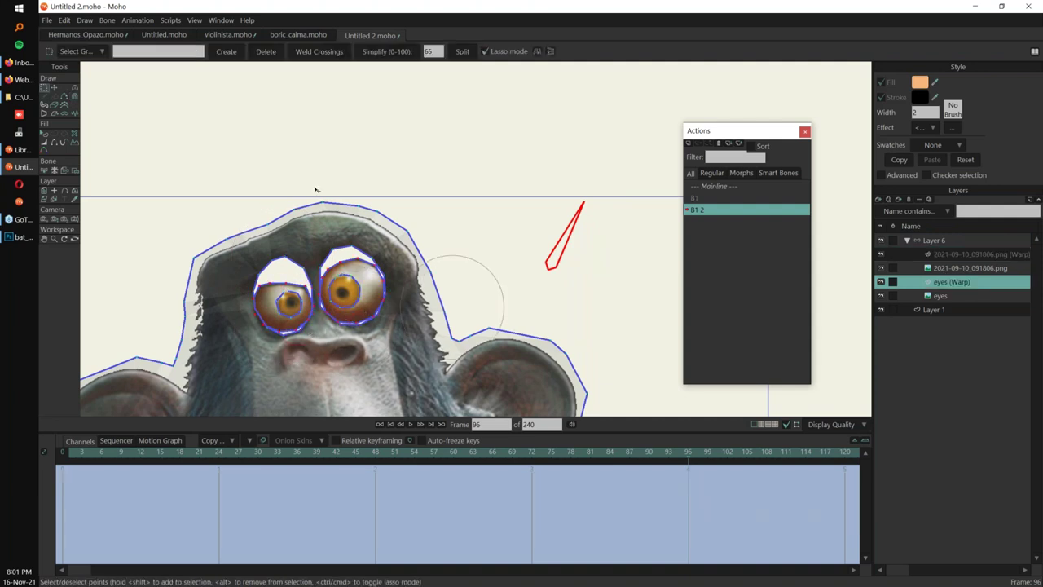
pyautogui.press('x')
pyautogui.moveTo(340, 258); pyautogui.dragTo(350, 248)
pyautogui.moveTo(349, 323); pyautogui.dragTo(354, 336)
pyautogui.moveTo(288, 284); pyautogui.dragTo(284, 252)
pyautogui.keyDown('alt'); pyautogui.moveTo(296, 304); pyautogui.dragTo(300, 306); pyautogui.keyUp('alt')
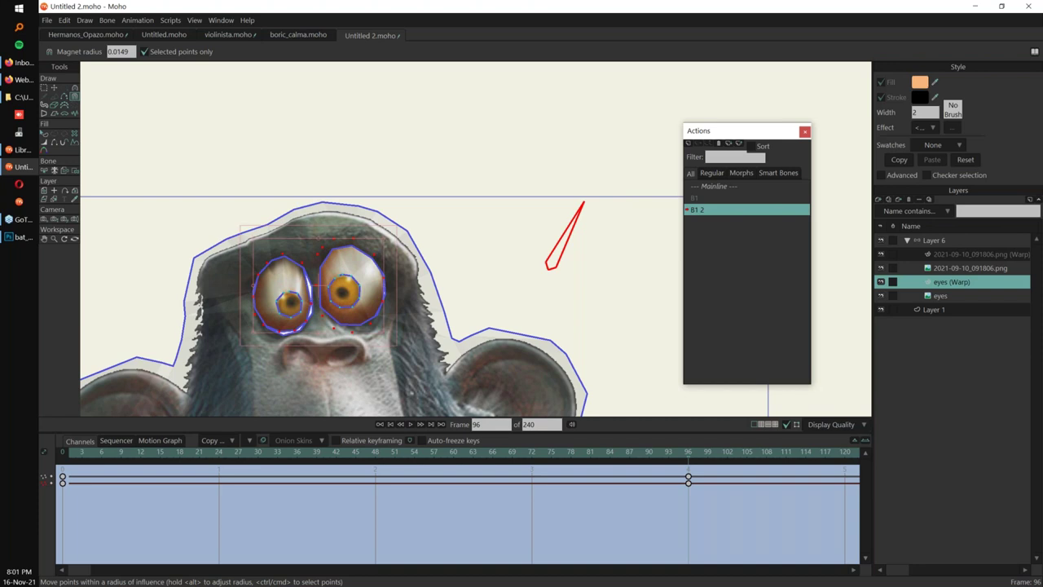
# Shrink the larger eye's iris and adjust the irises of both widened eyes on the eyes (Warp) layer.
pyautogui.press('t')
pyautogui.moveTo(310, 309); pyautogui.dragTo(256, 302)
pyautogui.click(271, 339)
pyautogui.press('g')
pyautogui.click(356, 302)
pyautogui.press('t')
pyautogui.moveTo(356, 302); pyautogui.dragTo(347, 289)
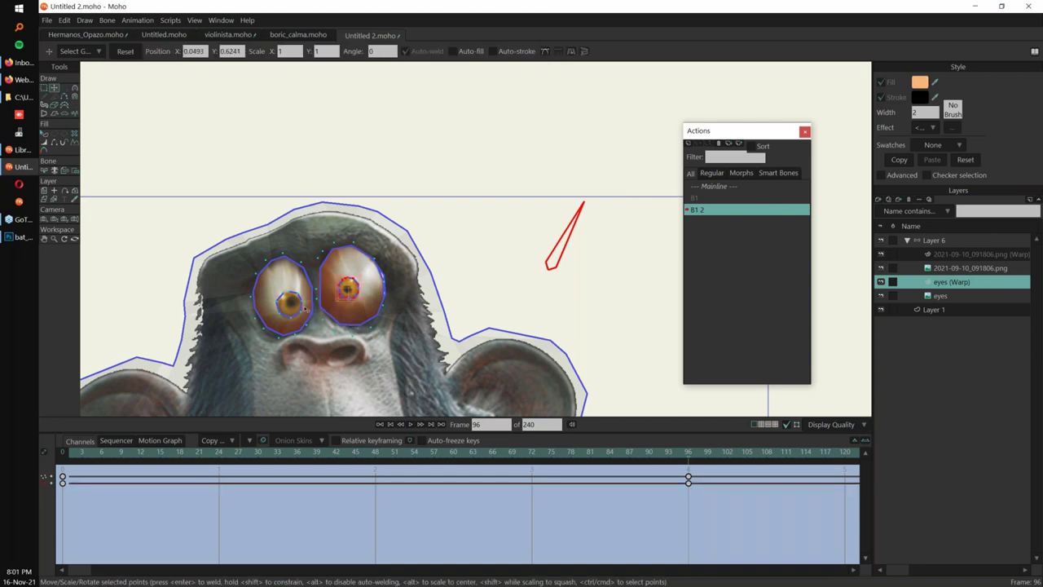
pyautogui.moveTo(276, 293); pyautogui.dragTo(295, 310)
pyautogui.scroll(-2, 453, 270)
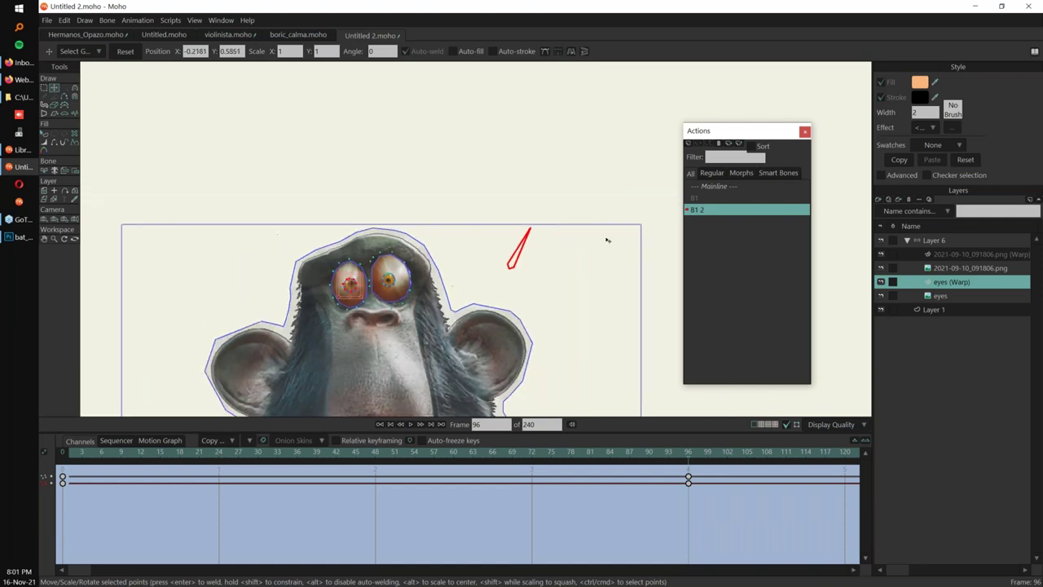
# Return to the Mainline and rotate the bone upward at frame 12 to test the wide-eyed action.
pyautogui.click(736, 186)
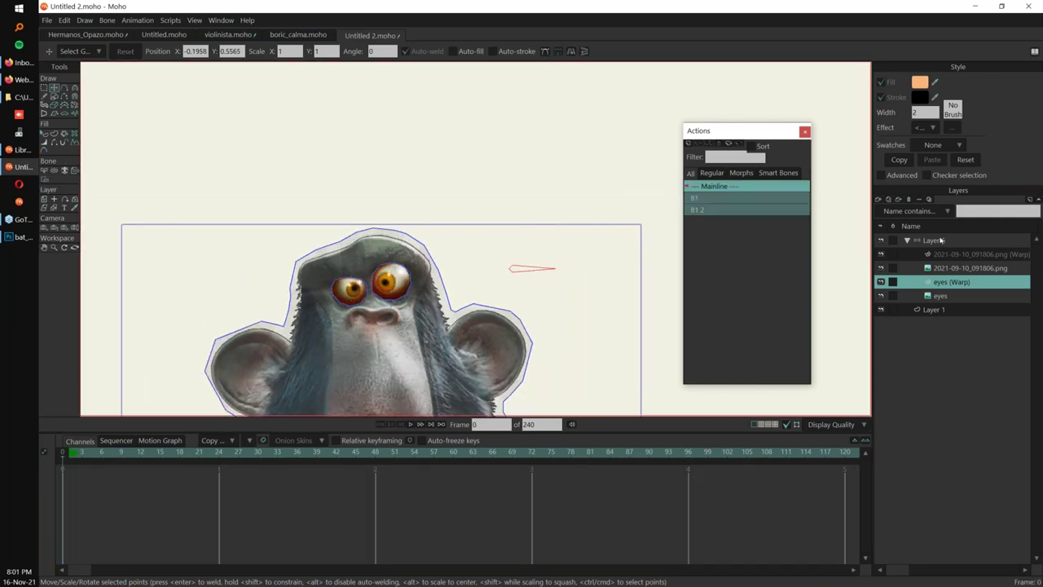
pyautogui.click(937, 240)
pyautogui.click(140, 453)
pyautogui.press('z')
pyautogui.moveTo(478, 219); pyautogui.dragTo(471, 196)
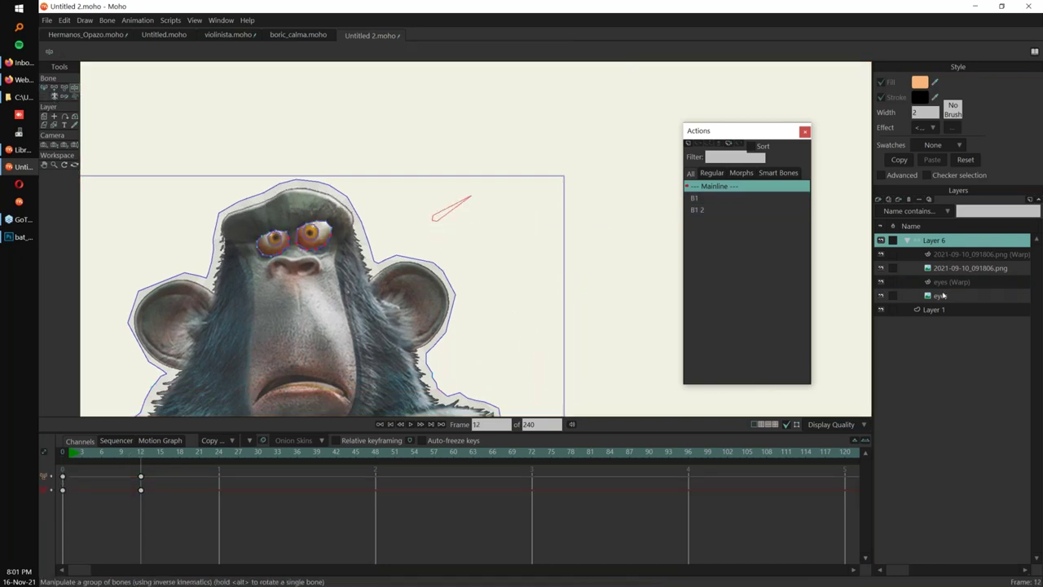
pyautogui.click(946, 254)
pyautogui.click(943, 242)
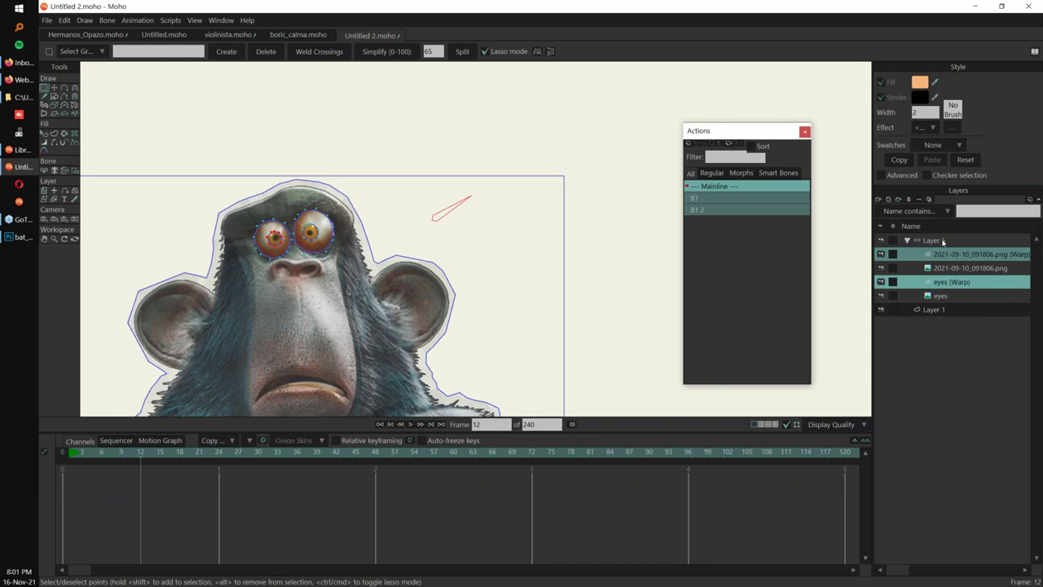
pyautogui.moveTo(472, 196)
pyautogui.mouseDown()
pyautogui.moveTo(448, 176)
pyautogui.moveTo(451, 261)
pyautogui.moveTo(477, 233)
pyautogui.moveTo(474, 194)
pyautogui.moveTo(440, 266)
pyautogui.moveTo(477, 207)
pyautogui.moveTo(467, 191)
pyautogui.mouseUp()
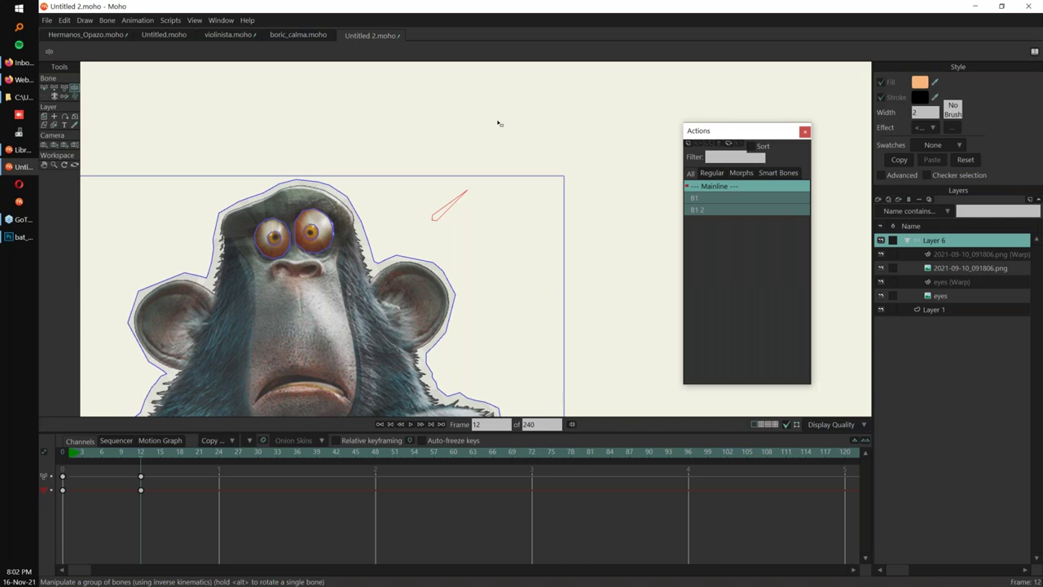
pyautogui.moveTo(486, 317); pyautogui.dragTo(548, 268)
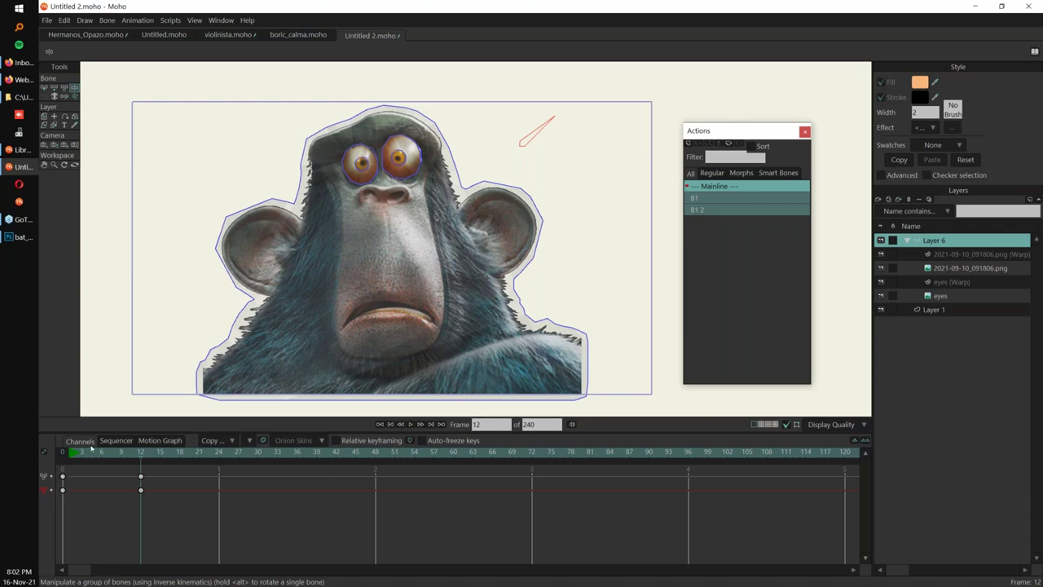
# Open horse.moho, select the Maria layer and hide the horse and dog layer.
pyautogui.hotkey('alt', 'Tab')
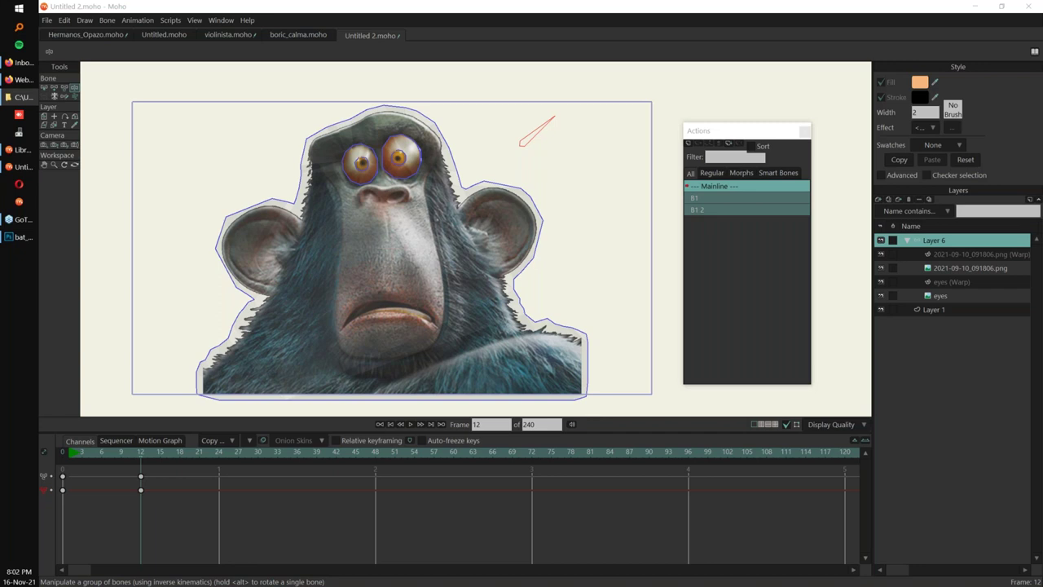
pyautogui.hotkey('ctrl', 'o')
pyautogui.click(499, 372)
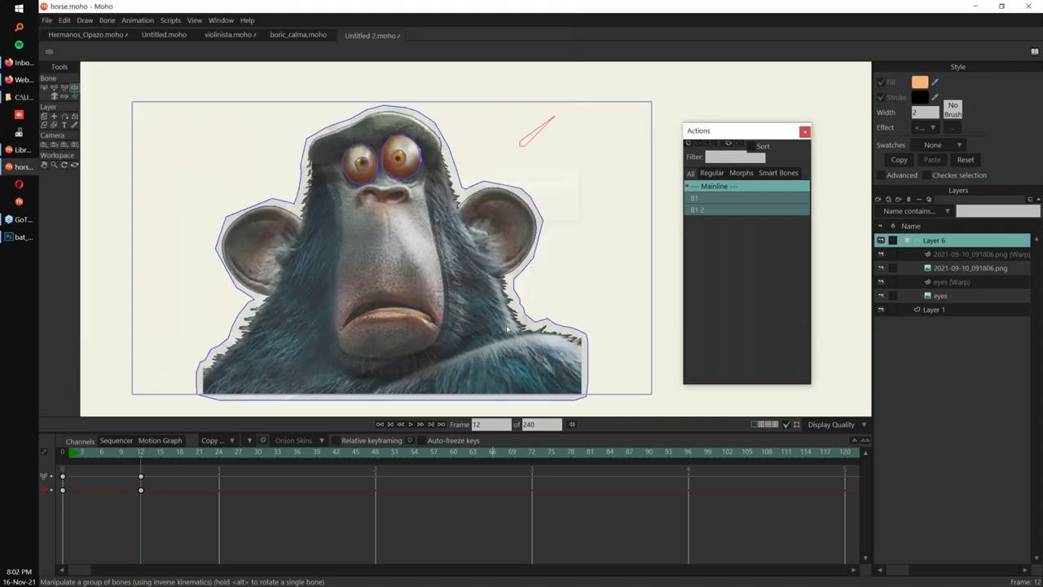
pyautogui.click(960, 255)
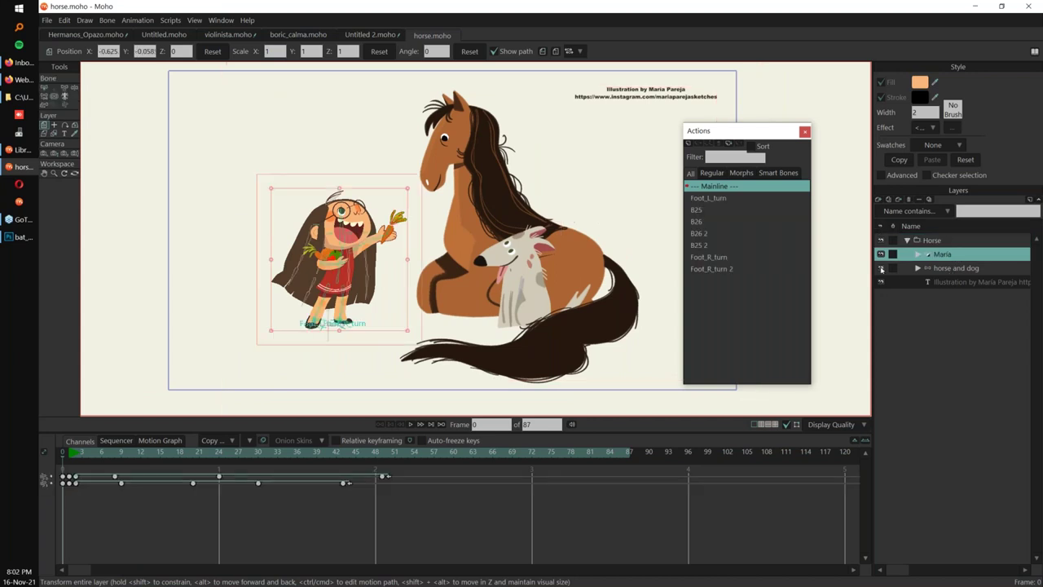
pyautogui.click(880, 269)
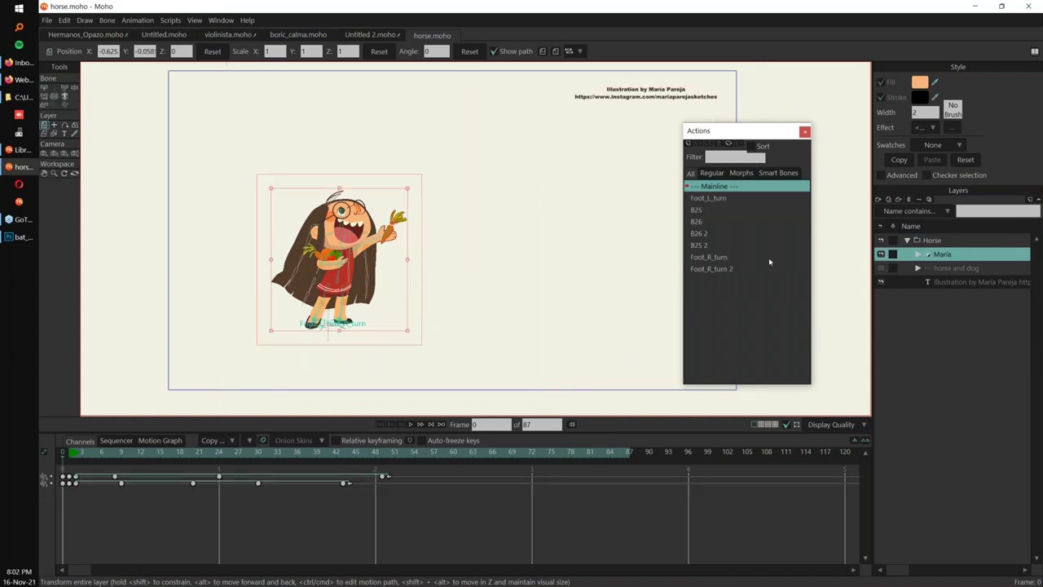
# Play Maria's animation from frame 2 and try shifting her layer sideways at frame 38.
pyautogui.moveTo(433, 291); pyautogui.dragTo(479, 288)
pyautogui.click(75, 453)
pyautogui.moveTo(507, 323); pyautogui.dragTo(470, 323)
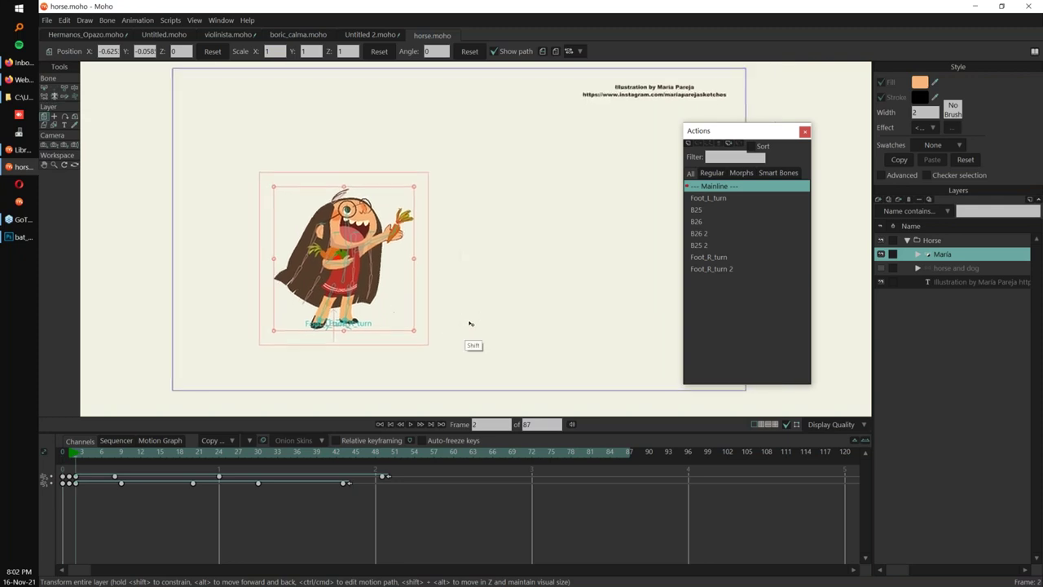
pyautogui.scroll(2, 475, 325)
pyautogui.press('space')
pyautogui.click(359, 233)
pyautogui.scroll(4, 456, 244)
pyautogui.moveTo(463, 256); pyautogui.dragTo(670, 259)
pyautogui.press('z')
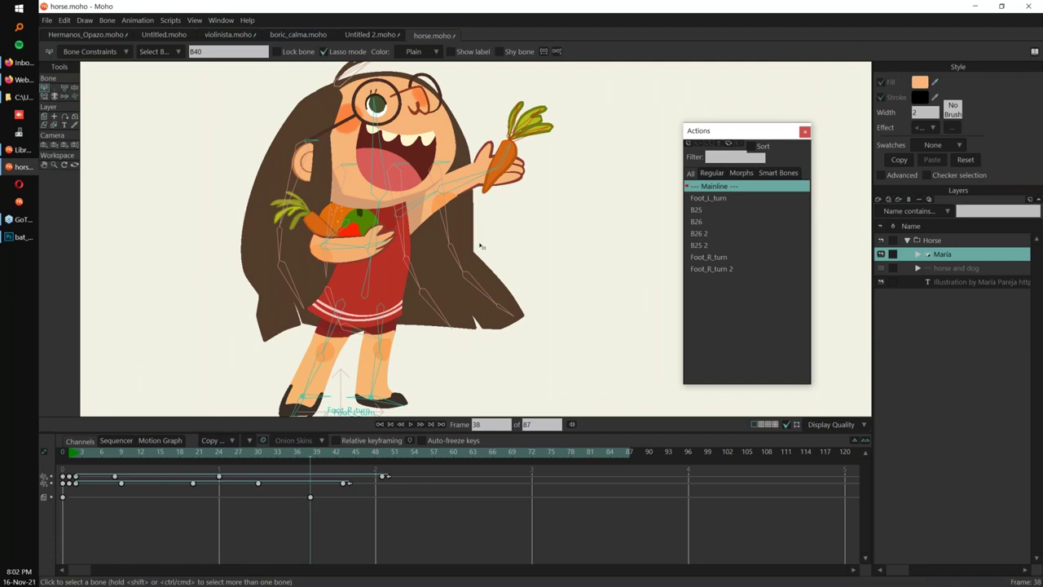
# Select the hair bone B11 of Maria, replay the hair animation and return to frame 0.
pyautogui.click(460, 221)
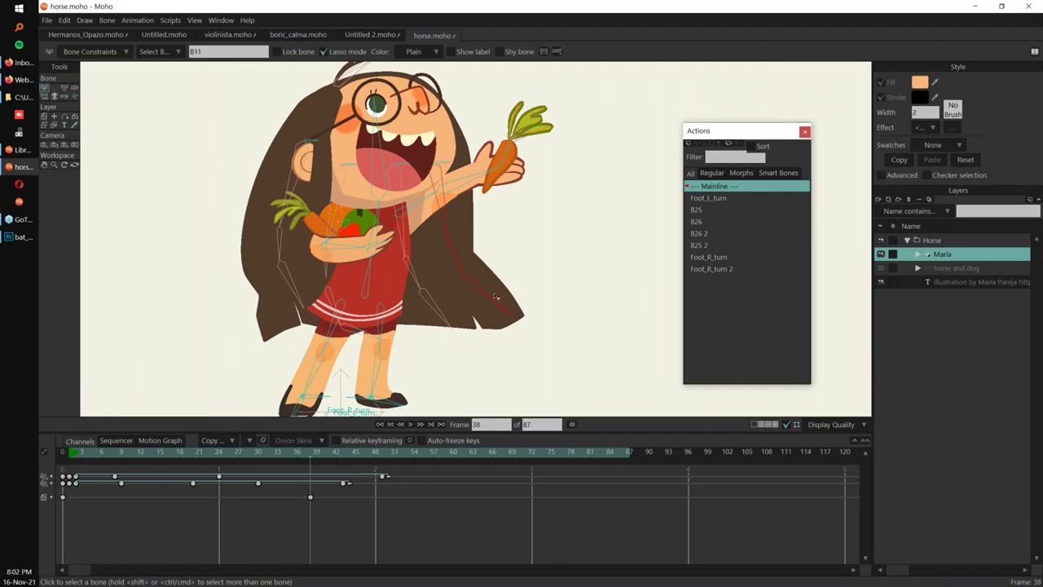
pyautogui.click(77, 454)
pyautogui.press('space')
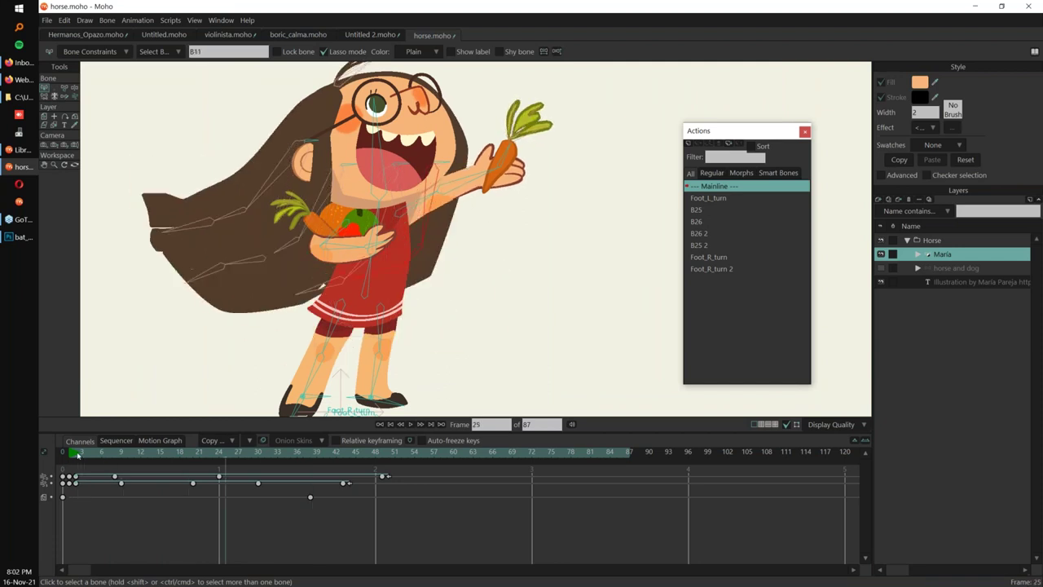
pyautogui.moveTo(78, 454); pyautogui.dragTo(47, 543)
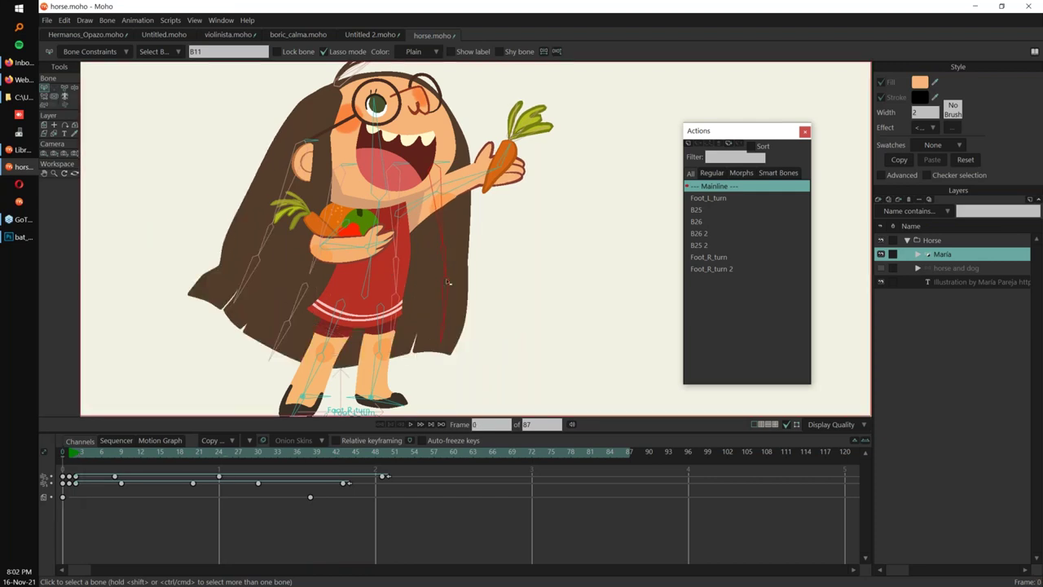
# Examine the bone dynamics and wind settings of hair bone B11, then replay the animation.
pyautogui.click(103, 53)
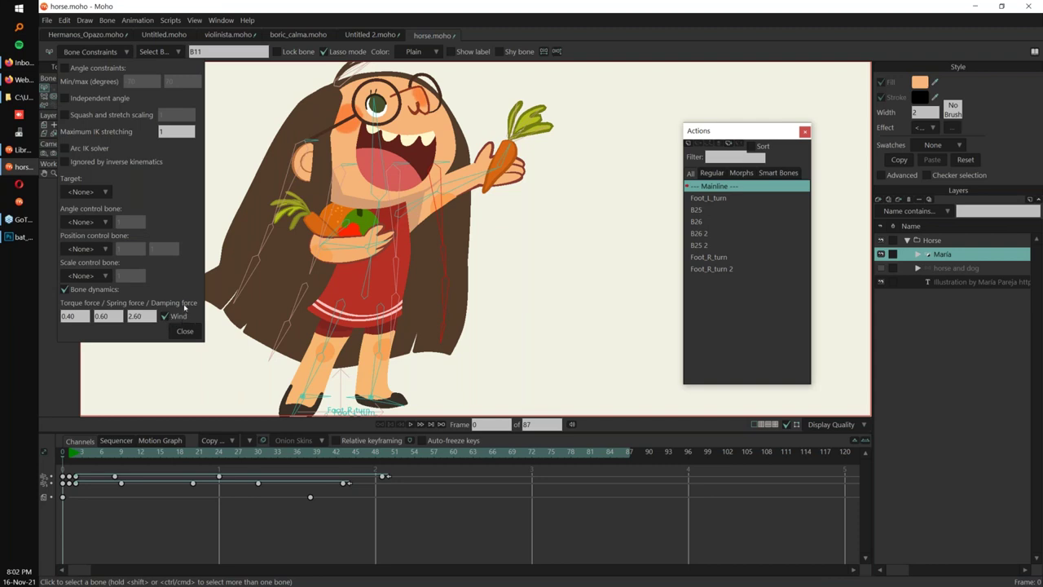
pyautogui.click(184, 332)
pyautogui.press('space')
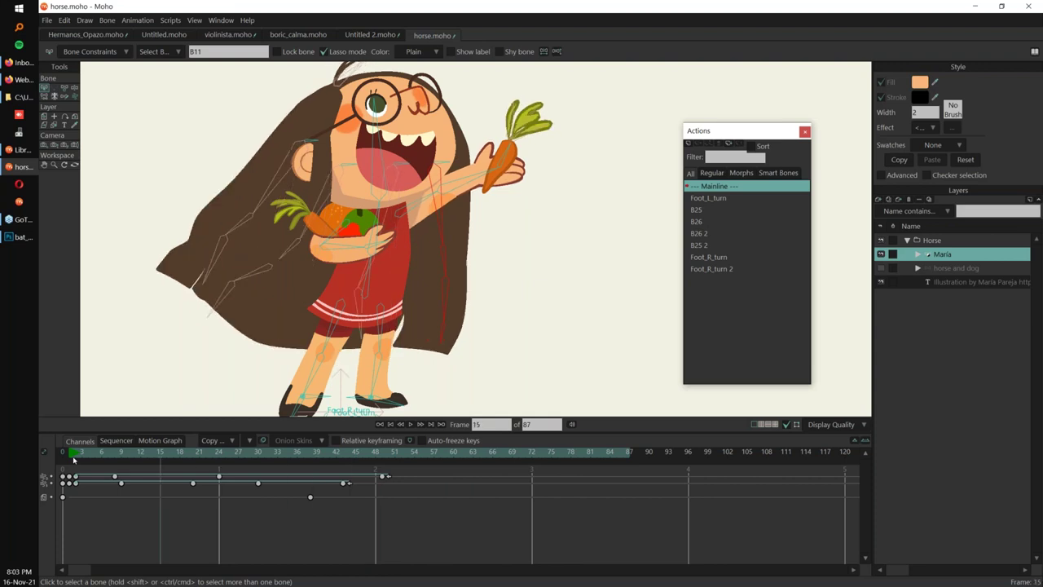
# Stop the playback and delete Maria's bone animation keyframes on the timeline, leaving her layer movement keys.
pyautogui.press('space')
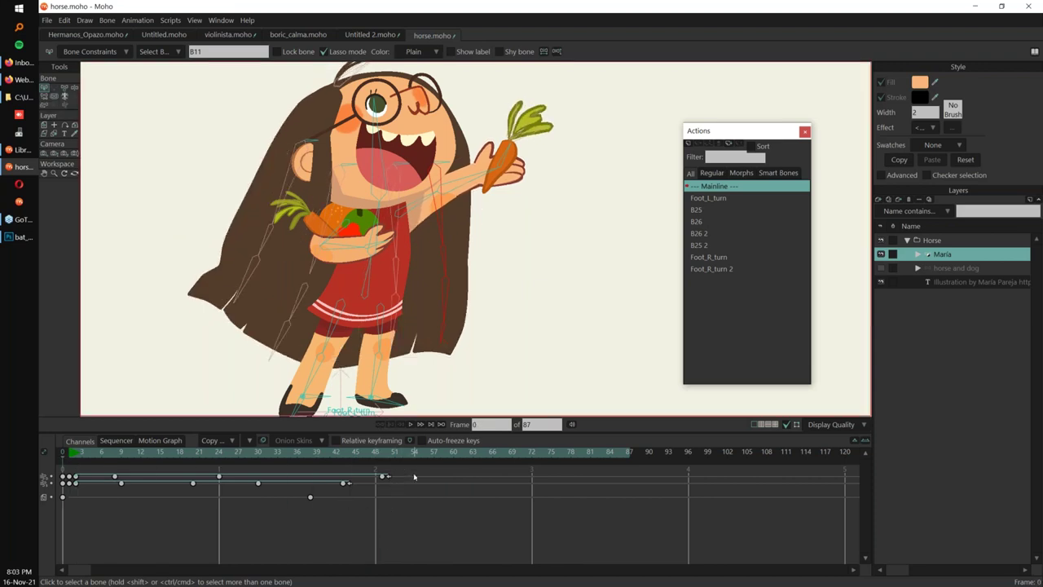
pyautogui.moveTo(405, 471); pyautogui.dragTo(66, 483)
pyautogui.press('Delete')
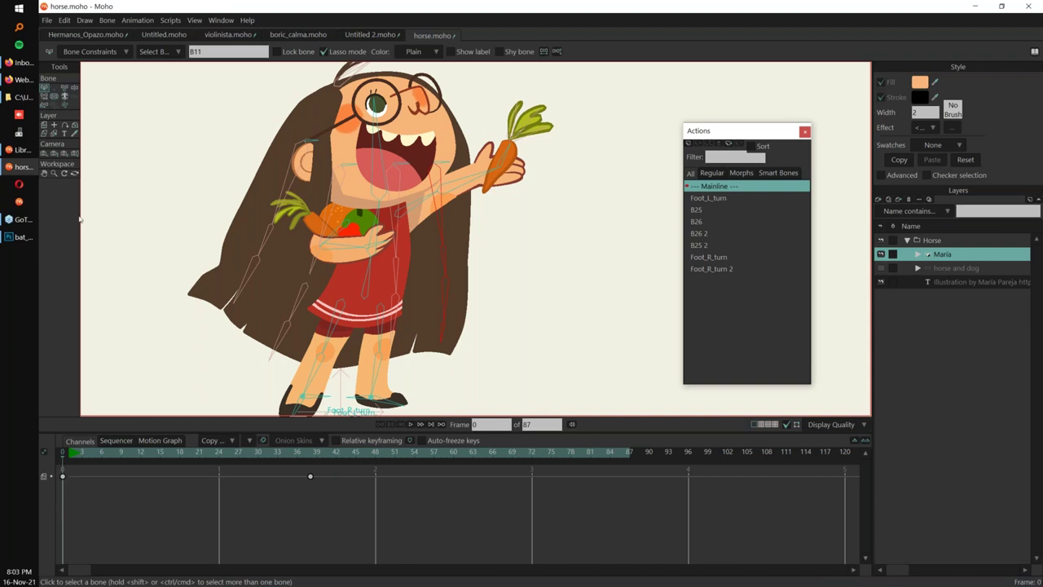
# Set the wind strength for Maria's bones to 0.
pyautogui.click(65, 104)
pyautogui.press('super+plus')
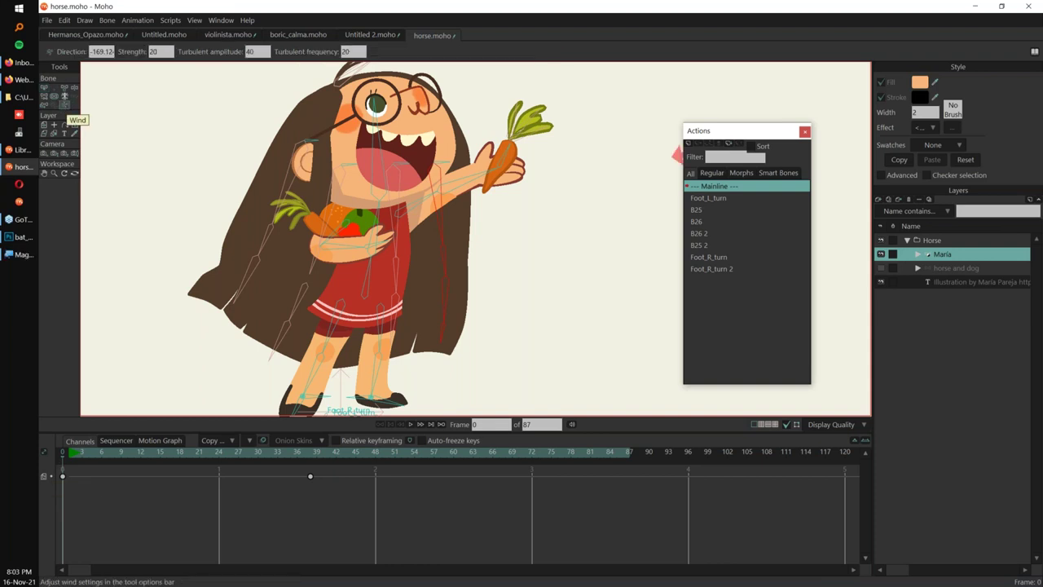
pyautogui.press('super+Escape')
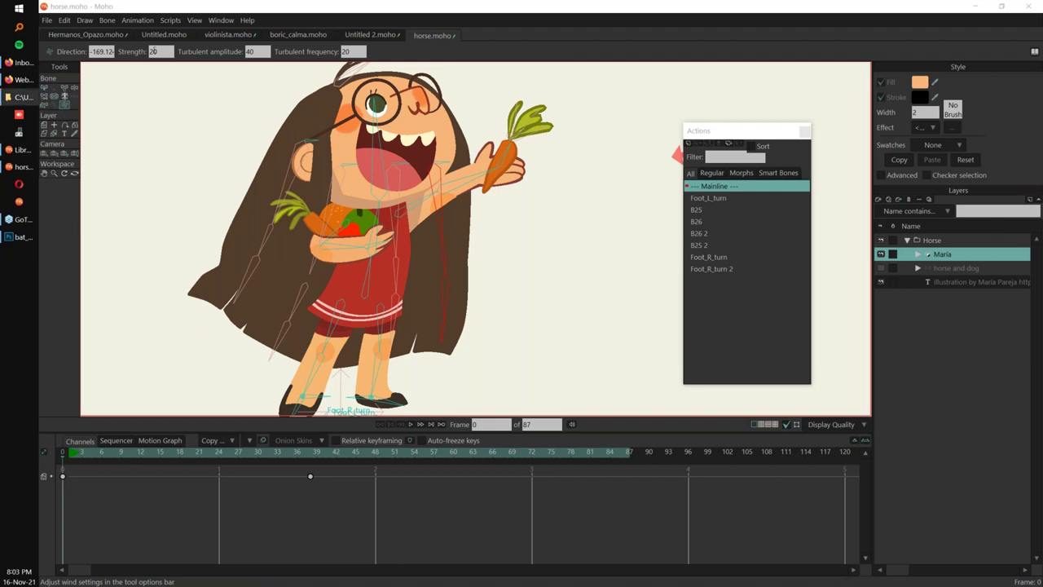
pyautogui.click(158, 52)
pyautogui.write('0')
pyautogui.press('Return')
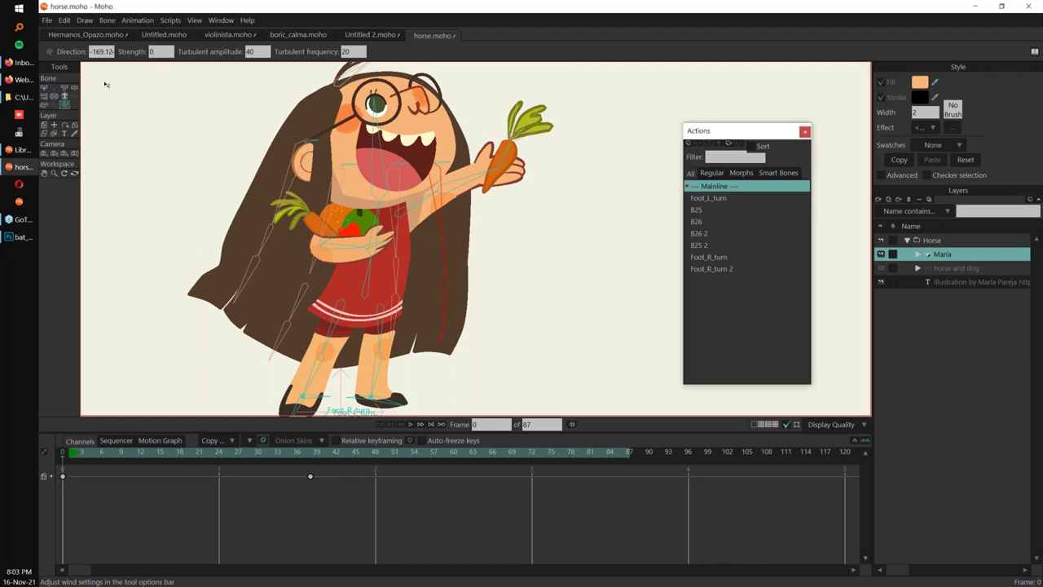
# Play Maria's animation from the start of the timeline to check the hair motion without wind.
pyautogui.click(71, 456)
pyautogui.scroll(-2, 540, 260)
pyautogui.press('space')
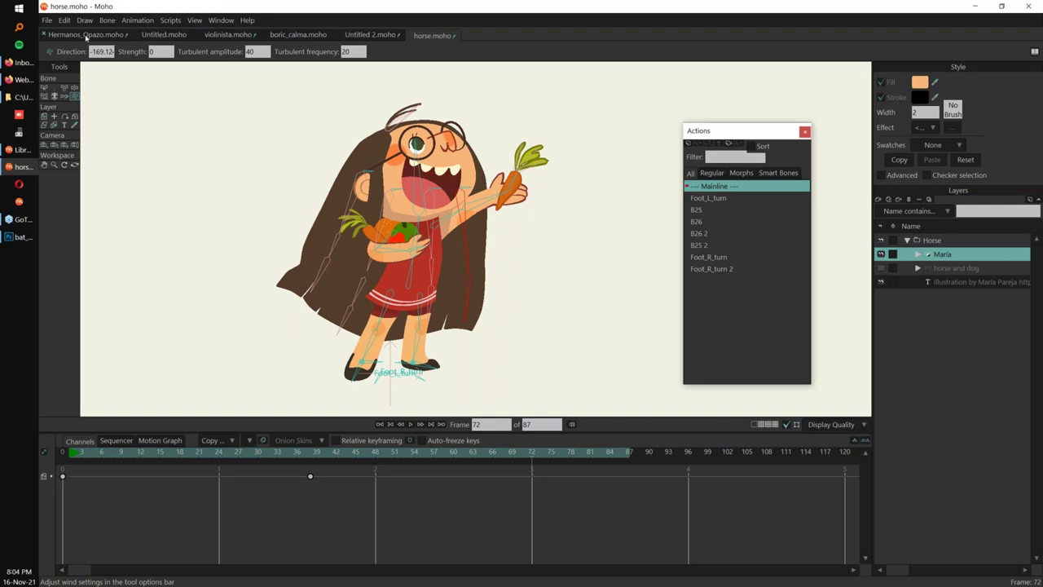
# Switch to the Hermanos_Opazo.moho document and show the Webinar_13.5.2 folder's files in an enlarged File Explorer window.
pyautogui.click(104, 35)
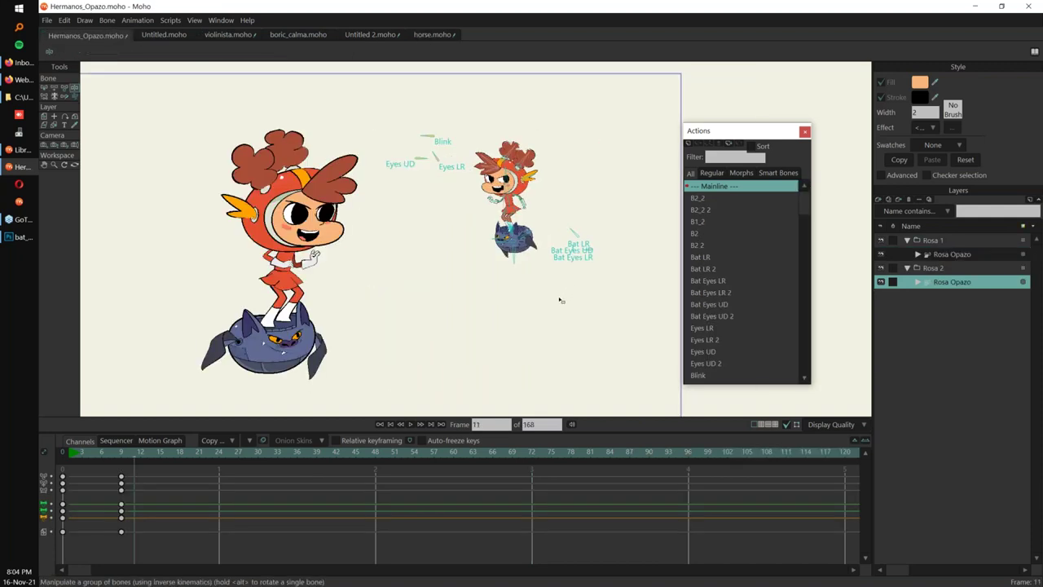
pyautogui.click(21, 97)
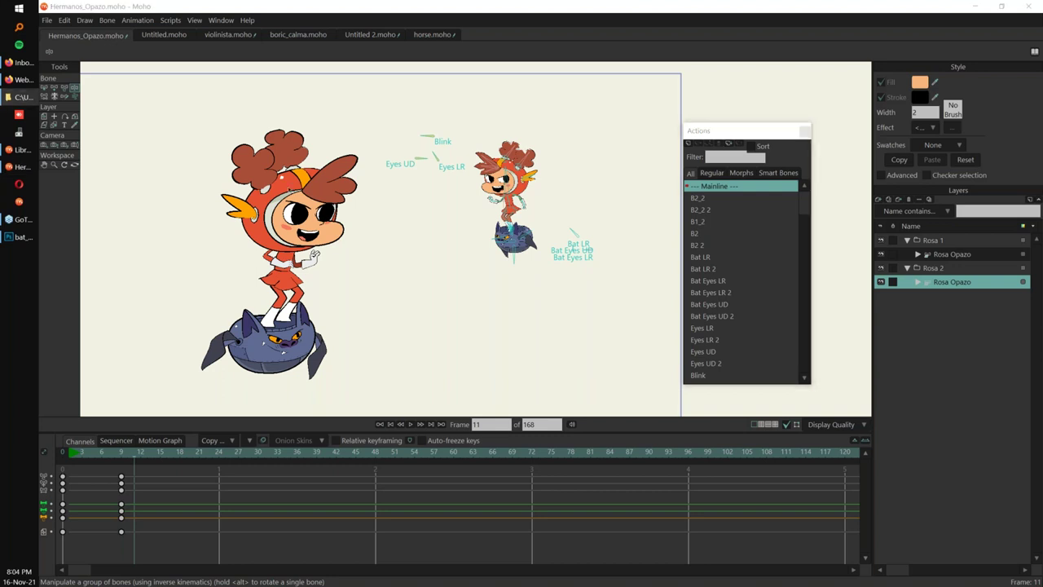
pyautogui.moveTo(562, 271); pyautogui.dragTo(412, 182)
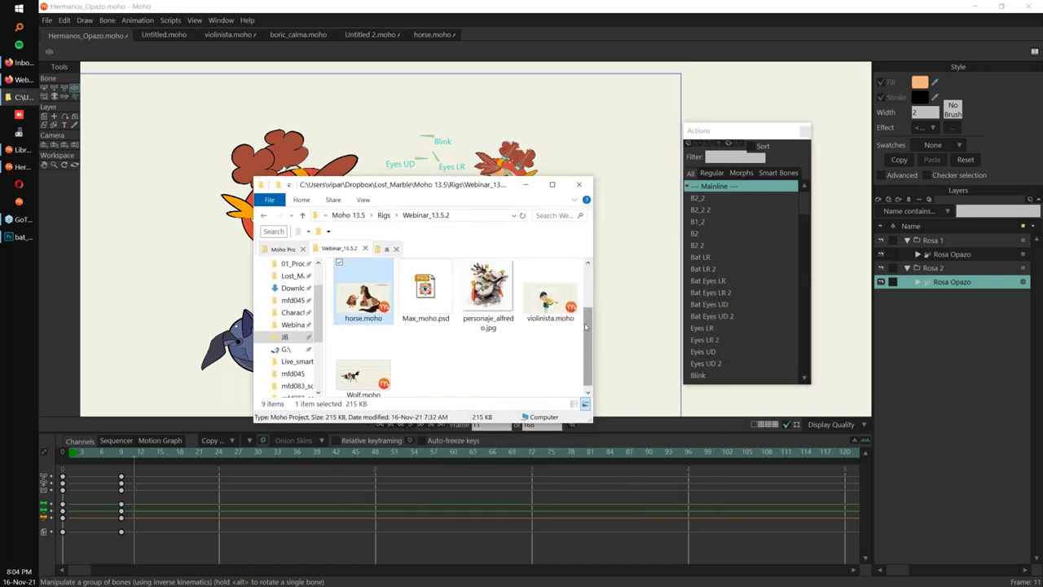
pyautogui.moveTo(589, 333); pyautogui.dragTo(589, 319)
pyautogui.scroll(1, 589, 320)
pyautogui.moveTo(592, 422); pyautogui.dragTo(714, 487)
pyautogui.moveTo(577, 184); pyautogui.dragTo(552, 142)
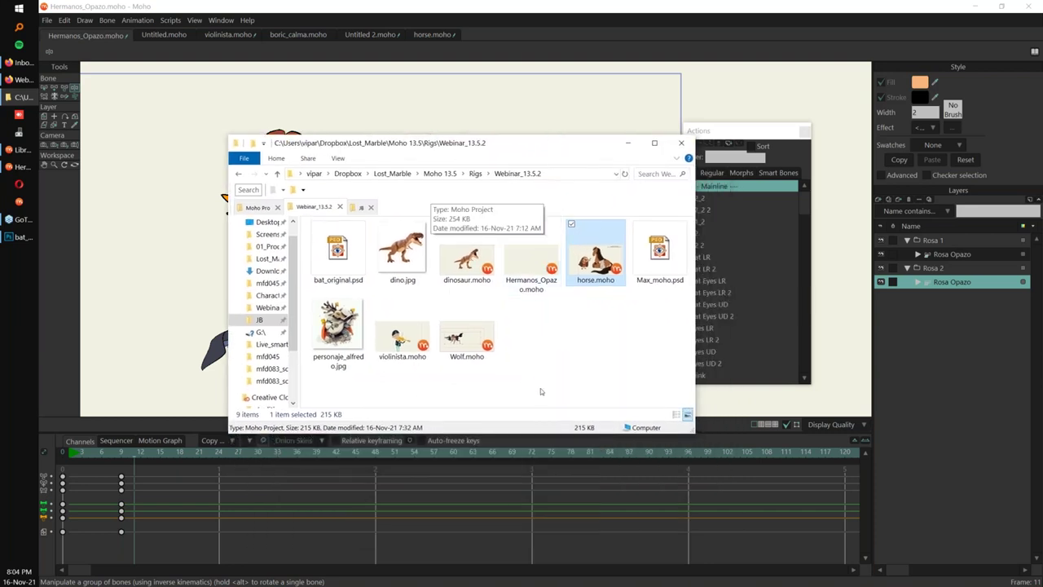
# View personaje_alfredo.jpg full screen in the image viewer, browse the folder's other images, and return to Moho.
pyautogui.doubleClick(355, 349)
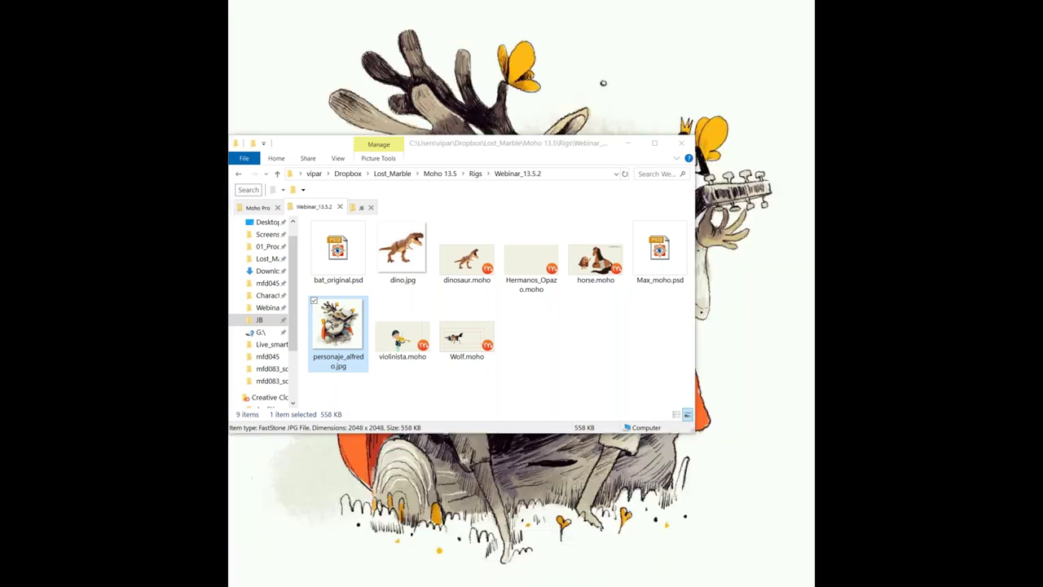
pyautogui.click(629, 144)
pyautogui.click(627, 143)
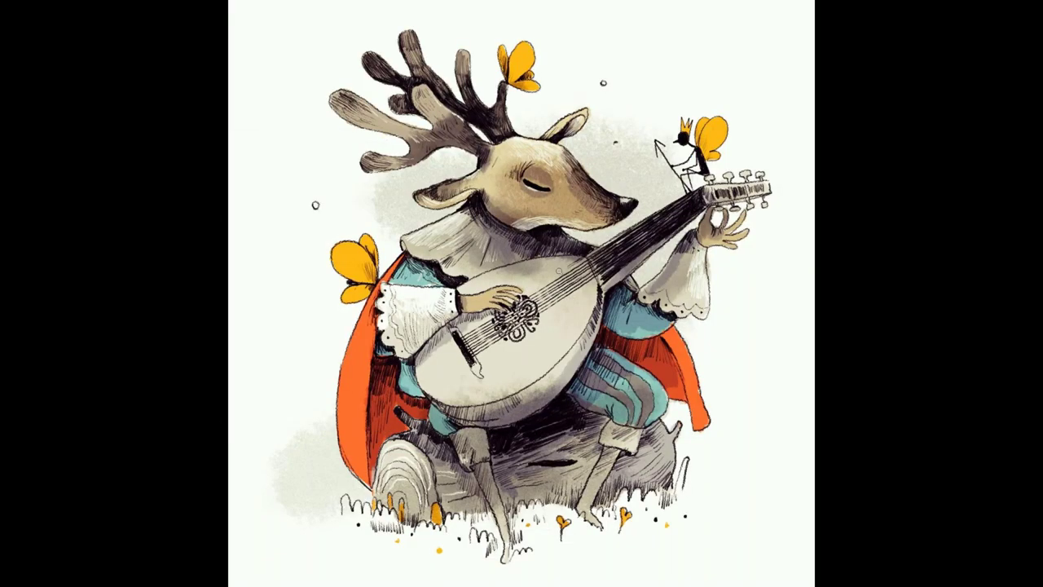
pyautogui.press('Right')
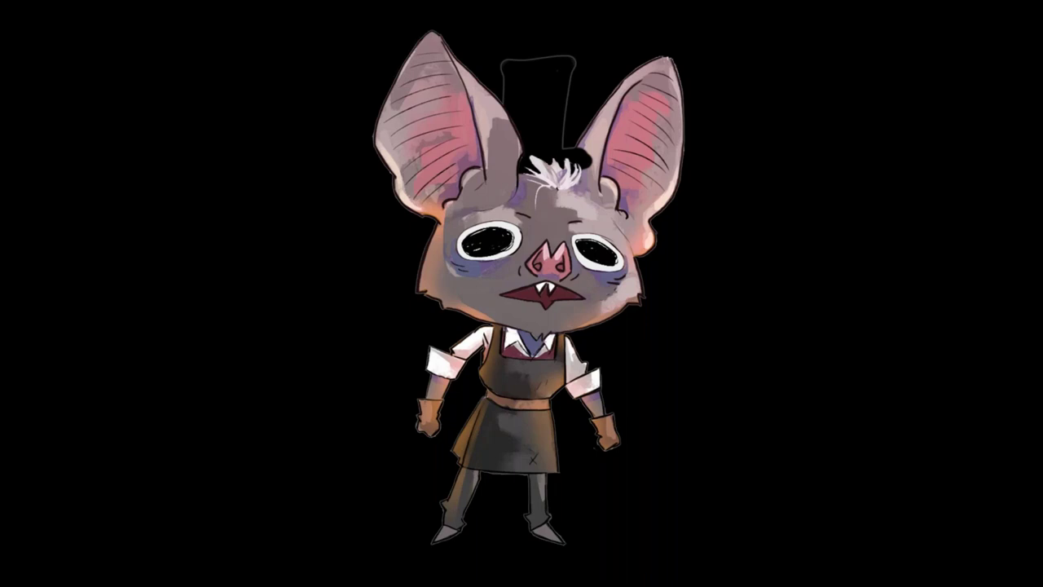
pyautogui.press('Right')
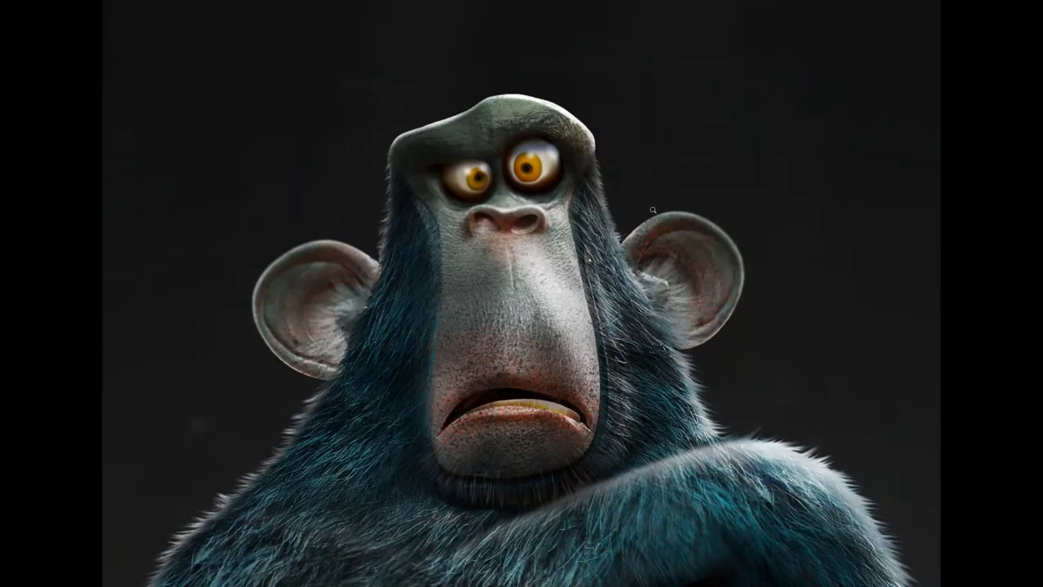
pyautogui.press('Right')
pyautogui.press('Right')
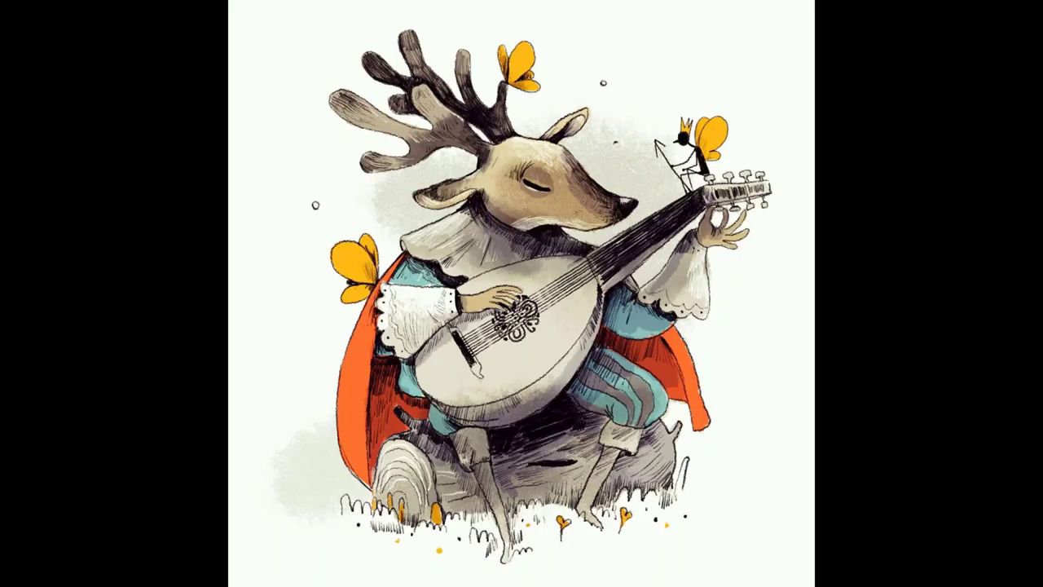
pyautogui.press('Escape')
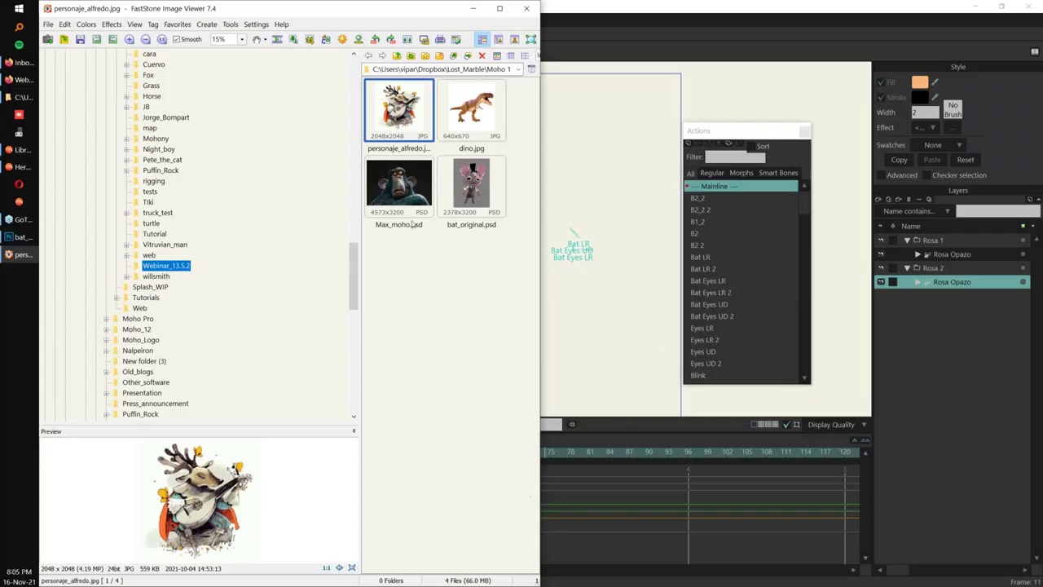
pyautogui.click(619, 39)
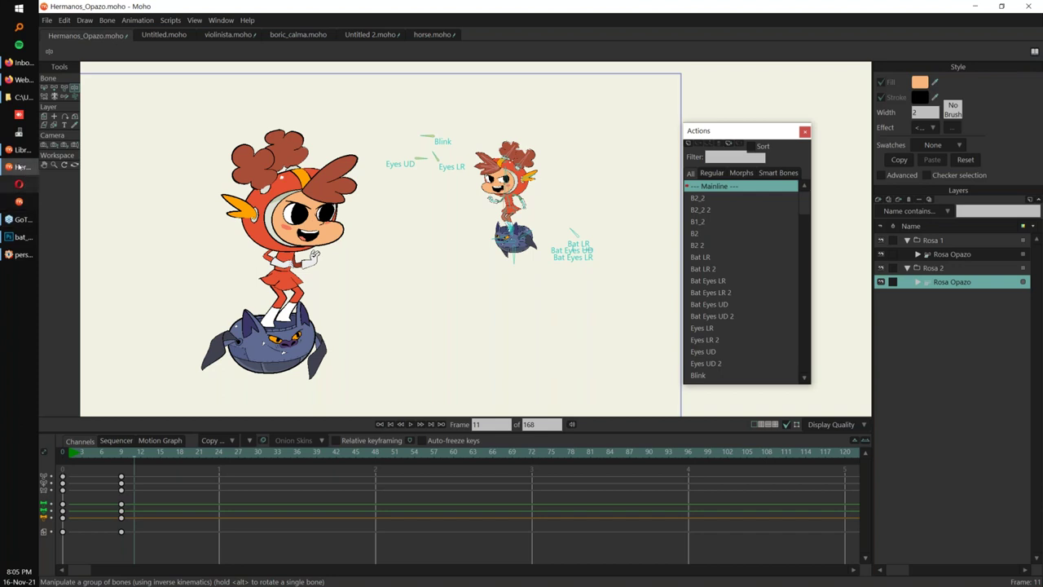
# Enlarge the Library thumbnails to the maximum and preview adding the horned-hat character project to the current document, without inserting it.
pyautogui.click(22, 149)
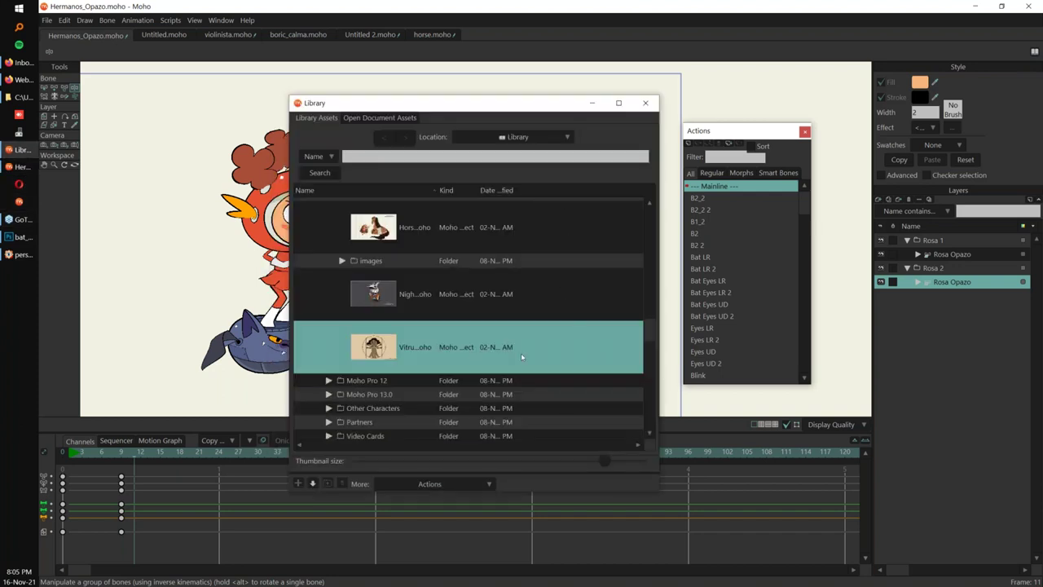
pyautogui.moveTo(607, 463); pyautogui.dragTo(645, 465)
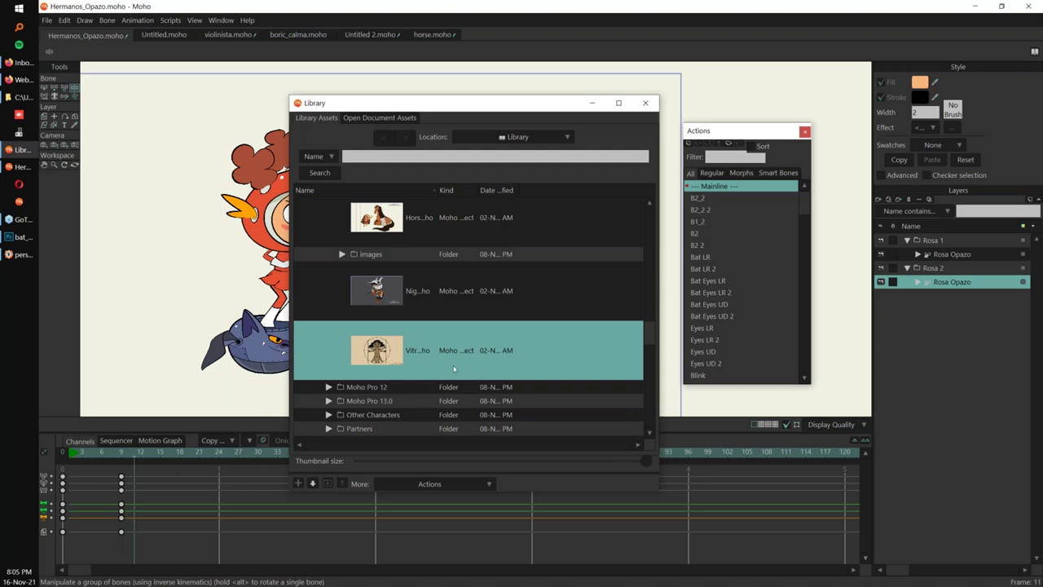
pyautogui.click(380, 299)
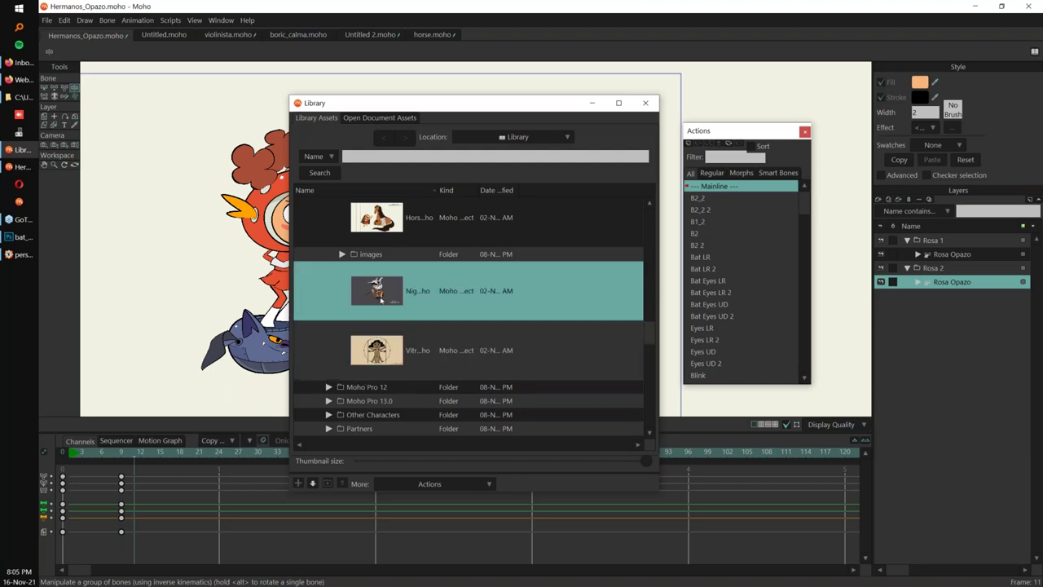
pyautogui.rightClick(423, 293)
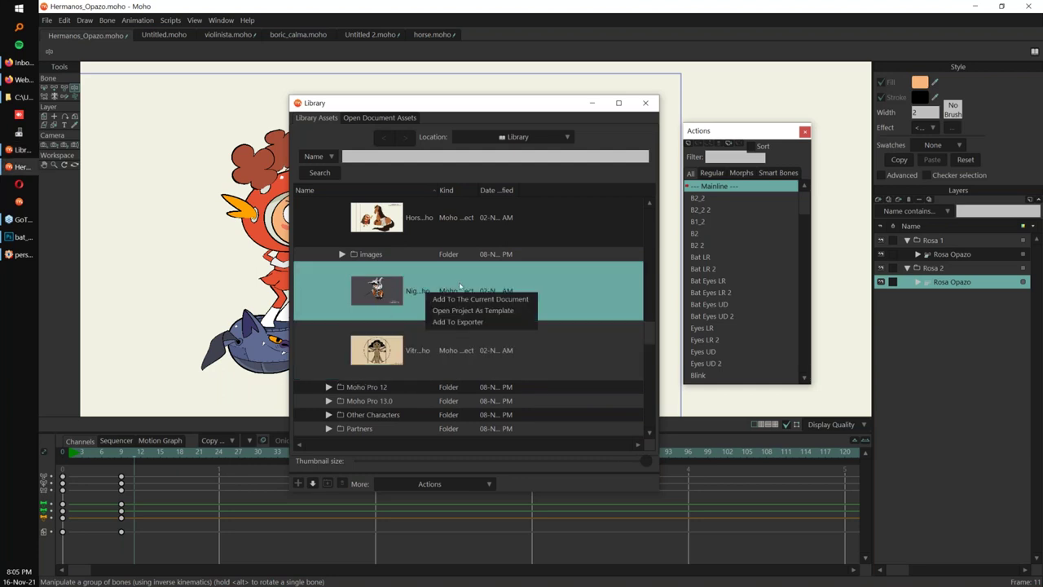
pyautogui.click(522, 302)
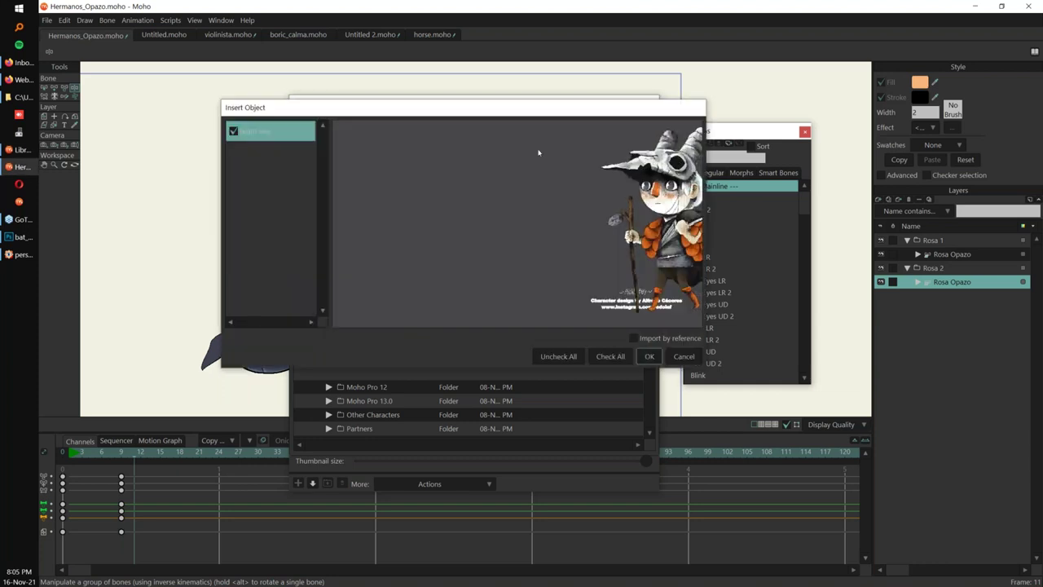
pyautogui.click(684, 356)
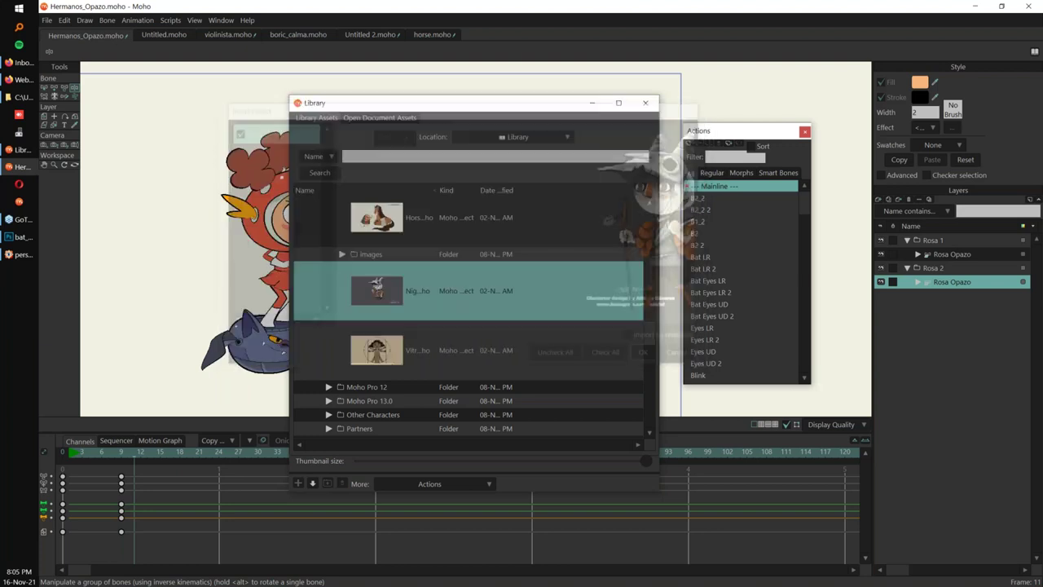
# Browse the Library's horse, fox, crow and broccoli sample projects, then close the Library.
pyautogui.press('Up')
pyautogui.scroll(3, 646, 323)
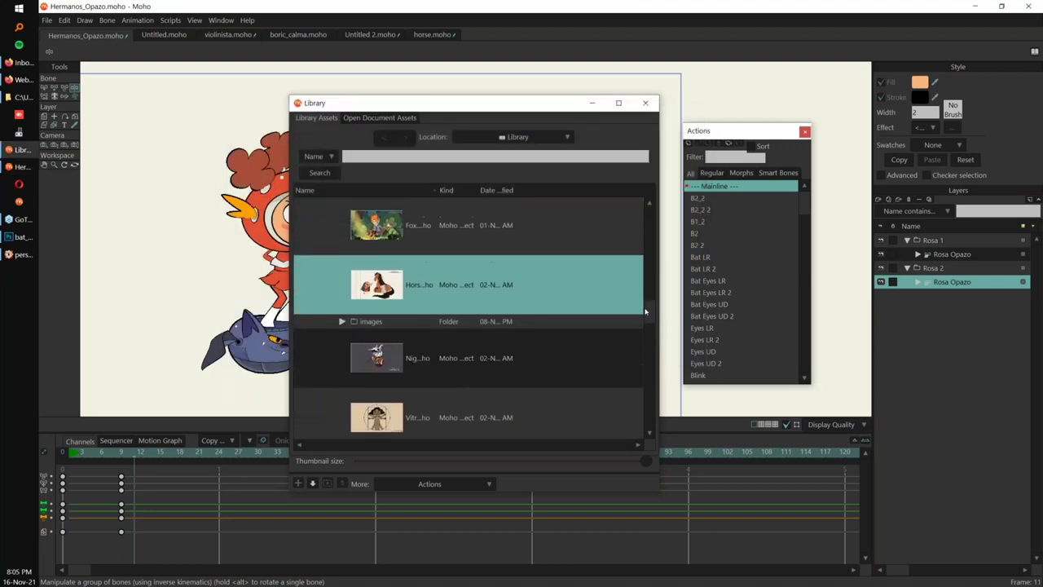
pyautogui.click(633, 290)
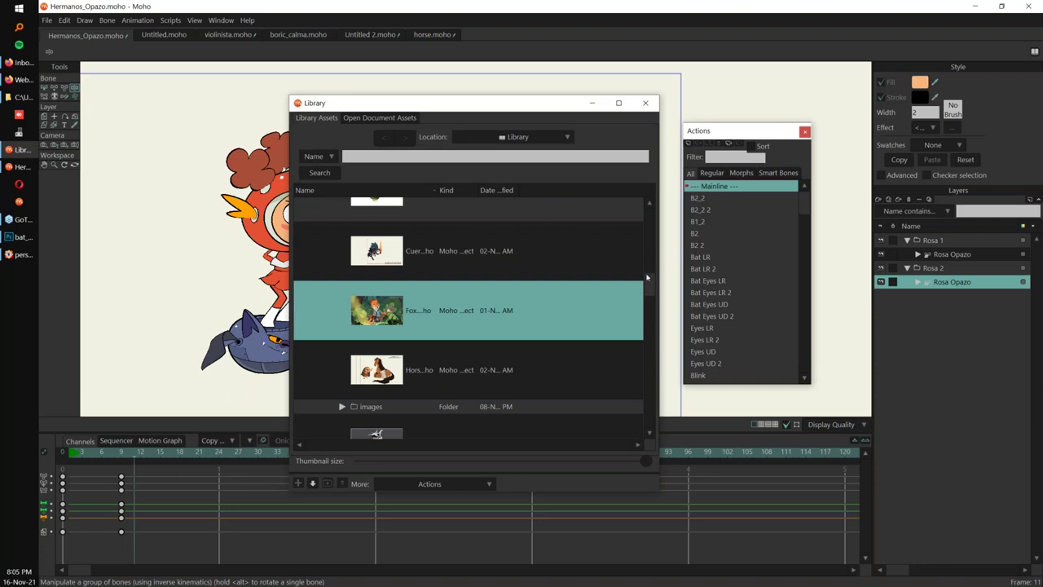
pyautogui.scroll(2, 646, 278)
pyautogui.press('Up')
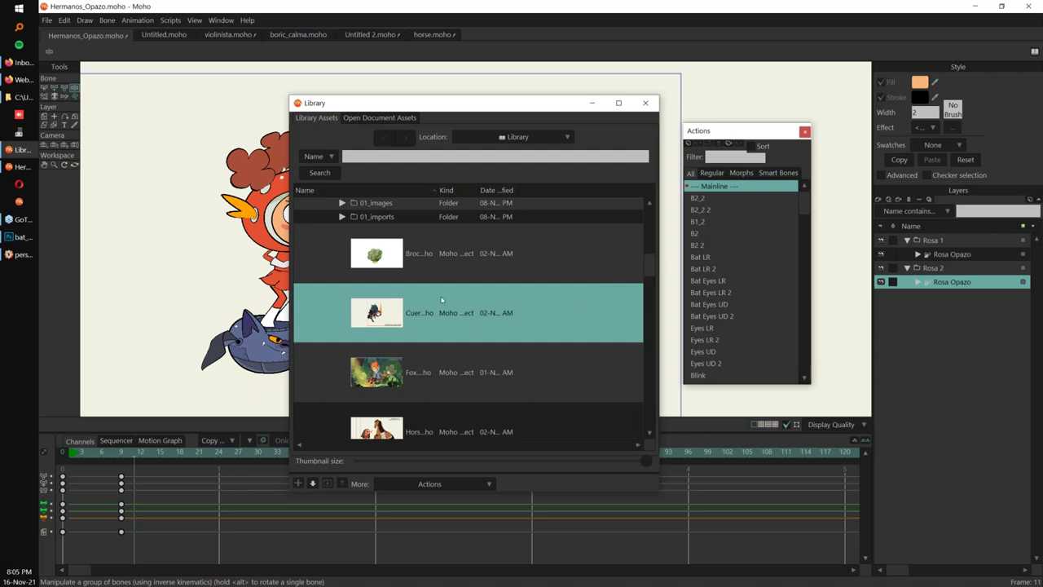
pyautogui.click(455, 262)
pyautogui.click(644, 104)
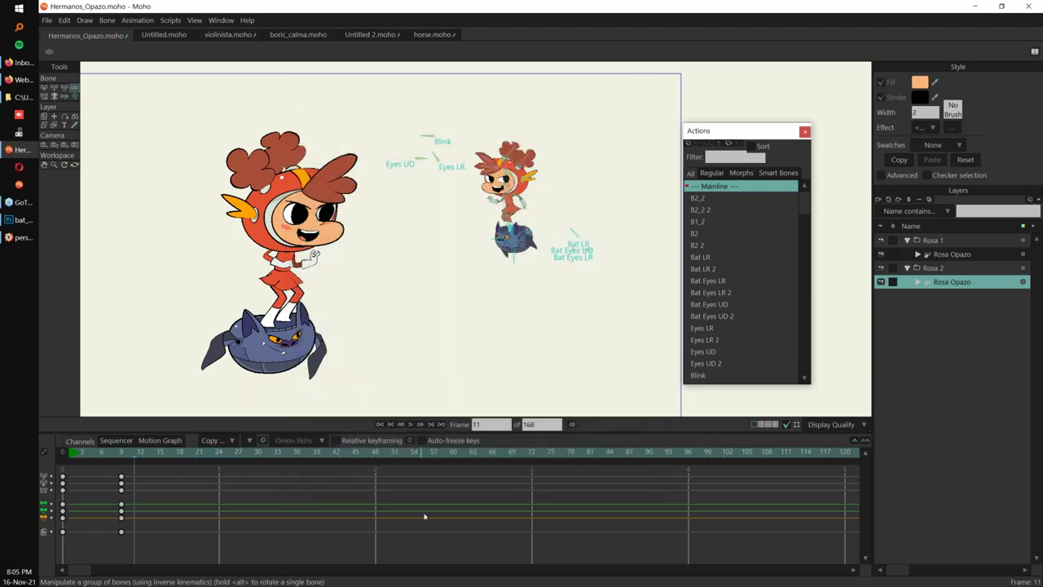